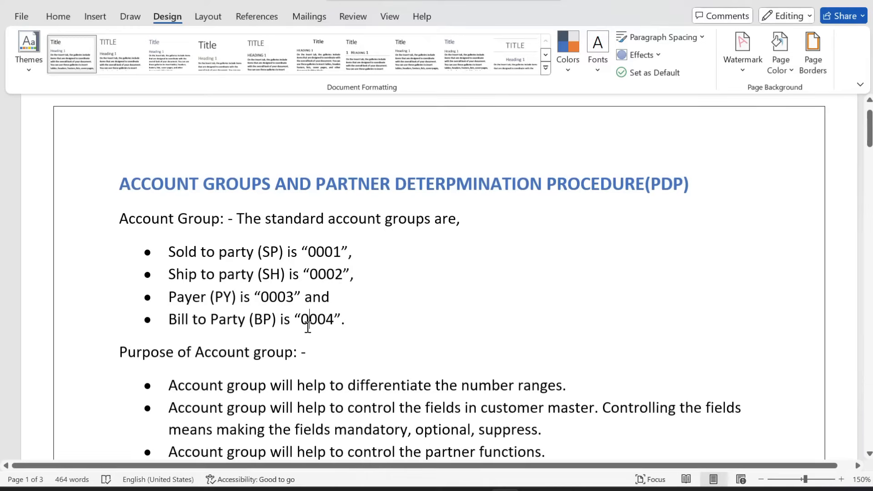
# Log on to TRANING SERVER in client 800 with the saved user name and its password
pyautogui.click(308, 326)
pyautogui.moveTo(472, 486)
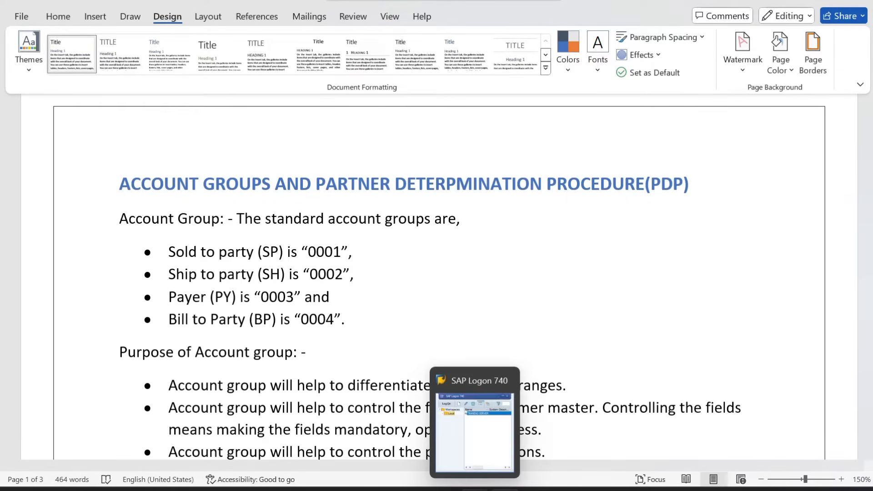
pyautogui.click(467, 466)
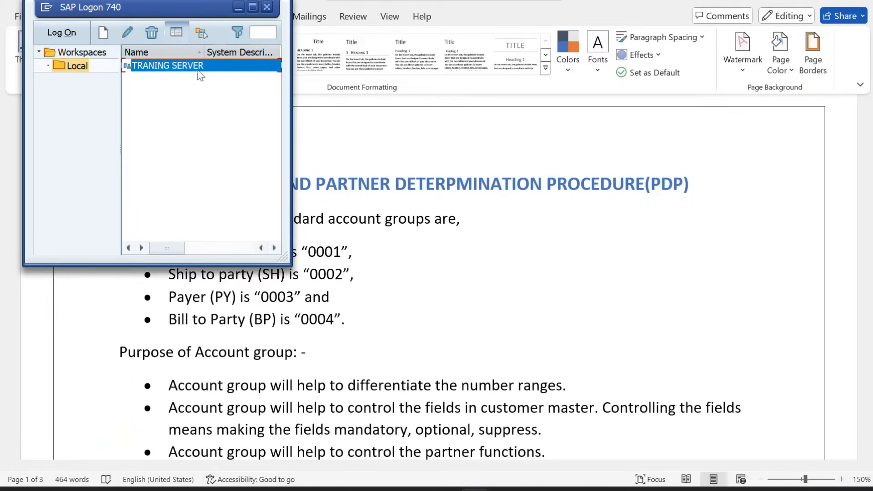
pyautogui.doubleClick(182, 73)
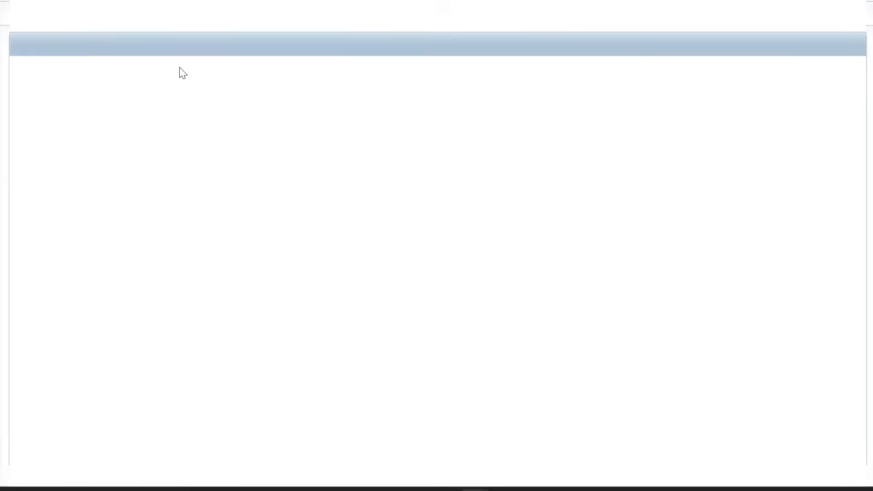
pyautogui.click(157, 119)
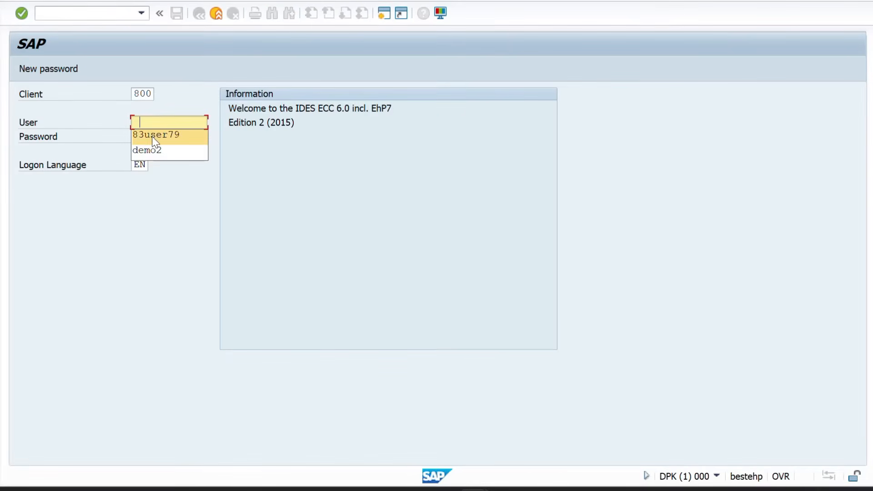
pyautogui.click(153, 136)
pyautogui.click(153, 137)
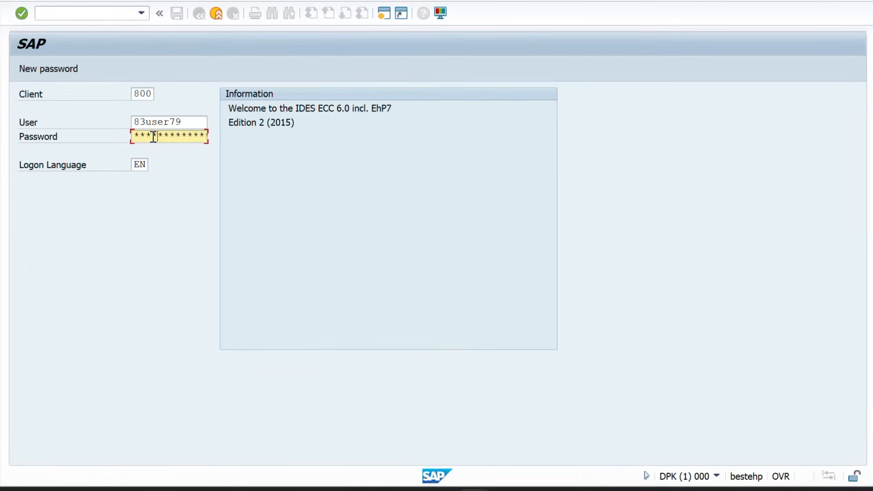
pyautogui.press('Return')
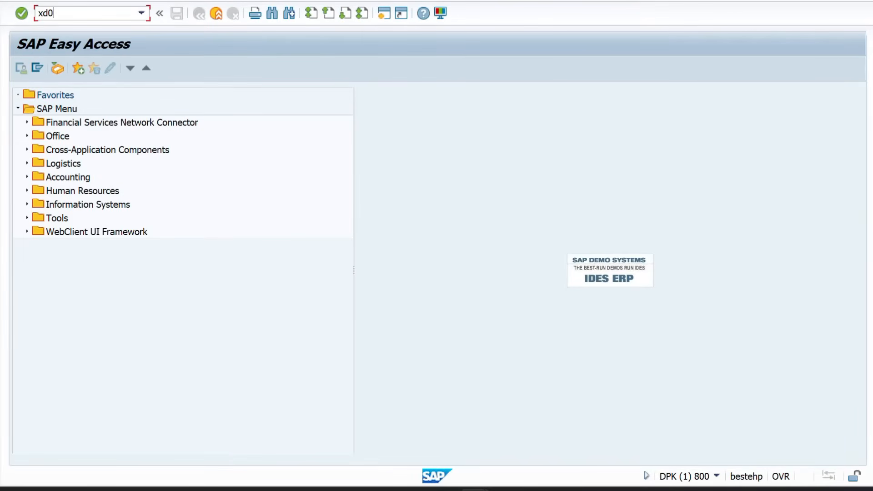
# Start Customer Create (XD01) and open the account groups and number ranges overview
pyautogui.press('Return')
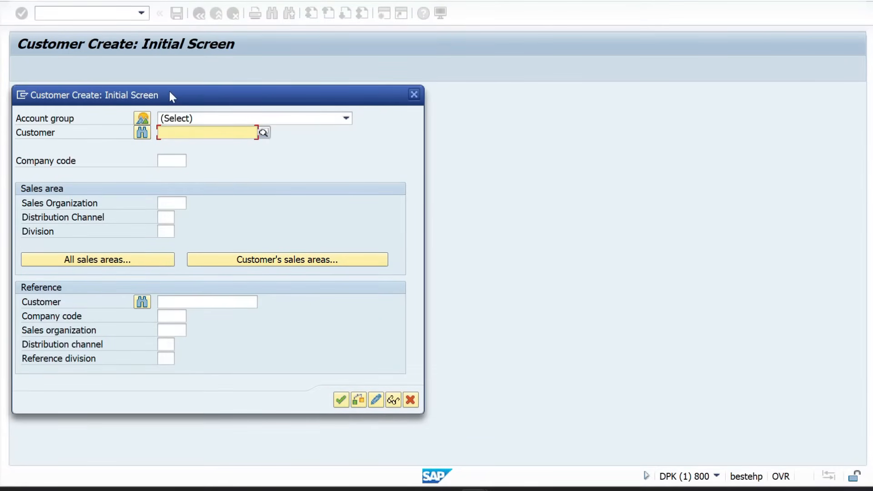
pyautogui.moveTo(170, 92); pyautogui.dragTo(262, 80)
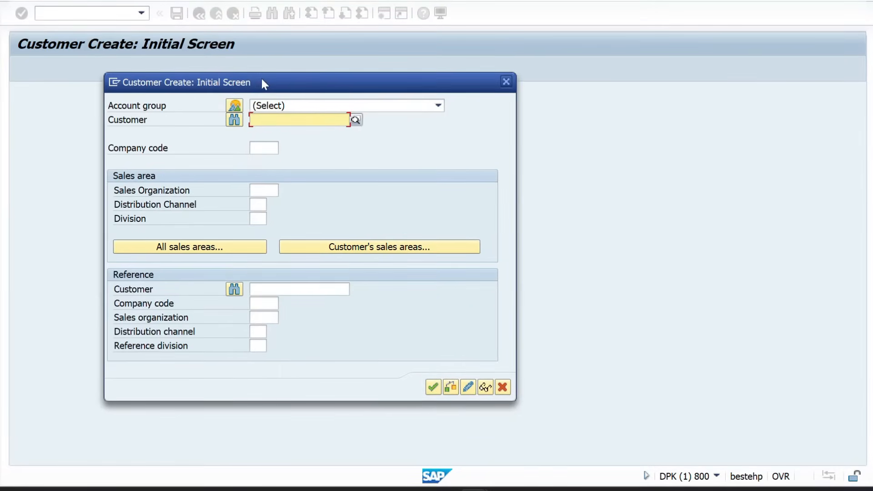
pyautogui.click(234, 107)
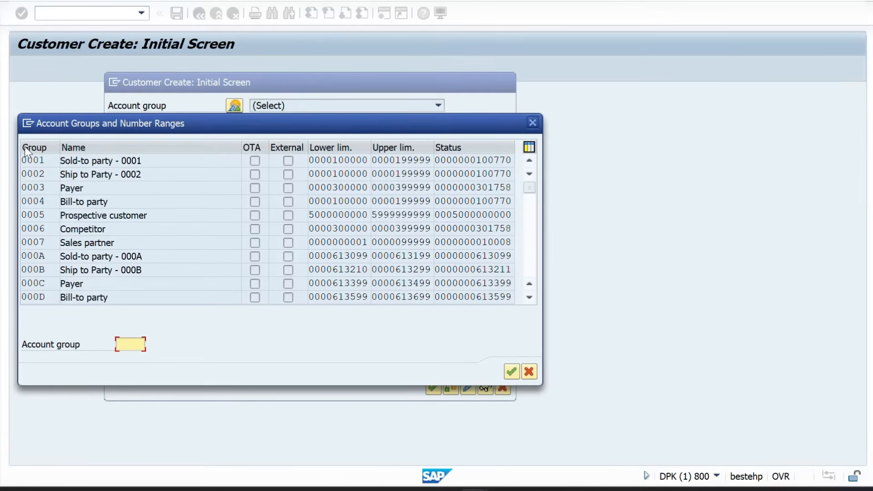
# Copy the codes and names of account groups 0001 to 0004 from the list
pyautogui.moveTo(48, 160); pyautogui.dragTo(26, 188)
pyautogui.click(57, 164)
pyautogui.click(53, 176)
pyautogui.click(98, 179)
pyautogui.click(93, 189)
pyautogui.click(68, 203)
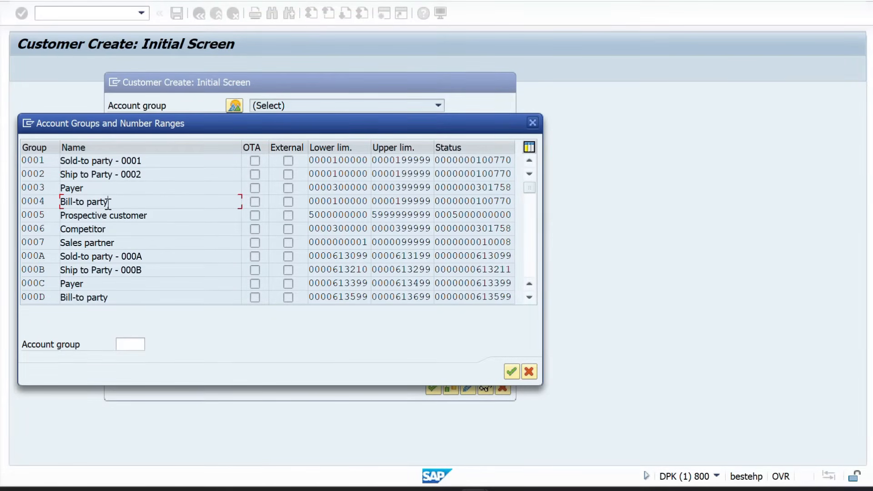
pyautogui.moveTo(21, 155); pyautogui.dragTo(105, 201)
pyautogui.hotkey('ctrl', 'c')
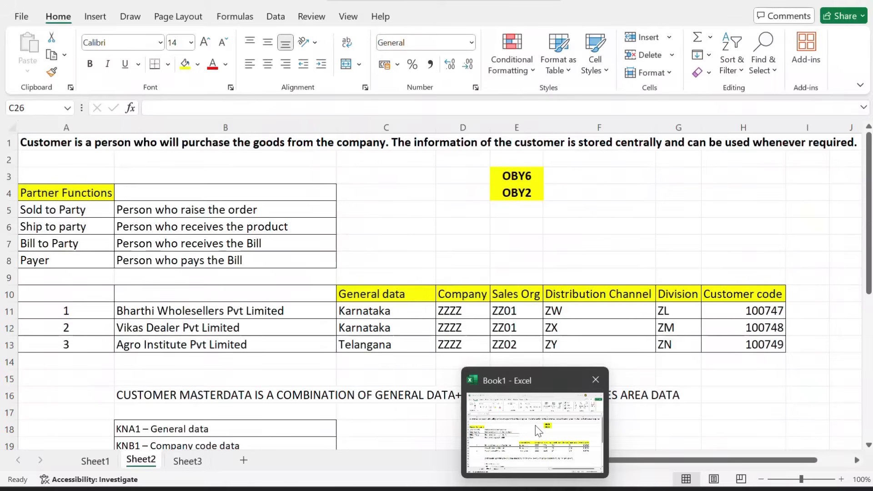
# Paste the account groups under the ACCOUNT GROUPS heading on Sheet3 and fit column C
pyautogui.click(535, 425)
pyautogui.click(186, 461)
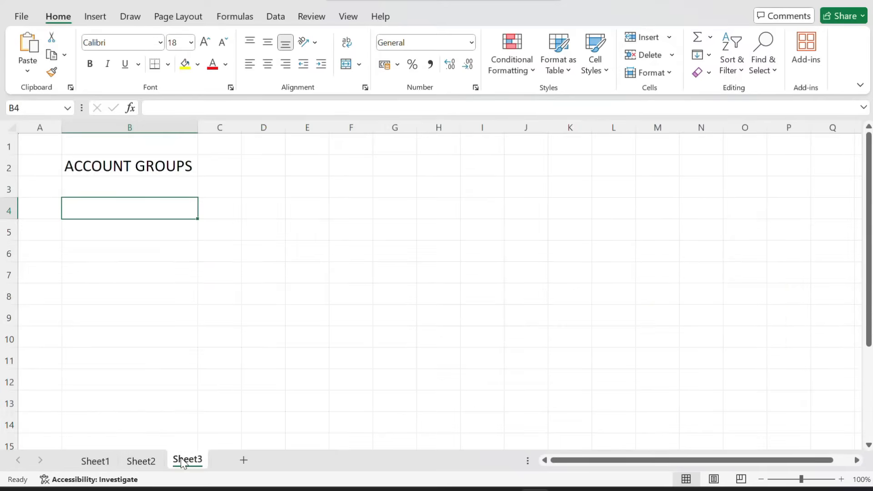
pyautogui.hotkey('ctrl', 'v')
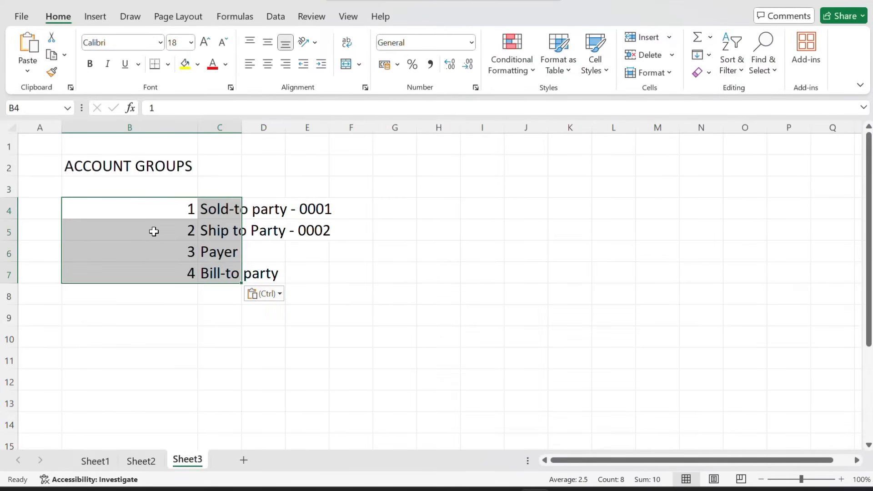
pyautogui.click(251, 237)
pyautogui.doubleClick(241, 128)
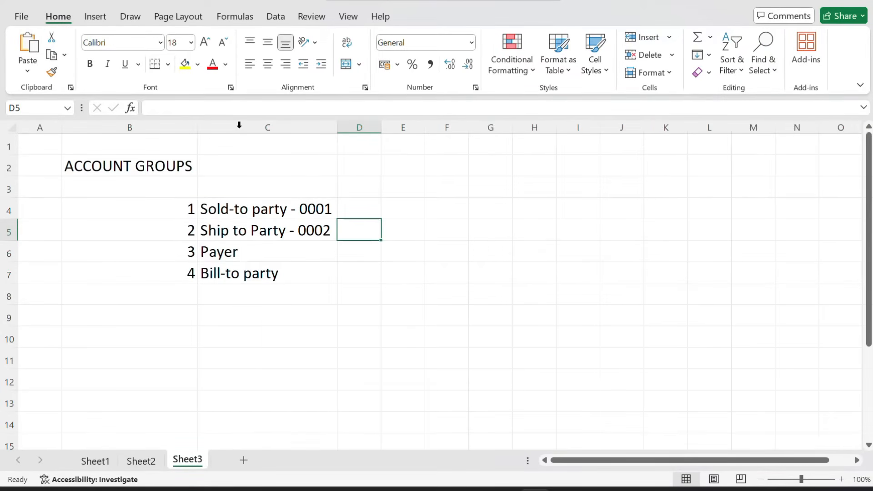
# Re-enter B4:B7 as text codes '0001, '0002, '003 and '003
pyautogui.click(160, 217)
pyautogui.write("'0001")
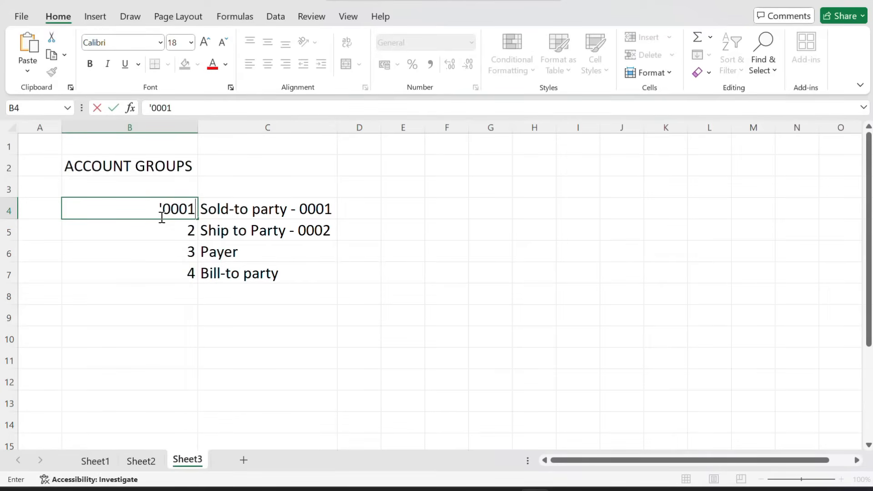
pyautogui.press('Return')
pyautogui.write("'0002")
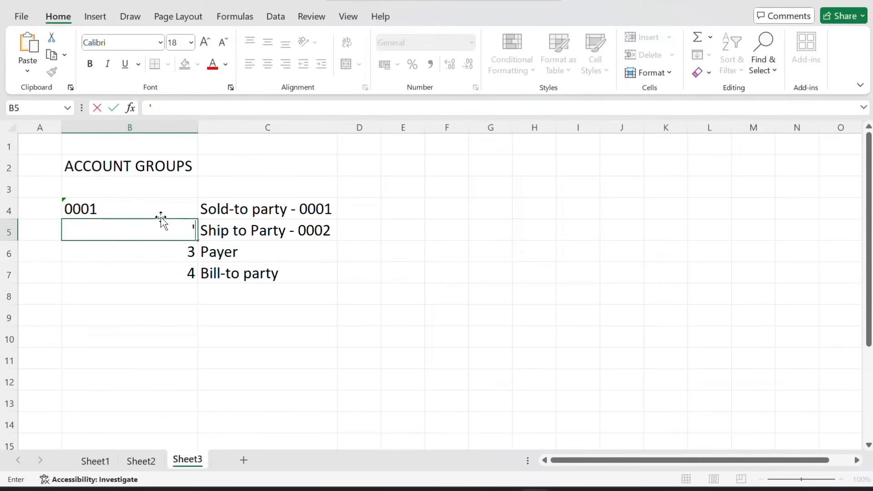
pyautogui.press('Return')
pyautogui.write("'003")
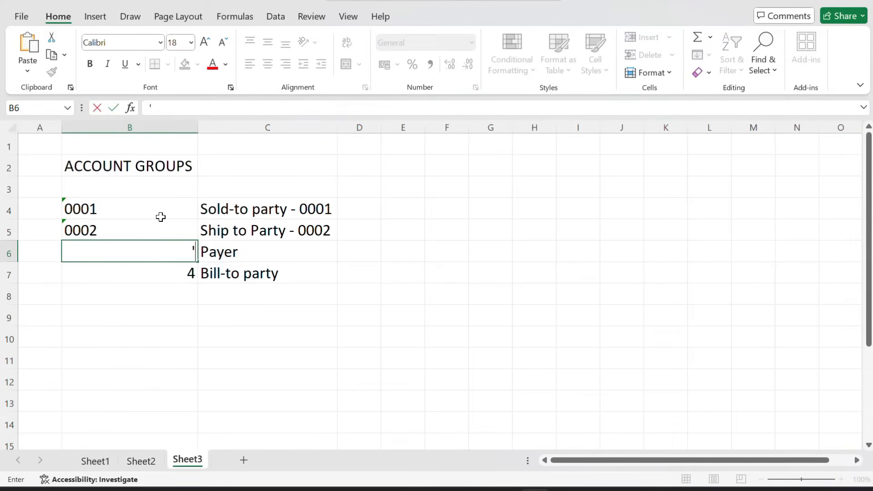
pyautogui.press('Return')
pyautogui.write("'003")
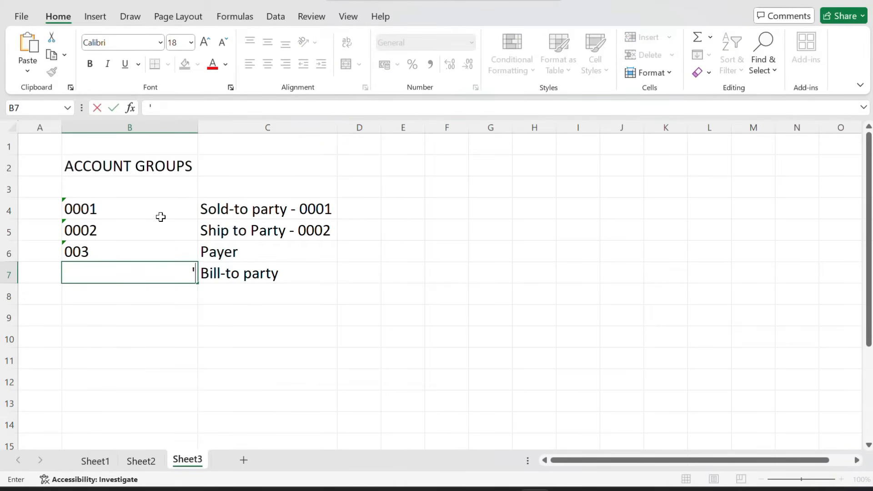
pyautogui.press('Return')
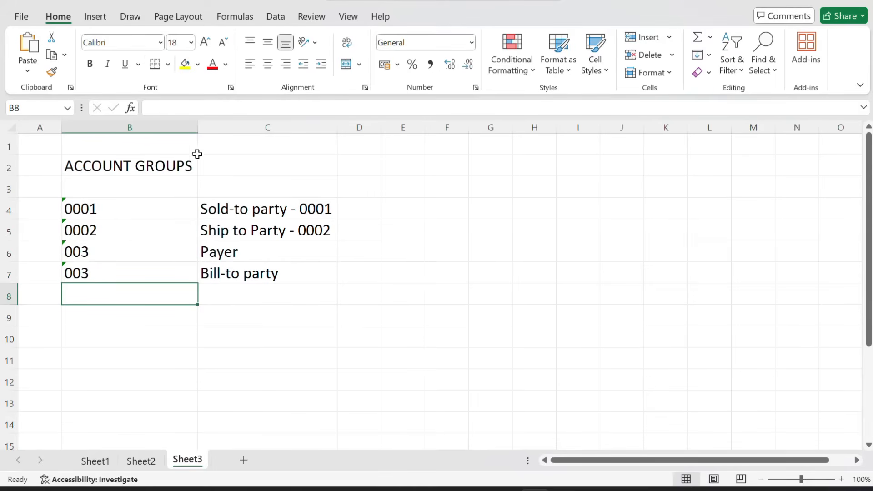
pyautogui.click(140, 167)
# Bold the ACCOUNT GROUPS heading, give B4:C7 All Borders, and widen column D
pyautogui.click(91, 65)
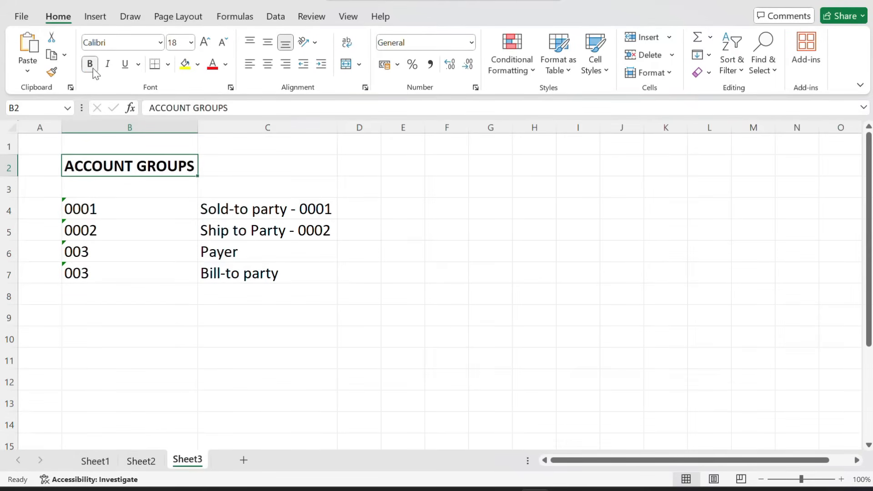
pyautogui.click(142, 211)
pyautogui.moveTo(142, 210); pyautogui.dragTo(248, 272)
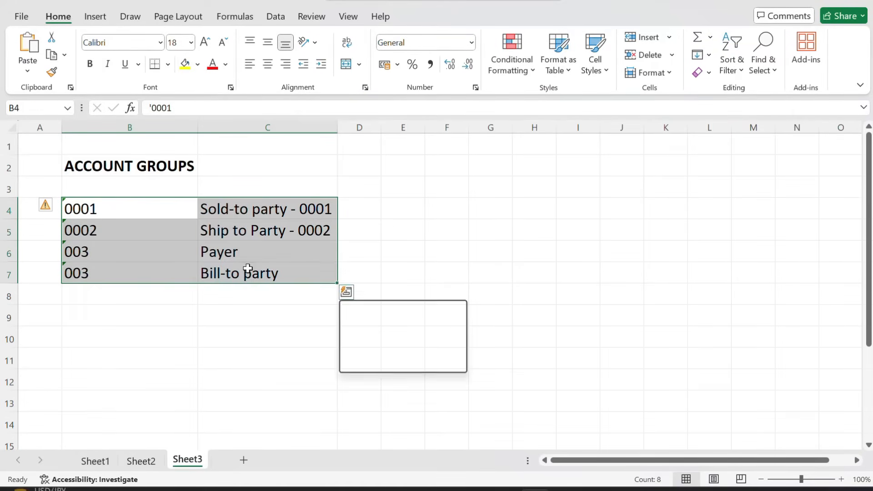
pyautogui.click(168, 64)
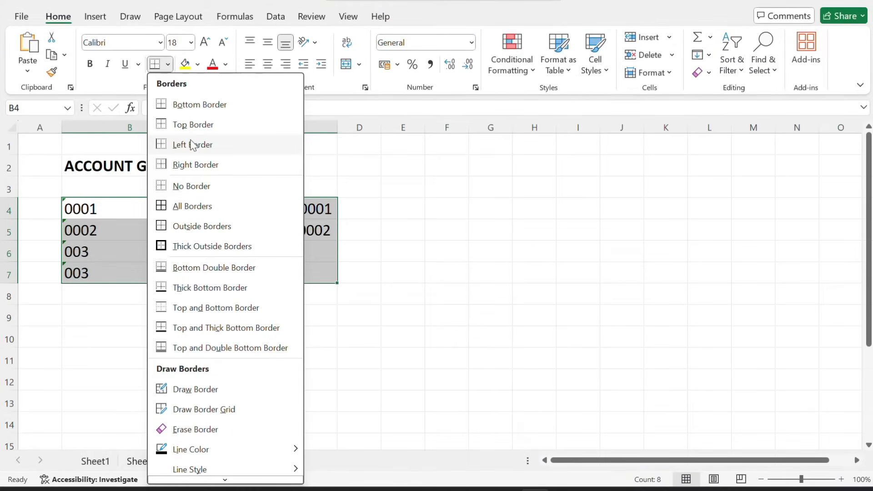
pyautogui.click(191, 207)
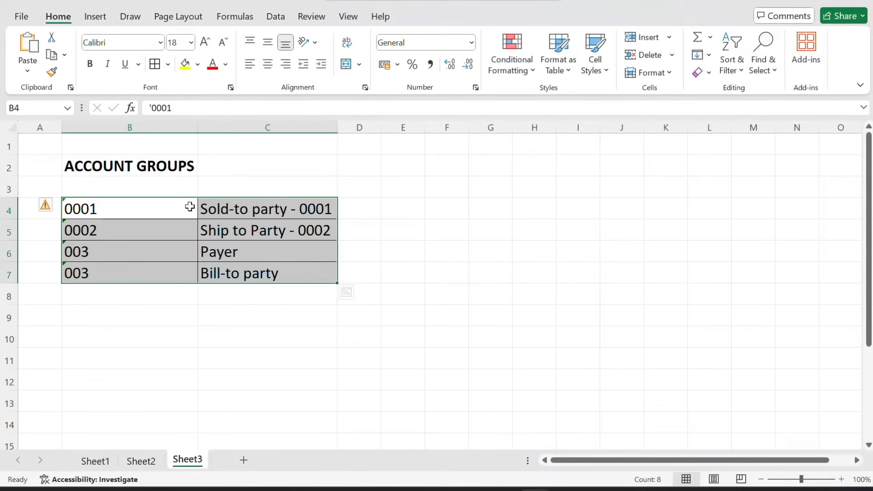
pyautogui.click(372, 208)
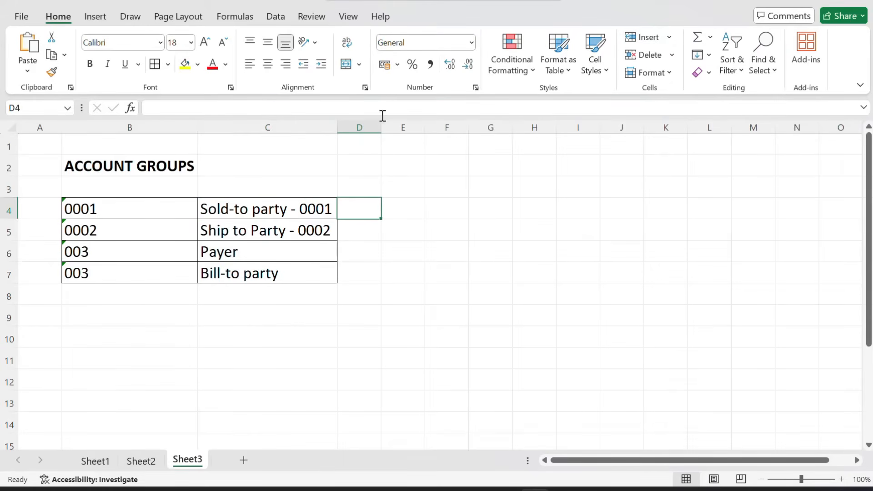
pyautogui.moveTo(381, 123); pyautogui.dragTo(434, 122)
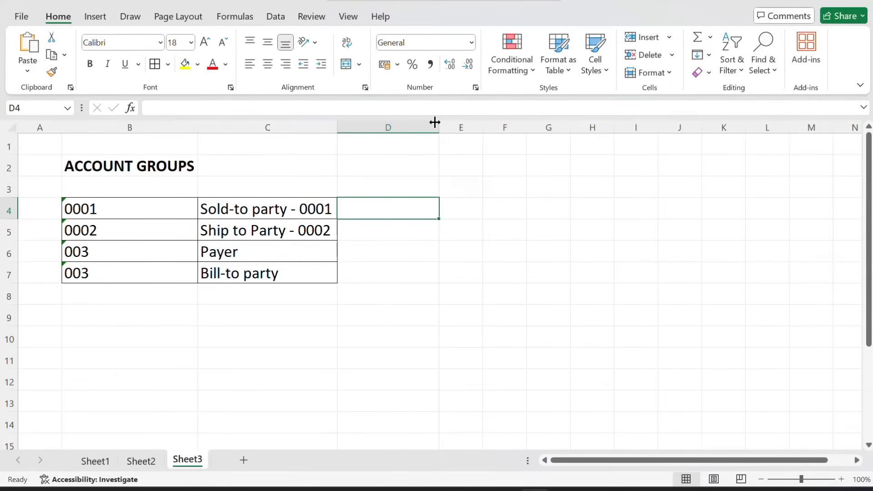
# Type the bold note '1. Account Groups will control the number range' in B9, then switch to Word
pyautogui.click(89, 316)
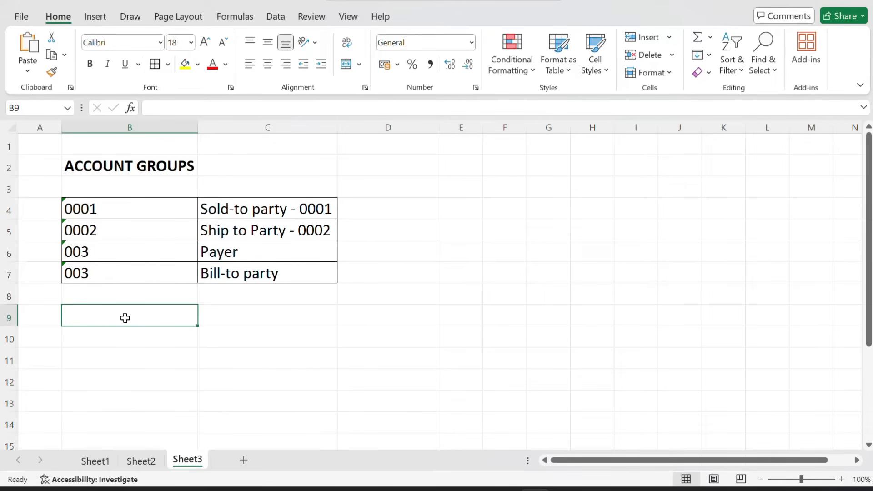
pyautogui.write('1')
pyautogui.press('BackSpace')
pyautogui.hotkey('ctrl', 'b')
pyautogui.write('1')
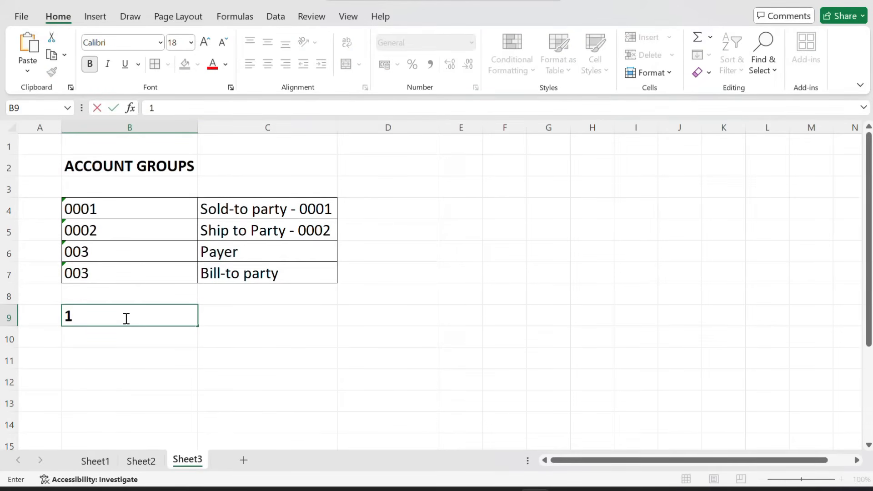
pyautogui.write('. Account Gr')
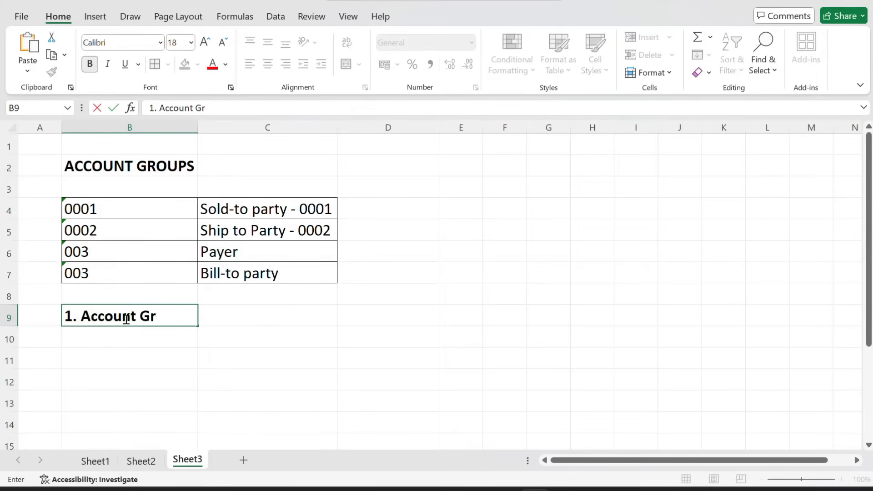
pyautogui.write('oups will')
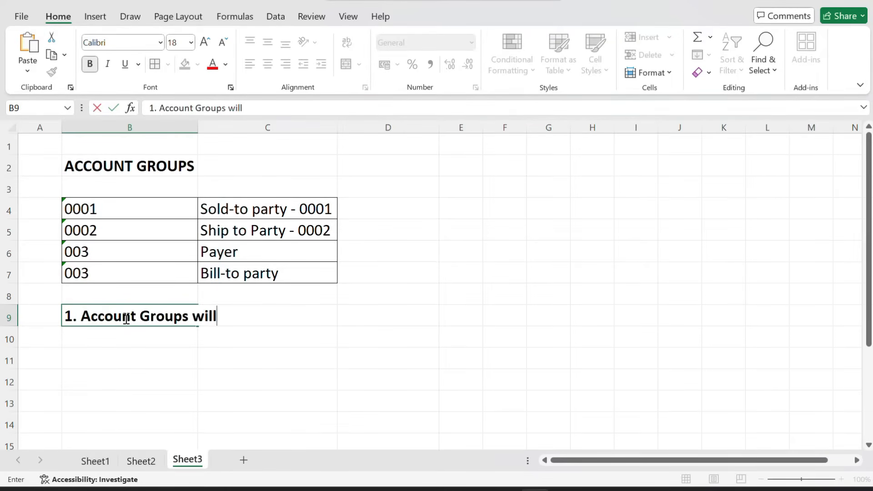
pyautogui.write(' control ')
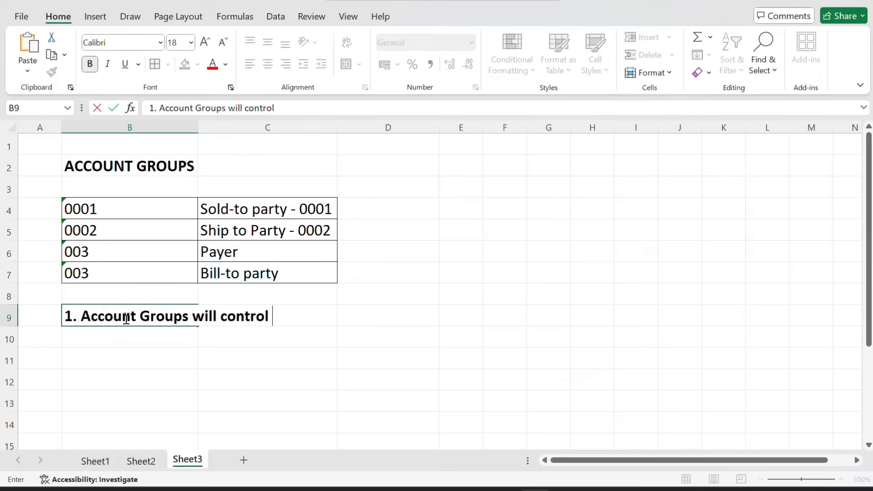
pyautogui.write('the number ranges')
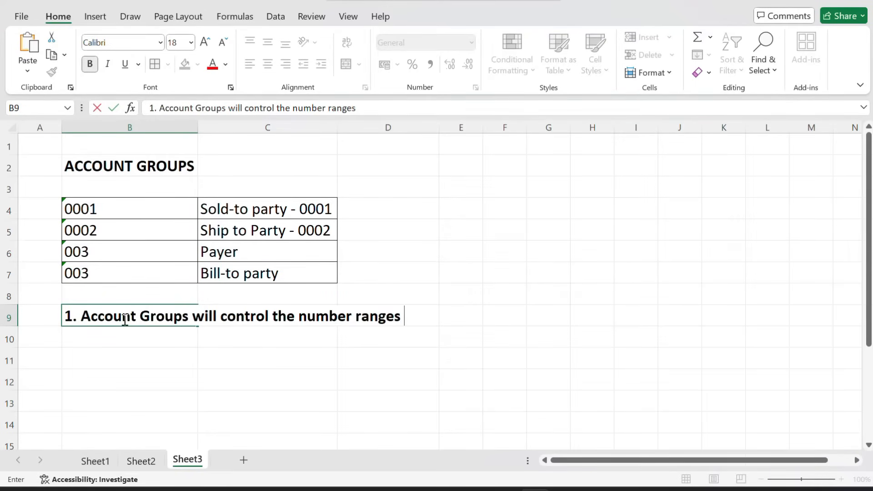
pyautogui.hotkey('alt', 'Tab')
pyautogui.hotkey('alt', 'Tab')
pyautogui.hotkey('alt', 'Tab')
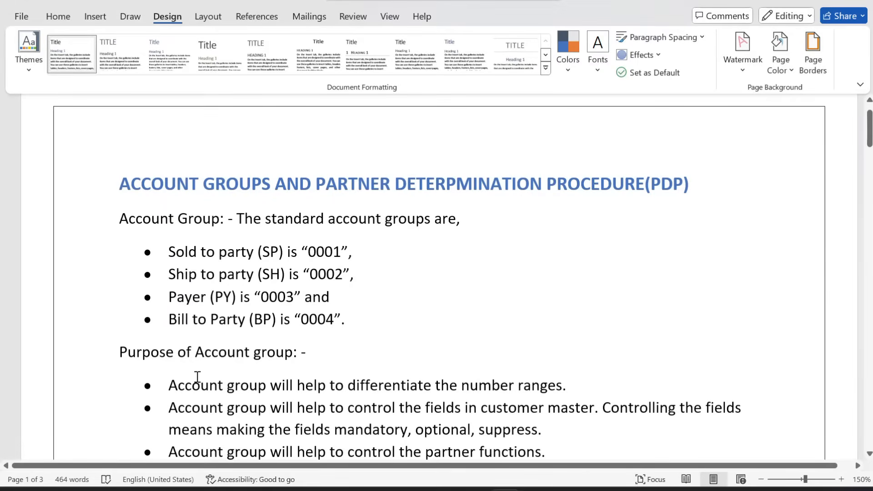
# Highlight the first purpose point about number ranges in the Word notes, then return to Excel
pyautogui.scroll(-3, 197, 377)
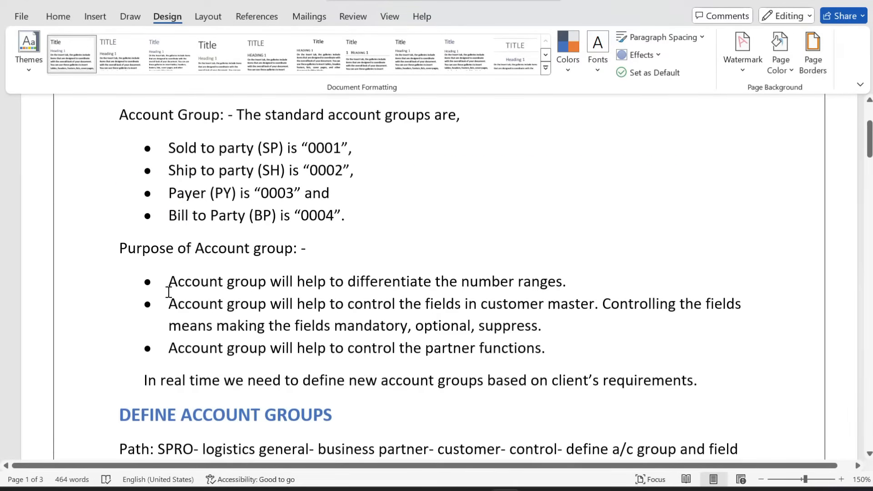
pyautogui.moveTo(168, 292); pyautogui.dragTo(361, 290)
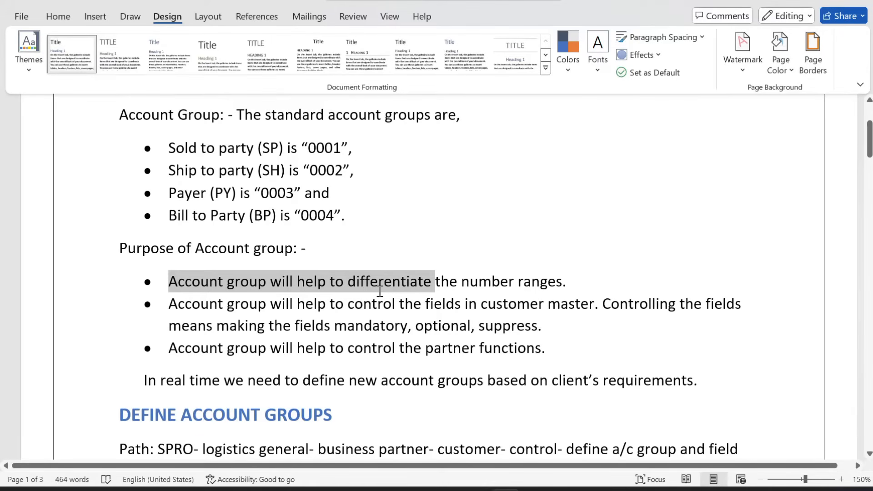
pyautogui.click(379, 291)
pyautogui.hotkey('alt', 'Tab')
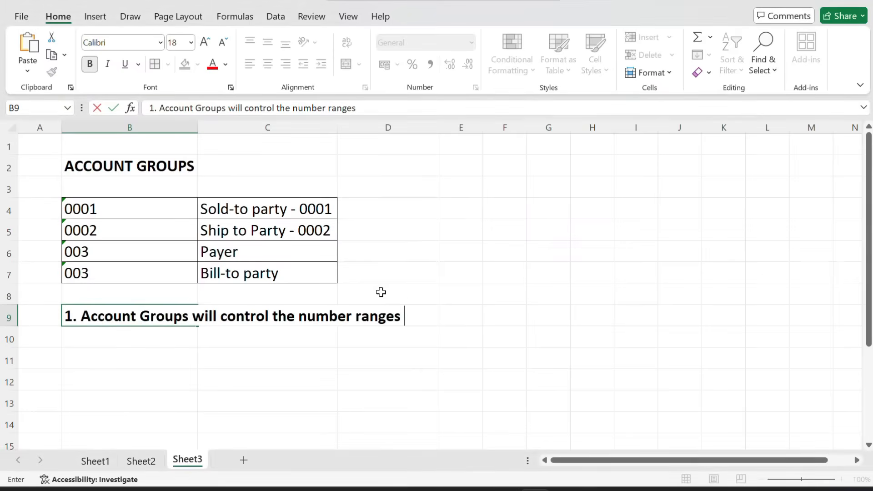
pyautogui.click(275, 214)
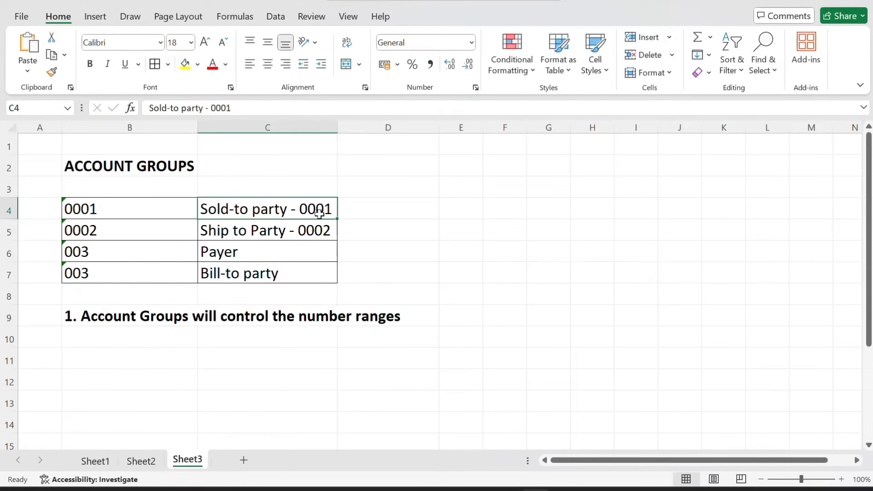
pyautogui.click(350, 214)
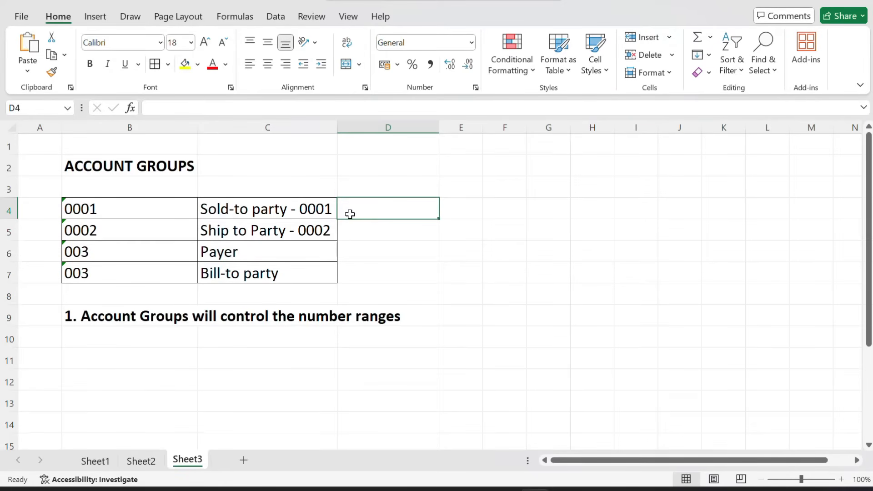
pyautogui.write('00')
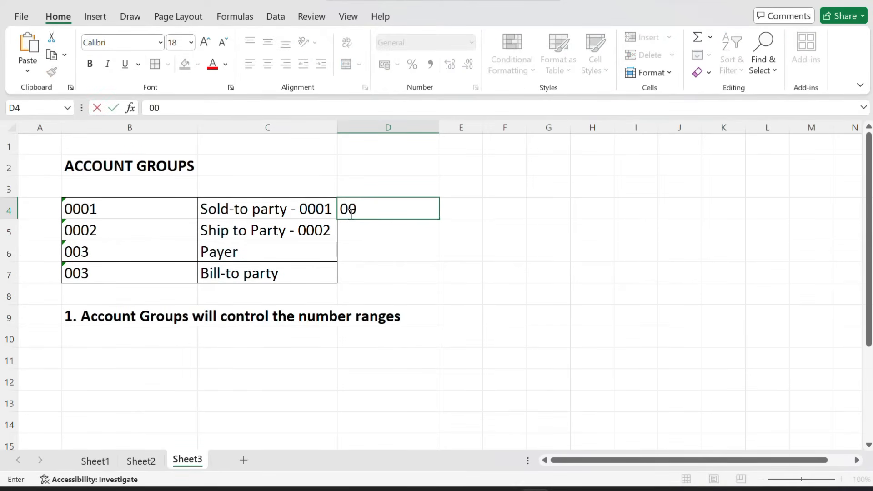
pyautogui.press('BackSpace')
pyautogui.press('BackSpace')
pyautogui.press('Tab')
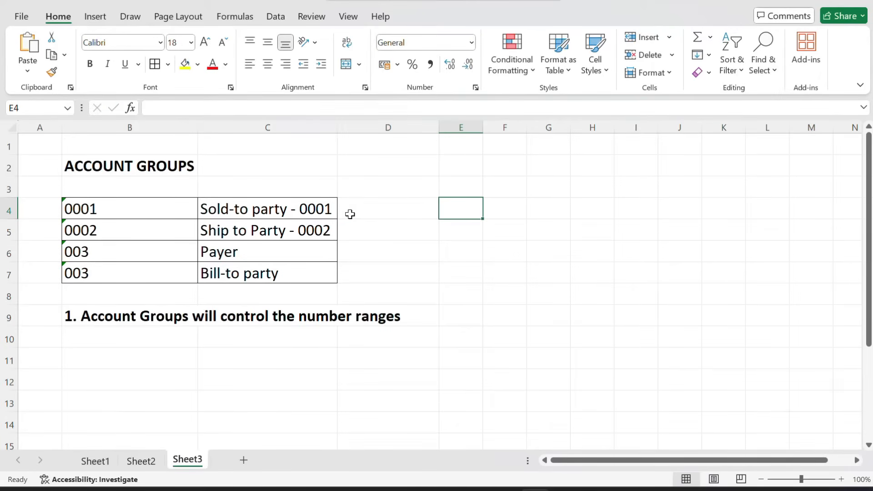
pyautogui.write("'0001000")
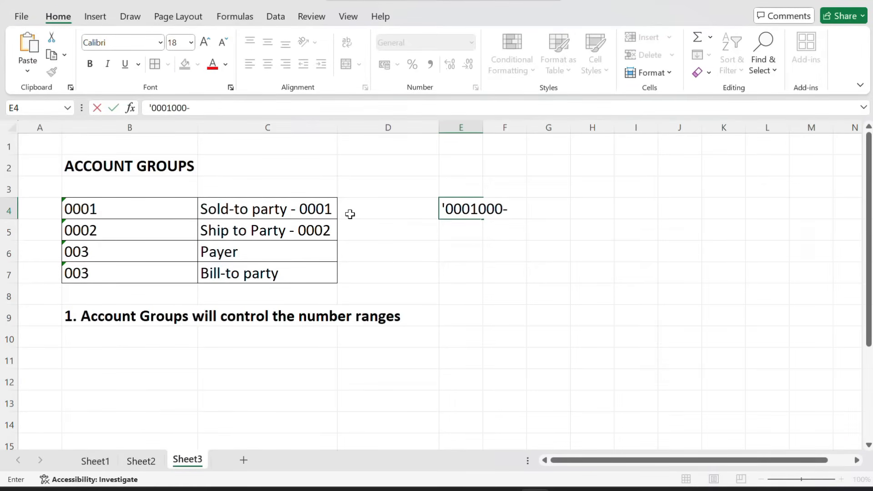
pyautogui.write('-19999')
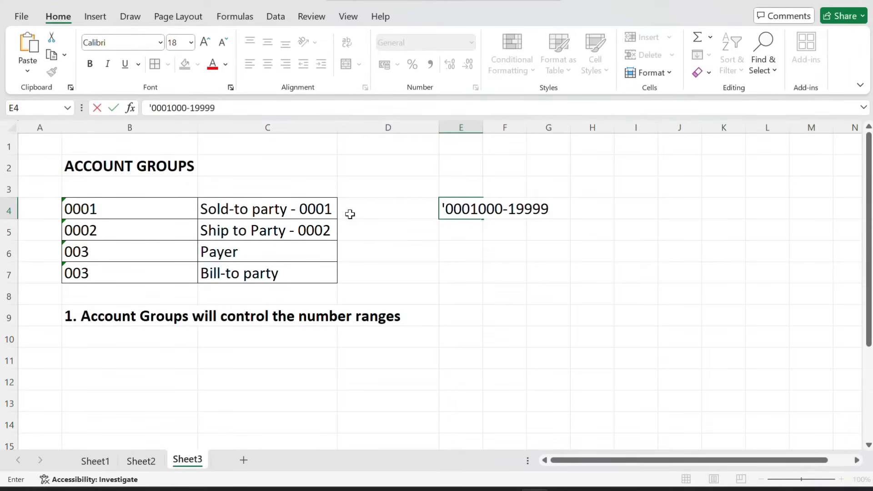
pyautogui.press('Return')
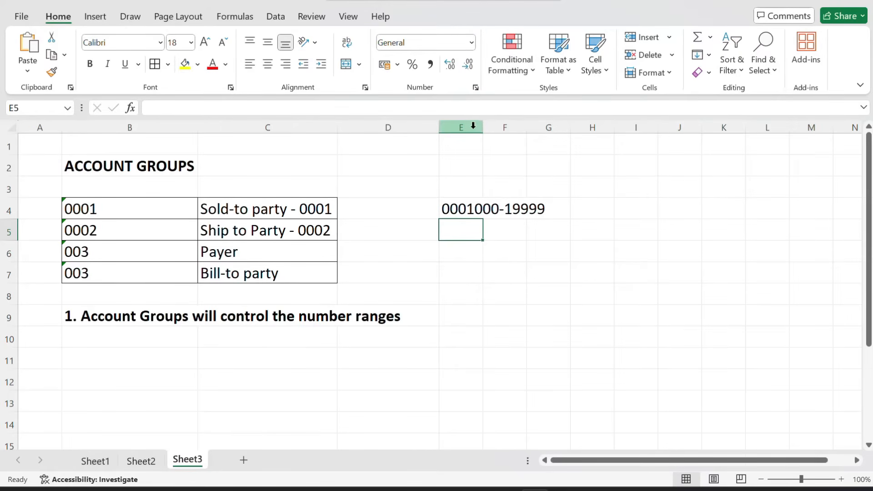
pyautogui.moveTo(482, 128); pyautogui.dragTo(563, 128)
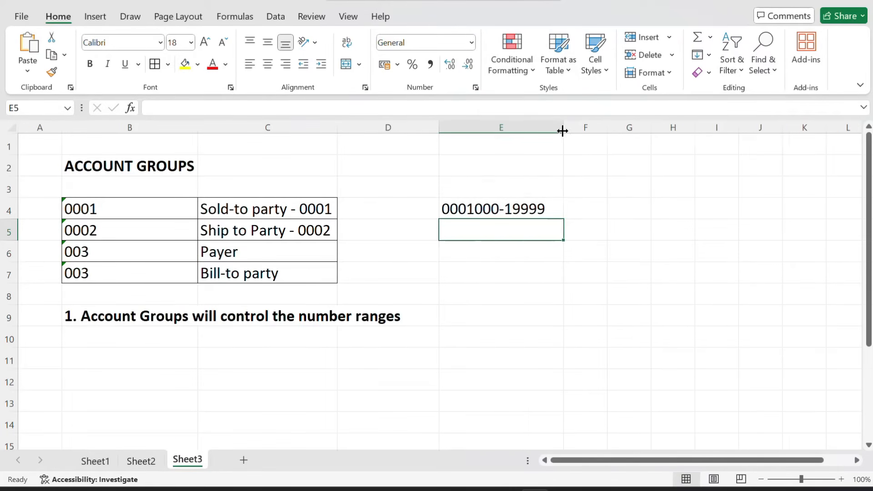
pyautogui.moveTo(100, 214); pyautogui.dragTo(236, 211)
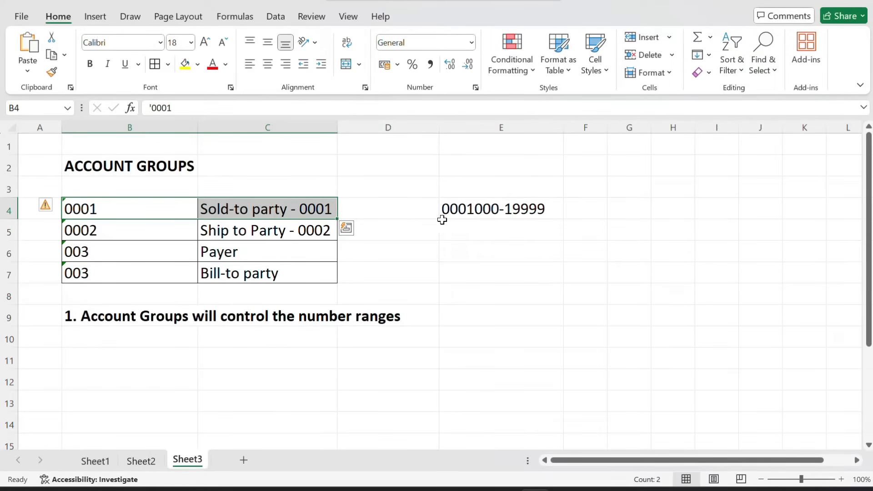
pyautogui.click(473, 215)
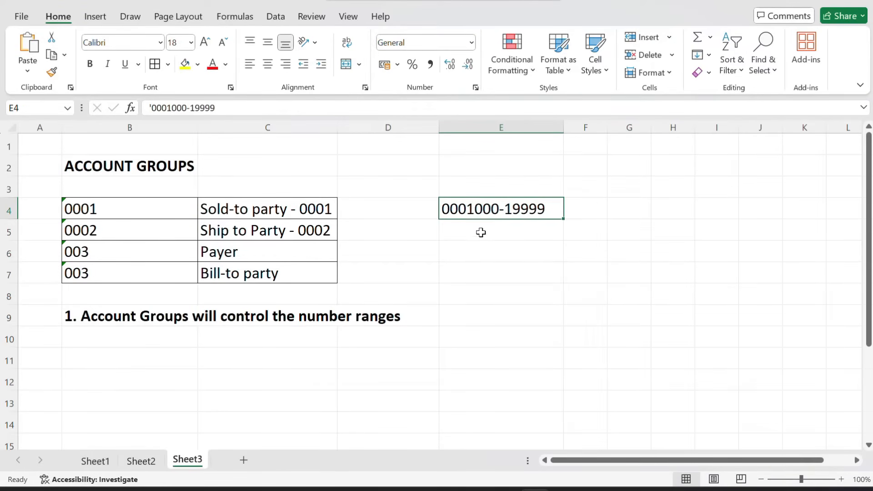
pyautogui.click(473, 235)
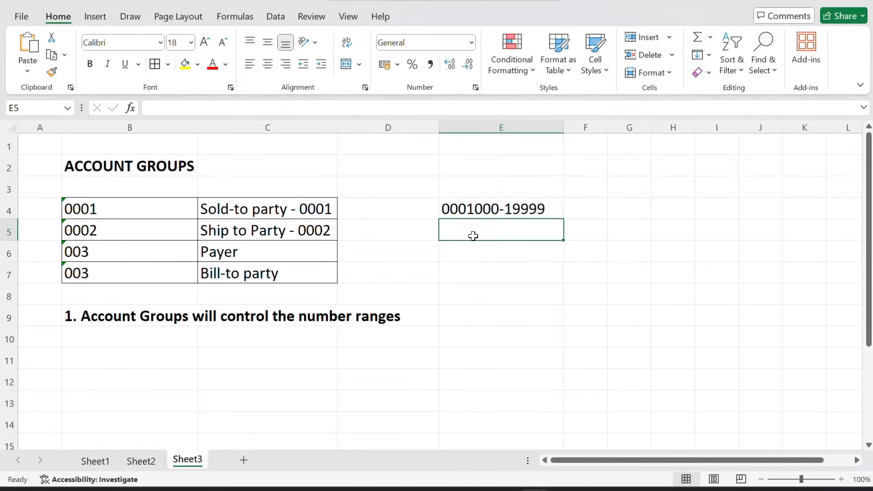
pyautogui.write('200000')
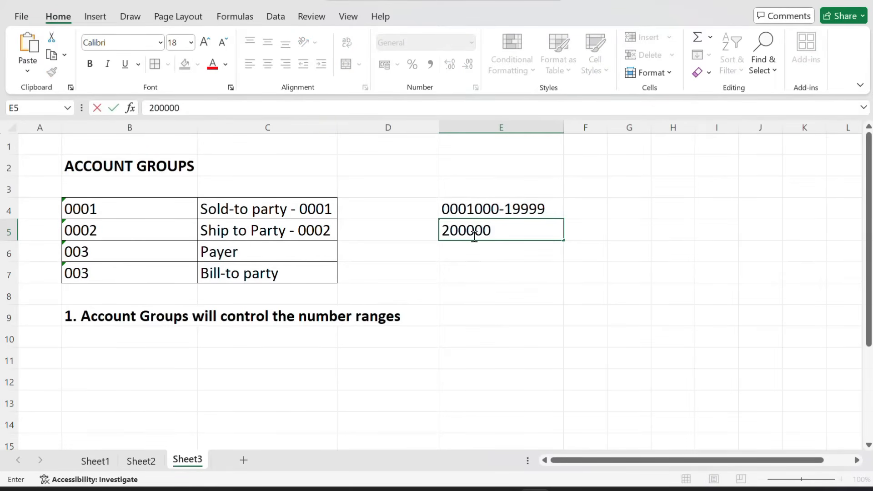
pyautogui.press('BackSpace')
pyautogui.write('-299999')
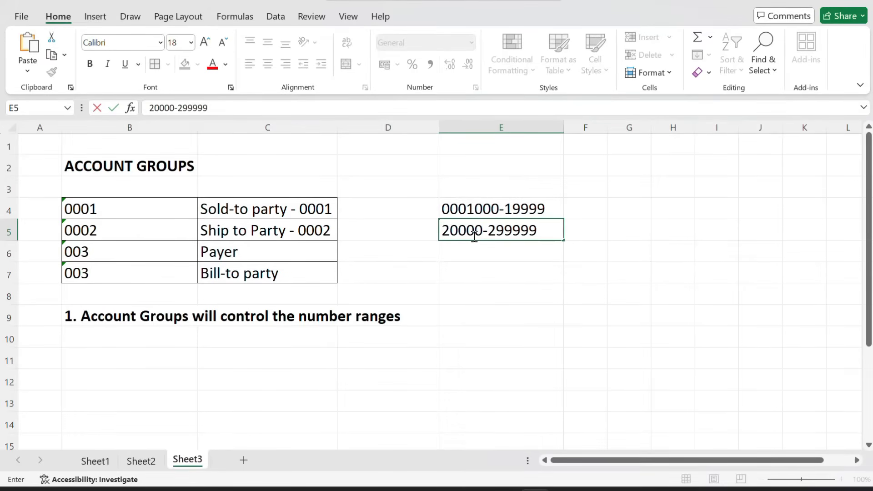
pyautogui.press('Return')
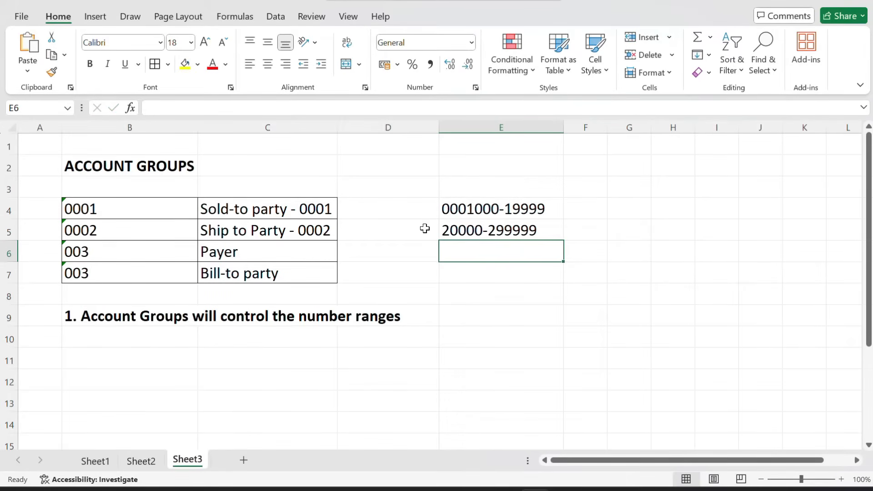
pyautogui.moveTo(139, 236); pyautogui.dragTo(227, 227)
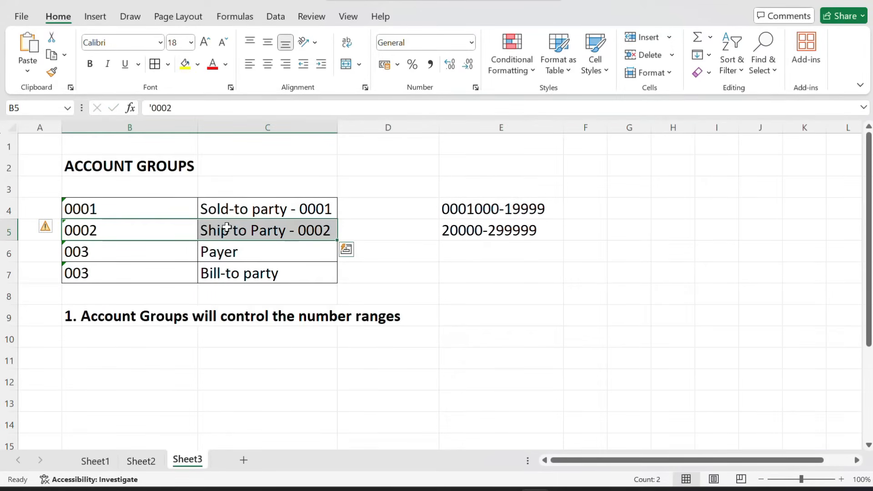
pyautogui.click(450, 234)
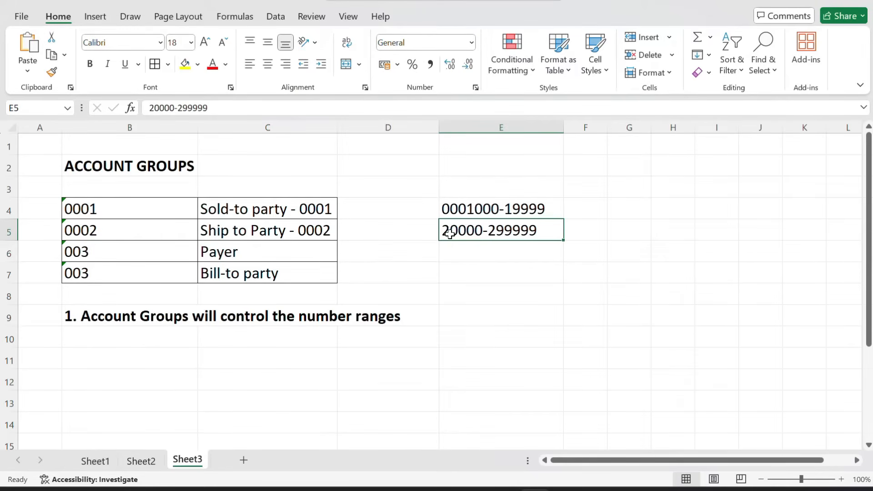
pyautogui.click(453, 257)
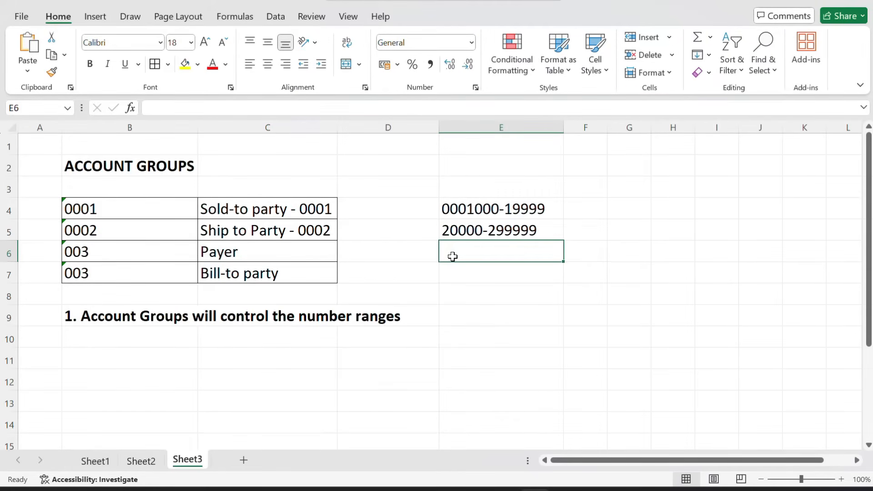
# Correct the payer and bill-to group codes in B6 and B7 to '0003 and '0004
pyautogui.click(71, 249)
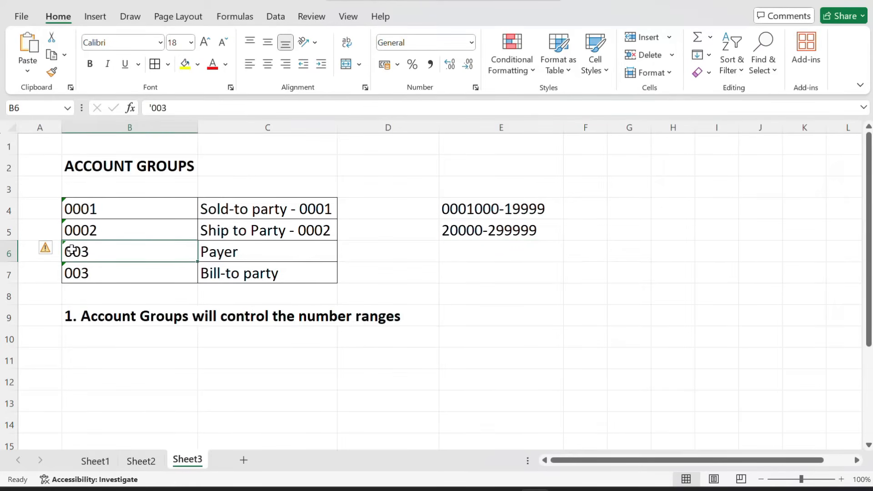
pyautogui.write("'0003")
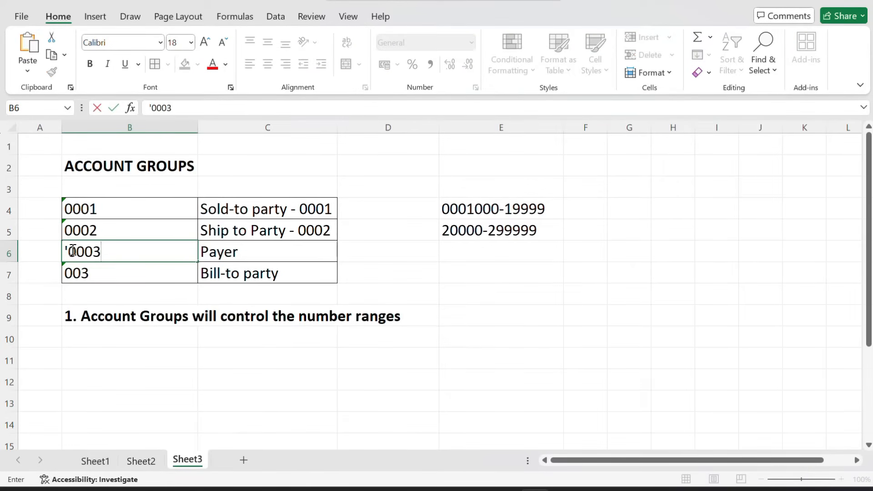
pyautogui.press('Return')
pyautogui.write("'0004")
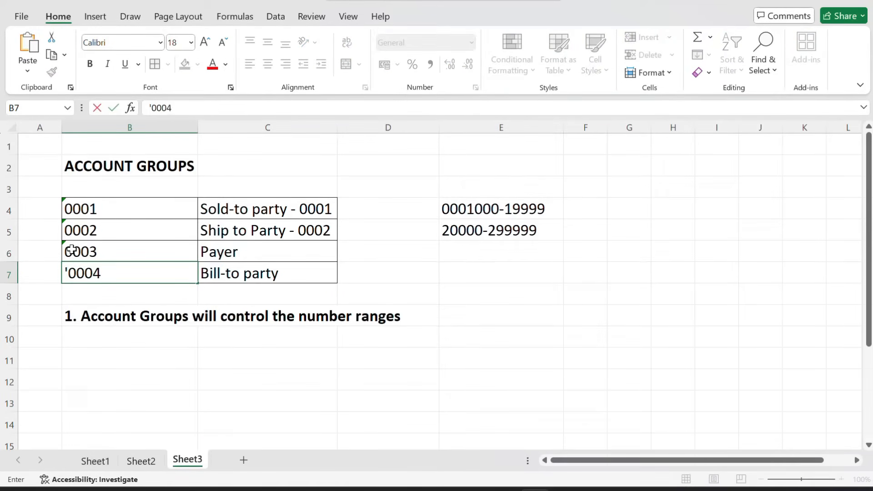
pyautogui.press('Return')
pyautogui.click(319, 251)
pyautogui.click(471, 250)
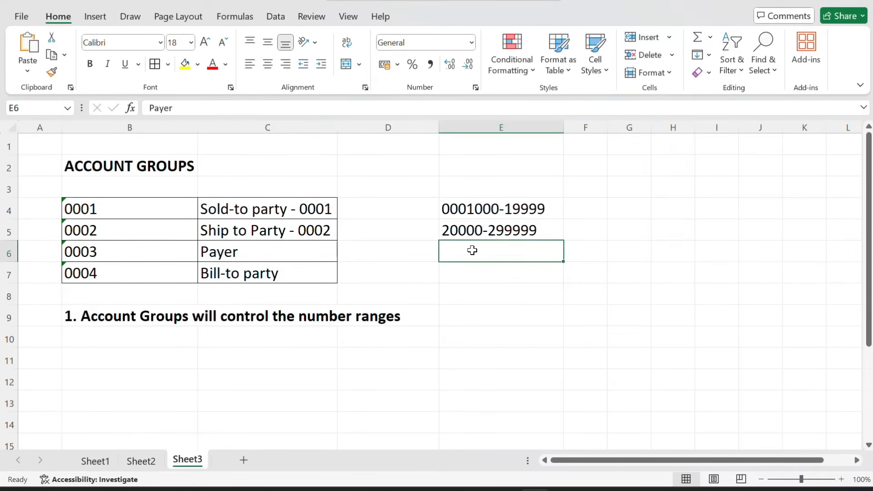
pyautogui.write('300000')
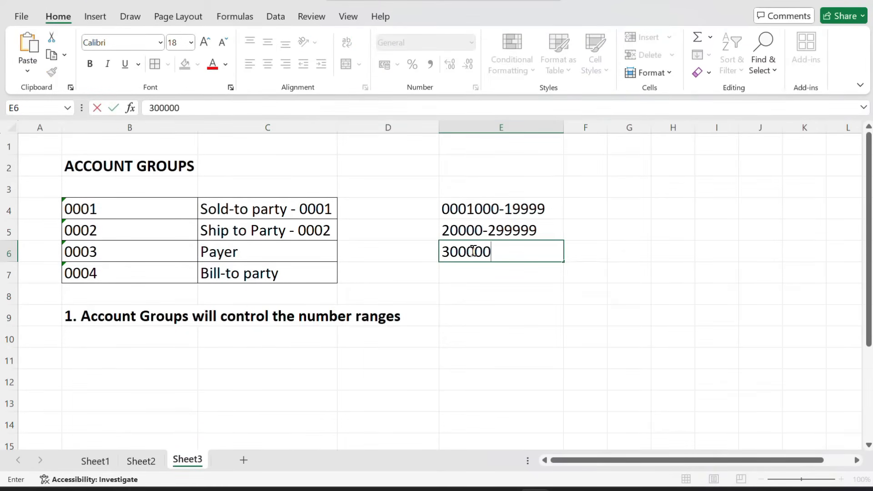
pyautogui.press('BackSpace')
pyautogui.write('-399999')
pyautogui.press('Return')
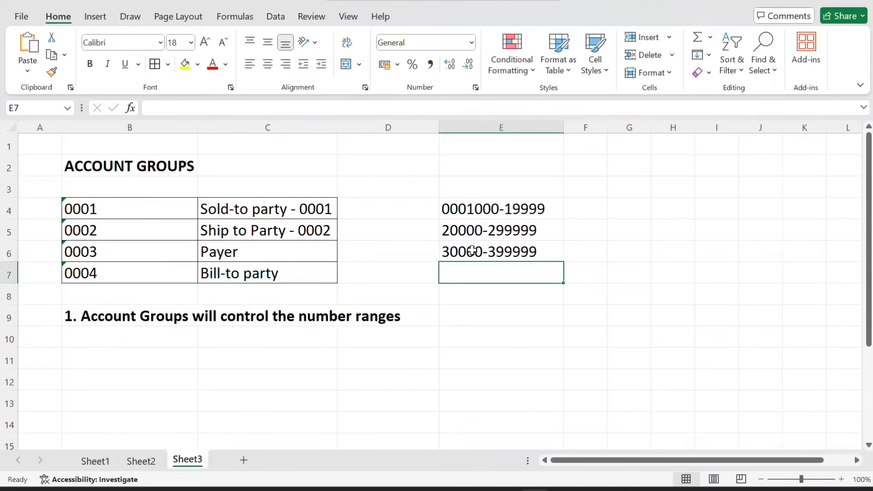
pyautogui.click(222, 258)
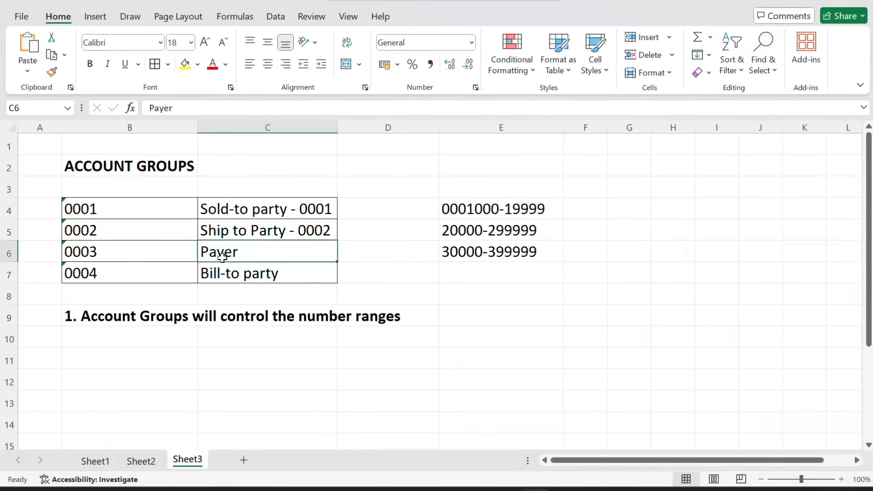
pyautogui.click(450, 252)
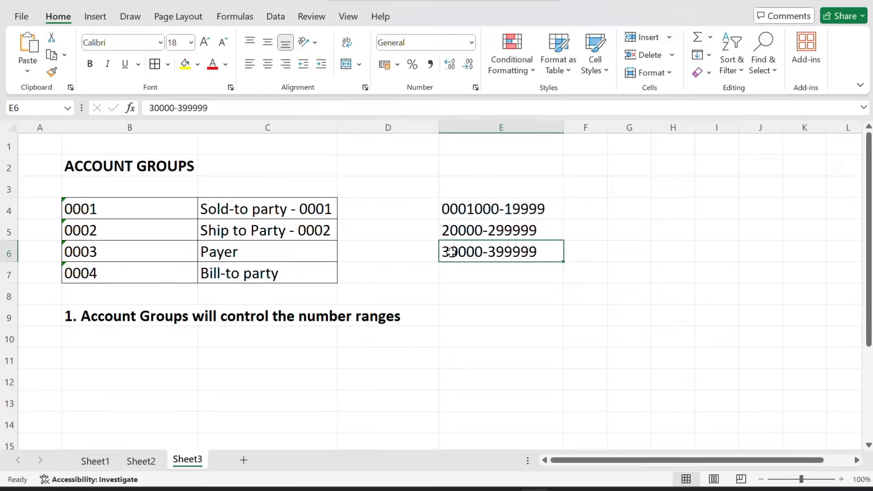
pyautogui.click(454, 276)
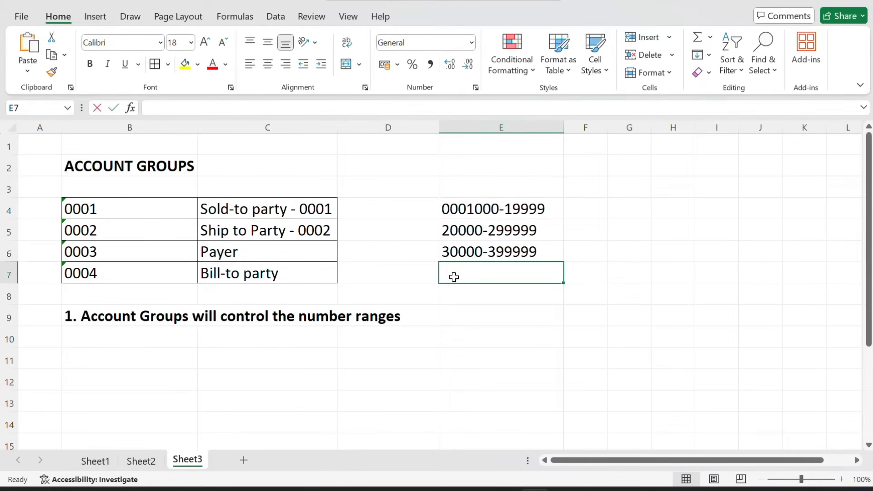
pyautogui.write('40000')
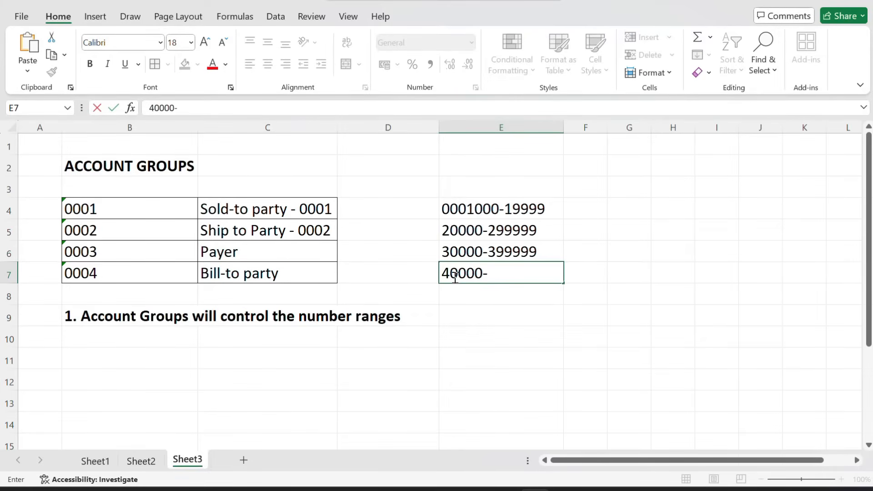
pyautogui.write('-499999')
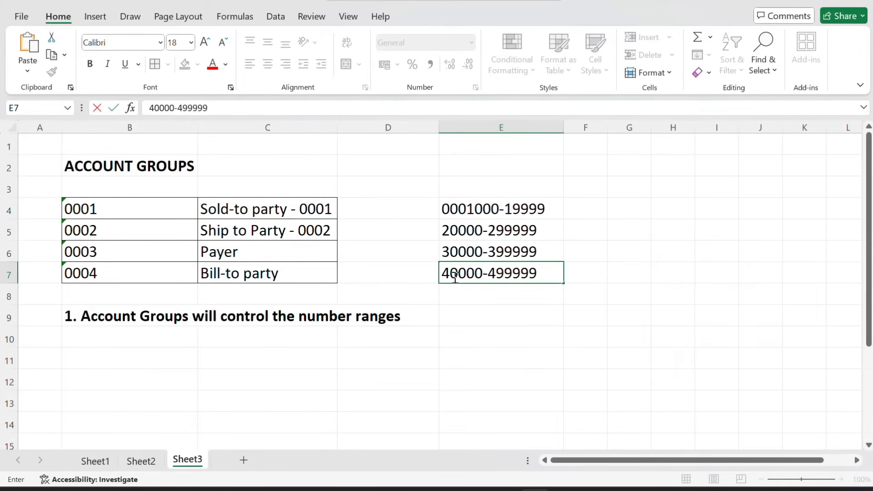
pyautogui.press('Return')
pyautogui.click(454, 276)
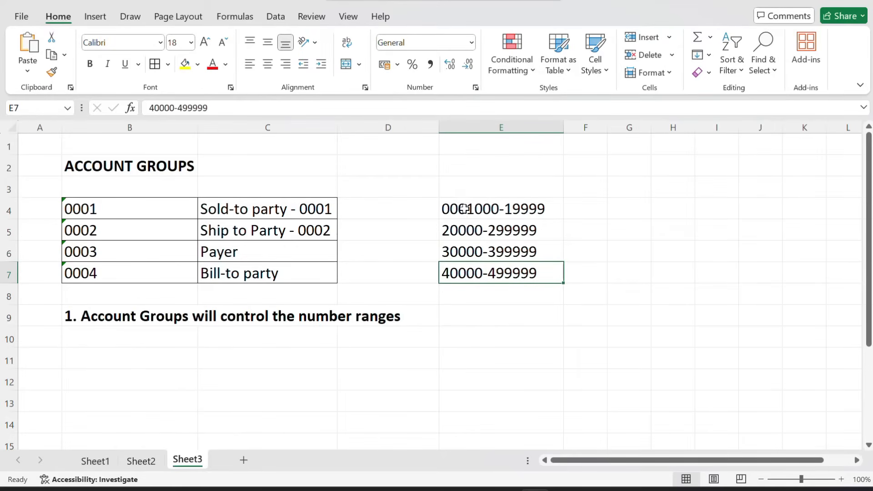
pyautogui.moveTo(464, 209); pyautogui.dragTo(461, 269)
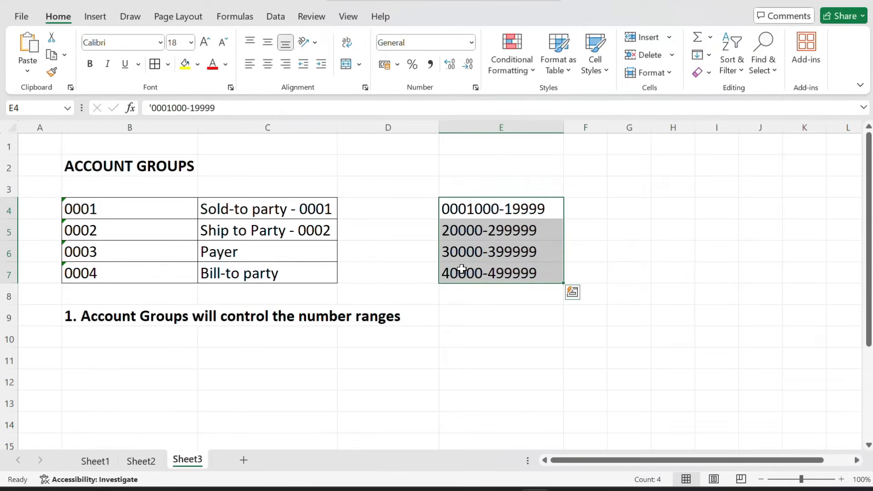
pyautogui.click(632, 210)
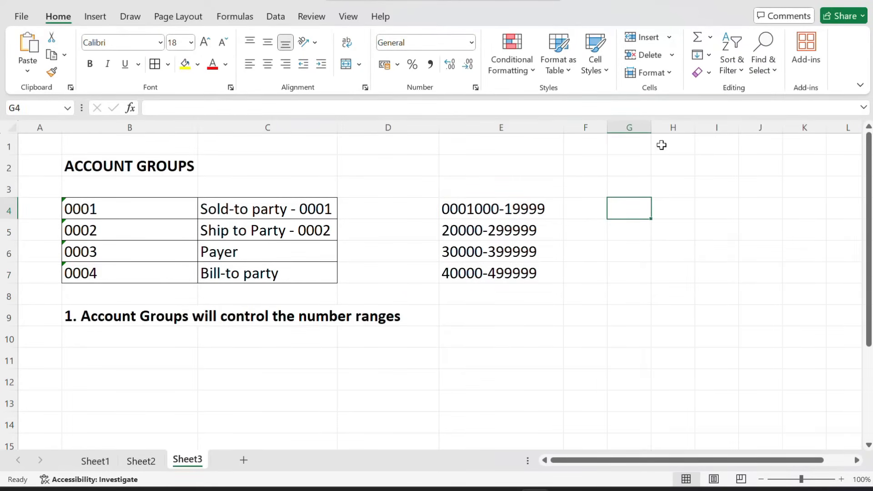
# Widen column G and enter three sample SBI, ICICI and HDFC bank account numbers in G4–G6
pyautogui.moveTo(652, 127); pyautogui.dragTo(704, 129)
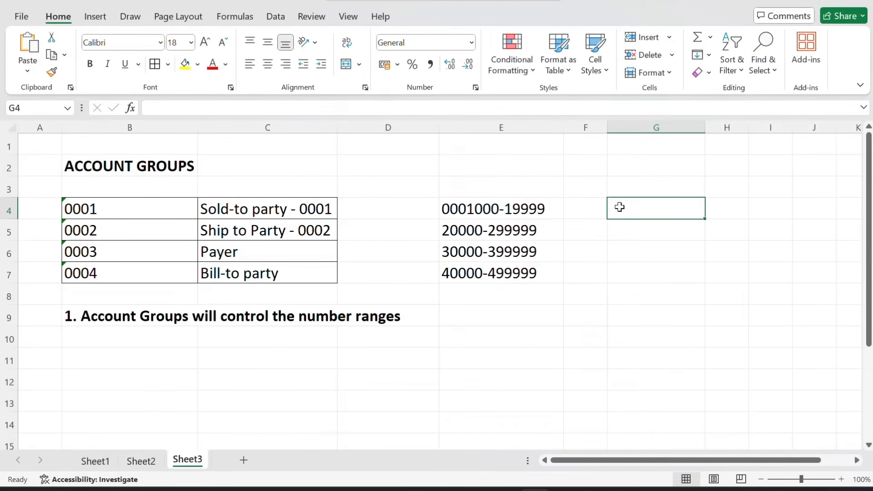
pyautogui.write('SB')
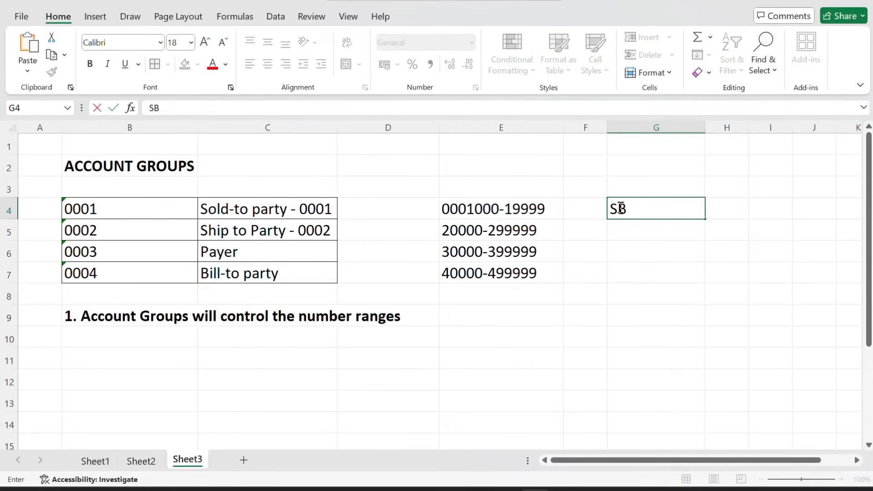
pyautogui.write('I100000')
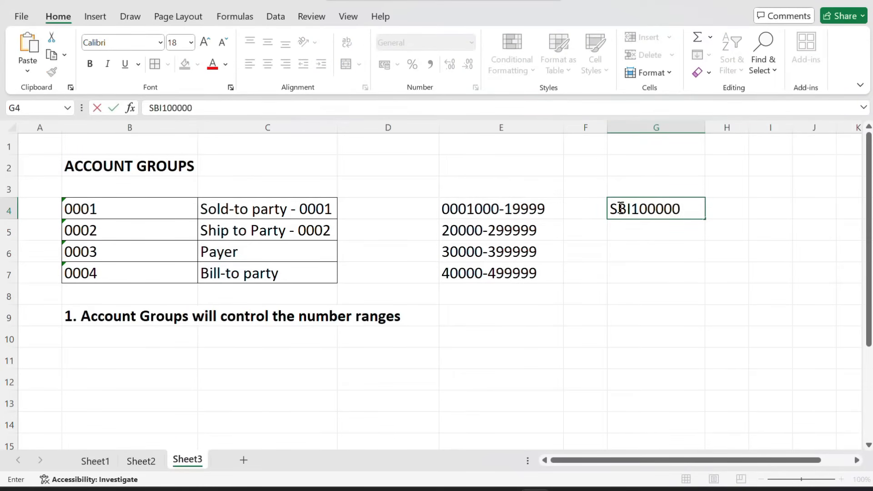
pyautogui.write('456')
pyautogui.press('Return')
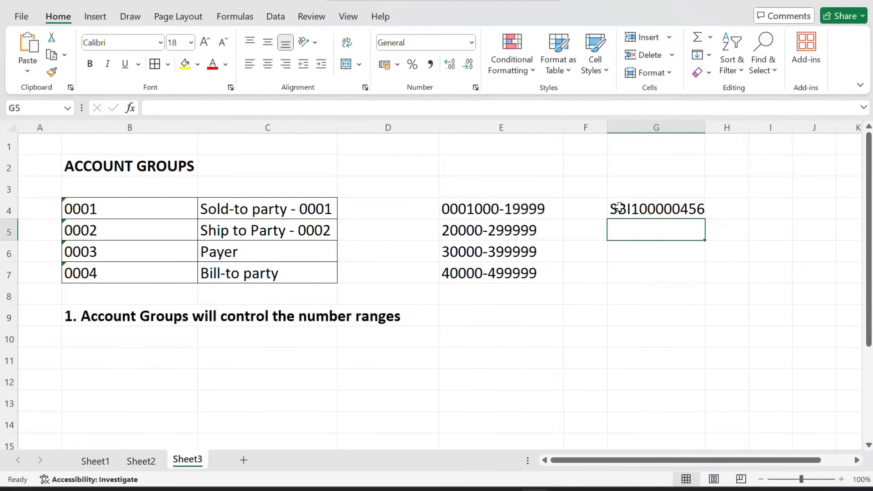
pyautogui.write('IC')
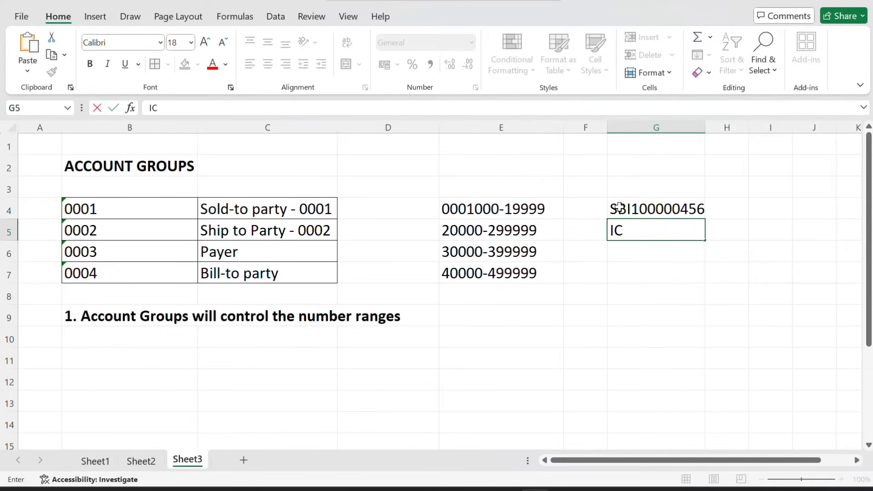
pyautogui.write('ICI23456')
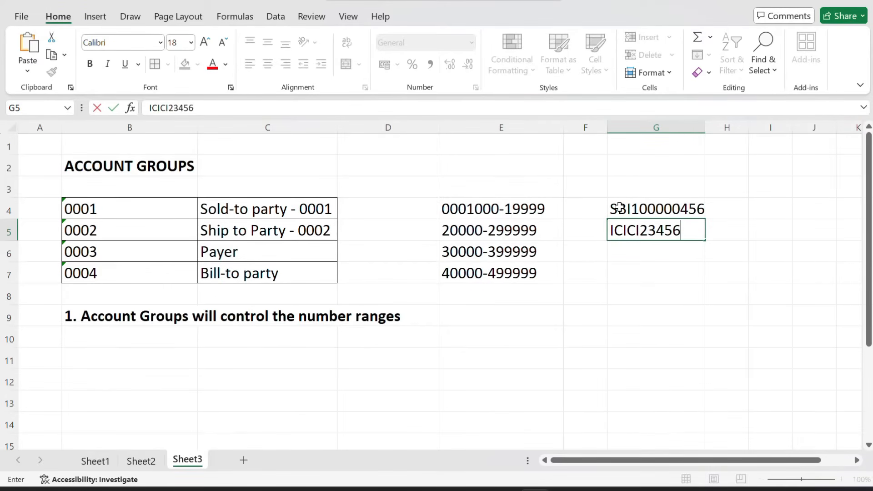
pyautogui.press('Return')
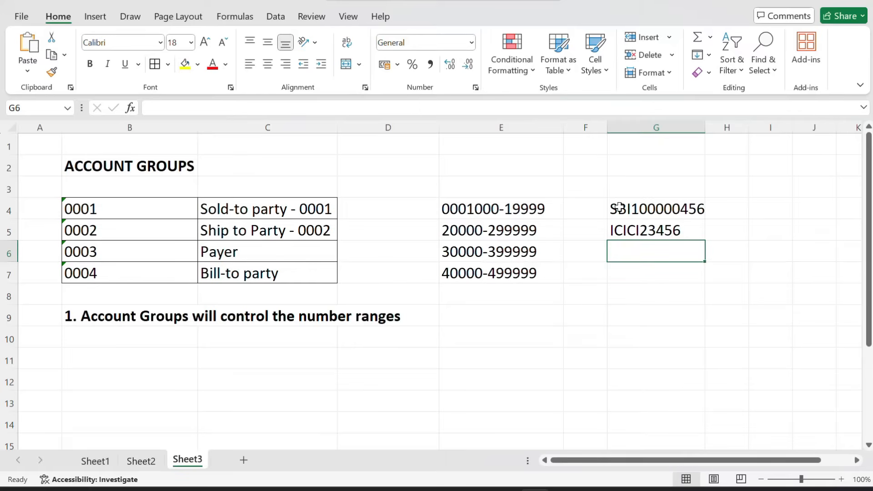
pyautogui.write('HDF')
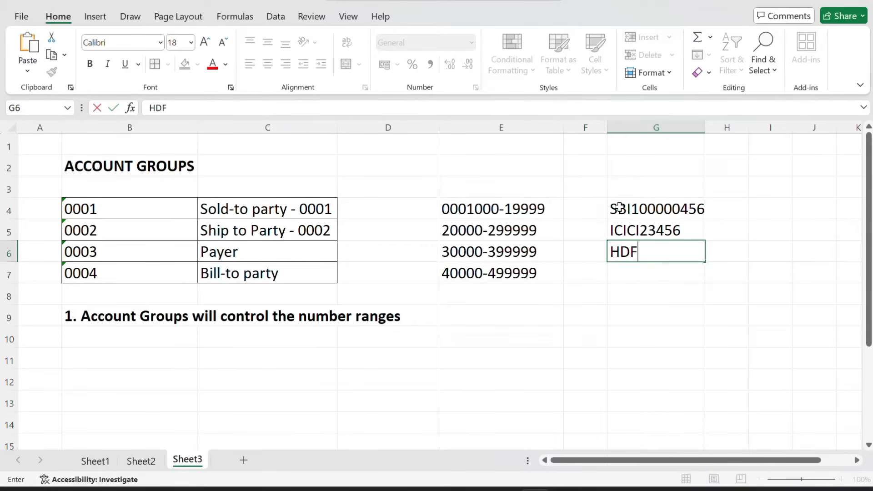
pyautogui.write('C1233R3')
pyautogui.press('Return')
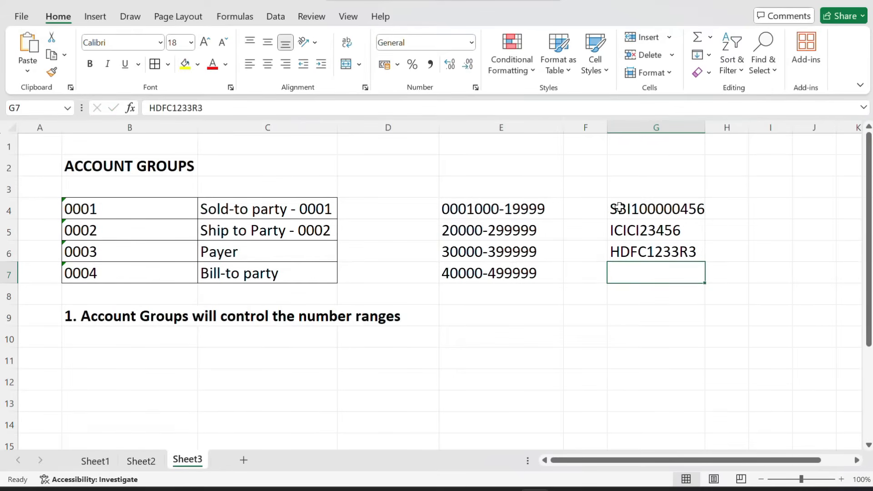
pyautogui.moveTo(636, 207); pyautogui.dragTo(635, 253)
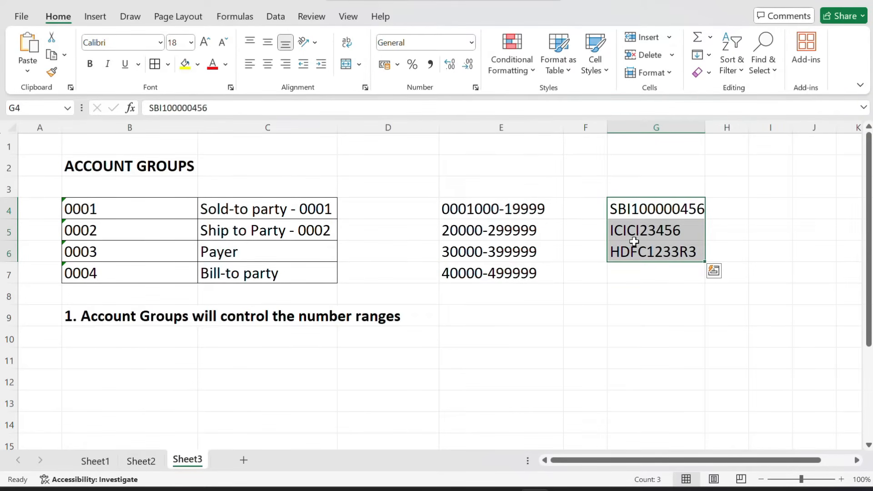
pyautogui.click(634, 245)
pyautogui.click(620, 230)
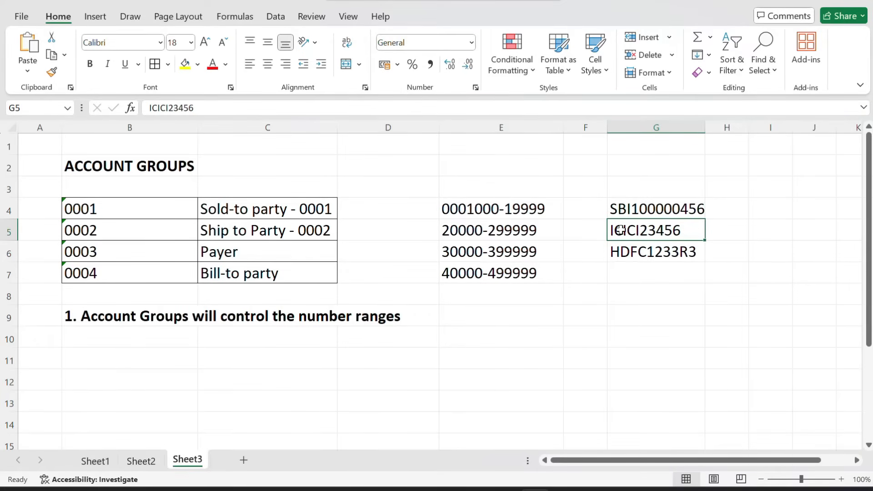
pyautogui.moveTo(466, 215); pyautogui.dragTo(75, 275)
pyautogui.click(226, 214)
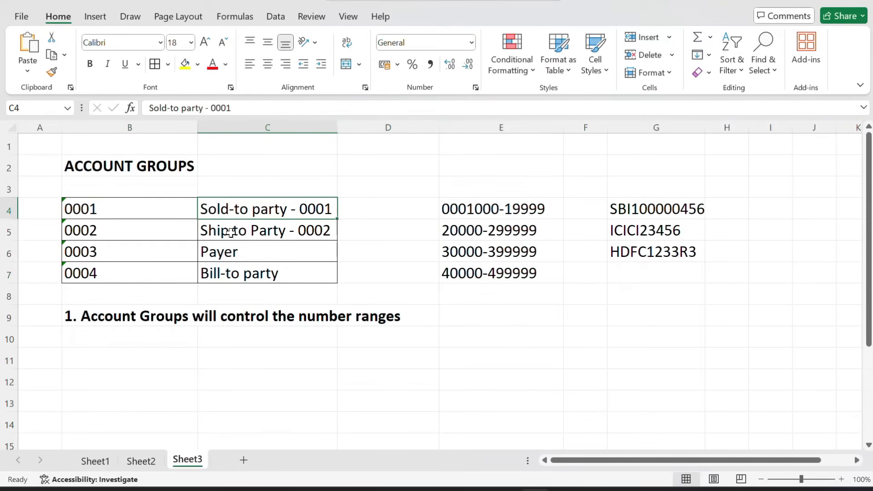
pyautogui.click(231, 232)
pyautogui.click(225, 252)
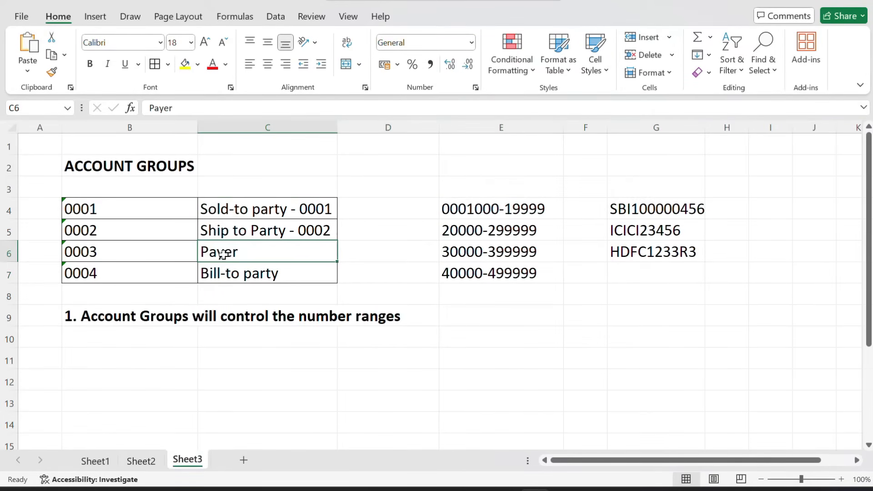
pyautogui.click(224, 272)
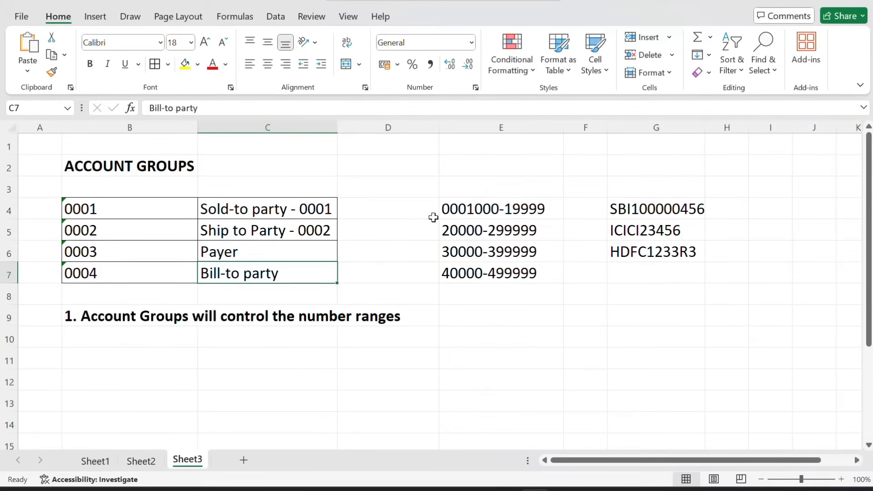
pyautogui.moveTo(456, 207); pyautogui.dragTo(452, 269)
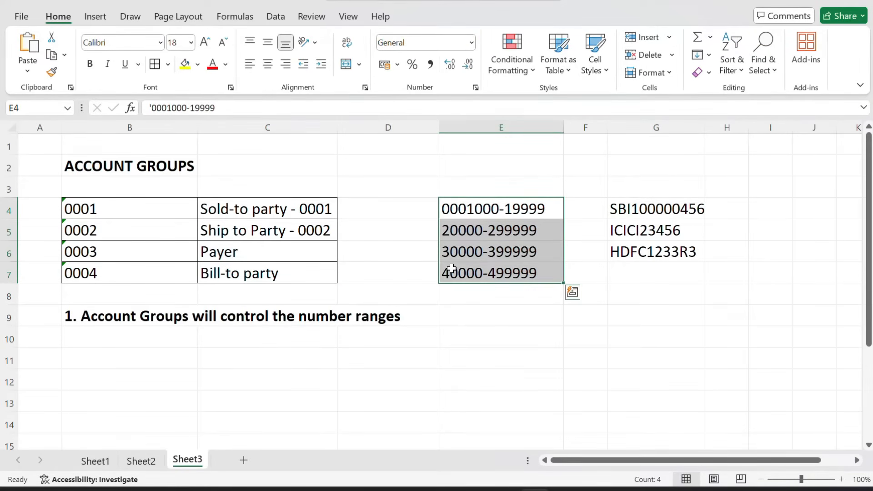
pyautogui.click(467, 253)
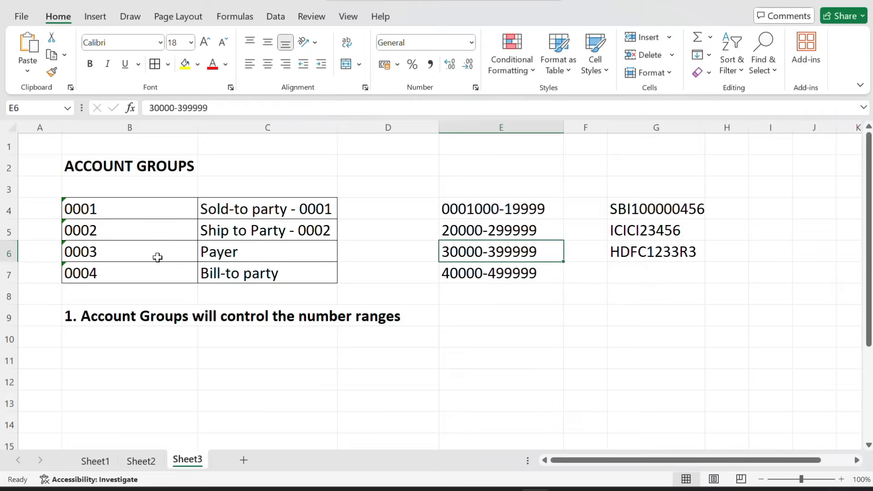
pyautogui.moveTo(156, 255); pyautogui.dragTo(459, 256)
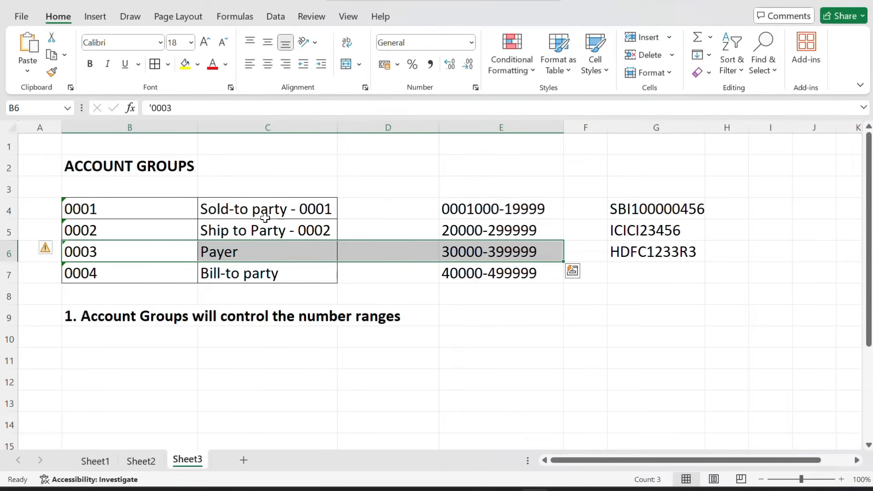
pyautogui.moveTo(239, 228); pyautogui.dragTo(446, 235)
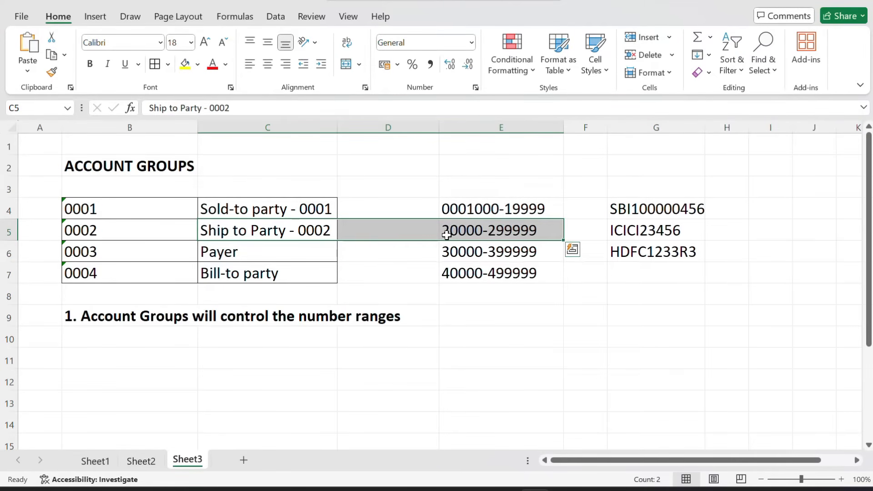
pyautogui.moveTo(78, 206); pyautogui.dragTo(213, 274)
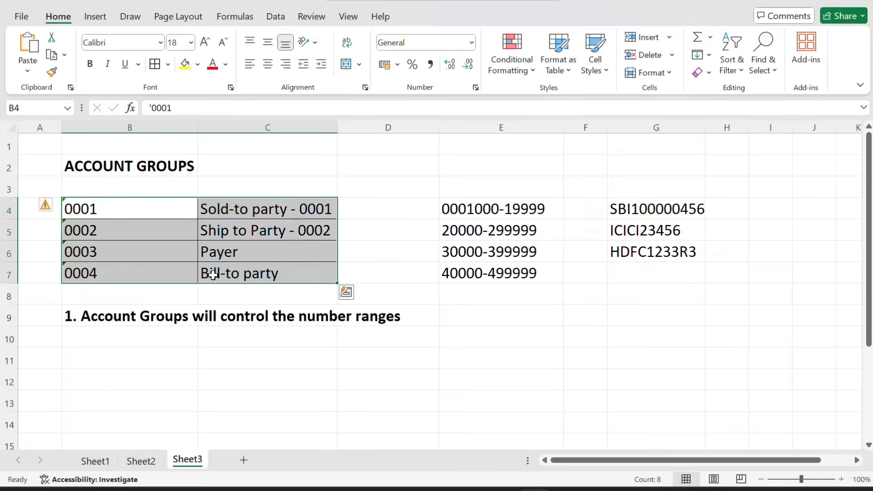
pyautogui.click(84, 333)
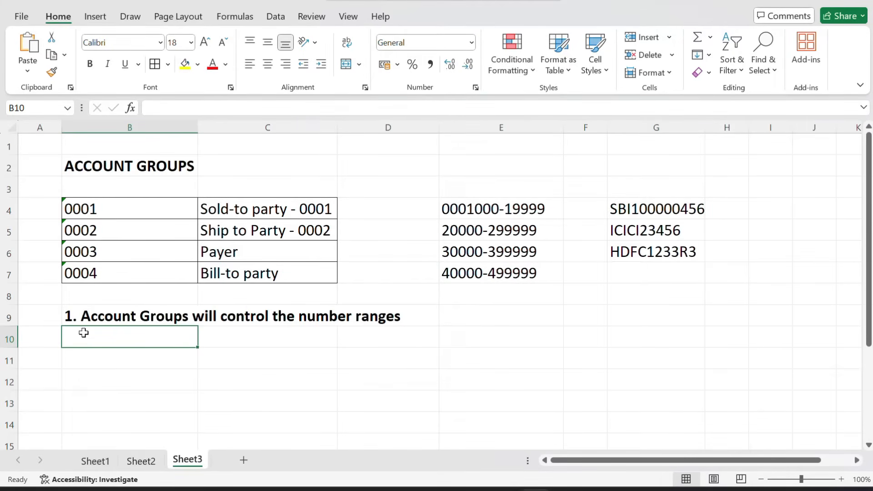
pyautogui.hotkey('alt', 'Tab')
pyautogui.press('Tab')
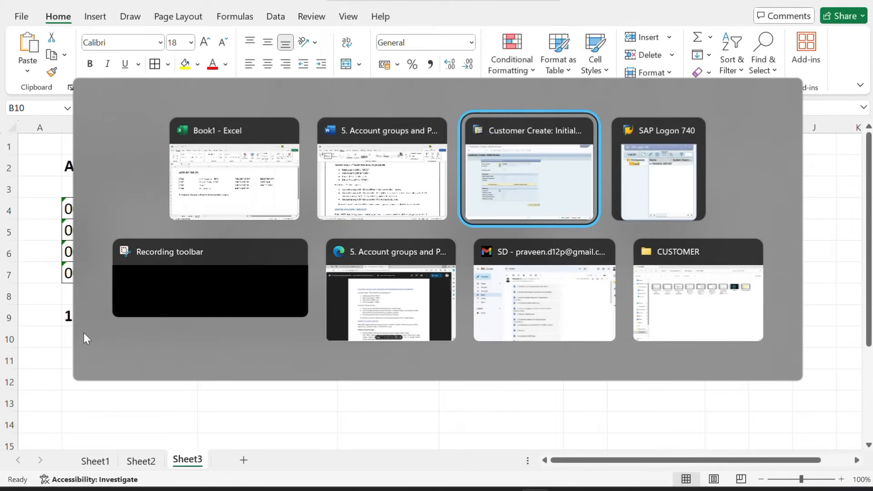
# Highlight the Word bullet about controlling customer master fields, then return to SAP's account group list
pyautogui.press('Tab')
pyautogui.press('Tab')
pyautogui.press('Tab')
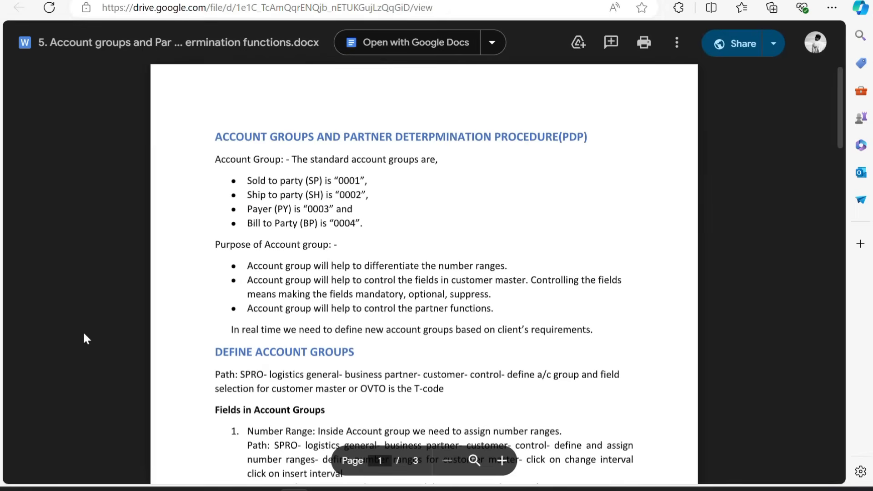
pyautogui.hotkey('alt', 'Tab')
pyautogui.press('Tab')
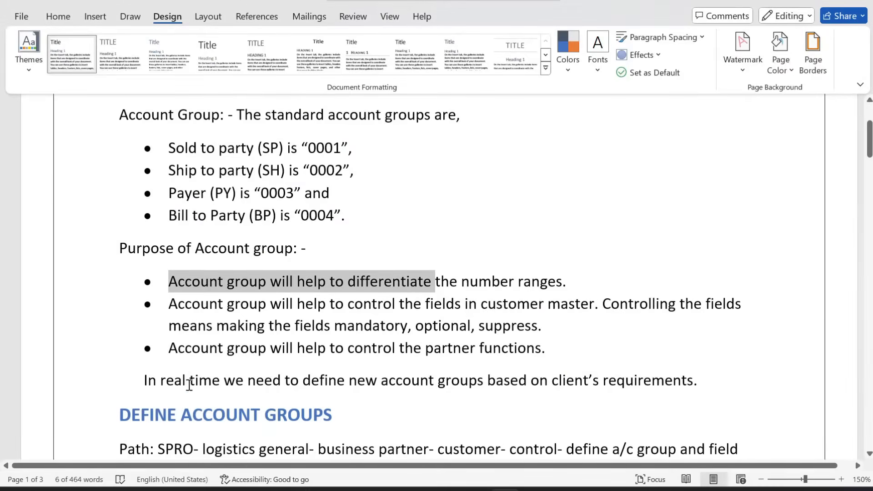
pyautogui.moveTo(169, 304); pyautogui.dragTo(547, 331)
pyautogui.hotkey('alt', 'Tab')
pyautogui.hotkey('alt', 'Tab')
pyautogui.hotkey('alt', 'Tab')
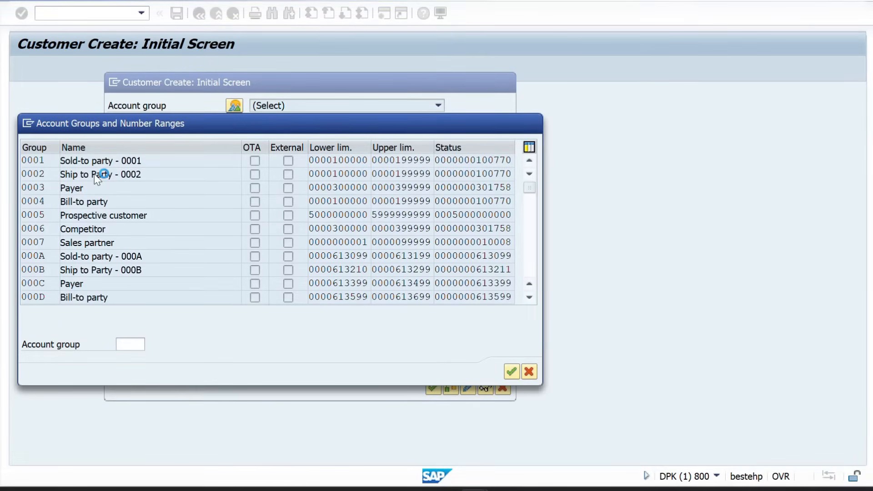
# Cancel the running transaction, restart XD01 and choose account group Sold-to party 0001
pyautogui.click(28, 123)
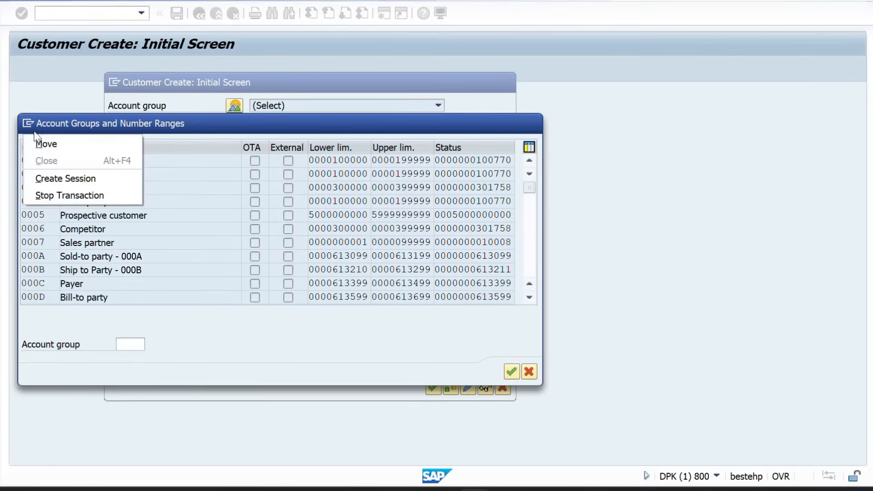
pyautogui.click(68, 196)
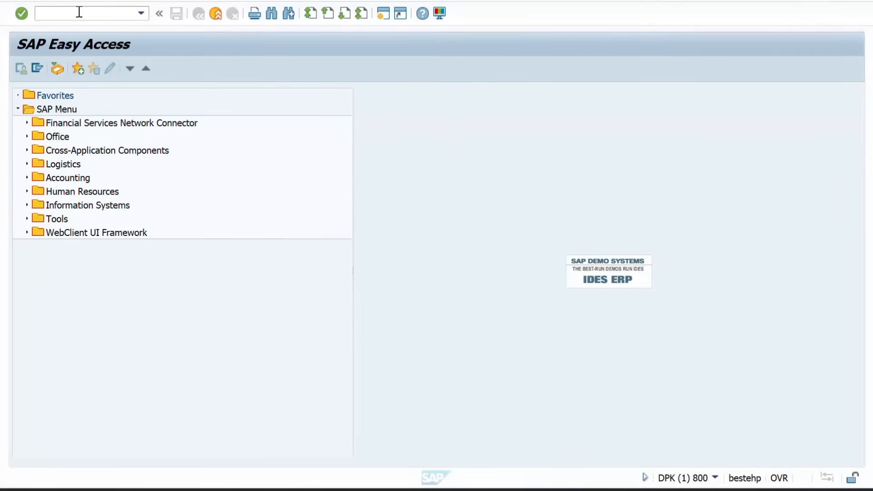
pyautogui.click(79, 13)
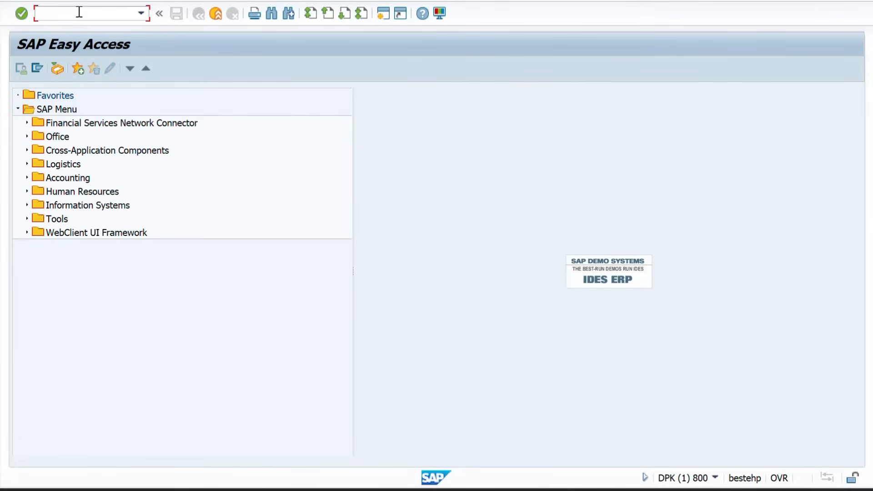
pyautogui.write('xd01')
pyautogui.press('Return')
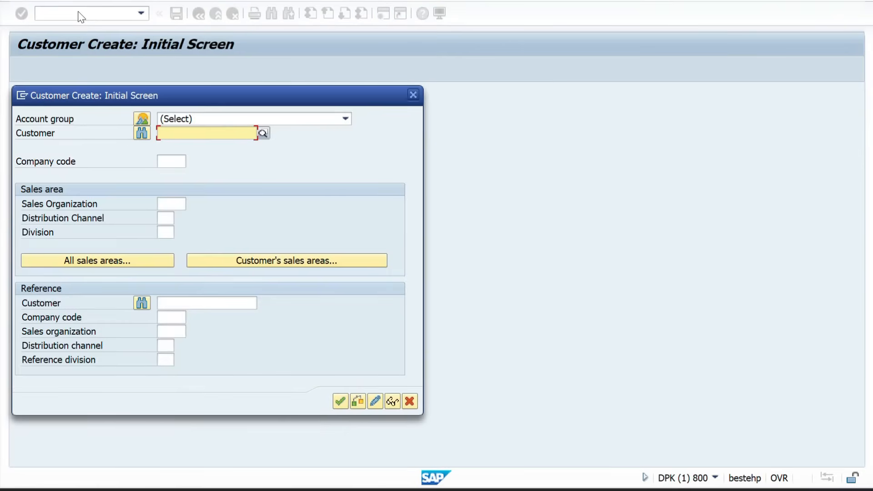
pyautogui.click(143, 118)
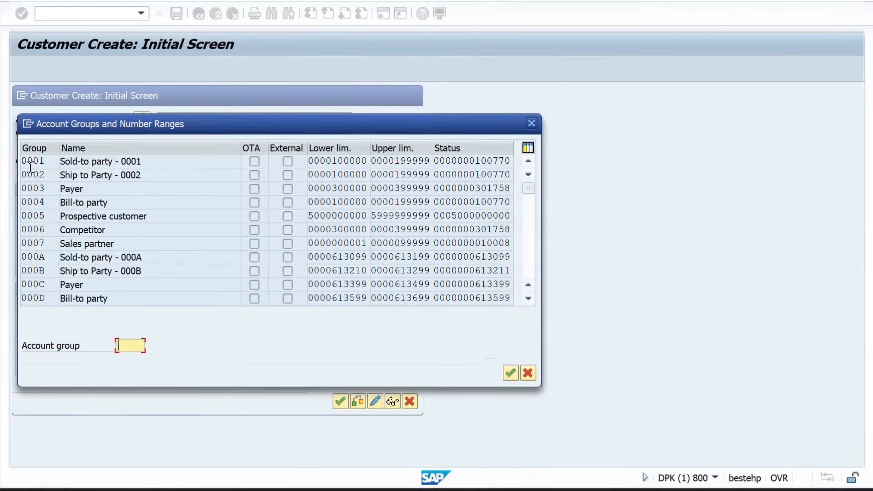
pyautogui.doubleClick(30, 162)
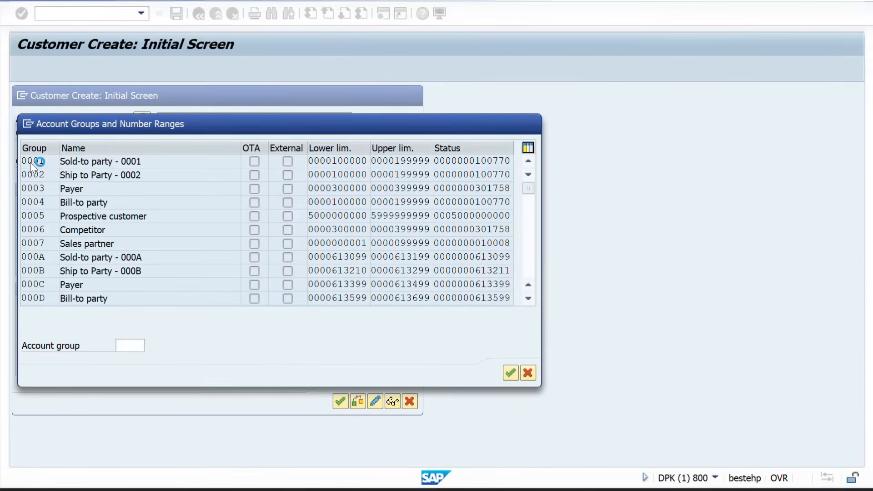
# Enter company code ZZZZ, sales org ZZ01, channel ZX, division ZM and continue
pyautogui.click(171, 158)
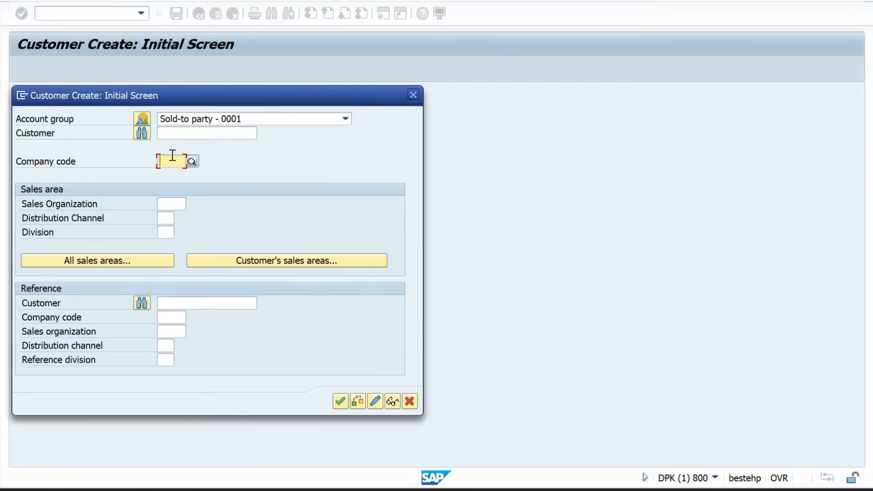
pyautogui.write('ZZZZ')
pyautogui.press('Tab')
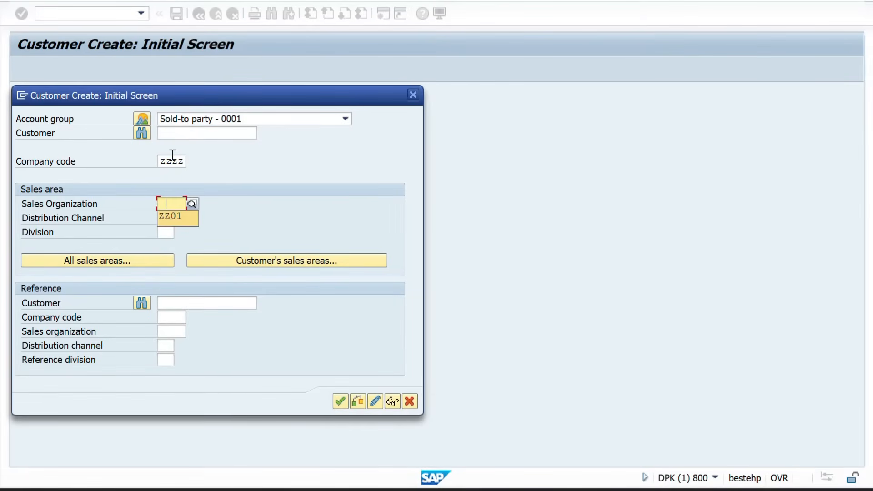
pyautogui.write('ZZ01')
pyautogui.press('Tab')
pyautogui.write('ZX')
pyautogui.press('Tab')
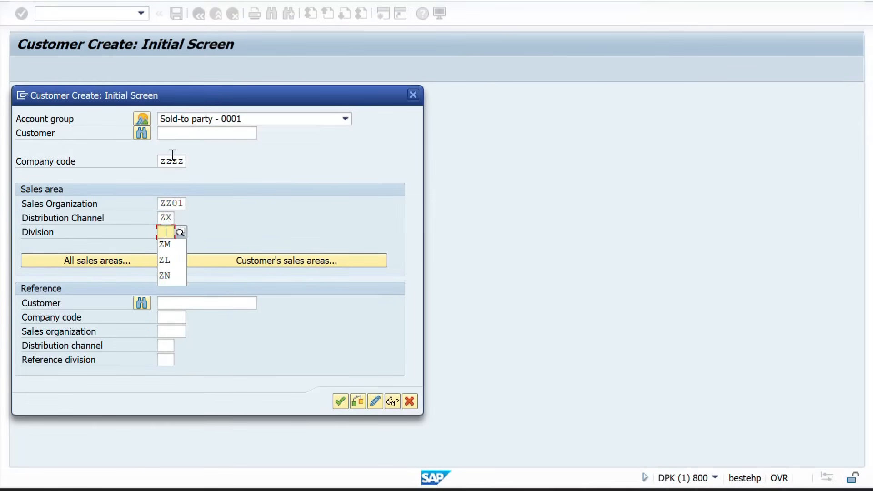
pyautogui.write('ZM')
pyautogui.press('Return')
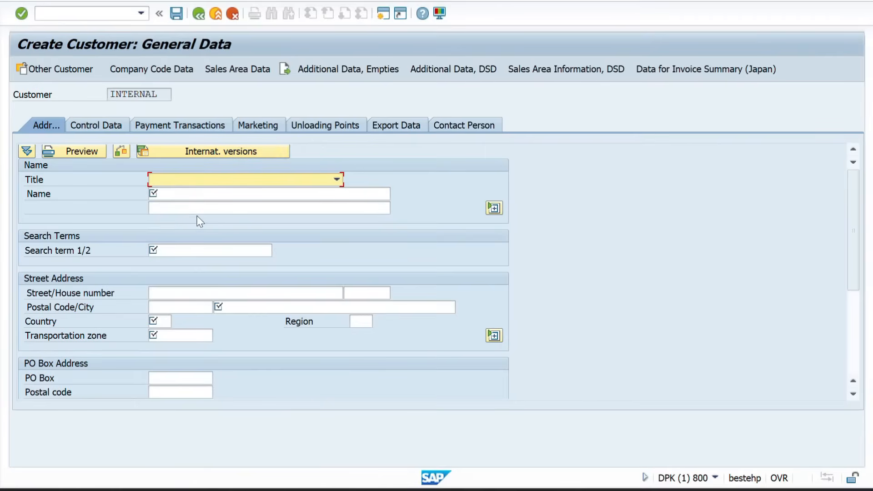
# Fill the customer's name and search term from previously used entries
pyautogui.click(161, 196)
pyautogui.click(163, 207)
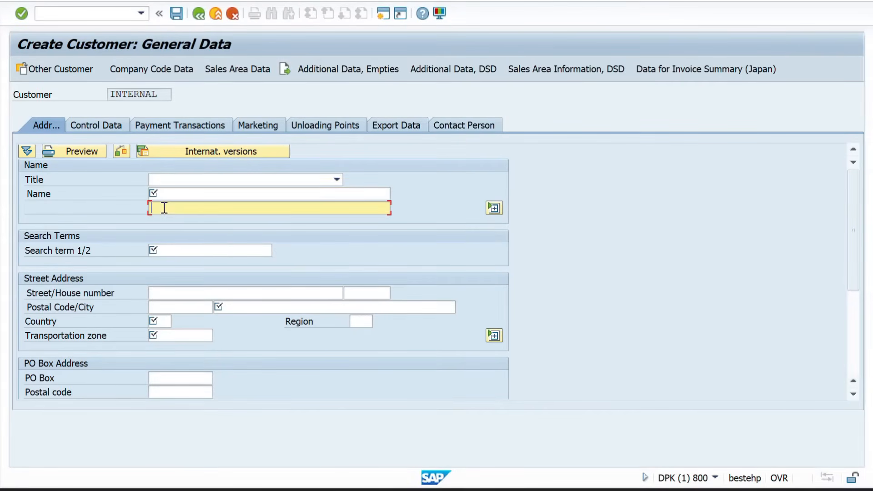
pyautogui.click(159, 196)
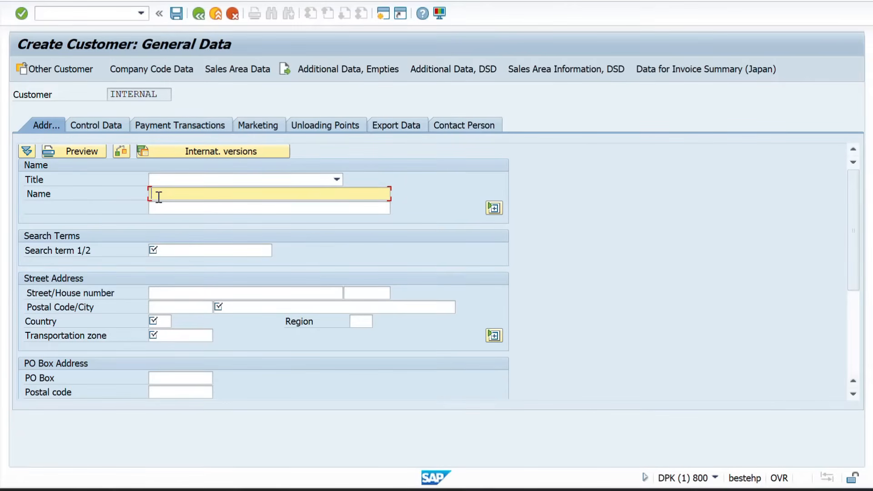
pyautogui.click(165, 248)
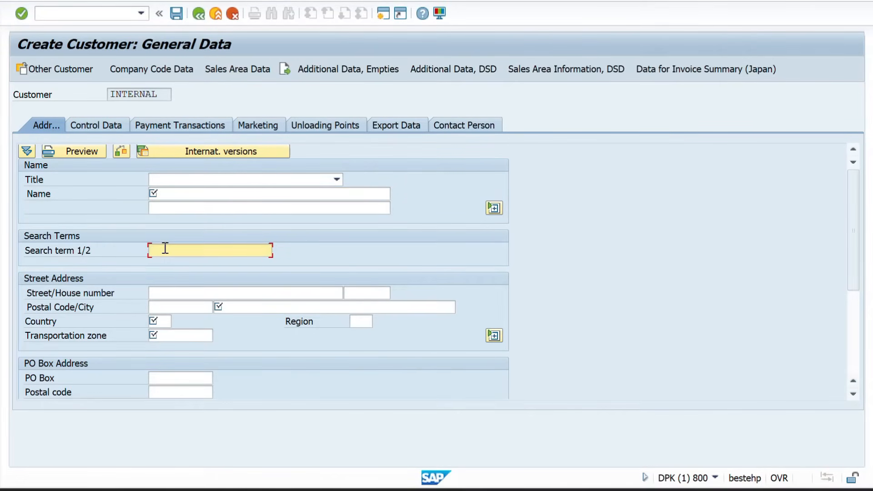
pyautogui.click(167, 190)
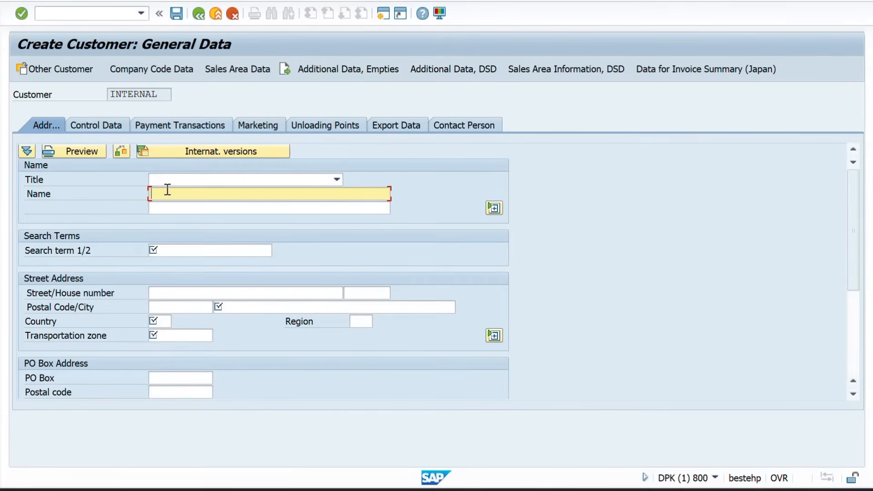
pyautogui.click(167, 189)
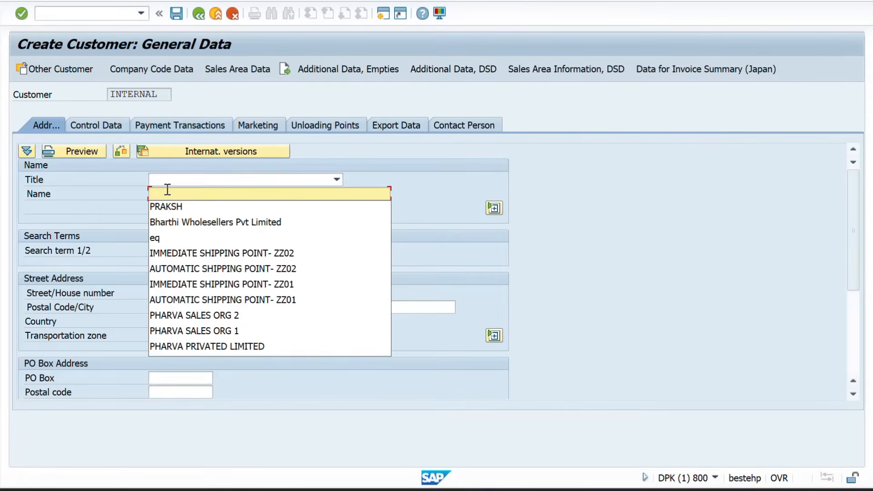
pyautogui.press('Down')
pyautogui.press('Return')
pyautogui.click(171, 252)
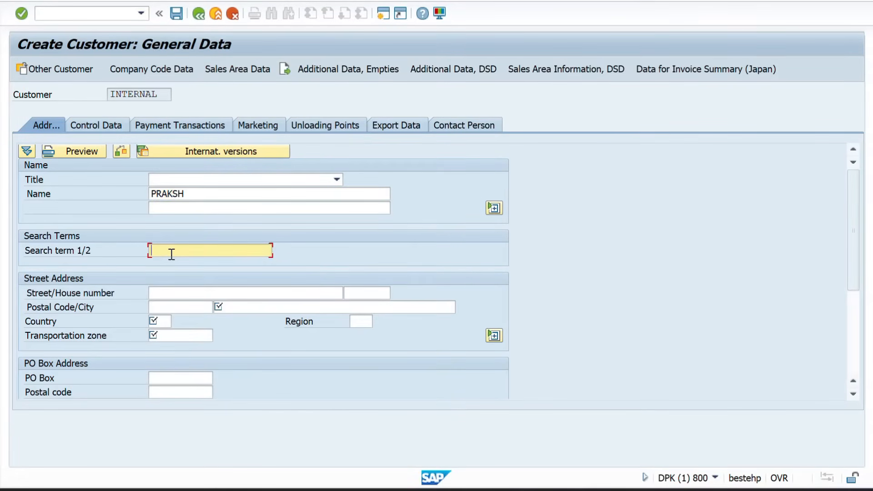
pyautogui.press('Down')
pyautogui.press('Return')
pyautogui.click(234, 307)
pyautogui.press('Return')
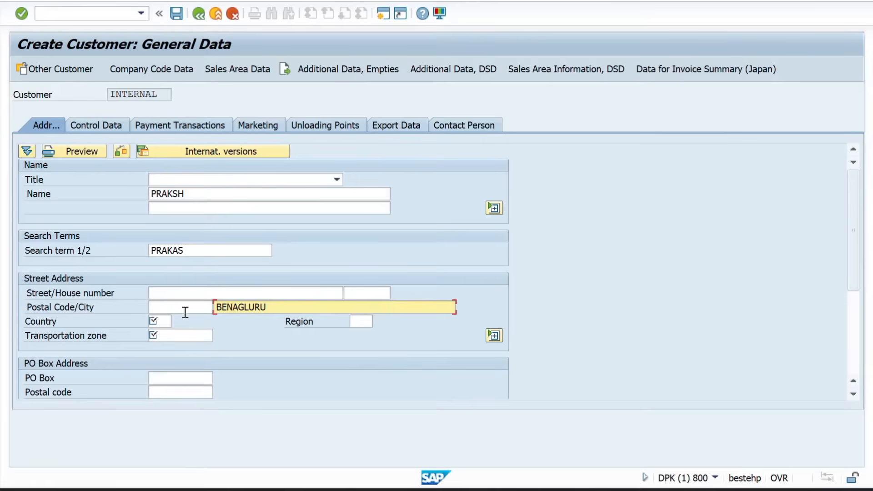
pyautogui.click(166, 322)
pyautogui.press('Down')
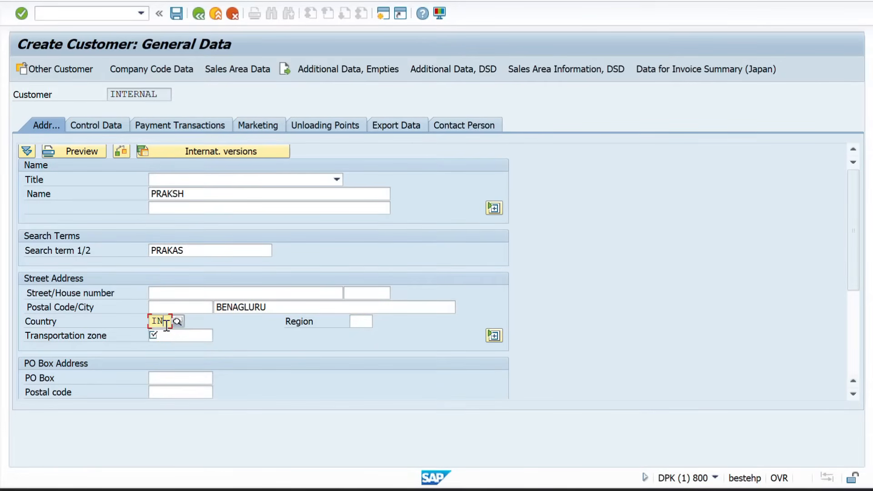
pyautogui.press('Return')
pyautogui.press('Return')
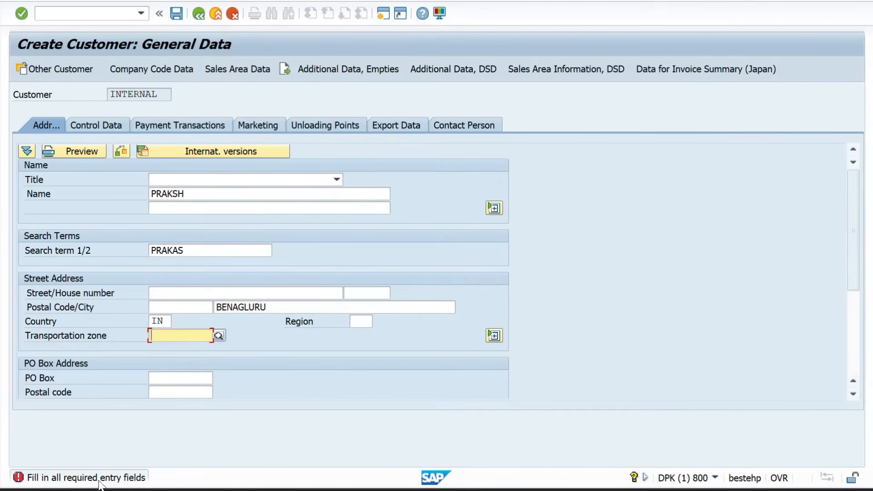
pyautogui.press('Return')
pyautogui.press('Down')
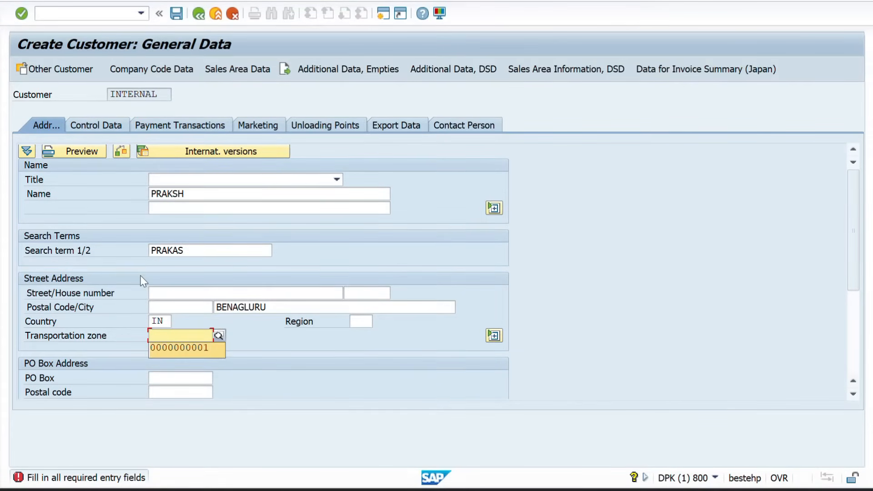
pyautogui.press('Return')
pyautogui.press('Return')
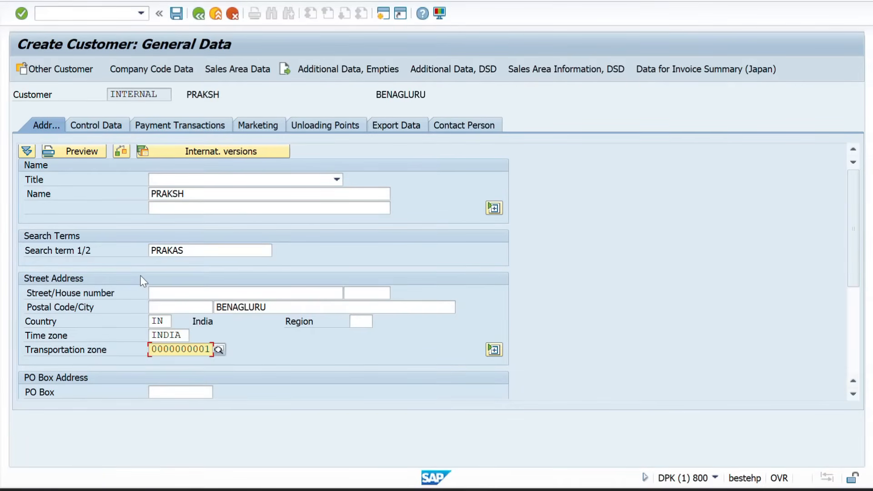
# Look at Payment Transactions, return to Control Data and select the tax jurisdiction field
pyautogui.click(87, 124)
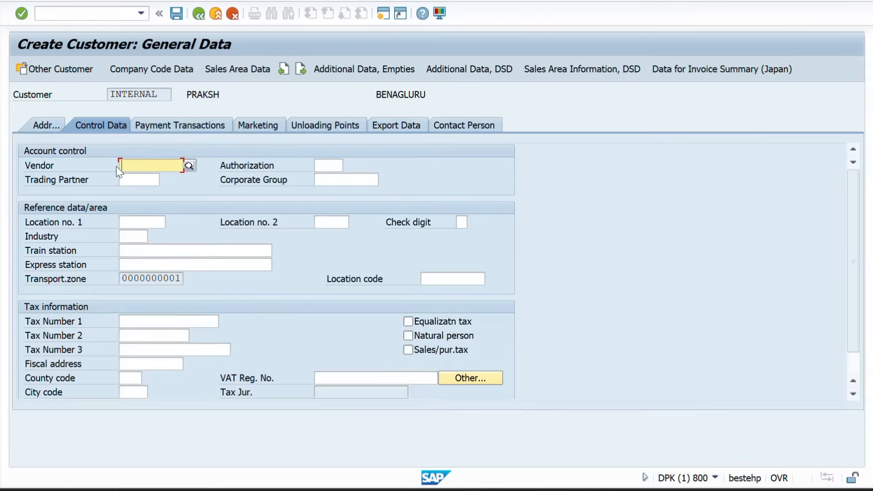
pyautogui.click(162, 130)
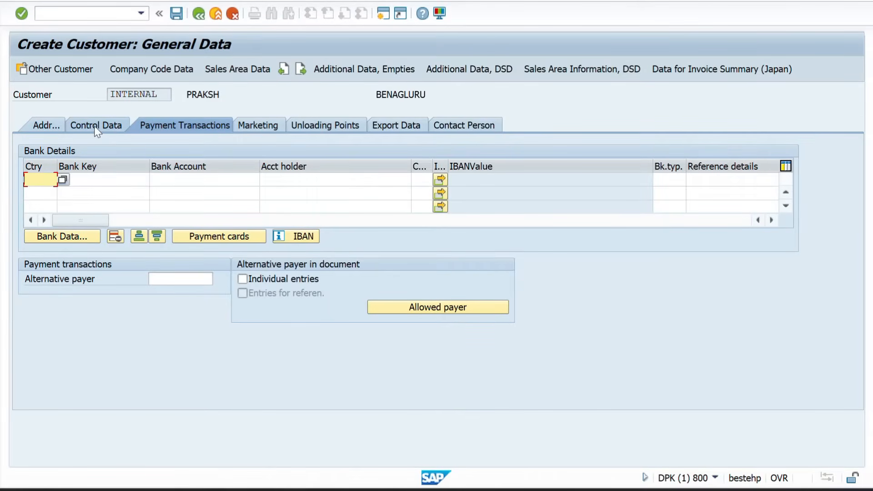
pyautogui.click(94, 127)
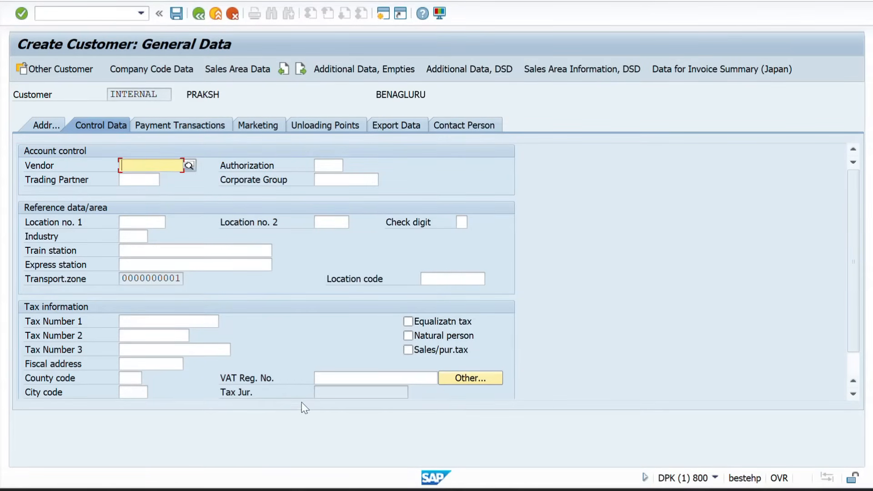
pyautogui.click(234, 394)
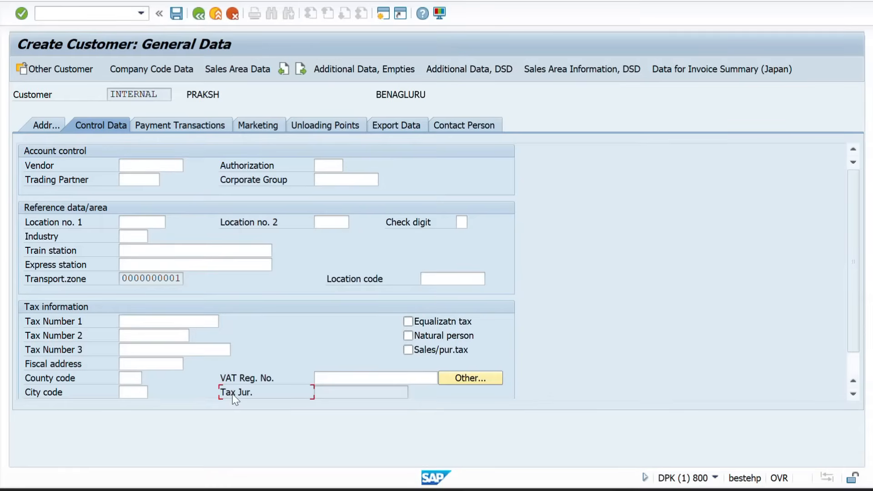
pyautogui.click(339, 391)
# Highlight the partner-functions bullet in the Word notes, then return to SAP
pyautogui.hotkey('alt', 'Tab')
pyautogui.hotkey('alt', 'Tab')
pyautogui.hotkey('alt', 'Tab')
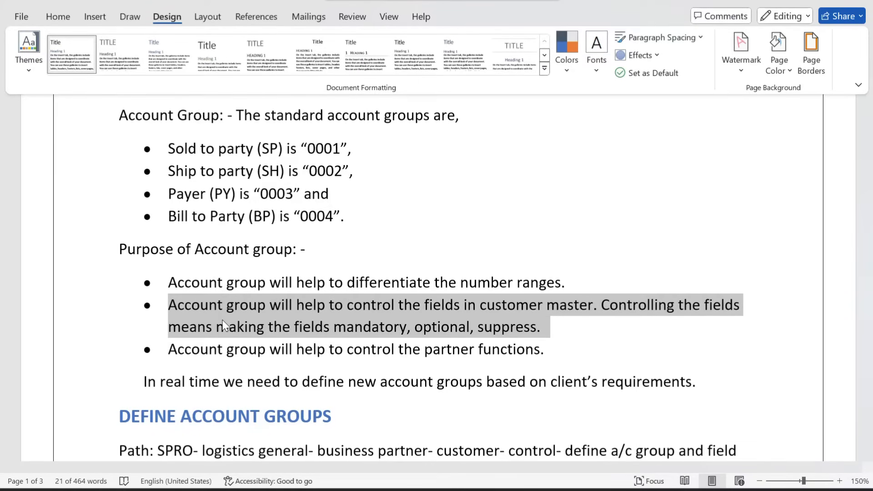
pyautogui.click(222, 347)
pyautogui.moveTo(169, 348); pyautogui.dragTo(517, 351)
pyautogui.hotkey('alt', 'Tab')
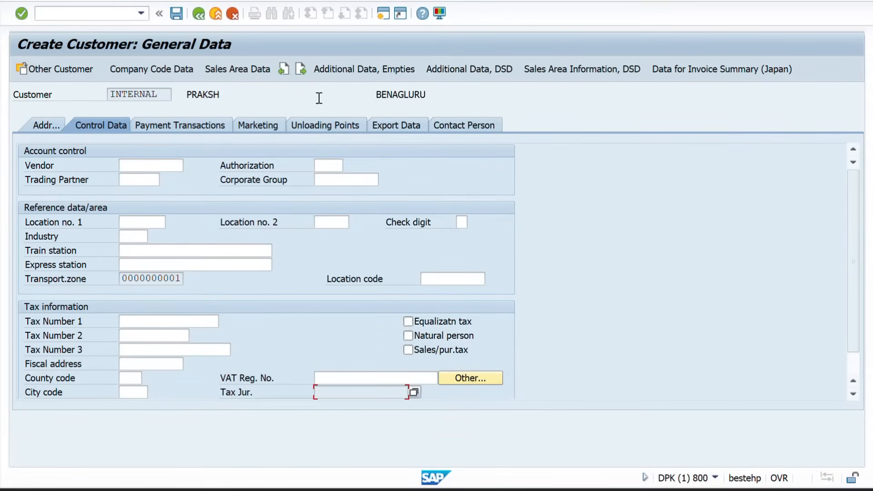
# Open Sales Area Data's Partner Functions and point out the BILL TO PARTY row
pyautogui.click(223, 69)
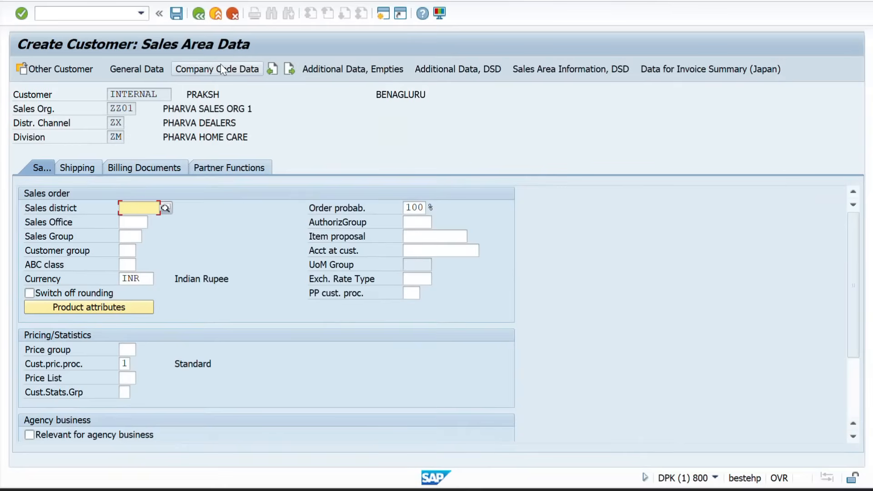
pyautogui.click(210, 169)
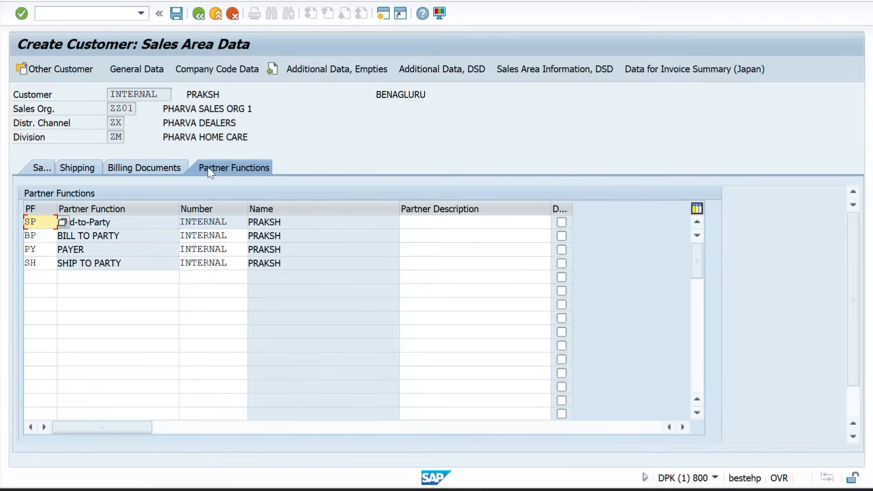
pyautogui.click(124, 235)
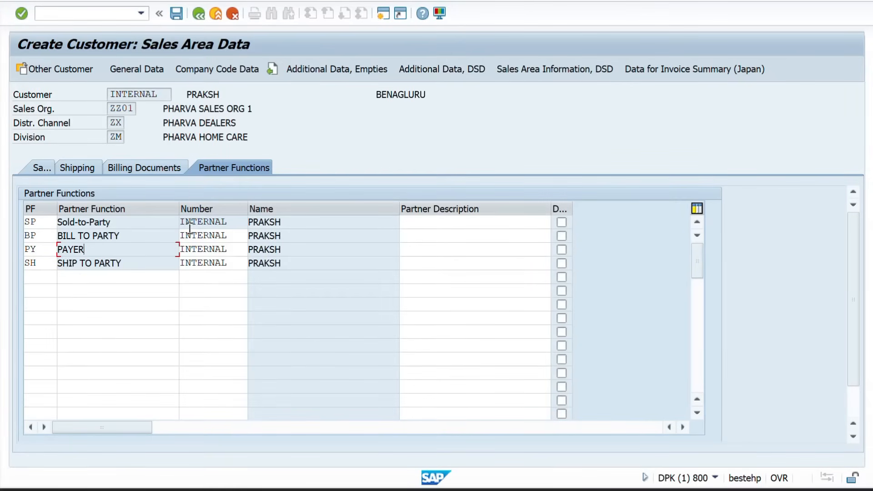
pyautogui.hotkey('alt', 'Tab')
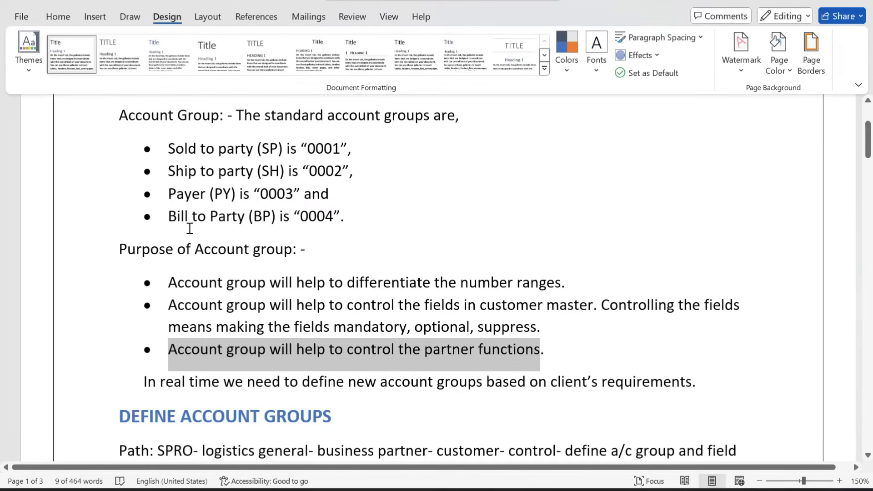
# Highlight the account-group purposes, then the DEFINE ACCOUNT GROUPS heading, and return to SAP
pyautogui.click(208, 279)
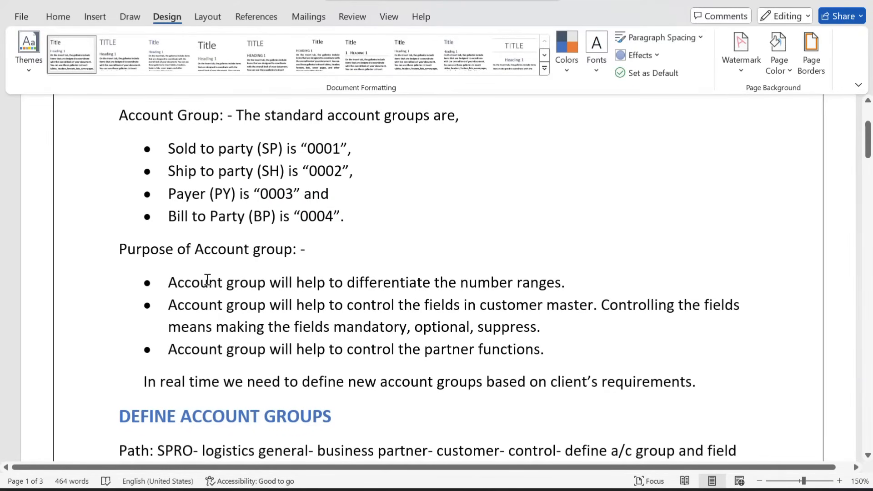
pyautogui.scroll(-1, 207, 279)
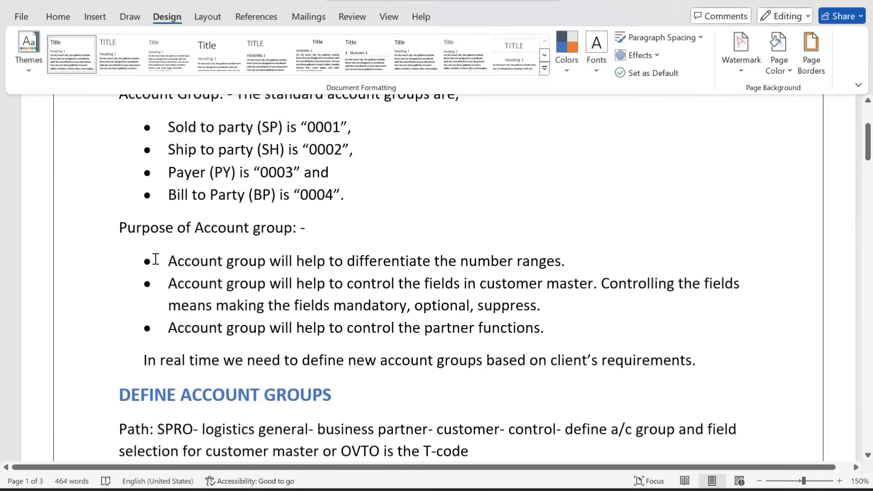
pyautogui.moveTo(168, 260); pyautogui.dragTo(545, 332)
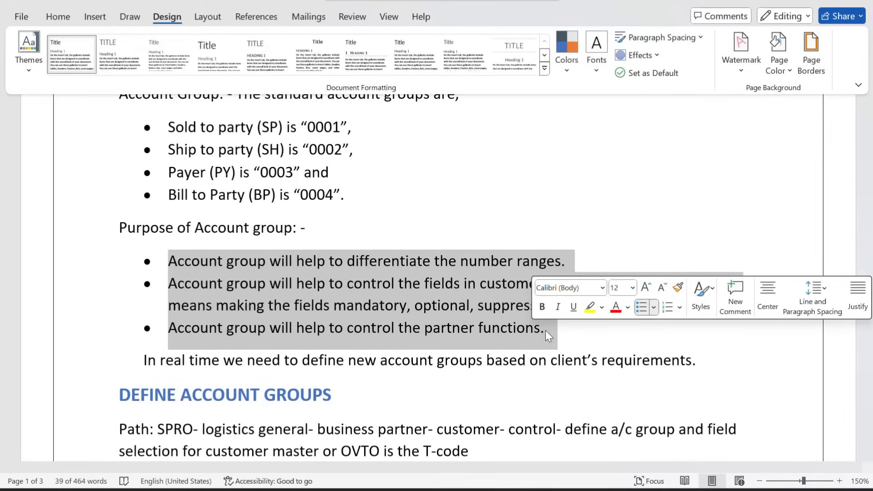
pyautogui.click(449, 379)
pyautogui.scroll(-3, 449, 381)
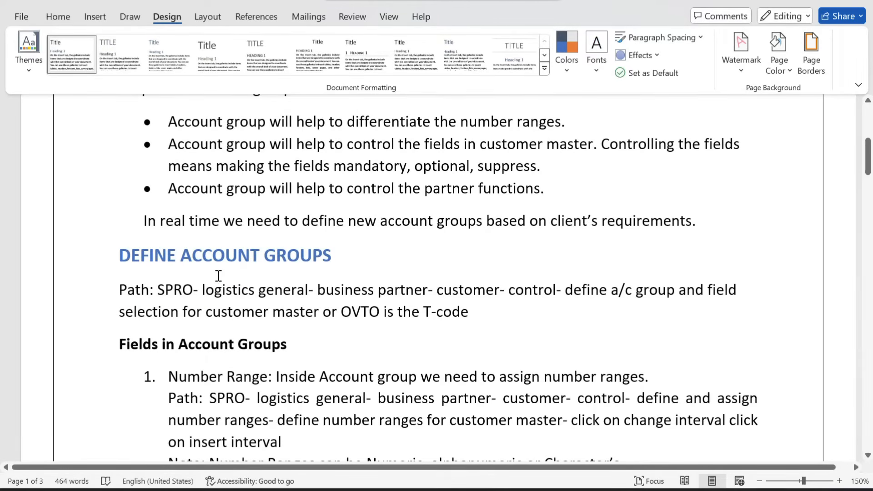
pyautogui.scroll(-1, 209, 268)
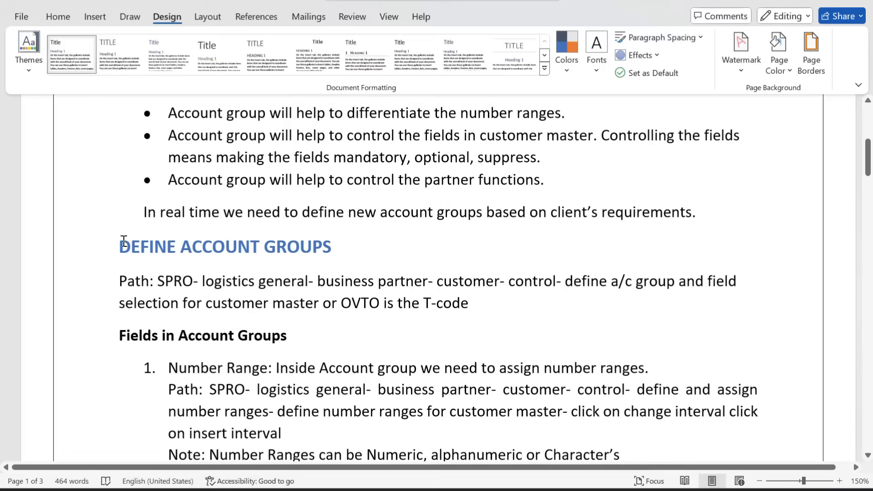
pyautogui.moveTo(123, 242); pyautogui.dragTo(344, 255)
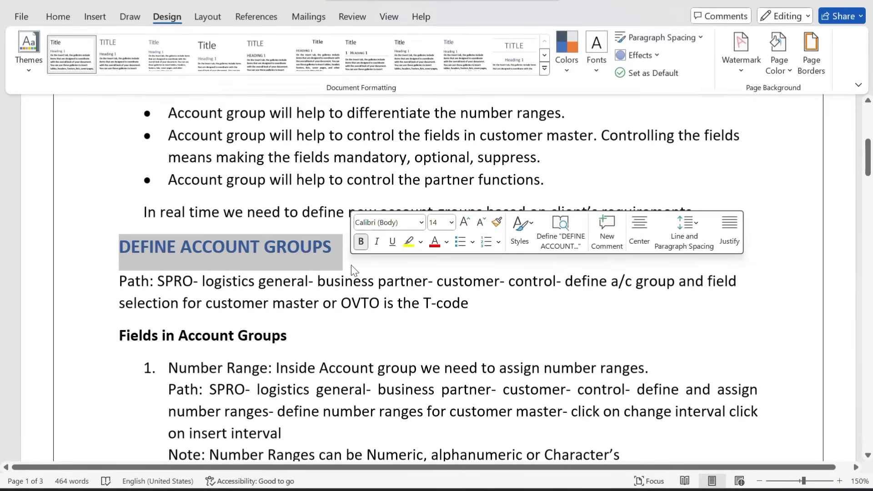
pyautogui.click(340, 302)
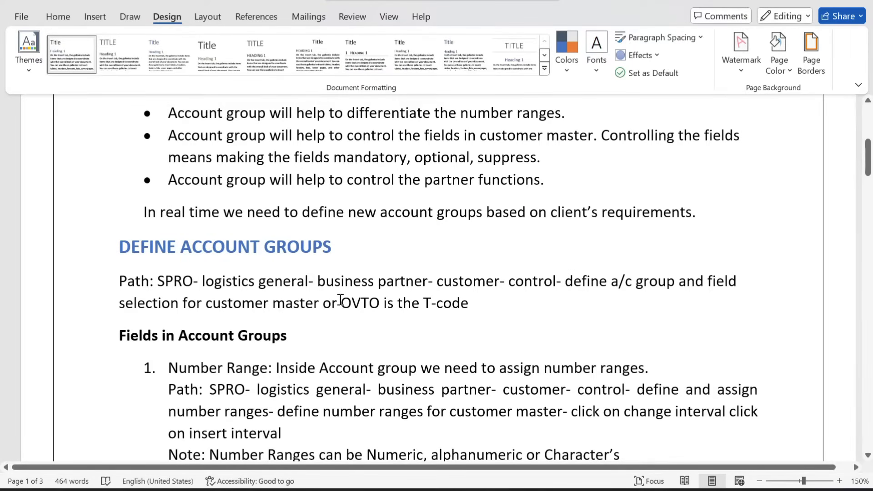
pyautogui.hotkey('alt', 'Tab')
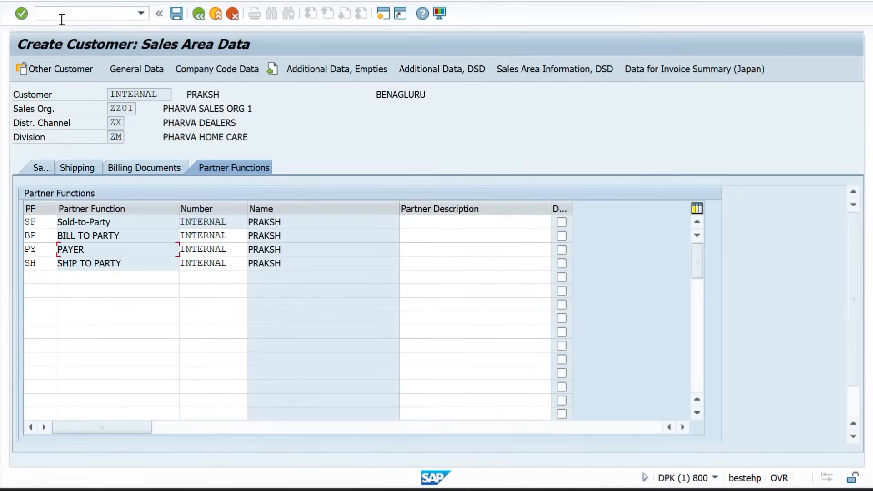
# Run /nspro and expand Reference IMG › Sales and Distribution › Master Data › Business Partners › Customers
pyautogui.click(61, 20)
pyautogui.write('/nspro')
pyautogui.press('Return')
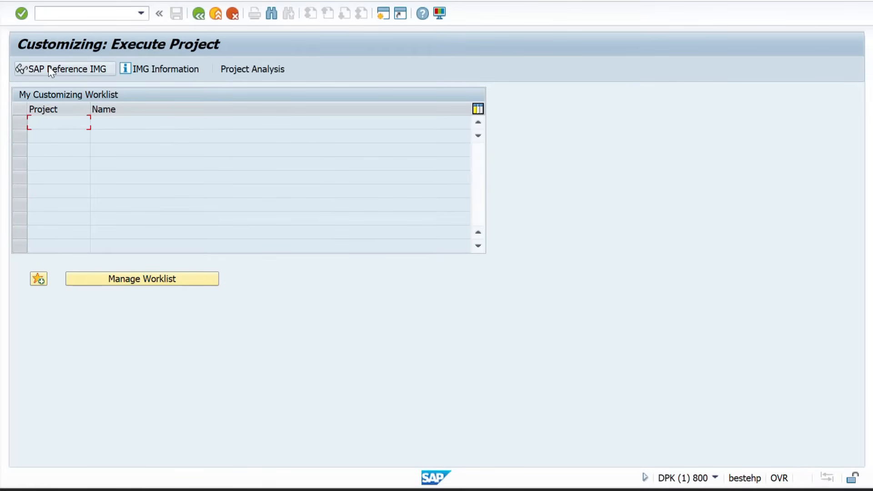
pyautogui.click(48, 66)
pyautogui.scroll(-2, 88, 269)
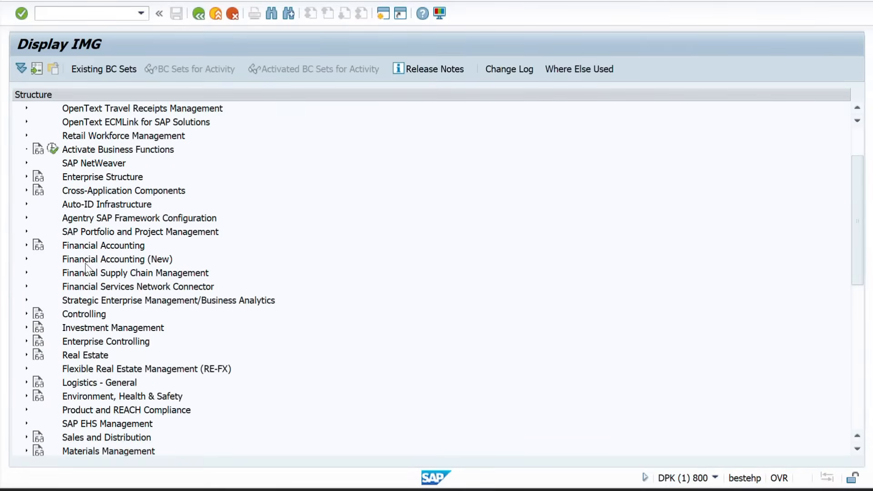
pyautogui.scroll(-2, 86, 268)
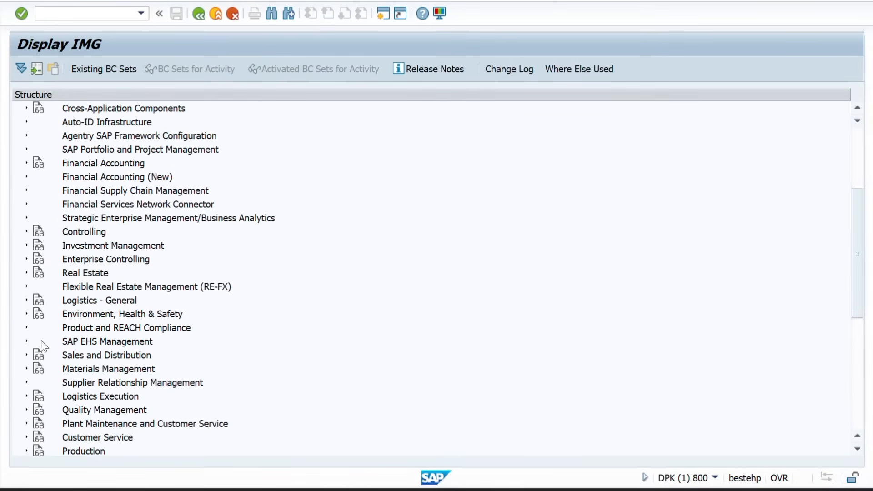
pyautogui.click(27, 356)
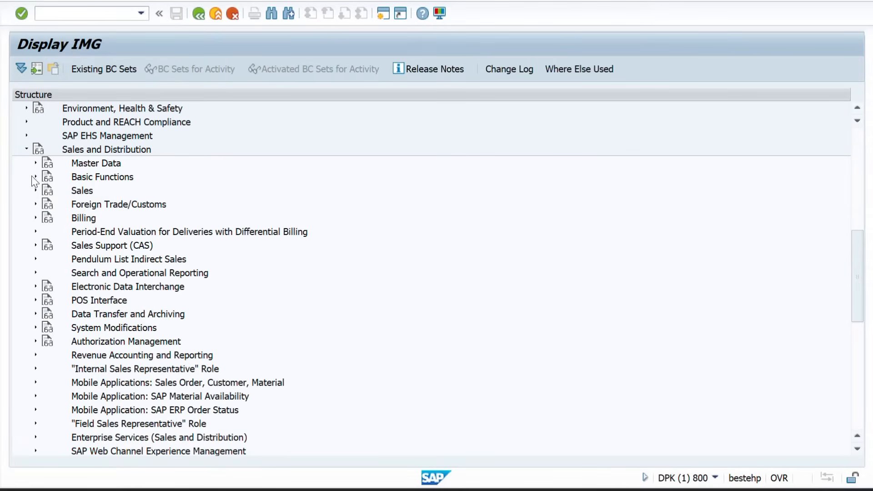
pyautogui.click(35, 163)
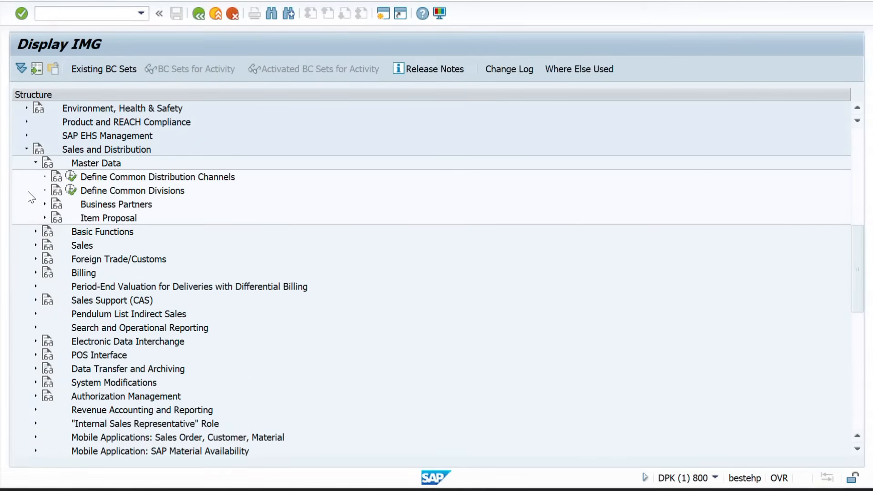
pyautogui.click(45, 204)
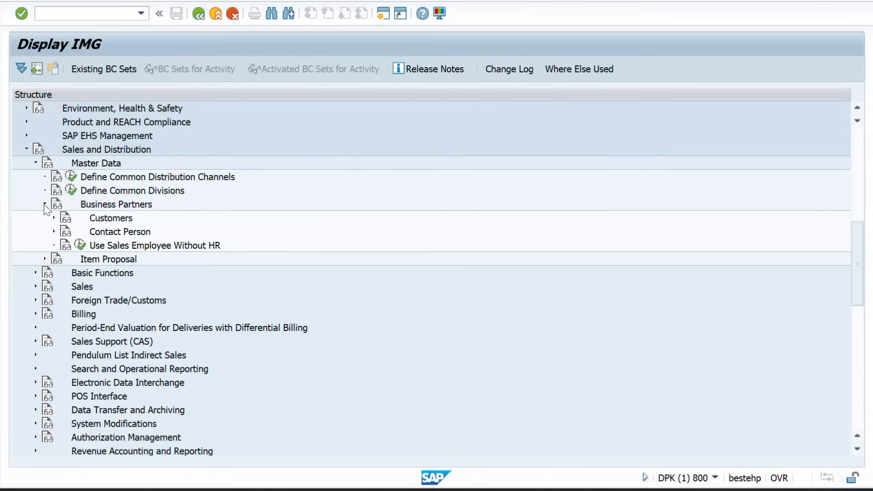
pyautogui.click(54, 218)
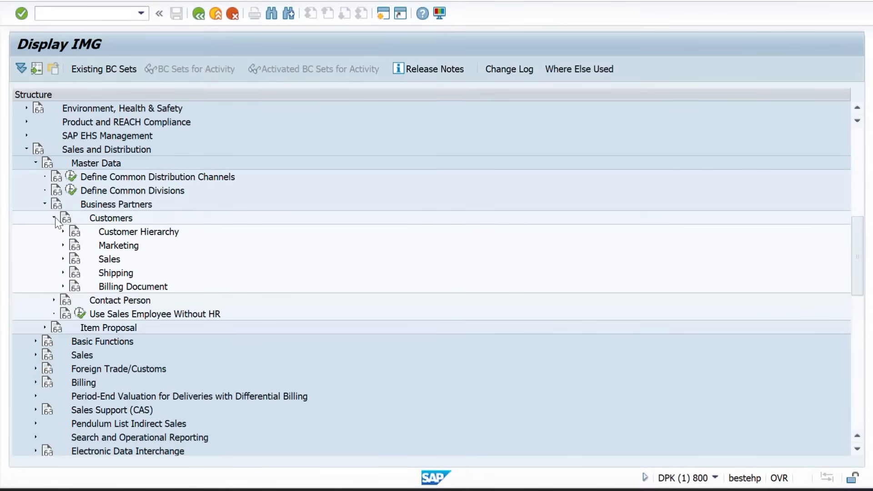
pyautogui.hotkey('alt', 'Tab')
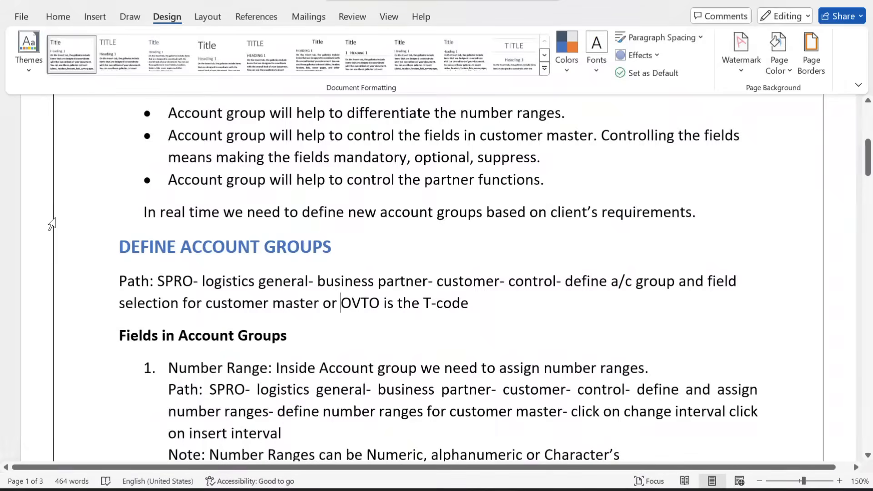
# Check the Path paragraph in Word against the expanded Customers node in Display IMG
pyautogui.scroll(-3, 241, 337)
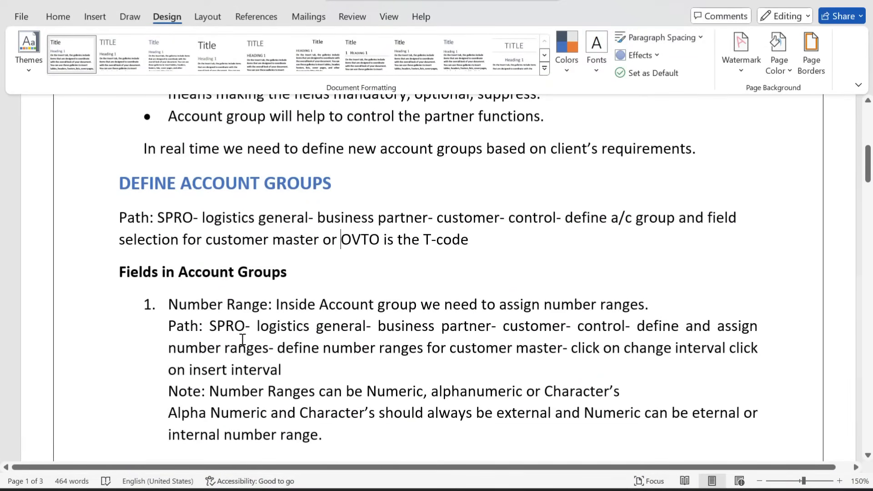
pyautogui.scroll(2, 240, 336)
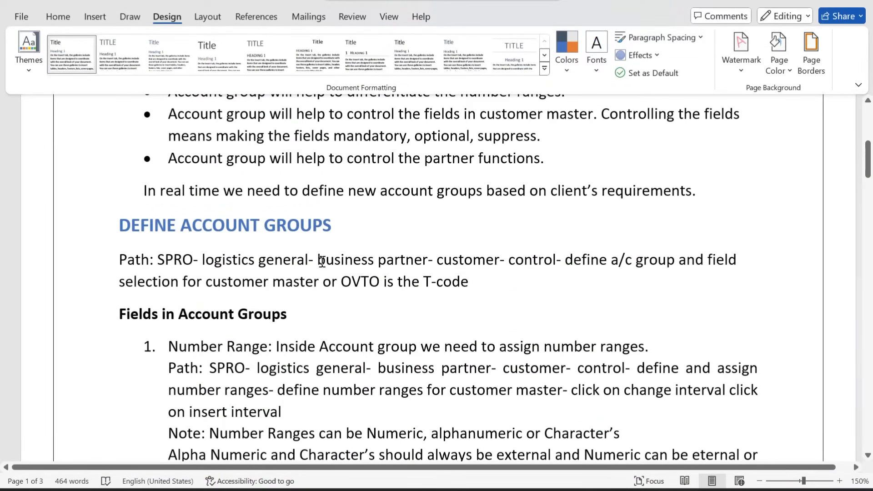
pyautogui.hotkey('alt', 'Tab')
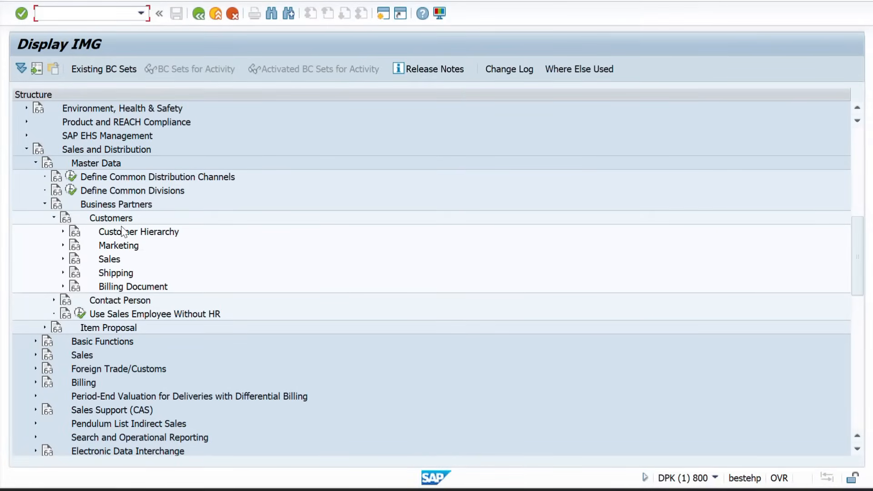
pyautogui.hotkey('alt', 'Tab')
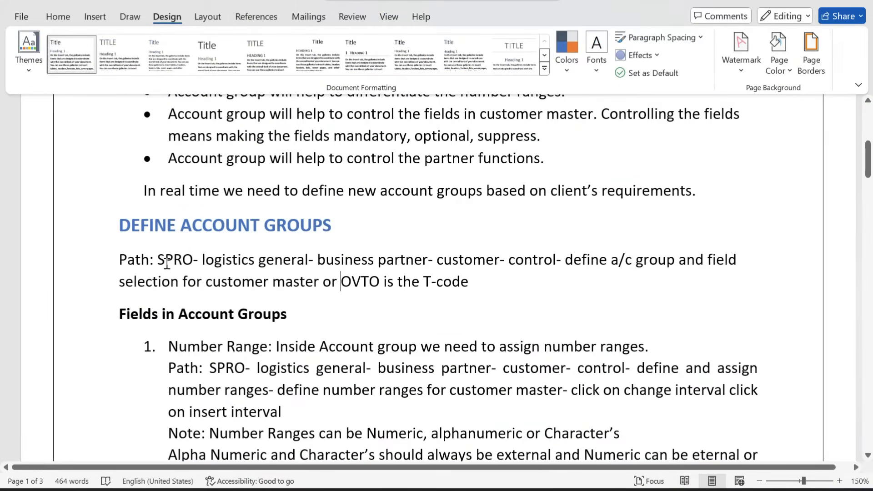
pyautogui.hotkey('alt', 'Tab')
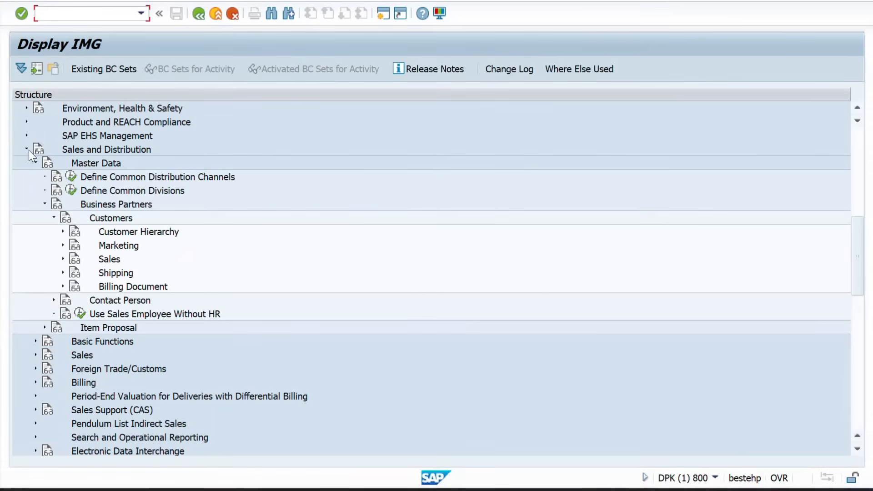
# Collapse Sales and Distribution and expand Logistics - General, briefly opening Material Master
pyautogui.click(26, 149)
pyautogui.scroll(3, 86, 195)
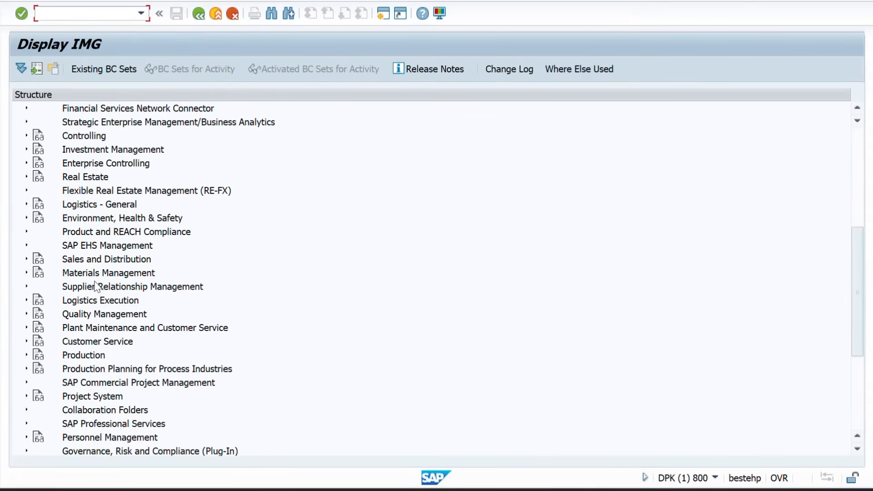
pyautogui.scroll(-4, 95, 286)
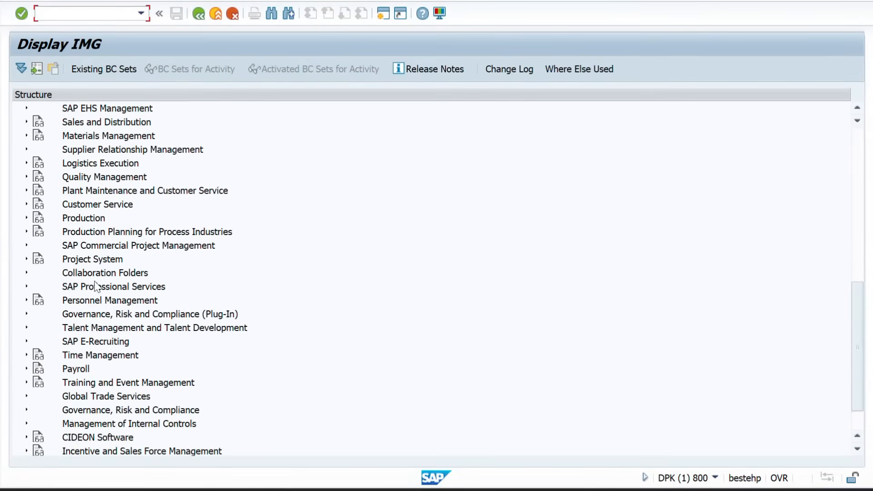
pyautogui.scroll(4, 95, 287)
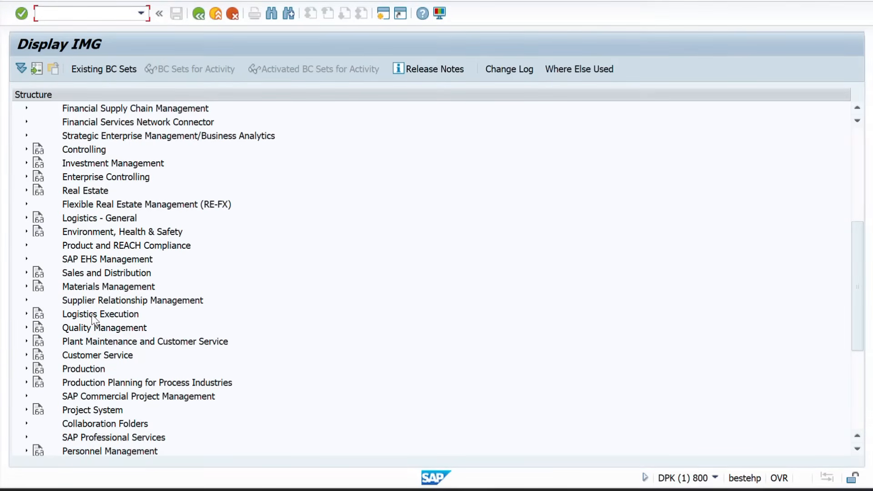
pyautogui.click(27, 218)
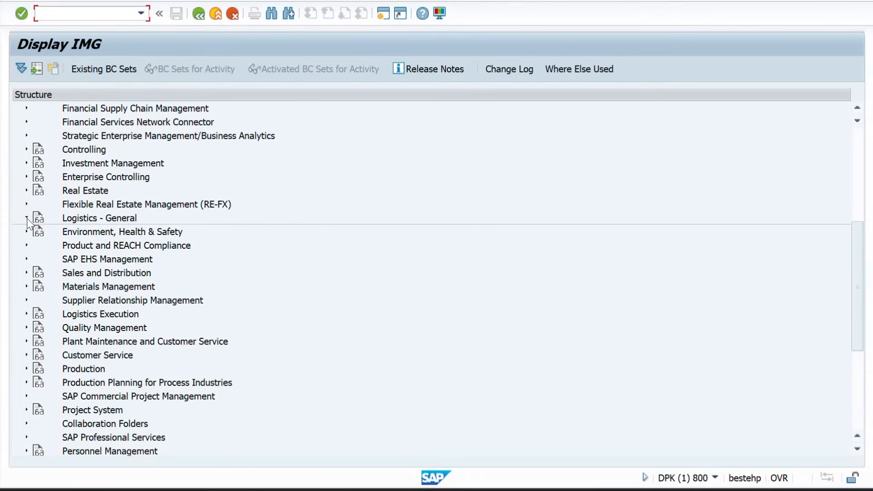
pyautogui.scroll(4, 91, 225)
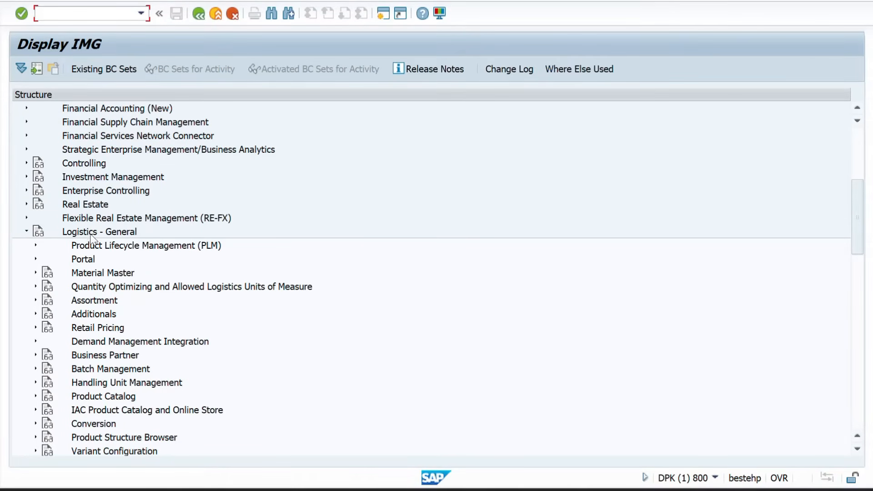
pyautogui.click(35, 273)
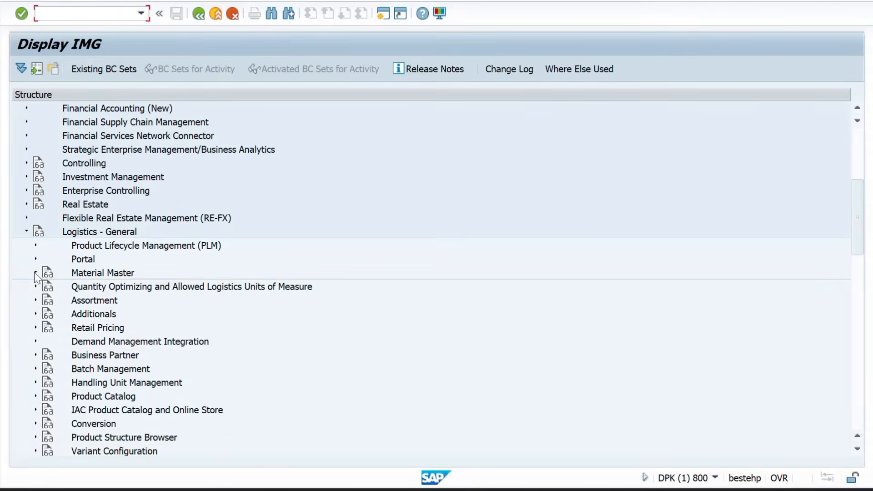
pyautogui.hotkey('alt', 'Tab')
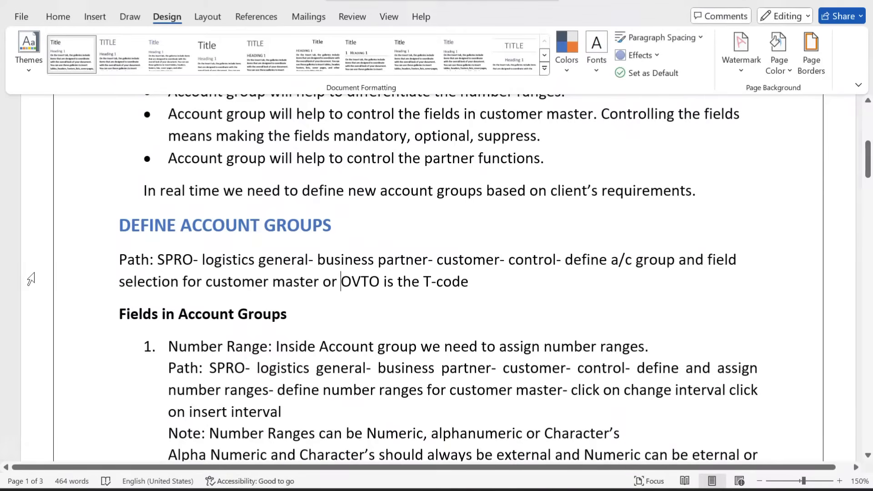
pyautogui.hotkey('alt', 'Tab')
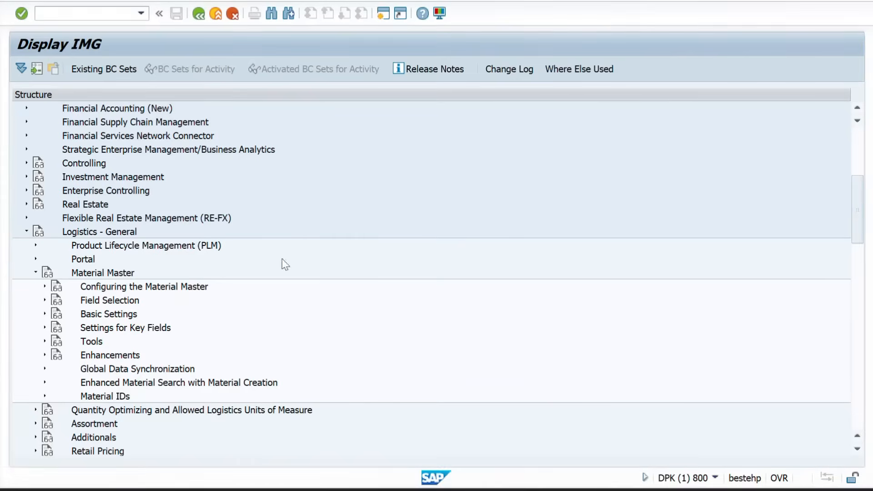
pyautogui.click(37, 273)
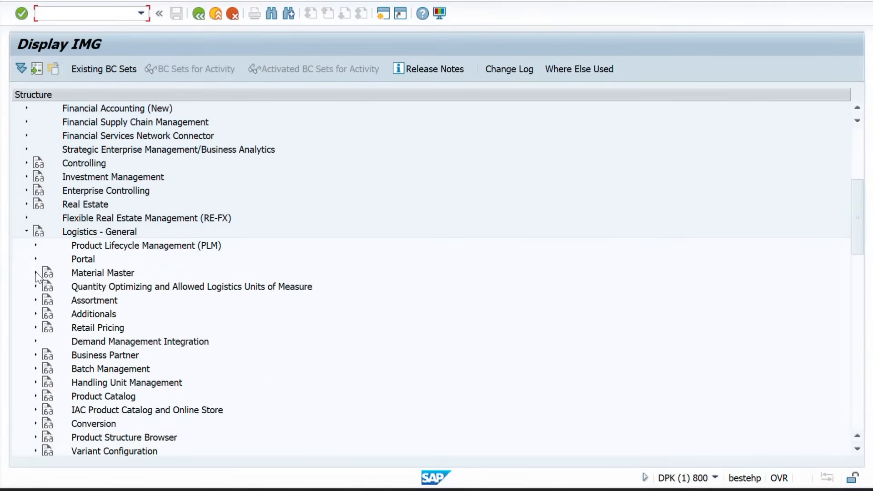
# Expand Business Partner › Customers › Control to reveal Define Account Groups and Field Selection
pyautogui.click(36, 356)
pyautogui.scroll(-3, 39, 359)
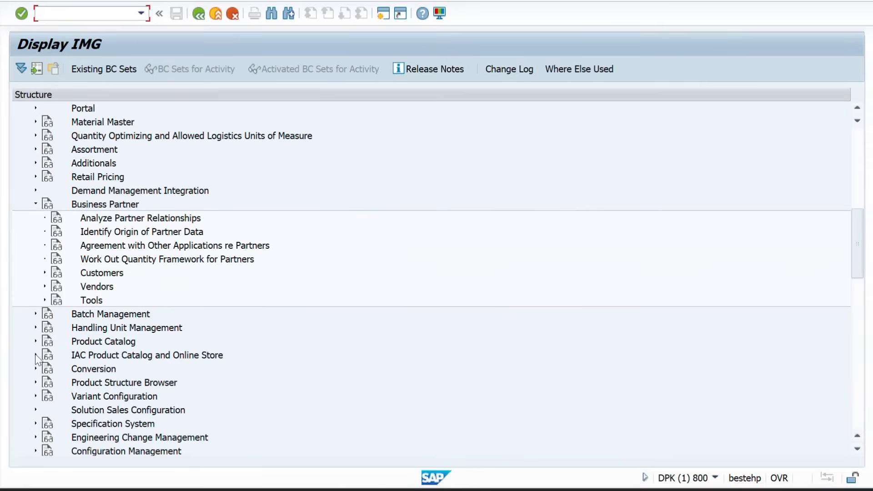
pyautogui.click(45, 272)
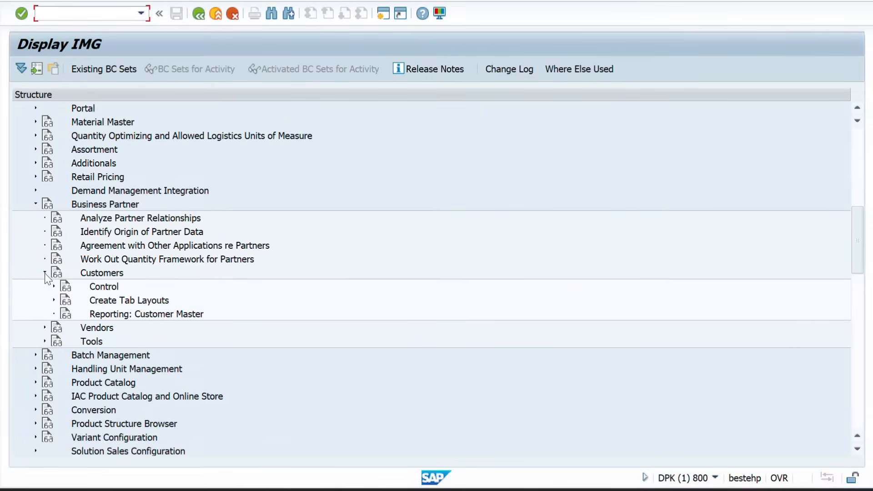
pyautogui.click(53, 287)
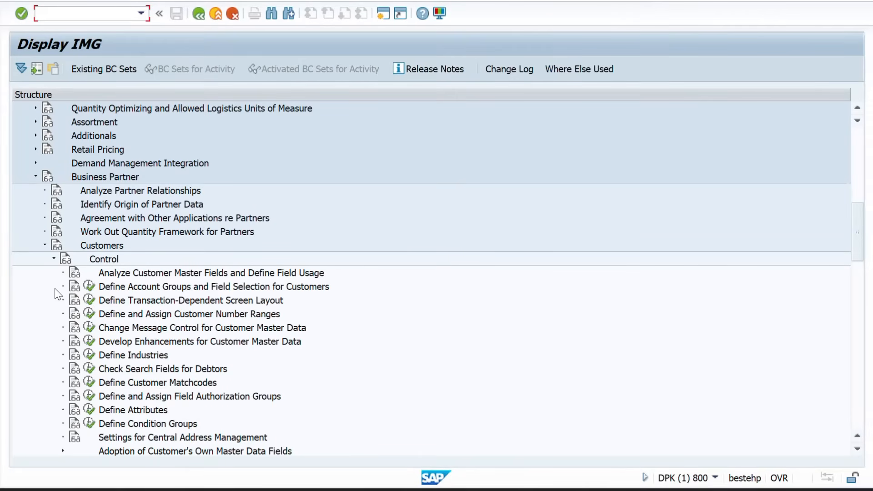
pyautogui.scroll(-1, 104, 295)
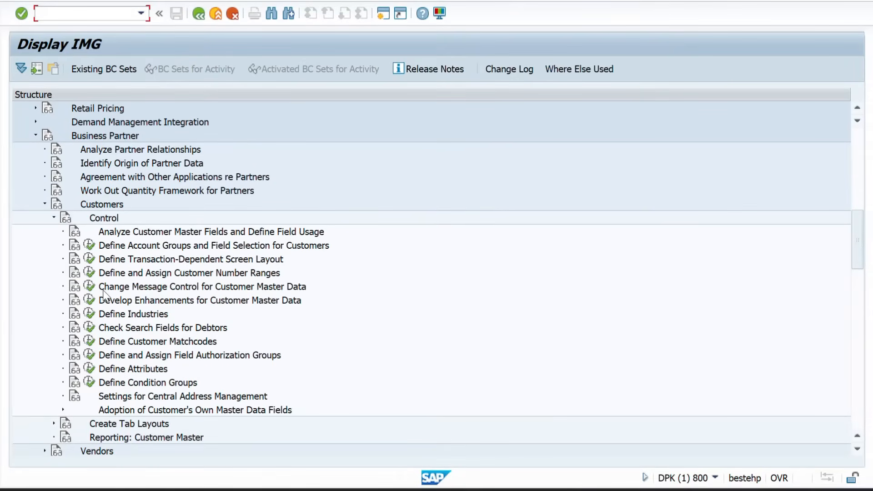
# Open the customer account groups overview, select 0001 Sold-to party and choose Copy As
pyautogui.click(89, 246)
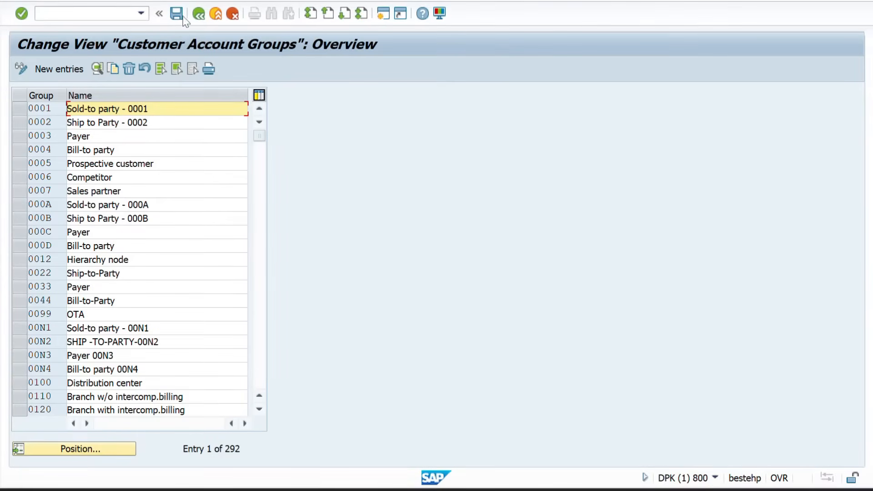
pyautogui.click(198, 14)
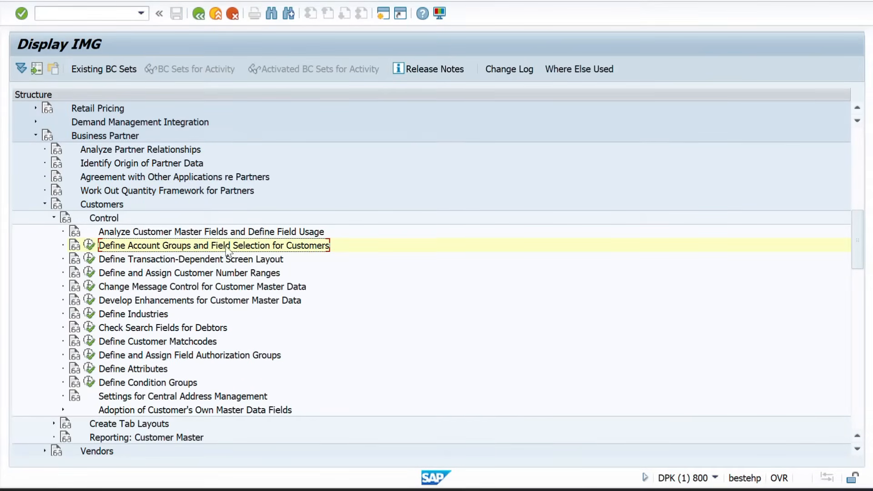
pyautogui.click(89, 245)
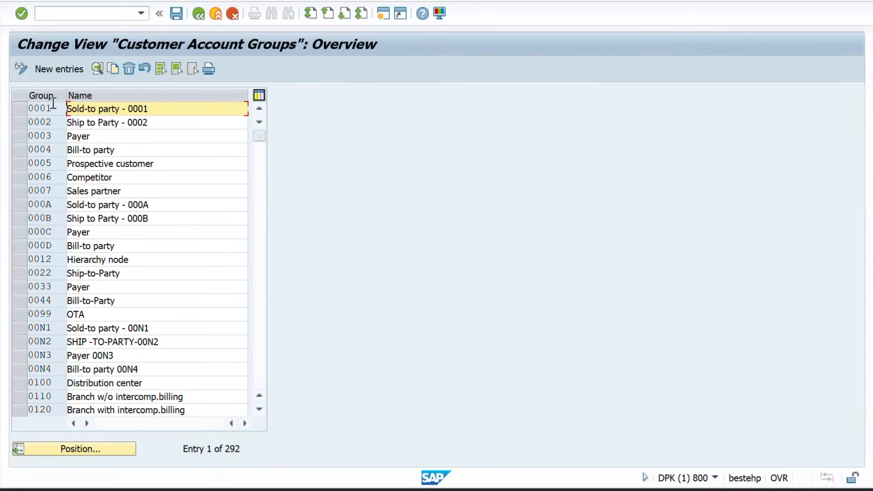
pyautogui.click(20, 108)
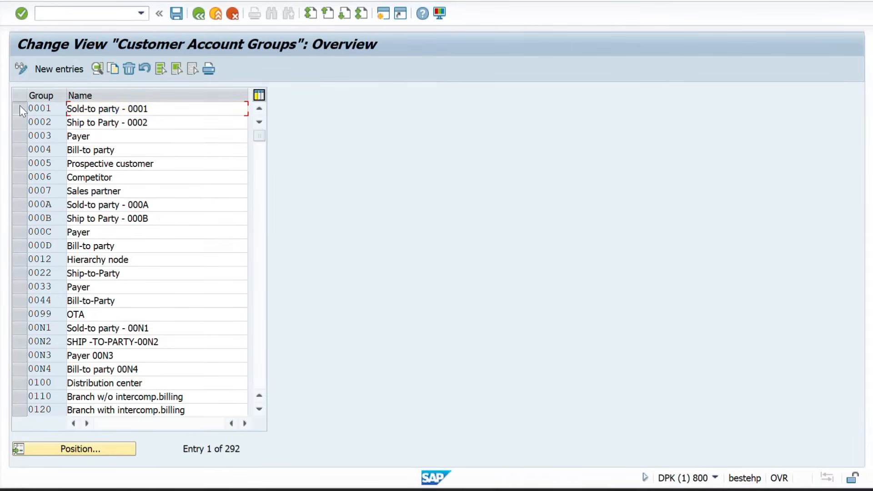
pyautogui.click(113, 67)
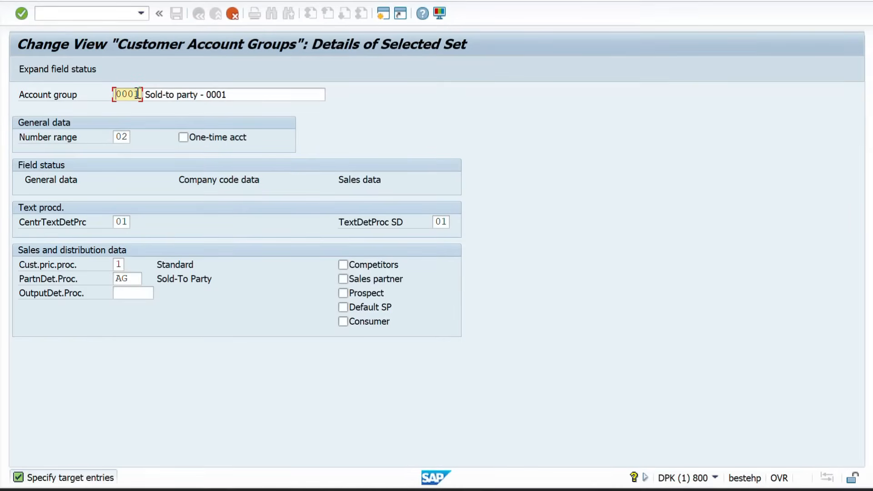
# Copy 0001 as ZZSP named 'Sold-to party - ZZSP', save under the customizing request, then switch to Excel
pyautogui.click(138, 94)
pyautogui.press('Return')
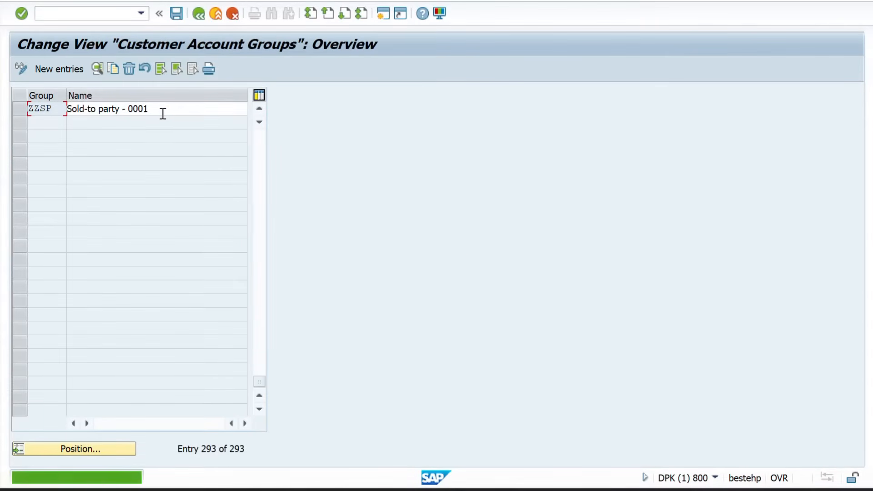
pyautogui.click(163, 113)
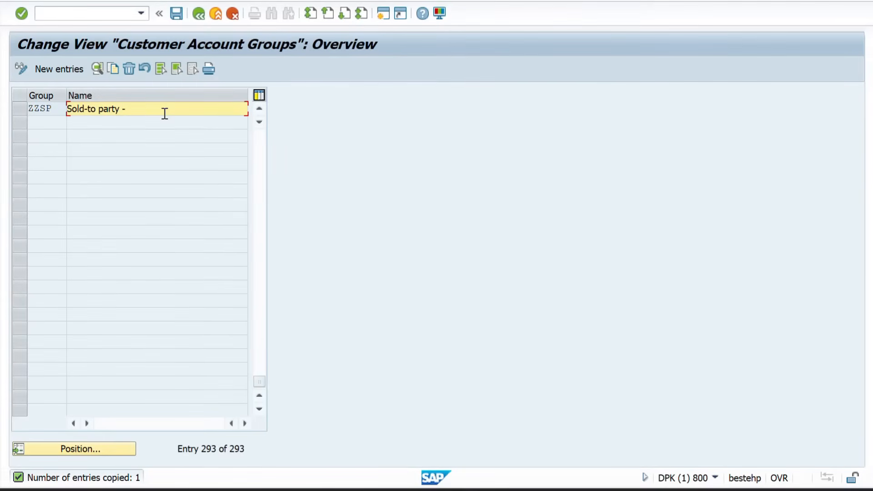
pyautogui.write('ZZSP')
pyautogui.press('Return')
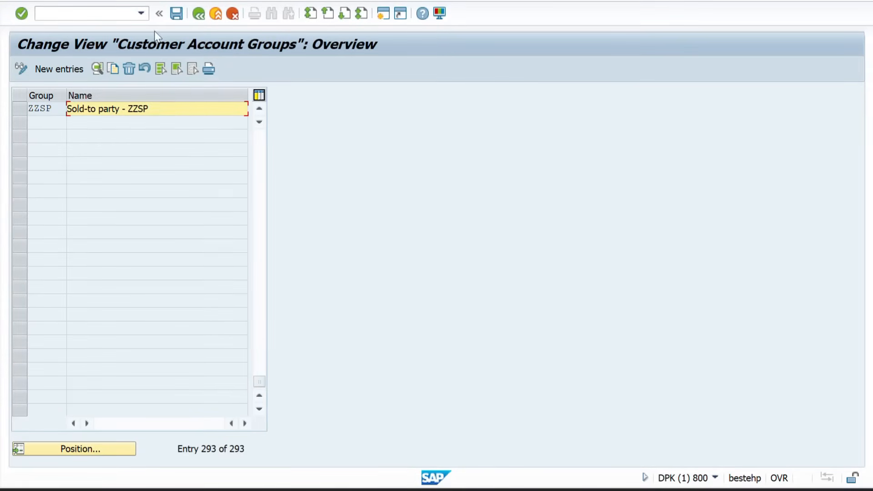
pyautogui.click(177, 13)
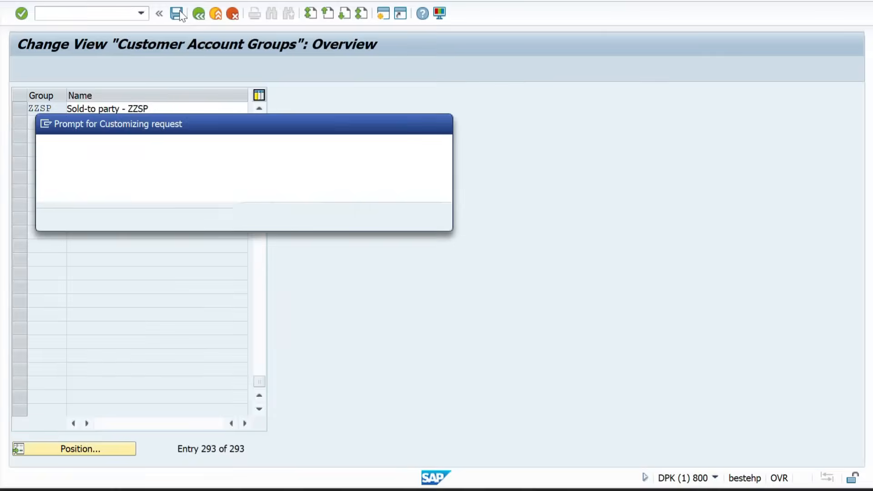
pyautogui.click(267, 217)
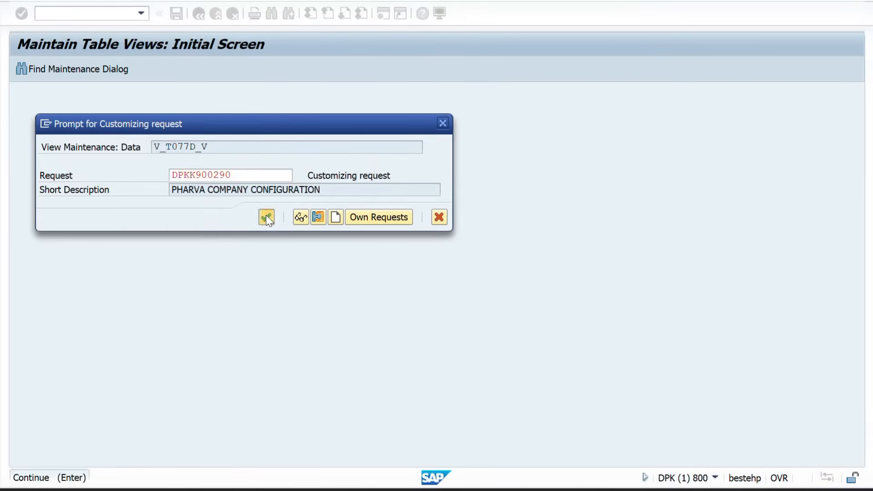
pyautogui.hotkey('alt', 'Tab')
pyautogui.hotkey('alt', 'Tab')
pyautogui.hotkey('alt', 'Tab')
pyautogui.hotkey('alt', 'Tab')
pyautogui.hotkey('alt', 'Tab')
pyautogui.hotkey('alt', 'Tab')
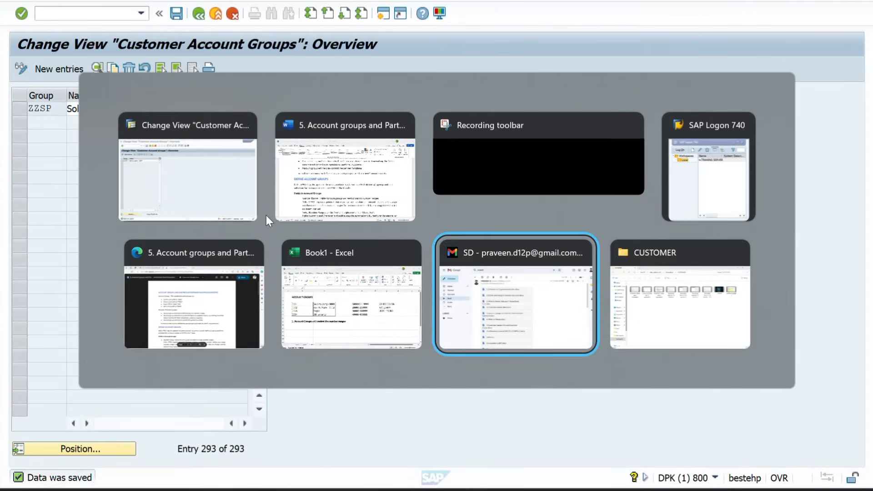
pyautogui.hotkey('alt', 'shift', 'Tab')
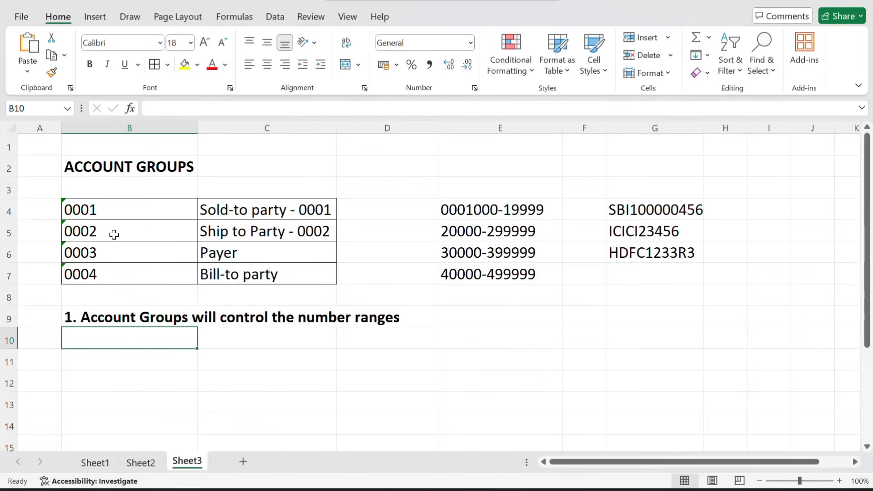
# Widen Excel column A and enter ZZSP in cell A4 beside the 0001 row
pyautogui.moveTo(61, 128); pyautogui.dragTo(108, 129)
pyautogui.click(55, 223)
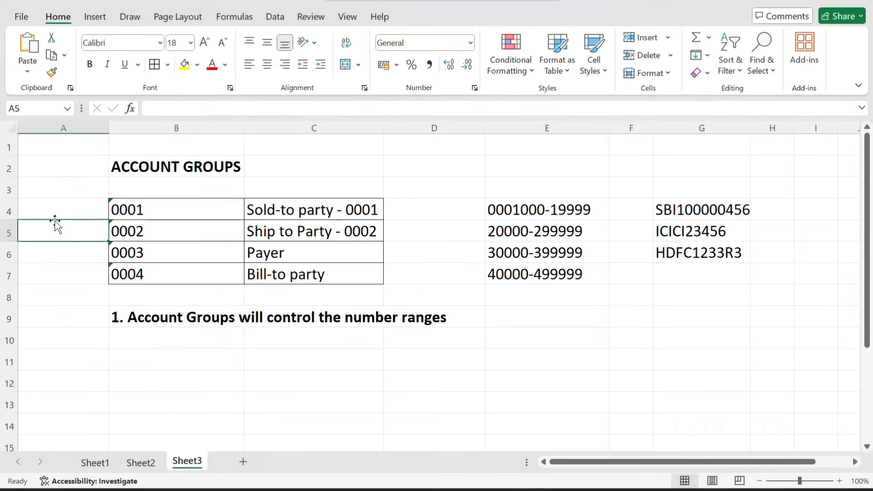
pyautogui.click(71, 212)
pyautogui.write('ZZSP')
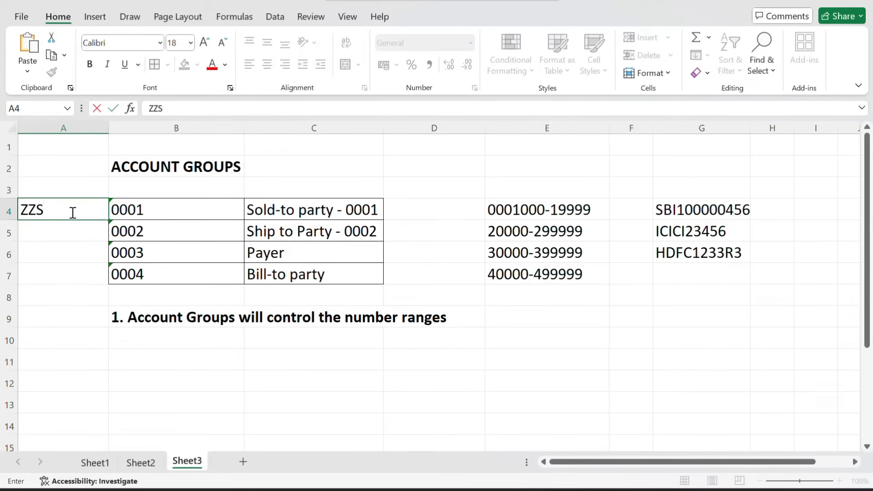
pyautogui.press('Return')
pyautogui.hotkey('alt', 'Tab')
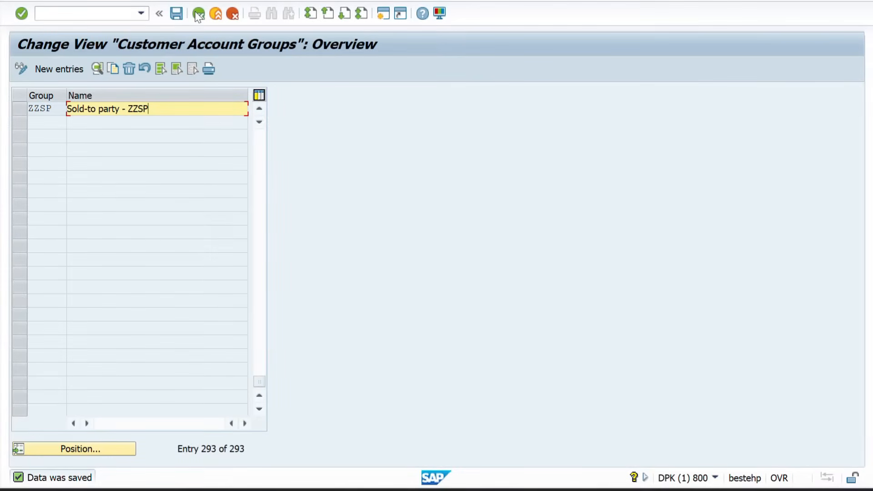
# Copy account group 0002 Ship to Party as a new entry, entering ZZSP as code and description
pyautogui.click(198, 13)
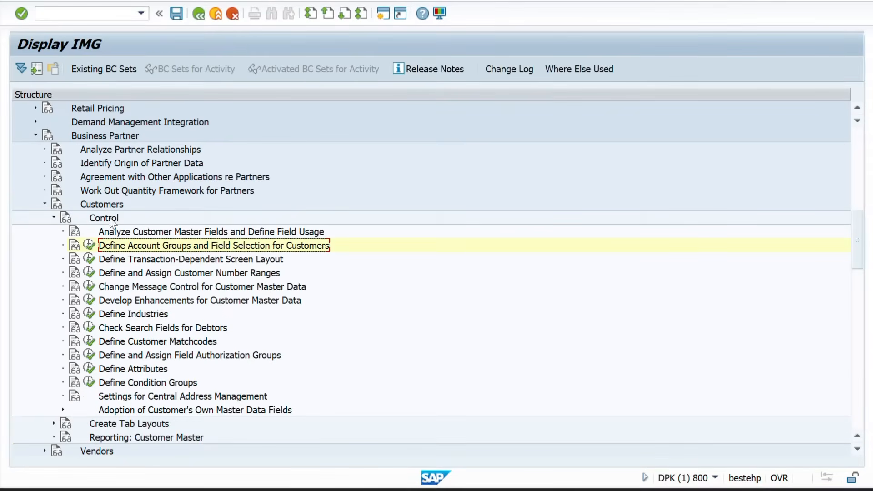
pyautogui.click(88, 245)
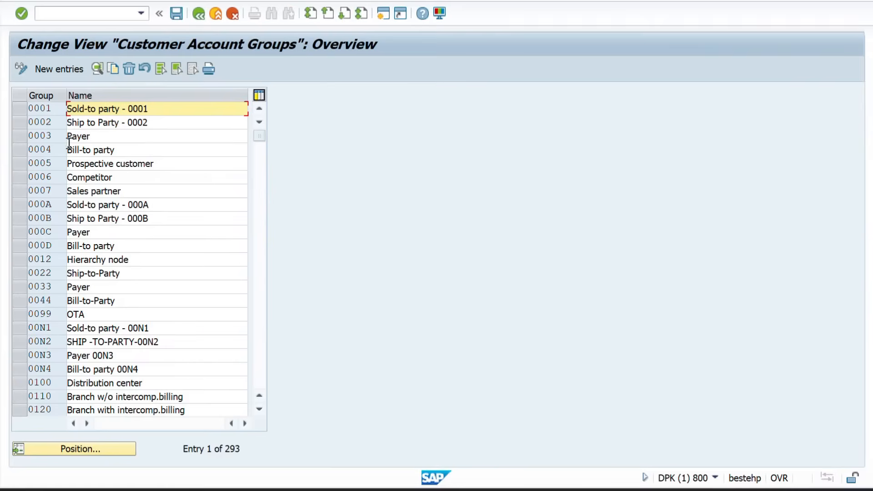
pyautogui.click(20, 126)
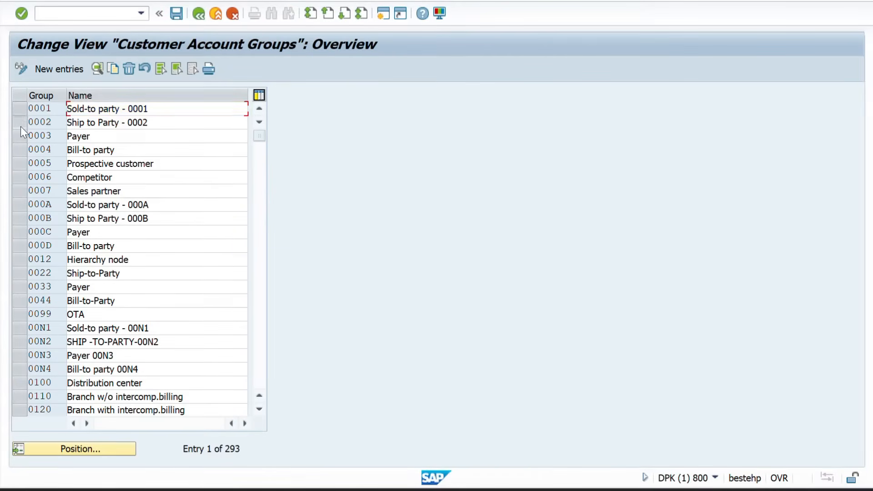
pyautogui.click(115, 71)
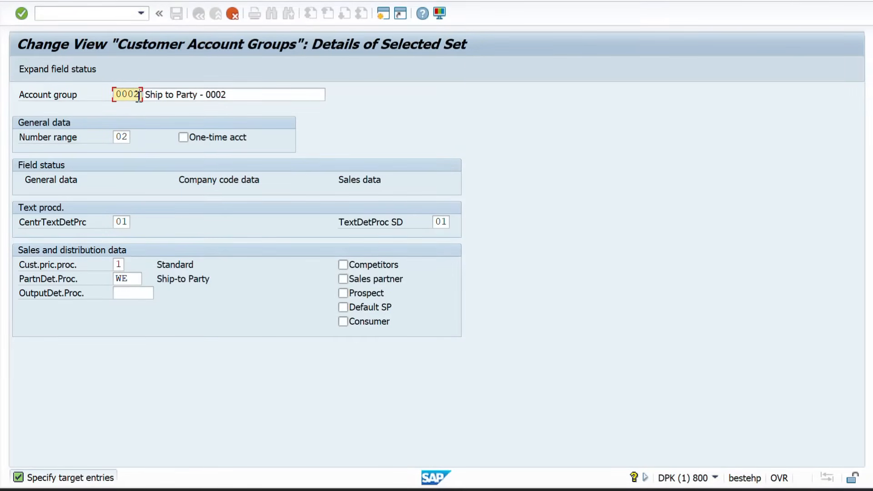
pyautogui.press('BackSpace')
pyautogui.press('BackSpace')
pyautogui.write('ZZSP')
pyautogui.click(241, 92)
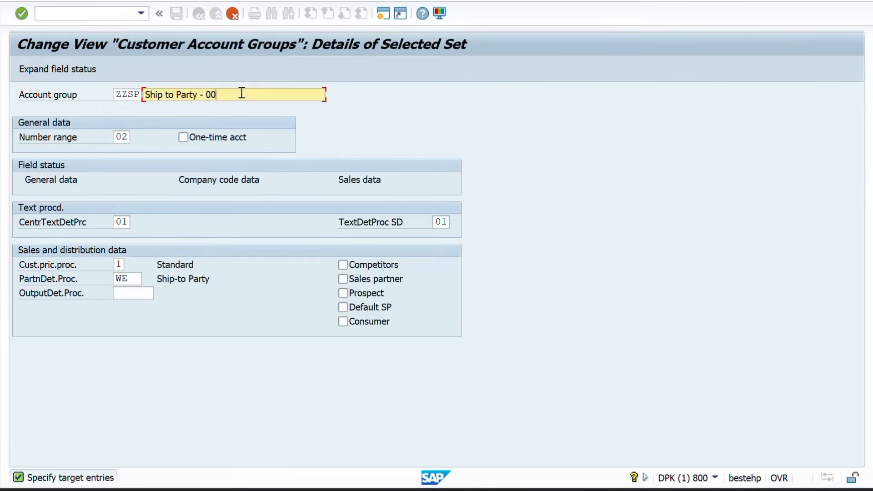
pyautogui.write('ZZSP')
pyautogui.press('Return')
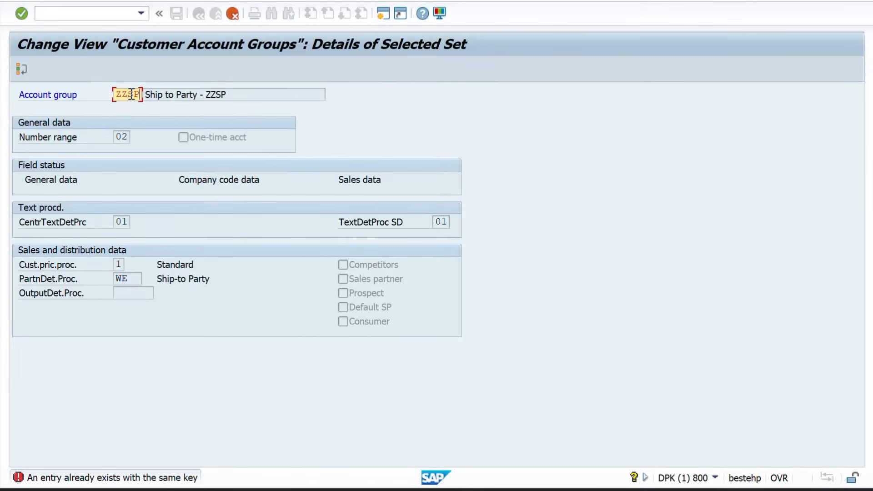
# Correct the duplicate code to ZZSS, confirm the copy, and save under the customizing request
pyautogui.press('BackSpace')
pyautogui.write('S')
pyautogui.press('Return')
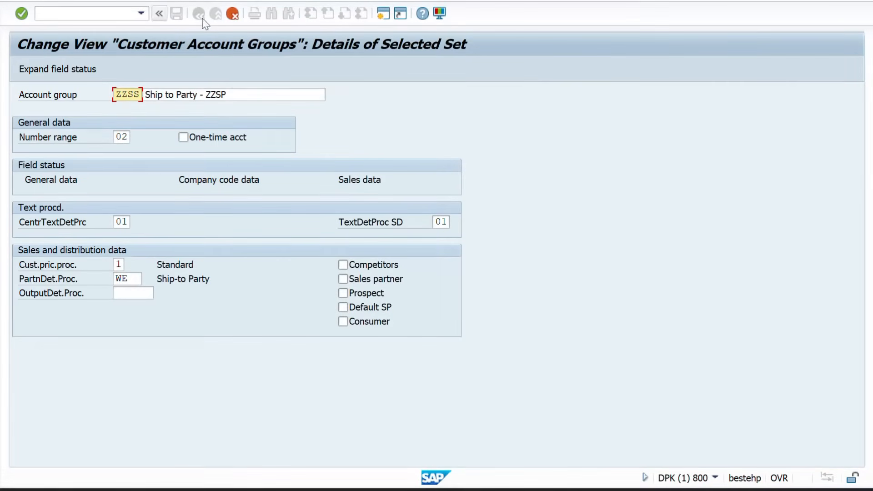
pyautogui.press('Return')
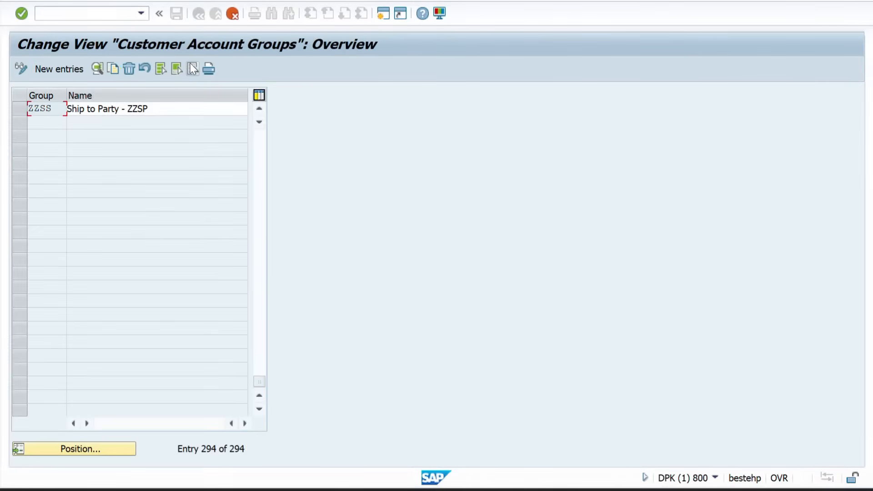
pyautogui.click(175, 14)
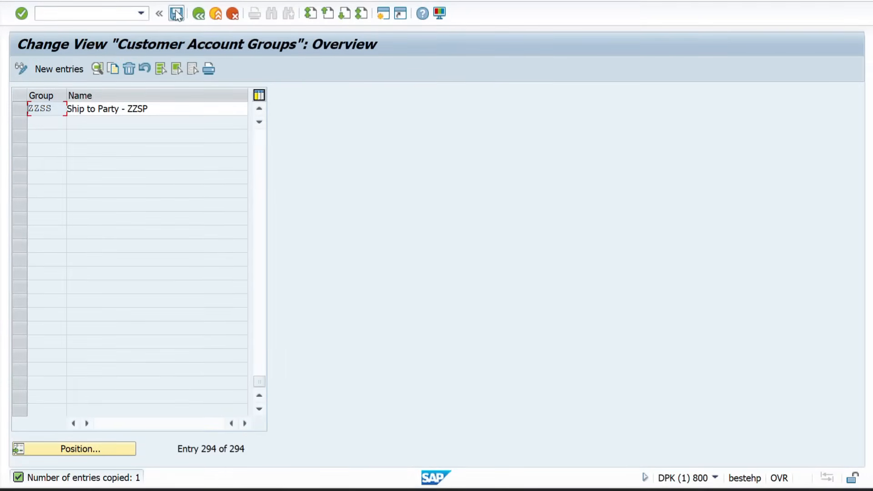
pyautogui.press('Return')
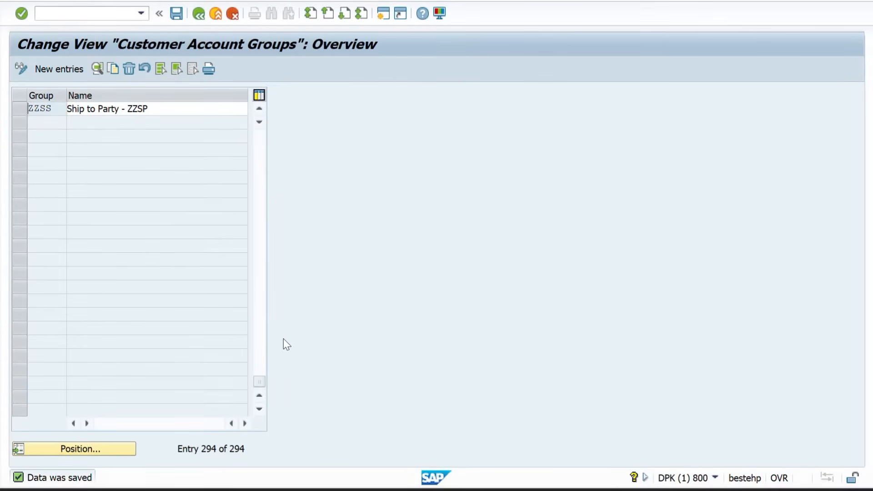
pyautogui.hotkey('alt', 'Tab')
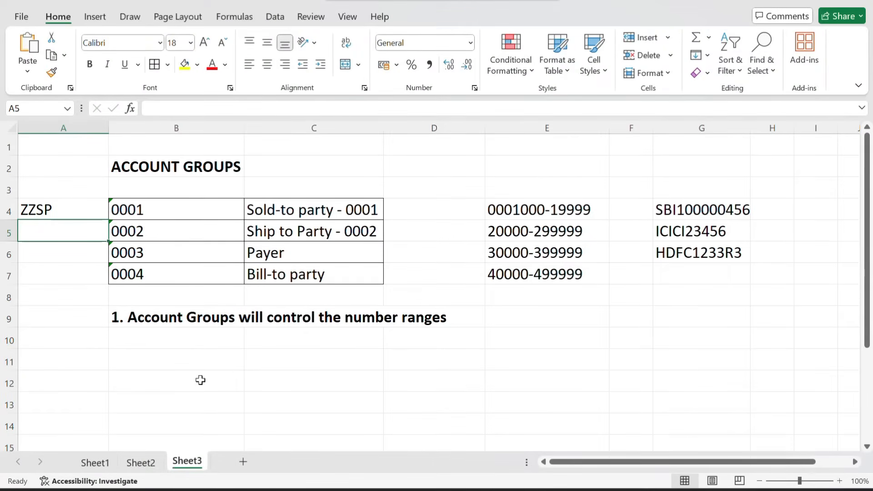
# Enter ZZSS in Sheet3 cell A5, then return to the SAP account group list
pyautogui.write('ZZSS')
pyautogui.press('Return')
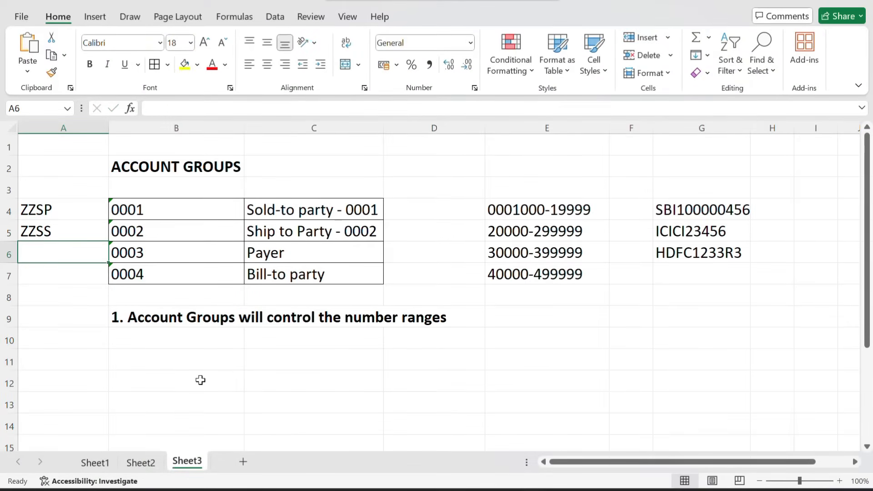
pyautogui.hotkey('alt', 'Tab')
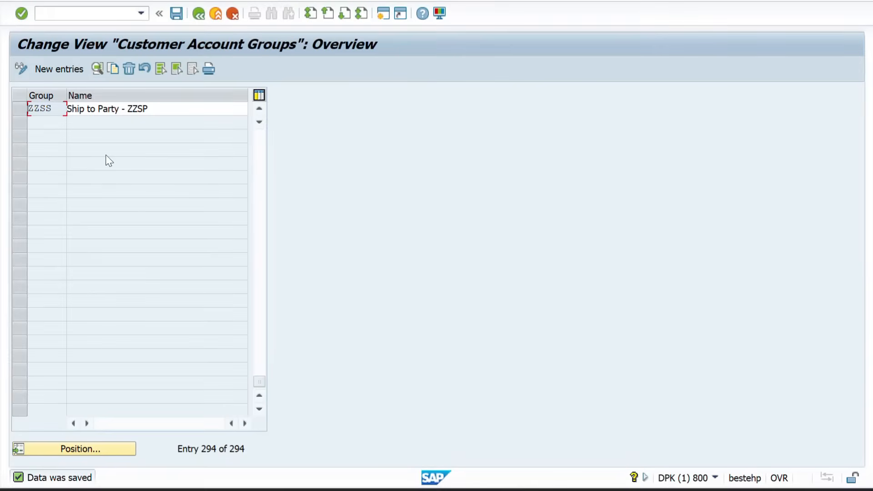
pyautogui.hotkey('alt', 'Tab')
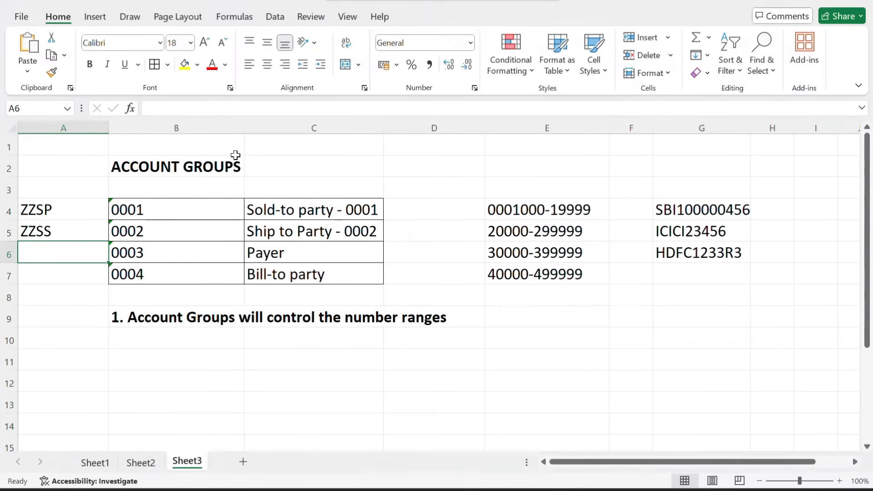
pyautogui.hotkey('alt', 'Tab')
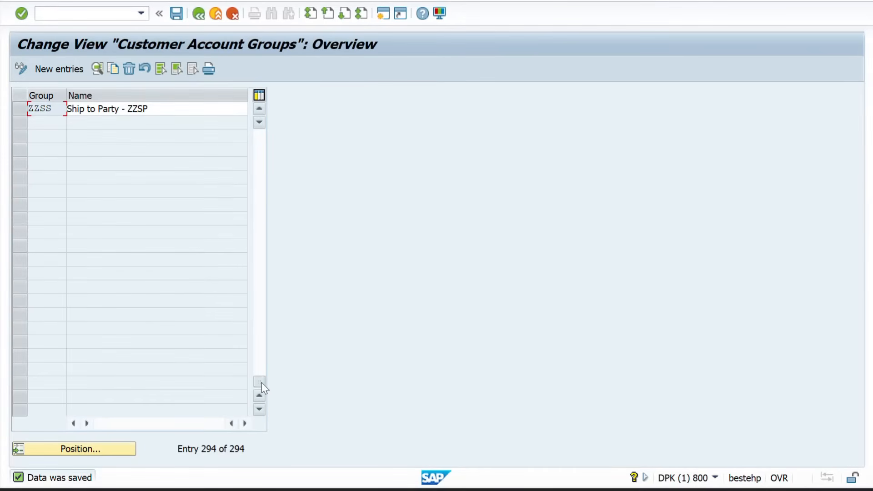
# Copy payer group 0003 as new group ZZPY named 'Payer ZZPY' and confirm it
pyautogui.moveTo(261, 383); pyautogui.dragTo(281, 138)
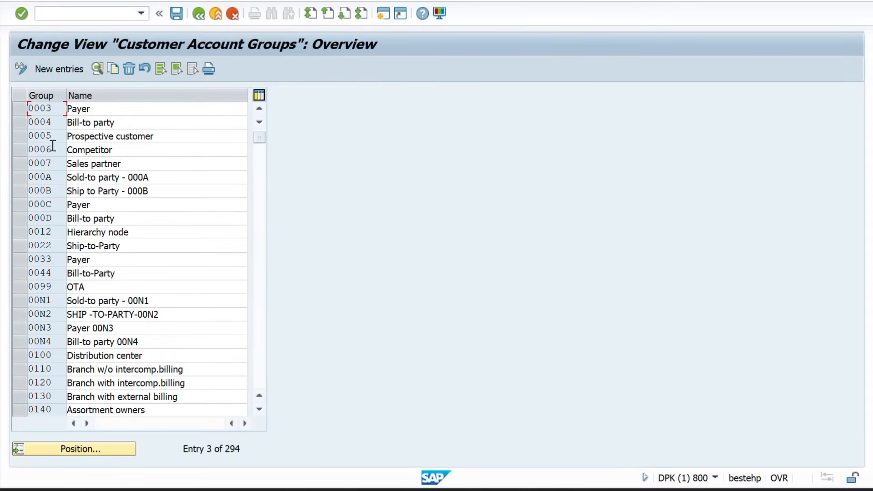
pyautogui.click(24, 108)
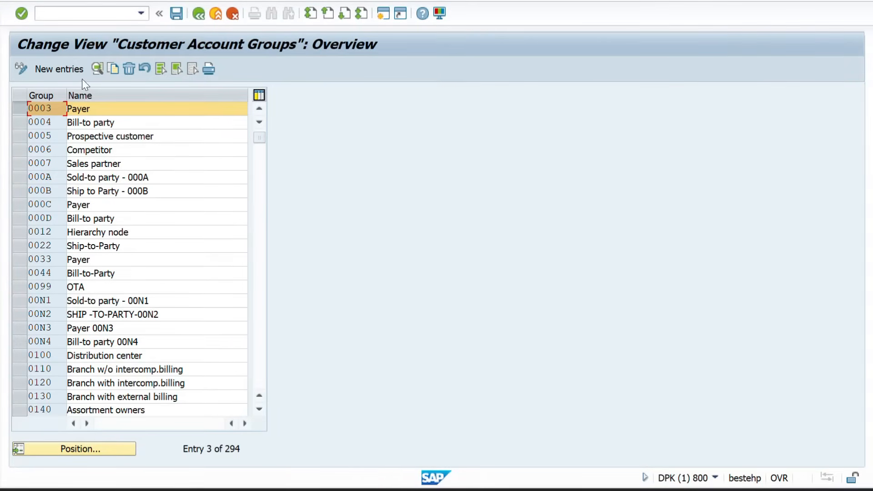
pyautogui.click(113, 68)
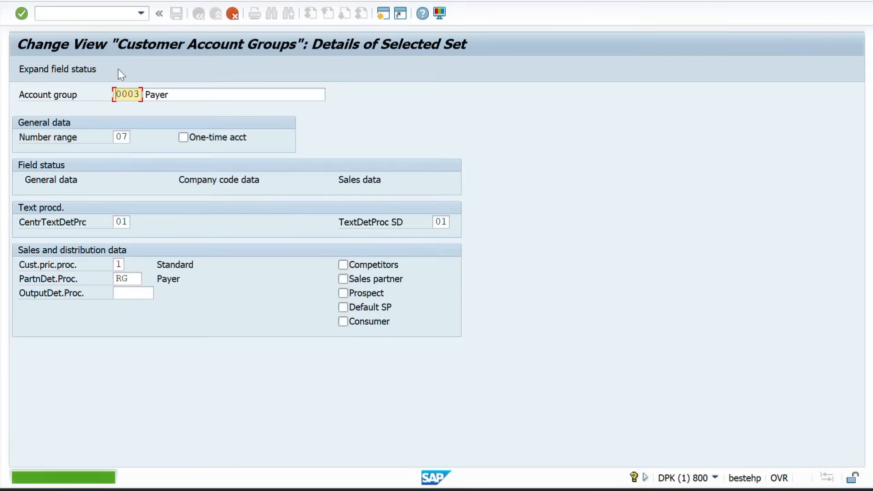
pyautogui.press('BackSpace')
pyautogui.press('BackSpace')
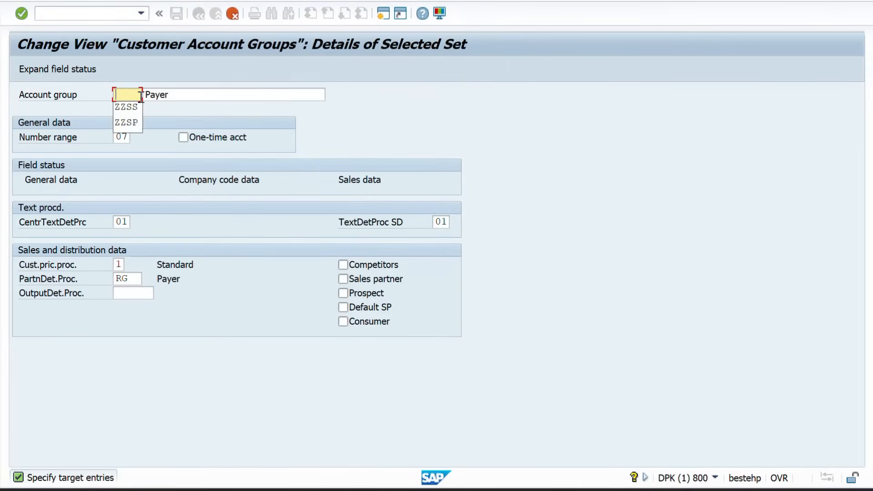
pyautogui.write('ZZPY')
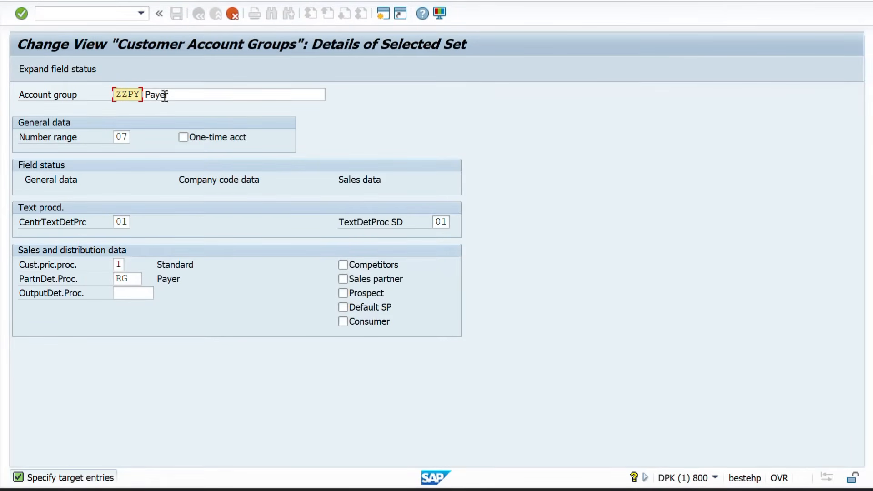
pyautogui.click(172, 95)
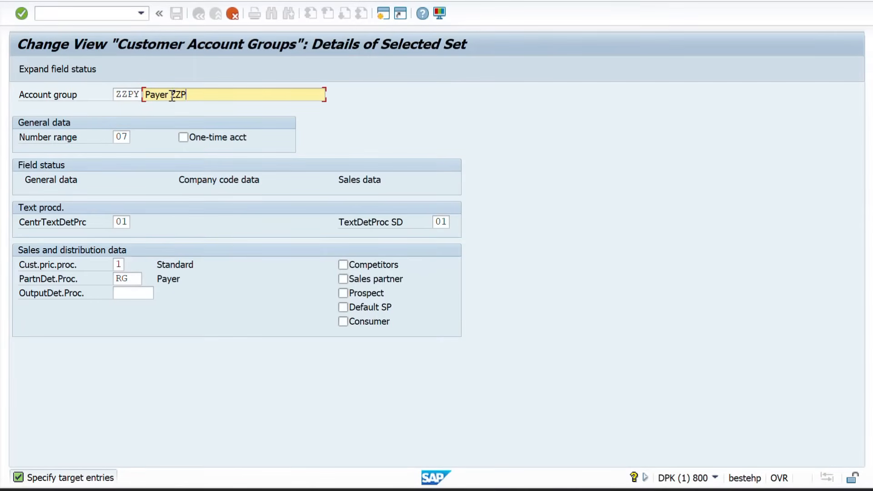
pyautogui.press('Return')
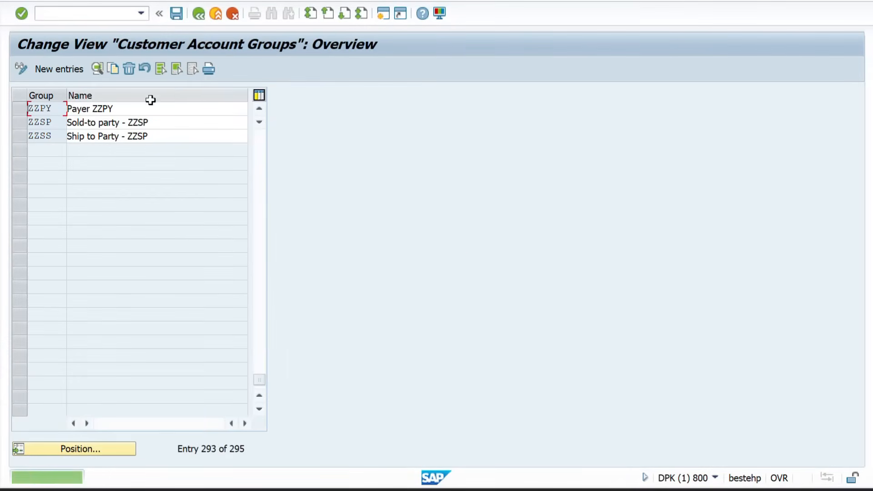
pyautogui.click(260, 373)
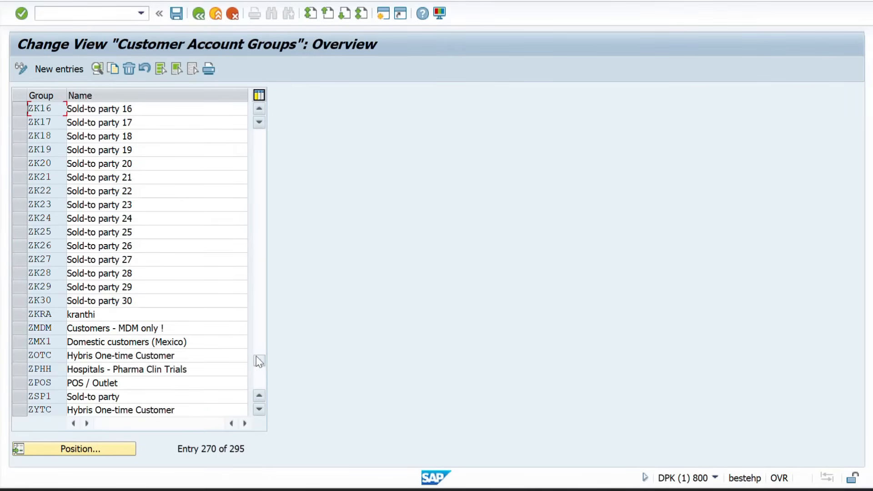
pyautogui.moveTo(255, 356); pyautogui.dragTo(265, 102)
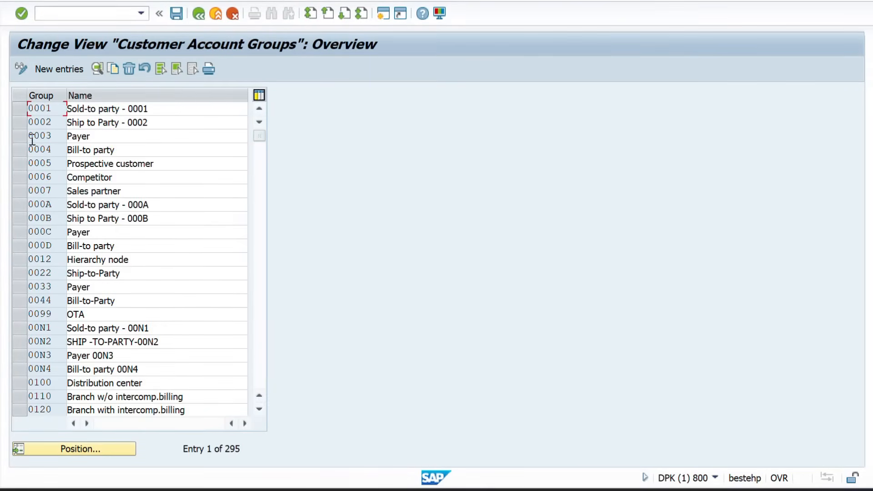
# Copy bill-to group 0004 as ZZBP, name it 'Bill-to party ZZBP', and save the new groups
pyautogui.click(24, 150)
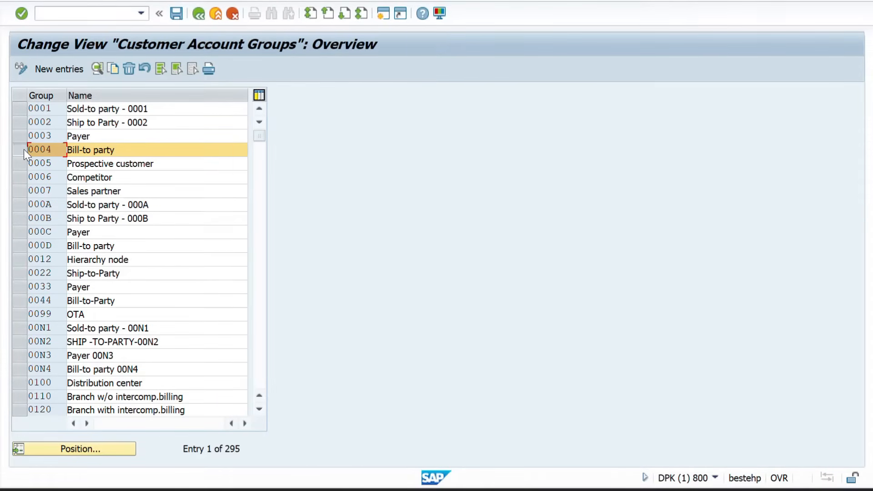
pyautogui.click(113, 70)
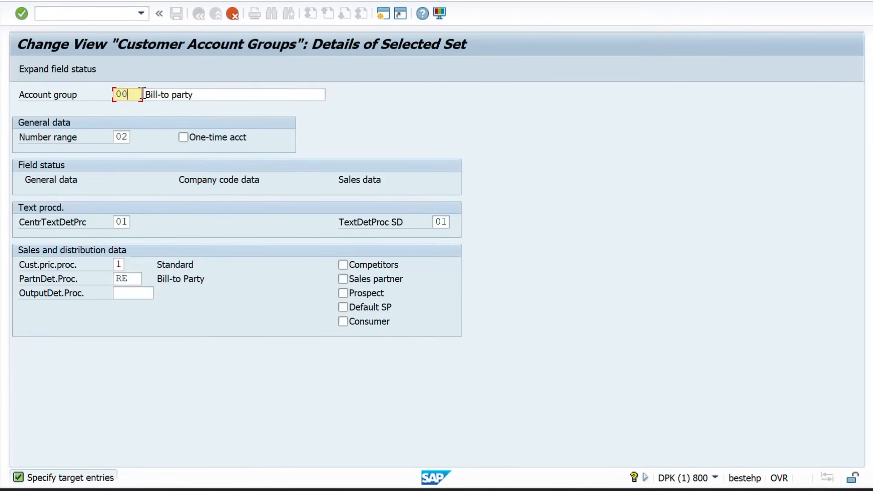
pyautogui.press('BackSpace')
pyautogui.press('BackSpace')
pyautogui.write('ZZBP')
pyautogui.press('Return')
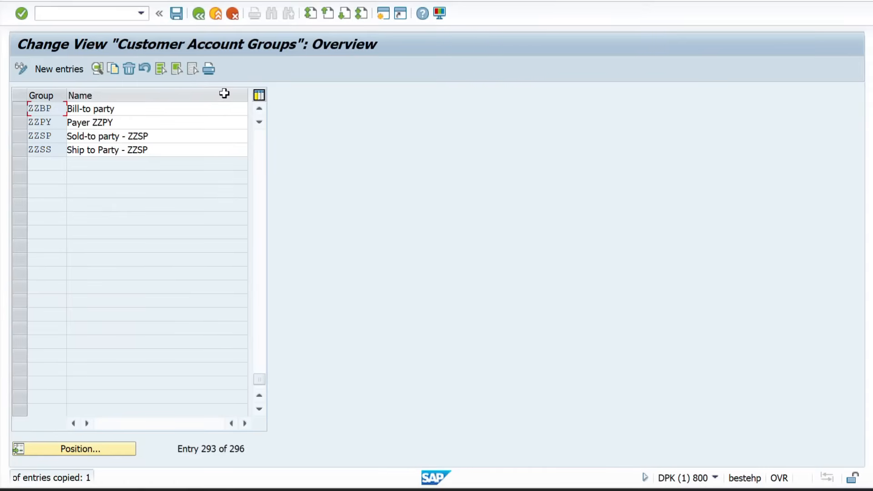
pyautogui.click(145, 112)
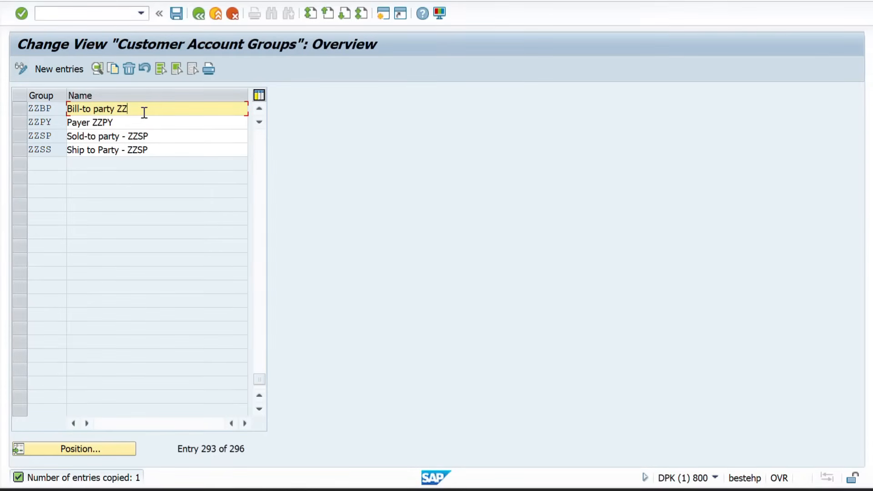
pyautogui.write('ZZBP')
pyautogui.press('Return')
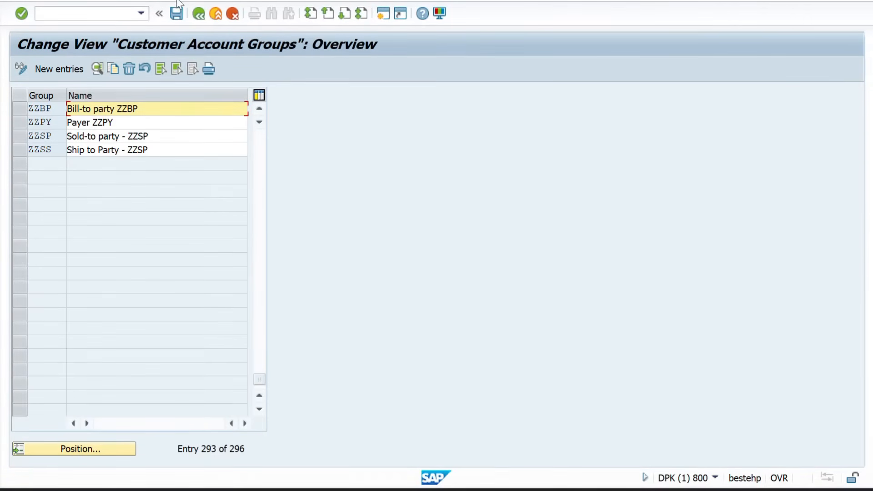
pyautogui.click(177, 14)
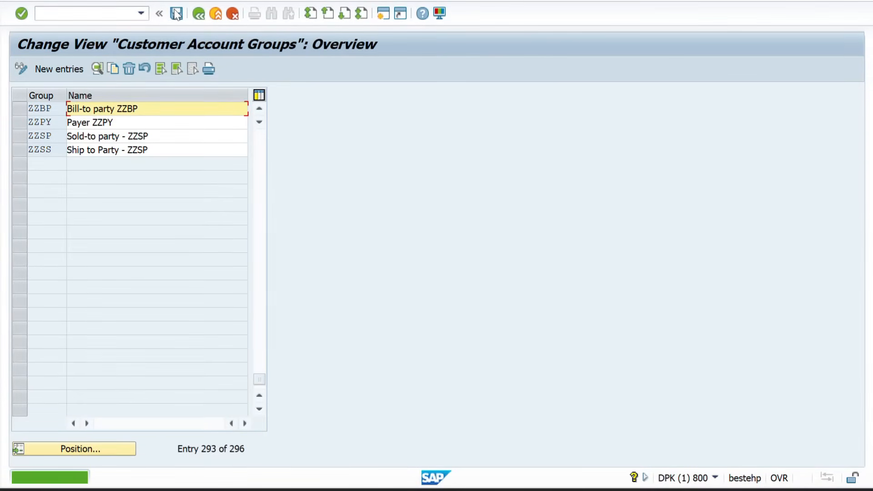
# Go back from the account groups table to the Display IMG tree at Customers › Control
pyautogui.click(195, 16)
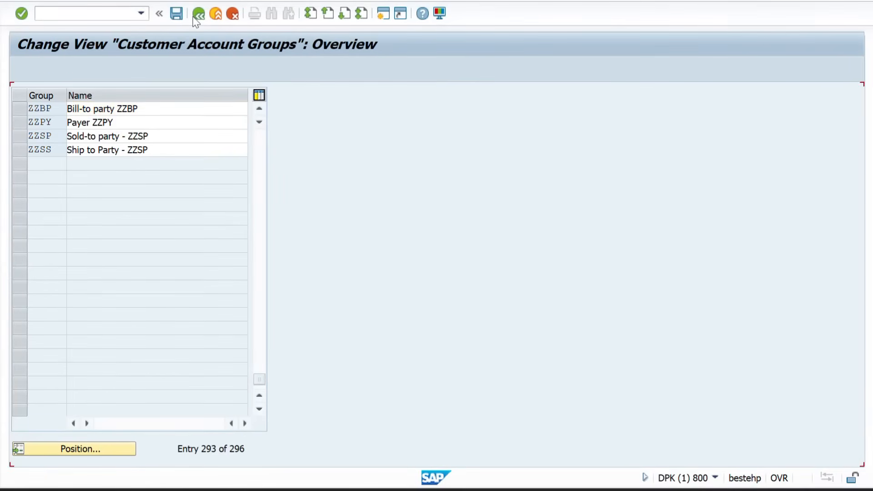
pyautogui.hotkey('alt', 'Tab')
pyautogui.hotkey('alt', 'Tab')
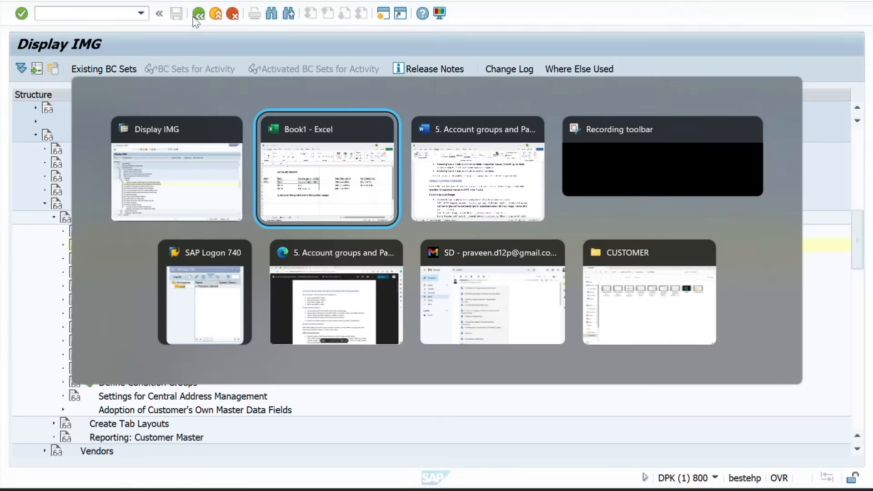
pyautogui.hotkey('alt', 'Tab')
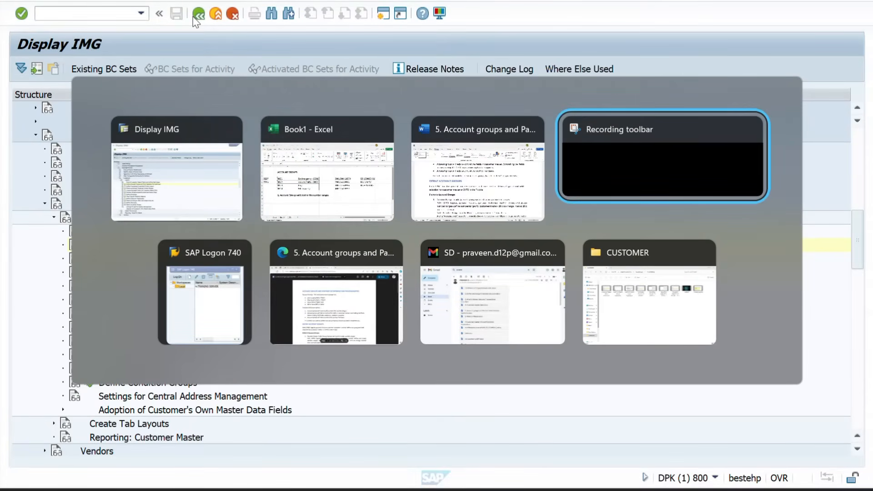
pyautogui.hotkey('alt', 'shift', 'Tab')
pyautogui.hotkey('alt', 'shift', 'Tab')
pyautogui.hotkey('alt', 'shift', 'Tab')
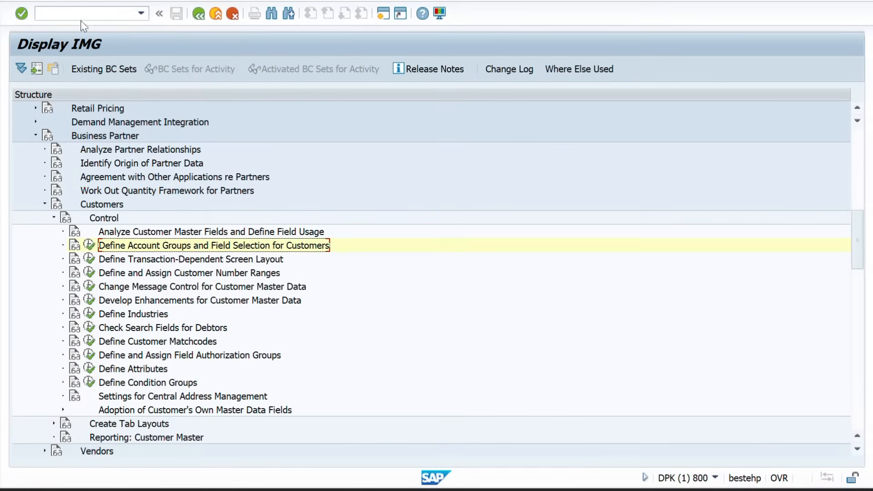
pyautogui.click(57, 15)
pyautogui.write('/OXD01')
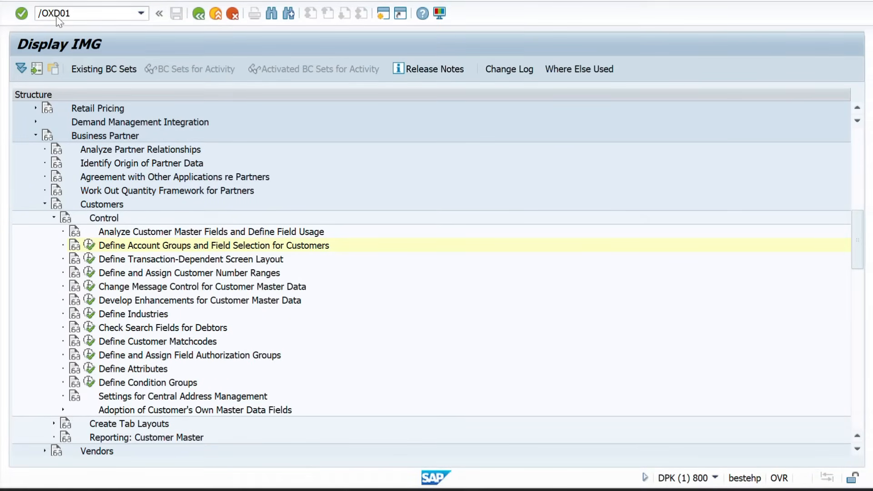
# Run /OXD01 and scroll the Account group list down to the new ZZ groups
pyautogui.press('Return')
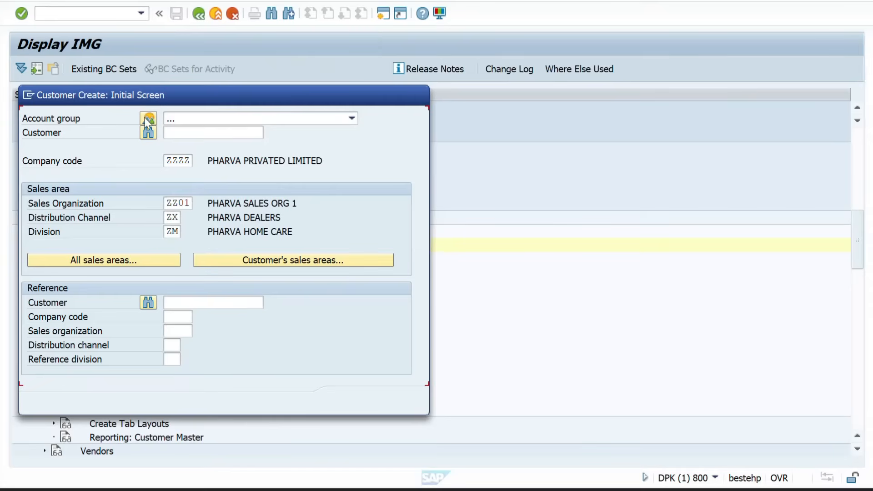
pyautogui.click(148, 119)
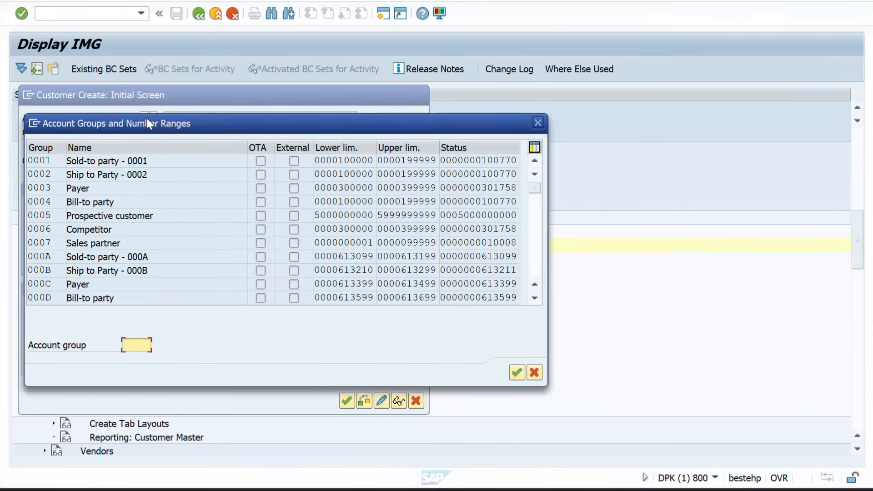
pyautogui.moveTo(534, 189); pyautogui.dragTo(528, 272)
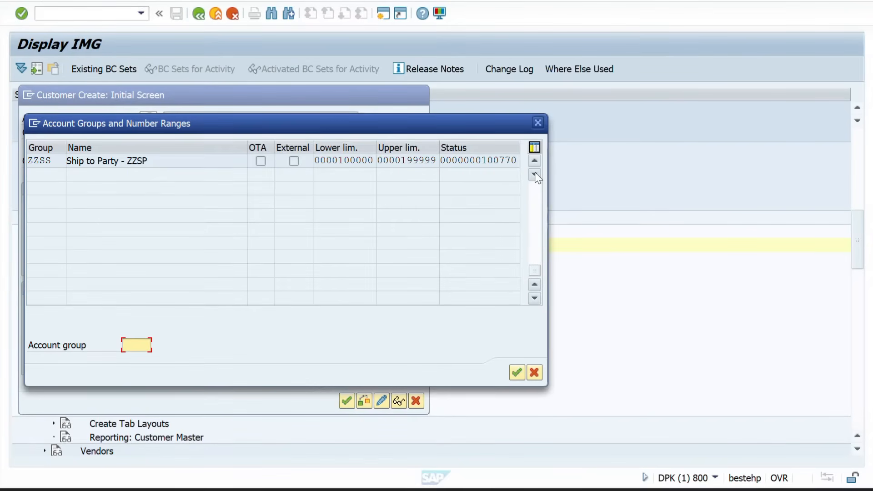
pyautogui.click(533, 159)
pyautogui.click(532, 159)
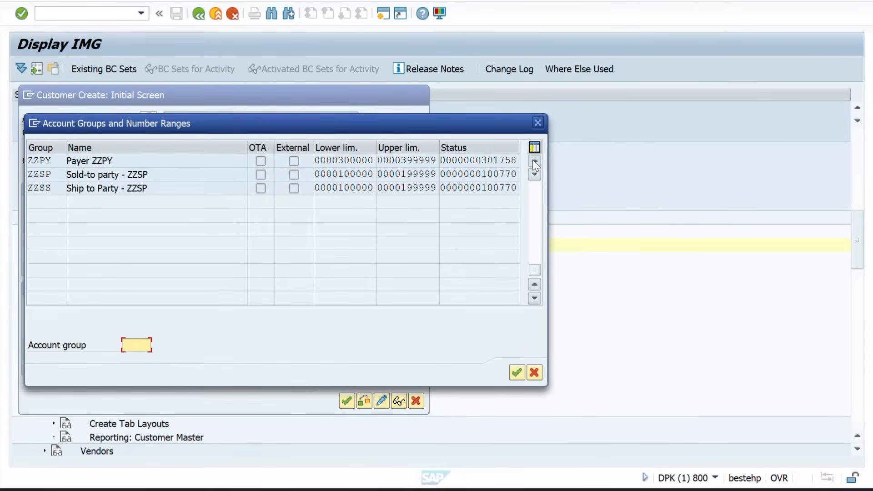
pyautogui.click(533, 160)
pyautogui.click(533, 160)
pyautogui.click(532, 159)
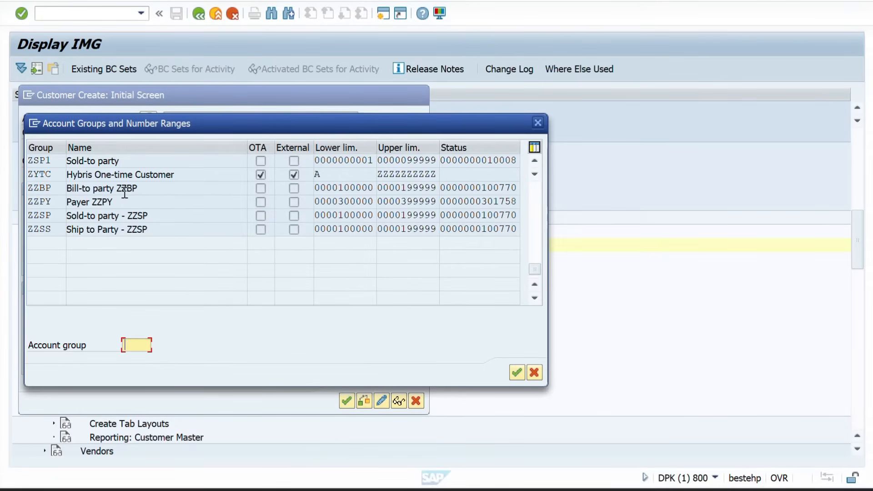
# Check the ZZBP and ZZSP groups, then choose Sold-to party - ZZSP and continue to General Data
pyautogui.moveTo(132, 188); pyautogui.dragTo(64, 203)
pyautogui.moveTo(145, 215); pyautogui.dragTo(59, 215)
pyautogui.moveTo(137, 230); pyautogui.dragTo(70, 226)
pyautogui.click(139, 233)
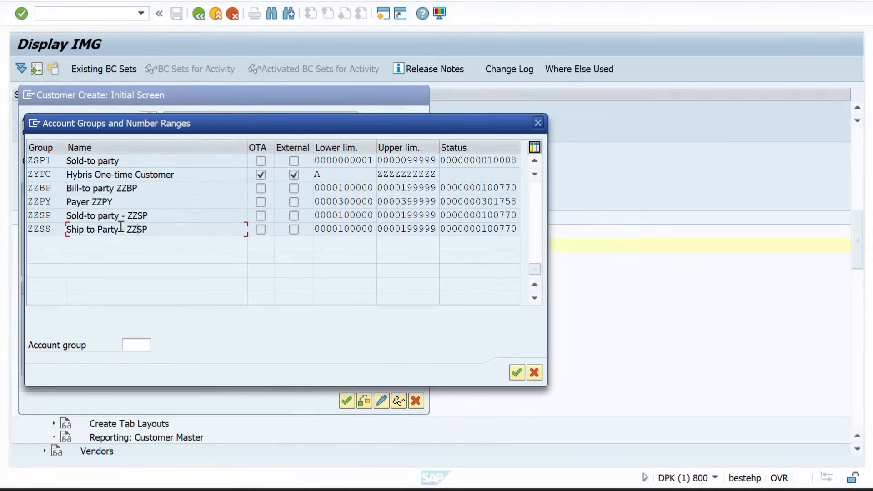
pyautogui.doubleClick(53, 219)
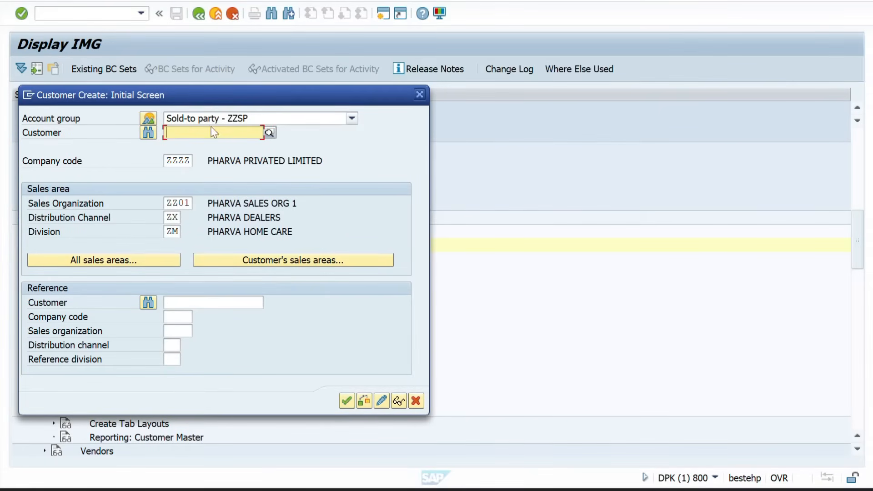
pyautogui.press('Return')
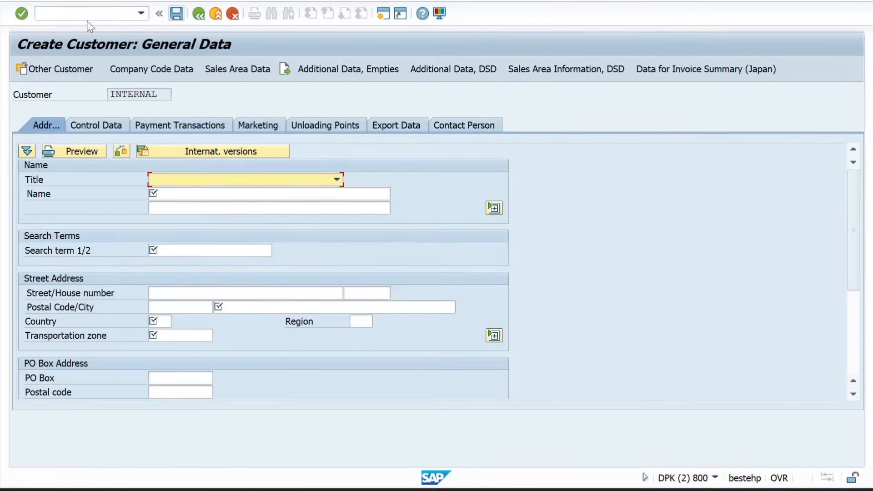
# Leave customer creation with /N and review the Word notes
pyautogui.click(81, 18)
pyautogui.write('/N')
pyautogui.press('Return')
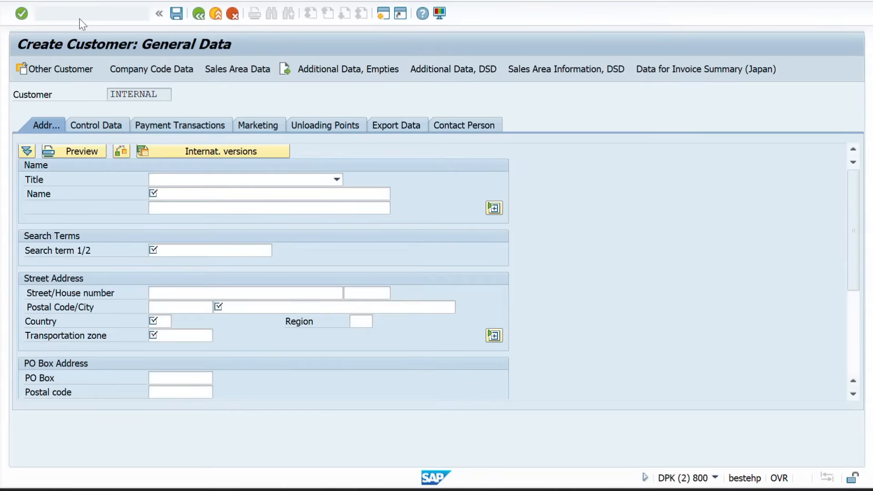
pyautogui.hotkey('alt', 'Tab')
pyautogui.hotkey('alt', 'Tab')
pyautogui.hotkey('alt', 'Tab')
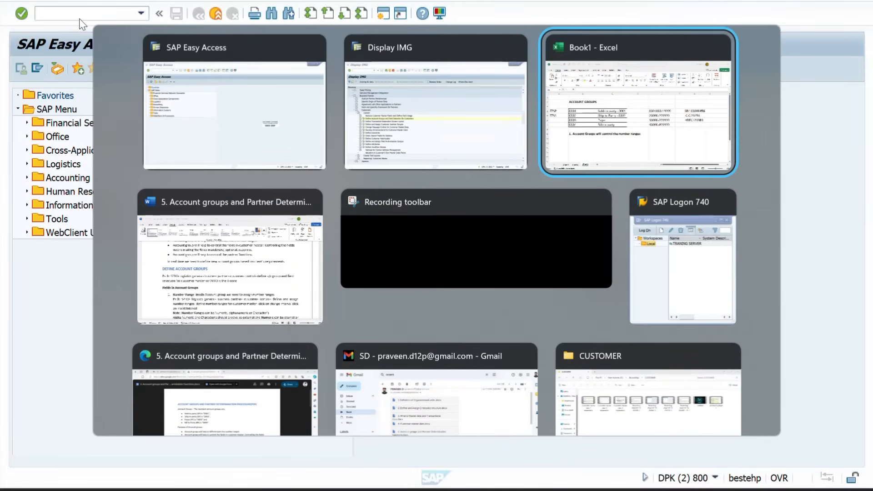
pyautogui.scroll(-3, 113, 146)
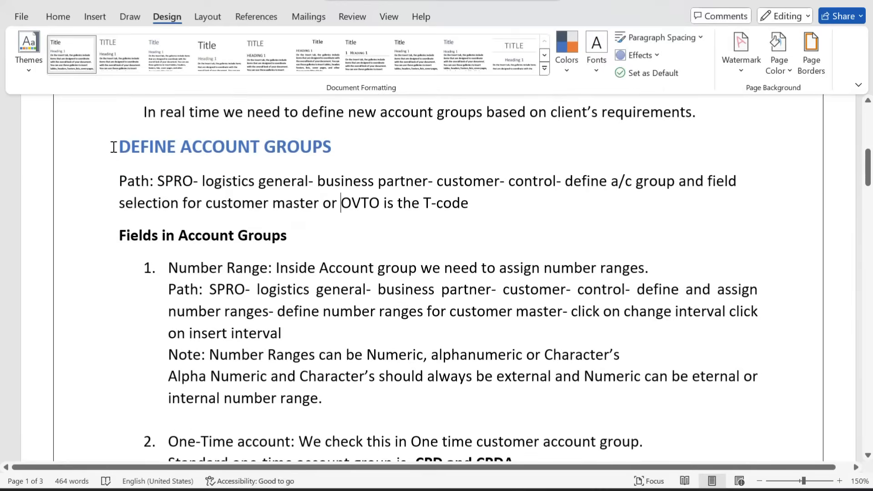
pyautogui.hotkey('alt', 'Tab')
pyautogui.hotkey('alt', 'Tab')
pyautogui.hotkey('alt', 'Tab')
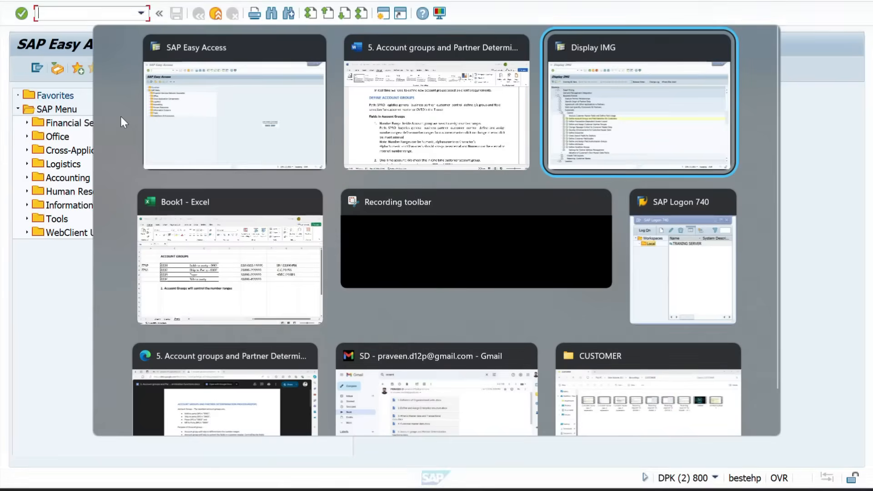
pyautogui.scroll(9, 157, 183)
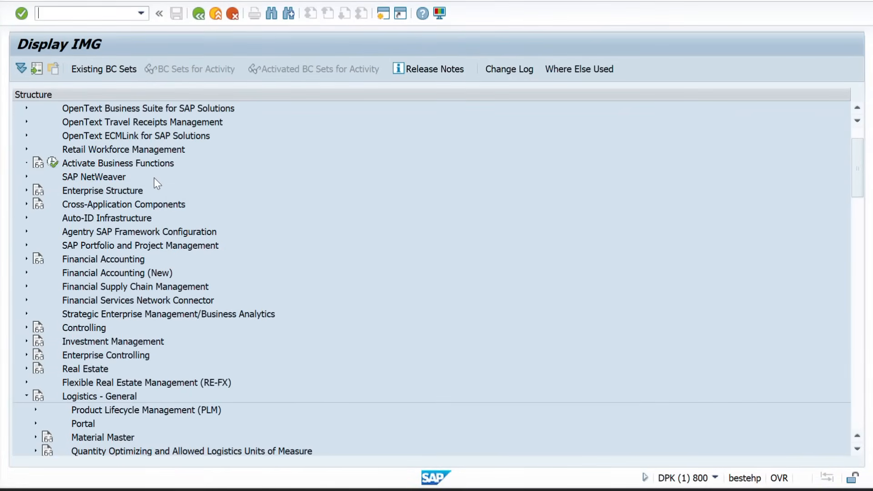
pyautogui.scroll(-5, 126, 271)
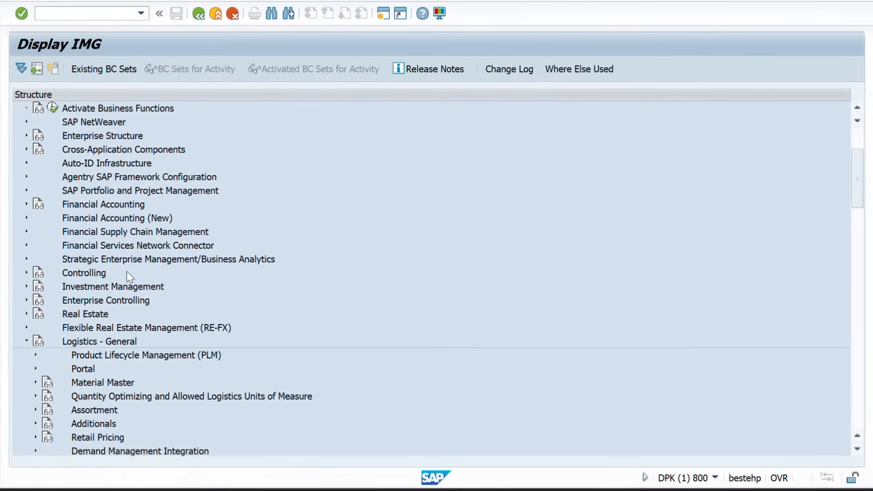
pyautogui.scroll(-2, 135, 320)
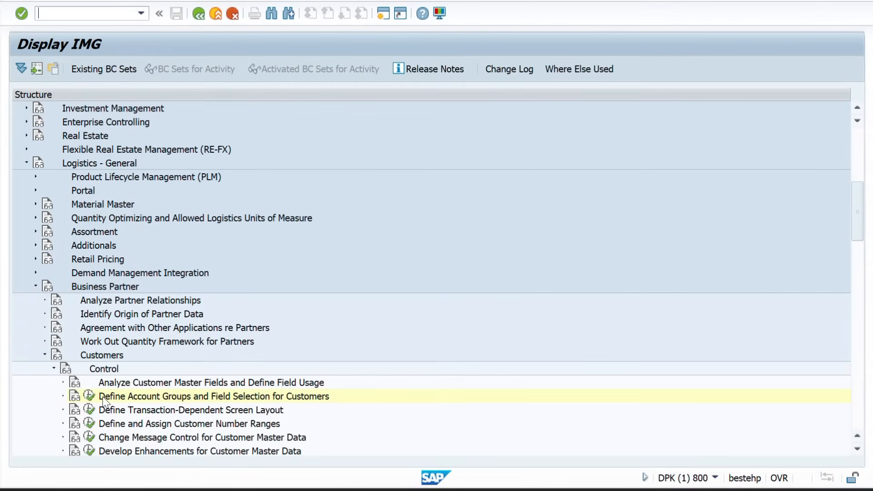
# Run /O and generate a new back-end session window
pyautogui.click(64, 18)
pyautogui.write('/0\\O')
pyautogui.press('Return')
pyautogui.write('/')
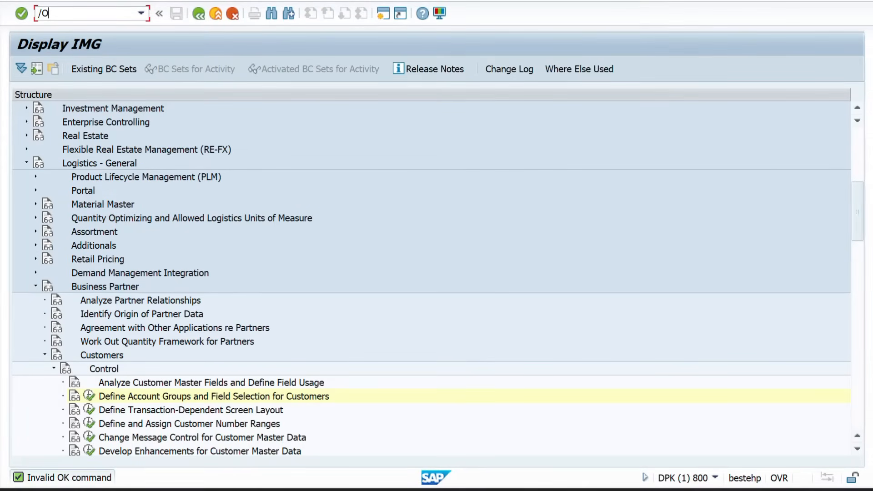
pyautogui.write('O')
pyautogui.press('Return')
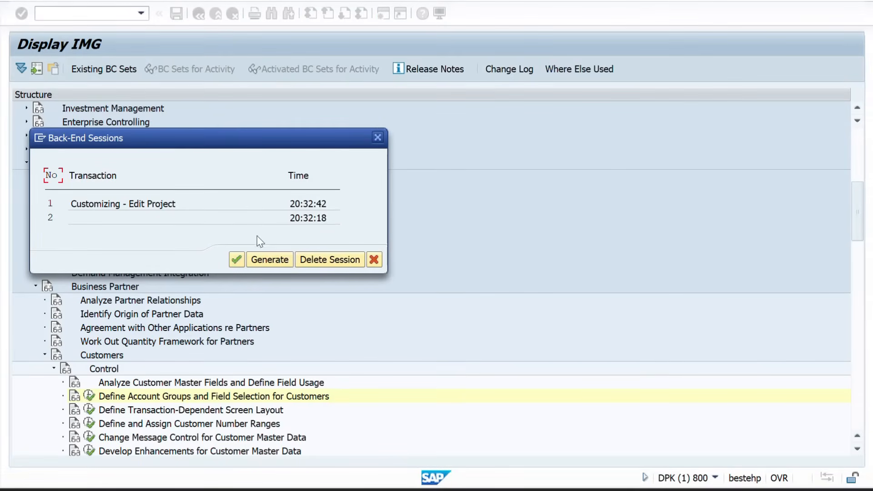
pyautogui.click(258, 258)
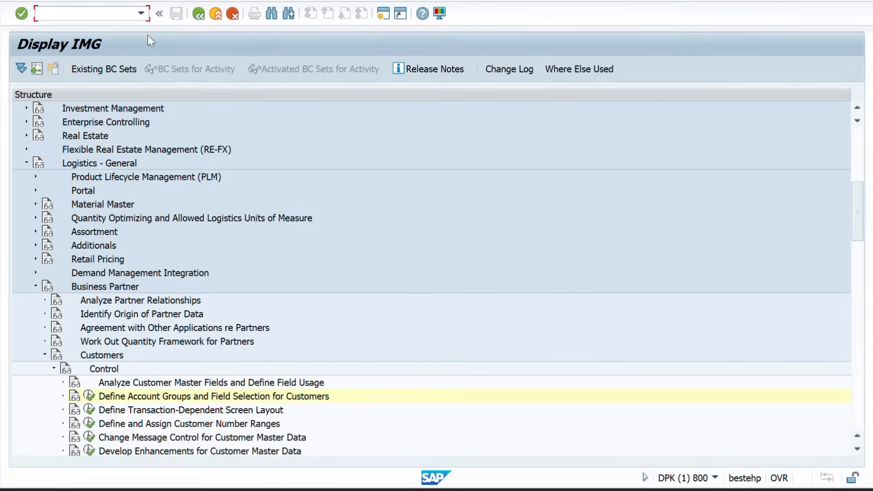
pyautogui.write('O')
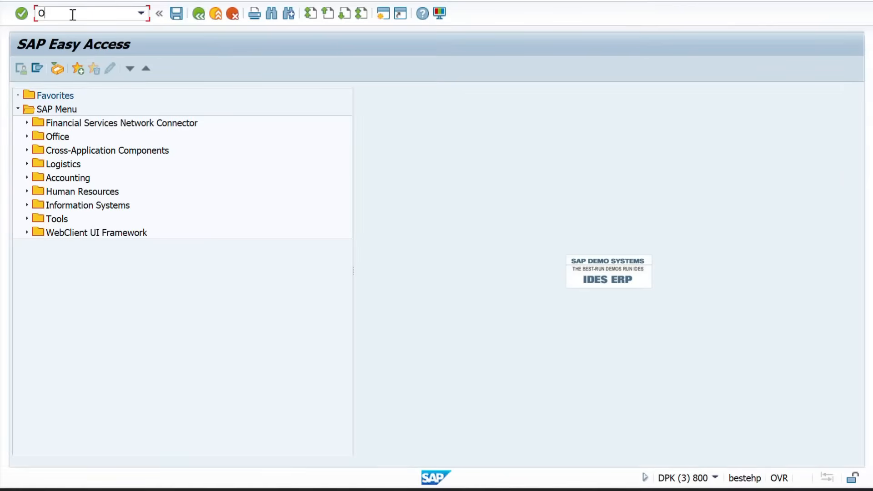
pyautogui.write('VT0')
pyautogui.press('Return')
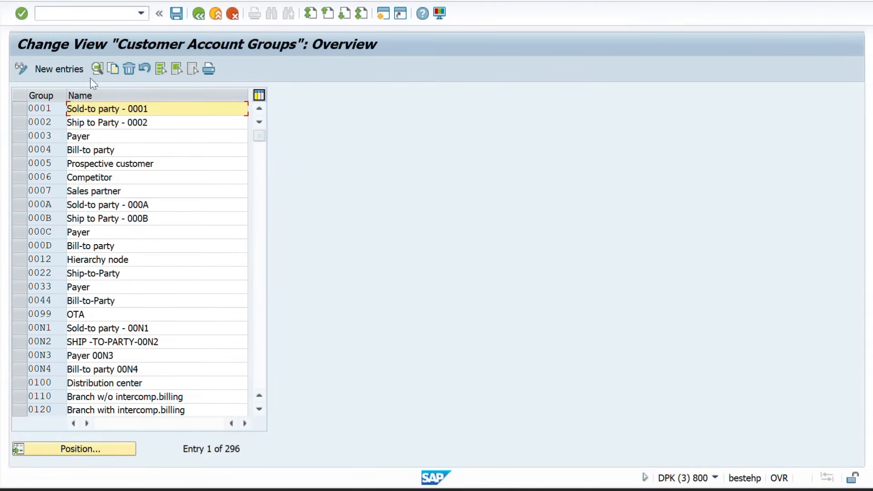
pyautogui.click(200, 15)
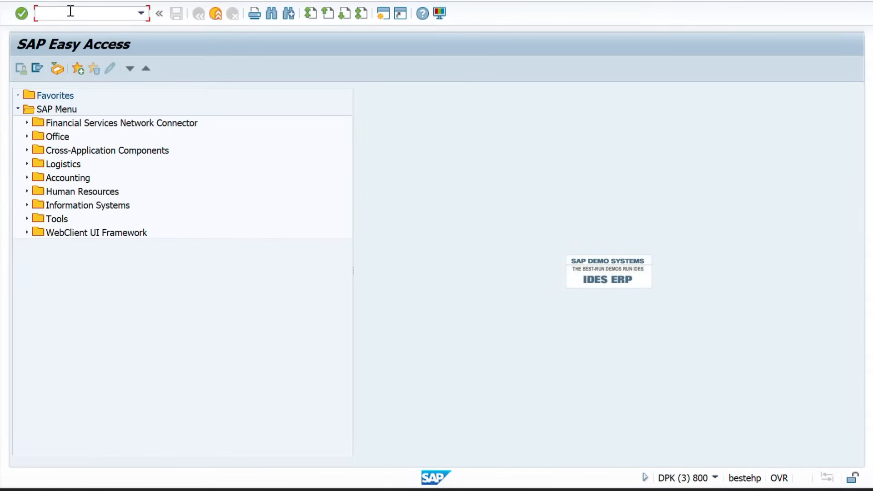
pyautogui.write('OVTO')
pyautogui.press('Return')
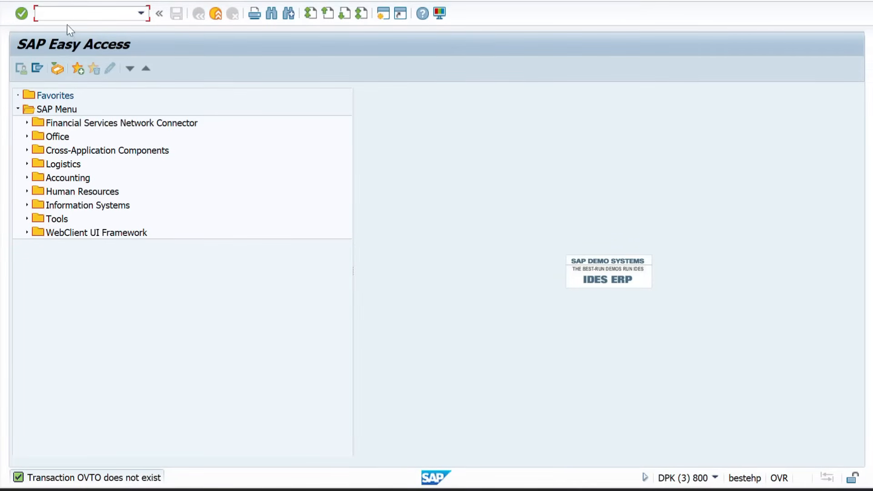
pyautogui.write('OVT0')
pyautogui.press('Return')
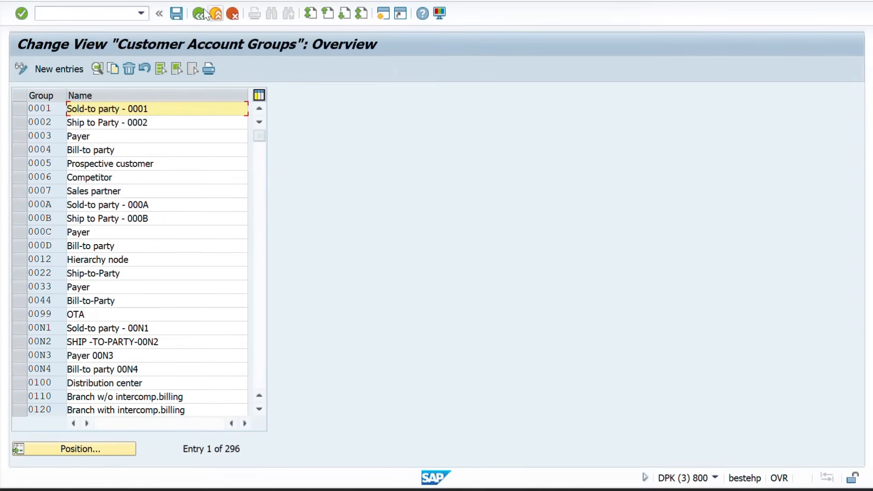
pyautogui.click(199, 14)
# Scroll through the Define Account Groups notes in Word, then return to the Display IMG window
pyautogui.hotkey('alt', 'Tab')
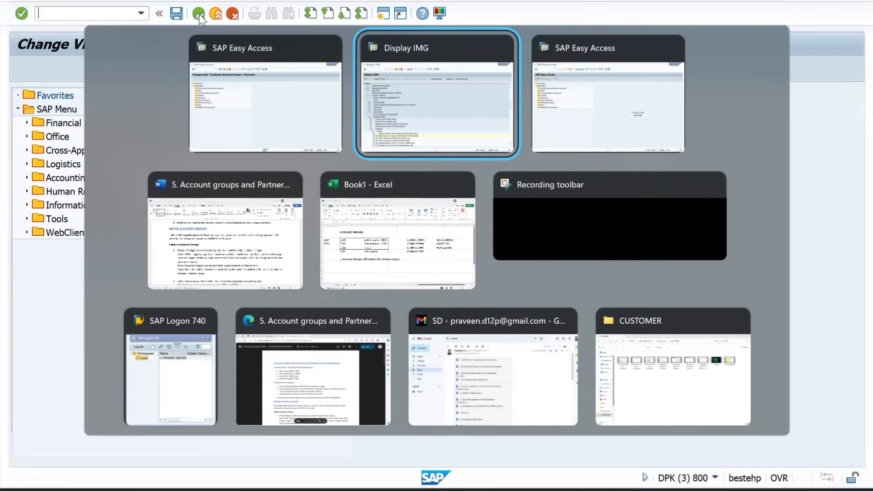
pyautogui.hotkey('alt', 'Tab')
pyautogui.hotkey('alt', 'shift', 'Tab')
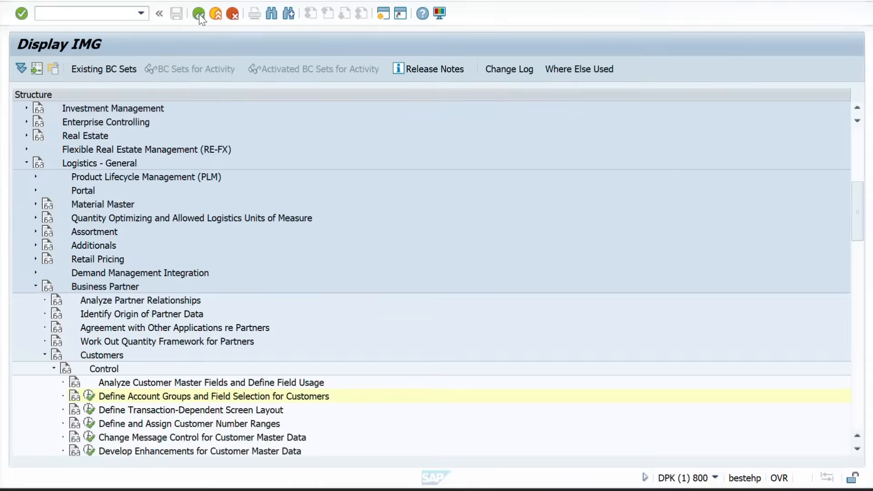
pyautogui.hotkey('alt', 'Tab')
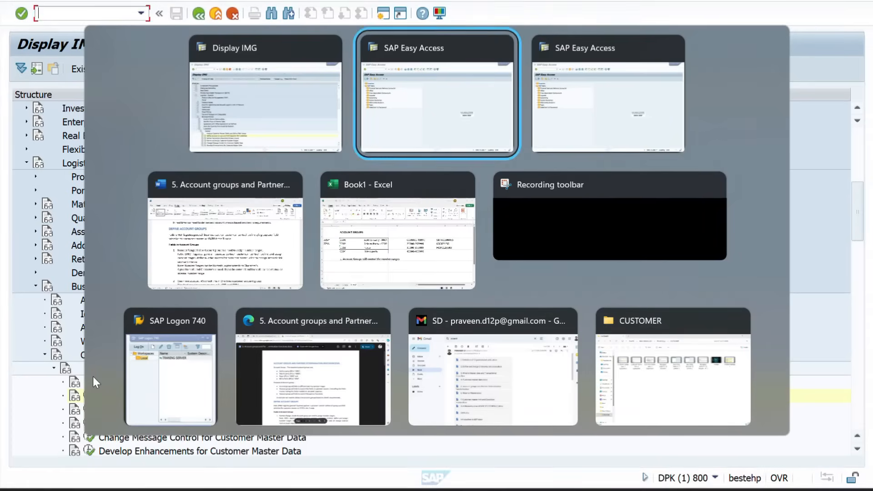
pyautogui.hotkey('alt', 'Tab')
pyautogui.hotkey('alt', 'Tab')
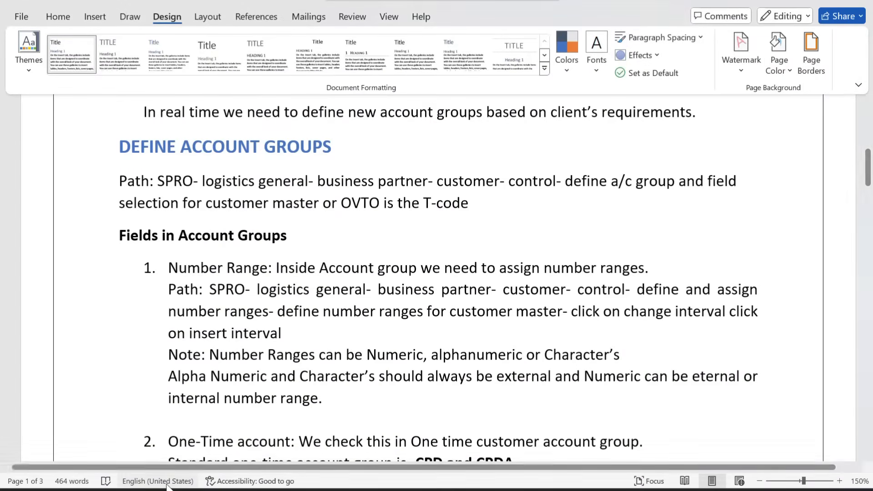
pyautogui.scroll(3, 214, 354)
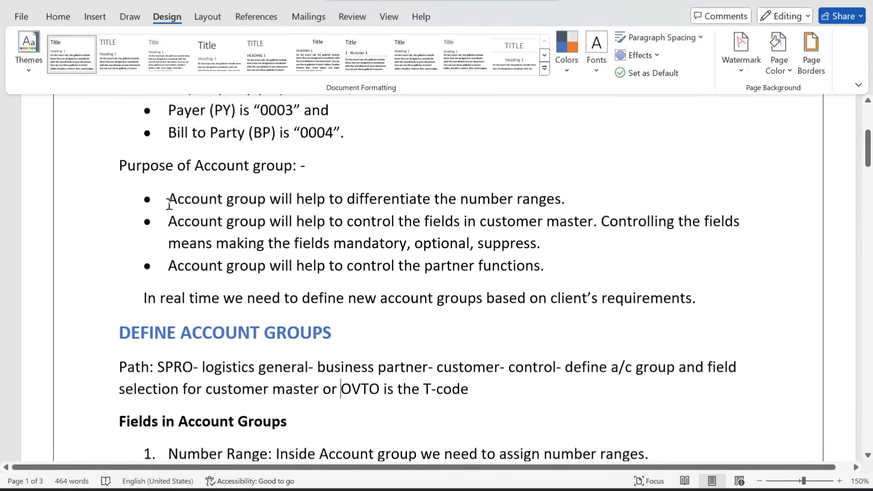
pyautogui.moveTo(169, 199); pyautogui.dragTo(550, 271)
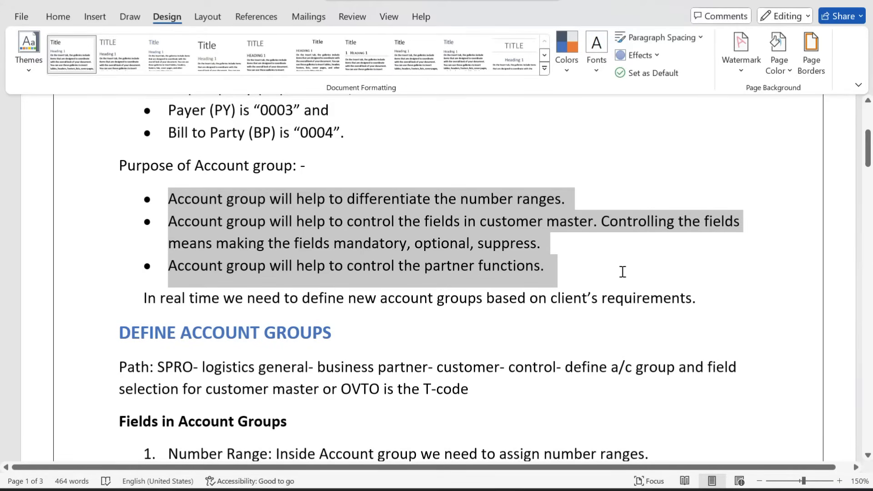
pyautogui.click(454, 263)
pyautogui.scroll(-3, 454, 263)
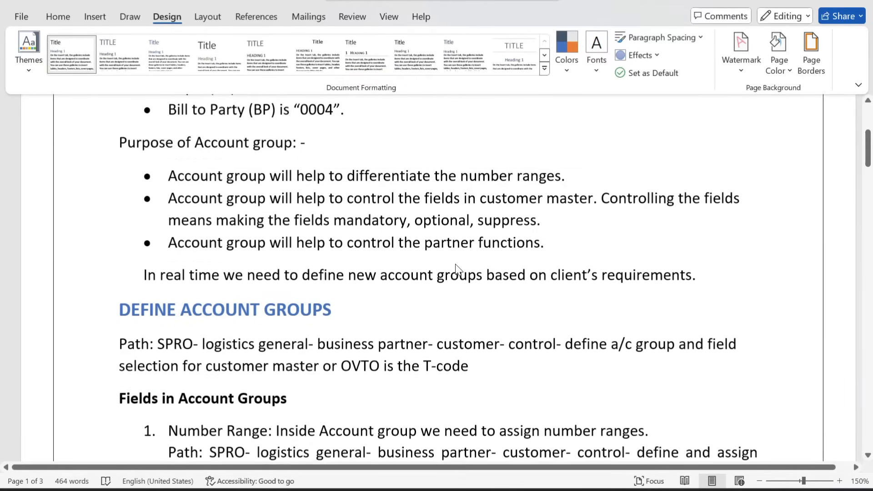
pyautogui.scroll(-3, 454, 269)
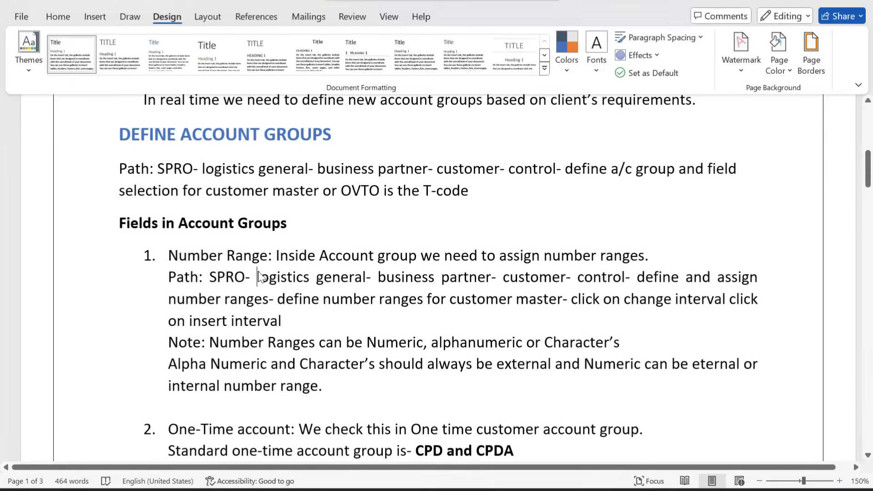
pyautogui.hotkey('alt', 'Tab')
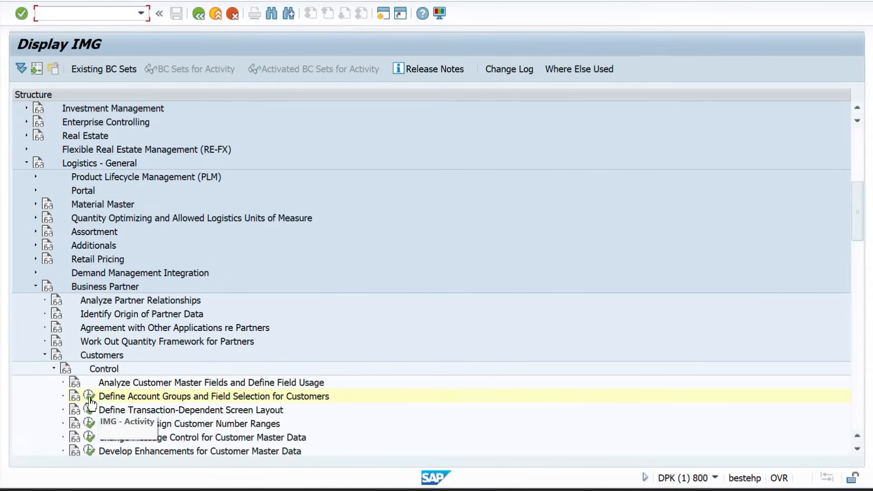
# Run Define Account Groups, position on ZZSP, and open its details showing number range 02
pyautogui.click(89, 396)
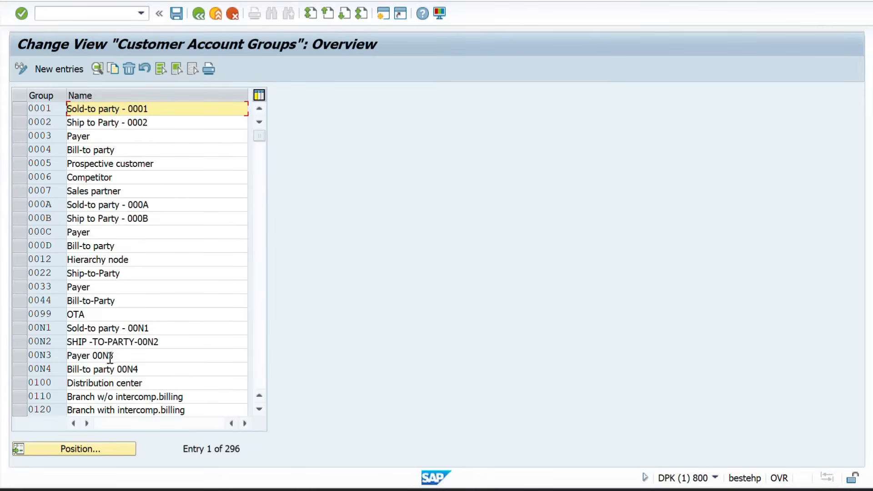
pyautogui.click(68, 450)
pyautogui.write('ZZ')
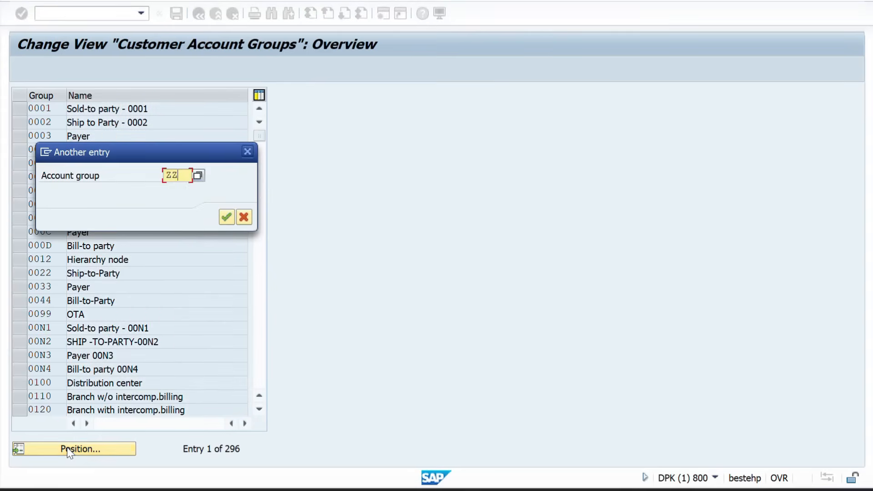
pyautogui.write('SP')
pyautogui.press('Return')
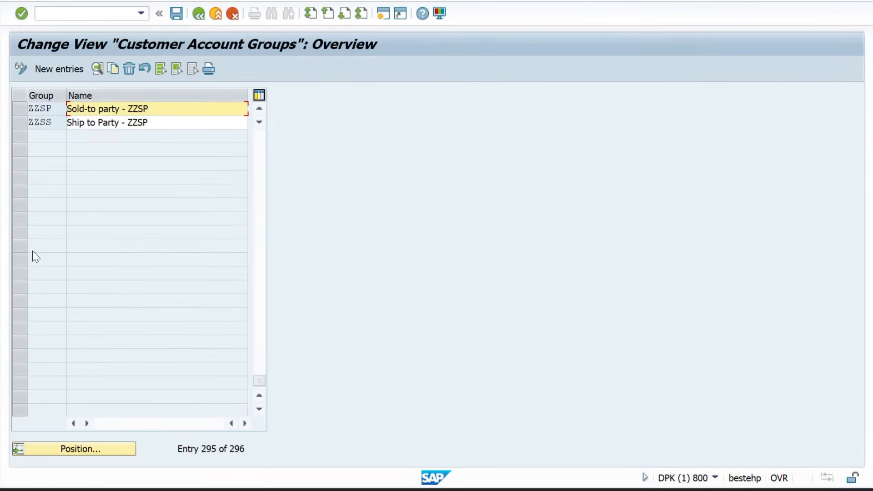
pyautogui.doubleClick(42, 103)
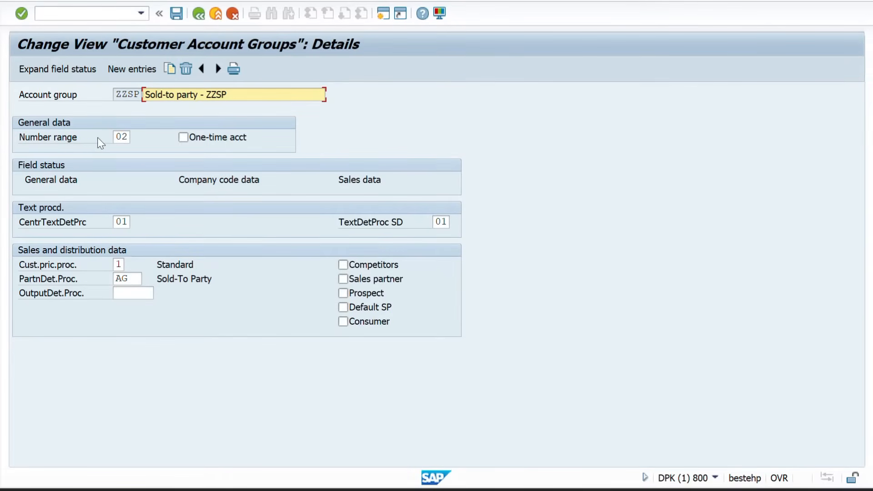
# Confirm ZZSP uses number range 02, then switch to the SAP Easy Access session
pyautogui.click(122, 137)
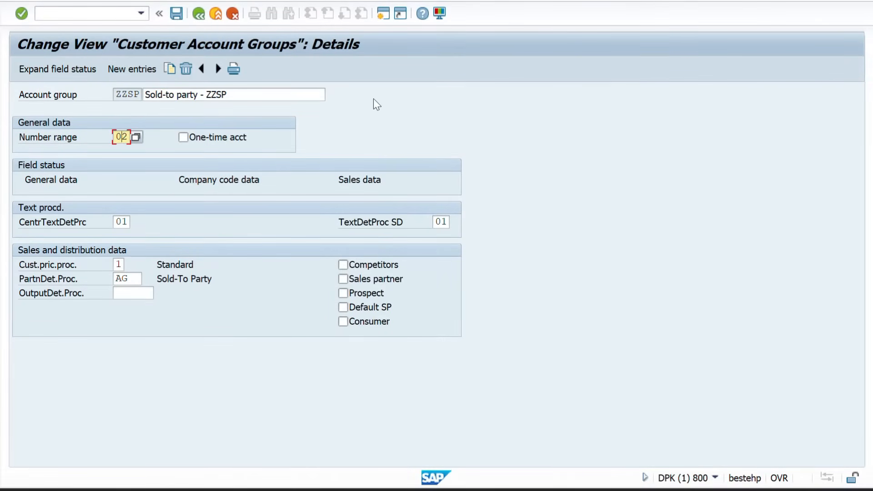
pyautogui.click(99, 15)
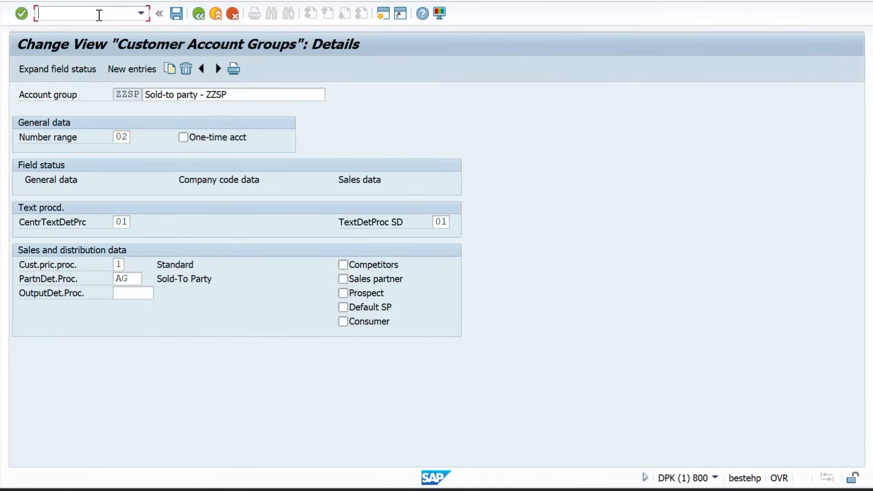
pyautogui.moveTo(472, 489)
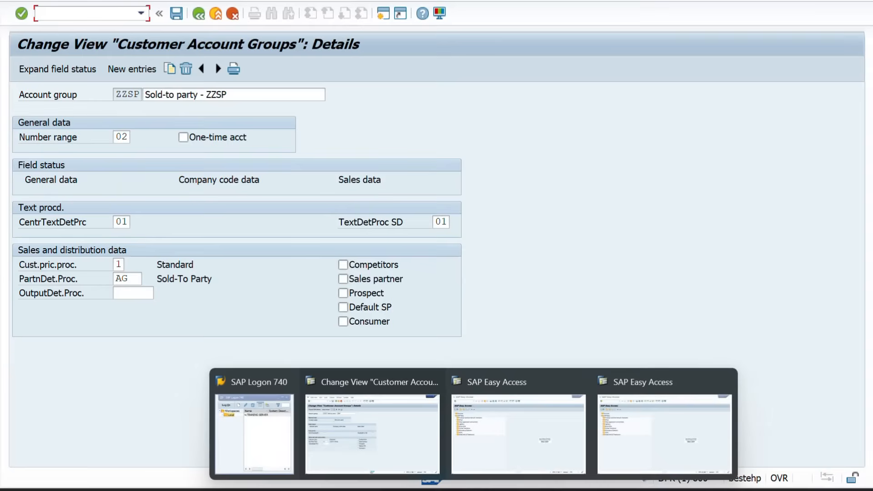
pyautogui.click(503, 424)
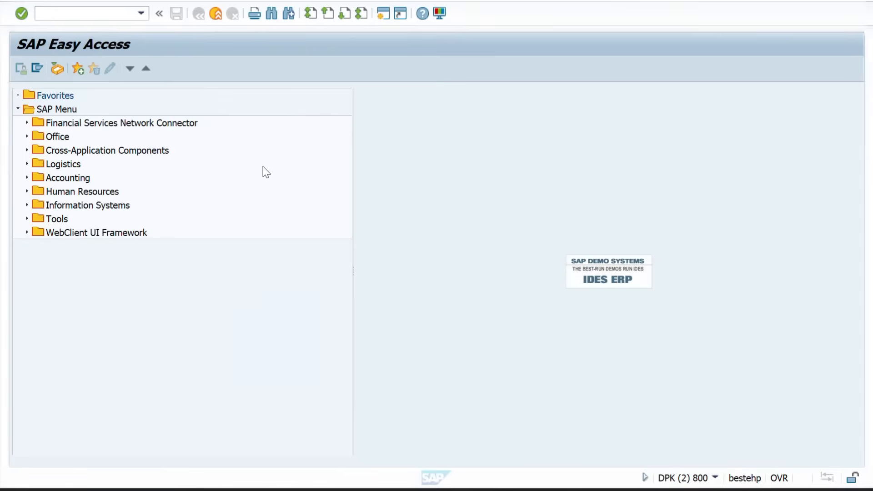
# Highlight the three-line SPRO path under Number Range in the Word notes in yellow
pyautogui.hotkey('alt', 'Tab')
pyautogui.hotkey('alt', 'Tab')
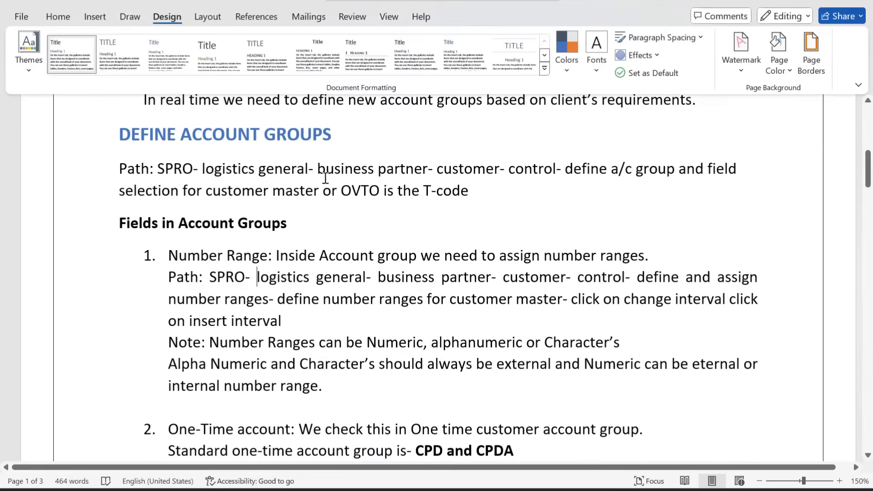
pyautogui.scroll(-1, 349, 269)
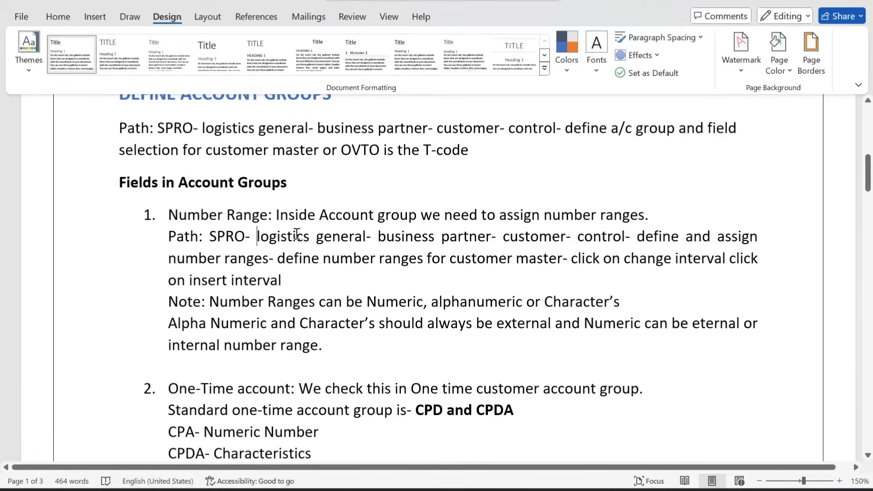
pyautogui.moveTo(169, 237); pyautogui.dragTo(291, 277)
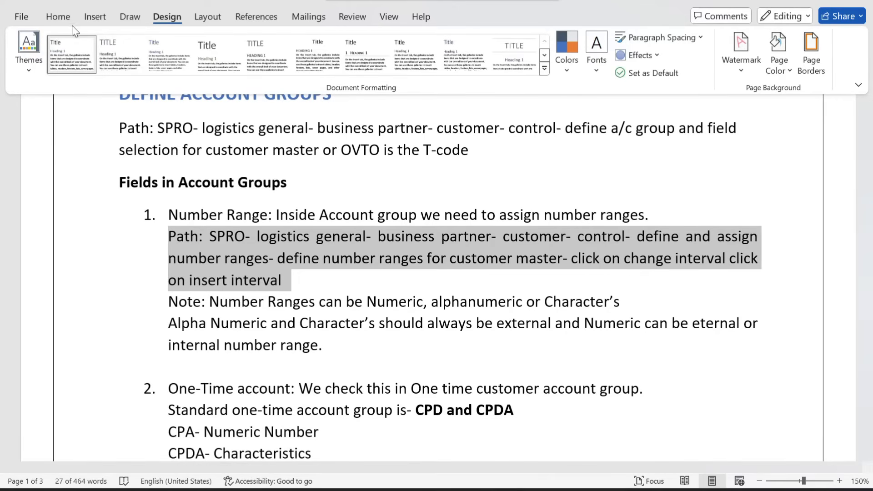
pyautogui.click(59, 21)
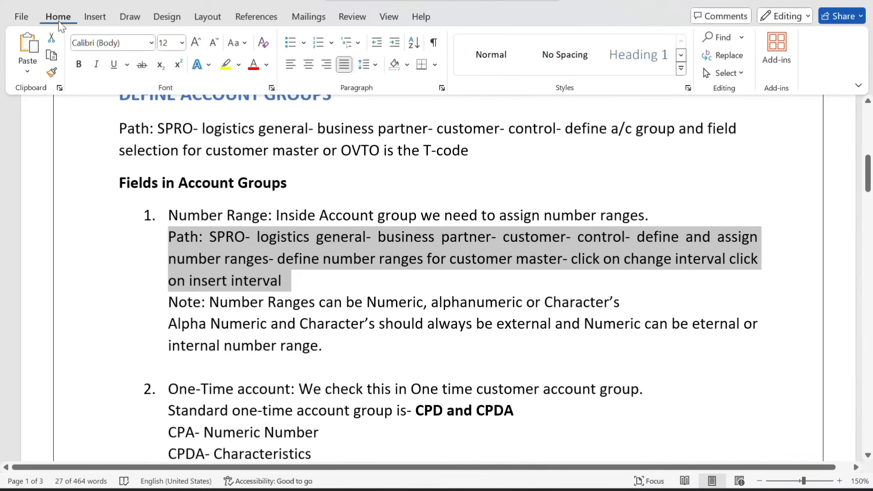
pyautogui.click(225, 66)
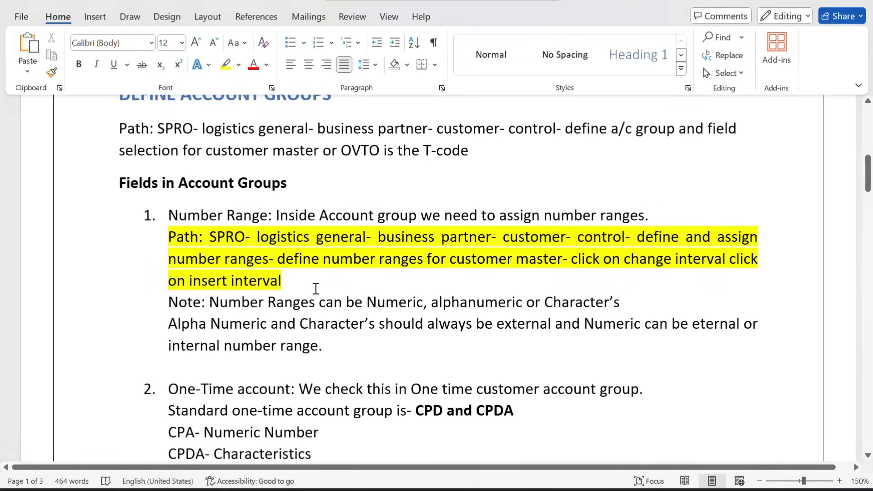
pyautogui.hotkey('alt', 'Tab')
pyautogui.hotkey('alt', 'Tab')
pyautogui.hotkey('alt', 'Tab')
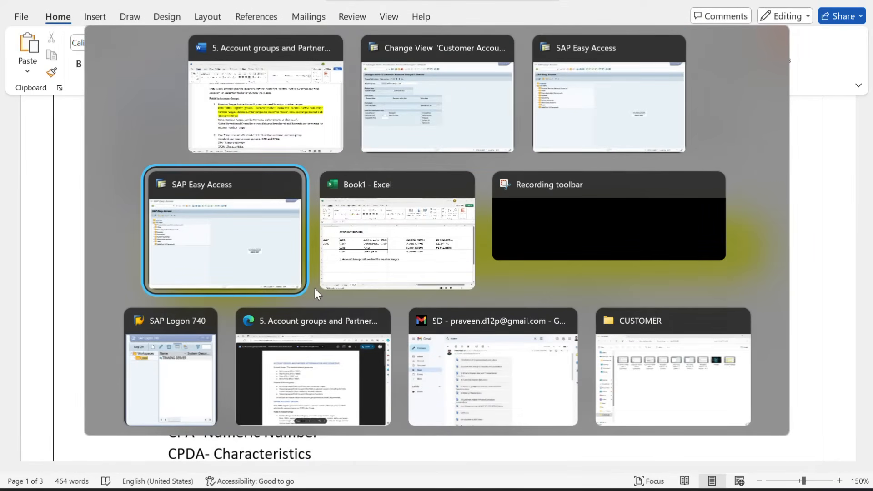
pyautogui.press('Up')
# Run the customer number range transaction SDN1, then return to the start screen
pyautogui.hotkey('alt', 'Tab')
pyautogui.hotkey('alt', 'Tab')
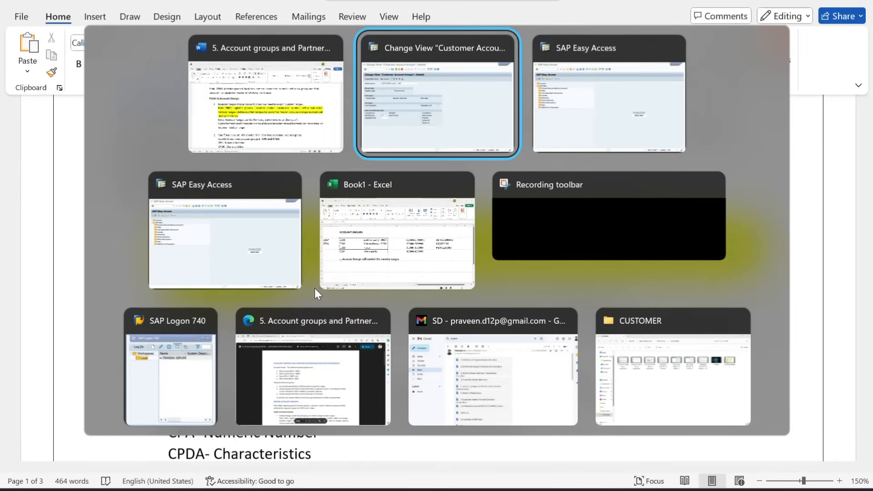
pyautogui.write('S')
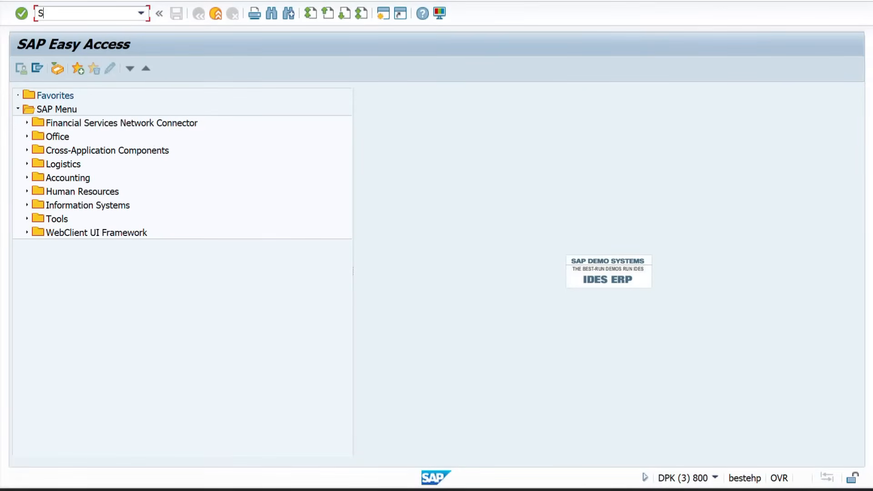
pyautogui.write('DN1')
pyautogui.press('Return')
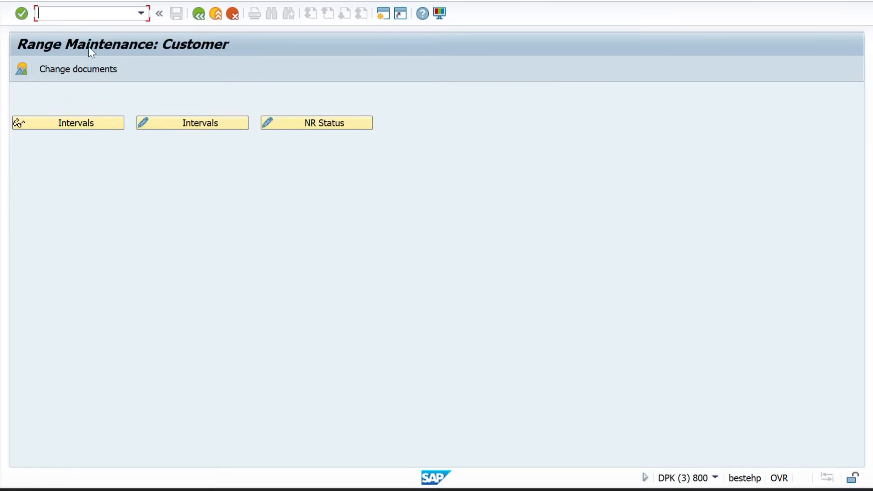
pyautogui.click(198, 14)
# Via SPRO, run Logistics - General > Business Partner > Customers > Control > Define and Assign Customer Number Ranges
pyautogui.click(89, 14)
pyautogui.write('S')
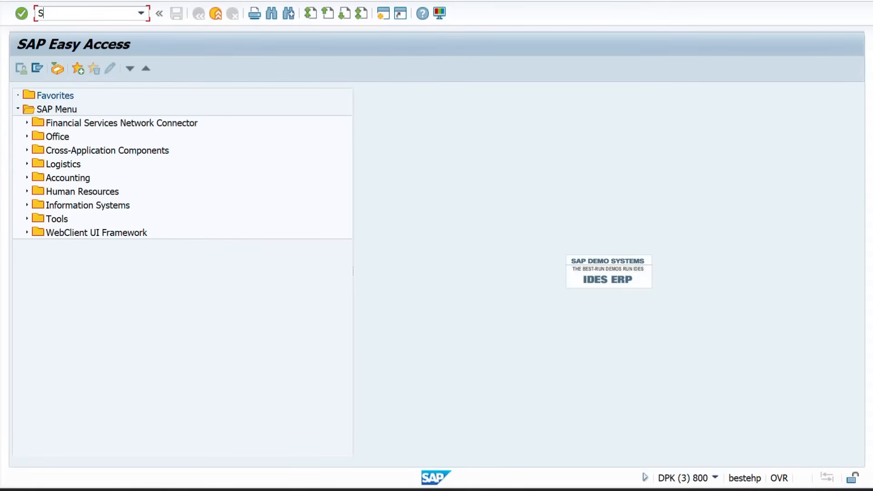
pyautogui.write('PRO')
pyautogui.press('Return')
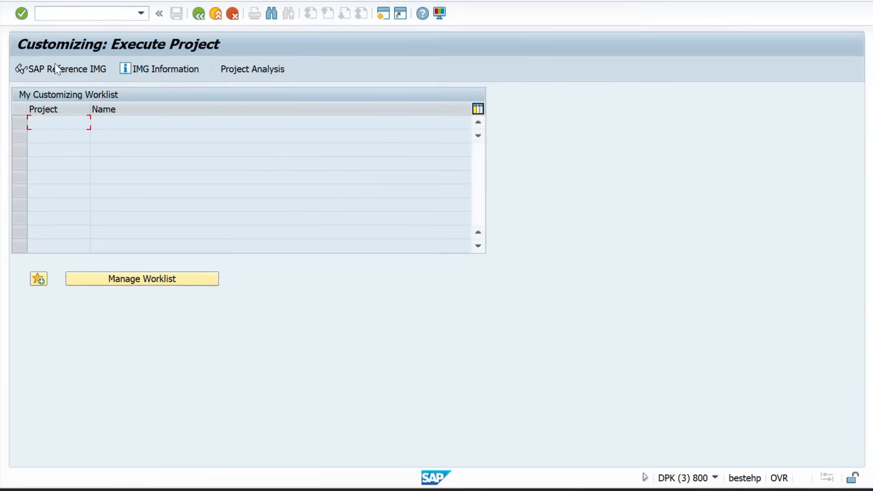
pyautogui.click(51, 68)
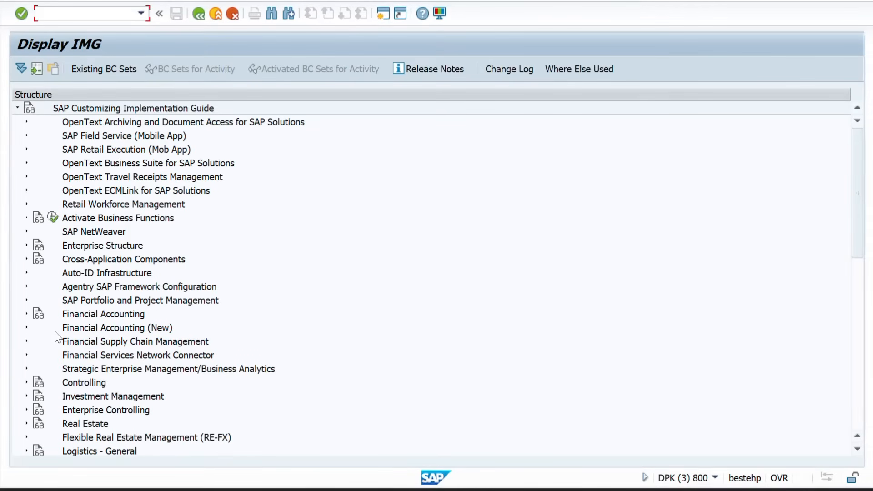
pyautogui.scroll(-2, 53, 338)
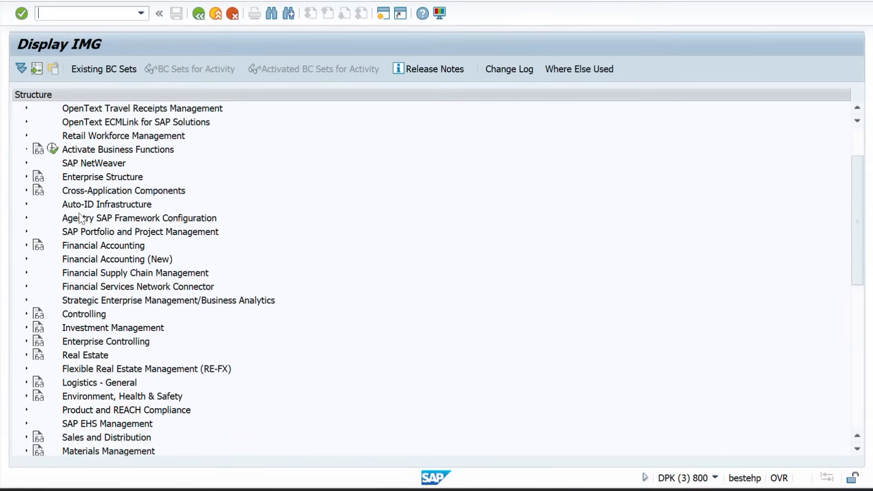
pyautogui.scroll(-2, 86, 263)
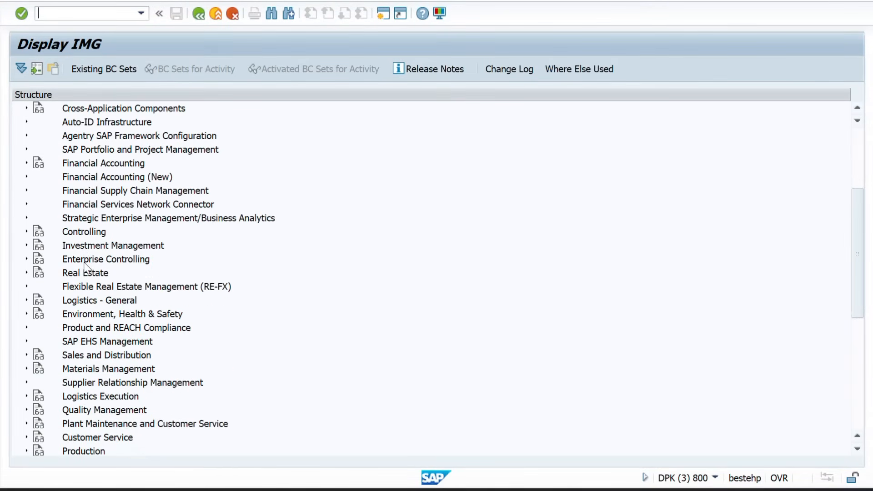
pyautogui.click(26, 301)
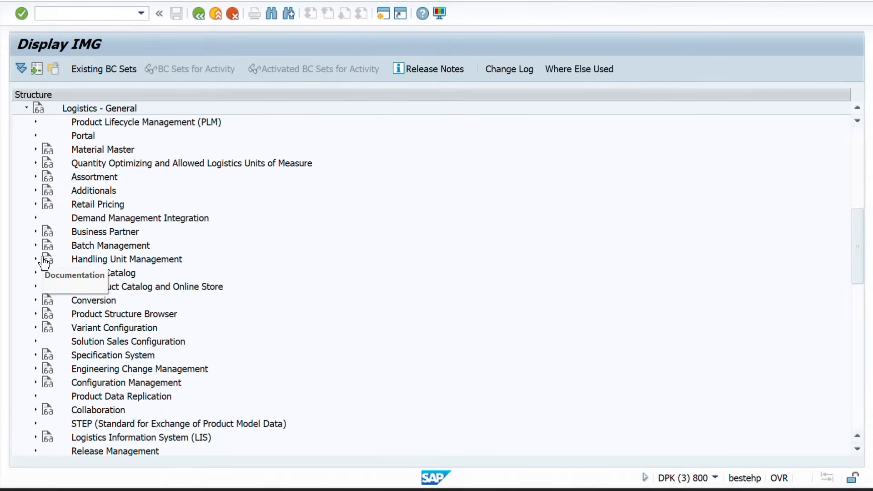
pyautogui.click(37, 231)
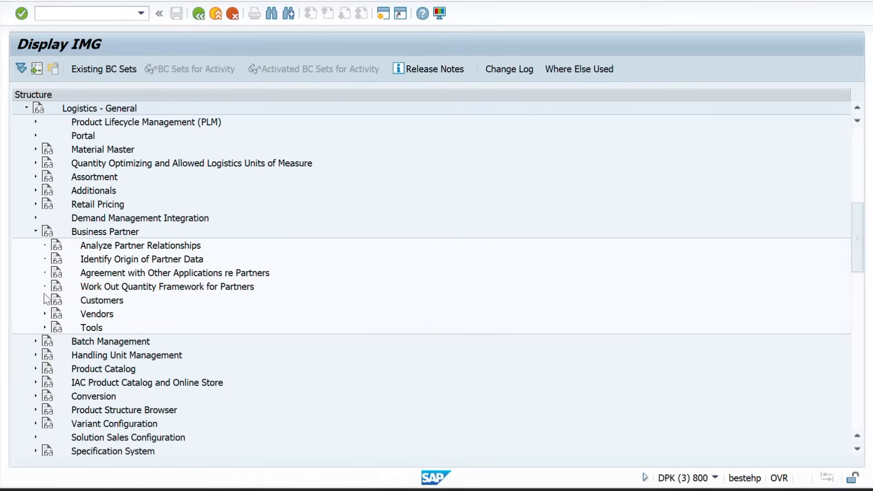
pyautogui.click(45, 300)
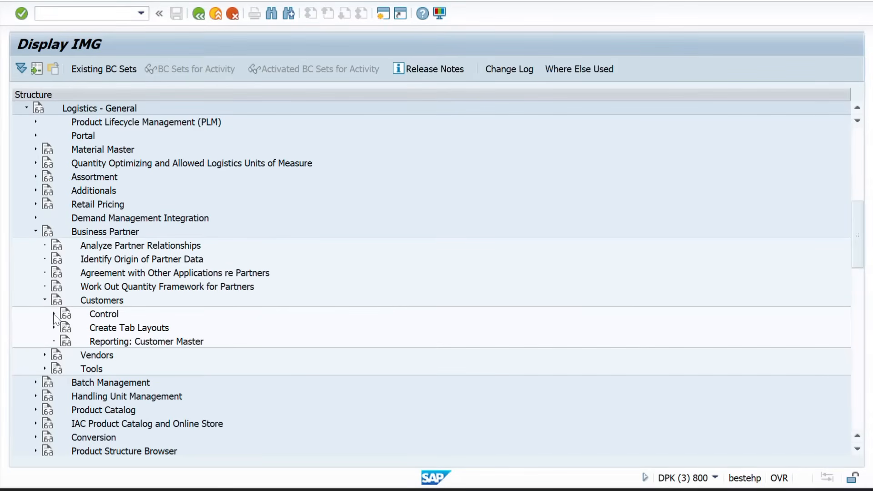
pyautogui.click(54, 313)
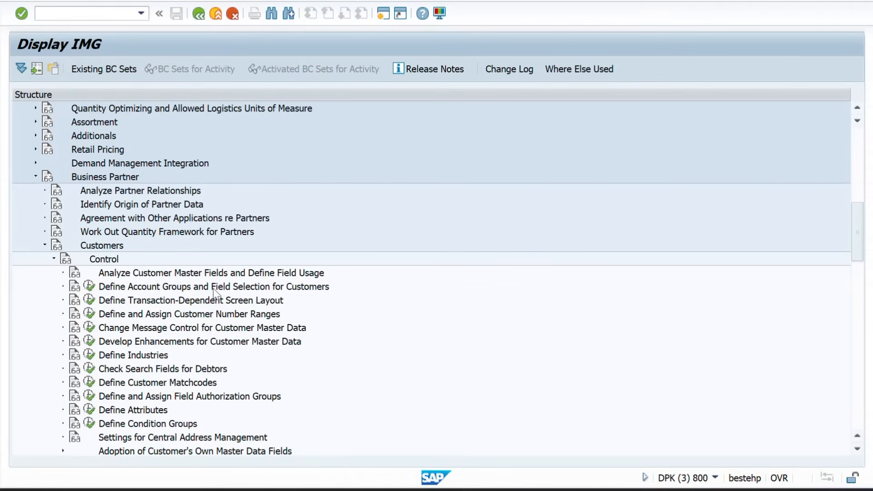
pyautogui.scroll(-2, 240, 294)
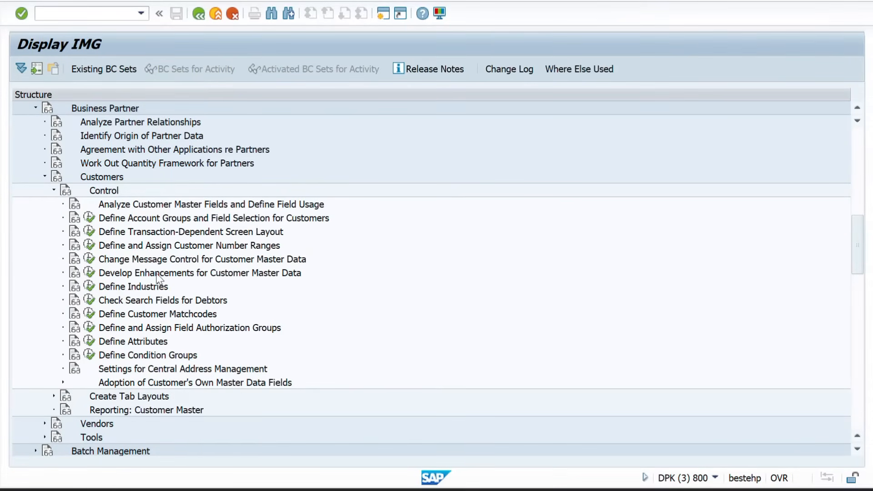
pyautogui.click(90, 246)
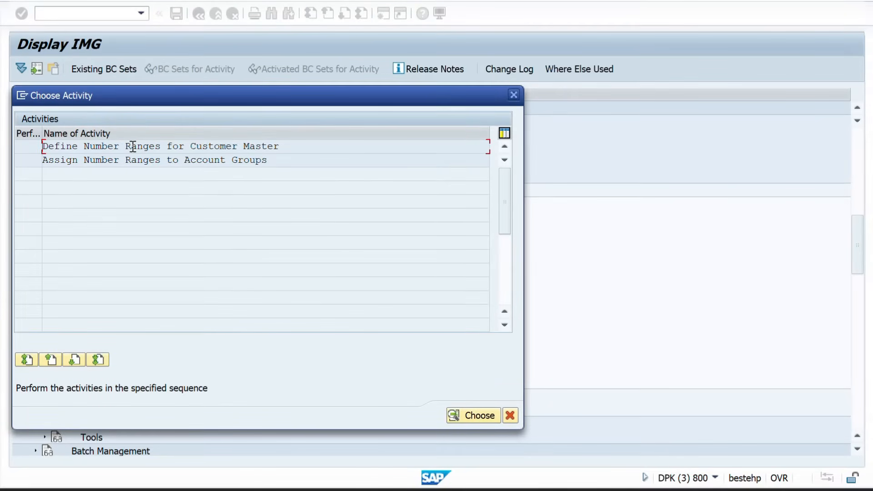
# Open Define Number Ranges for Customer Master and display the customer number intervals
pyautogui.doubleClick(133, 146)
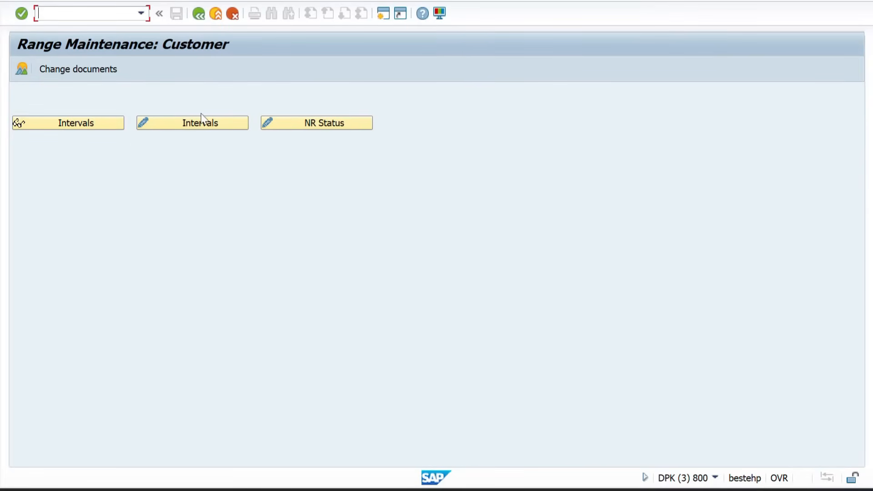
pyautogui.click(157, 126)
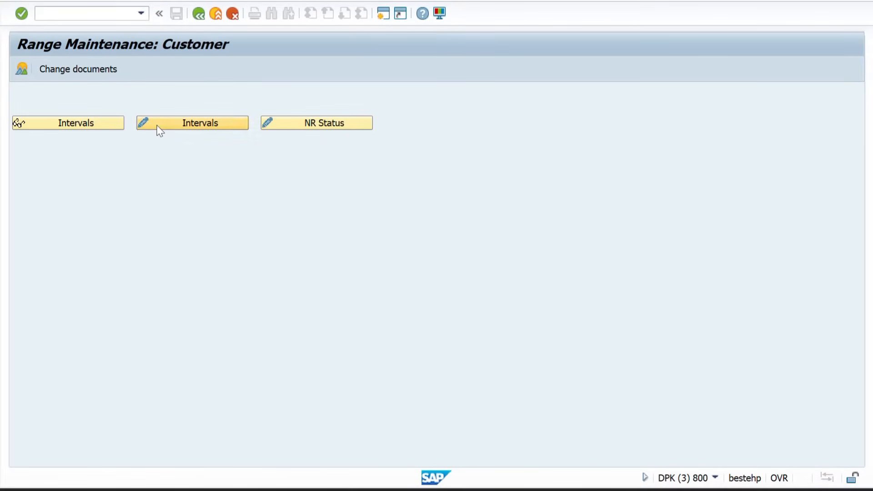
pyautogui.click(159, 130)
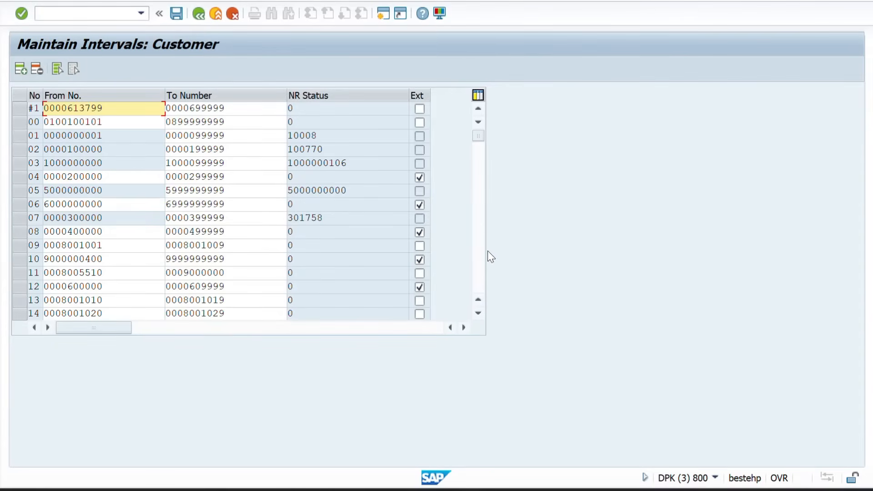
pyautogui.click(474, 225)
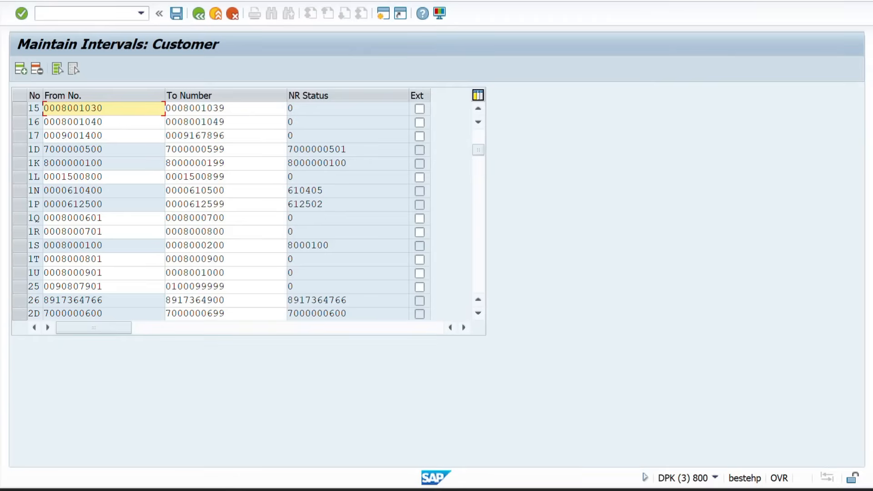
pyautogui.click(37, 0)
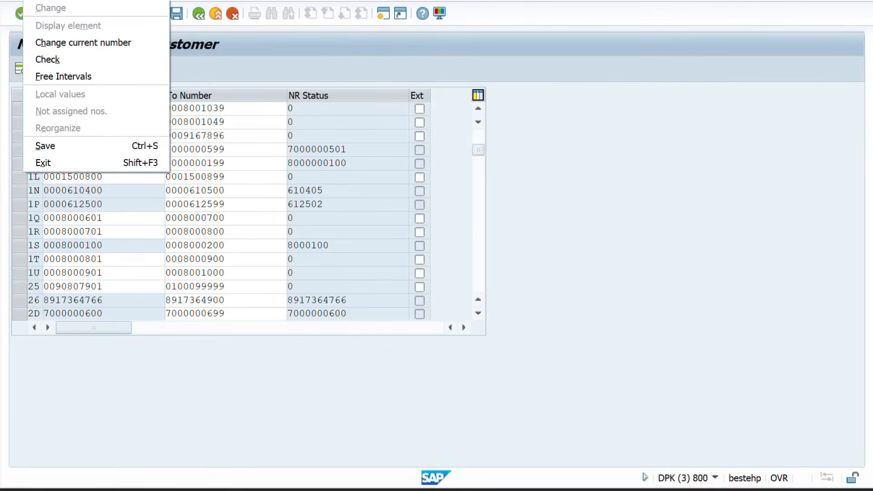
pyautogui.click(64, 80)
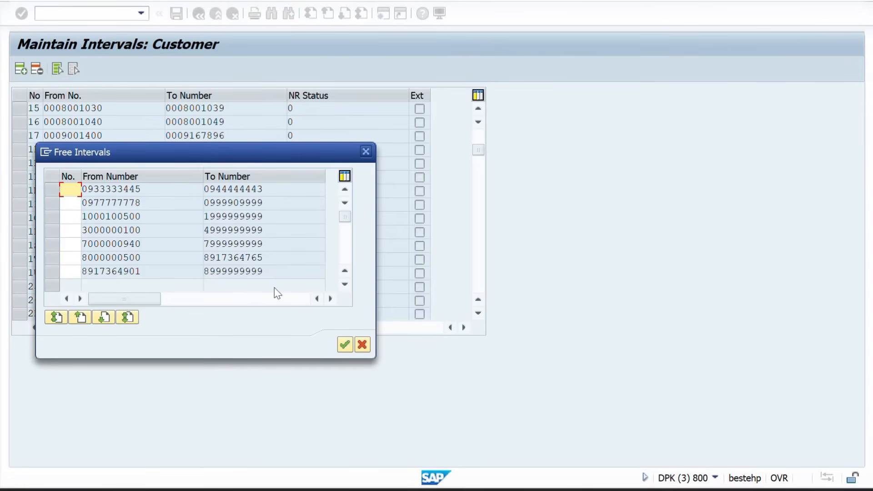
pyautogui.click(343, 286)
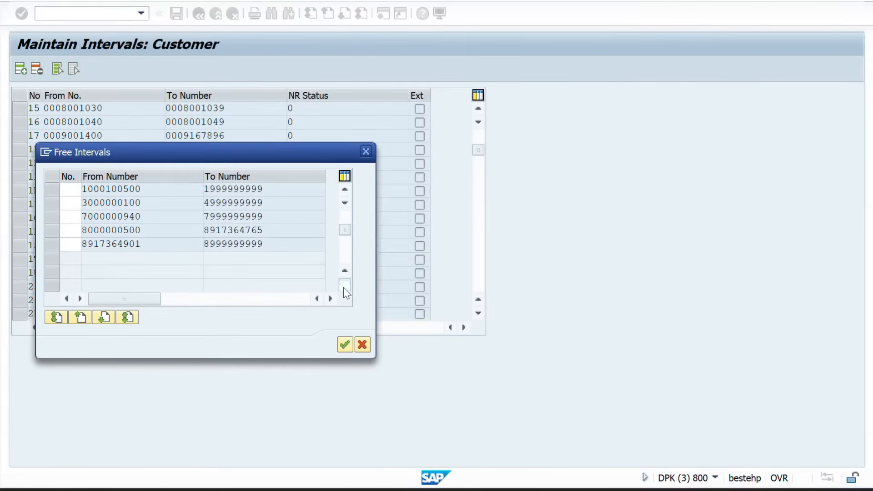
pyautogui.click(342, 286)
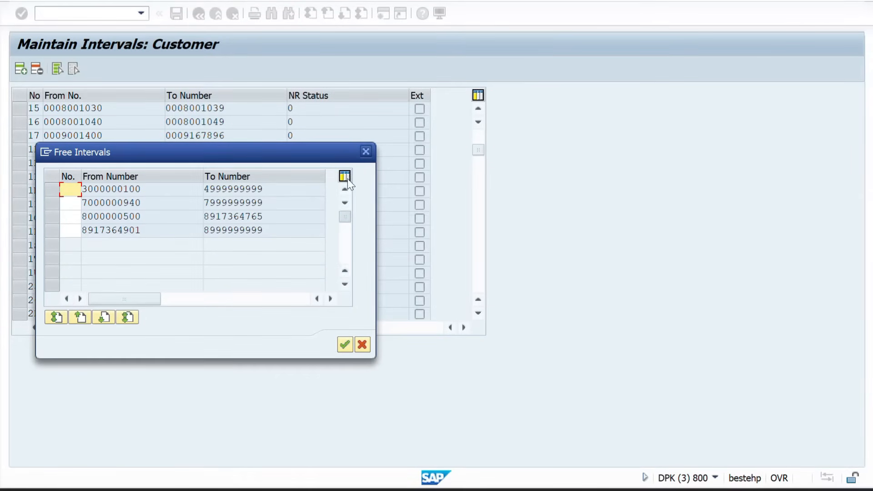
pyautogui.scroll(3, 348, 172)
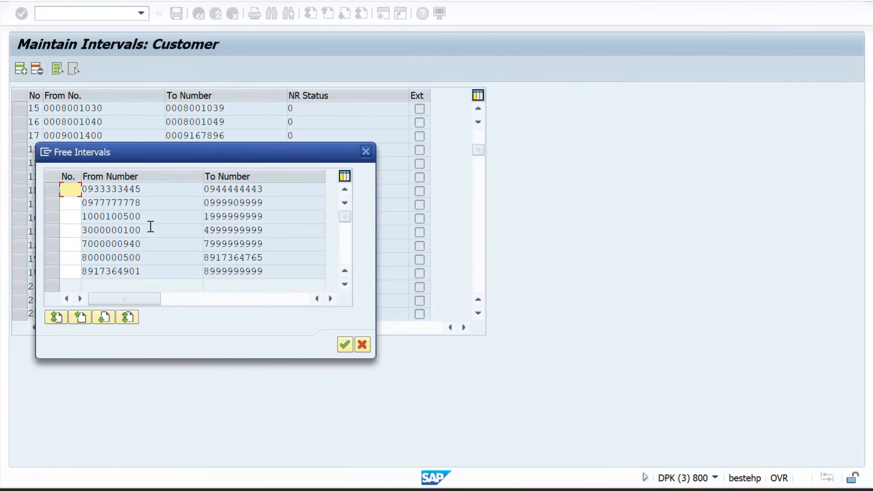
pyautogui.moveTo(150, 226); pyautogui.dragTo(83, 232)
pyautogui.hotkey('ctrl', 'c')
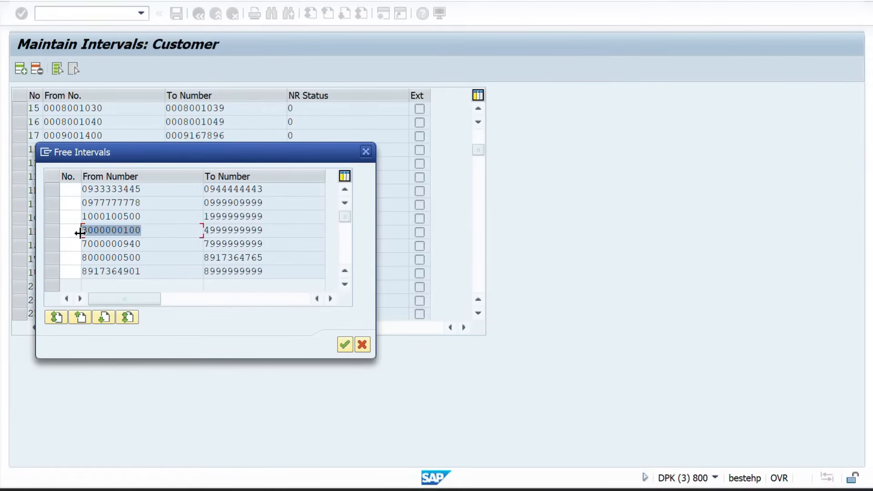
pyautogui.click(80, 232)
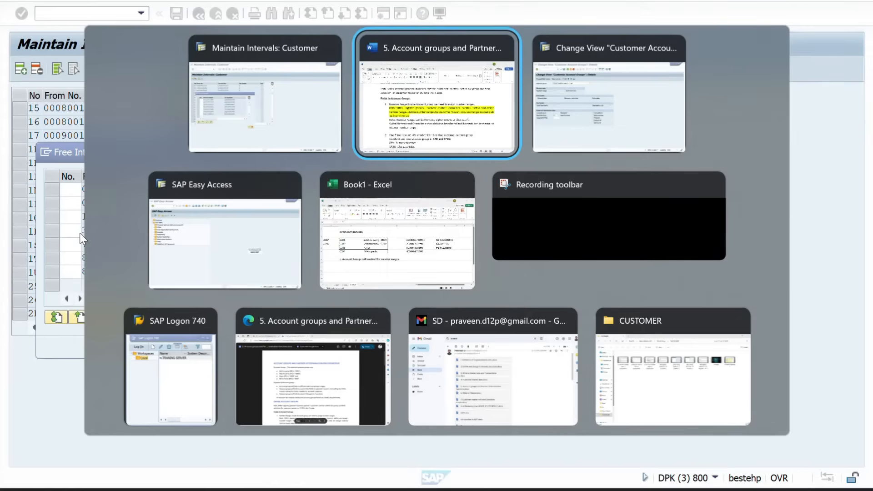
pyautogui.hotkey('alt', 'Tab')
pyautogui.hotkey('alt', 'Tab')
pyautogui.hotkey('alt', 'Tab')
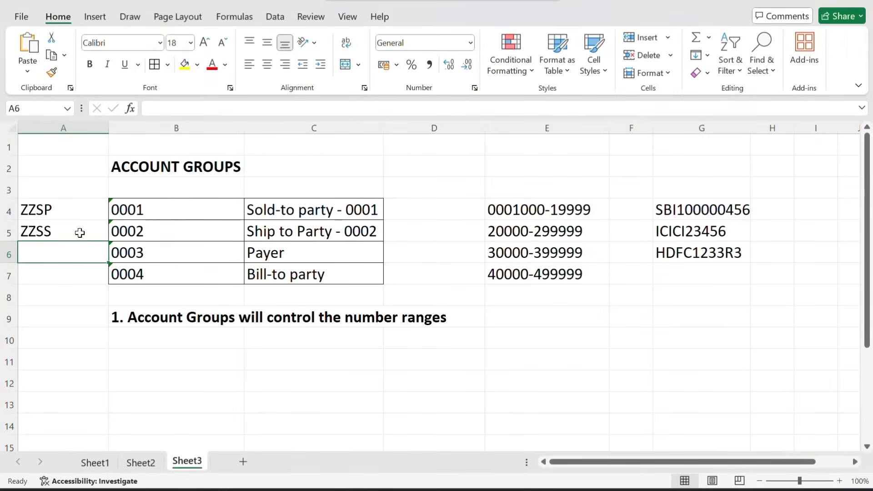
pyautogui.click(395, 205)
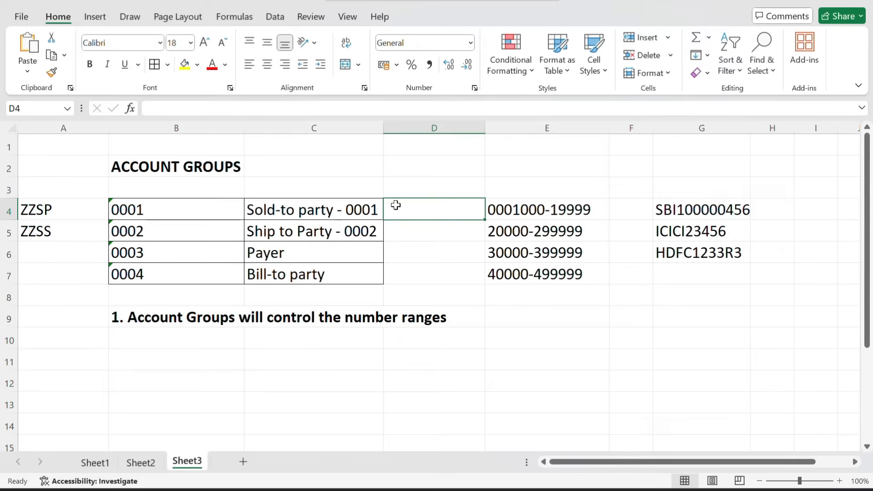
pyautogui.hotkey('ctrl', 'v')
pyautogui.click(532, 171)
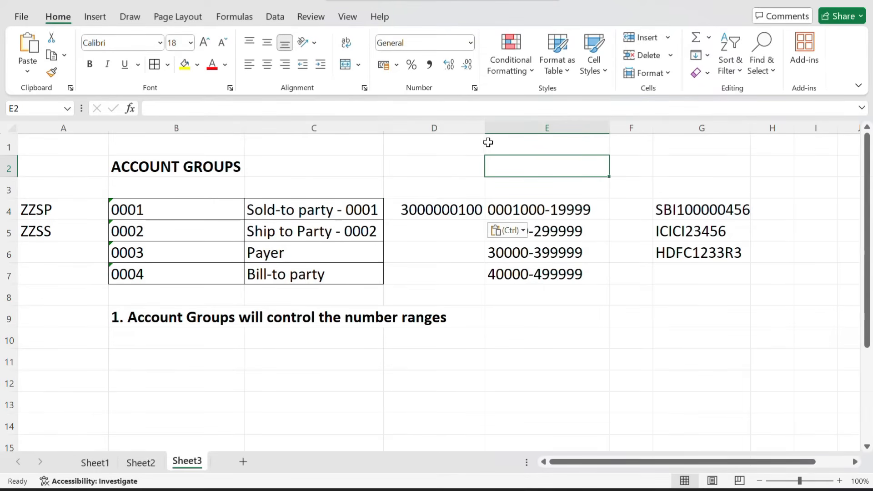
pyautogui.moveTo(485, 130); pyautogui.dragTo(584, 132)
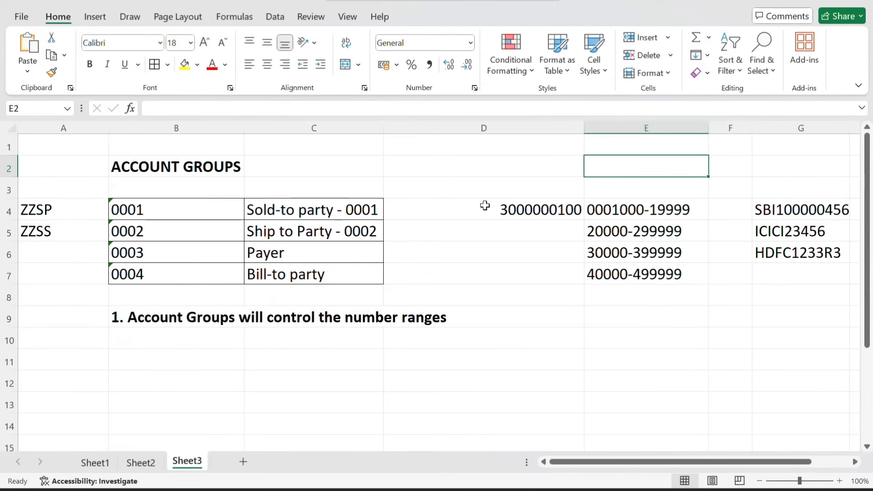
pyautogui.click(469, 126)
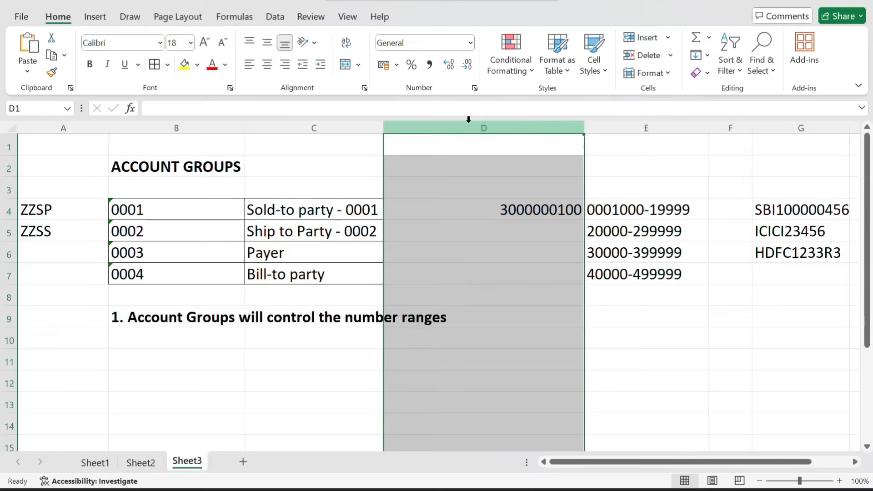
pyautogui.click(249, 67)
# Clear the old ranges in E4:G8 and add a dash after D4's number
pyautogui.click(574, 215)
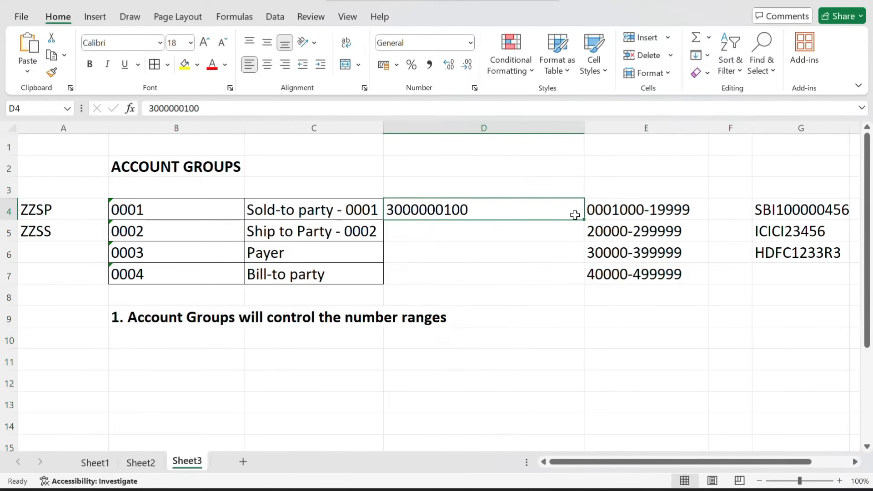
pyautogui.moveTo(643, 202); pyautogui.dragTo(788, 295)
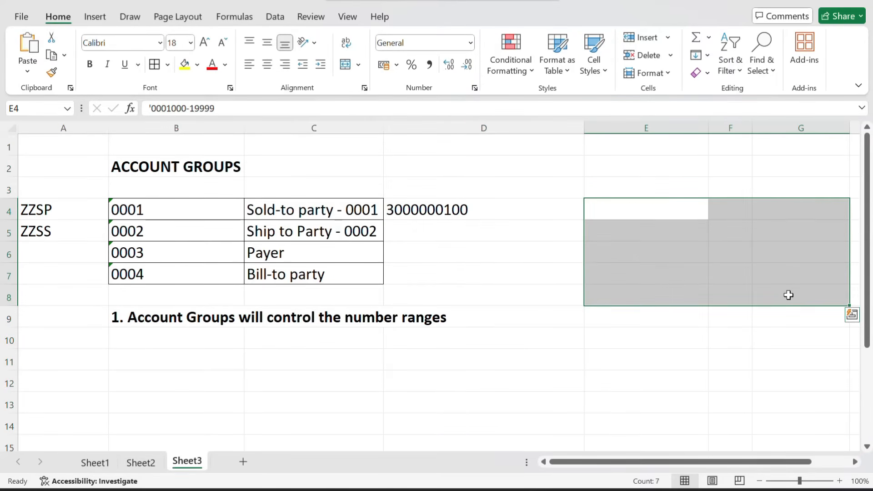
pyautogui.click(503, 209)
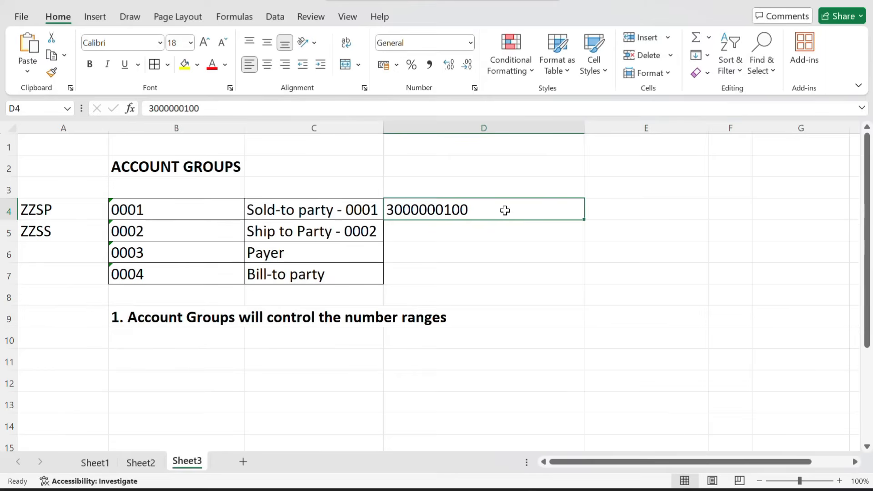
pyautogui.doubleClick(505, 211)
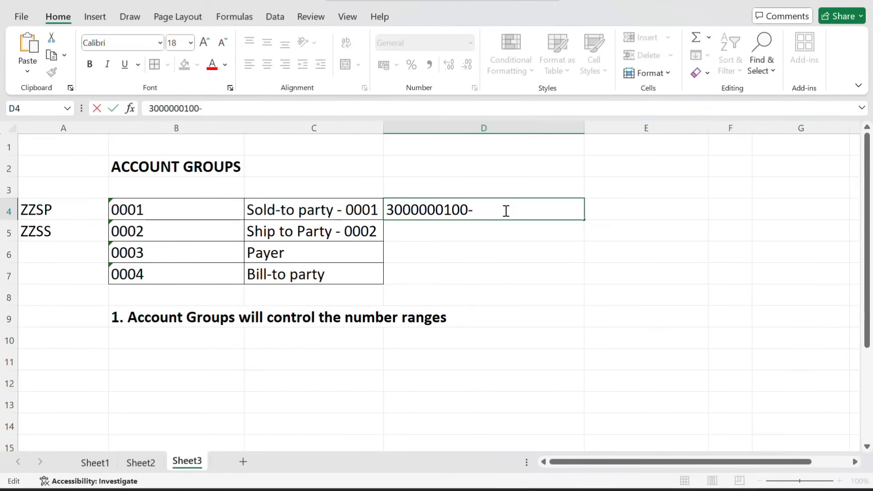
pyautogui.press('Return')
pyautogui.hotkey('alt', 'Tab')
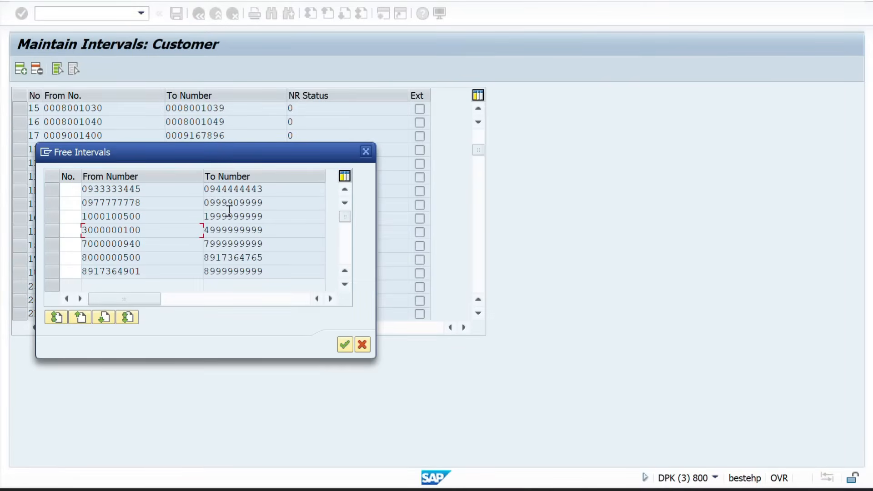
pyautogui.moveTo(282, 229); pyautogui.dragTo(197, 230)
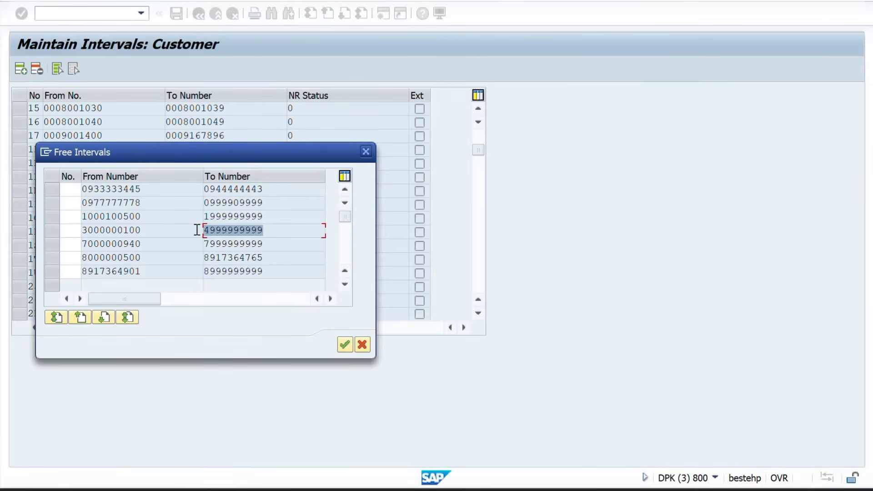
pyautogui.click(196, 230)
pyautogui.hotkey('alt', 'Tab')
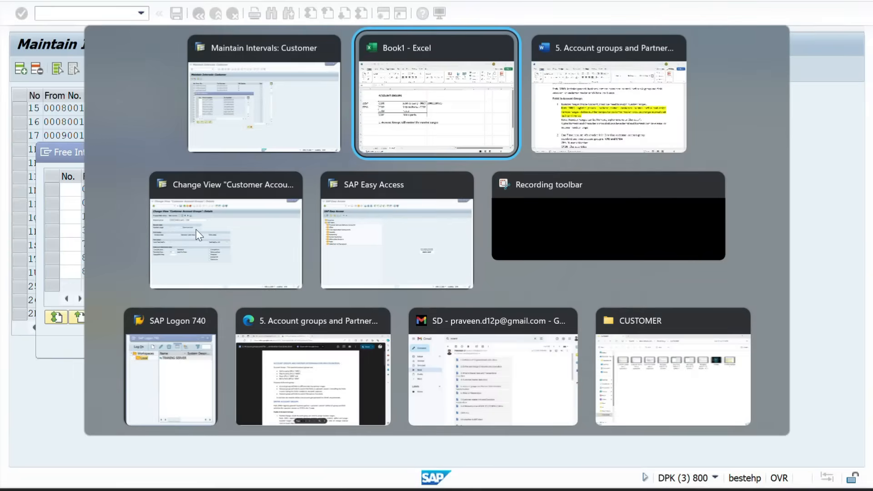
pyautogui.hotkey('alt', 'Tab')
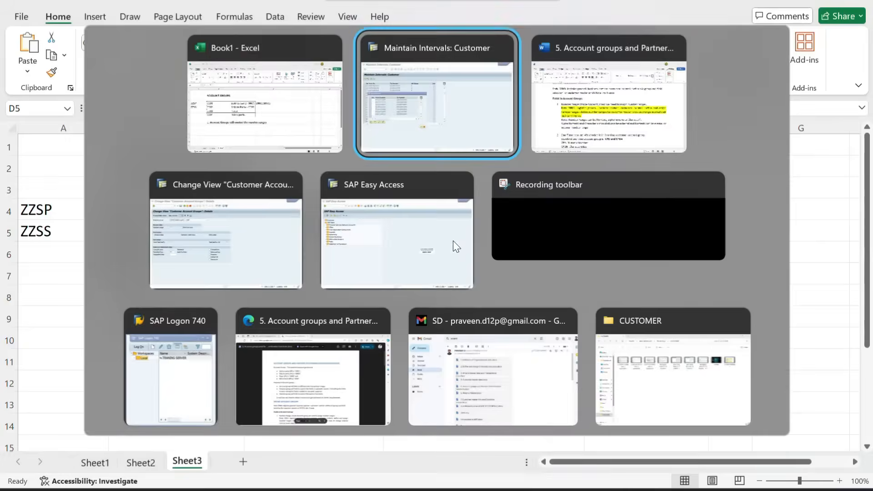
pyautogui.hotkey('alt', 'Tab')
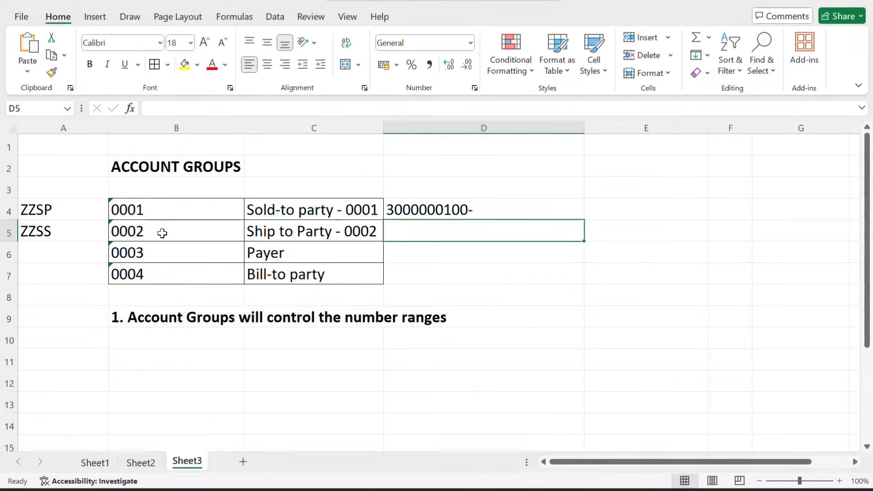
pyautogui.click(481, 205)
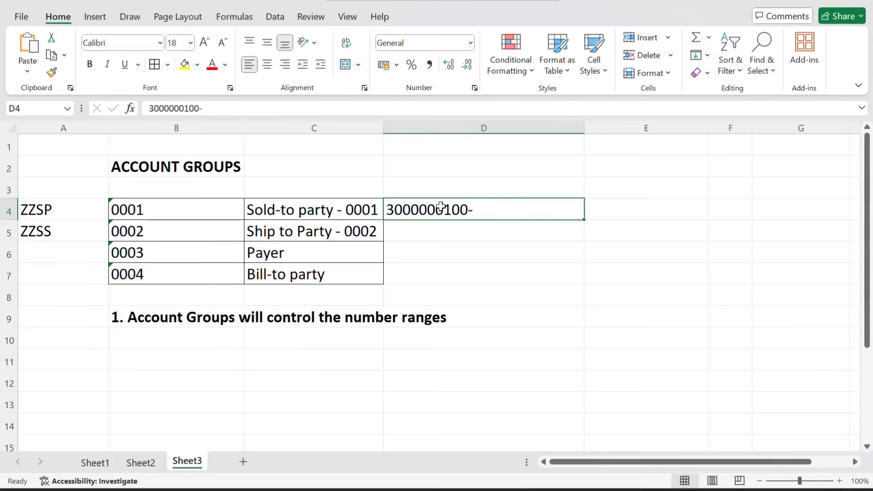
pyautogui.doubleClick(459, 208)
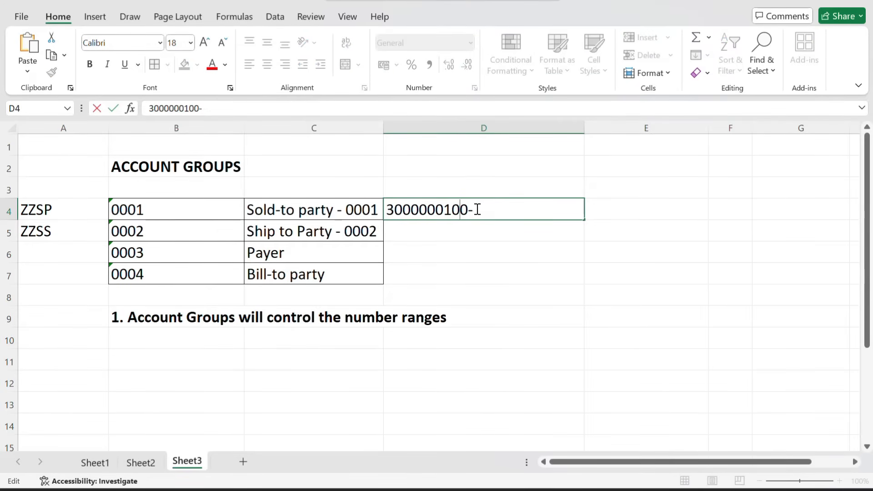
pyautogui.moveTo(471, 212); pyautogui.dragTo(387, 218)
pyautogui.hotkey('ctrl', 'c')
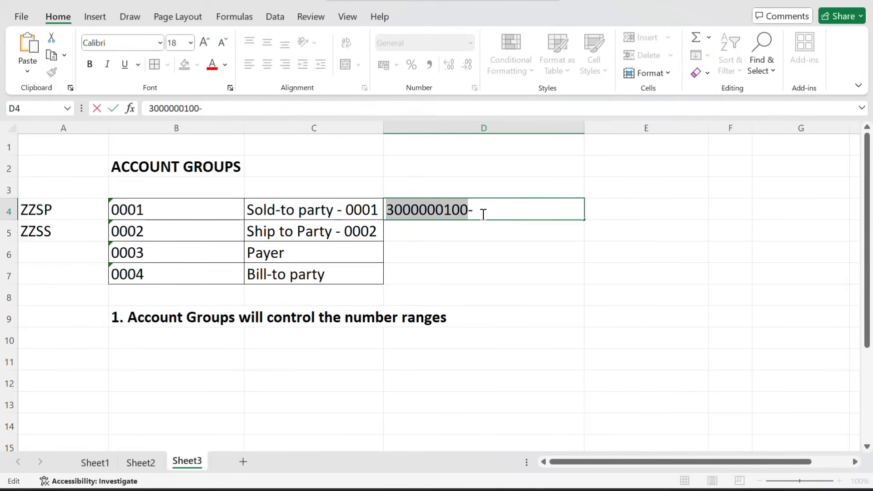
pyautogui.click(483, 213)
pyautogui.hotkey('ctrl', 'v')
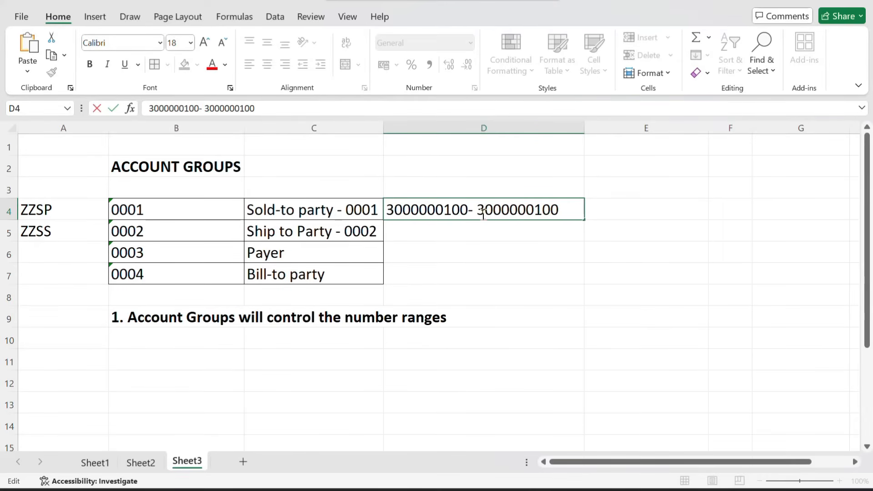
pyautogui.click(483, 214)
pyautogui.press('BackSpace')
pyautogui.write('2')
pyautogui.press('Return')
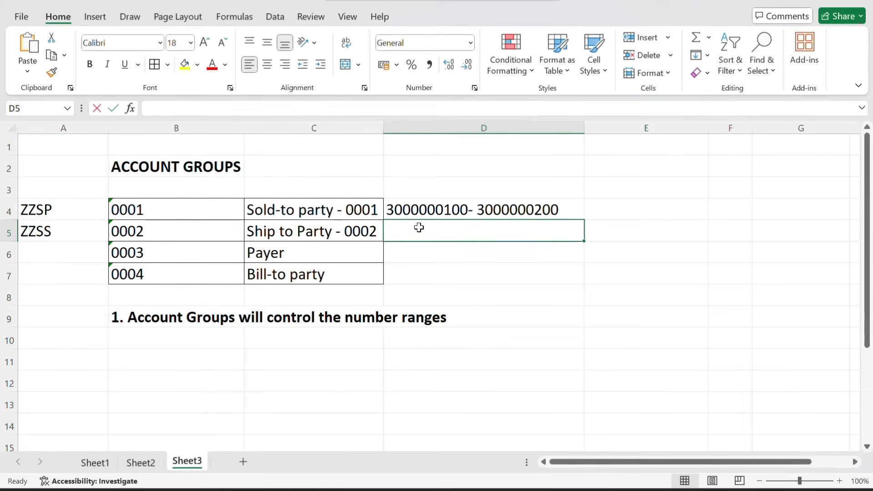
pyautogui.doubleClick(418, 227)
pyautogui.hotkey('ctrl', 'v')
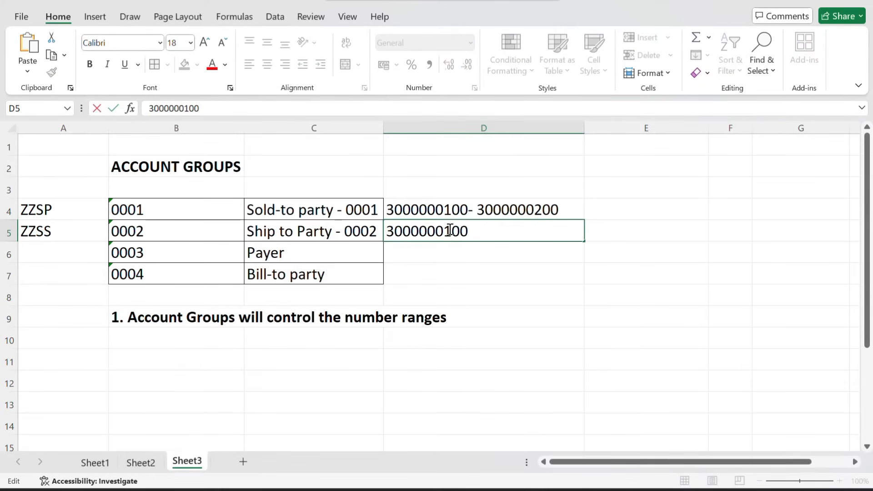
pyautogui.press('BackSpace')
pyautogui.doubleClick(569, 209)
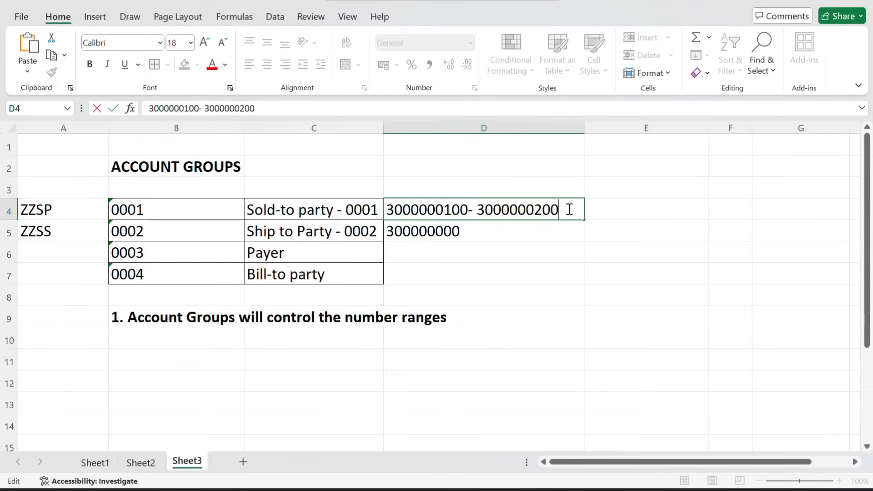
pyautogui.press('BackSpace')
pyautogui.press('BackSpace')
pyautogui.write('99')
pyautogui.click(470, 225)
pyautogui.doubleClick(467, 228)
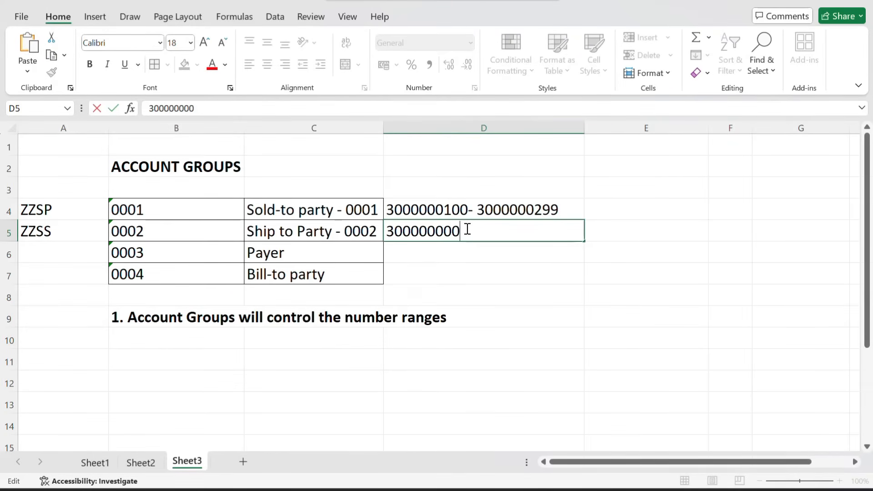
pyautogui.press('BackSpace')
pyautogui.press('BackSpace')
pyautogui.press('BackSpace')
pyautogui.press('BackSpace')
pyautogui.press('BackSpace')
pyautogui.press('BackSpace')
pyautogui.press('BackSpace')
pyautogui.press('BackSpace')
pyautogui.press('BackSpace')
pyautogui.write('3000000100')
pyautogui.click(450, 231)
pyautogui.press('BackSpace')
pyautogui.write('3')
pyautogui.press('BackSpace')
pyautogui.press('BackSpace')
pyautogui.press('BackSpace')
pyautogui.press('BackSpace')
pyautogui.press('BackSpace')
pyautogui.press('BackSpace')
pyautogui.press('BackSpace')
pyautogui.press('BackSpace')
pyautogui.press('BackSpace')
pyautogui.hotkey('ctrl', 'v')
pyautogui.click(451, 233)
pyautogui.press('BackSpace')
pyautogui.write('300-')
pyautogui.hotkey('ctrl', 'v')
pyautogui.press('BackSpace')
pyautogui.press('BackSpace')
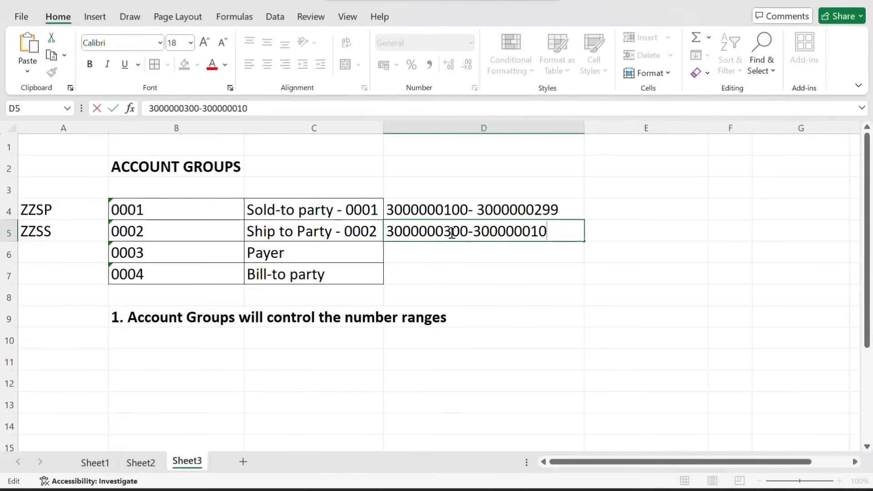
pyautogui.press('BackSpace')
pyautogui.write('399')
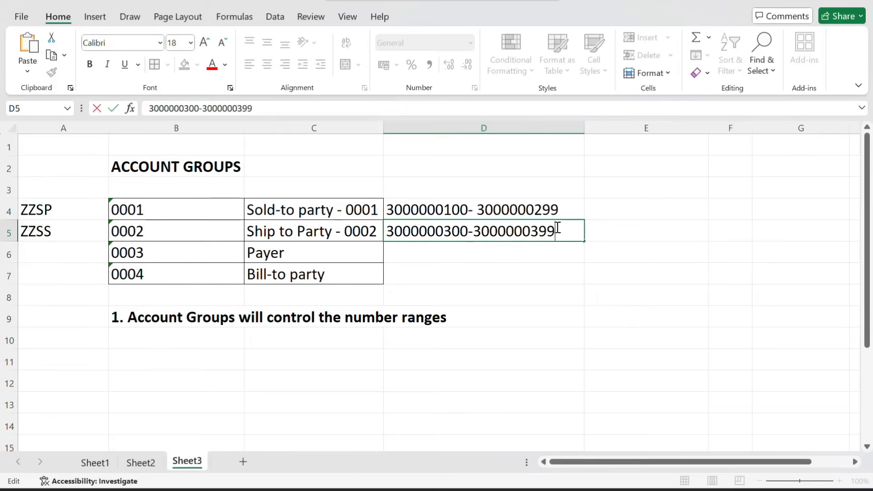
pyautogui.click(392, 251)
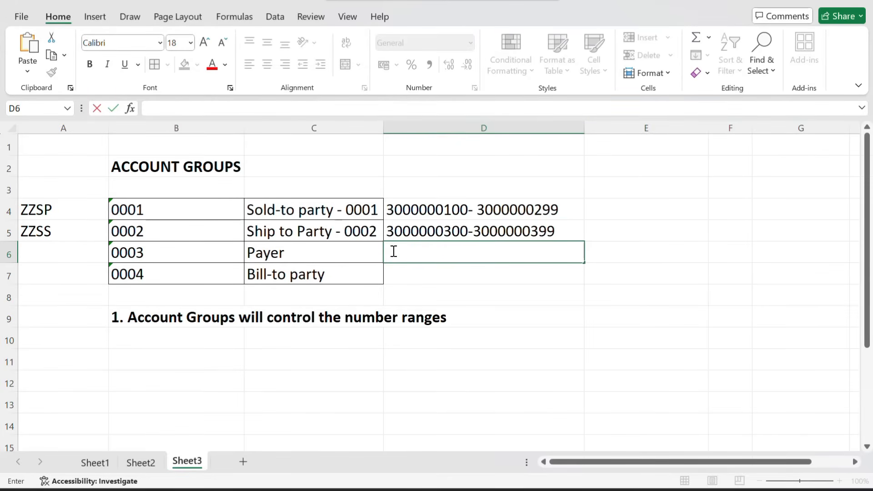
pyautogui.hotkey('ctrl', 'v')
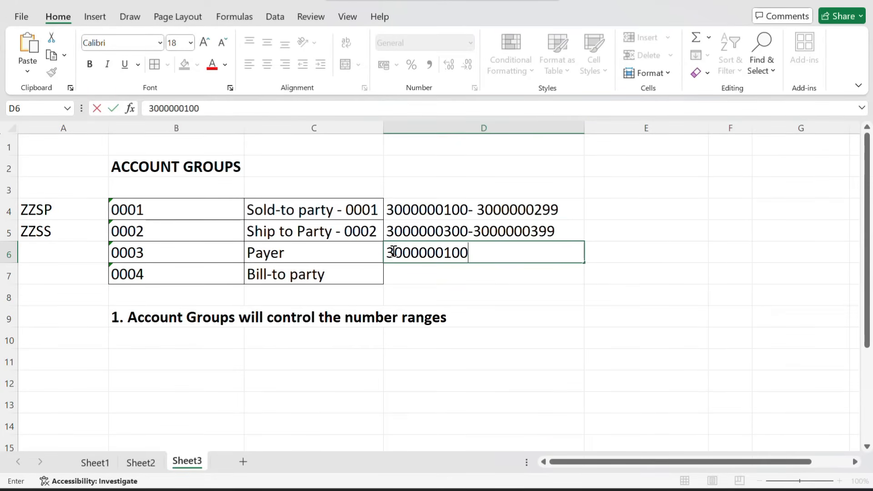
pyautogui.click(453, 252)
pyautogui.press('BackSpace')
pyautogui.write('400-')
pyautogui.hotkey('ctrl', 'v')
pyautogui.press('BackSpace')
pyautogui.press('BackSpace')
pyautogui.press('BackSpace')
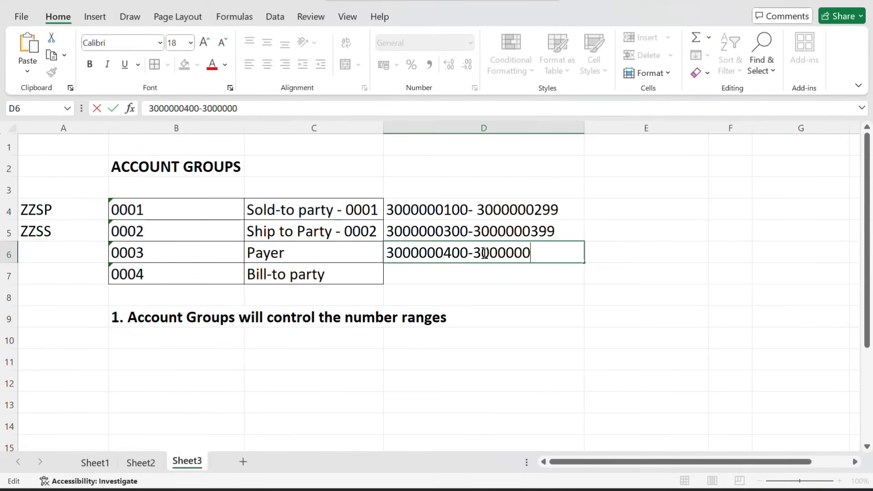
pyautogui.write('499')
pyautogui.click(397, 276)
pyautogui.hotkey('ctrl', 'v')
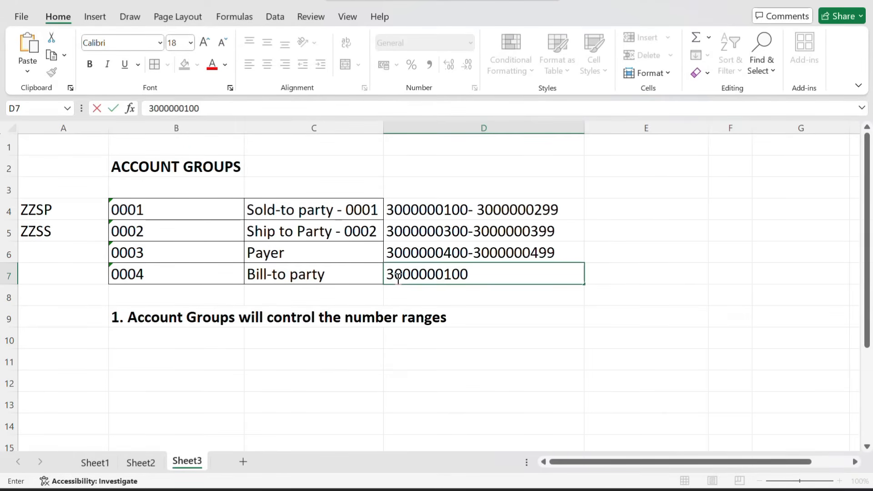
pyautogui.click(398, 277)
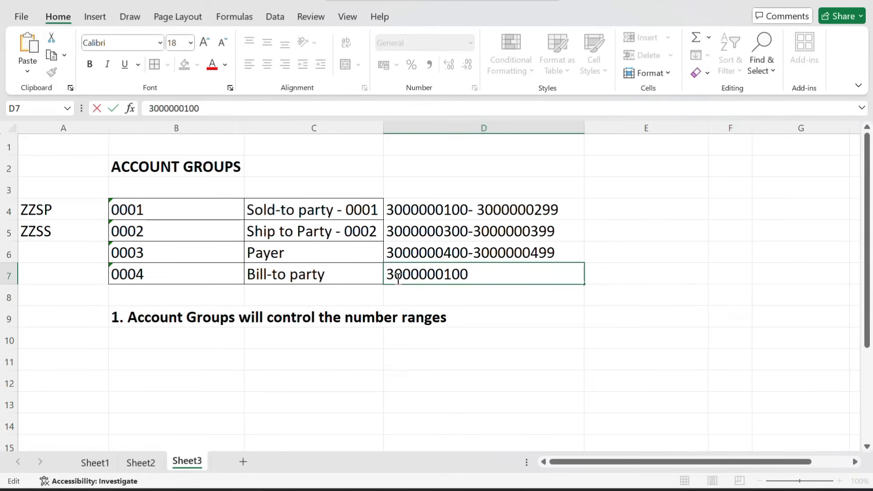
pyautogui.click(453, 276)
pyautogui.press('BackSpace')
pyautogui.write('500-')
pyautogui.hotkey('ctrl', 'v')
pyautogui.press('BackSpace')
pyautogui.press('BackSpace')
pyautogui.press('BackSpace')
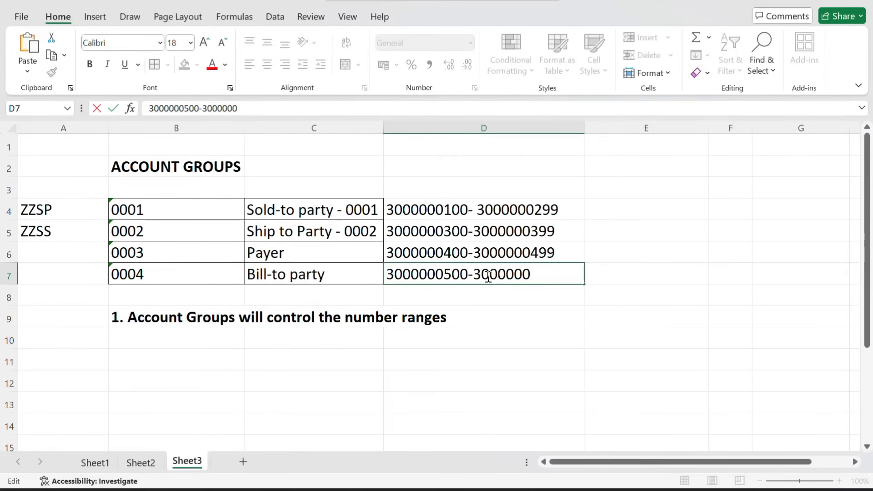
pyautogui.write('599')
pyautogui.press('Return')
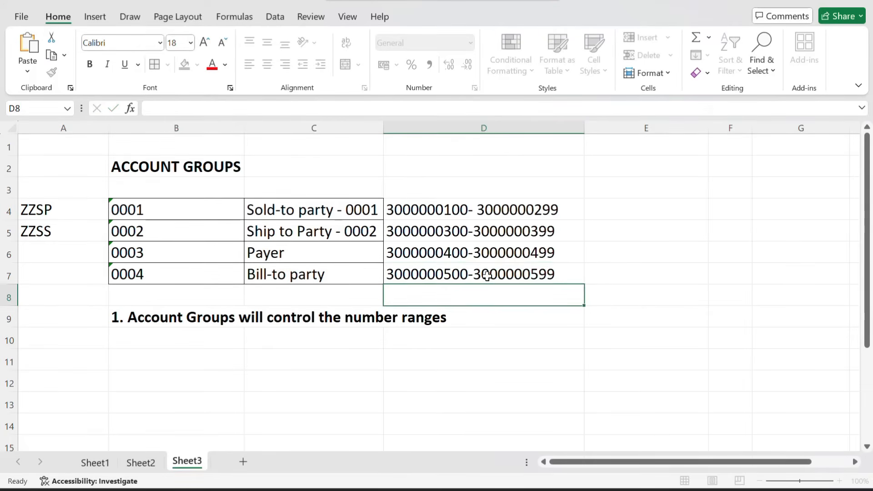
pyautogui.click(436, 269)
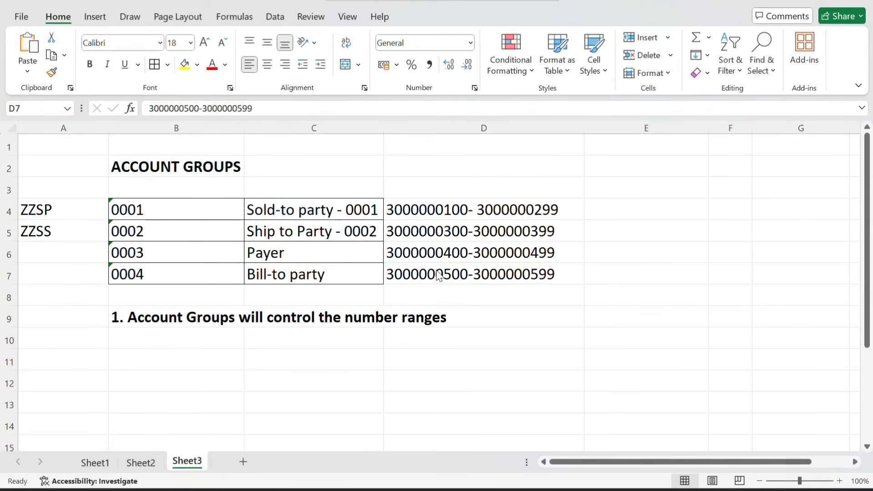
pyautogui.hotkey('alt', 'Tab')
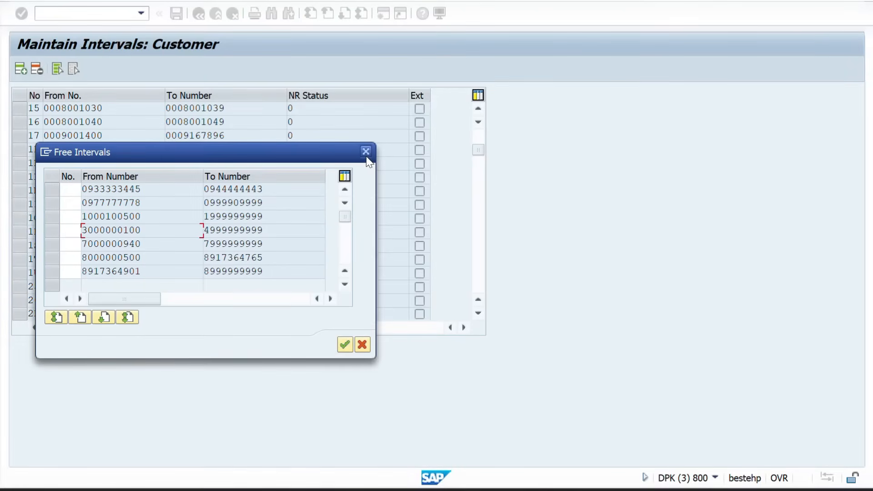
# Close the free intervals list, insert a new interval line and change its number to 2
pyautogui.click(366, 153)
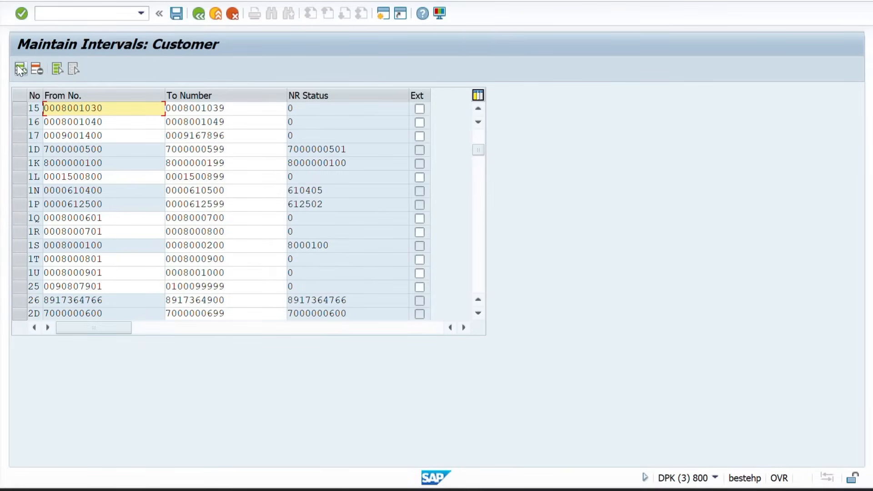
pyautogui.click(18, 67)
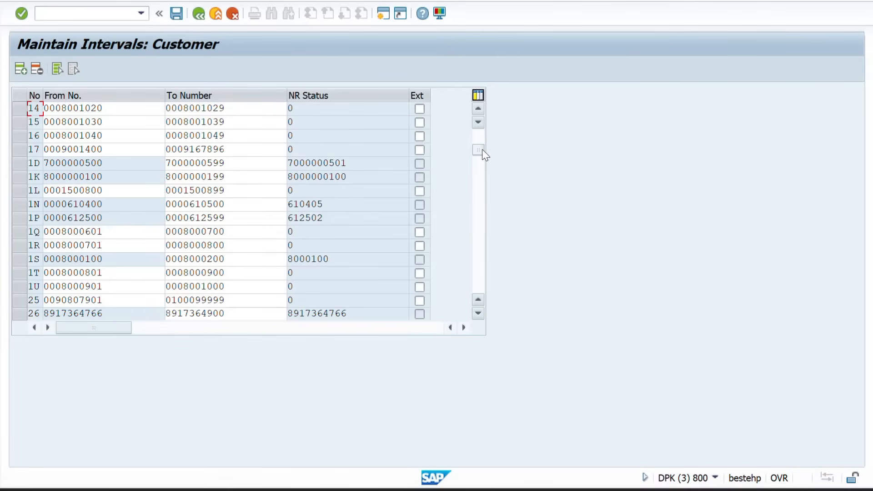
pyautogui.moveTo(481, 149); pyautogui.dragTo(479, 124)
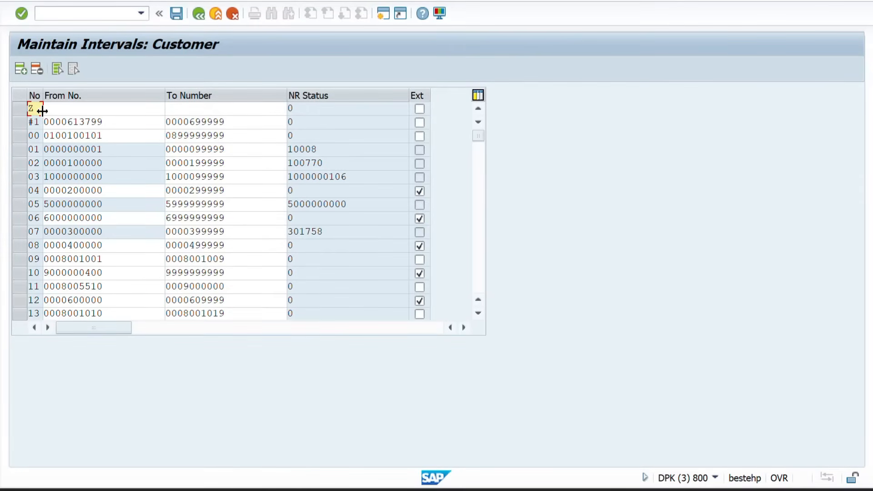
pyautogui.press('Return')
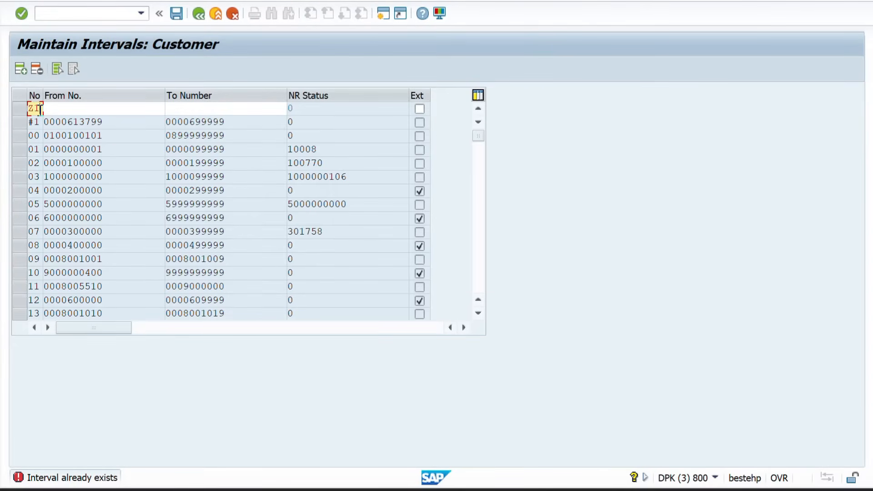
pyautogui.press('BackSpace')
pyautogui.write('2')
pyautogui.press('Return')
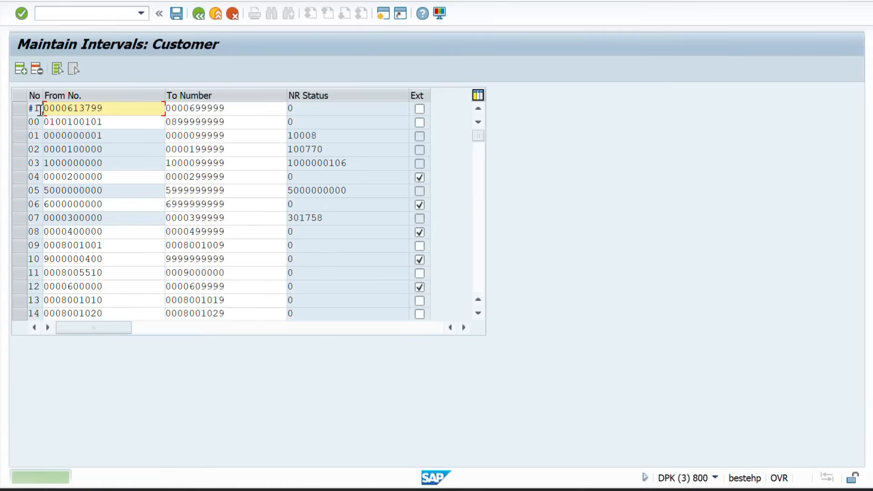
# Scroll down to interval ZP and clear its placeholder From number
pyautogui.click(478, 314)
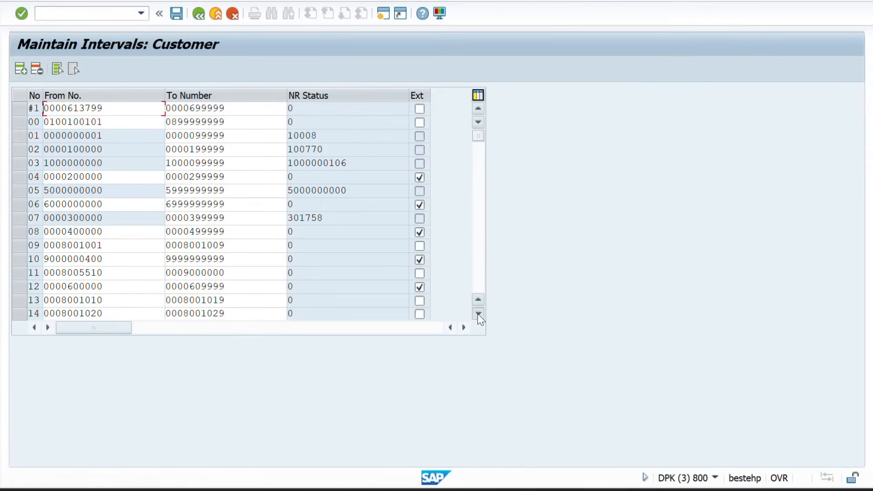
pyautogui.click(477, 314)
pyautogui.click(477, 314)
pyautogui.click(477, 313)
pyautogui.click(477, 314)
pyautogui.click(477, 314)
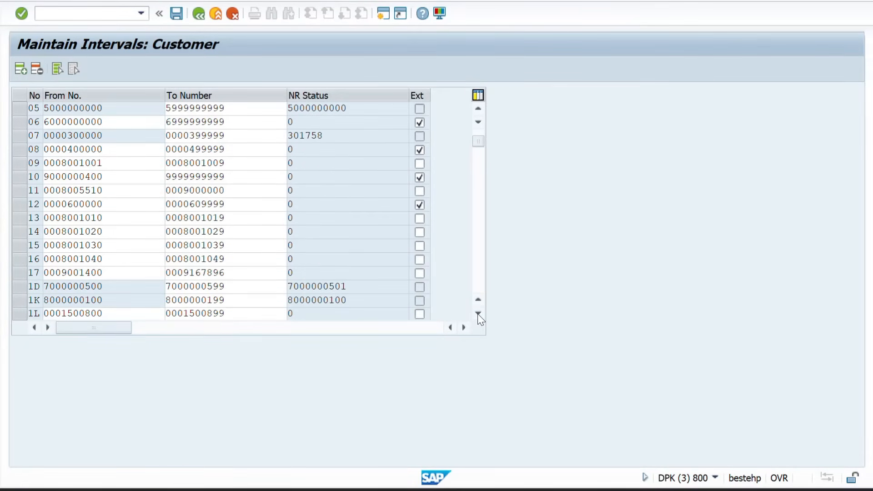
pyautogui.click(478, 314)
pyautogui.click(477, 313)
pyautogui.click(477, 314)
pyautogui.click(477, 313)
pyautogui.click(477, 314)
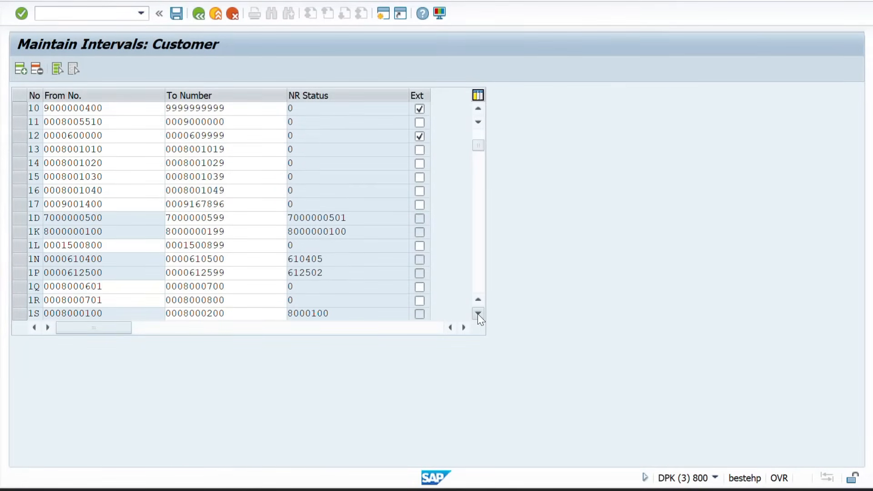
pyautogui.click(477, 314)
pyautogui.click(477, 313)
pyautogui.click(477, 314)
pyautogui.moveTo(476, 148); pyautogui.dragTo(476, 235)
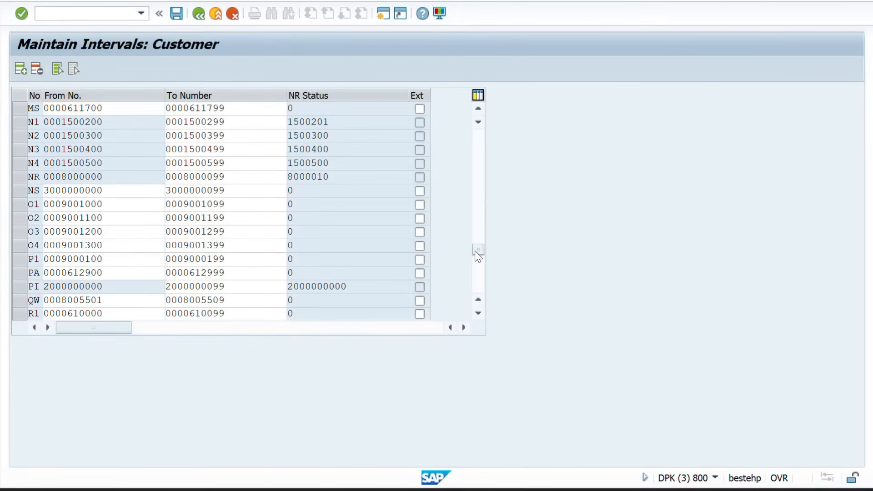
pyautogui.click(475, 251)
pyautogui.moveTo(476, 274); pyautogui.dragTo(475, 274)
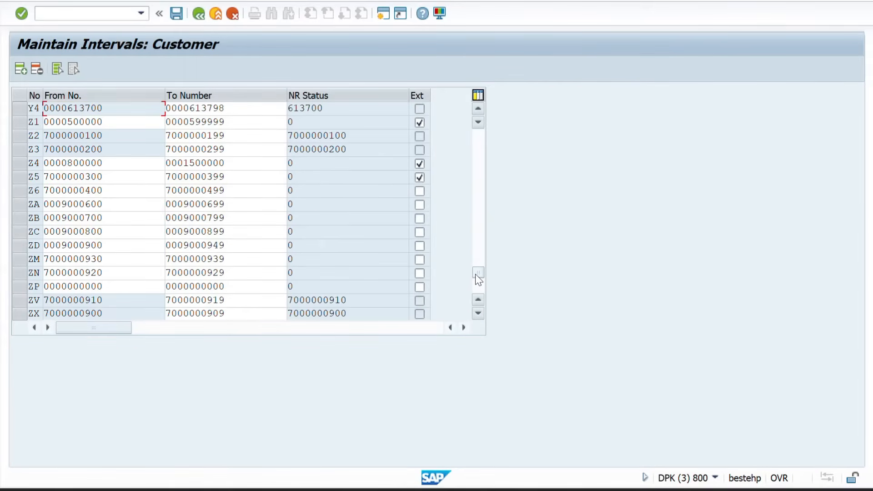
pyautogui.click(103, 286)
pyautogui.moveTo(103, 286); pyautogui.dragTo(21, 288)
pyautogui.press('Delete')
pyautogui.hotkey('alt', 'Tab')
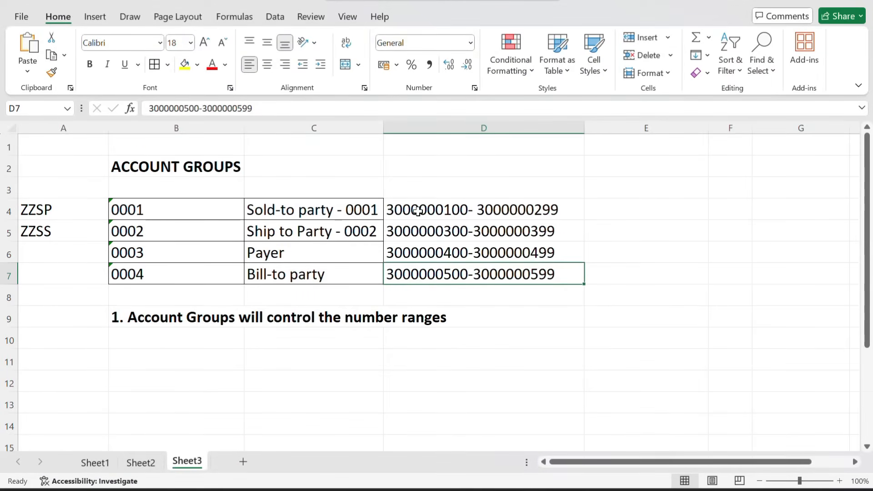
pyautogui.click(418, 212)
pyautogui.doubleClick(419, 212)
pyautogui.doubleClick(418, 212)
pyautogui.hotkey('ctrl', 'c')
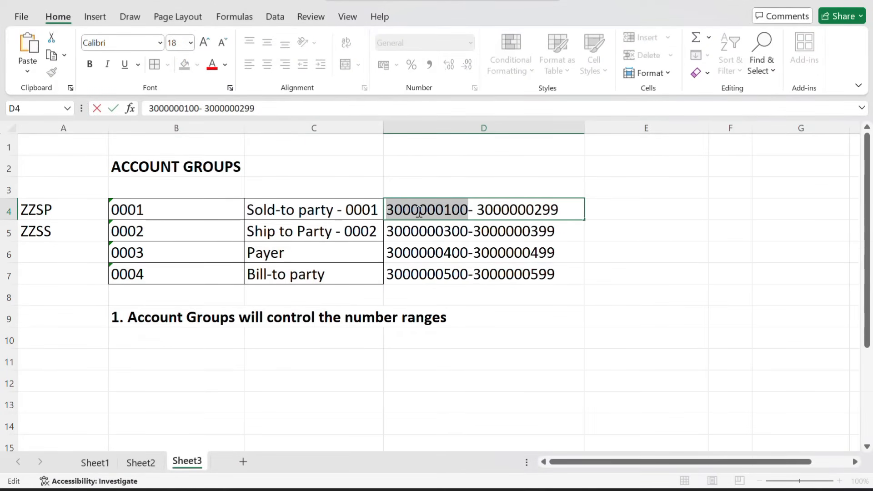
pyautogui.hotkey('alt', 'Tab')
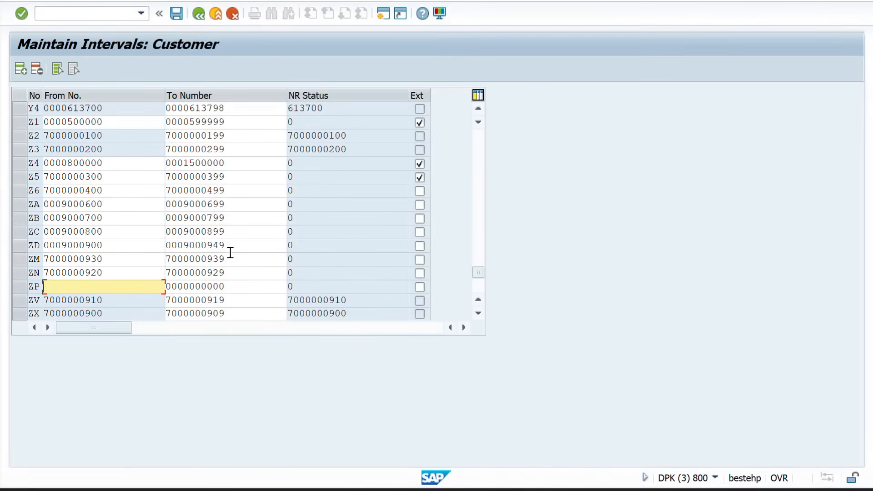
pyautogui.hotkey('ctrl', 'v')
pyautogui.moveTo(232, 285); pyautogui.dragTo(125, 288)
pyautogui.press('Delete')
pyautogui.hotkey('ctrl', 'v')
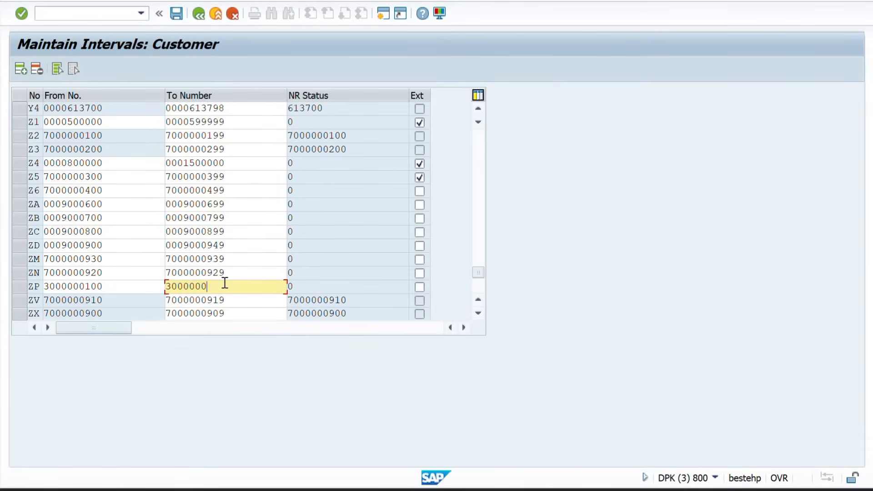
pyautogui.write('299')
# Enter ZP in Excel cell E4 beside the Sold-to party range
pyautogui.hotkey('alt', 'Tab')
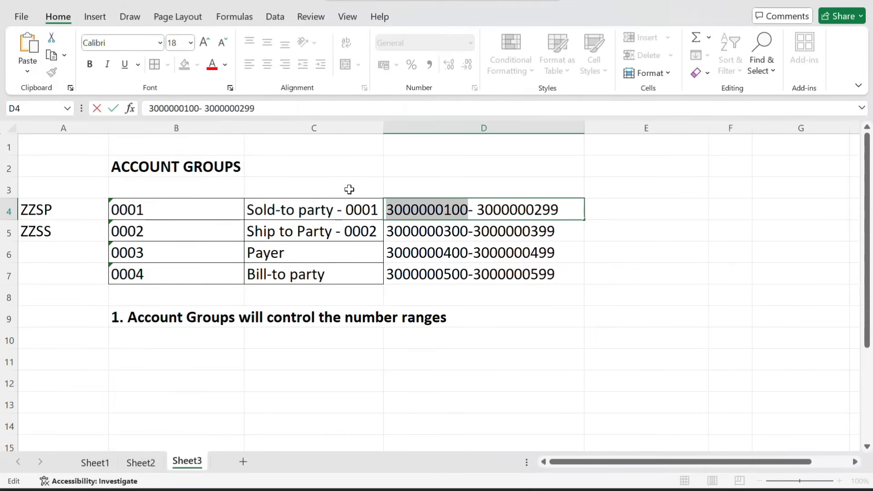
pyautogui.click(604, 218)
pyautogui.write('ZP')
pyautogui.press('Return')
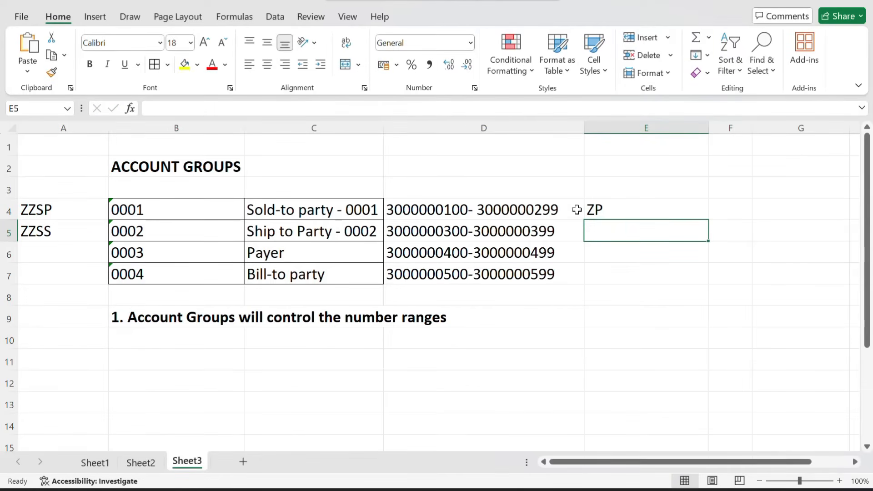
# Add a new empty interval row in SAP and start entering its interval number
pyautogui.click(609, 209)
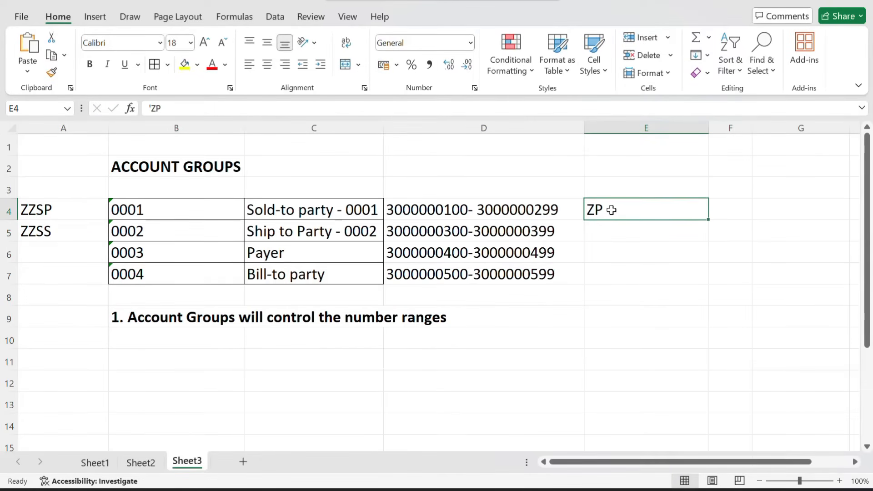
pyautogui.click(596, 232)
pyautogui.hotkey('alt', 'Tab')
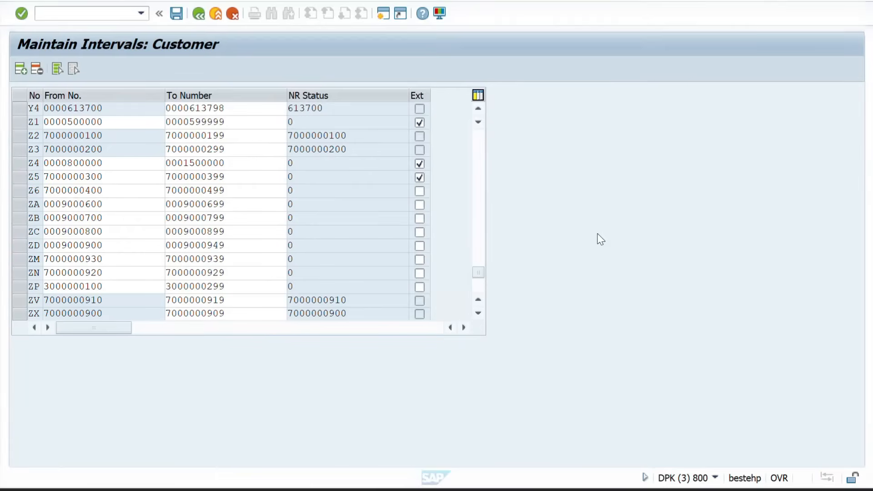
pyautogui.click(18, 67)
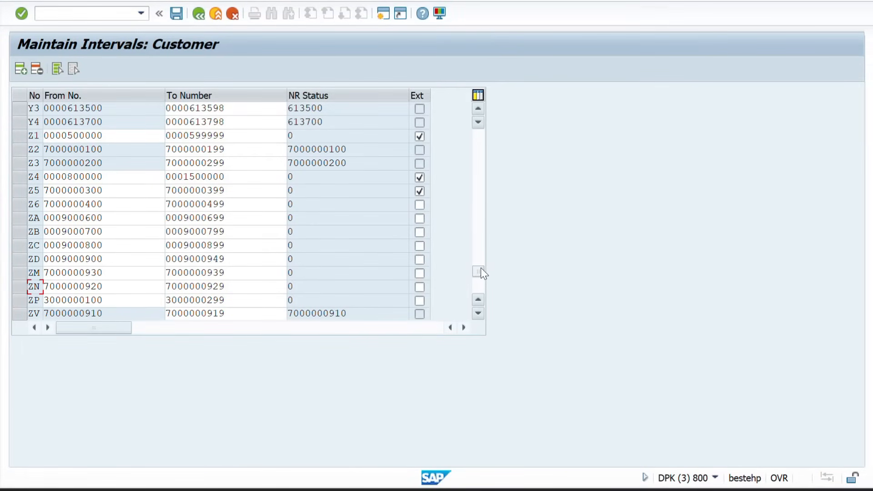
pyautogui.moveTo(478, 270); pyautogui.dragTo(479, 96)
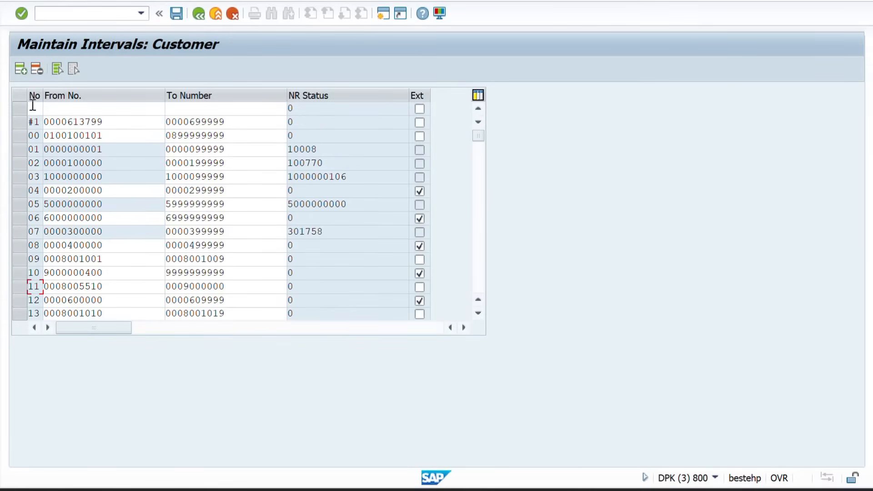
pyautogui.click(36, 111)
pyautogui.write('Z')
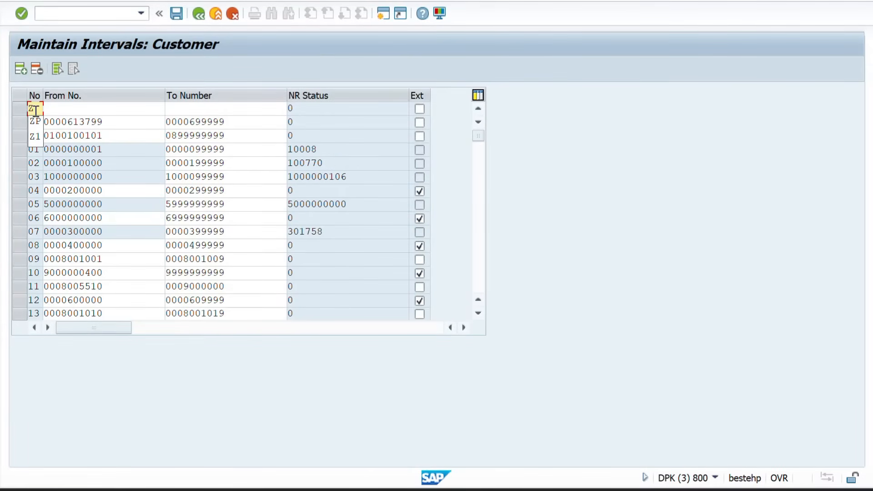
pyautogui.write('0')
# Note ZQ in Excel cell E5 beside Ship to Party
pyautogui.hotkey('alt', 'Tab')
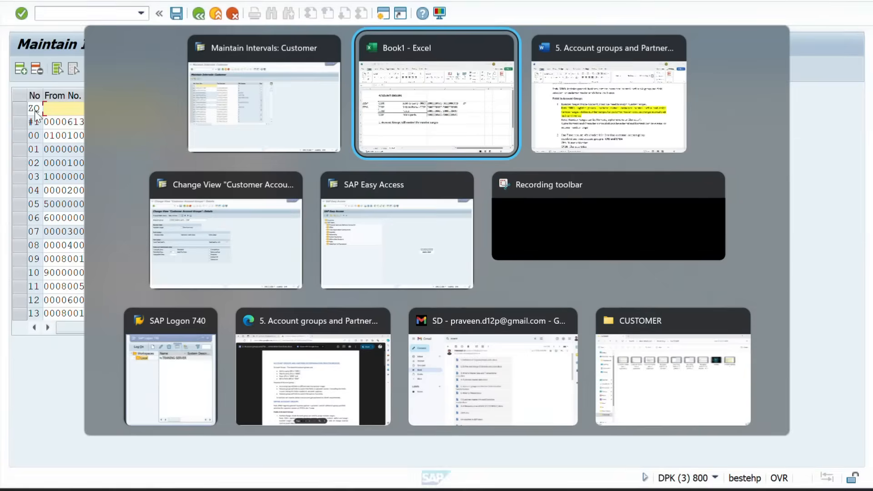
pyautogui.write('ZQ')
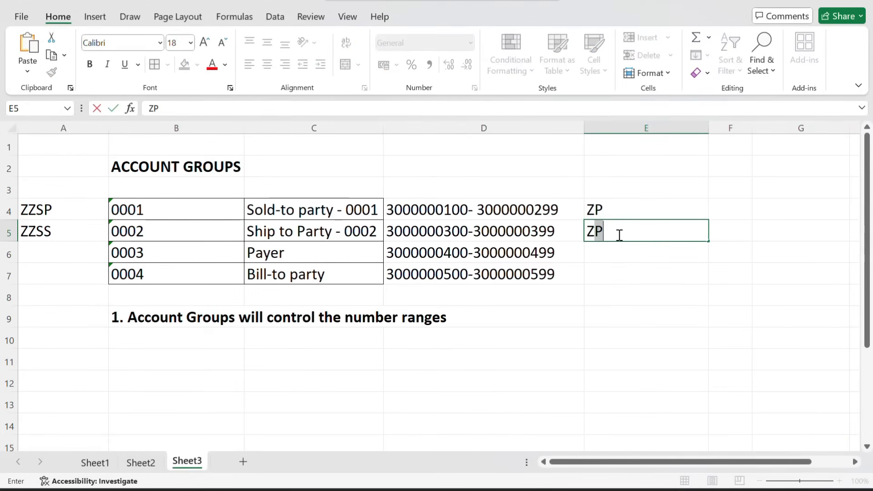
pyautogui.press('Return')
pyautogui.doubleClick(424, 231)
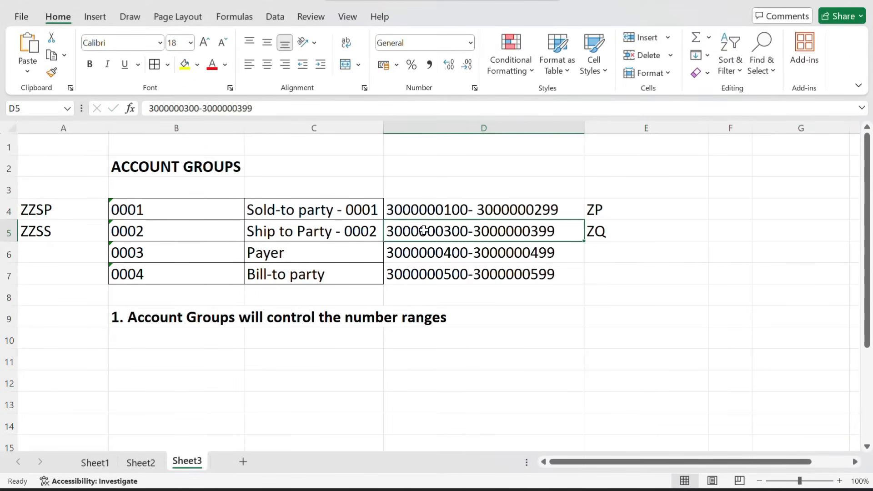
pyautogui.doubleClick(425, 231)
pyautogui.hotkey('ctrl', 'c')
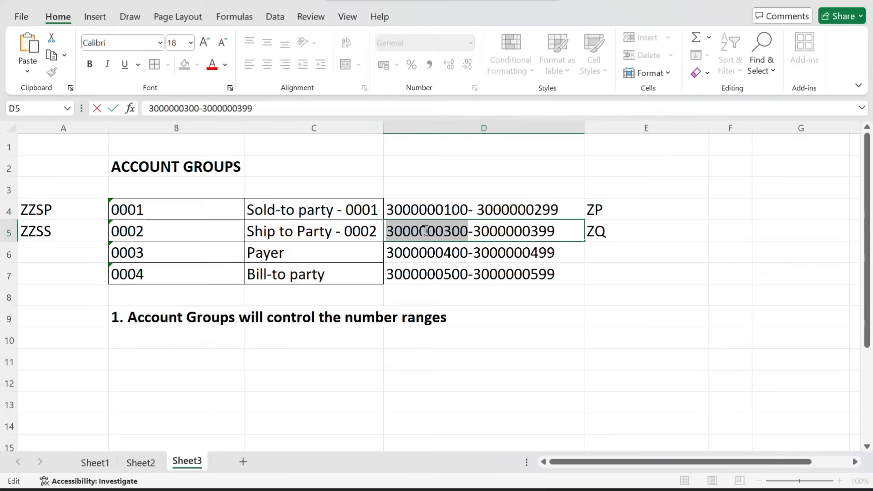
pyautogui.hotkey('alt', 'Tab')
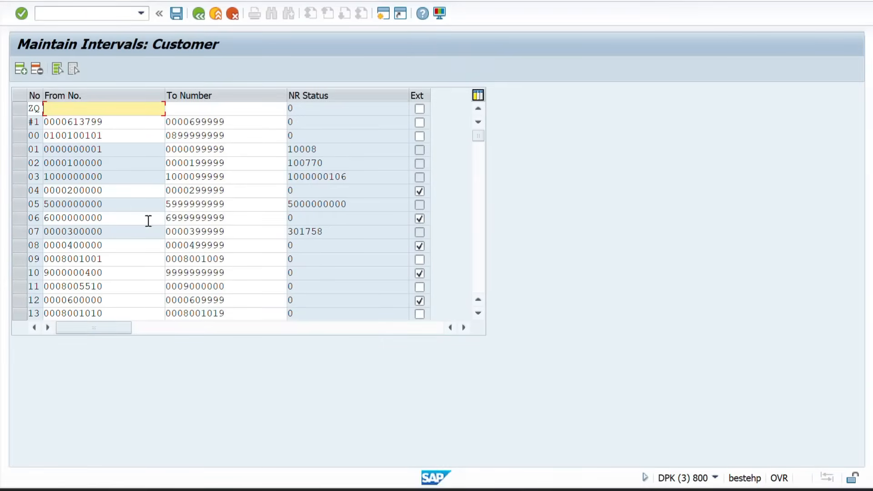
pyautogui.hotkey('ctrl', 'v')
pyautogui.click(186, 105)
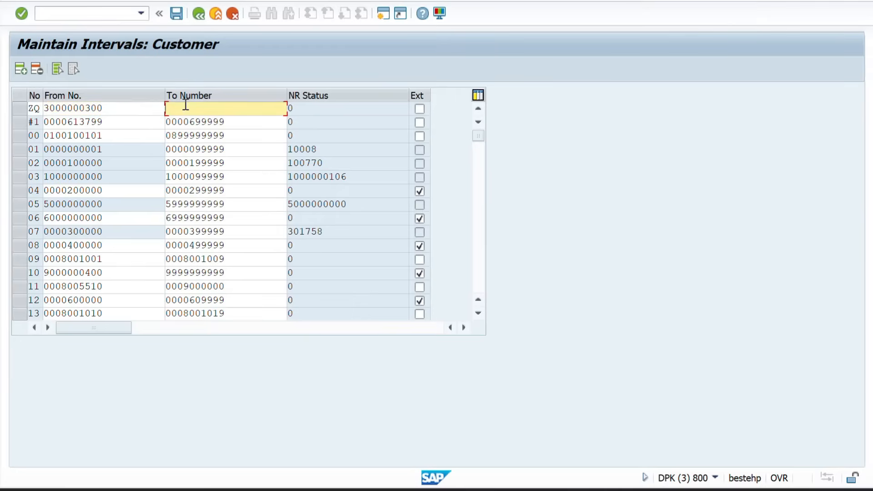
pyautogui.hotkey('ctrl', 'v')
pyautogui.hotkey('alt', 'Tab')
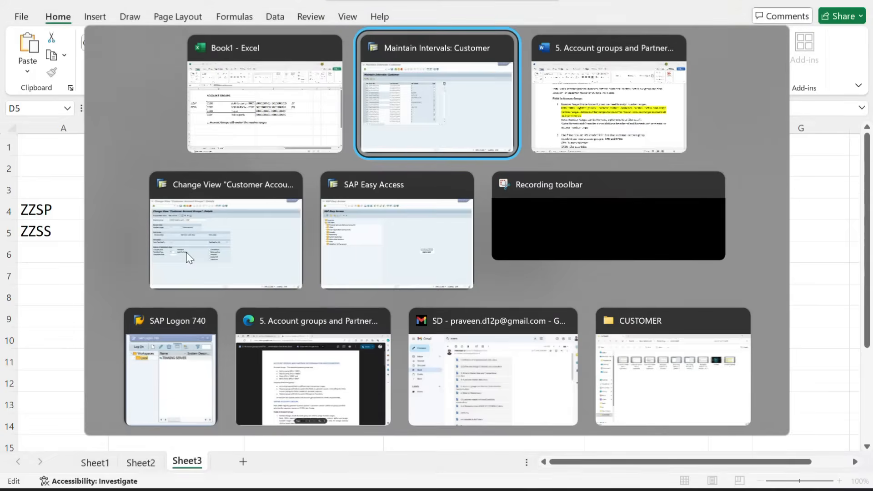
pyautogui.hotkey('alt', 'Tab')
pyautogui.press('Return')
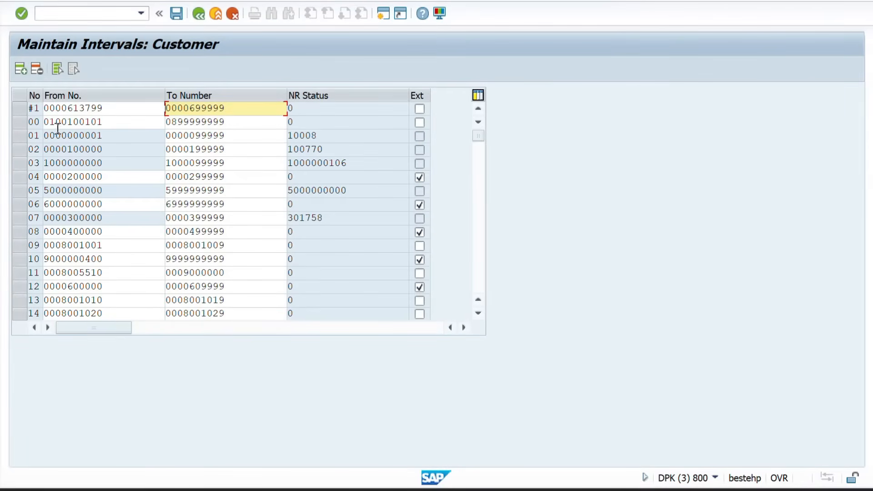
# Insert a new interval row numbered ZO
pyautogui.click(18, 71)
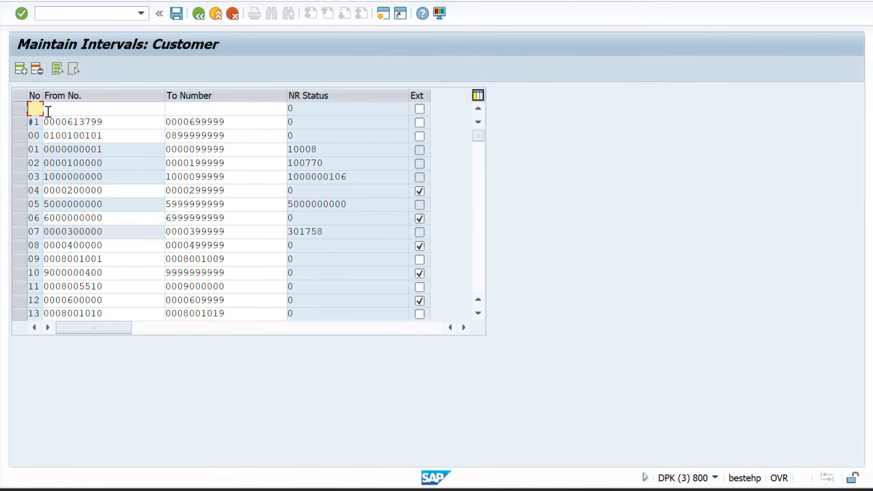
pyautogui.write('Z')
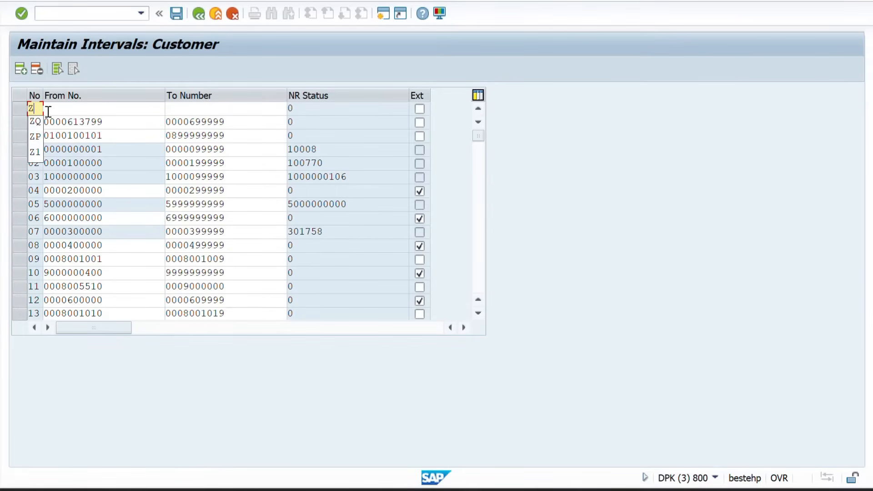
pyautogui.write('O')
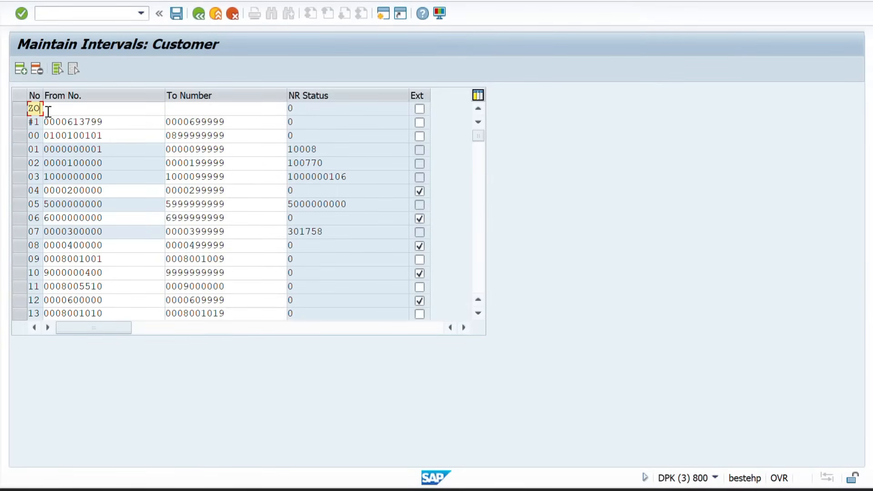
pyautogui.click(74, 110)
# Note ZQ in Excel cell E6 beside the Payer row
pyautogui.hotkey('alt', 'Tab')
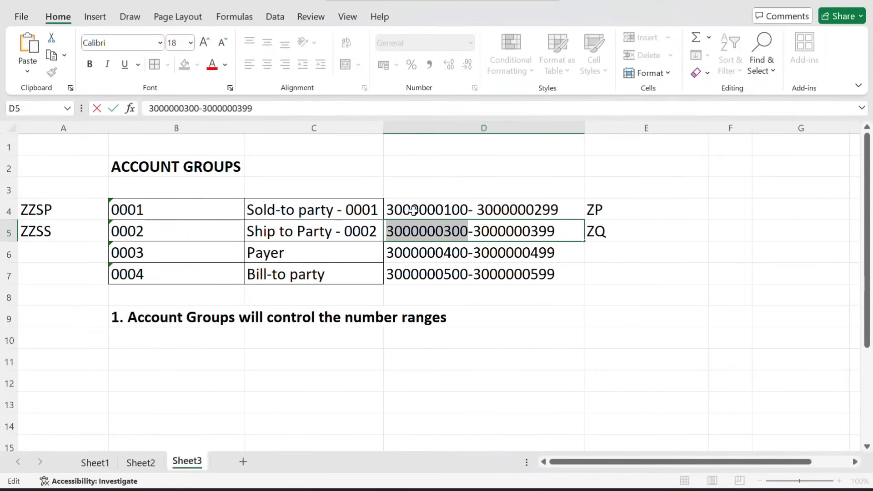
pyautogui.click(607, 256)
pyautogui.write('Z')
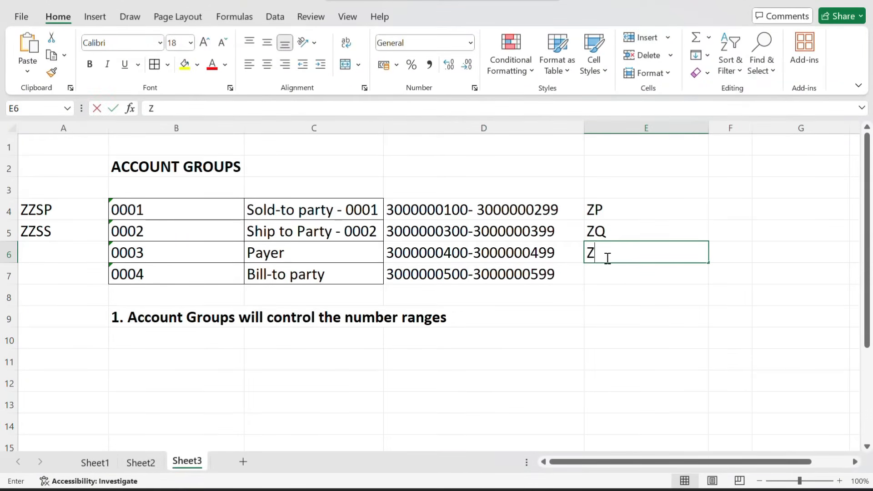
pyautogui.write('Q')
pyautogui.press('Return')
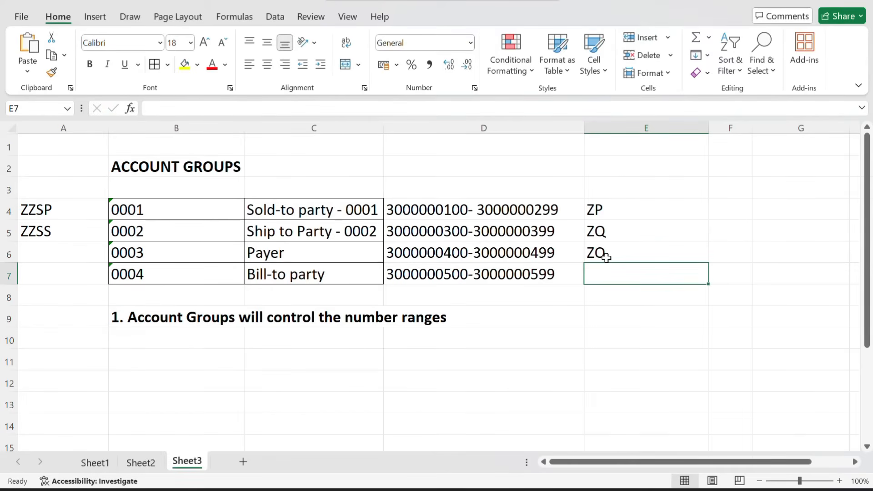
pyautogui.doubleClick(434, 255)
pyautogui.doubleClick(435, 256)
pyautogui.hotkey('ctrl', 'c')
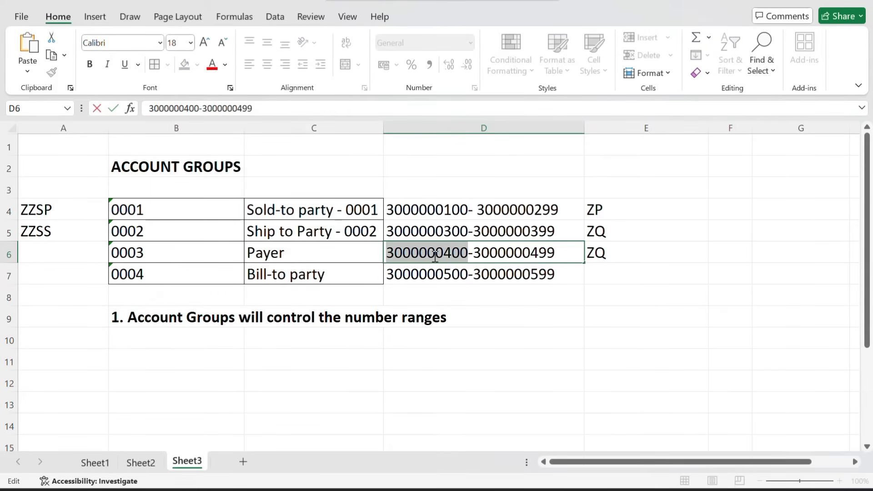
pyautogui.hotkey('alt', 'Tab')
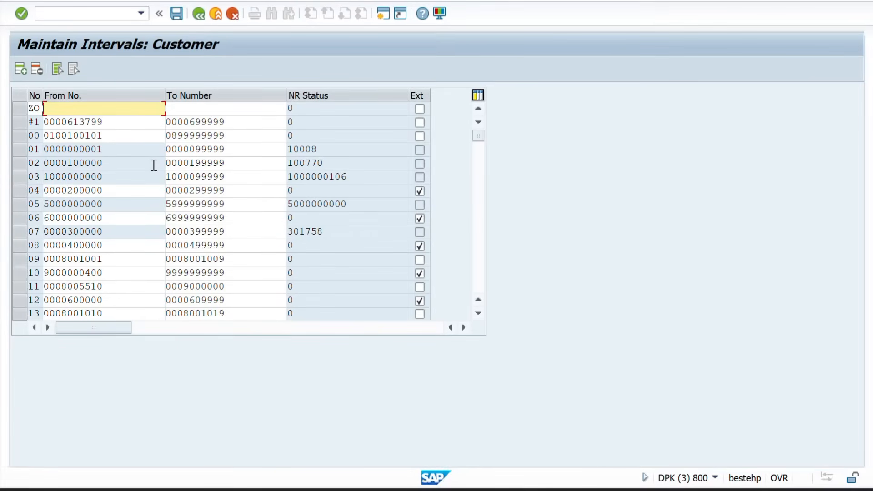
pyautogui.hotkey('ctrl', 'v')
pyautogui.click(202, 111)
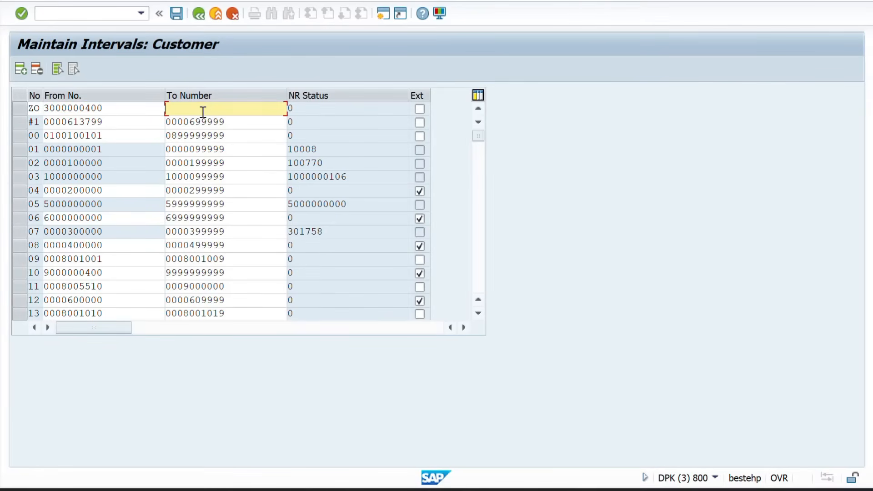
pyautogui.hotkey('ctrl', 'v')
pyautogui.press('BackSpace')
pyautogui.press('Return')
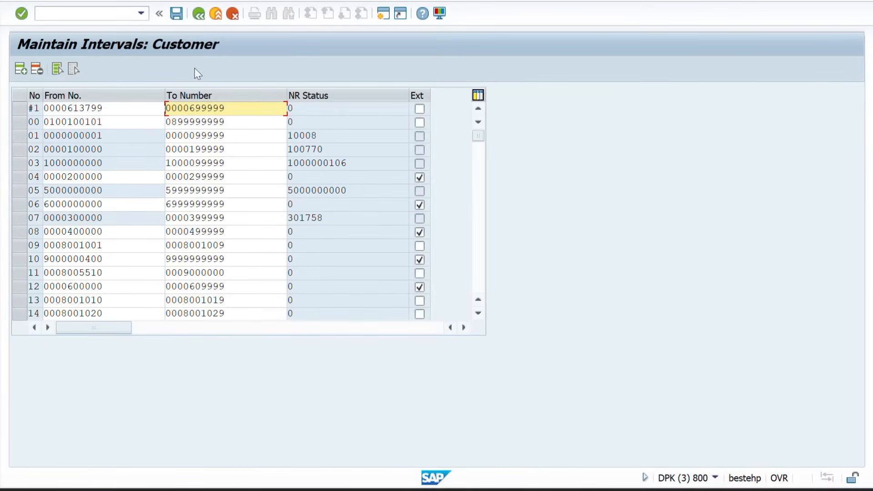
# Insert a new interval row numbered ZG
pyautogui.click(18, 67)
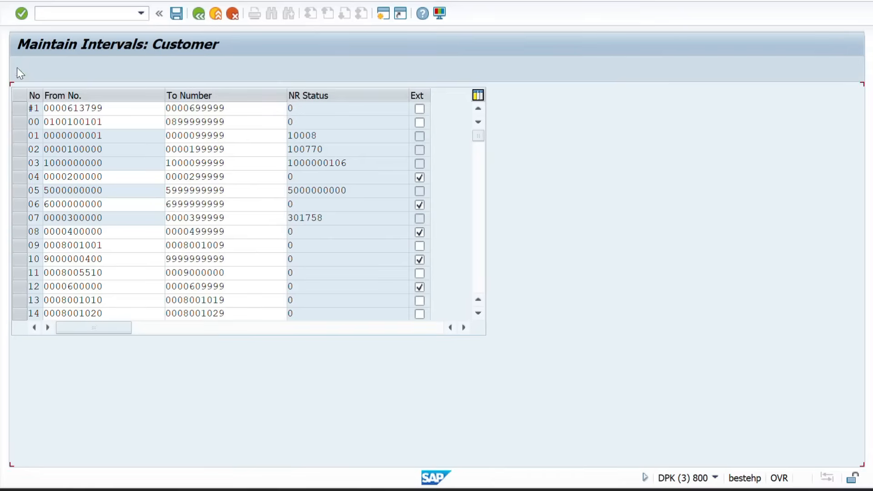
pyautogui.write('Z')
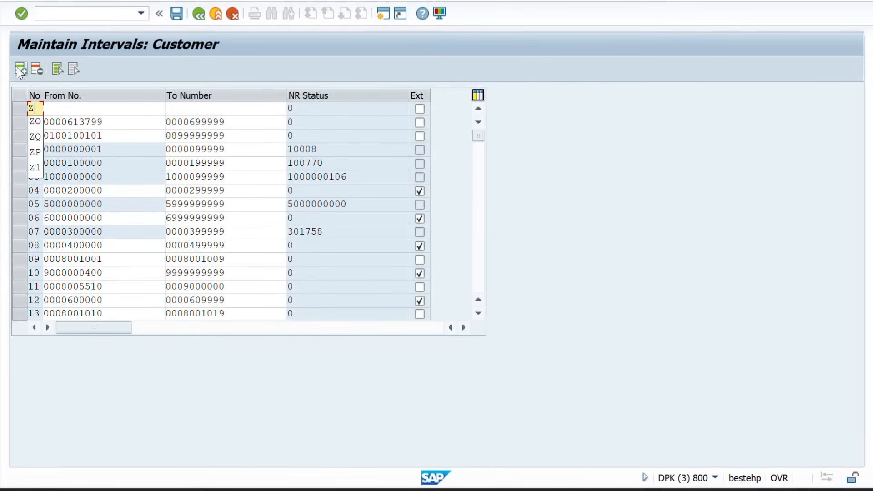
pyautogui.write('B')
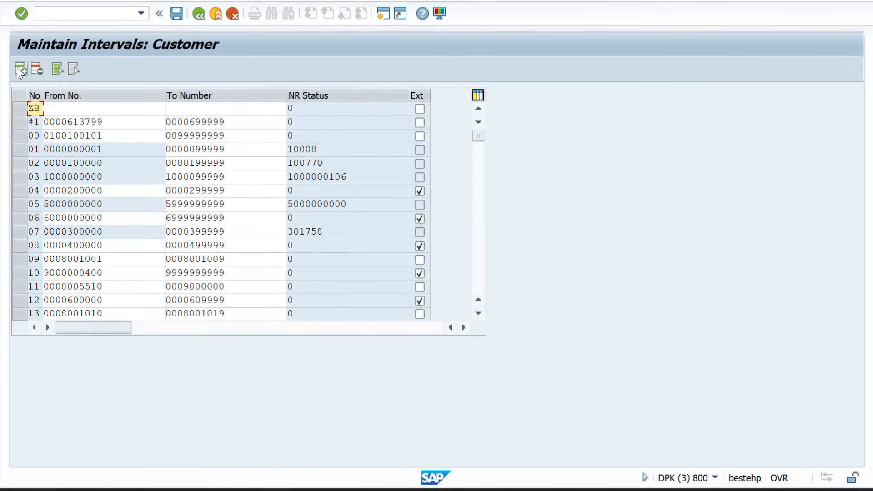
pyautogui.press('BackSpace')
pyautogui.write('G')
pyautogui.click(56, 107)
pyautogui.hotkey('alt', 'Tab')
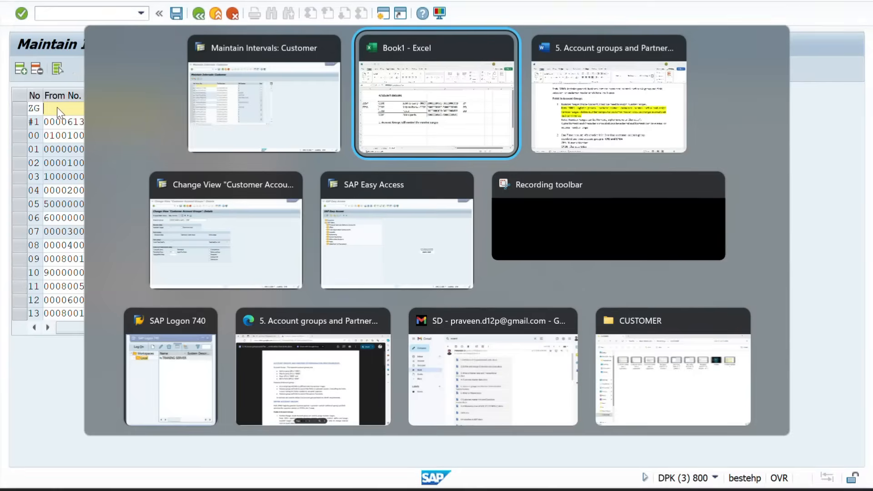
pyautogui.click(419, 270)
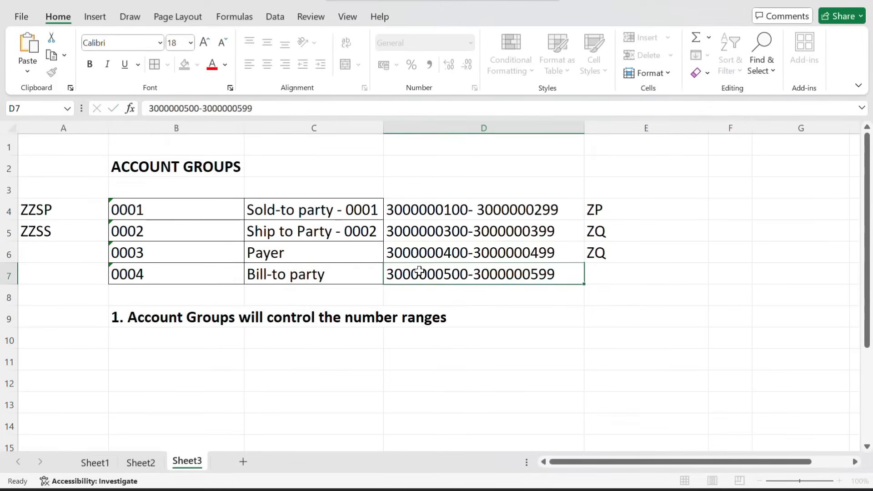
pyautogui.doubleClick(419, 270)
pyautogui.hotkey('ctrl', 'c')
pyautogui.hotkey('alt', 'Tab')
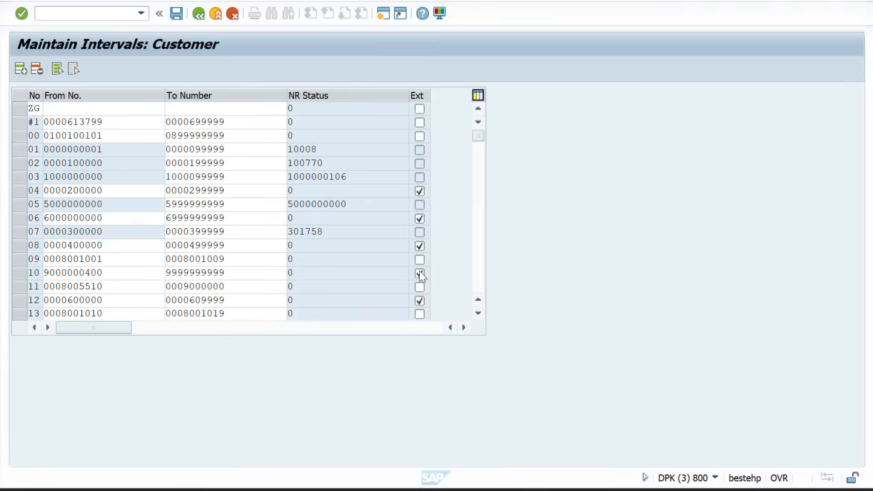
pyautogui.hotkey('ctrl', 'v')
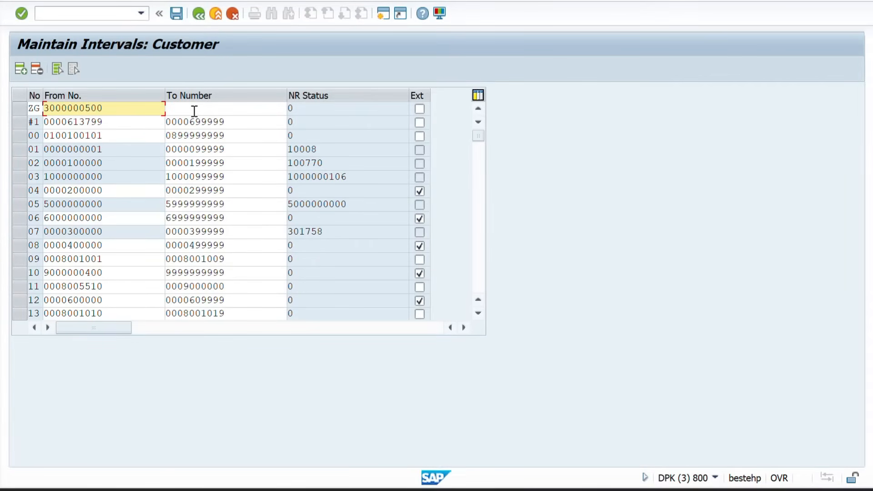
pyautogui.click(194, 109)
pyautogui.hotkey('ctrl', 'v')
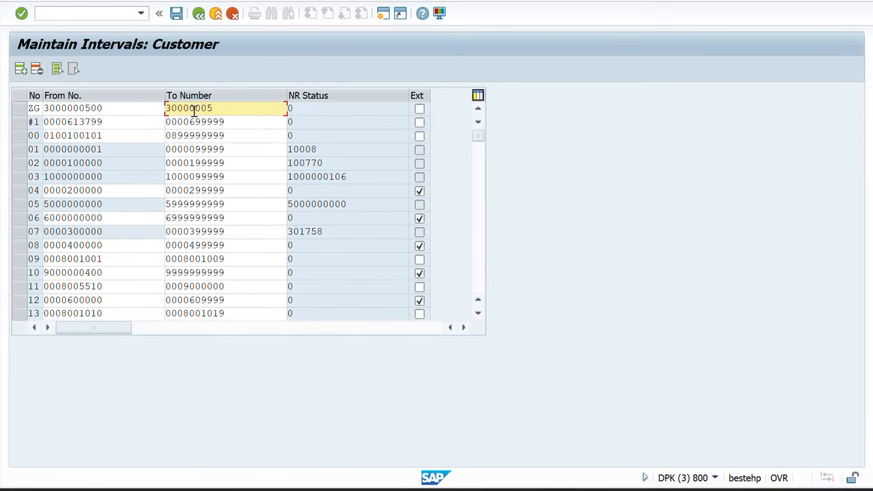
pyautogui.press('Return')
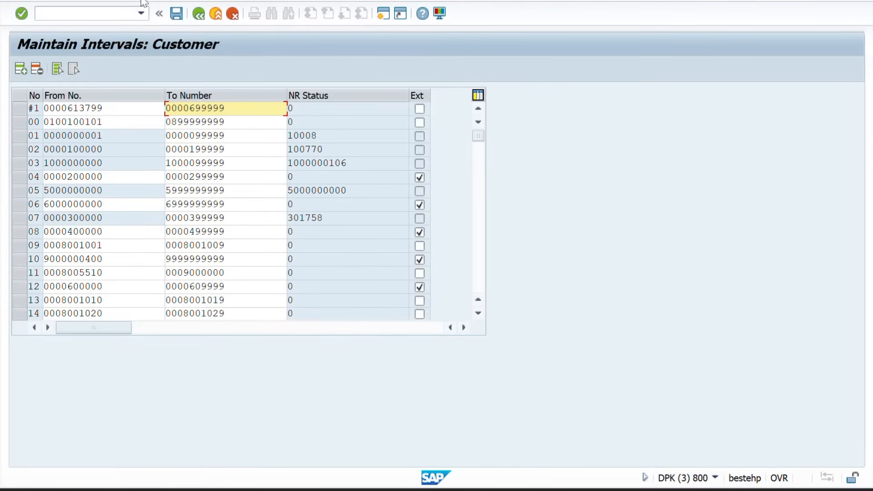
# Save the new intervals, dismiss the transport notice, and scroll through the interval list
pyautogui.click(179, 18)
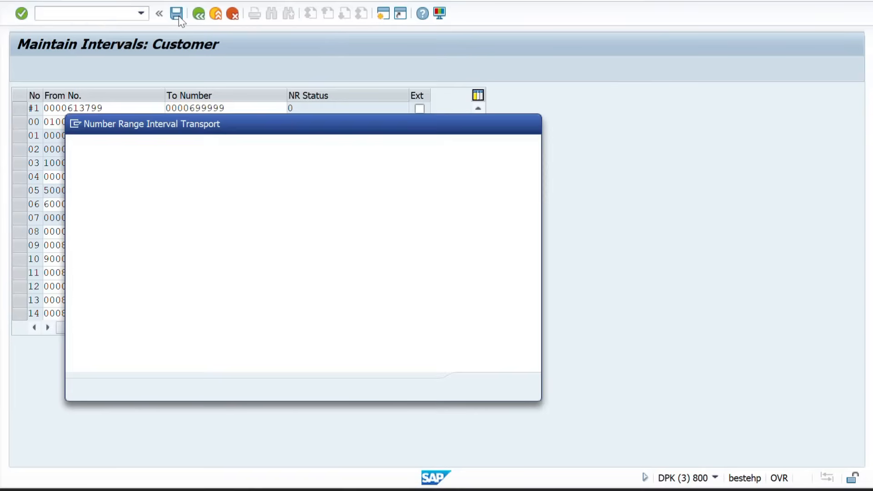
pyautogui.press('Return')
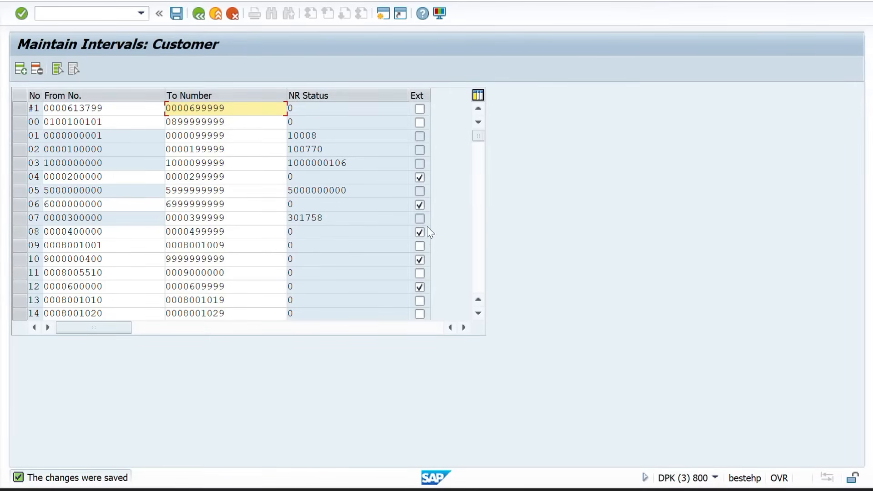
pyautogui.click(478, 313)
pyautogui.click(478, 313)
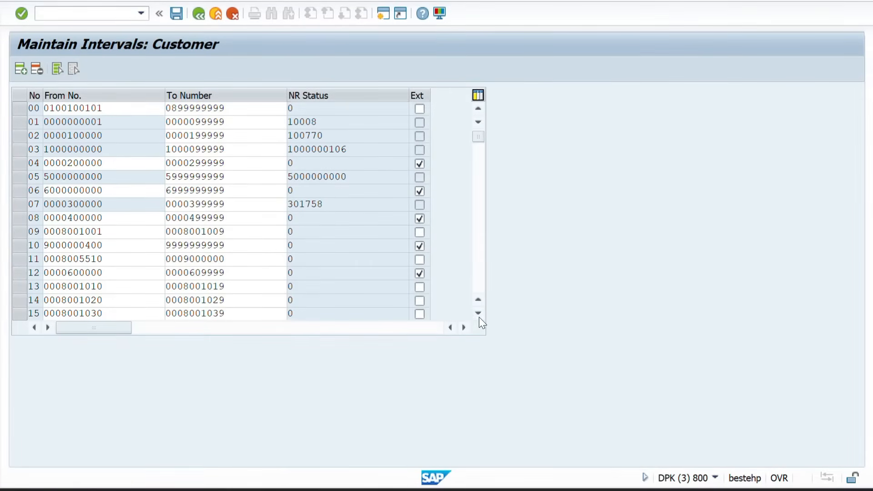
pyautogui.click(479, 317)
pyautogui.click(479, 317)
pyautogui.click(479, 318)
pyautogui.click(479, 317)
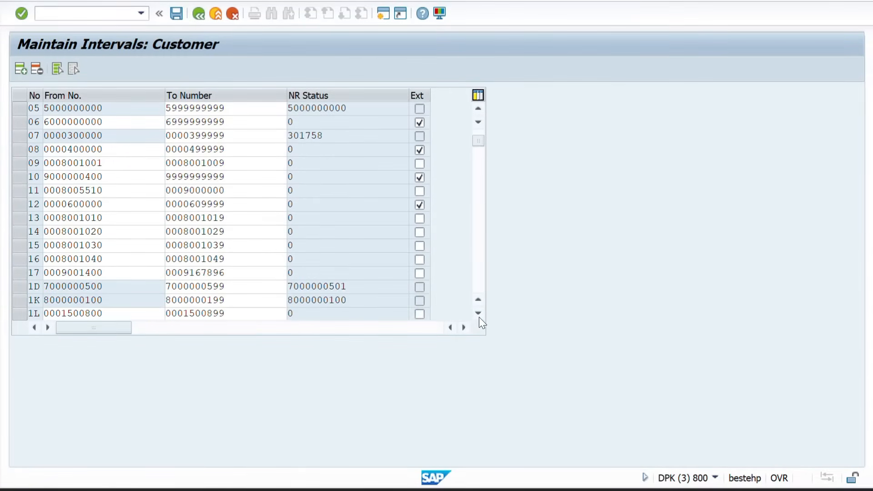
pyautogui.click(478, 317)
pyautogui.click(478, 317)
pyautogui.click(478, 314)
pyautogui.click(479, 314)
pyautogui.click(479, 313)
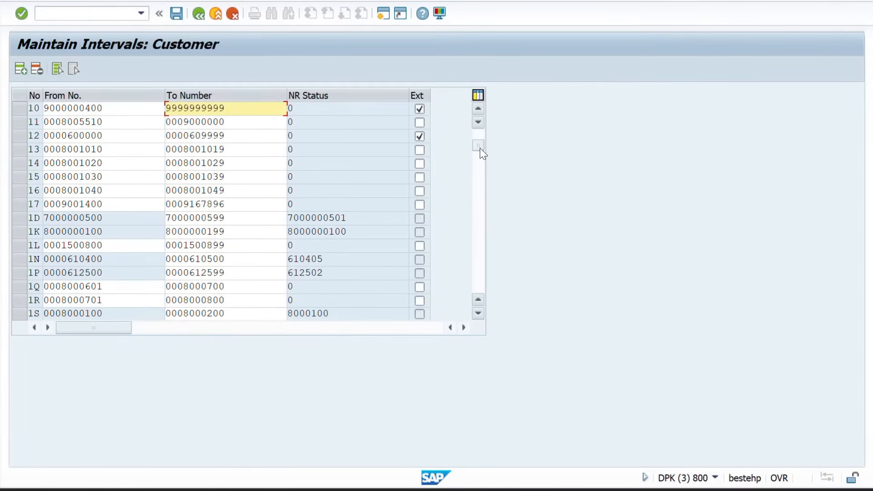
pyautogui.moveTo(479, 146); pyautogui.dragTo(481, 224)
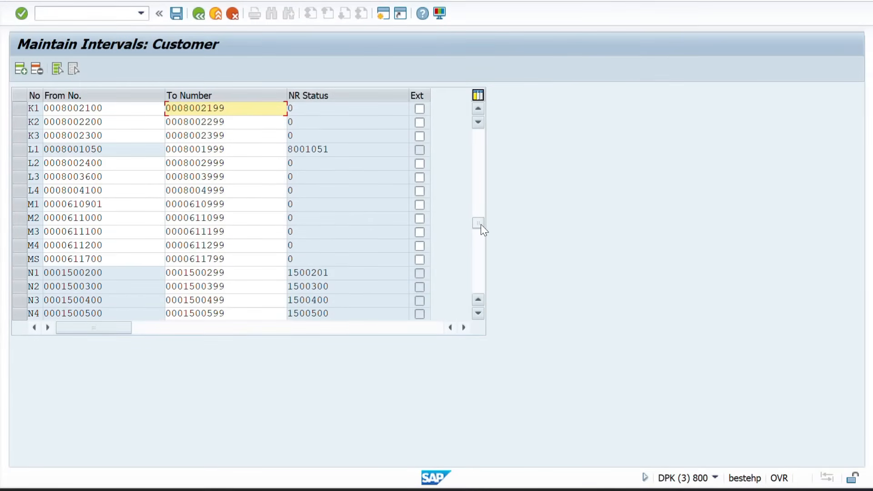
pyautogui.click(482, 261)
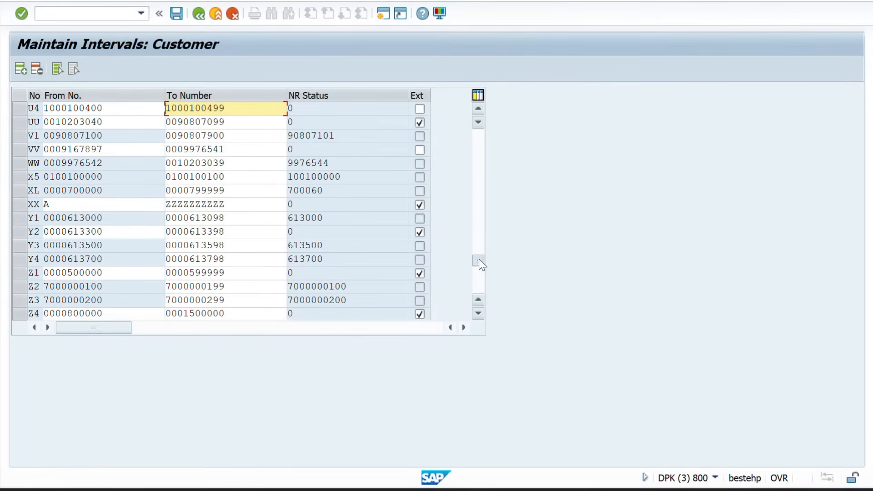
pyautogui.moveTo(478, 258); pyautogui.dragTo(480, 272)
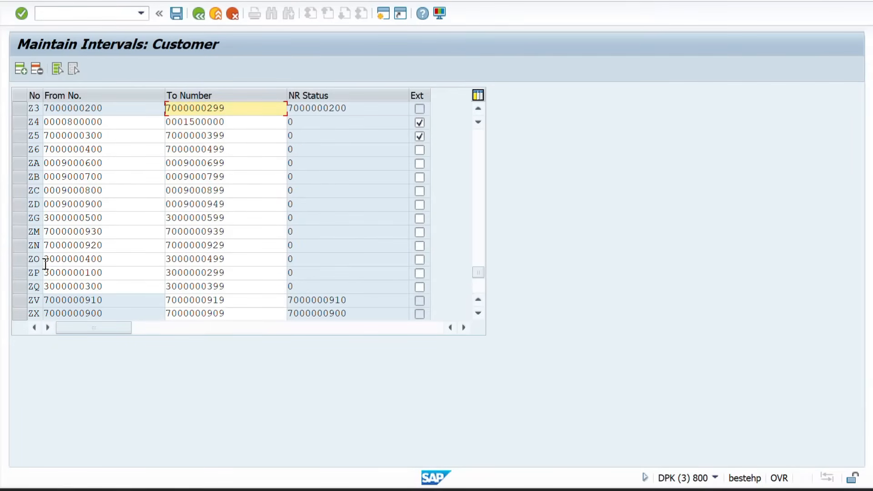
# Select intervals ZP, ZQ, ZO and ZG, then go back to the number-range activities
pyautogui.click(24, 271)
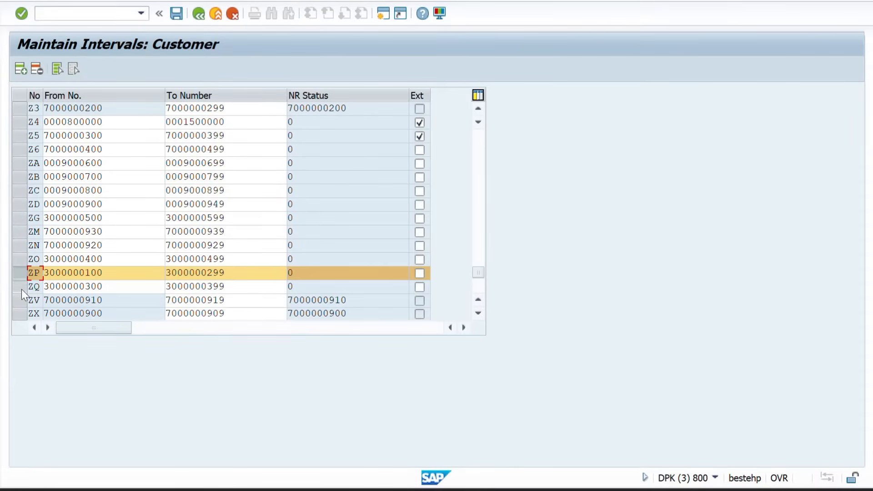
pyautogui.click(21, 289)
pyautogui.click(21, 258)
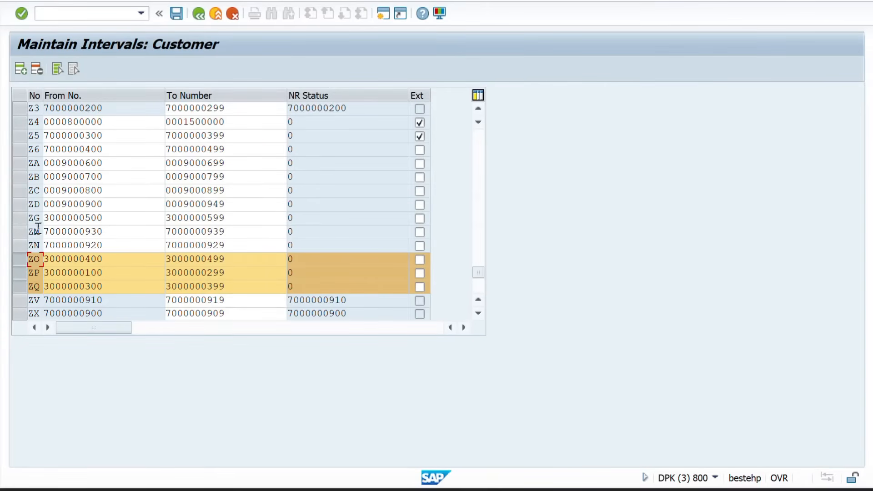
pyautogui.click(18, 219)
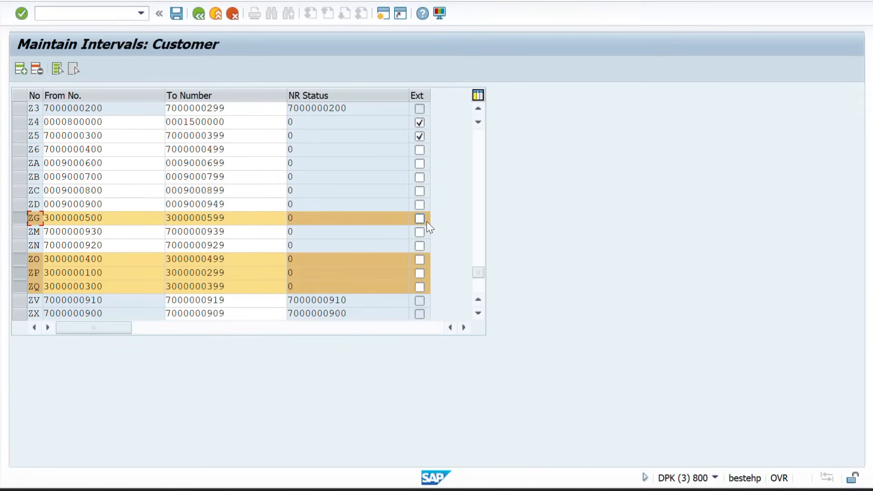
pyautogui.click(199, 14)
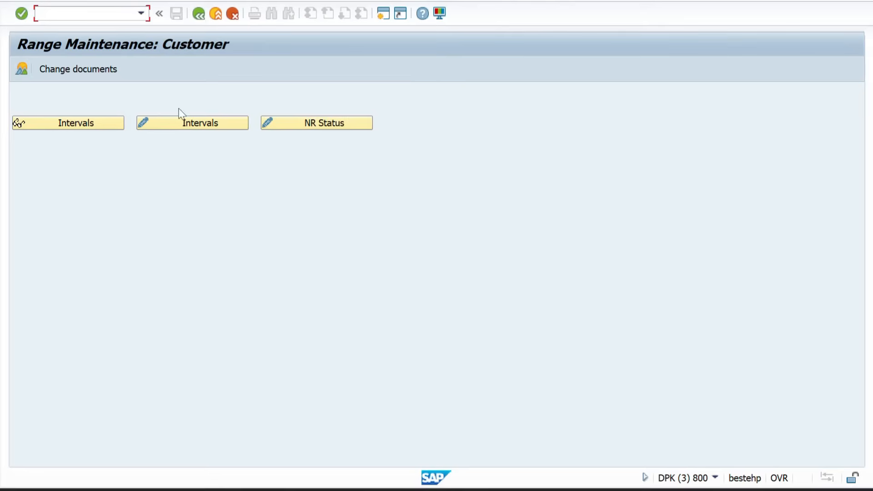
pyautogui.click(196, 14)
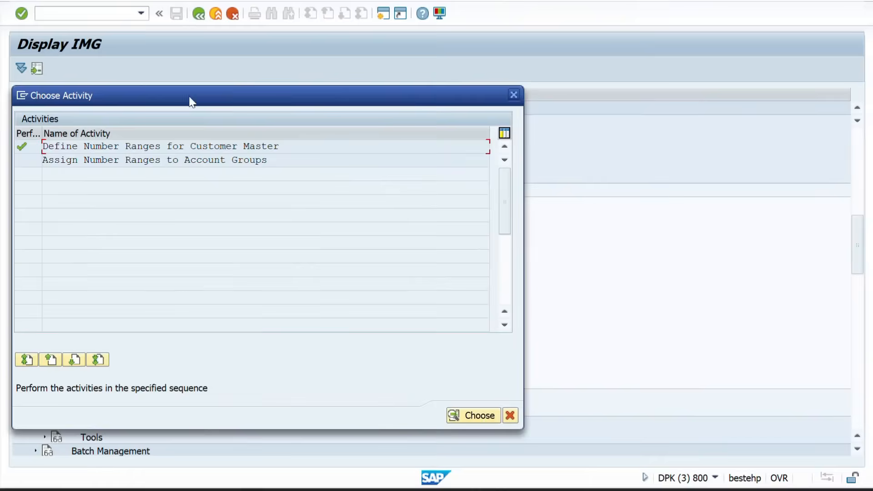
# Review Assign Number Ranges to Account Groups without locking the data, then leave with /N
pyautogui.doubleClick(113, 163)
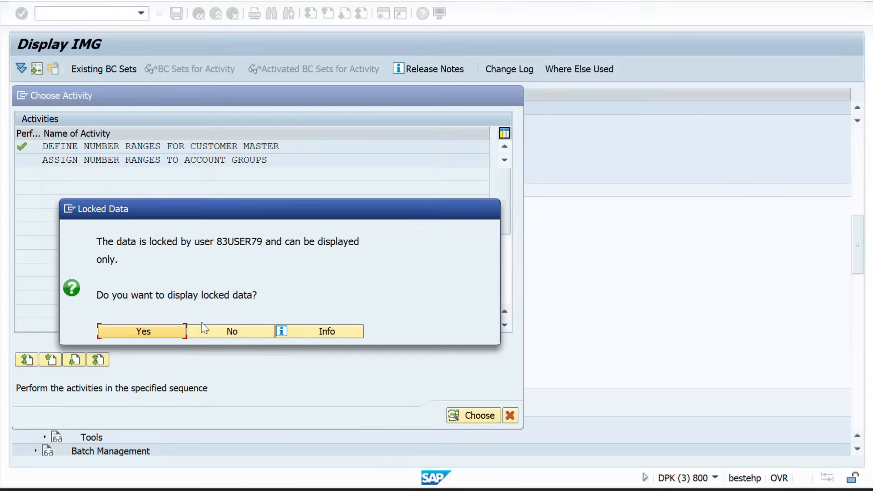
pyautogui.click(230, 332)
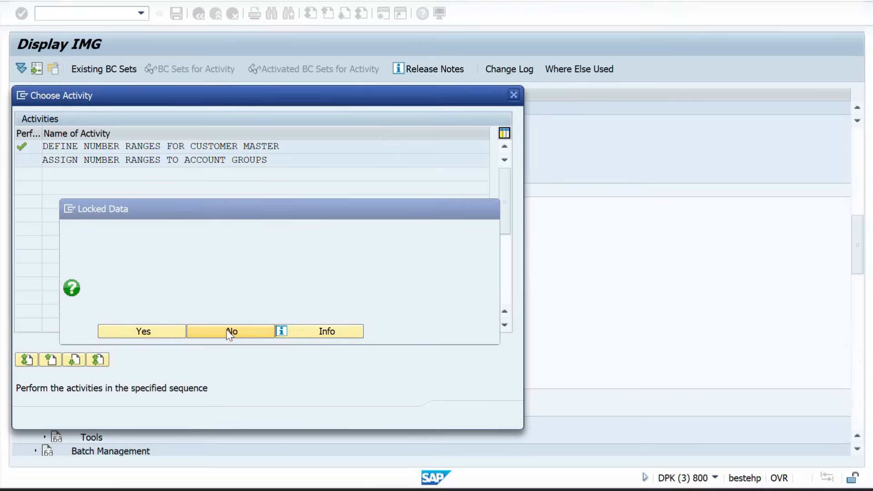
pyautogui.moveTo(437, 488)
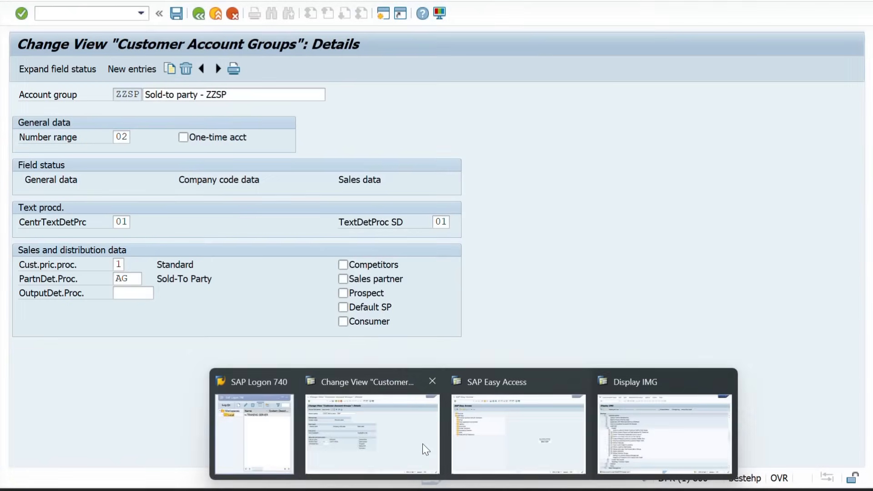
pyautogui.click(422, 443)
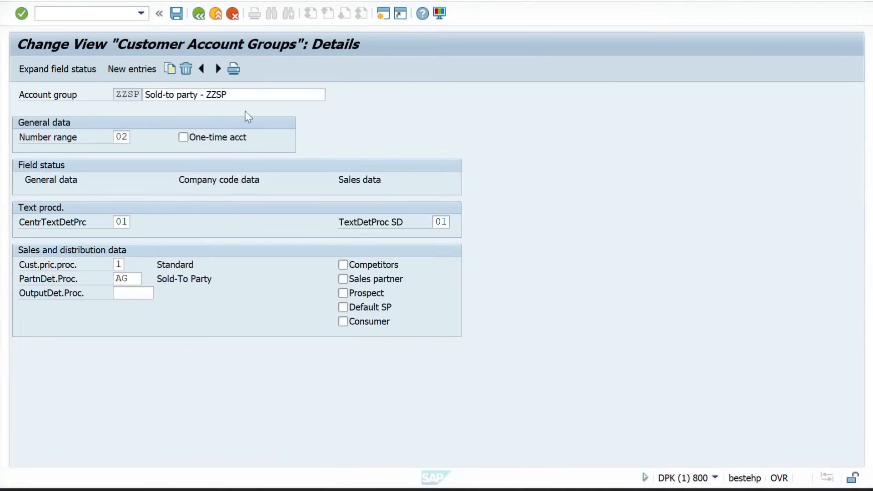
pyautogui.click(198, 14)
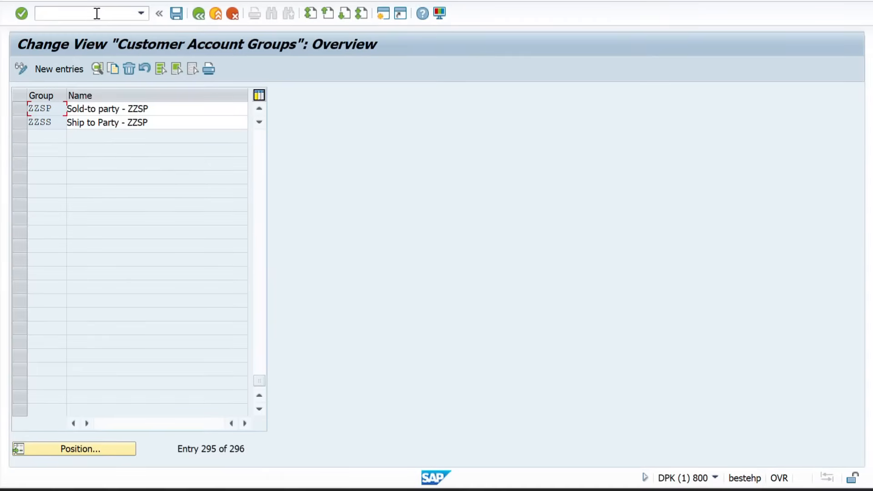
pyautogui.click(89, 13)
pyautogui.write('/N')
pyautogui.press('Return')
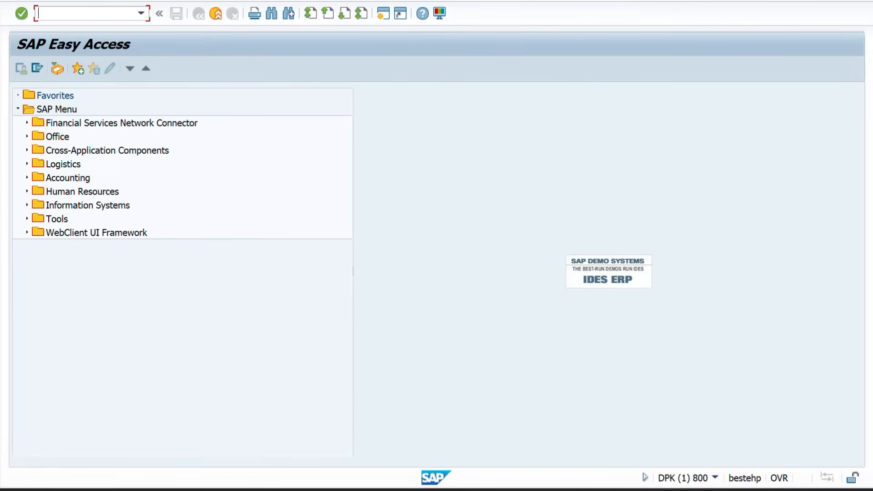
# Reopen the account group assignments from Display IMG, close the activity list, and move to SAP Easy Access
pyautogui.moveTo(473, 488)
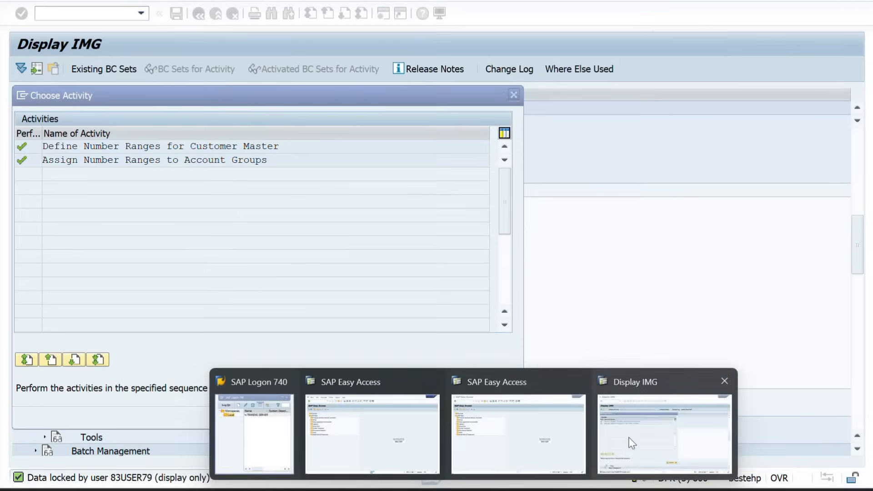
pyautogui.click(665, 418)
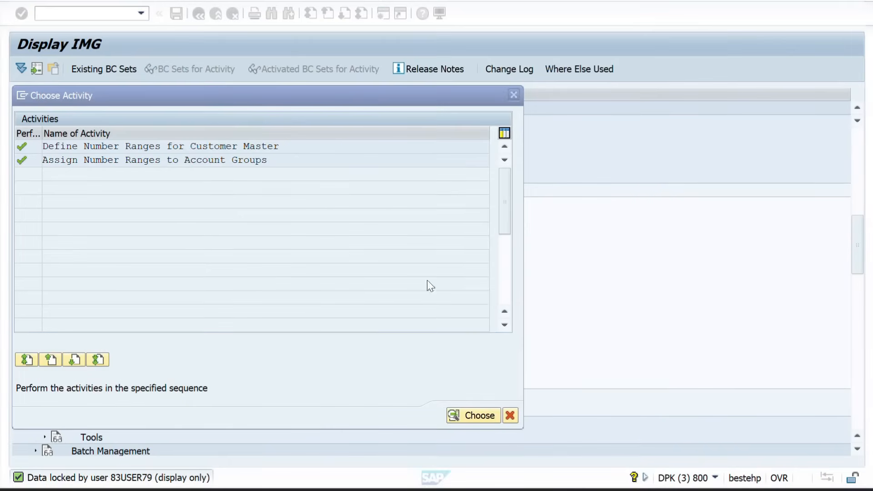
pyautogui.doubleClick(104, 160)
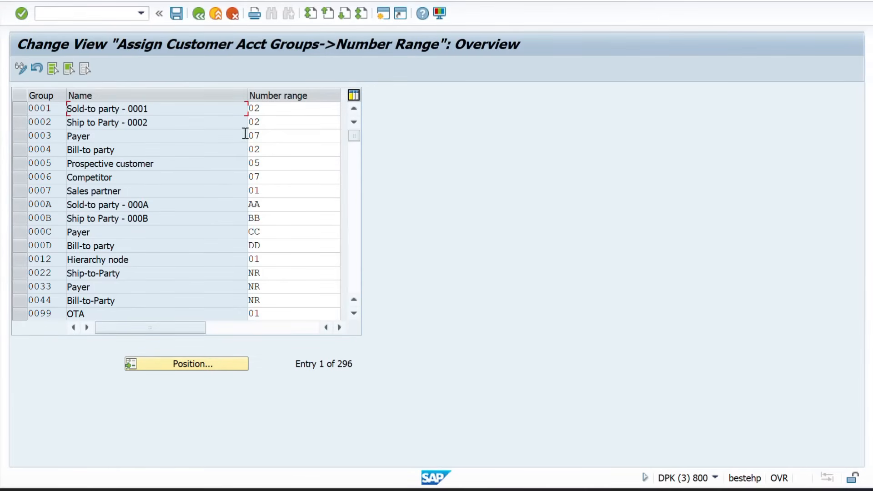
pyautogui.click(198, 14)
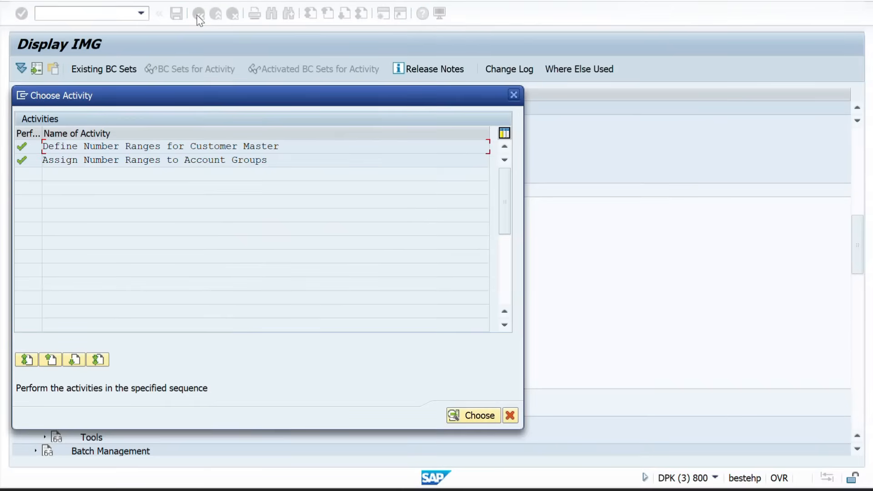
pyautogui.click(512, 94)
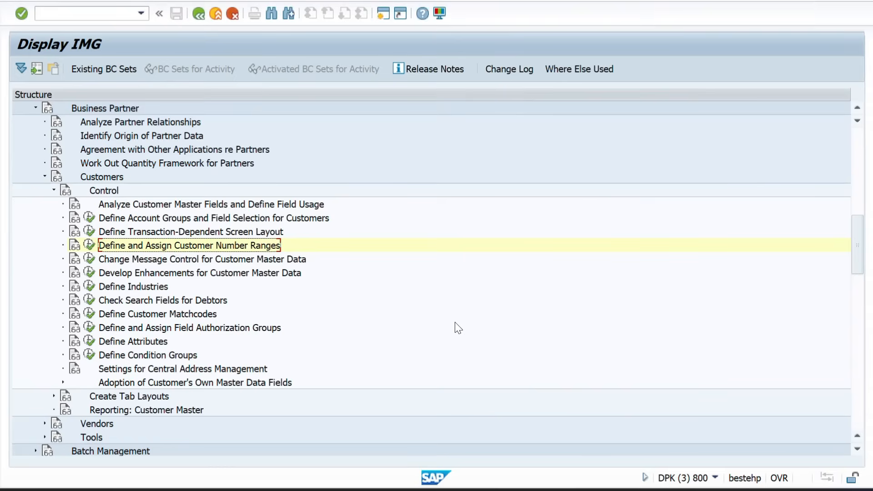
pyautogui.moveTo(503, 489)
pyautogui.moveTo(431, 479)
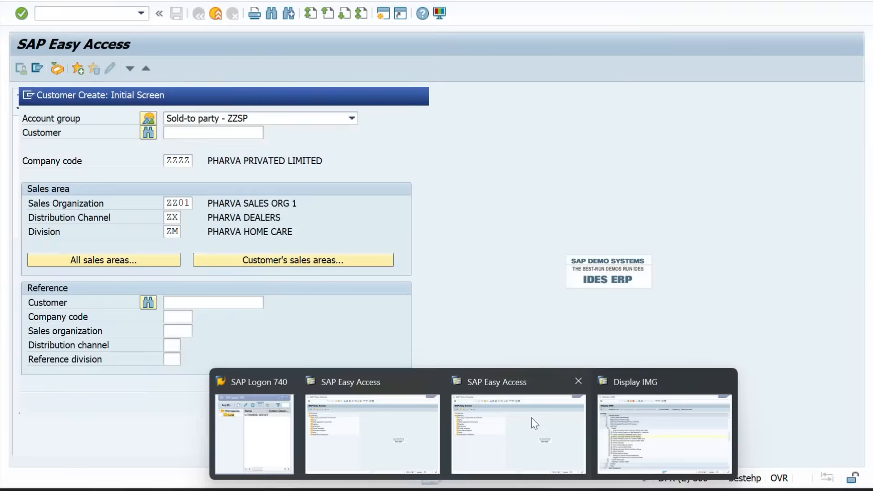
pyautogui.click(531, 417)
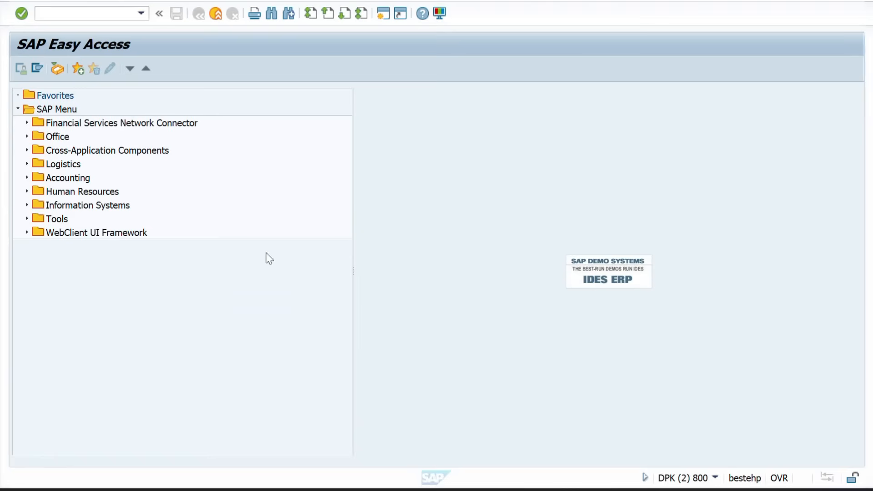
# Run OVT0, jump to account group ZZSP and open its details at the Number range field
pyautogui.click(74, 14)
pyautogui.write('OVTO')
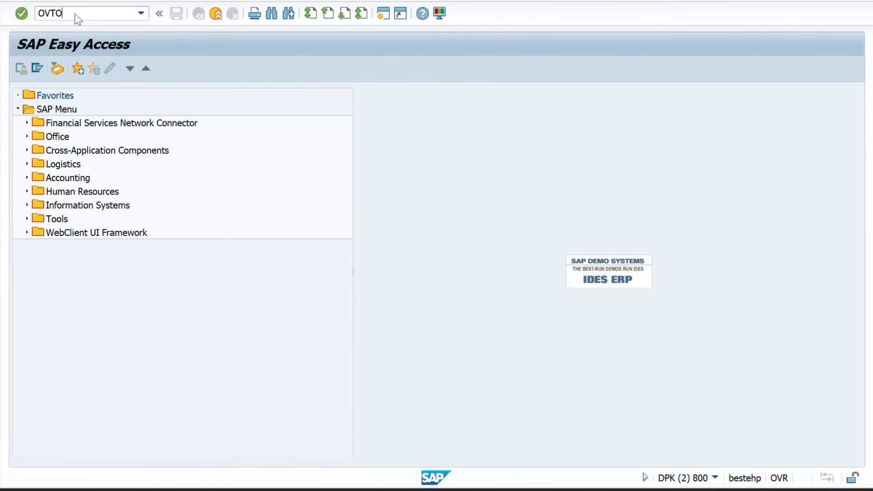
pyautogui.press('Return')
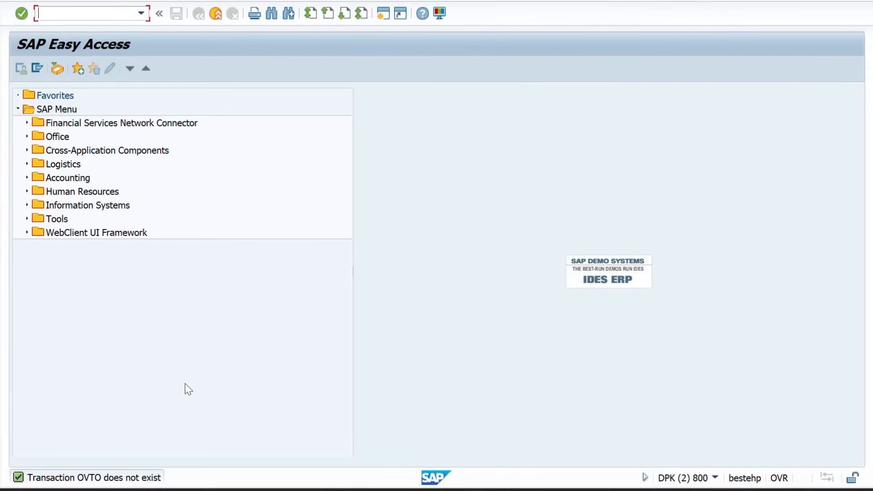
pyautogui.write('OVT0')
pyautogui.press('Return')
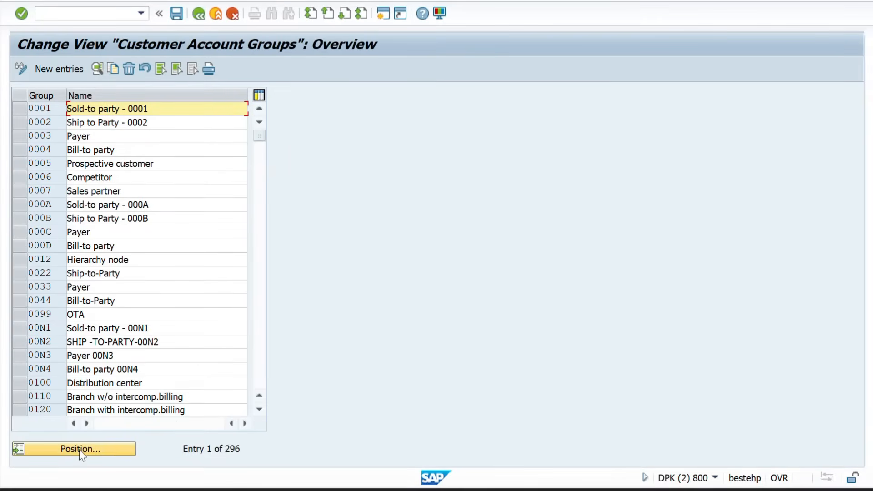
pyautogui.click(69, 456)
pyautogui.write('Z')
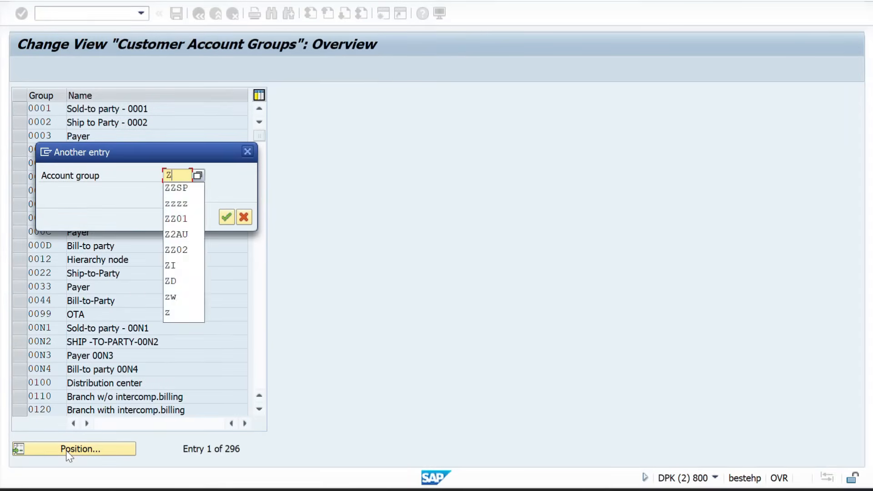
pyautogui.write('ZSP')
pyautogui.press('Return')
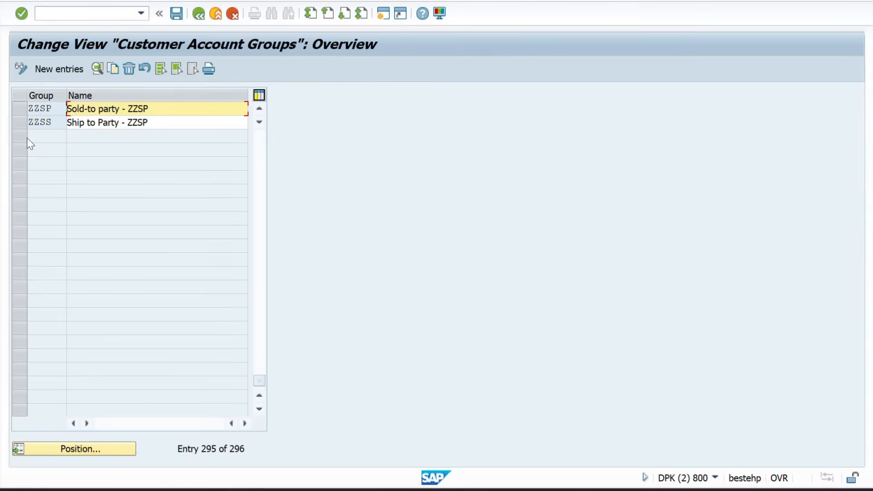
pyautogui.doubleClick(59, 111)
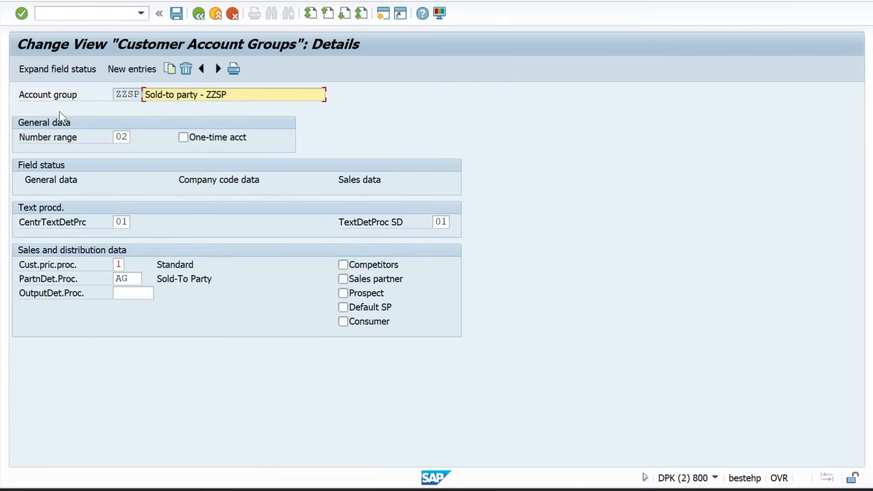
pyautogui.click(128, 137)
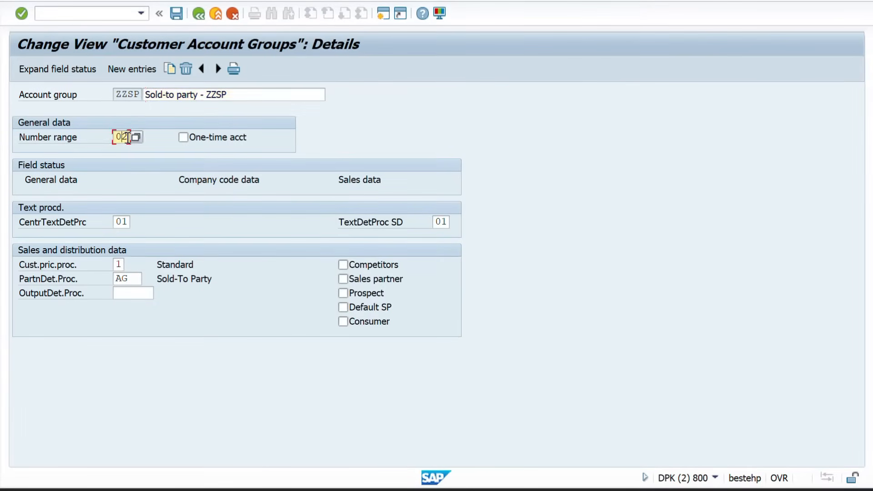
# In Excel, note ZG in E7 for Bill-to party and correct E6 from ZQ to ZO
pyautogui.hotkey('alt', 'Tab')
pyautogui.hotkey('alt', 'Tab')
pyautogui.hotkey('alt', 'Tab')
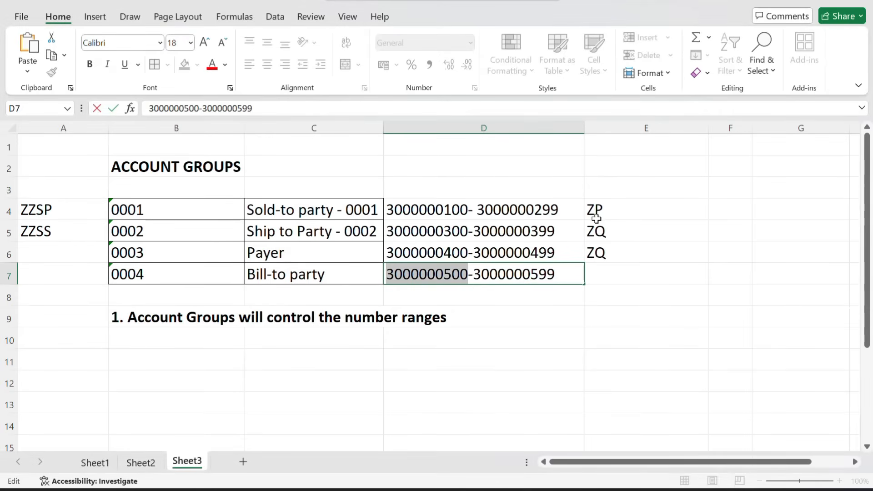
pyautogui.click(608, 211)
pyautogui.click(598, 274)
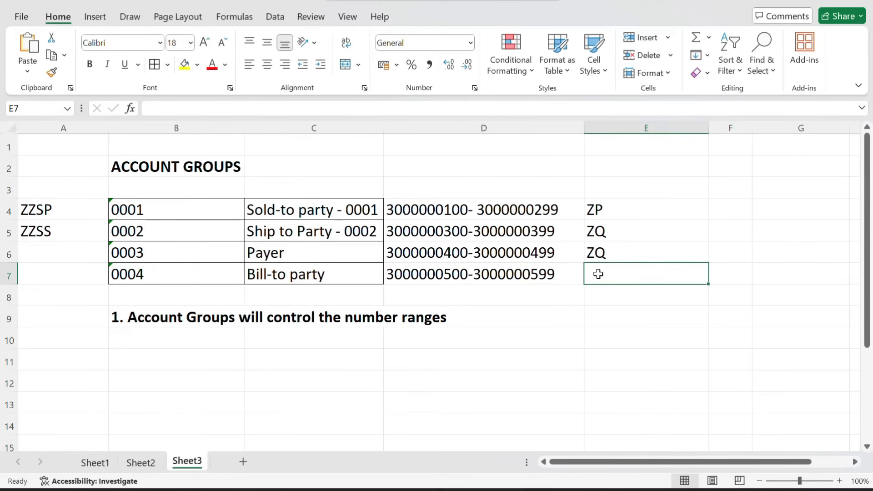
pyautogui.write('Z')
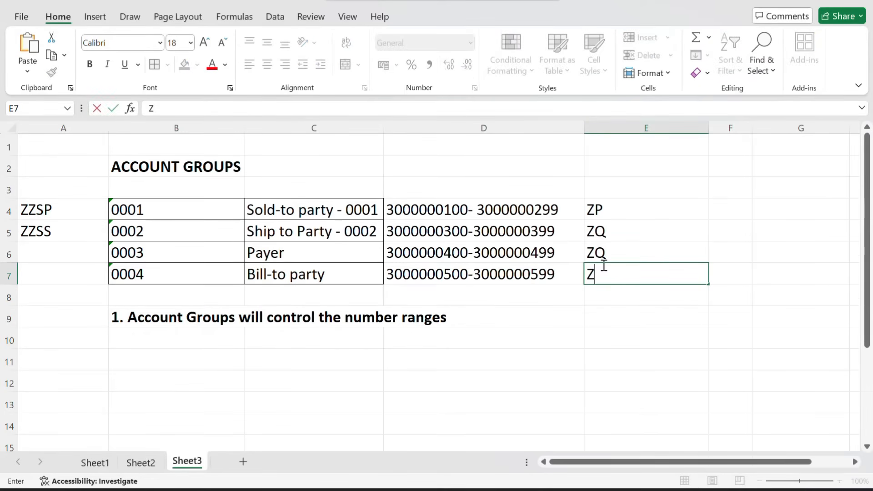
pyautogui.write('G')
pyautogui.doubleClick(621, 256)
pyautogui.press('BackSpace')
pyautogui.write('O')
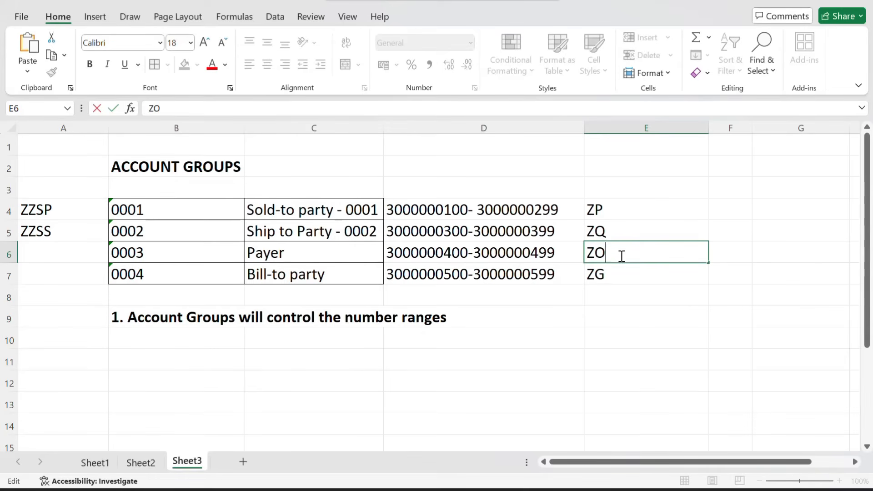
pyautogui.press('Return')
# Copy ZP from Excel cell E4 for use in SAP
pyautogui.click(615, 209)
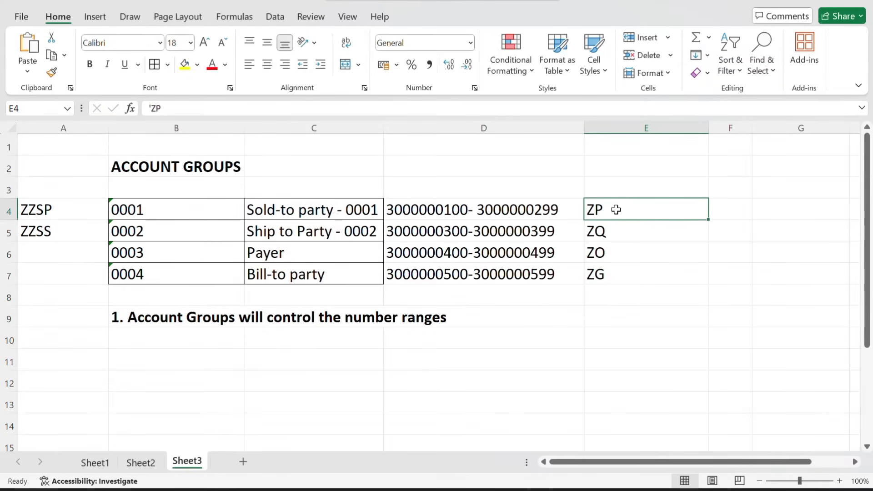
pyautogui.hotkey('ctrl', 'c')
pyautogui.hotkey('alt', 'Tab')
# Enter number range ZP for the current account group and save it under the customizing request
pyautogui.hotkey('ctrl', 'v')
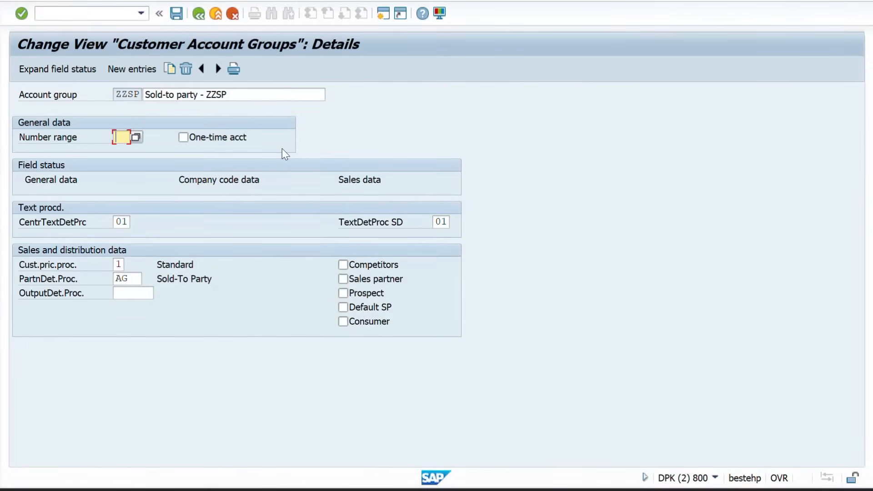
pyautogui.press('Return')
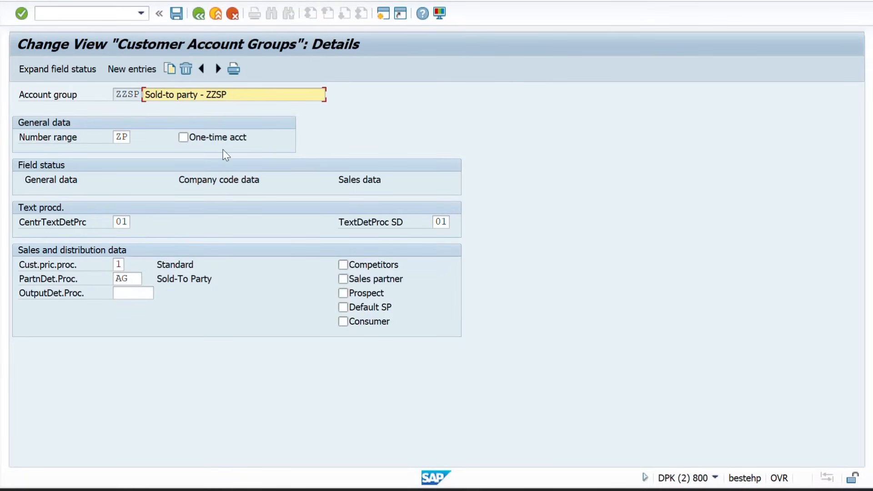
pyautogui.click(177, 14)
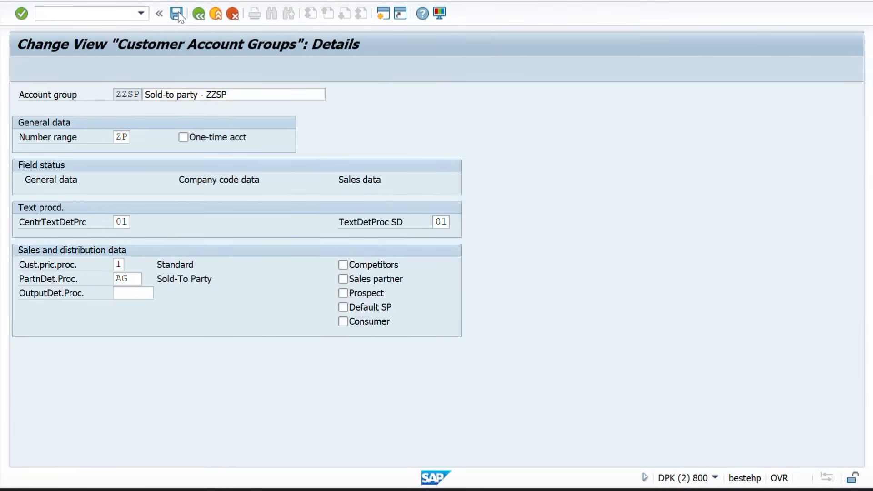
pyautogui.click(265, 216)
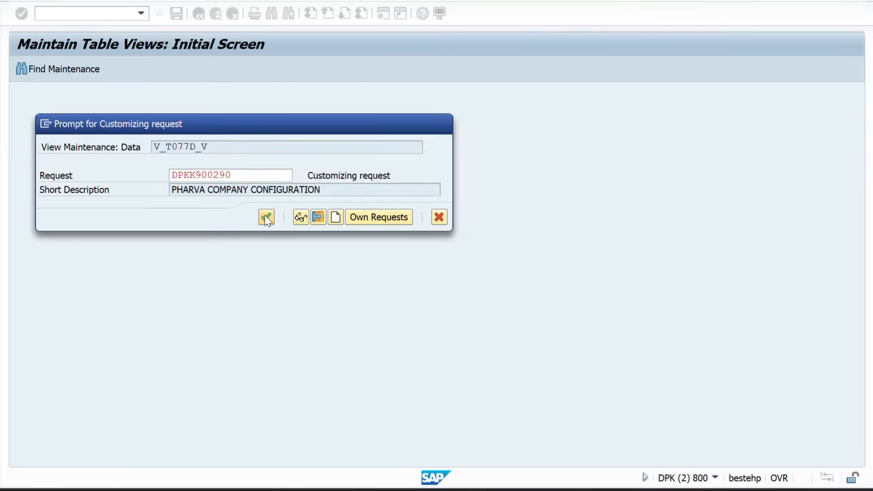
pyautogui.click(198, 14)
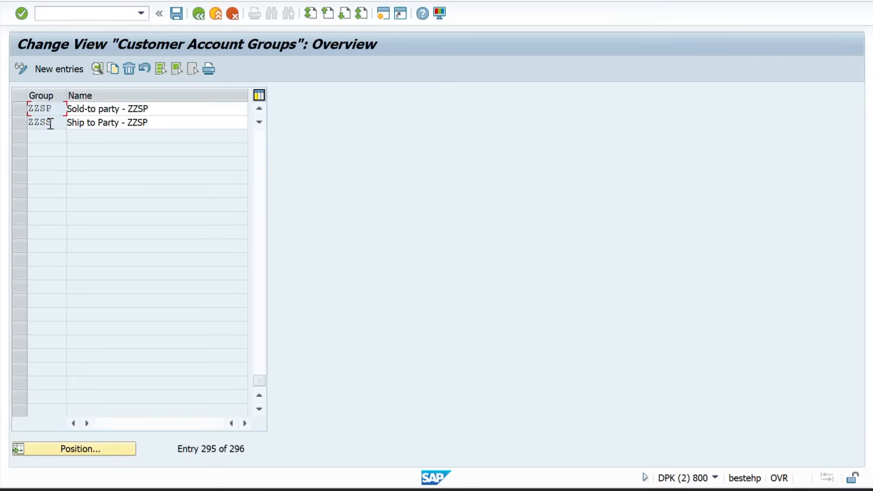
# Assign number range ZQ, copied from Excel, to account group ZZSS and save
pyautogui.doubleClick(50, 123)
pyautogui.hotkey('alt', 'Tab')
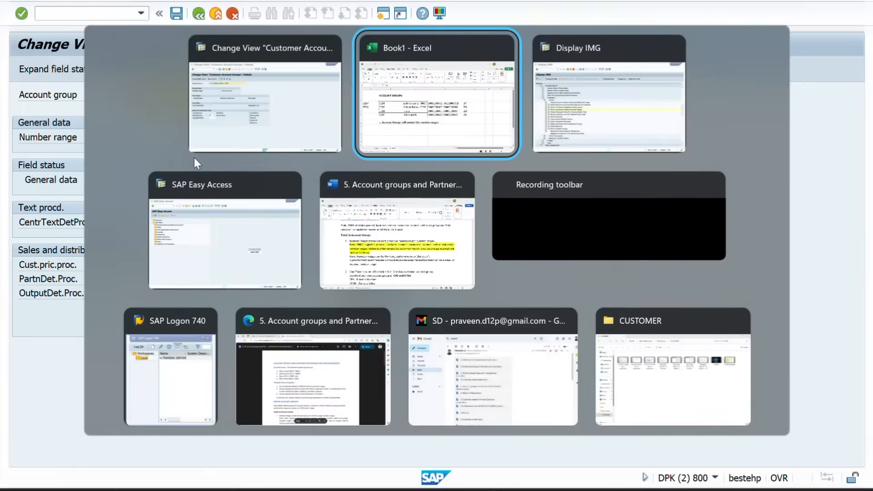
pyautogui.click(597, 232)
pyautogui.hotkey('ctrl', 'c')
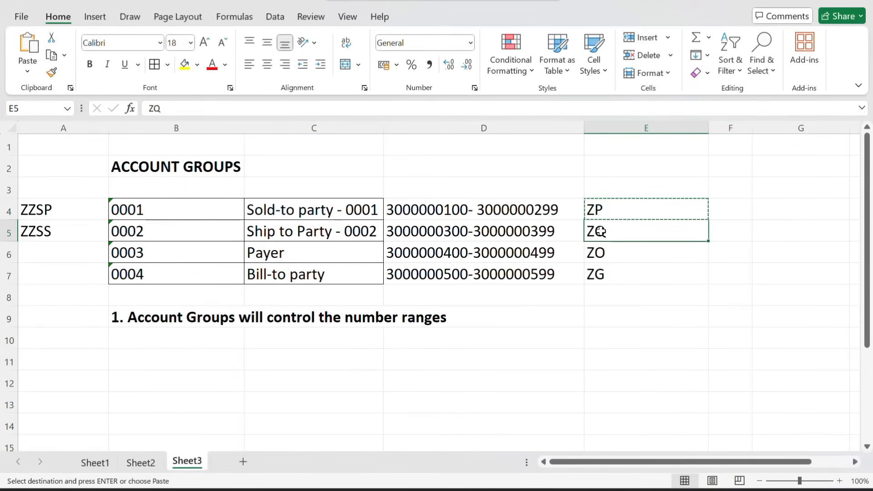
pyautogui.hotkey('alt', 'Tab')
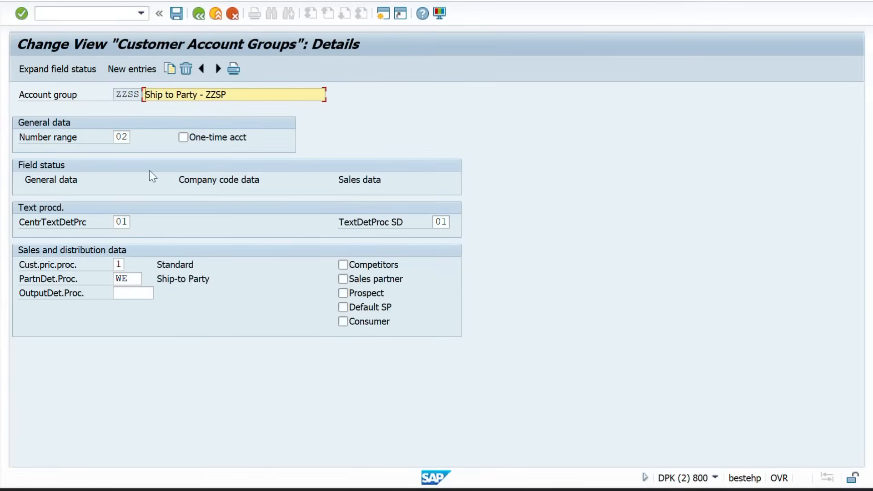
pyautogui.click(123, 136)
pyautogui.press('BackSpace')
pyautogui.press('BackSpace')
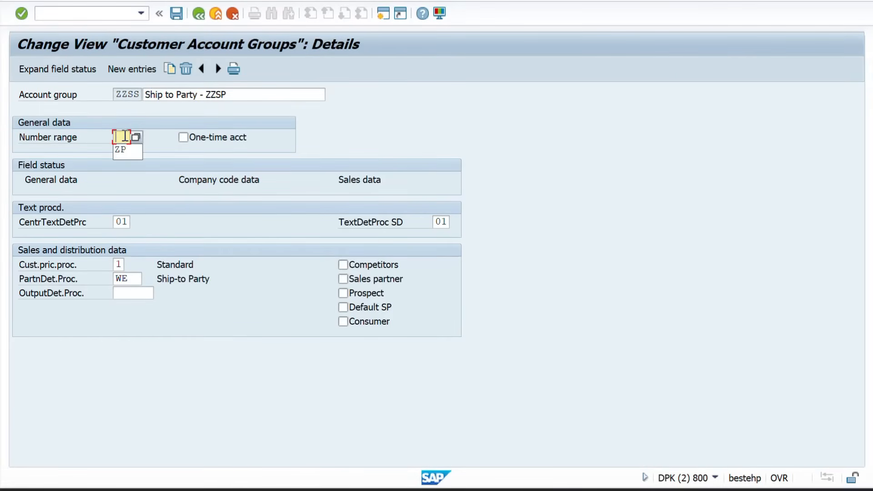
pyautogui.press('Return')
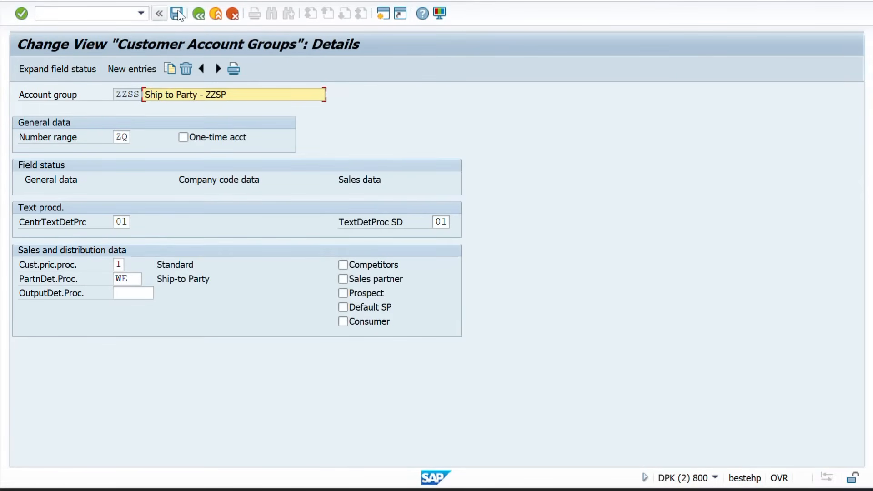
pyautogui.click(178, 15)
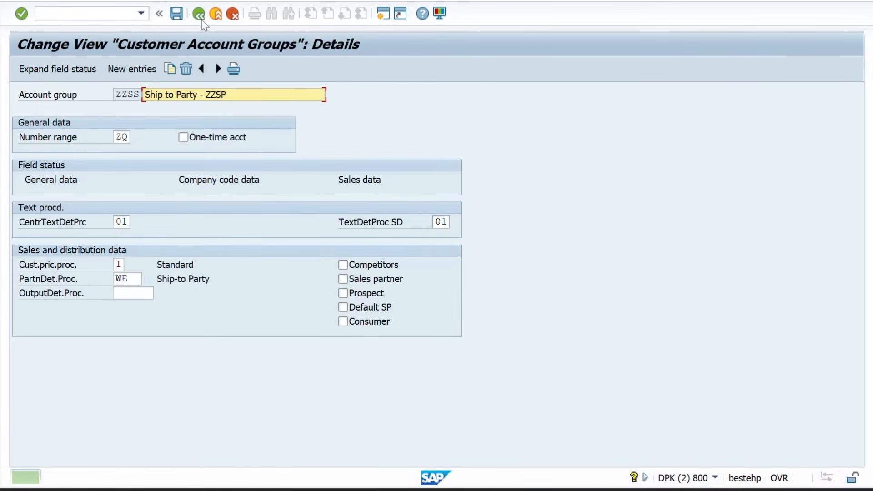
pyautogui.click(199, 14)
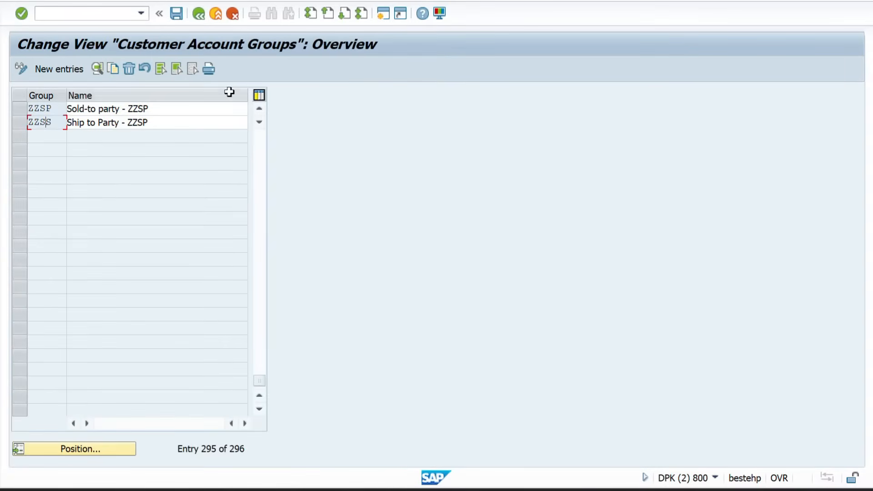
# Assign number range ZO, copied from Excel, to account group ZZPY and save
pyautogui.click(259, 109)
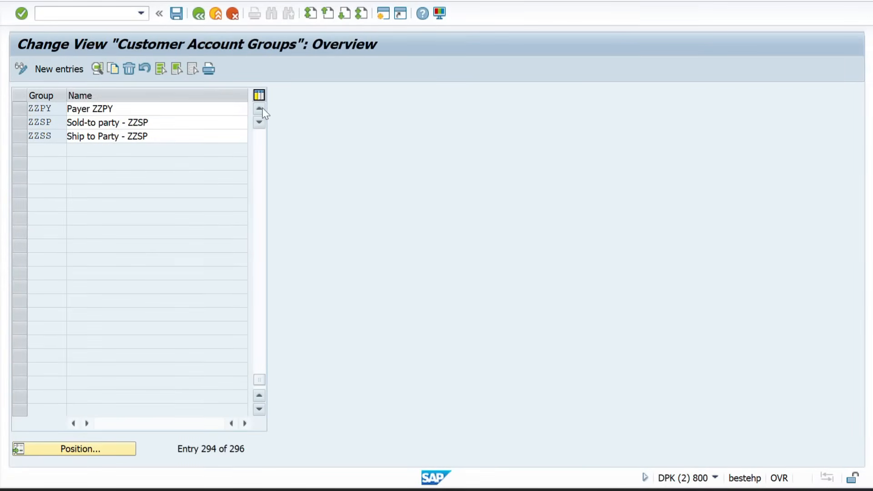
pyautogui.click(259, 109)
pyautogui.click(259, 109)
pyautogui.click(262, 109)
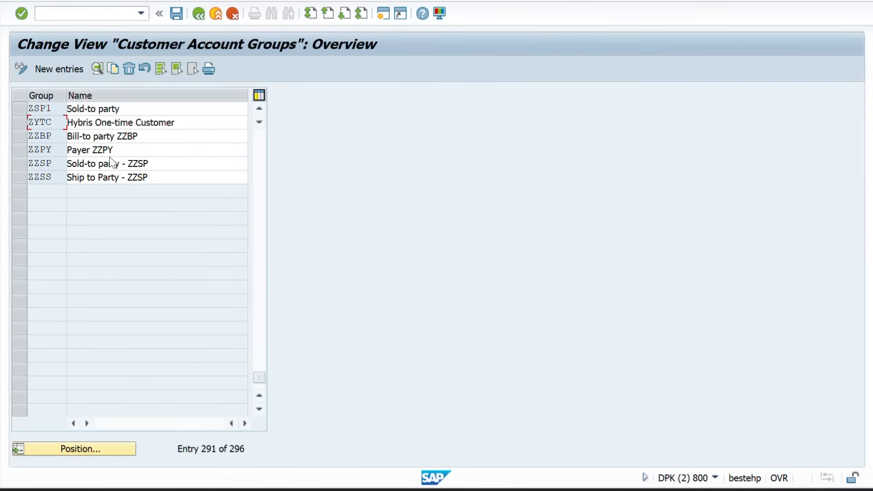
pyautogui.doubleClick(53, 149)
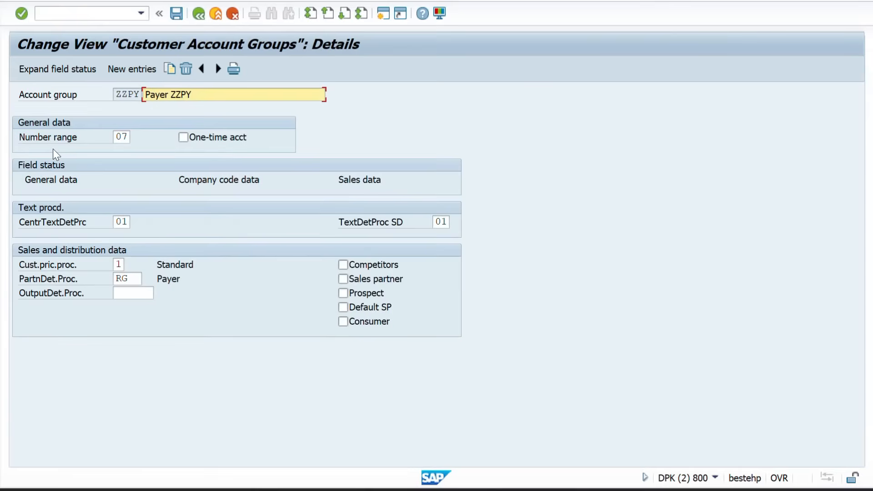
pyautogui.click(124, 136)
pyautogui.hotkey('alt', 'Tab')
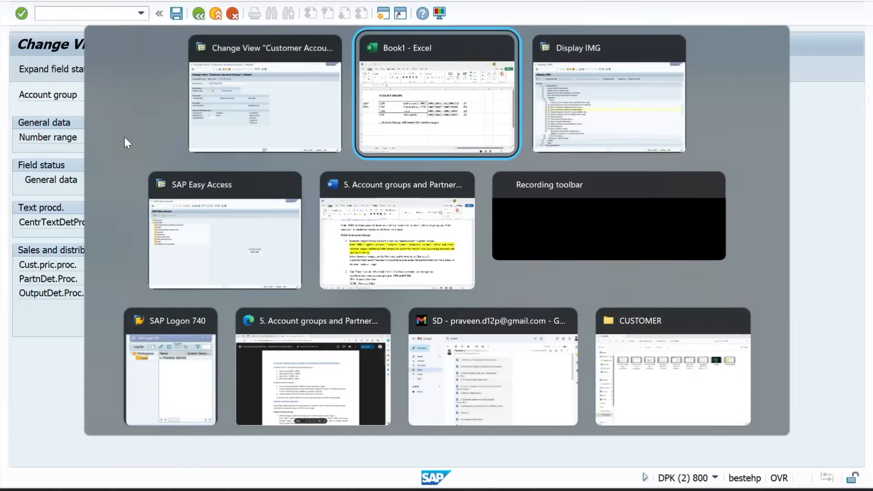
pyautogui.click(614, 253)
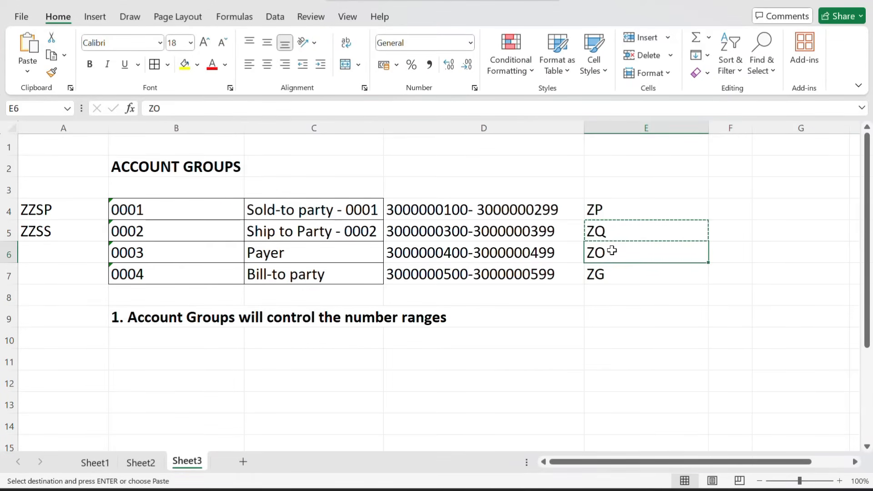
pyautogui.hotkey('ctrl', 'c')
pyautogui.hotkey('alt', 'Tab')
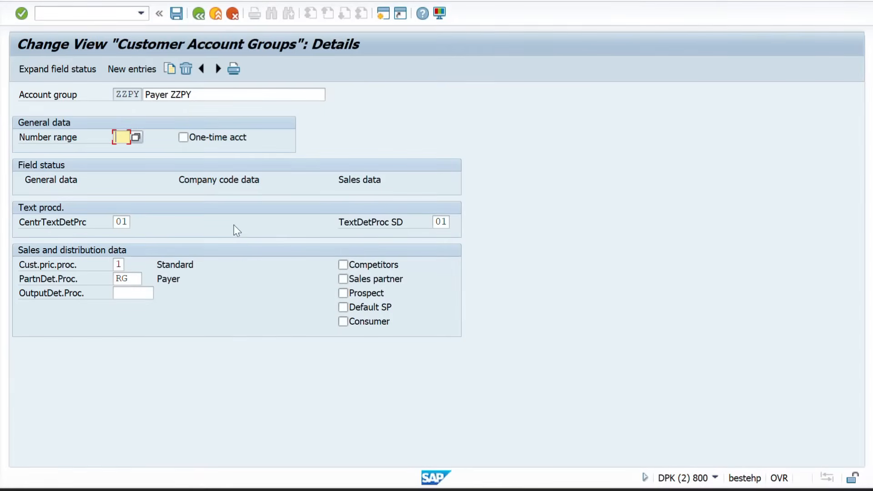
pyautogui.hotkey('ctrl', 'v')
pyautogui.press('Return')
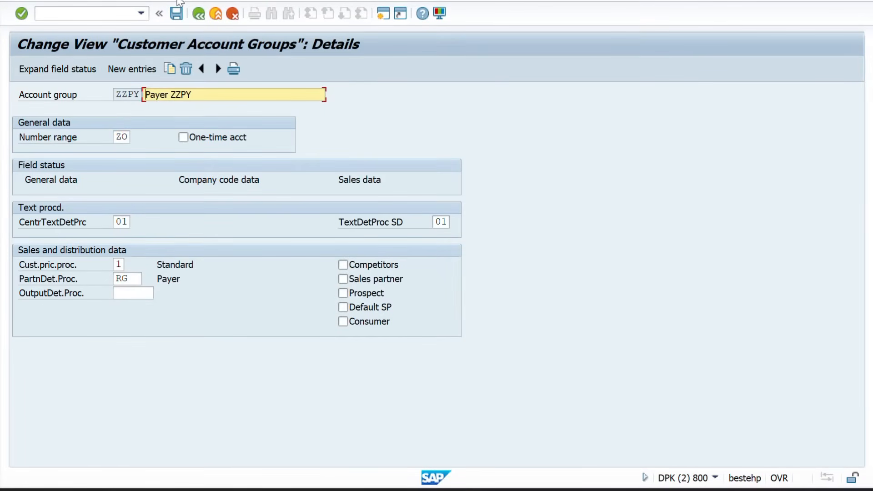
pyautogui.click(176, 13)
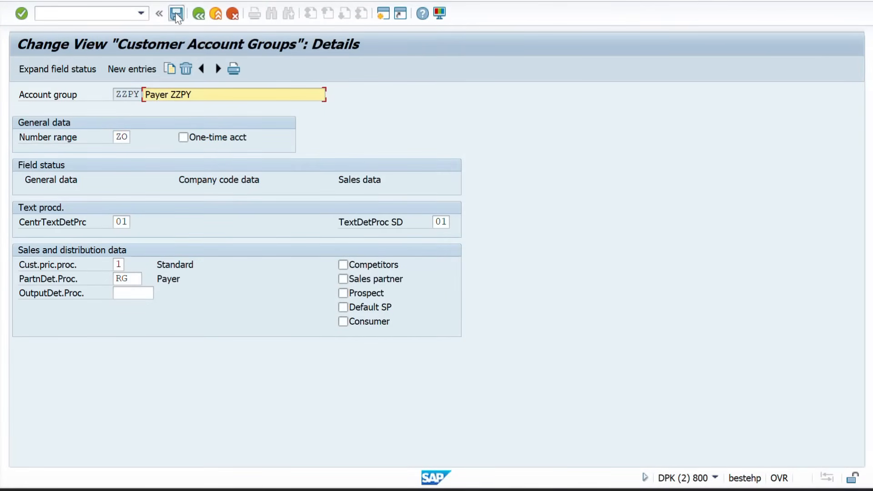
pyautogui.click(203, 15)
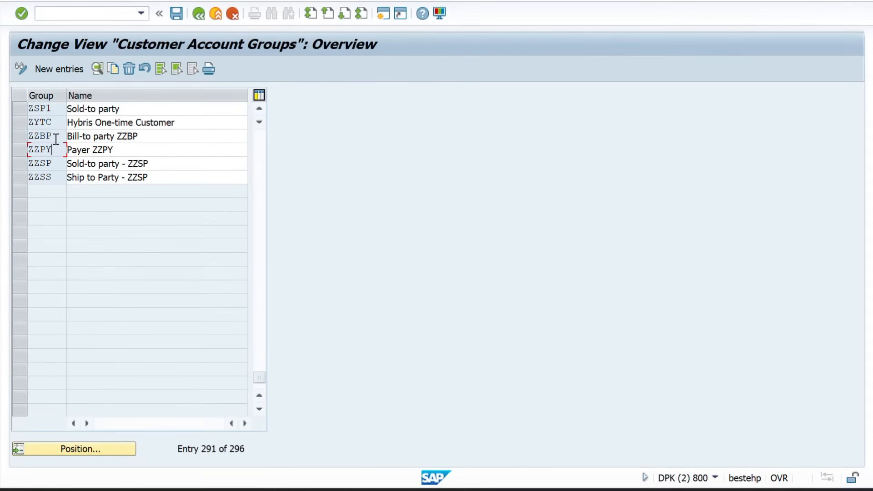
# Replace ZZBP's number range 02 with ZG and save the change
pyautogui.doubleClick(55, 139)
pyautogui.hotkey('alt', 'Tab')
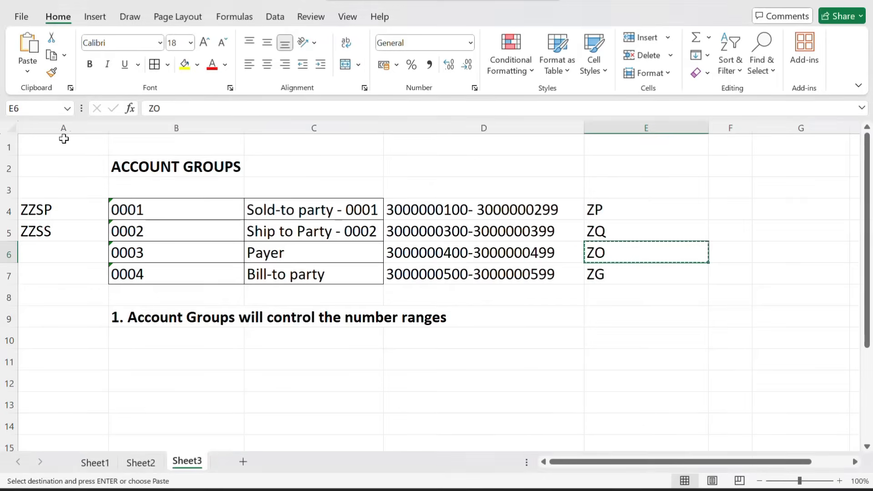
pyautogui.click(591, 275)
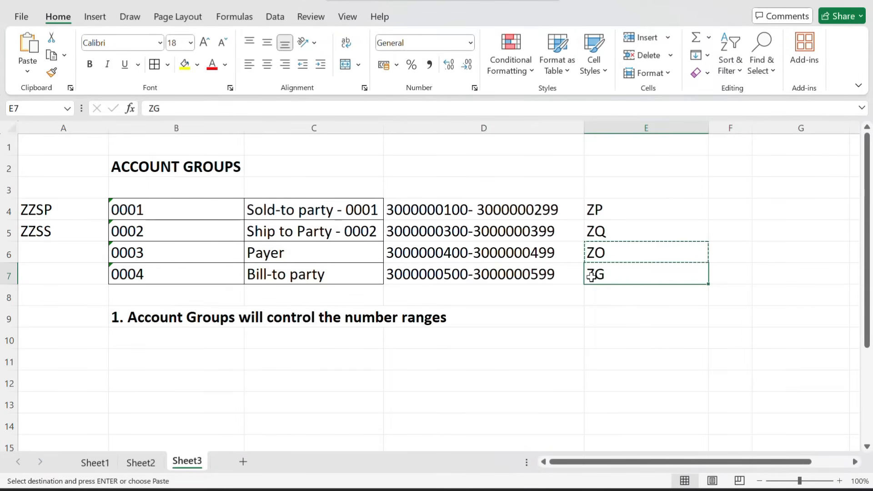
pyautogui.hotkey('alt', 'Tab')
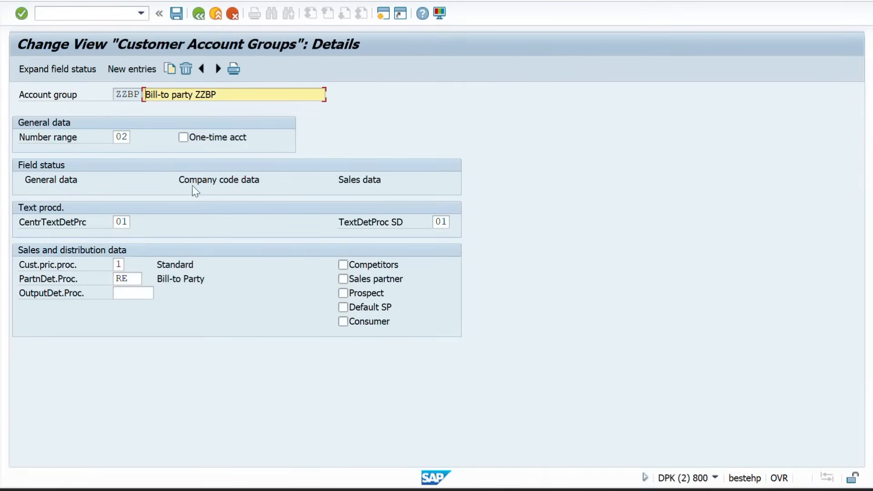
pyautogui.click(125, 136)
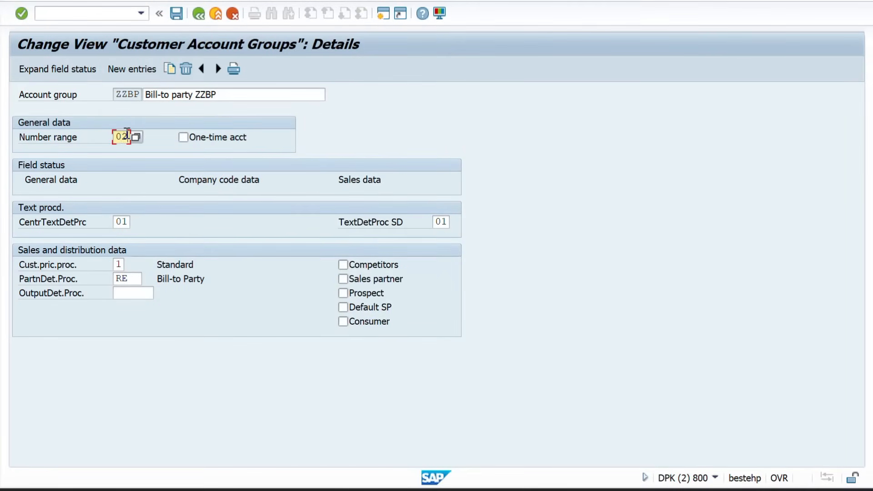
pyautogui.press('BackSpace')
pyautogui.press('BackSpace')
pyautogui.write('ZG')
pyautogui.press('Return')
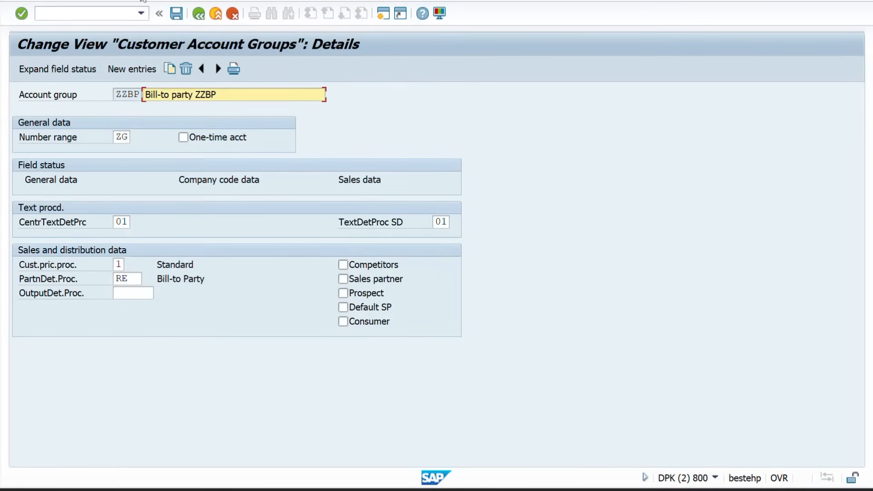
pyautogui.click(179, 16)
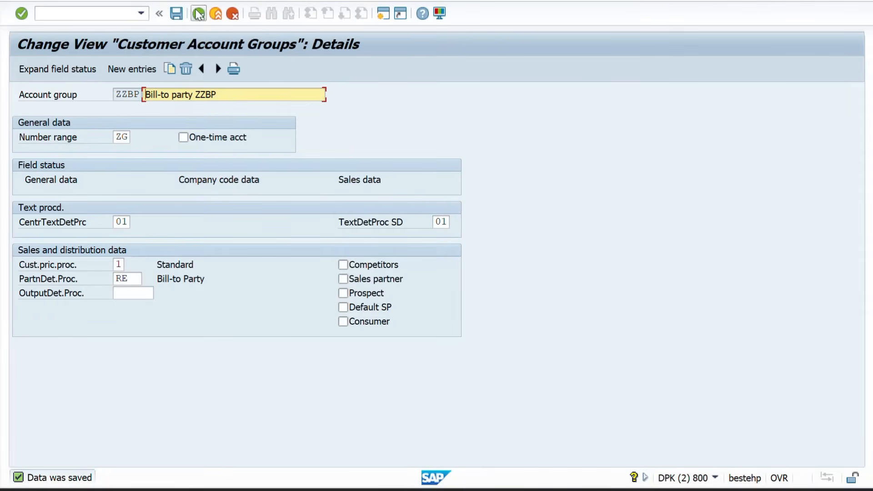
pyautogui.click(199, 14)
pyautogui.hotkey('alt', 'Tab')
# Start XD01 and list the account groups with their number ranges
pyautogui.press('Tab')
pyautogui.press('Tab')
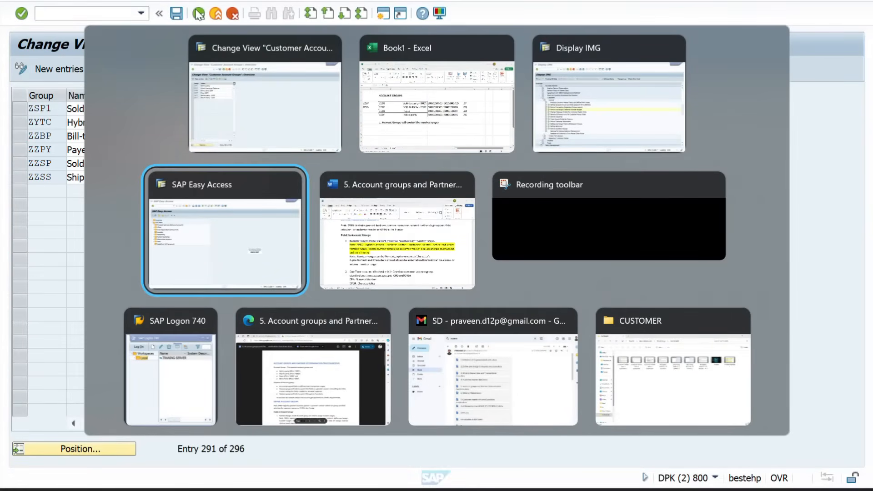
pyautogui.write('XD01')
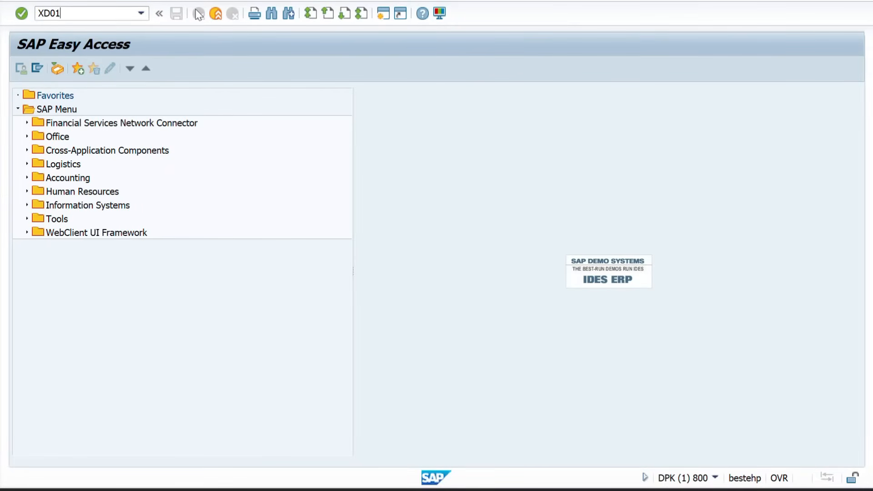
pyautogui.press('Return')
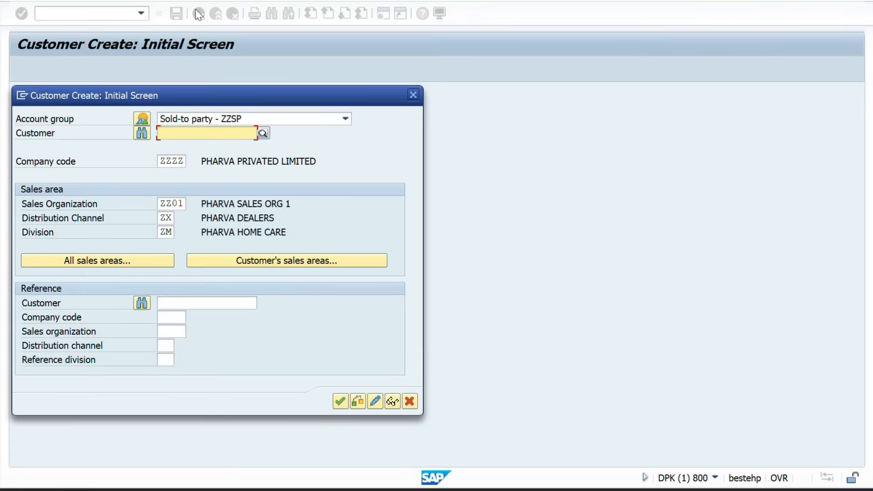
pyautogui.click(143, 119)
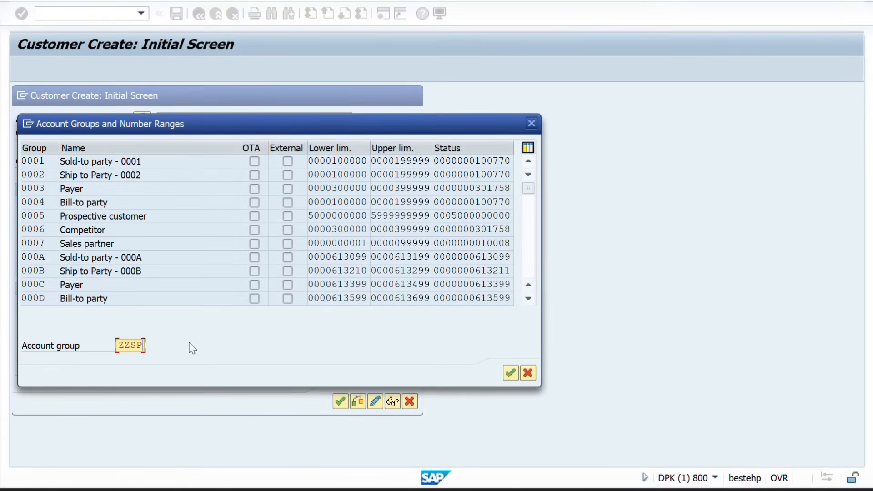
pyautogui.press('Return')
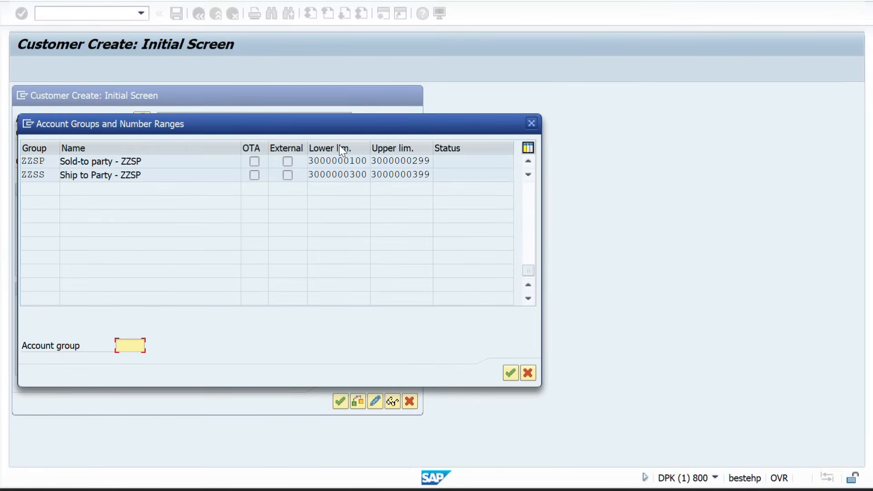
# Review the ZZSP and ZZSS range limits, then choose Sold-to party ZZSP for the new customer
pyautogui.moveTo(432, 161); pyautogui.dragTo(399, 162)
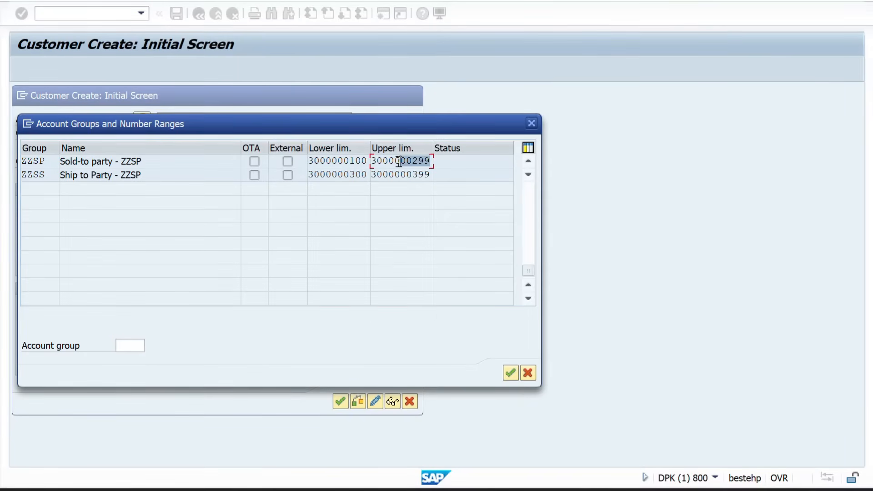
pyautogui.click(367, 176)
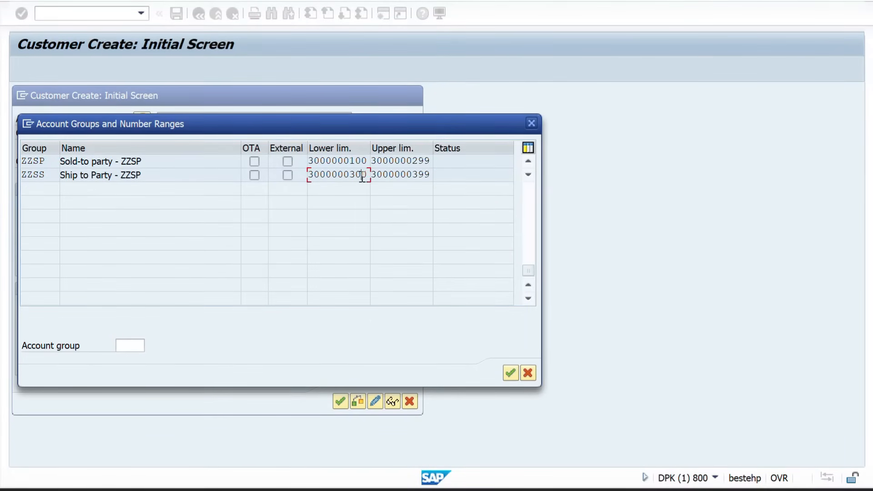
pyautogui.click(527, 162)
pyautogui.click(528, 162)
pyautogui.click(527, 162)
pyautogui.click(528, 162)
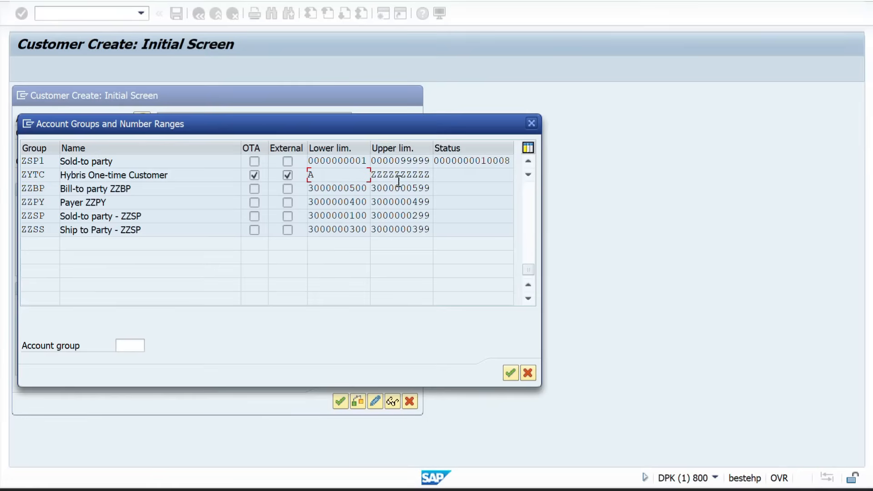
pyautogui.doubleClick(47, 217)
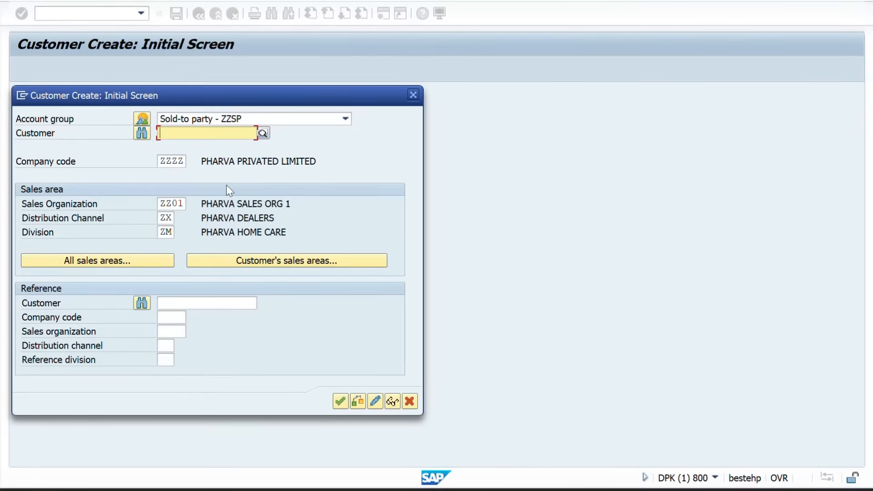
pyautogui.press('Return')
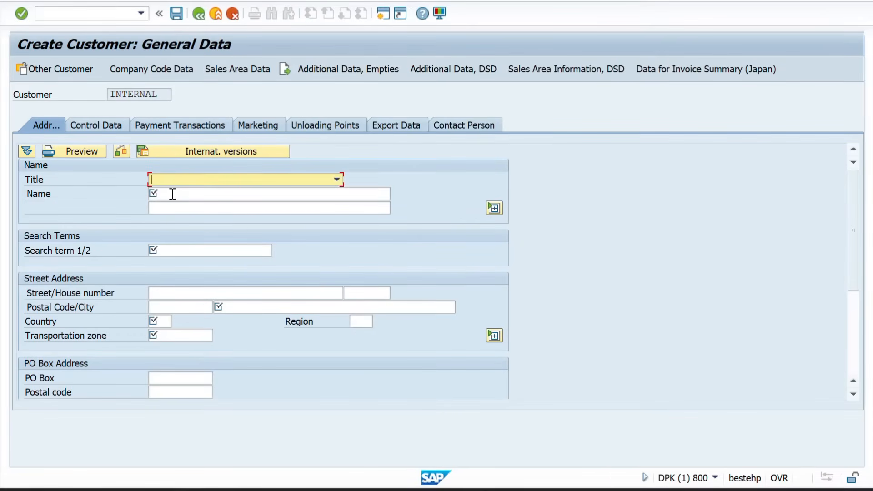
# Enter customer name XYZ CUSTOMER and search term XYZ
pyautogui.click(173, 194)
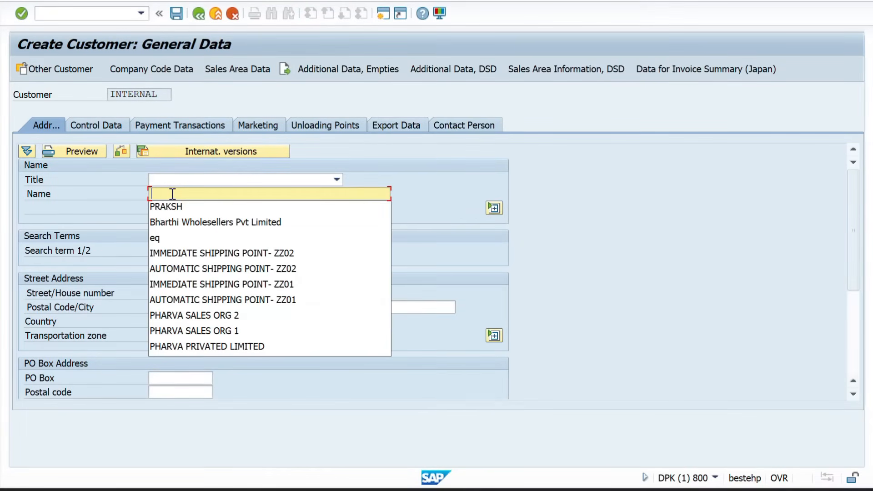
pyautogui.write('XYZ CUSTOMER')
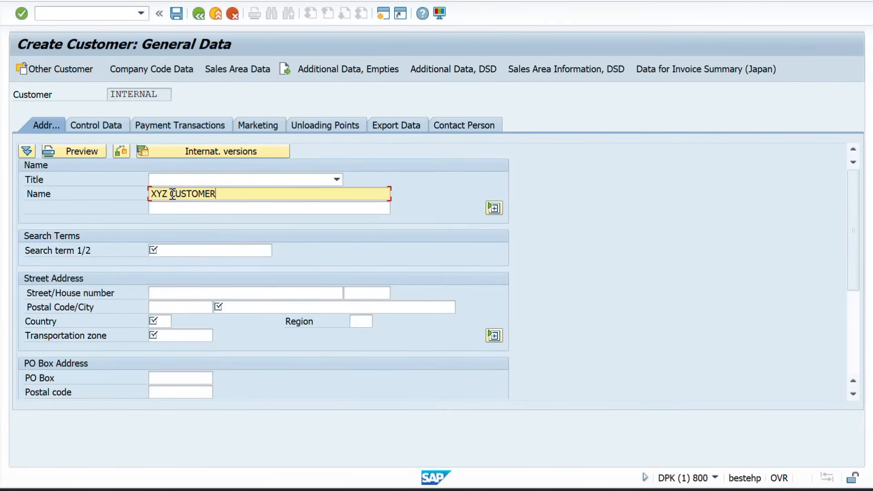
pyautogui.click(160, 251)
pyautogui.write('XY')
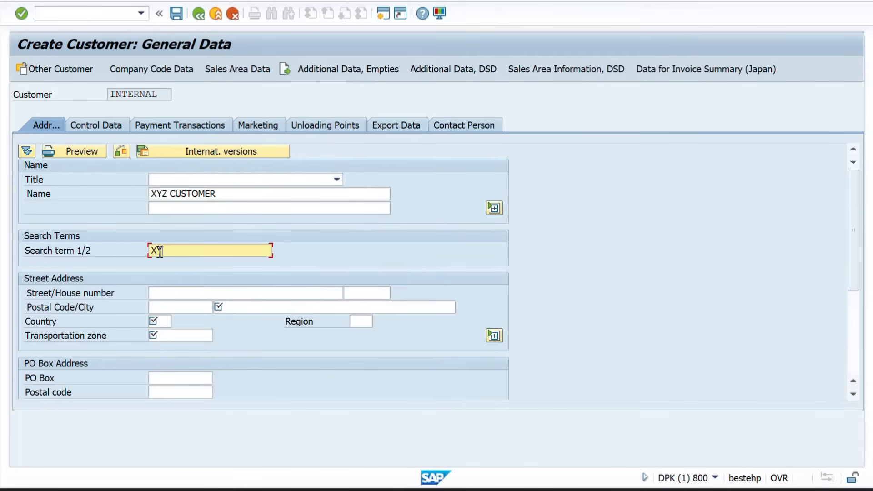
pyautogui.write('Z')
pyautogui.press('Tab')
pyautogui.press('Tab')
pyautogui.press('Tab')
pyautogui.press('Tab')
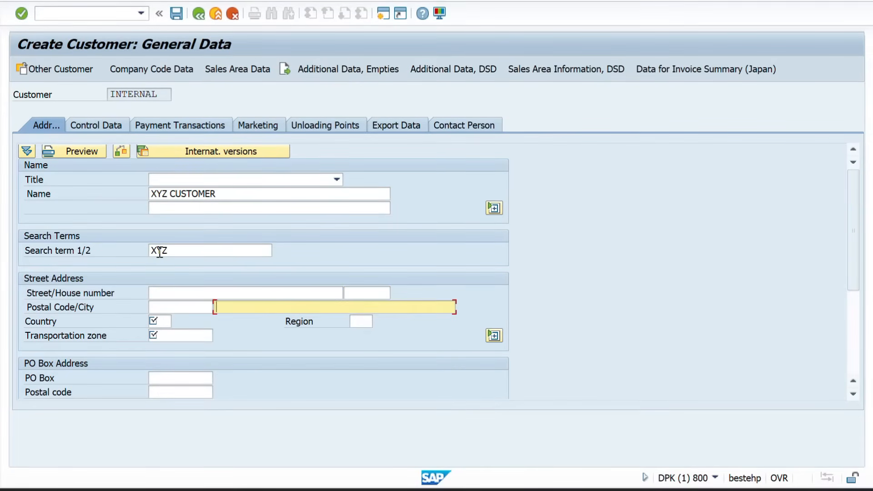
pyautogui.press('Down')
pyautogui.press('Return')
pyautogui.press('Tab')
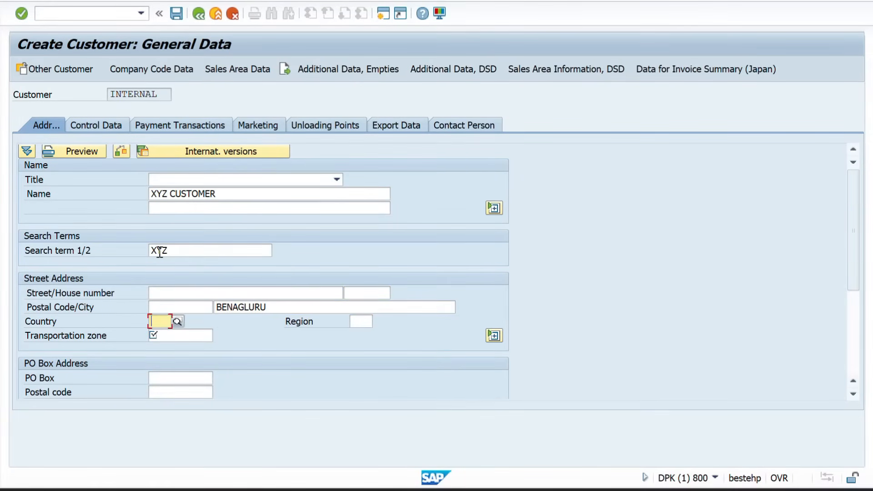
pyautogui.write('IN')
pyautogui.press('Tab')
pyautogui.write('10')
pyautogui.press('Tab')
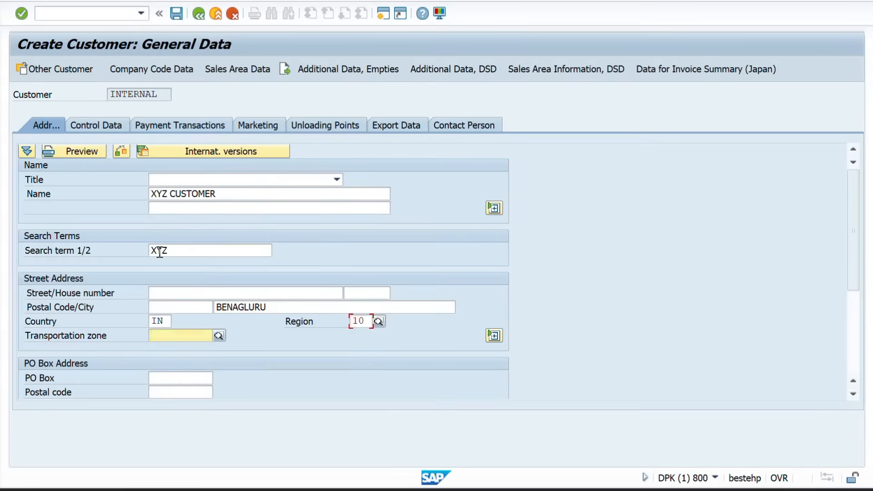
pyautogui.press('Down')
pyautogui.press('Return')
pyautogui.press('Return')
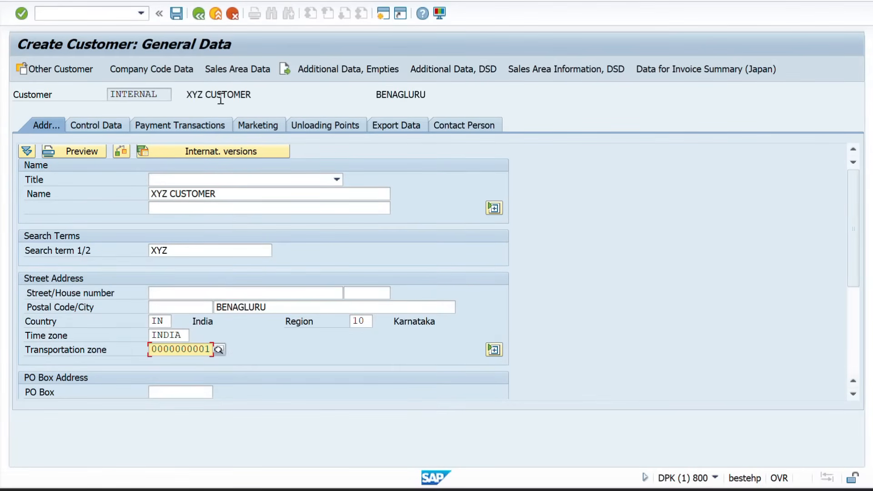
pyautogui.click(140, 73)
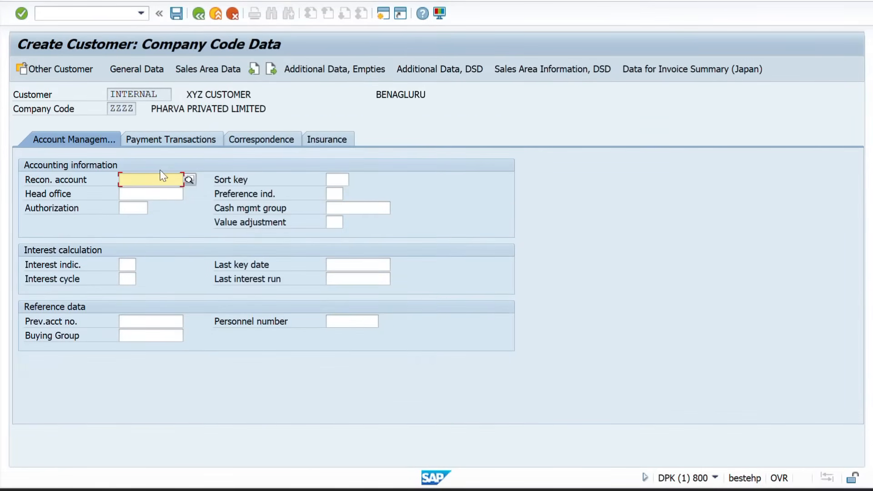
# Set reconciliation account 140000 in the company code data
pyautogui.click(146, 178)
pyautogui.click(146, 191)
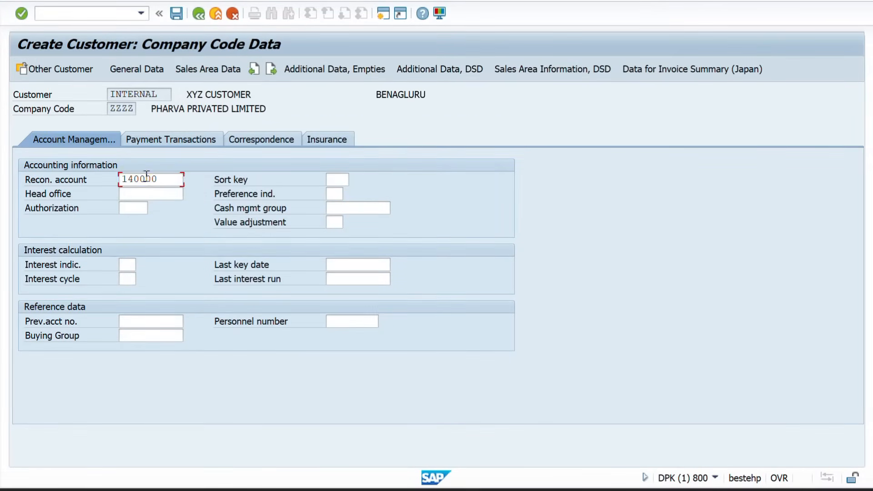
pyautogui.click(207, 71)
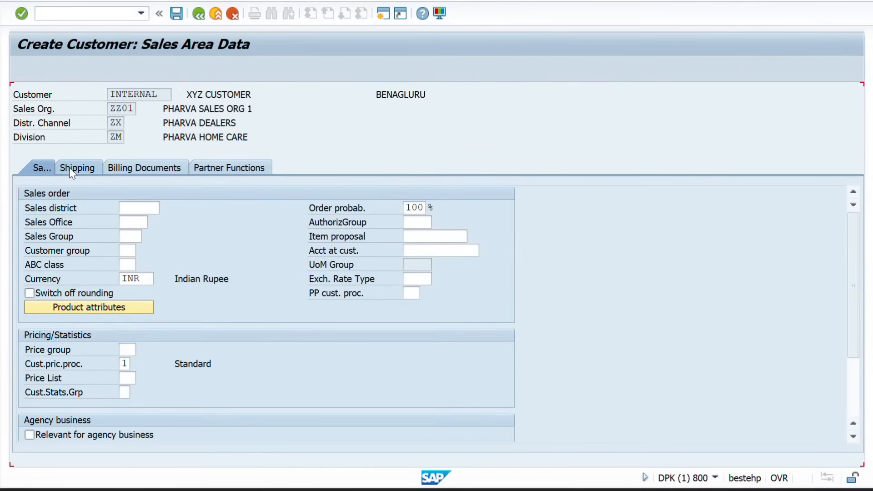
# Set delivery priority High and shipping conditions 01 in the sales area shipping data
pyautogui.click(69, 168)
pyautogui.click(152, 207)
pyautogui.press('Down')
pyautogui.press('Tab')
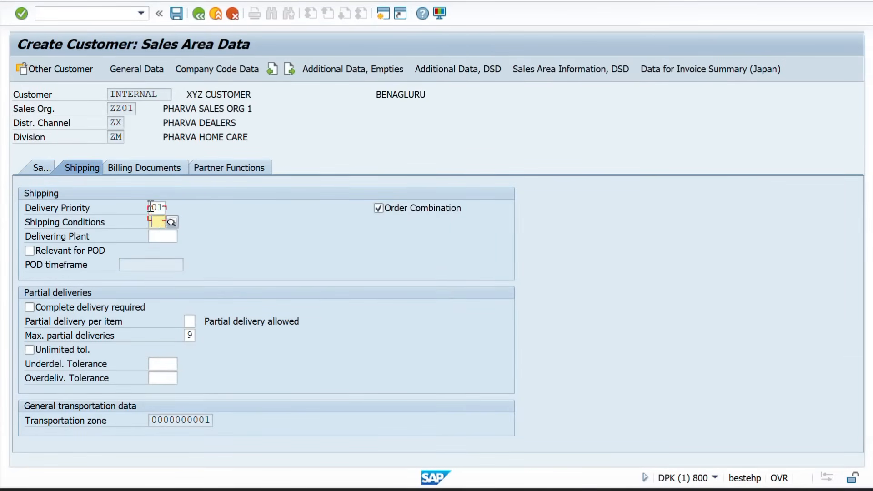
pyautogui.press('Down')
pyautogui.press('Tab')
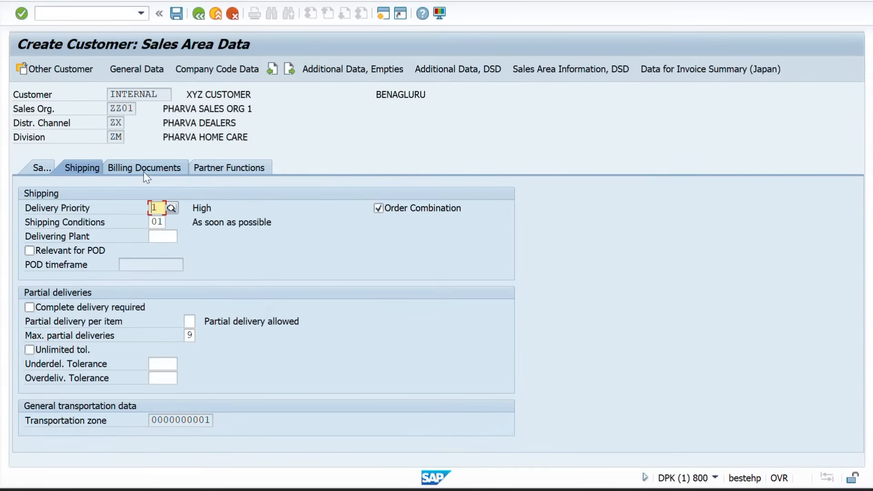
# Set Incoterms CFR BENAGLURU and tax classification 1 on the billing documents
pyautogui.click(143, 171)
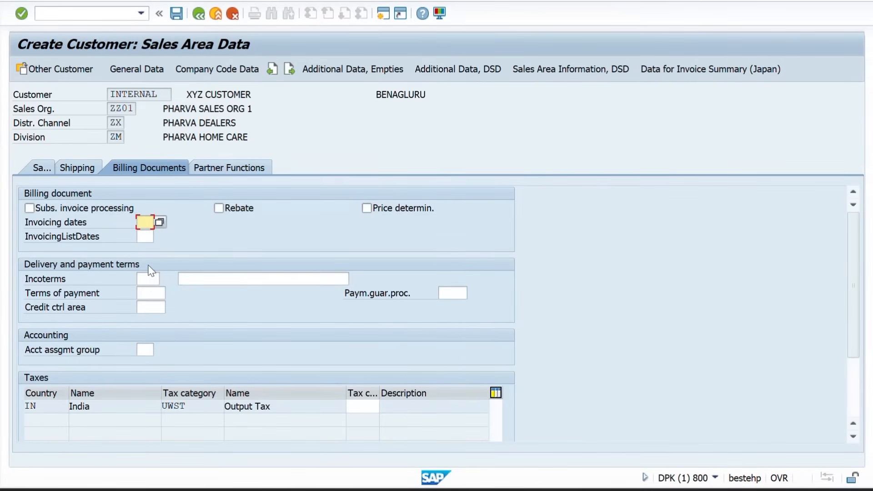
pyautogui.click(152, 282)
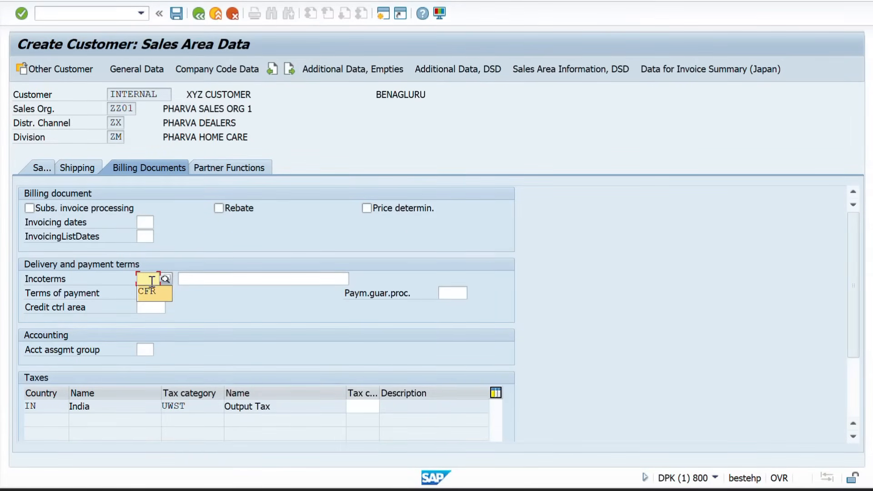
pyautogui.press('Down')
pyautogui.press('Return')
pyautogui.press('Tab')
pyautogui.press('Down')
pyautogui.press('Return')
pyautogui.press('Return')
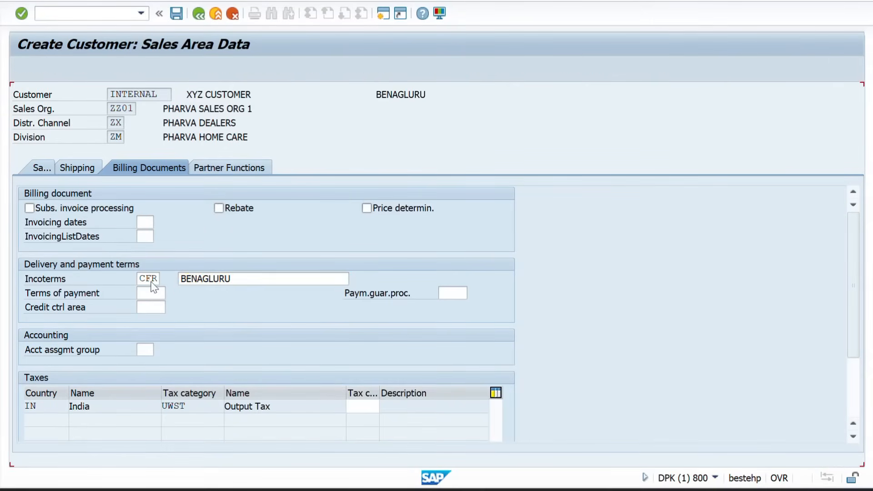
pyautogui.write('1')
pyautogui.press('Return')
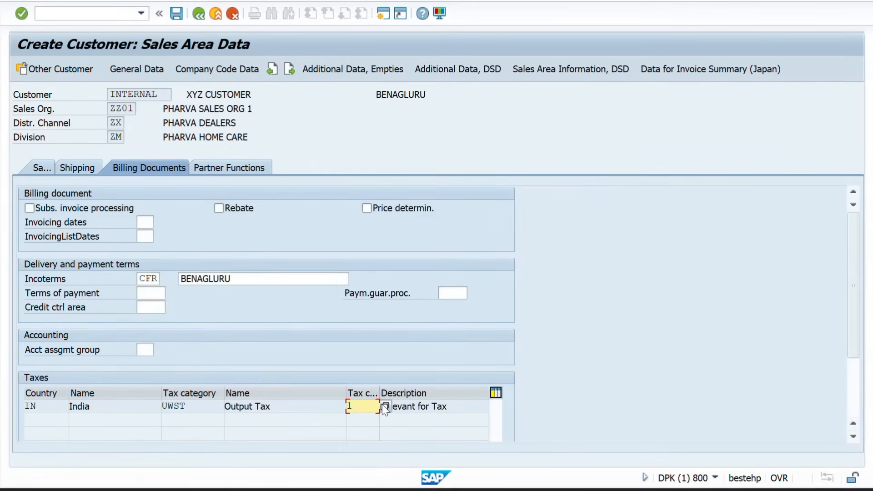
pyautogui.click(228, 168)
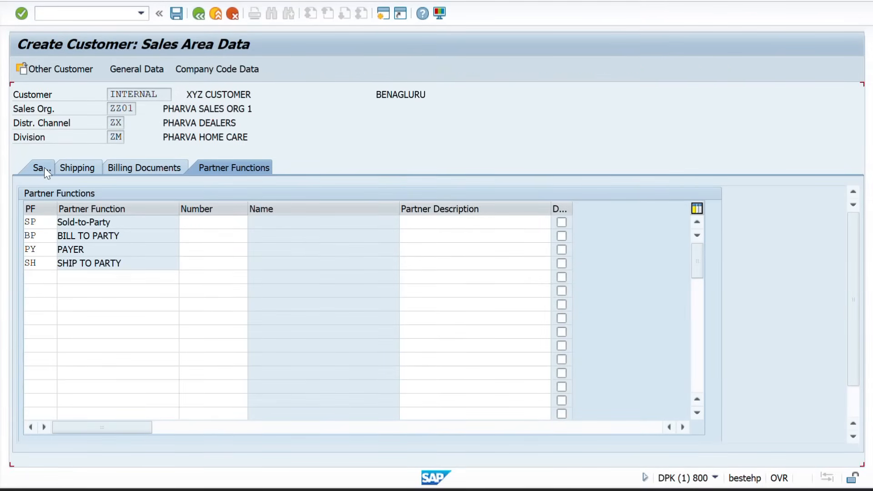
# Validate partner functions SP, BP, PY and SH, inspecting the missing Sold-to-Party number
pyautogui.press('Return')
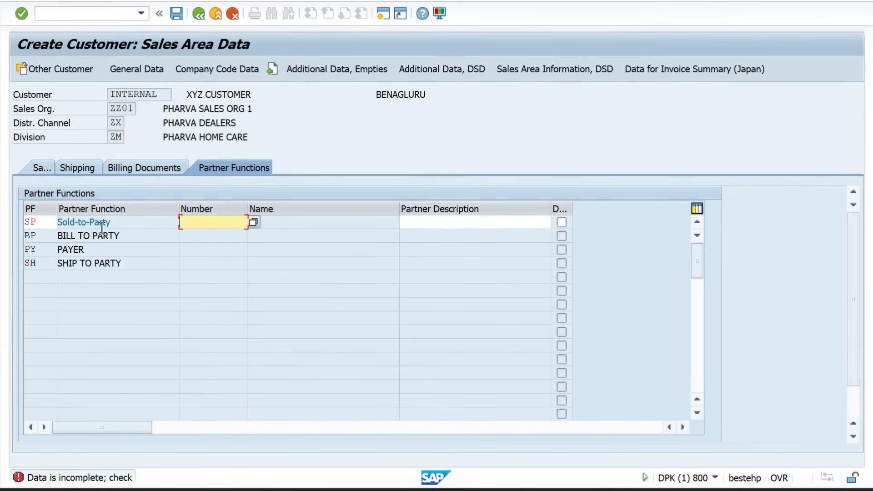
pyautogui.click(53, 227)
pyautogui.click(152, 224)
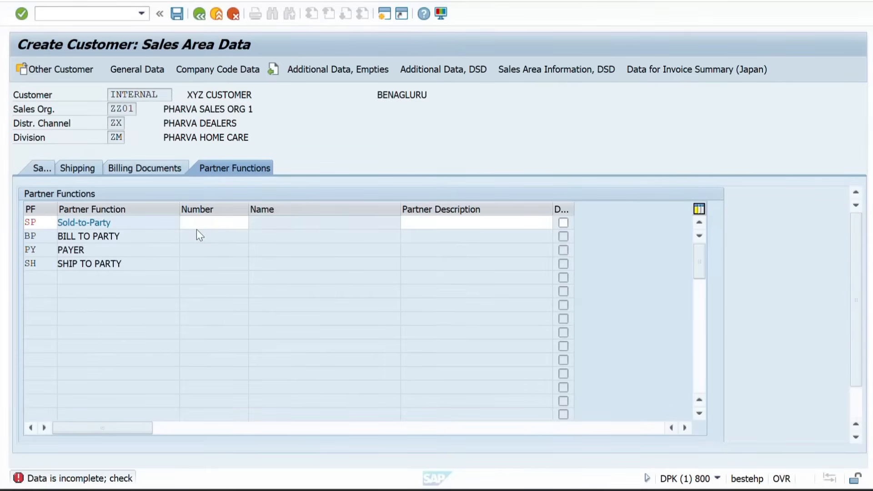
pyautogui.click(201, 221)
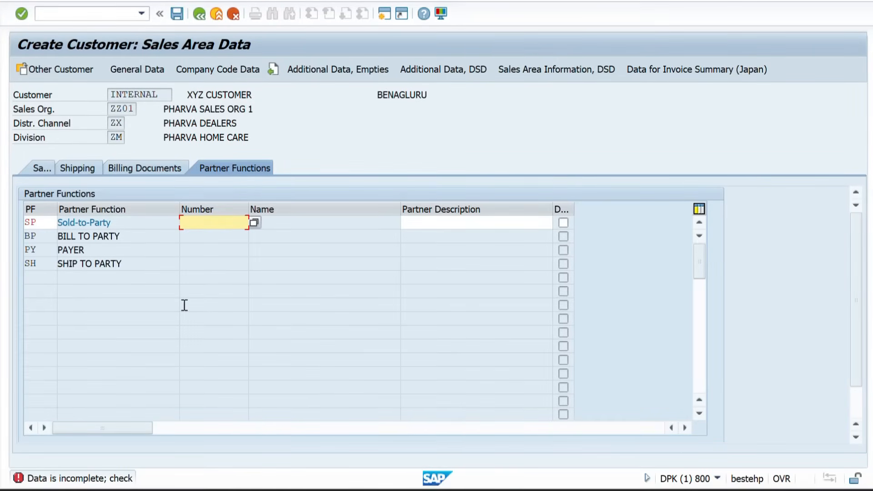
pyautogui.hotkey('alt', 'Tab')
pyautogui.hotkey('alt', 'Tab')
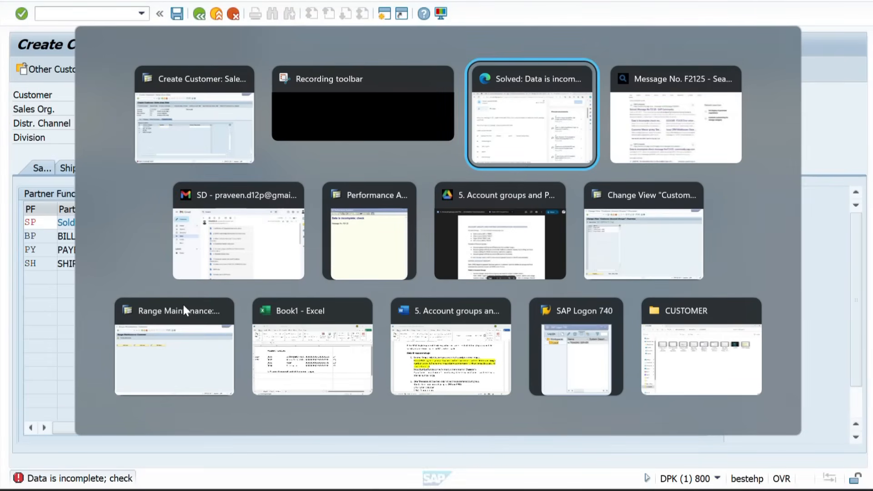
pyautogui.hotkey('alt', 'Tab')
pyautogui.hotkey('alt', 'Tab')
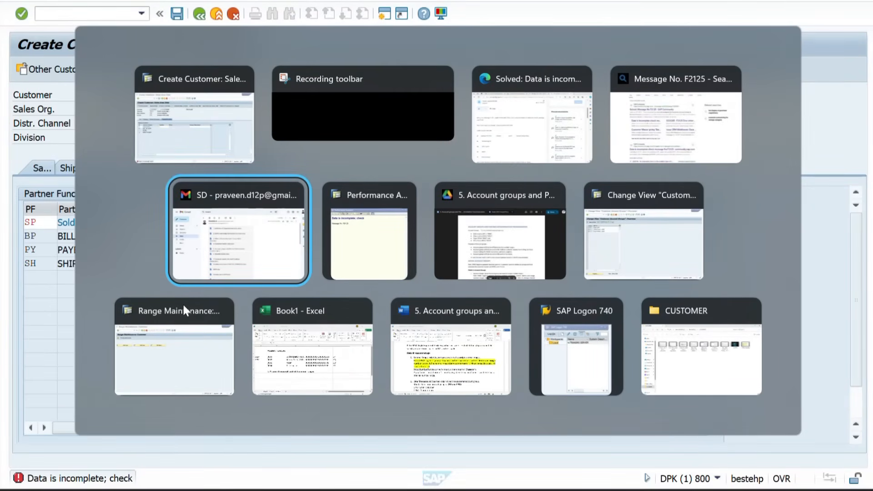
pyautogui.hotkey('alt', 'Tab')
pyautogui.hotkey('alt', 'Tab')
pyautogui.hotkey('alt', 'Tab')
pyautogui.hotkey('alt', 'Tab')
pyautogui.hotkey('alt', 'Tab')
pyautogui.hotkey('alt', 'Tab')
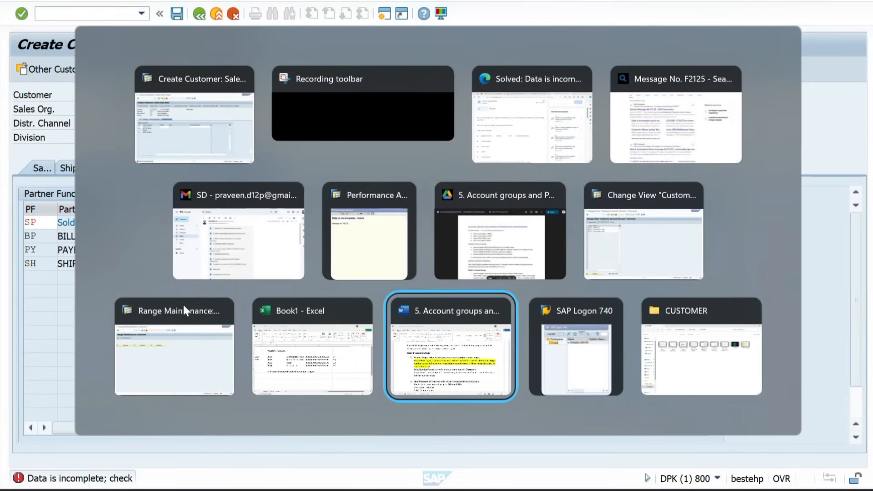
pyautogui.scroll(5, 266, 321)
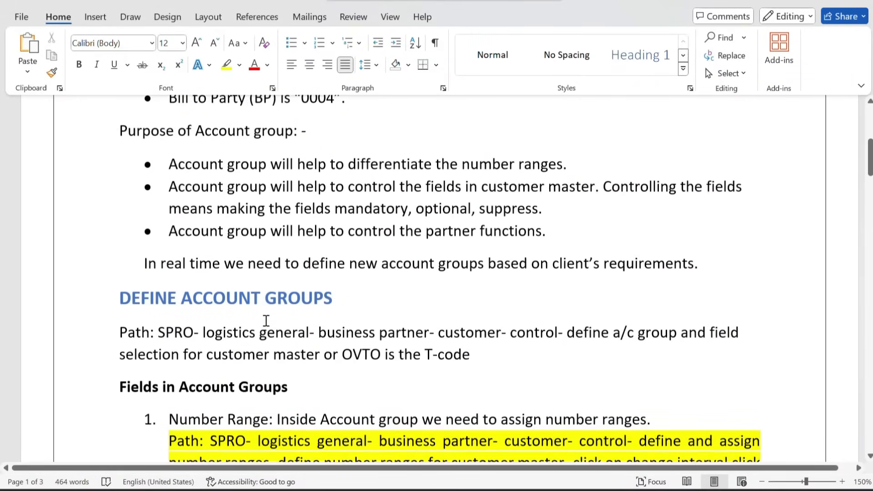
pyautogui.scroll(1, 266, 321)
pyautogui.moveTo(171, 196); pyautogui.dragTo(548, 203)
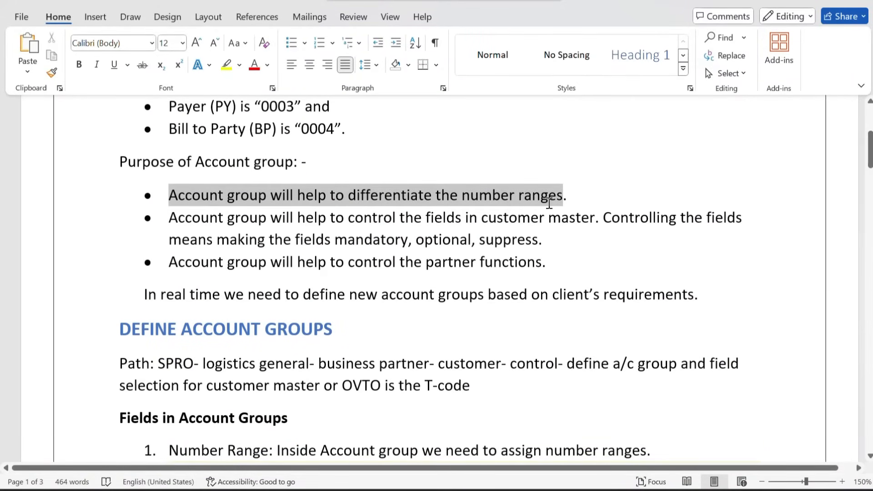
pyautogui.click(194, 262)
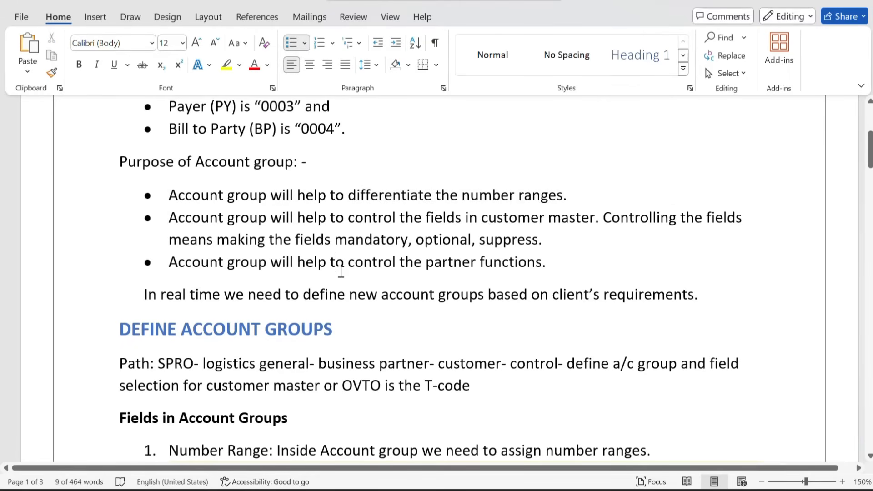
pyautogui.moveTo(170, 261); pyautogui.dragTo(541, 263)
pyautogui.hotkey('alt', 'Tab')
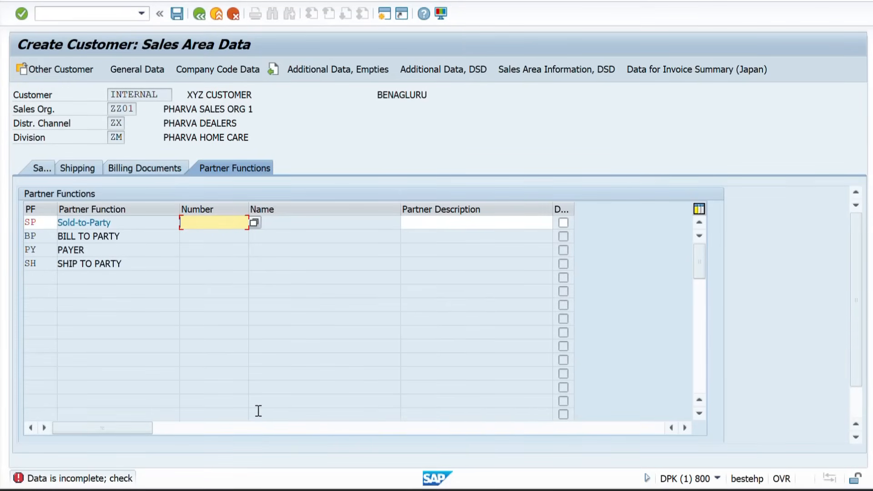
# Abandon the incomplete customer with /N and return to SAP Easy Access
pyautogui.click(191, 66)
pyautogui.click(55, 12)
pyautogui.write('/')
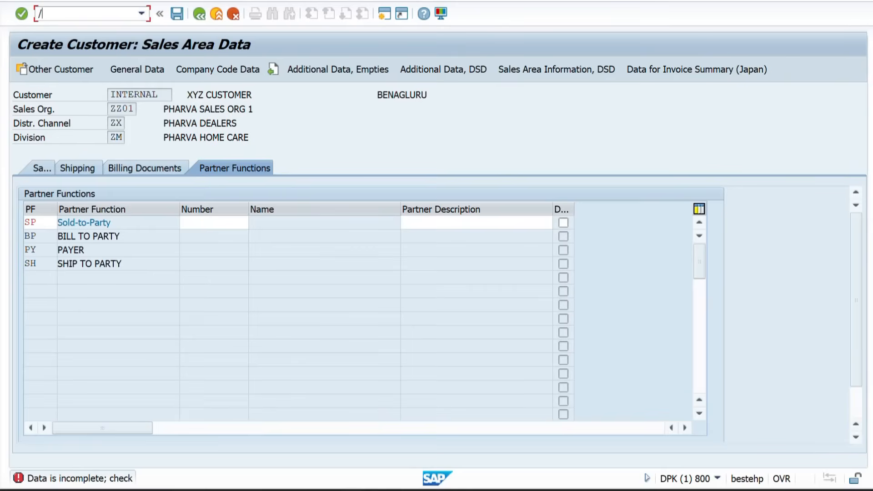
pyautogui.write('N')
pyautogui.press('Return')
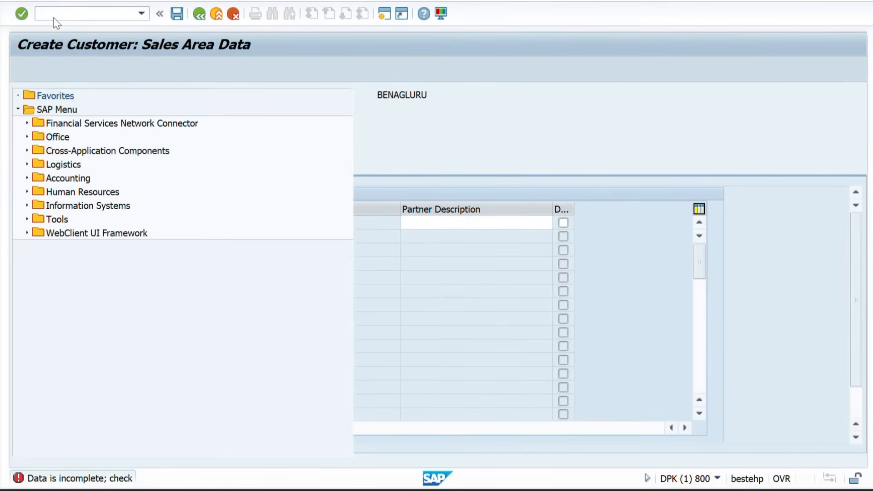
# Skim the Word notes on account group fields down to partner determination
pyautogui.hotkey('alt', 'Tab')
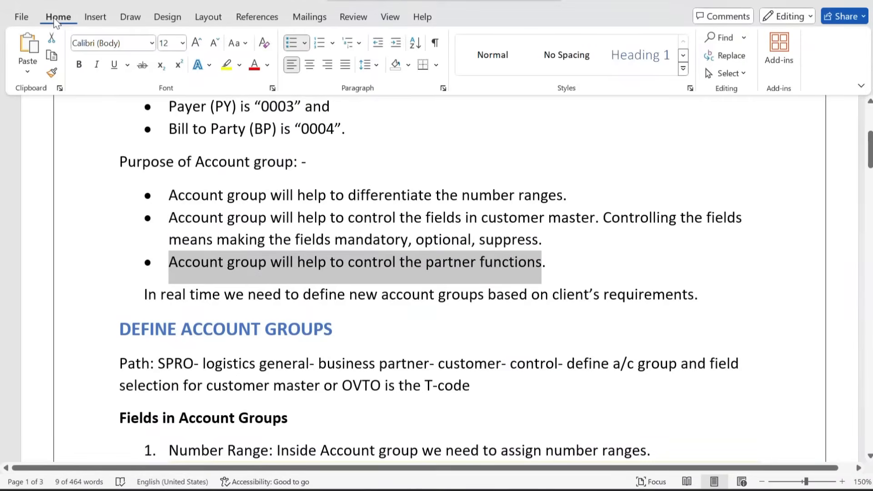
pyautogui.scroll(-5, 103, 173)
pyautogui.scroll(-10, 103, 174)
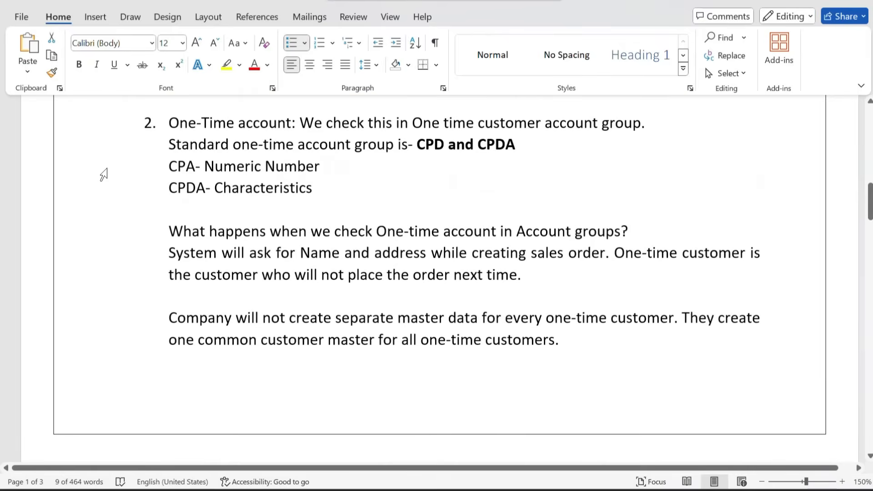
pyautogui.scroll(-3, 104, 175)
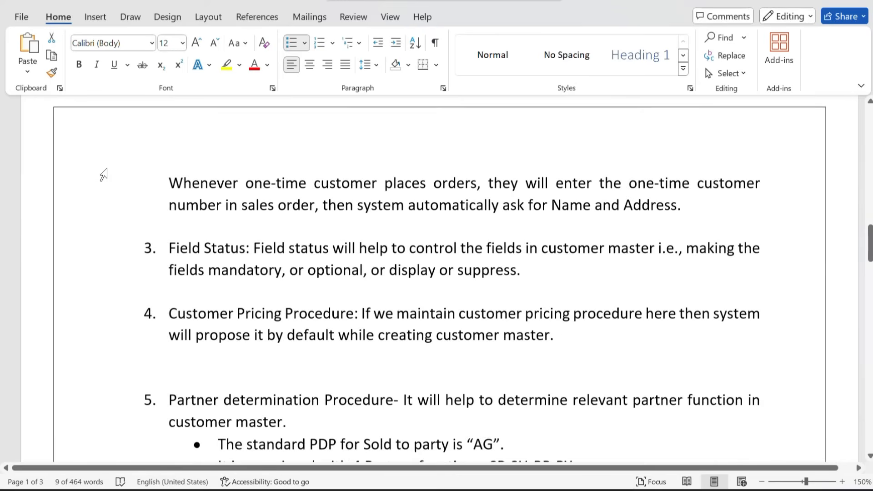
pyautogui.scroll(10, 104, 174)
pyautogui.scroll(3, 102, 172)
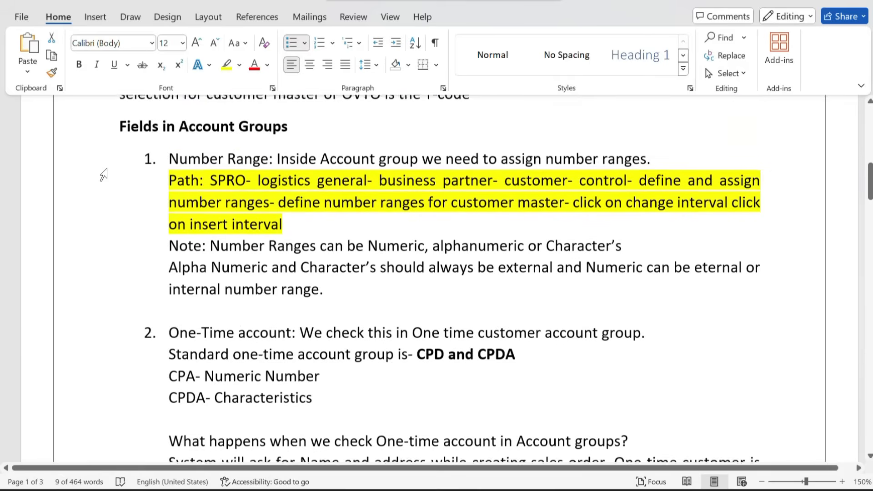
pyautogui.hotkey('alt', 'Tab')
pyautogui.click(81, 13)
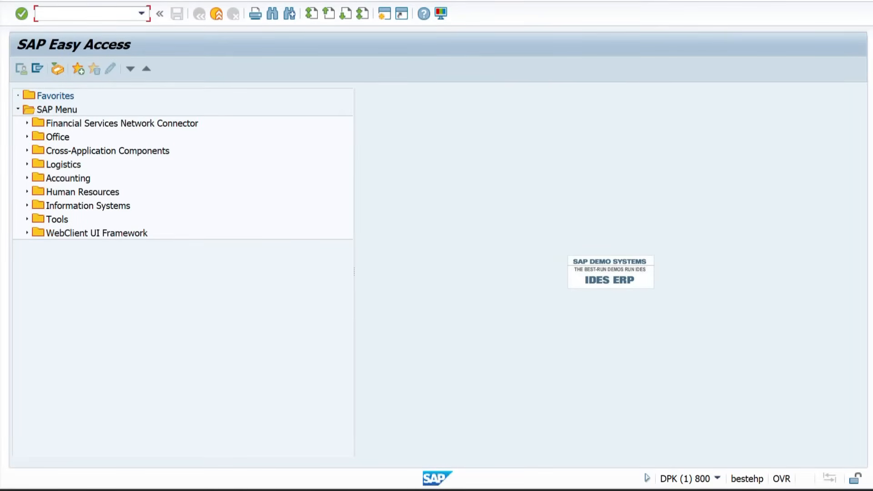
# Tick the One-time acct option on account group ZZSP
pyautogui.moveTo(475, 489)
pyautogui.click(495, 435)
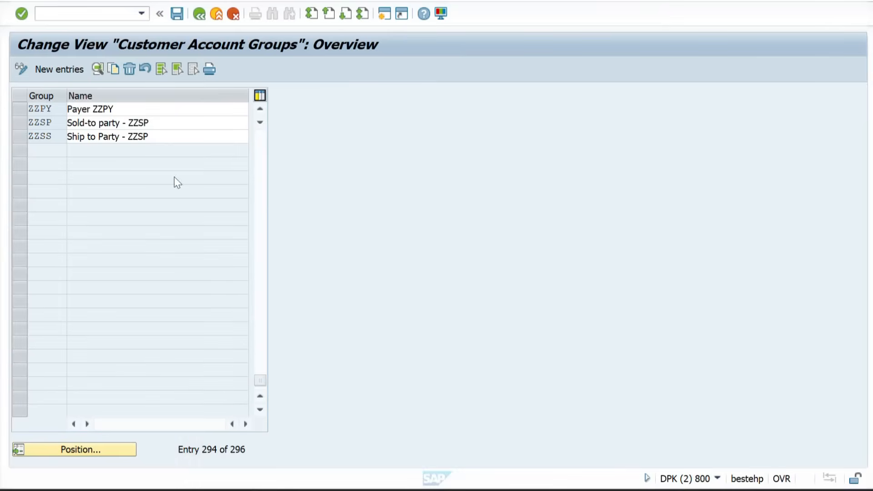
pyautogui.doubleClick(55, 121)
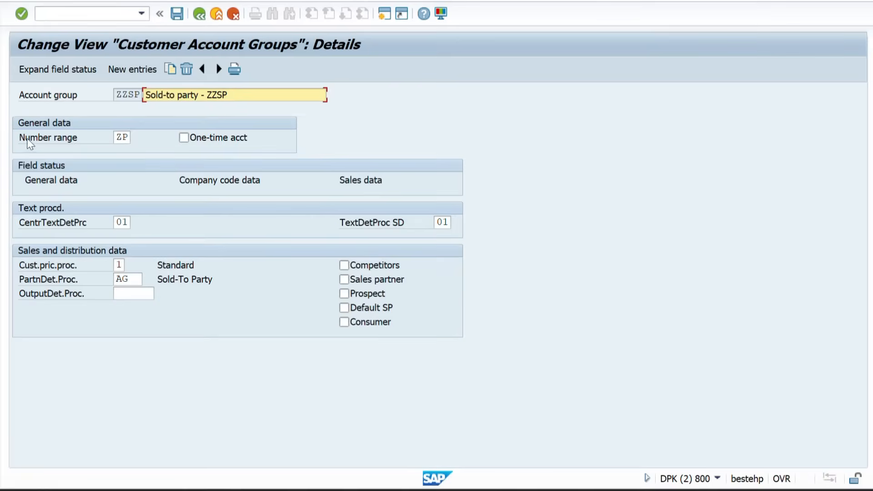
pyautogui.click(228, 140)
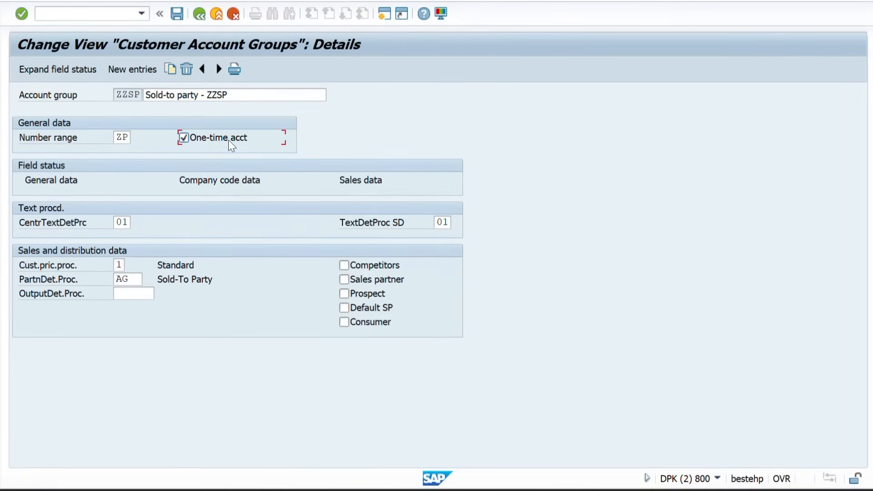
pyautogui.hotkey('alt', 'Tab')
pyautogui.hotkey('alt', 'Tab')
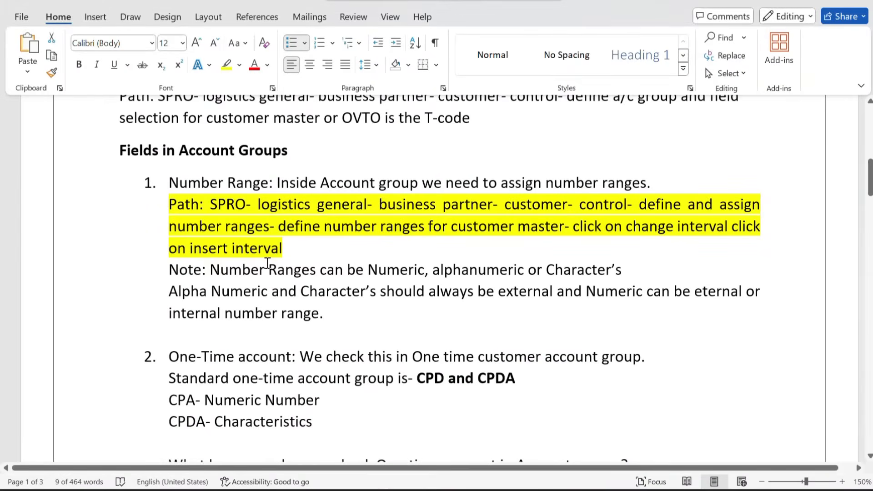
# Highlight the note naming CPD and CPDA as the standard one-time account groups
pyautogui.scroll(-3, 267, 261)
pyautogui.moveTo(300, 277); pyautogui.dragTo(522, 304)
pyautogui.click(430, 307)
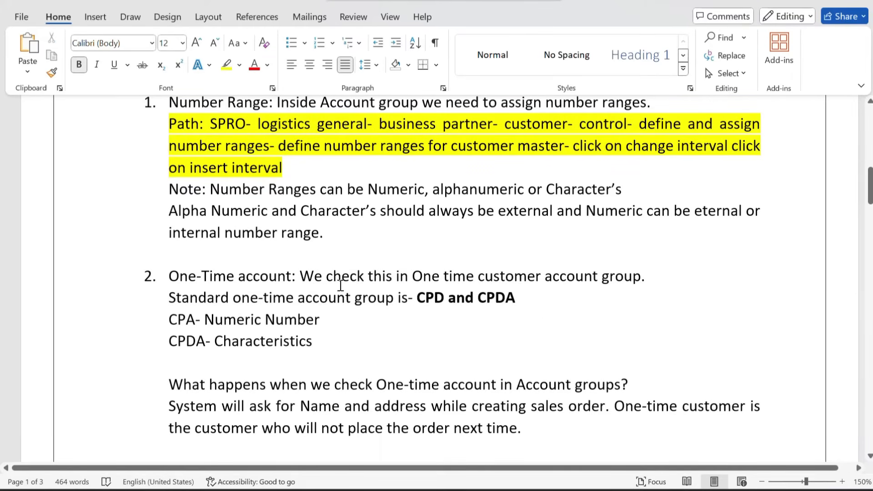
pyautogui.moveTo(421, 276); pyautogui.dragTo(635, 293)
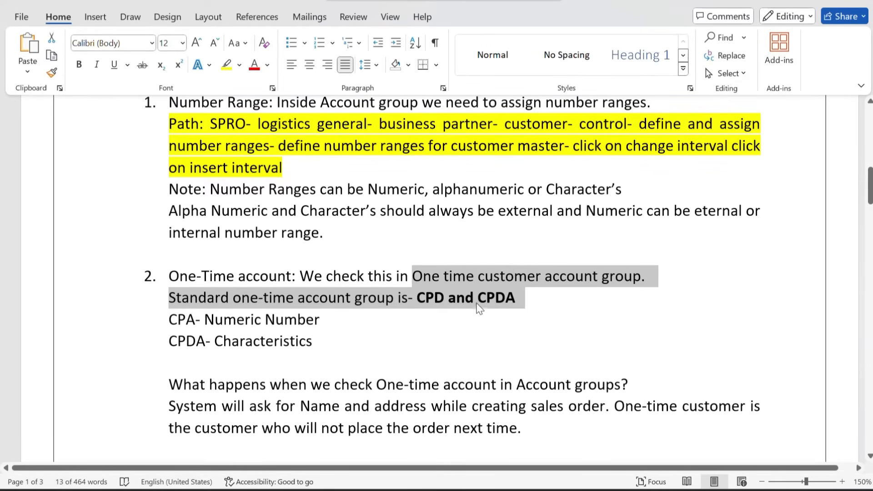
pyautogui.click(413, 315)
pyautogui.hotkey('alt', 'Tab')
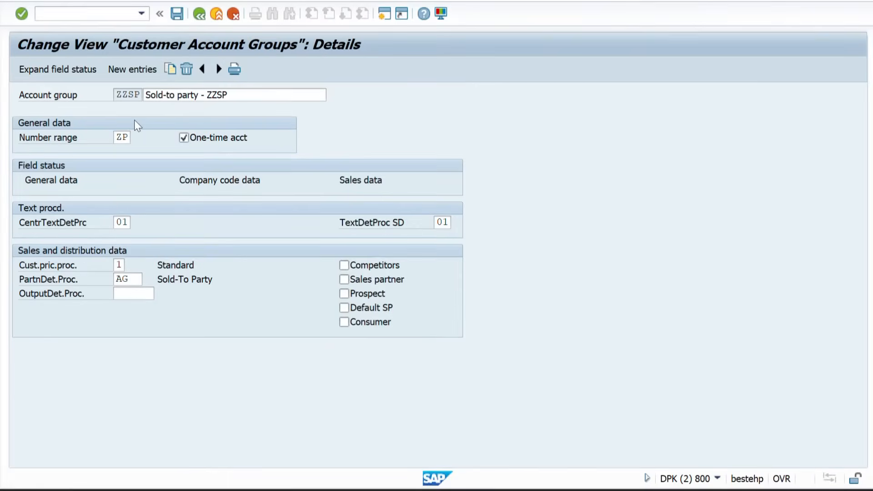
# Untick ZZSP's one-time account flag and return to the SAP main menu
pyautogui.click(184, 137)
pyautogui.click(203, 12)
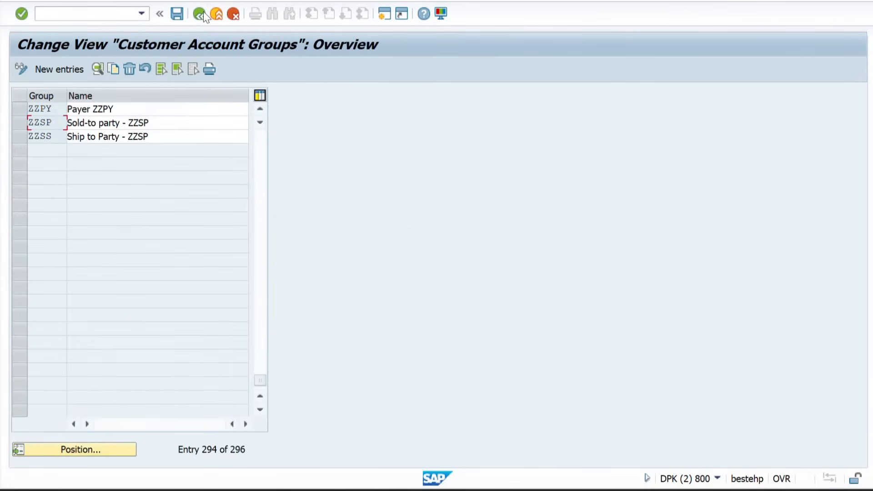
pyautogui.click(203, 12)
# In OVT0, inspect one-time account groups CPD (range 01) and CPDA (range XX)
pyautogui.click(137, 18)
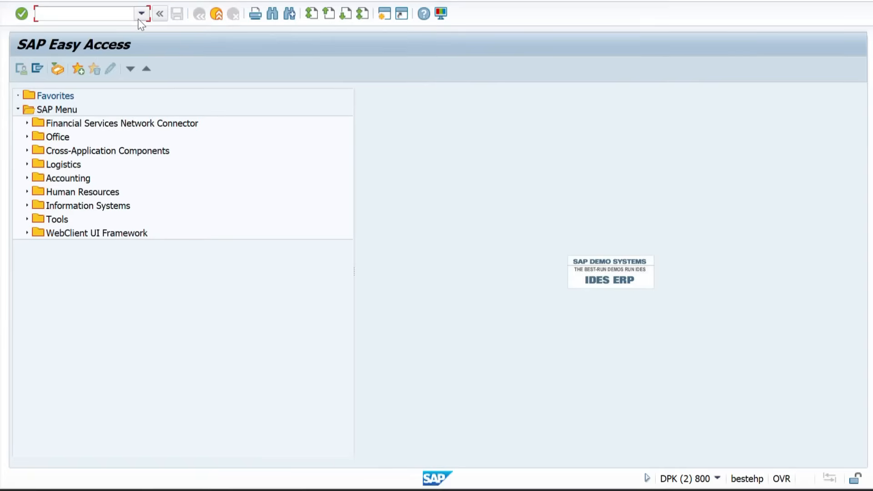
pyautogui.write('OVT0')
pyautogui.press('Return')
pyautogui.click(86, 453)
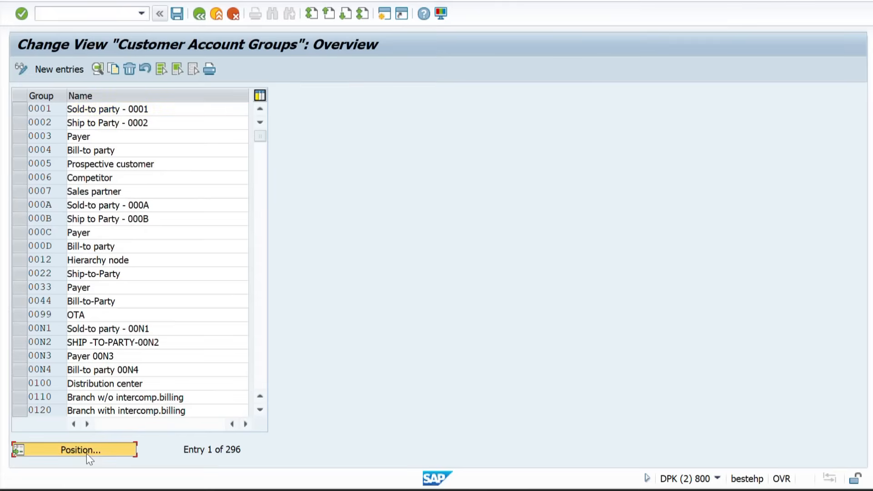
pyautogui.write('CPD')
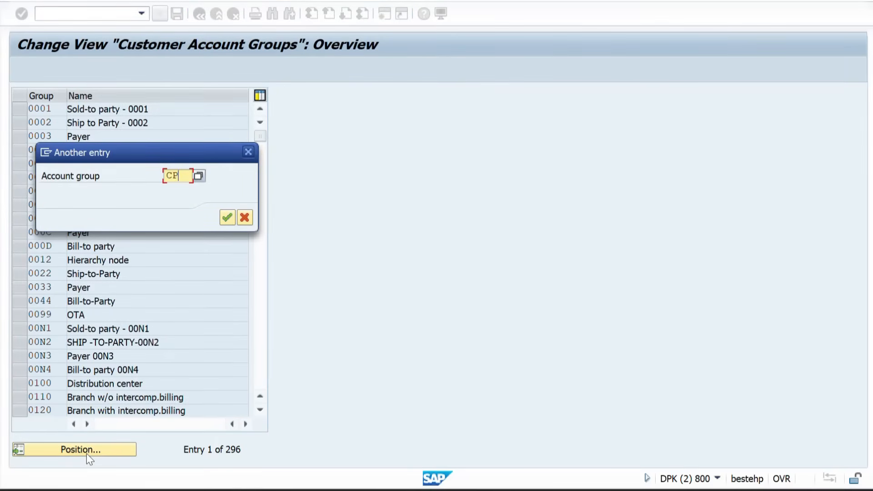
pyautogui.press('Return')
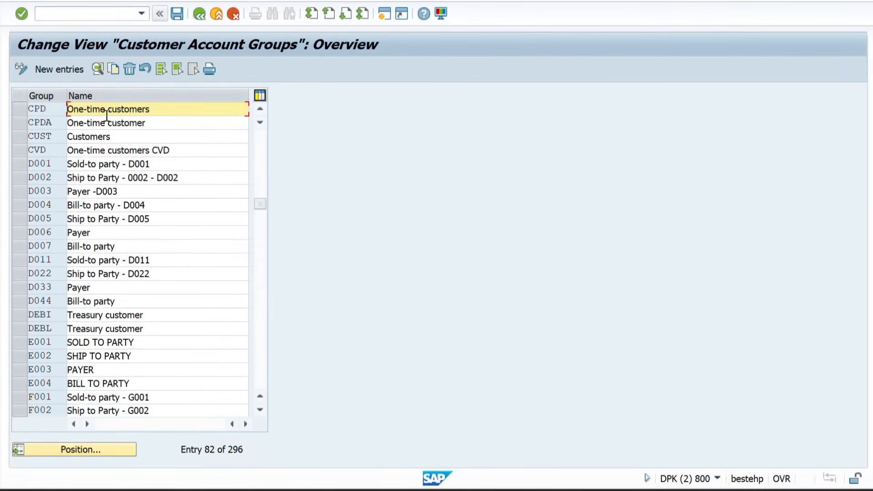
pyautogui.doubleClick(55, 111)
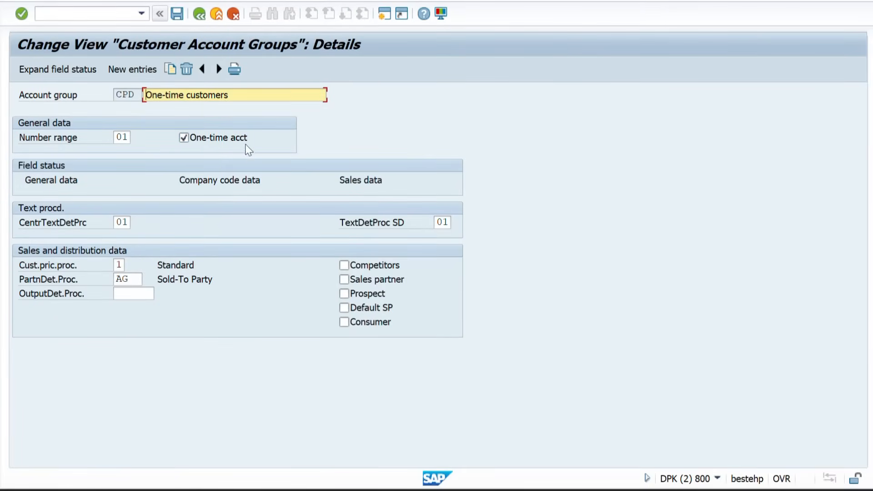
pyautogui.click(199, 16)
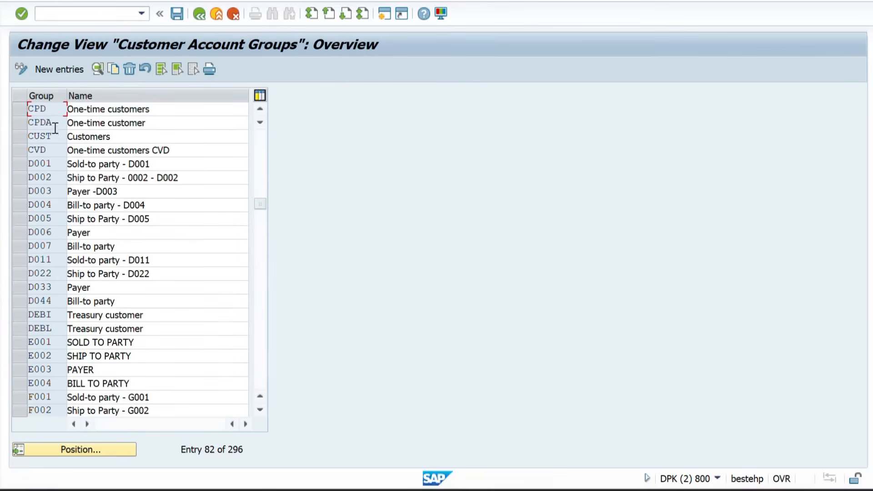
pyautogui.doubleClick(53, 125)
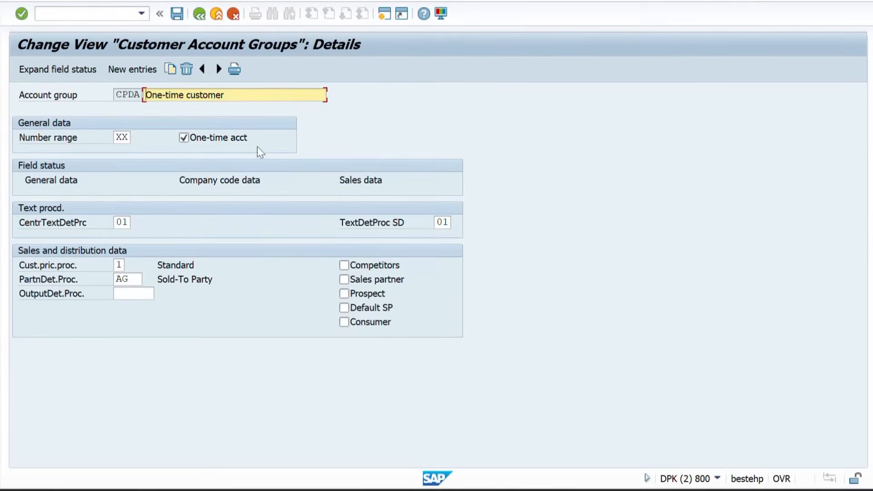
pyautogui.click(201, 17)
pyautogui.hotkey('alt', 'Tab')
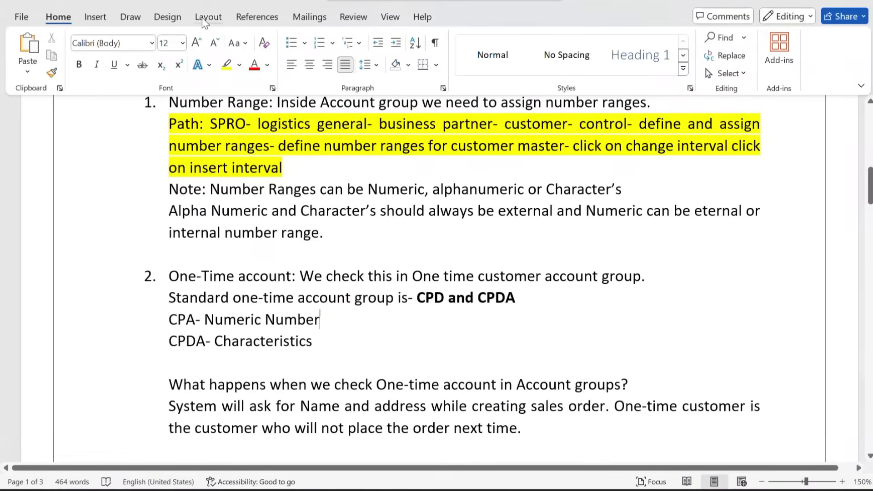
# Make the line 'What happens when we check One-time account in Account groups?' bold
pyautogui.scroll(-2, 293, 215)
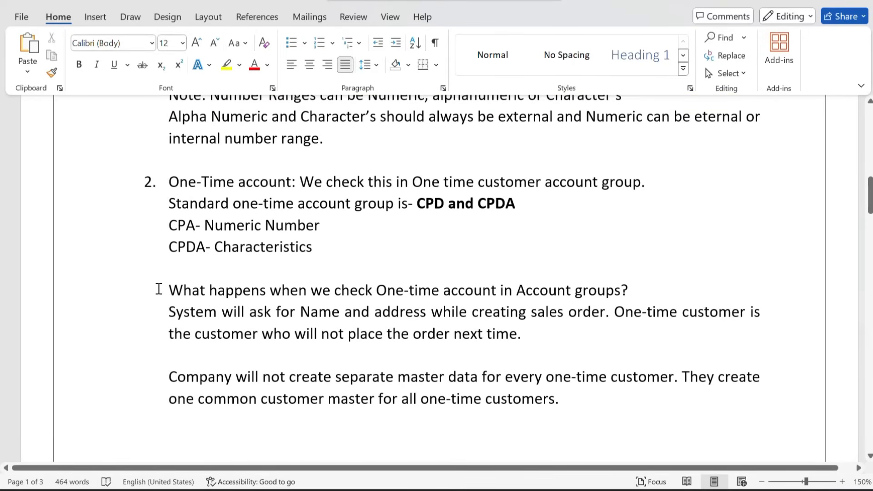
pyautogui.moveTo(158, 290); pyautogui.dragTo(633, 296)
pyautogui.hotkey('ctrl', 'b')
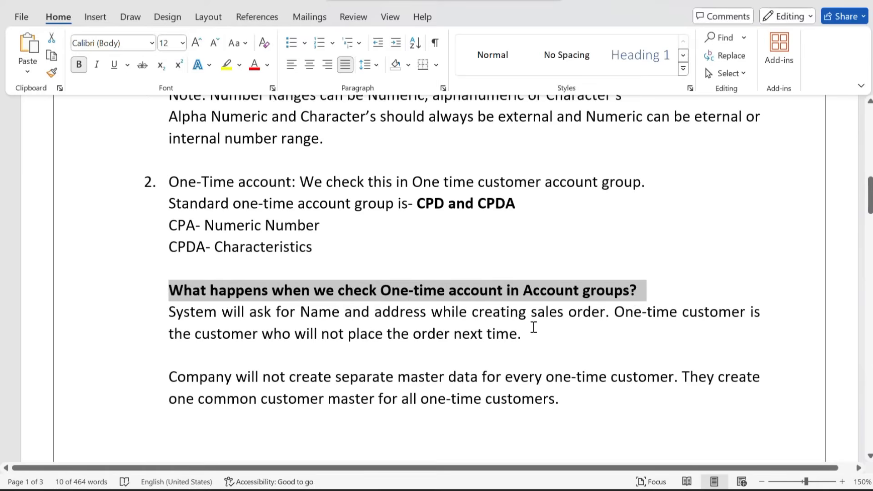
pyautogui.click(533, 332)
# Select the two explanation paragraphs on one-time accounts below the bold question
pyautogui.scroll(-1, 523, 327)
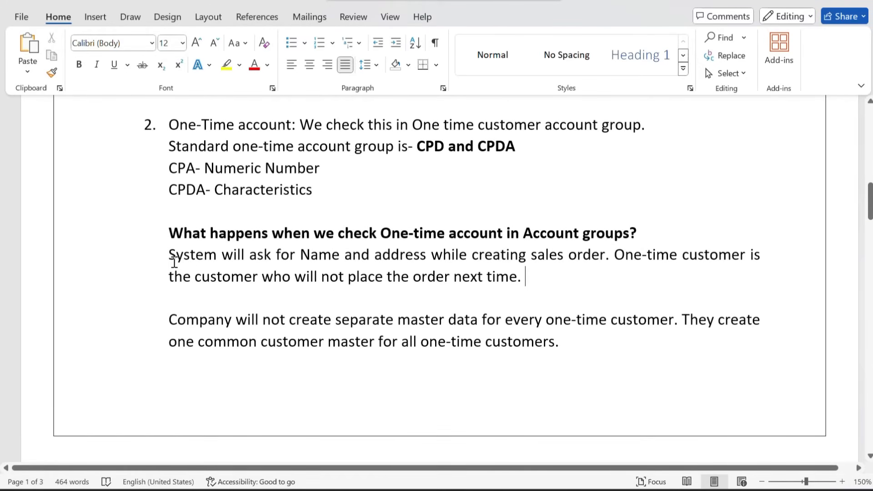
pyautogui.moveTo(170, 260); pyautogui.dragTo(533, 285)
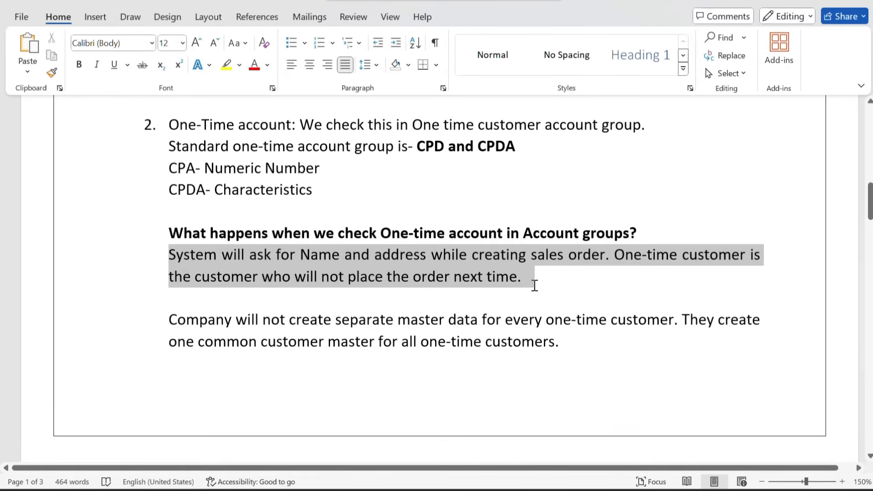
pyautogui.moveTo(535, 285); pyautogui.dragTo(565, 342)
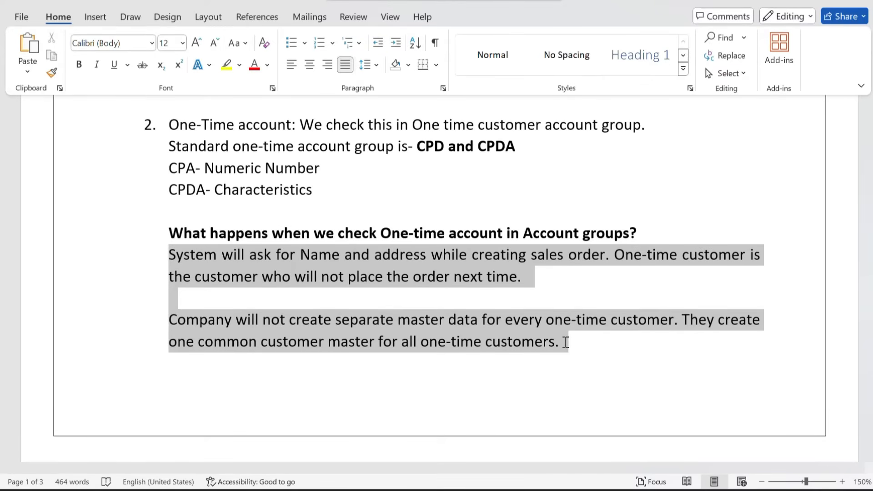
pyautogui.moveTo(566, 342); pyautogui.dragTo(566, 347)
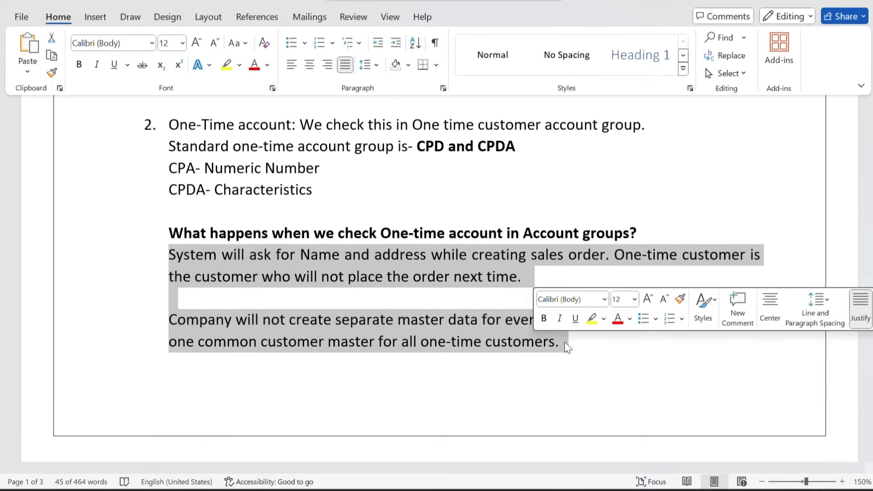
pyautogui.scroll(-2, 566, 346)
pyautogui.scroll(3, 565, 343)
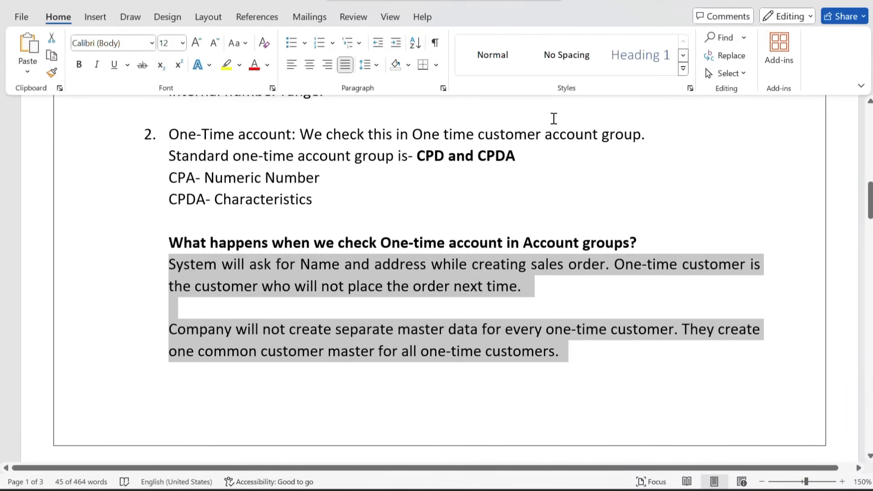
pyautogui.click(367, 0)
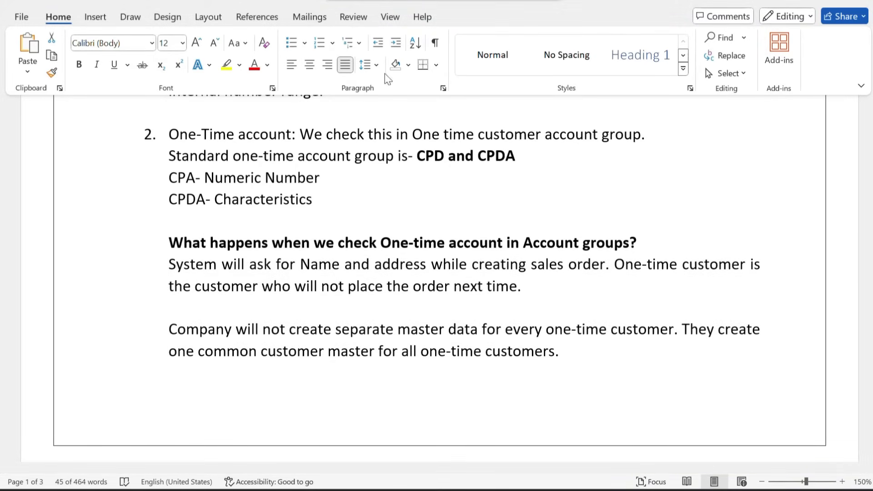
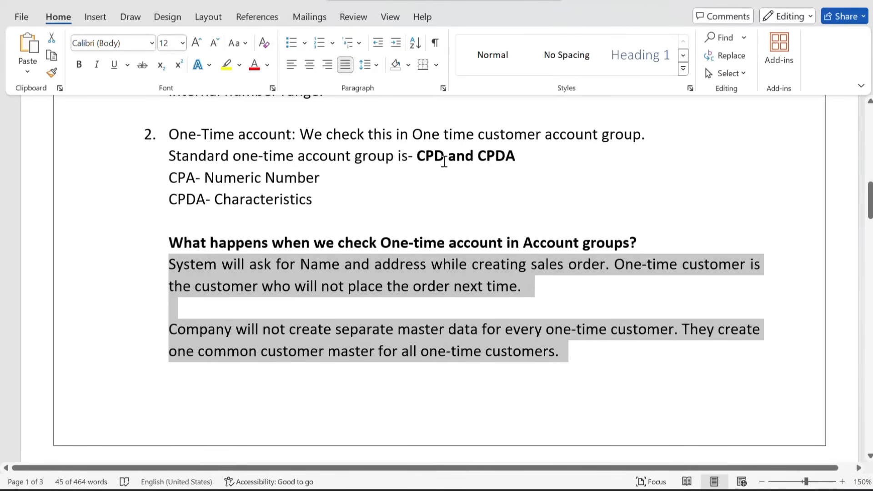
# Highlight CPD and CPDA in the notes, then back SAP out of number range maintenance
pyautogui.click(423, 160)
pyautogui.moveTo(416, 157); pyautogui.dragTo(520, 158)
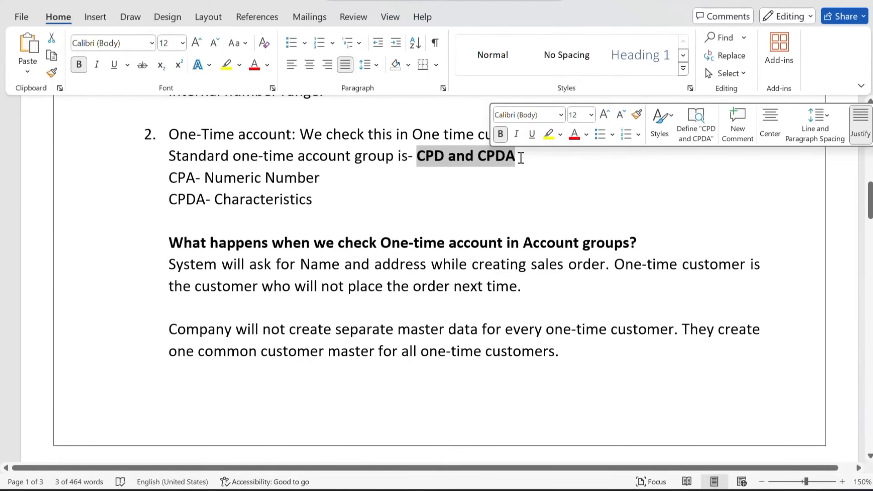
pyautogui.moveTo(475, 489)
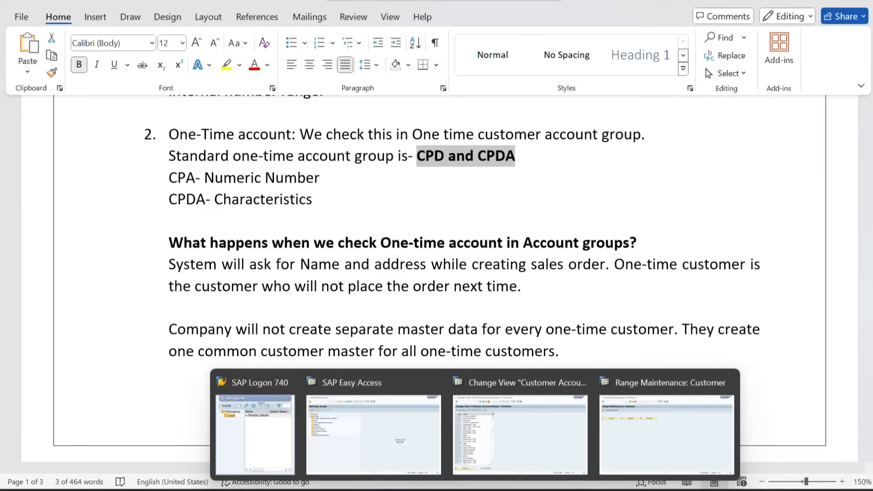
pyautogui.click(635, 424)
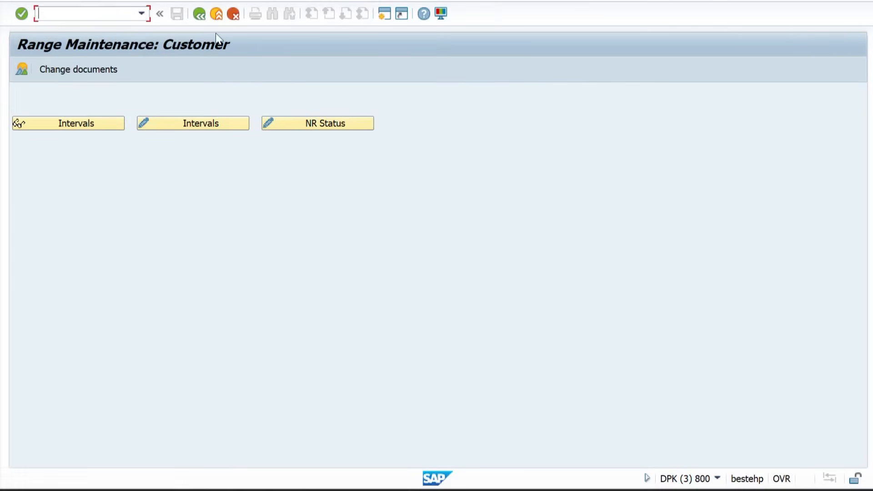
pyautogui.click(199, 13)
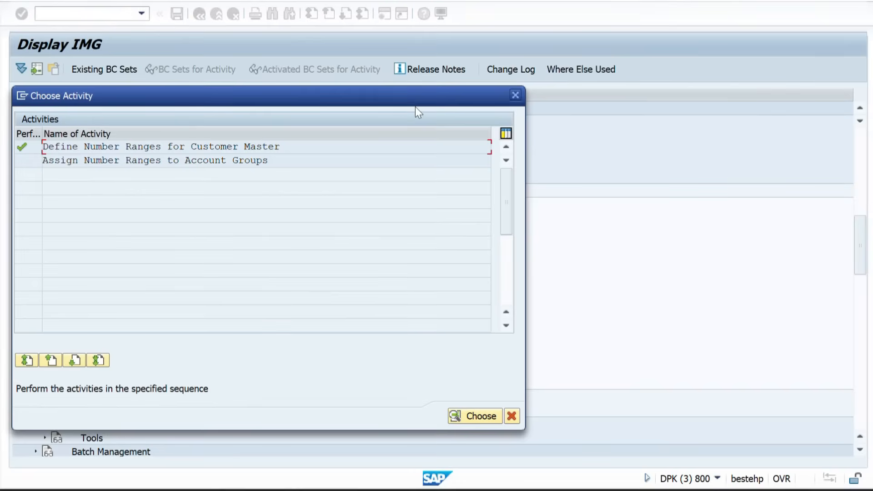
pyautogui.click(514, 96)
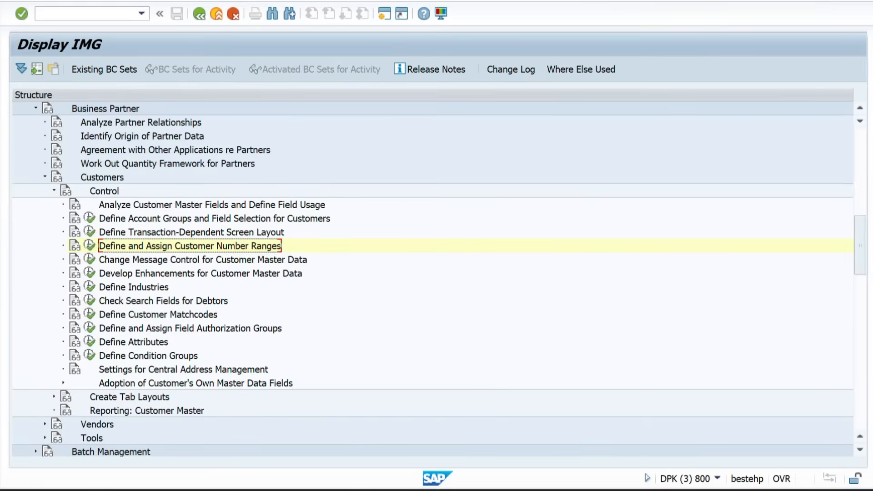
# Start XD01 and choose One-time customer account group CPDA from the account group list
pyautogui.moveTo(475, 489)
pyautogui.click(386, 429)
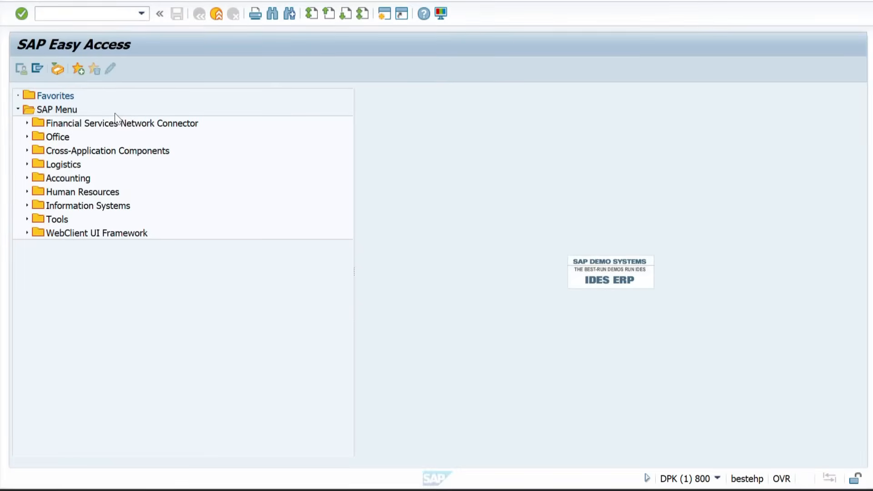
pyautogui.write('XD01')
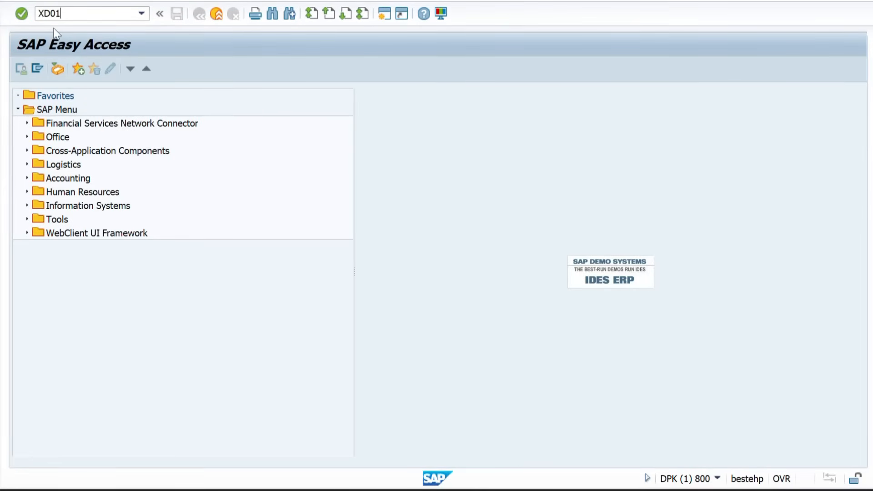
pyautogui.press('Return')
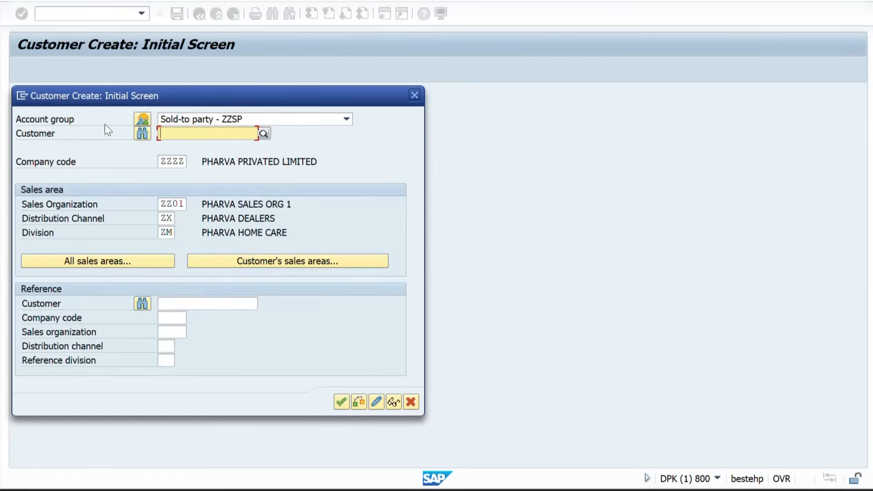
pyautogui.click(137, 124)
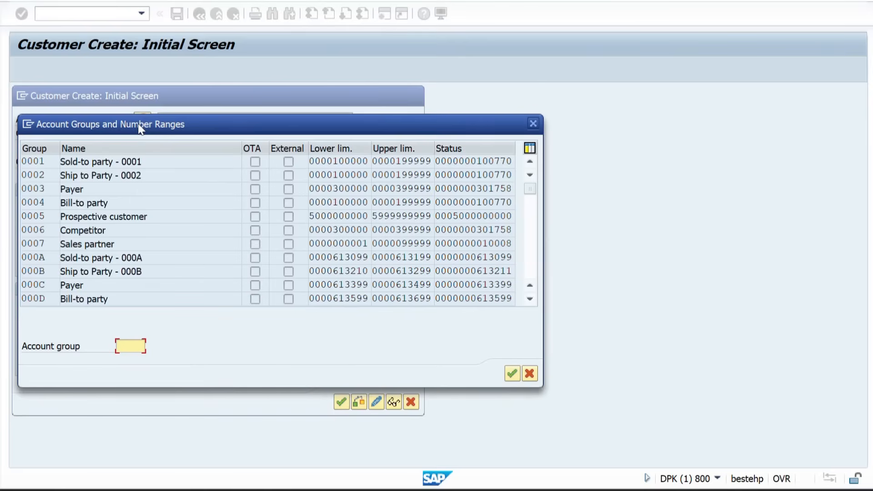
pyautogui.write('CPDA')
pyautogui.press('Return')
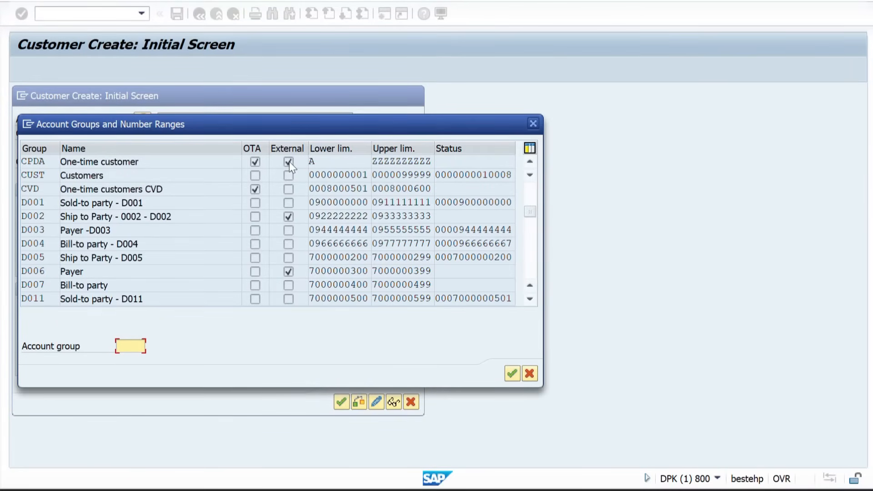
pyautogui.doubleClick(38, 160)
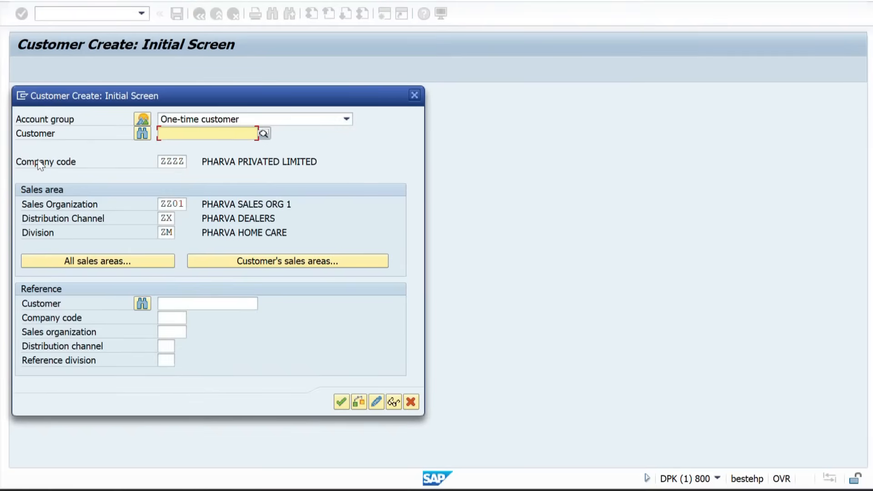
# Try continuing without a customer number and dismiss the missing account number error
pyautogui.click(181, 161)
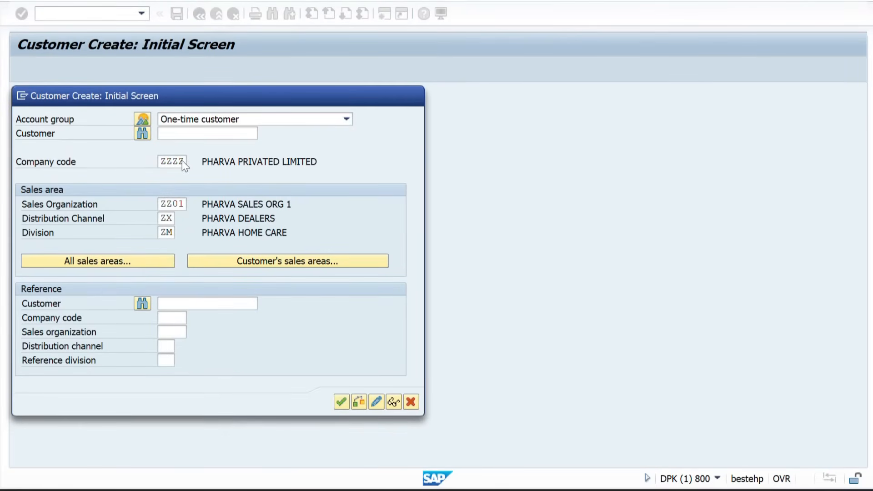
pyautogui.press('Return')
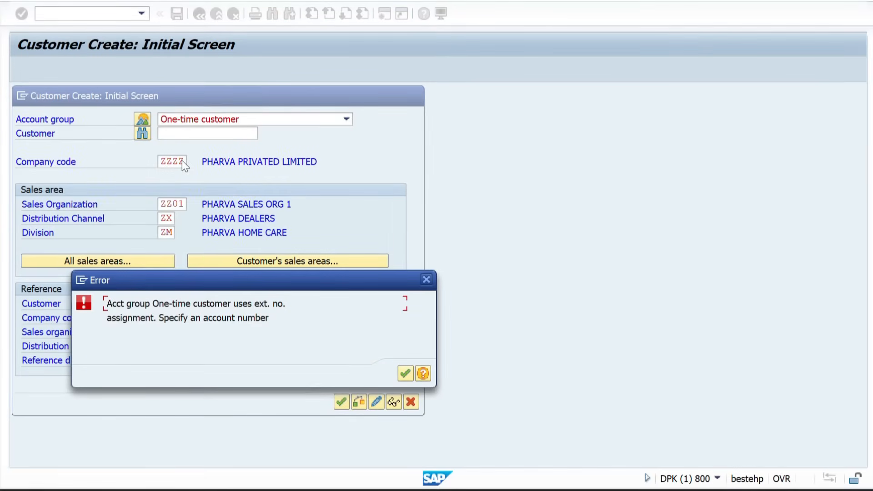
pyautogui.press('Return')
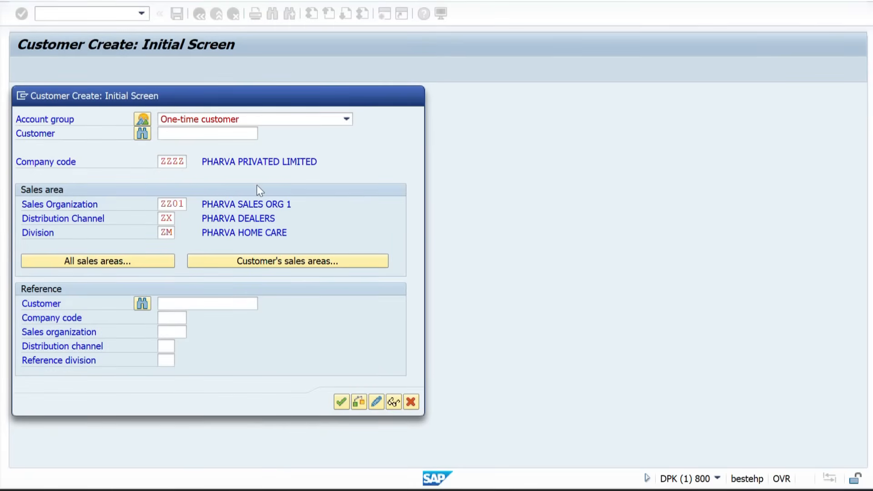
pyautogui.press('Return')
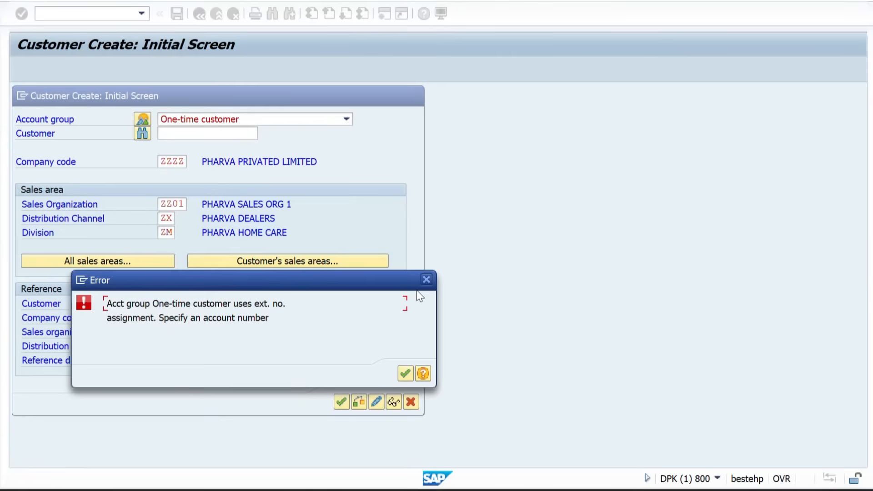
pyautogui.click(426, 279)
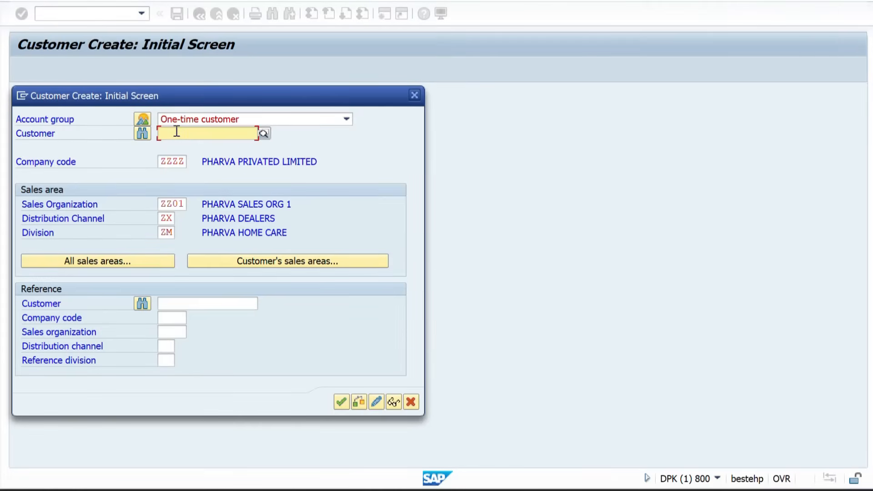
# Enter external customer number AZZZZ3 to reach the General Data screen
pyautogui.write('AZZZ')
pyautogui.write('Z3')
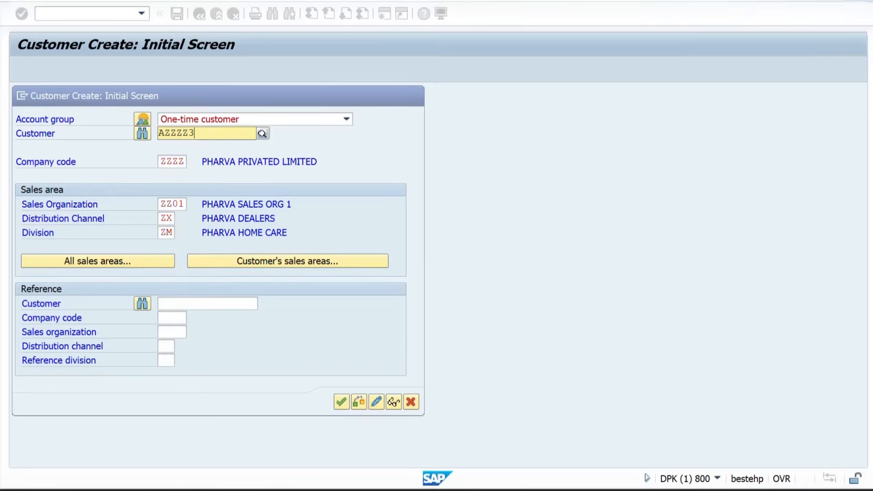
pyautogui.press('Return')
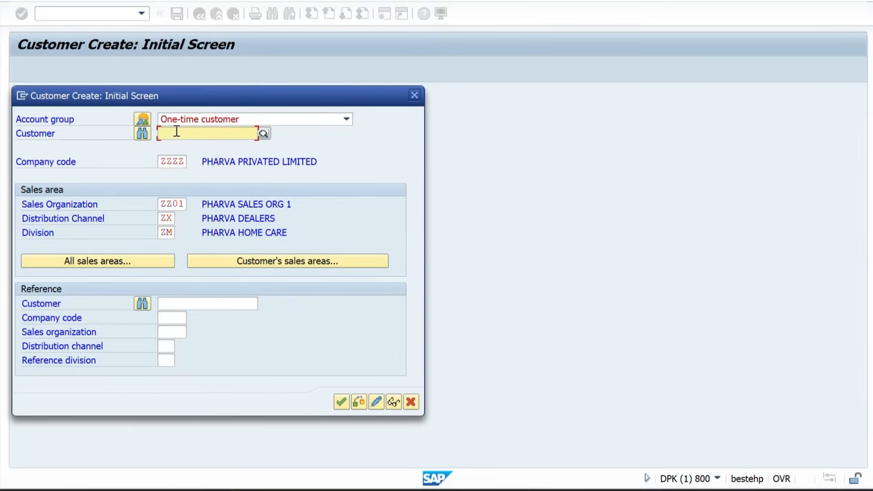
pyautogui.write('AZZZZ')
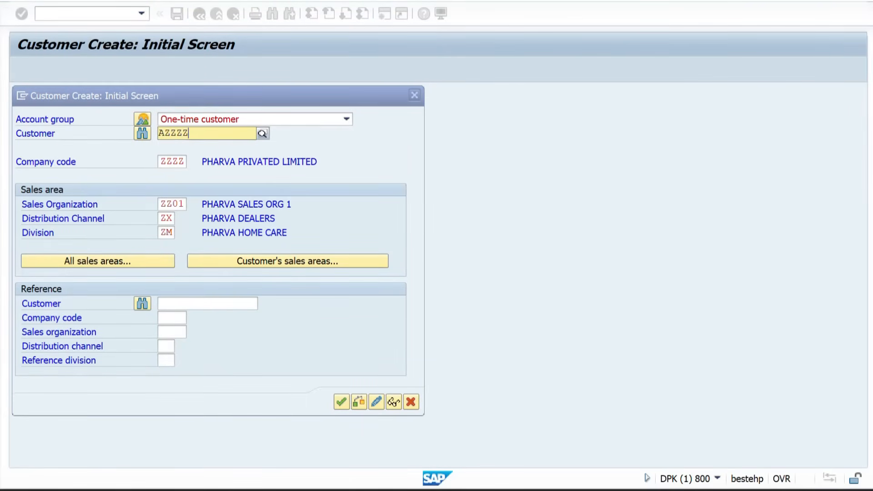
pyautogui.press('Return')
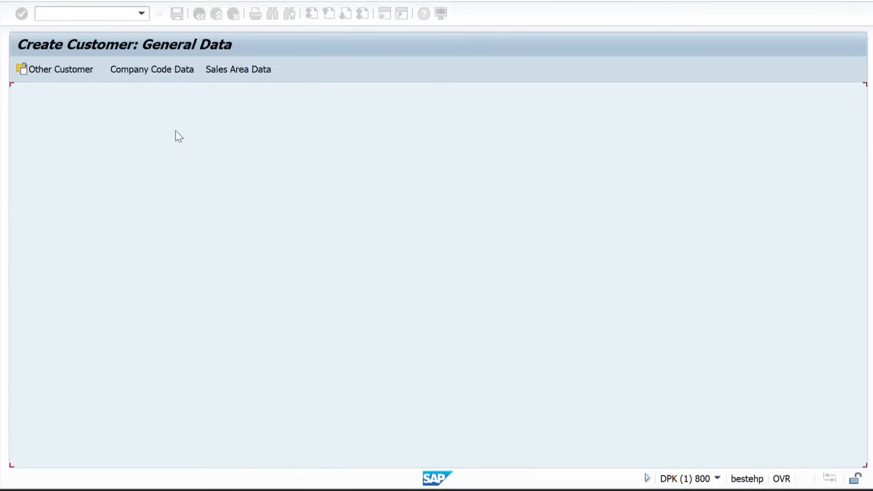
# Fill general data with name XYZ CUSTOMER, search term XYZ and country IN
pyautogui.moveTo(144, 93); pyautogui.dragTo(99, 100)
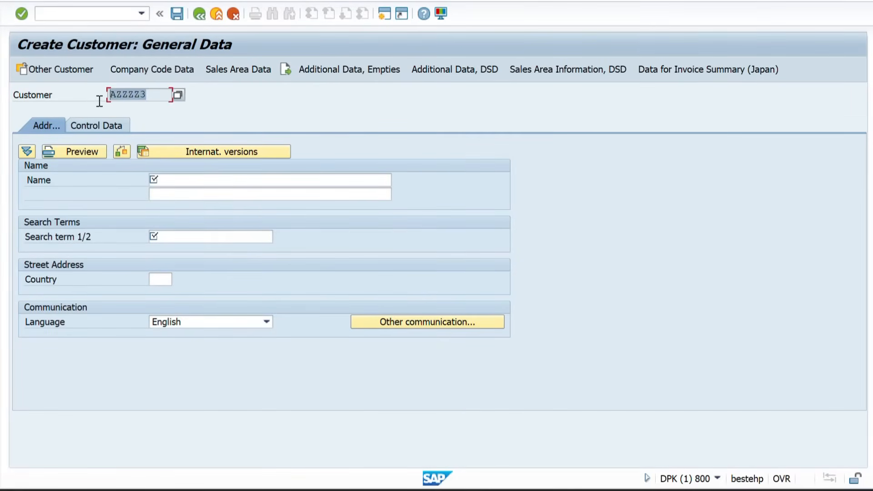
pyautogui.click(171, 178)
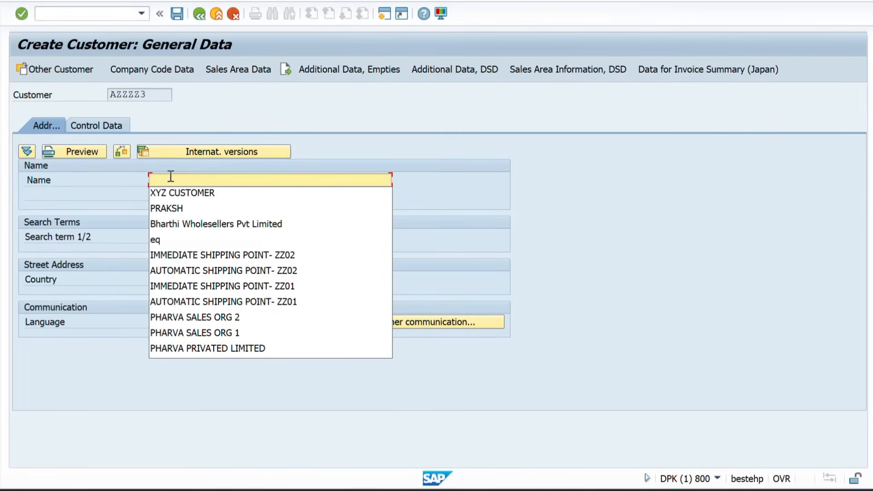
pyautogui.press('Down')
pyautogui.press('Return')
pyautogui.press('Tab')
pyautogui.press('Tab')
pyautogui.press('Down')
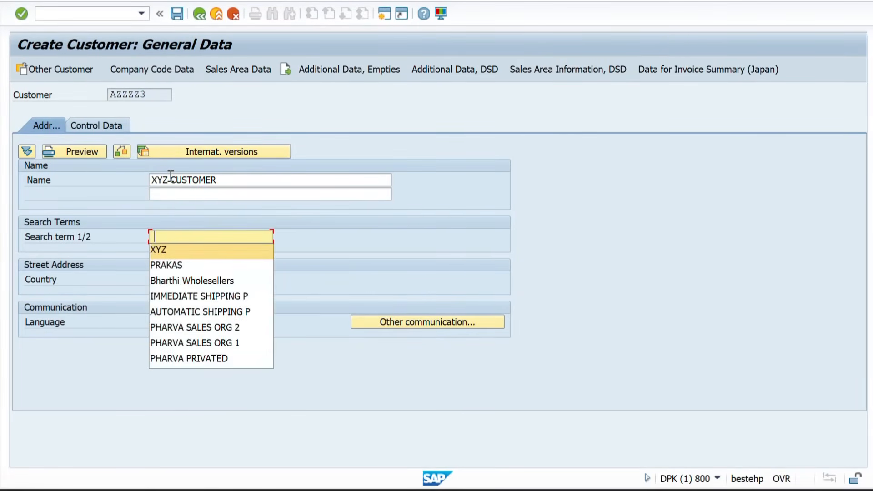
pyautogui.press('Return')
pyautogui.press('Return')
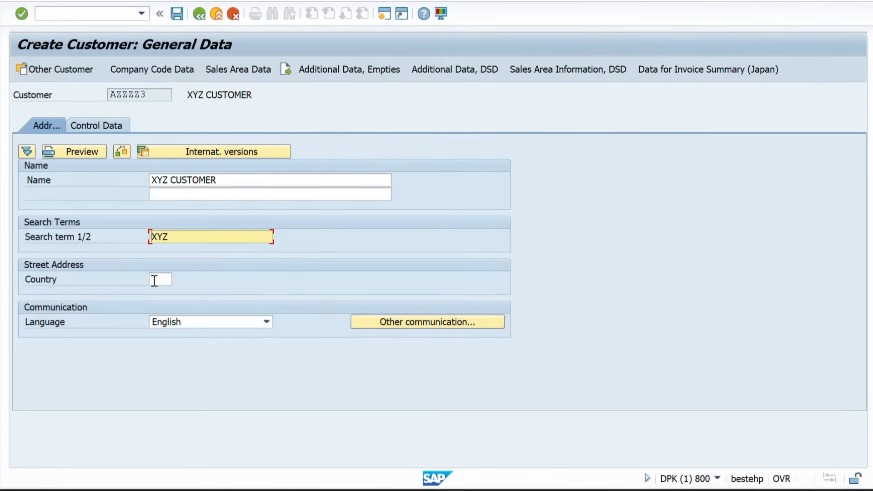
pyautogui.click(155, 281)
pyautogui.write('IN')
pyautogui.press('Return')
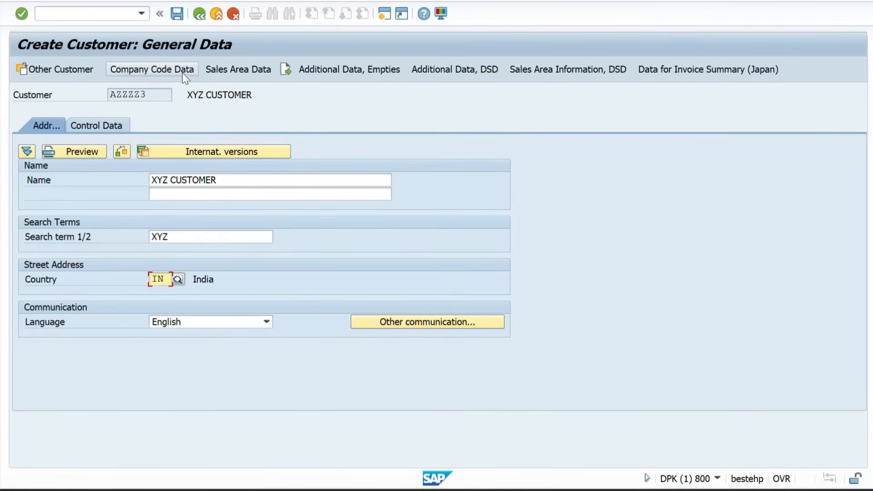
# Set the company code reconciliation account to 140000
pyautogui.click(162, 75)
pyautogui.click(134, 180)
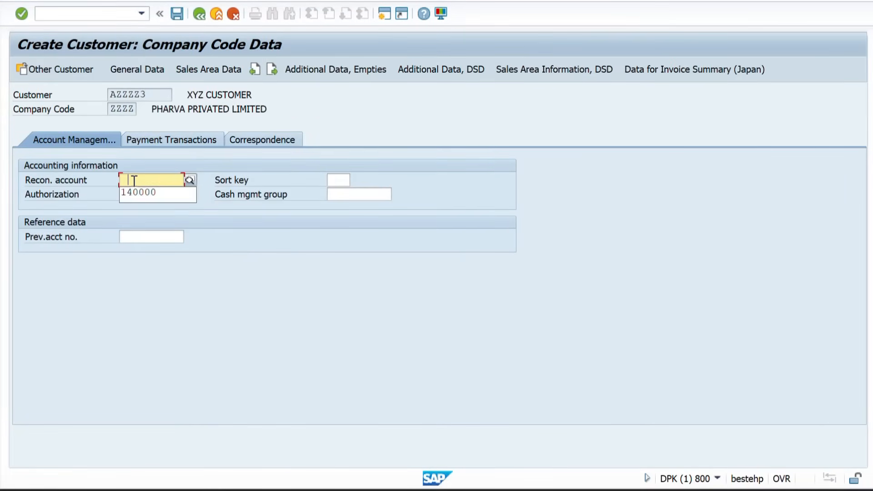
pyautogui.press('Down')
pyautogui.press('Return')
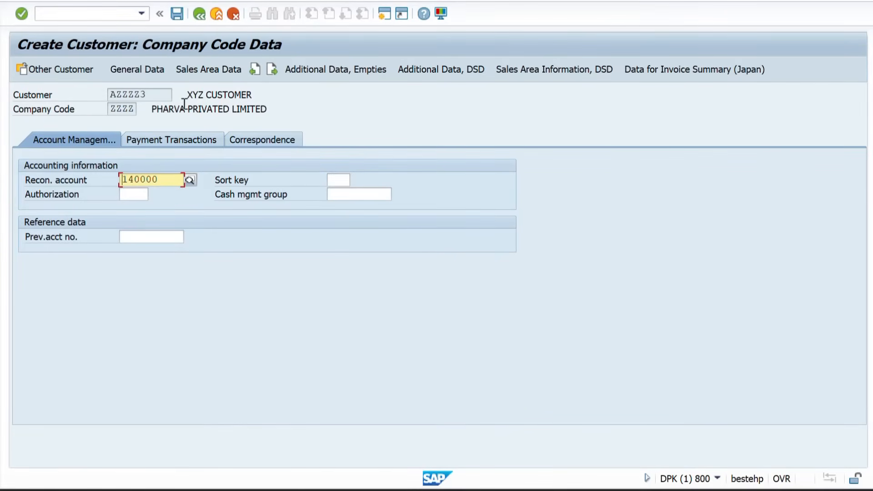
# Set sales area shipping delivery priority 01 and shipping conditions 01
pyautogui.click(207, 71)
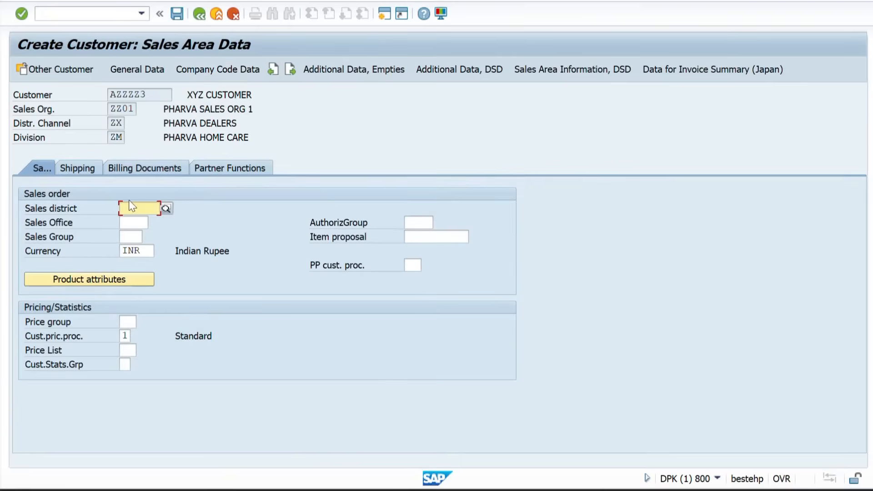
pyautogui.click(77, 168)
pyautogui.click(153, 211)
pyautogui.press('Return')
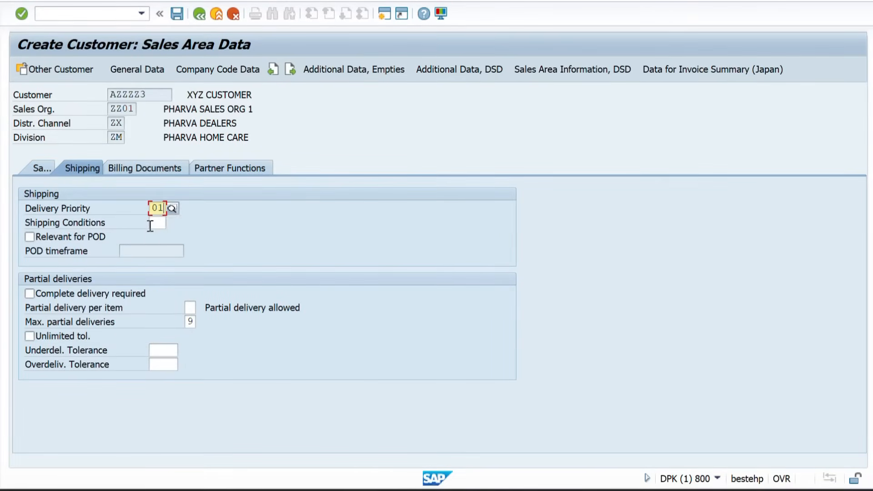
pyautogui.press('Tab')
pyautogui.press('space')
pyautogui.press('Down')
pyautogui.press('Return')
pyautogui.press('Return')
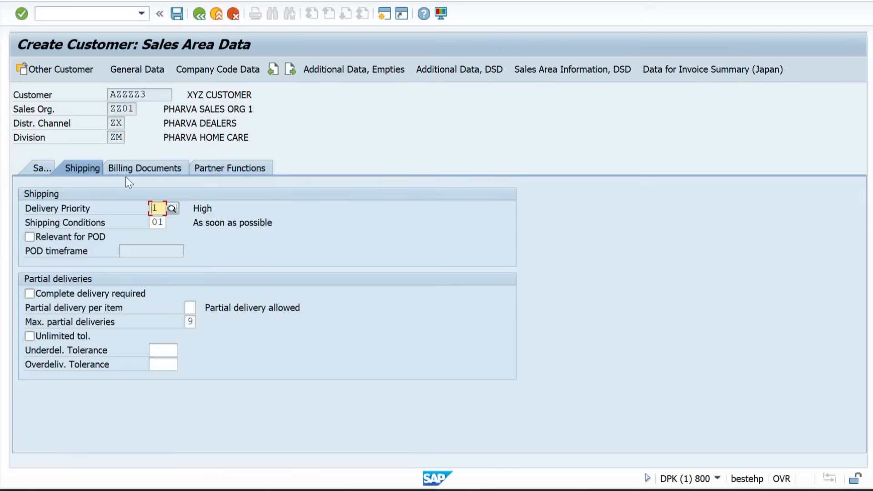
# Enter incoterms CFR BENAGLURU, payment terms 0001, tax classification 1, and save the customer
pyautogui.click(136, 167)
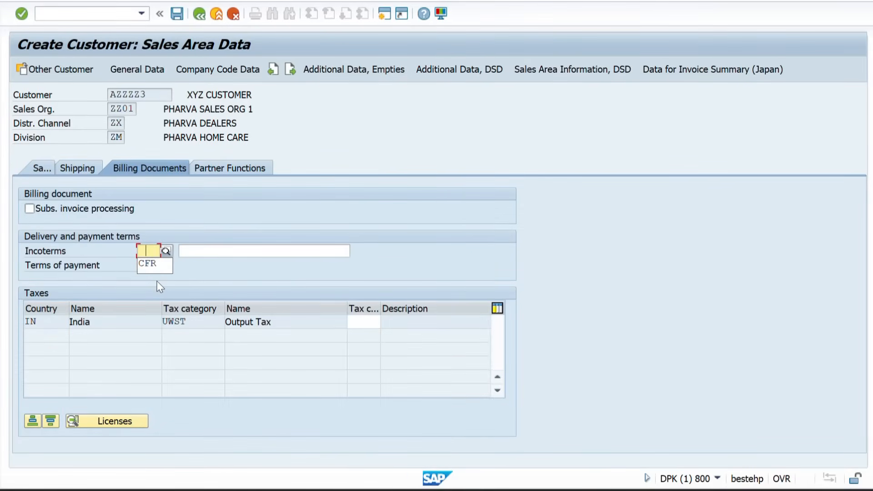
pyautogui.press('Down')
pyautogui.press('Return')
pyautogui.press('Tab')
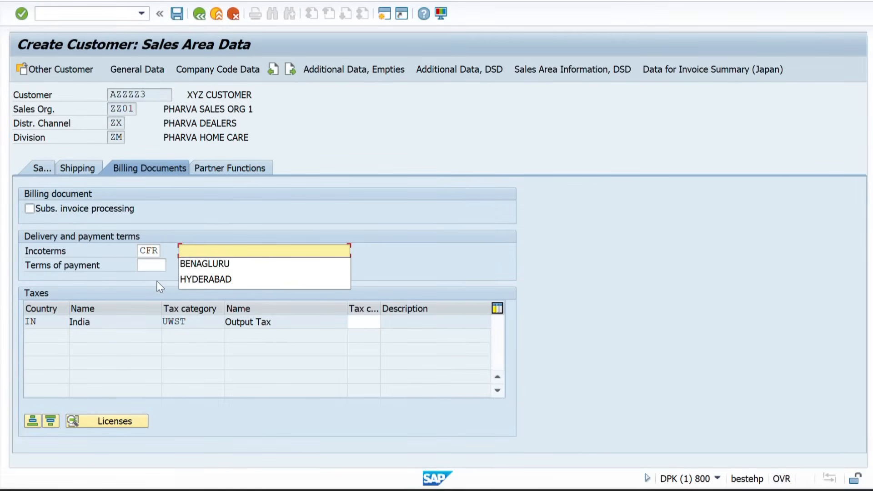
pyautogui.press('Down')
pyautogui.press('Return')
pyautogui.press('Tab')
pyautogui.write('0')
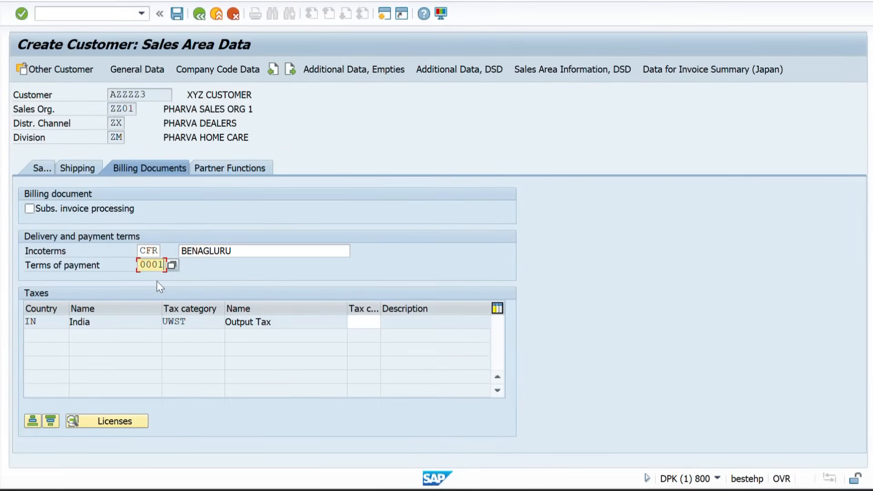
pyautogui.press('Return')
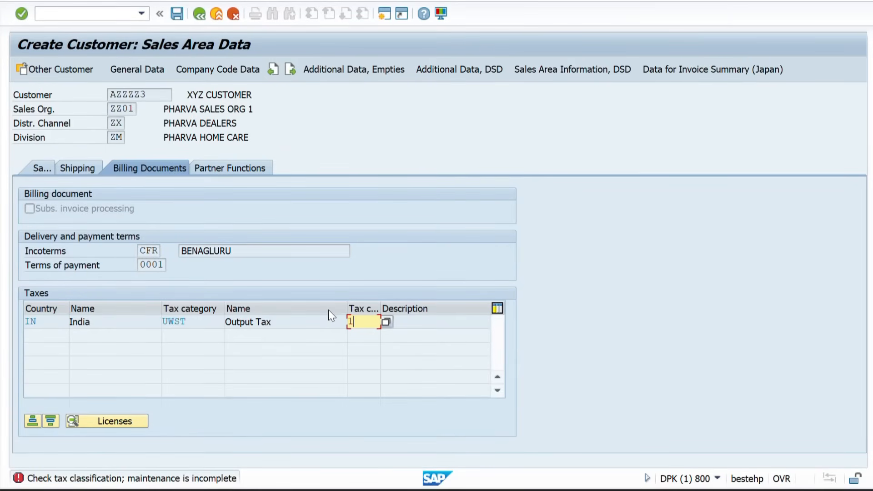
pyautogui.write('1')
pyautogui.press('Return')
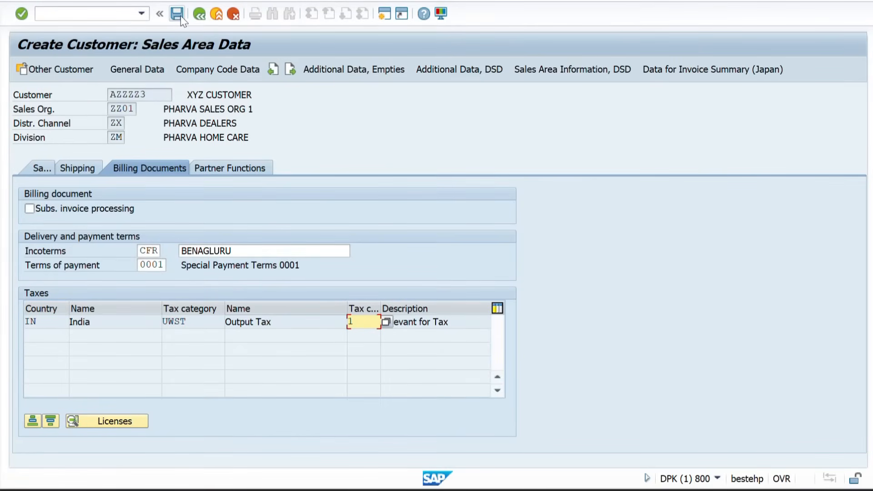
pyautogui.click(177, 13)
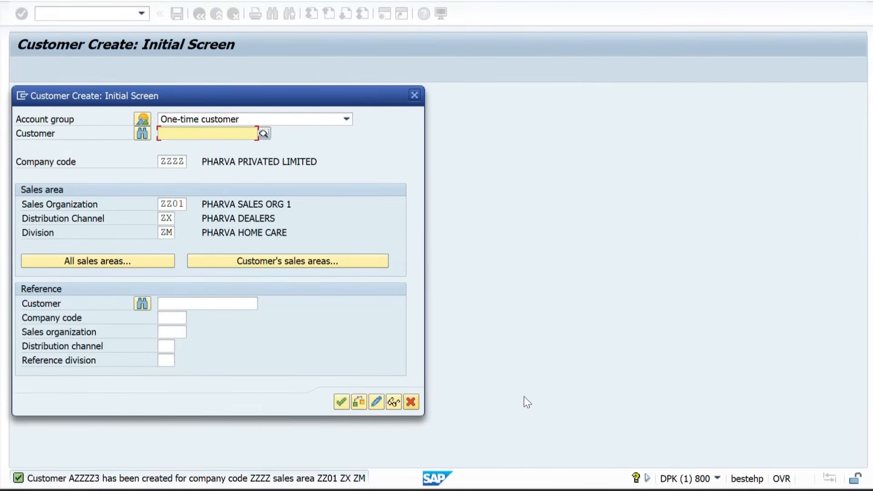
# Start a VA01 standard order of type OR for sold-to party AZZZZ3
pyautogui.click(415, 95)
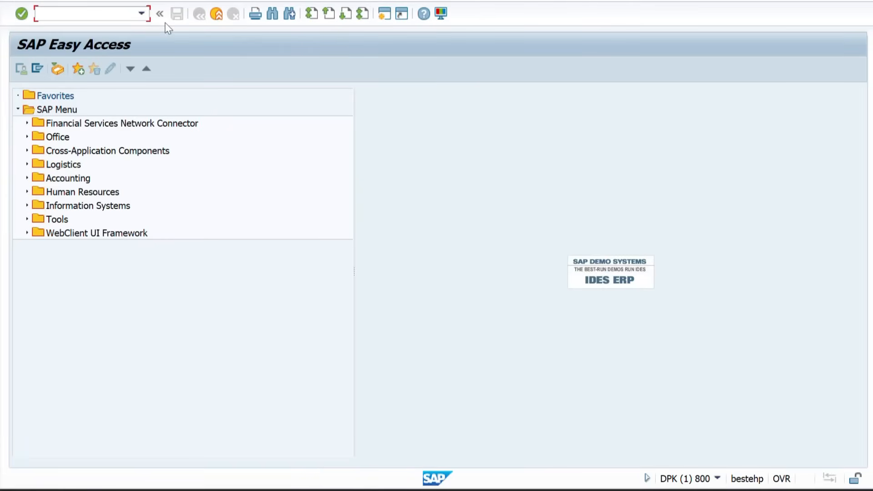
pyautogui.write('VA01')
pyautogui.press('Return')
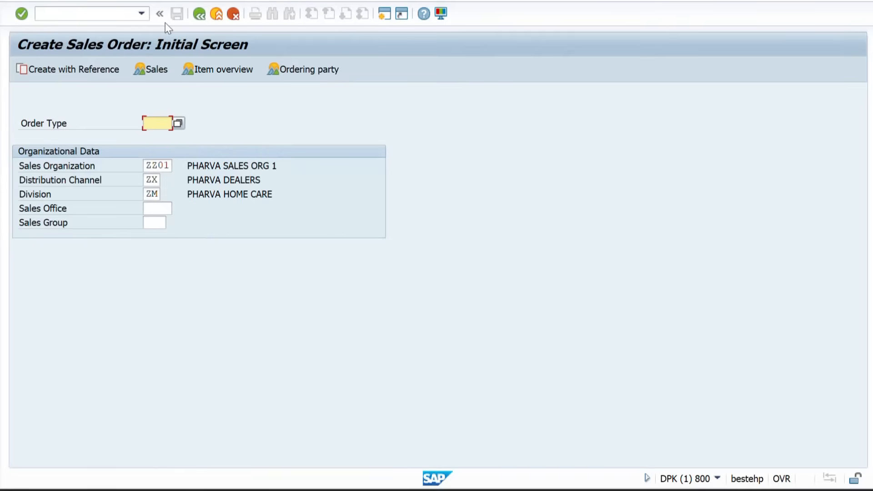
pyautogui.write('OR')
pyautogui.press('Return')
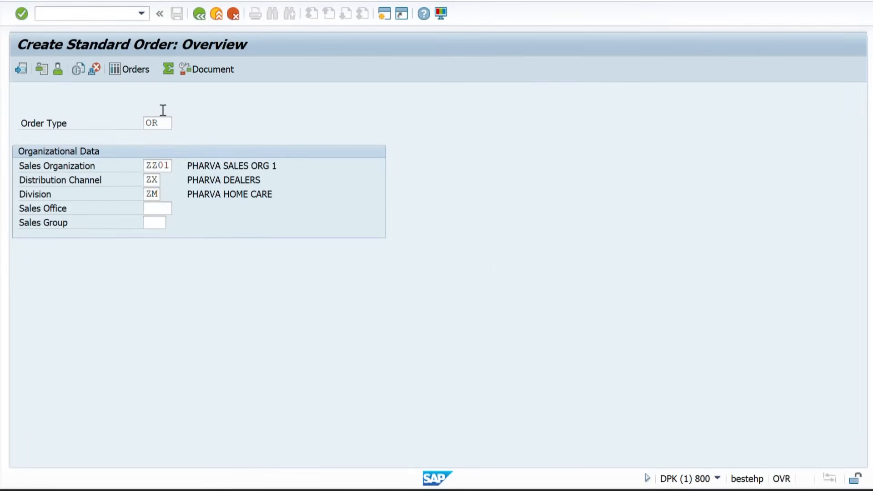
pyautogui.write('AZZZZ')
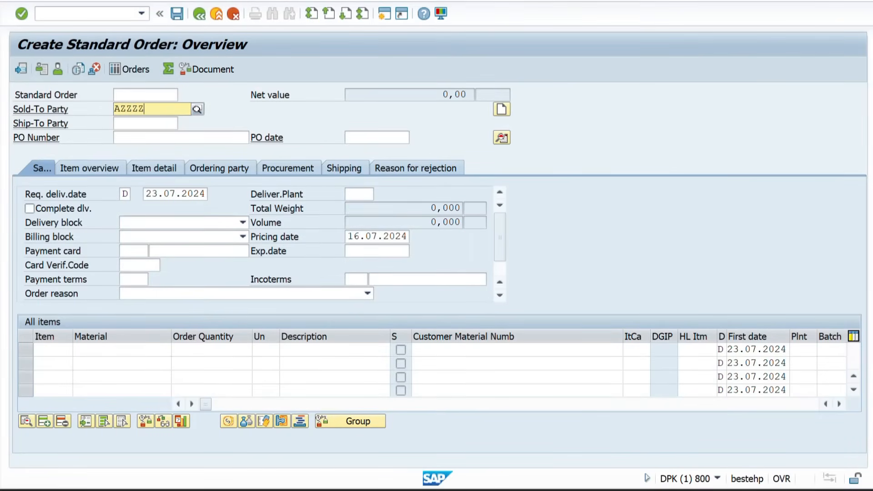
pyautogui.write('3')
pyautogui.press('Return')
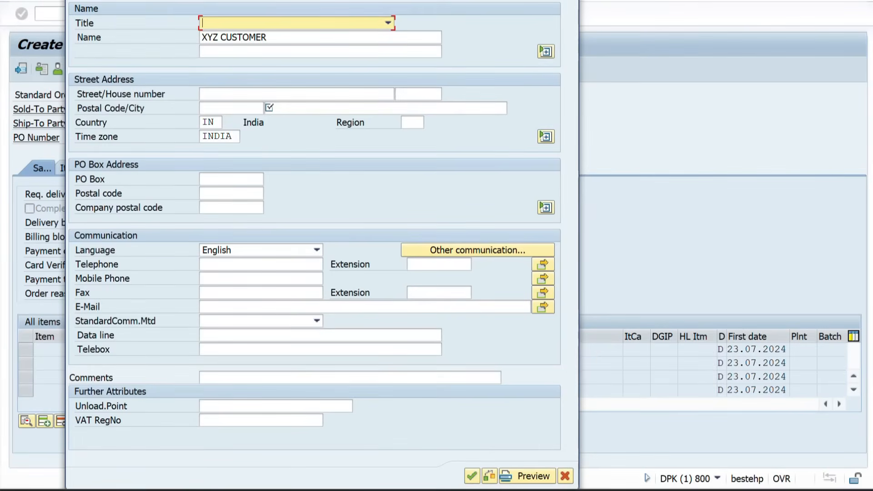
# Replace the prefilled name in the one-time address popup with the customer's name
pyautogui.moveTo(158, 0); pyautogui.dragTo(429, 49)
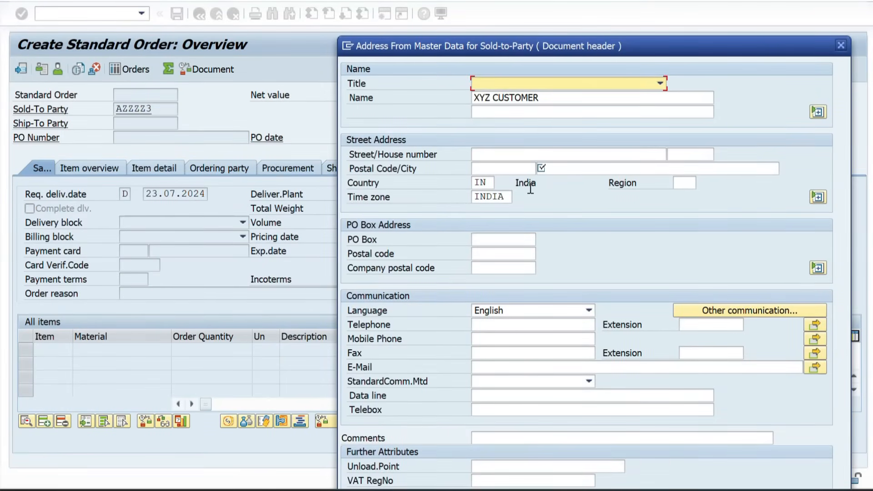
pyautogui.click(545, 97)
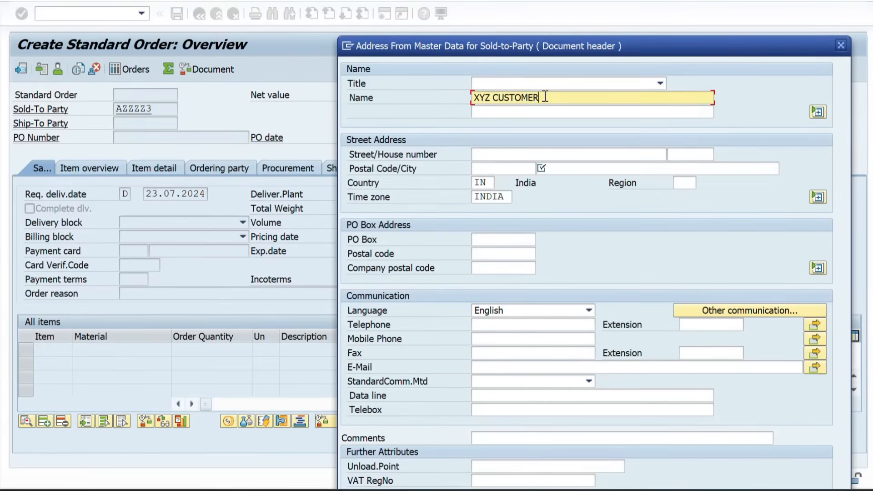
pyautogui.moveTo(545, 97); pyautogui.dragTo(427, 105)
pyautogui.press('BackSpace')
pyautogui.write('VIKAS')
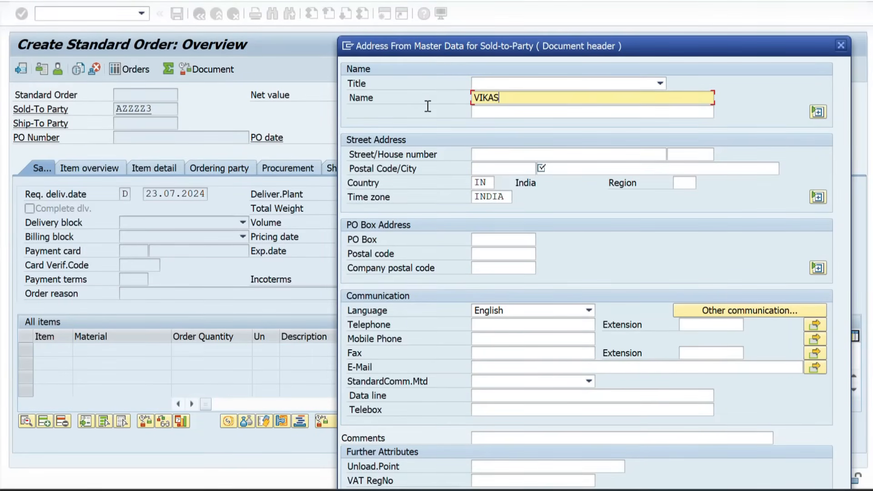
pyautogui.press('BackSpace')
pyautogui.press('BackSpace')
pyautogui.press('BackSpace')
pyautogui.press('BackSpace')
pyautogui.write('VAISH')
# Close the address popup without keeping it and leave the order with /N
pyautogui.click(552, 175)
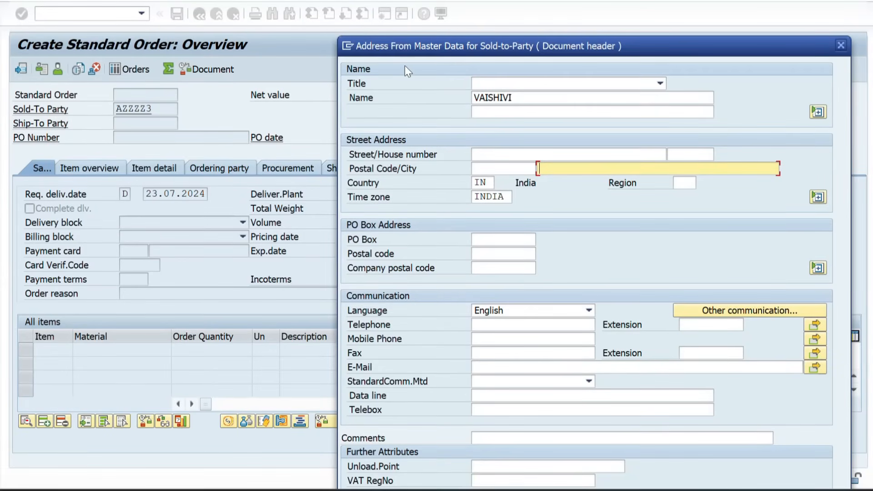
pyautogui.moveTo(482, 50); pyautogui.dragTo(380, 57)
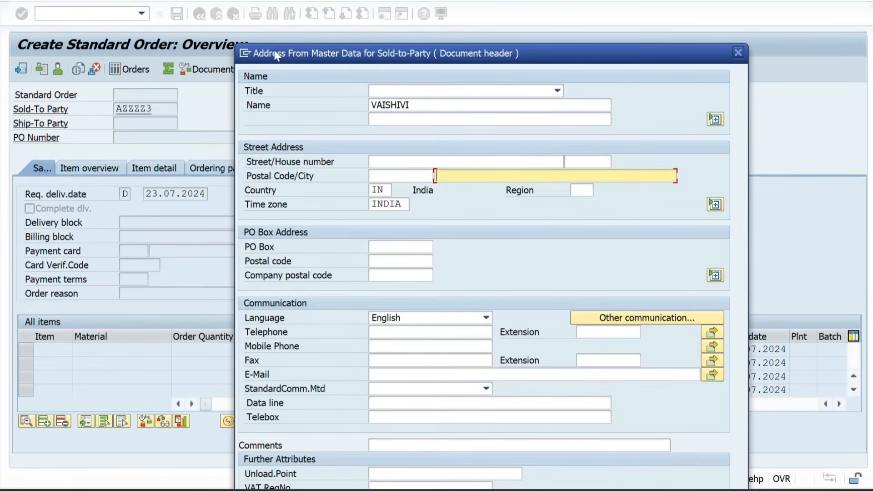
pyautogui.click(738, 53)
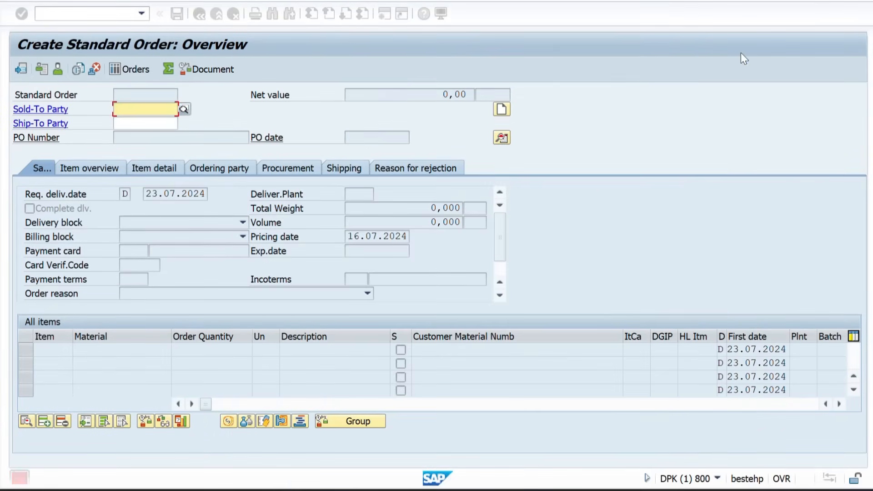
pyautogui.click(65, 16)
pyautogui.write('/')
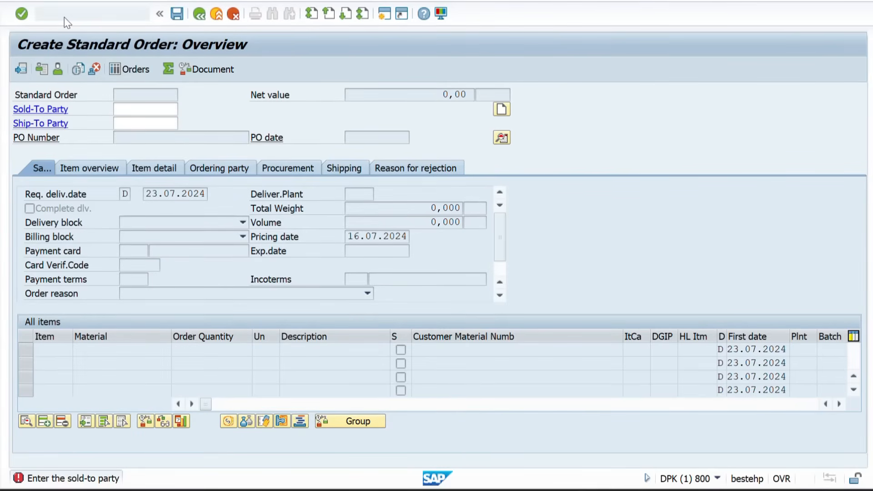
pyautogui.press('Return')
# Scroll the Word notes to the partner determination section, then return to SAP
pyautogui.hotkey('alt', 'Tab')
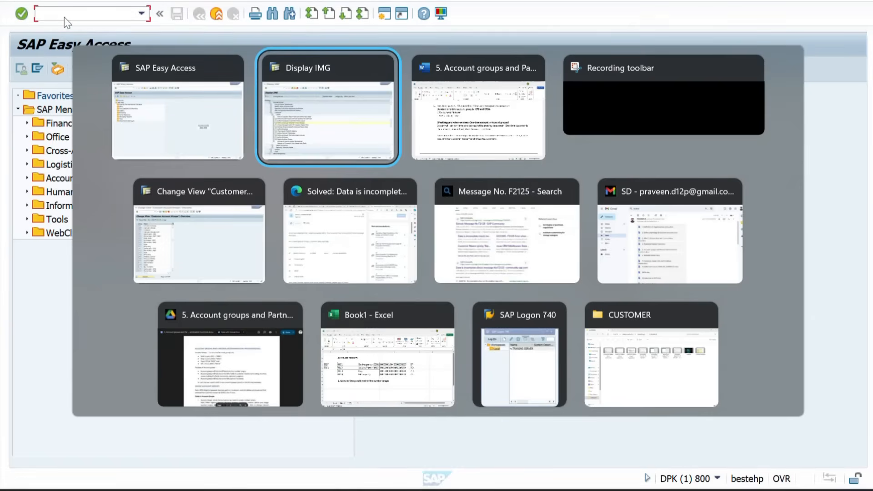
pyautogui.hotkey('alt', 'Tab')
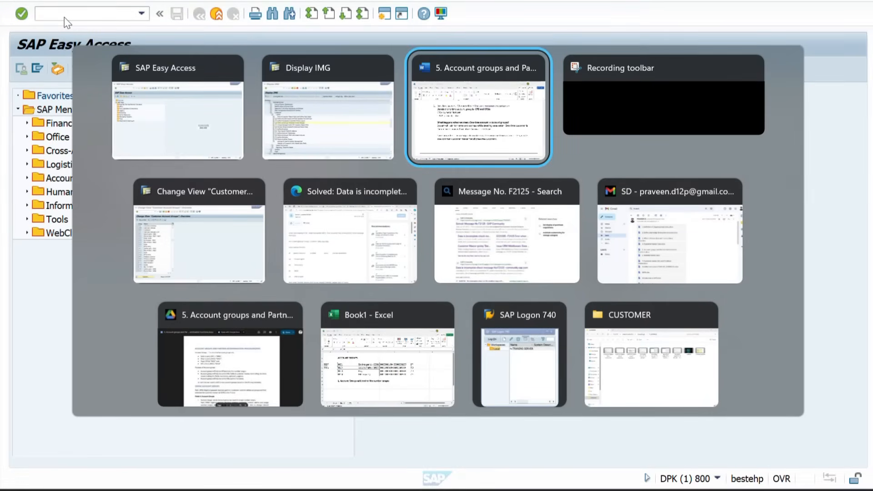
pyautogui.scroll(-8, 240, 267)
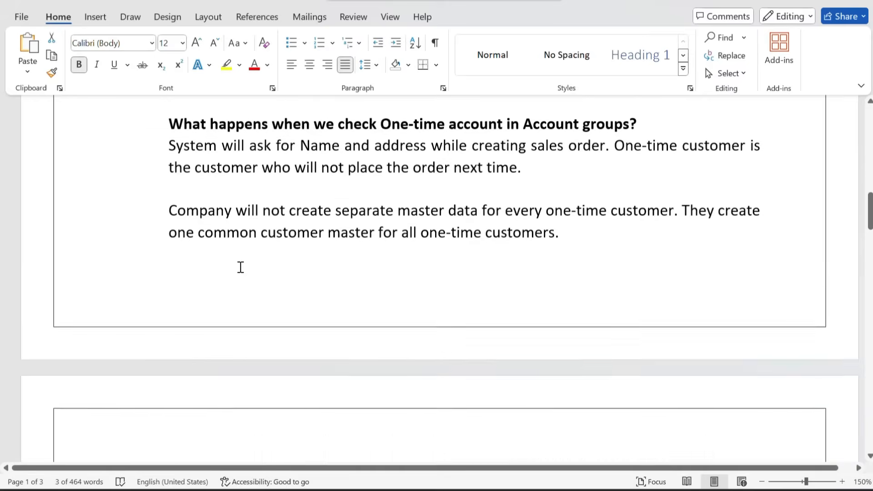
pyautogui.scroll(-1, 255, 250)
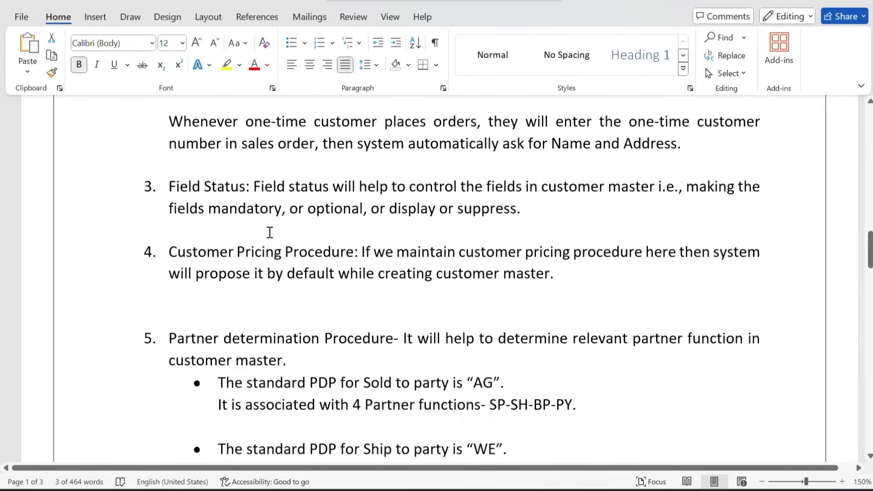
pyautogui.hotkey('alt', 'Tab')
pyautogui.hotkey('alt', 'Tab')
pyautogui.hotkey('alt', 'Tab')
pyautogui.hotkey('alt', 'Tab')
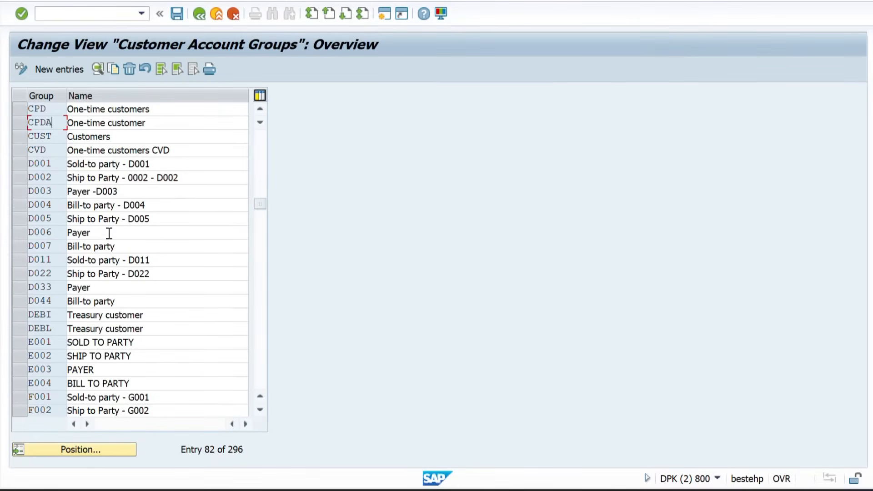
# Open the general data address field status of account group ZZSP
pyautogui.click(64, 450)
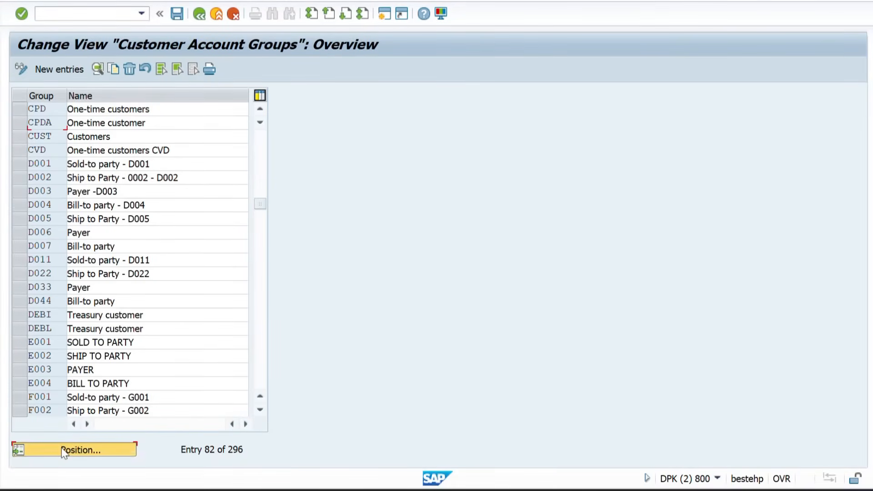
pyautogui.write('ZZSP')
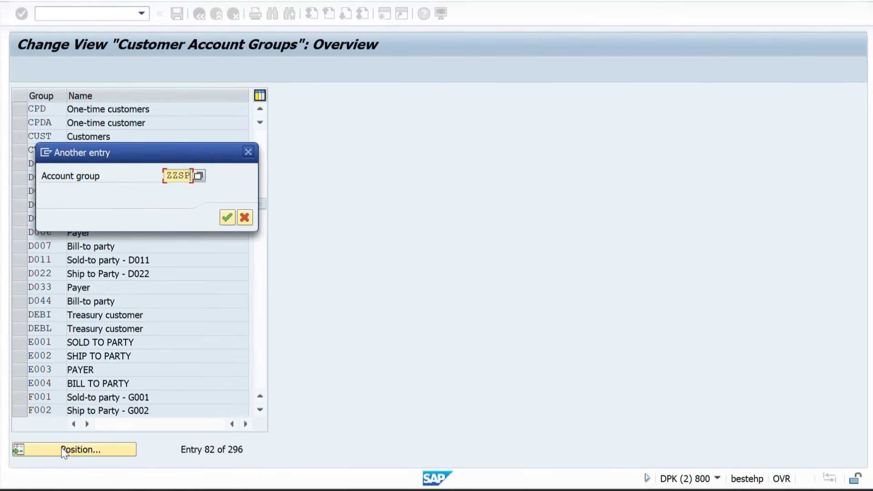
pyautogui.press('Return')
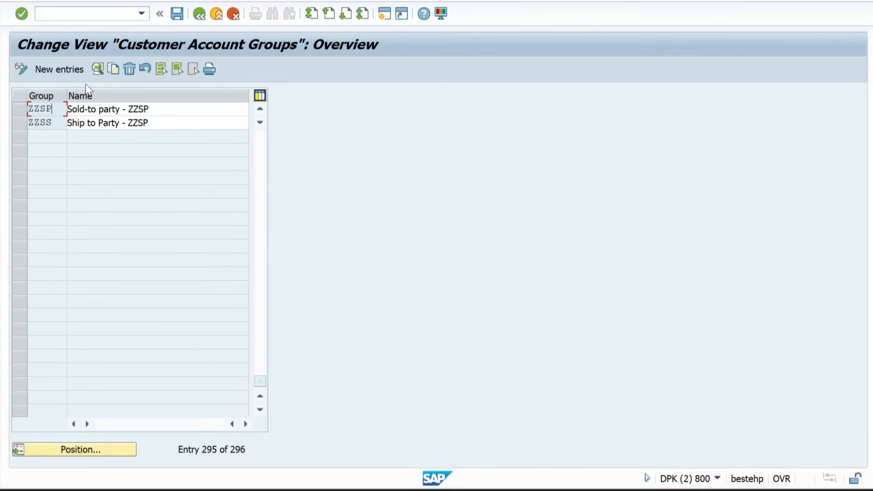
pyautogui.doubleClick(53, 111)
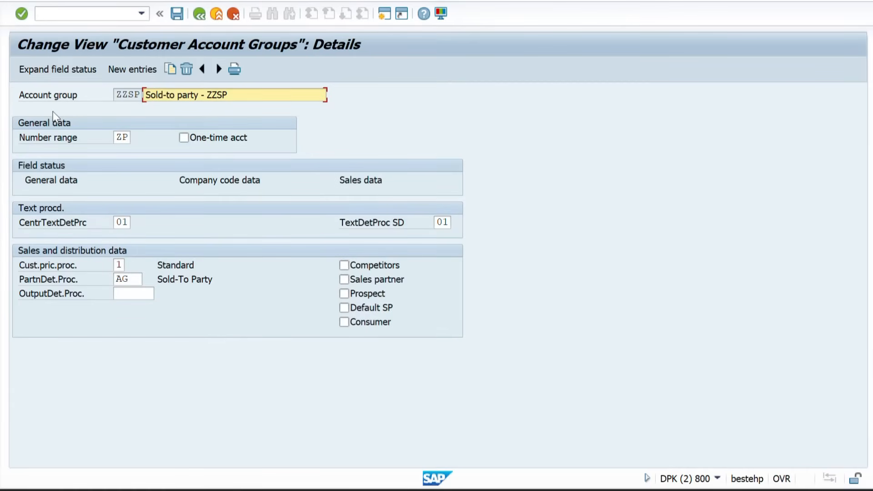
pyautogui.doubleClick(53, 182)
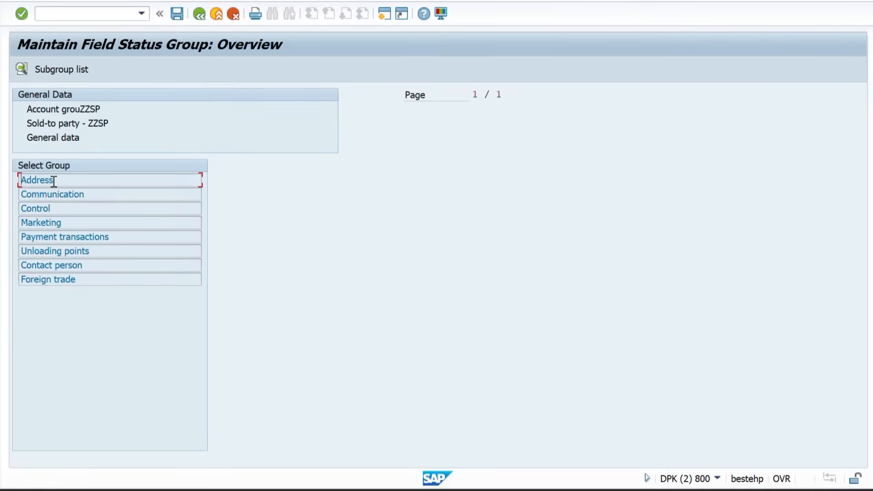
pyautogui.doubleClick(63, 180)
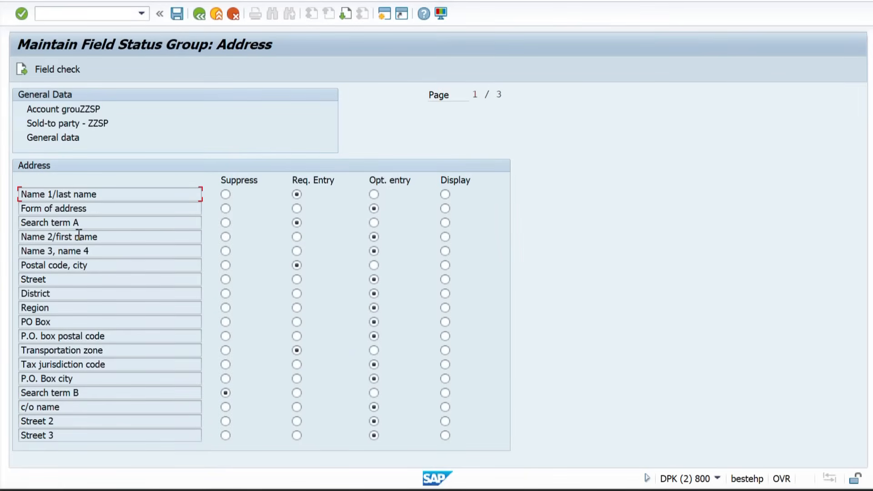
# Set District to Req. Entry and save under customizing request DPKK900290
pyautogui.click(48, 294)
pyautogui.doubleClick(48, 294)
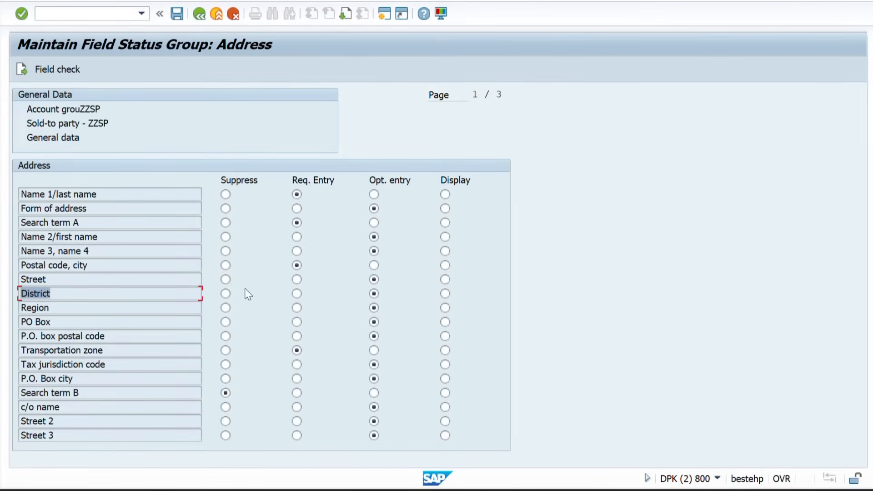
pyautogui.click(296, 294)
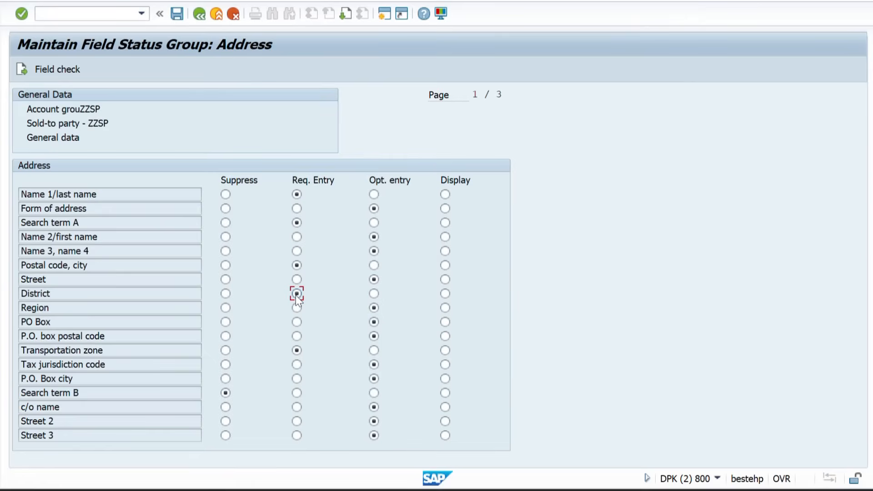
pyautogui.click(177, 14)
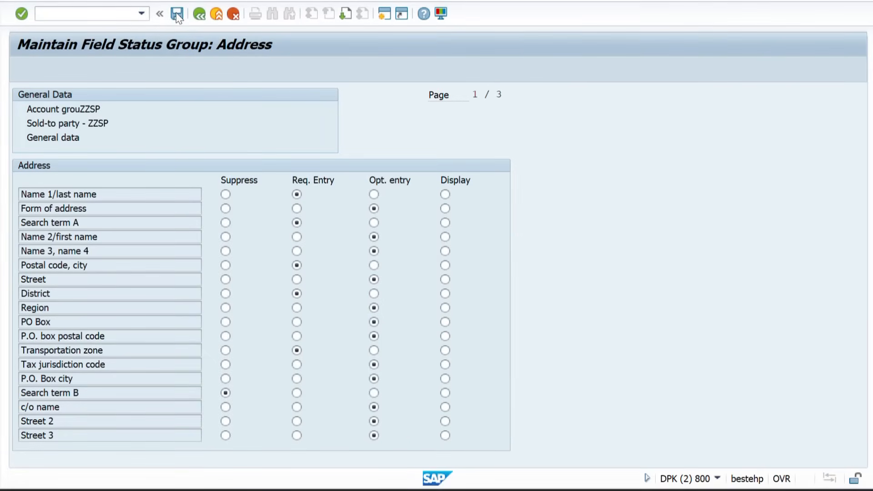
pyautogui.click(267, 217)
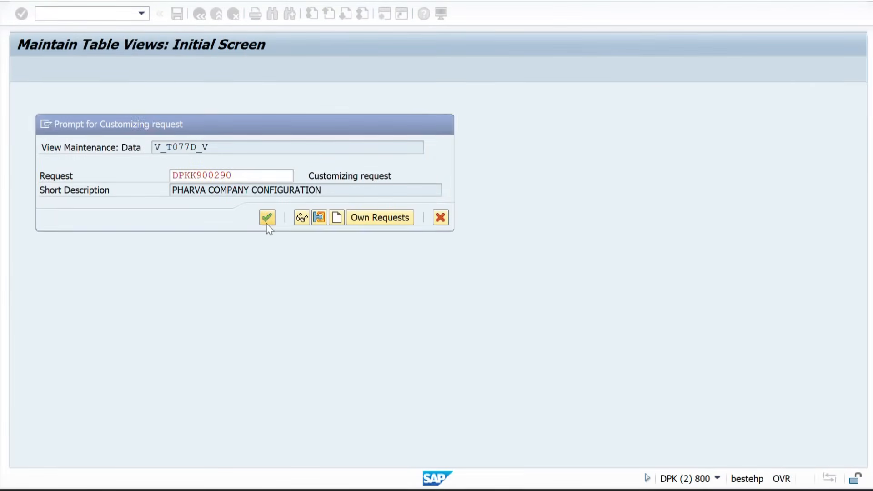
# Start XD01 with account group Sold-to party - ZZSP and proceed to general data
pyautogui.hotkey('alt', 'Tab')
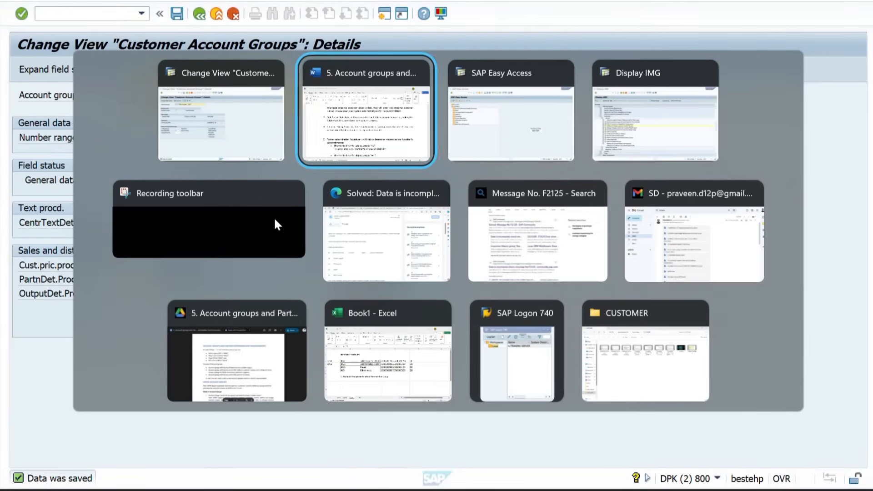
pyautogui.press('Tab')
pyautogui.write('X')
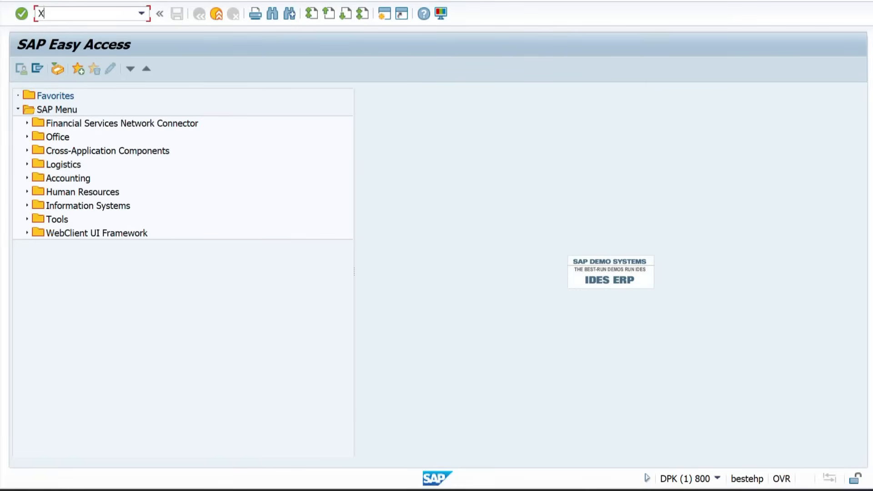
pyautogui.write('D01')
pyautogui.press('Return')
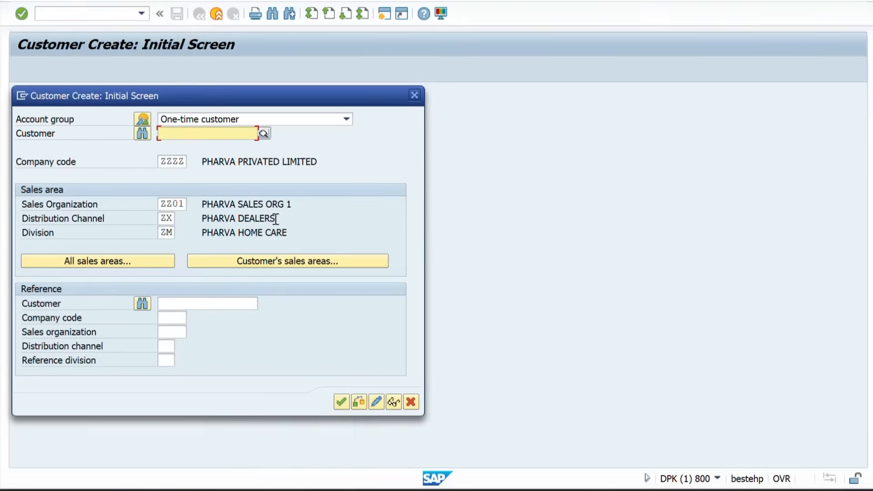
pyautogui.click(145, 124)
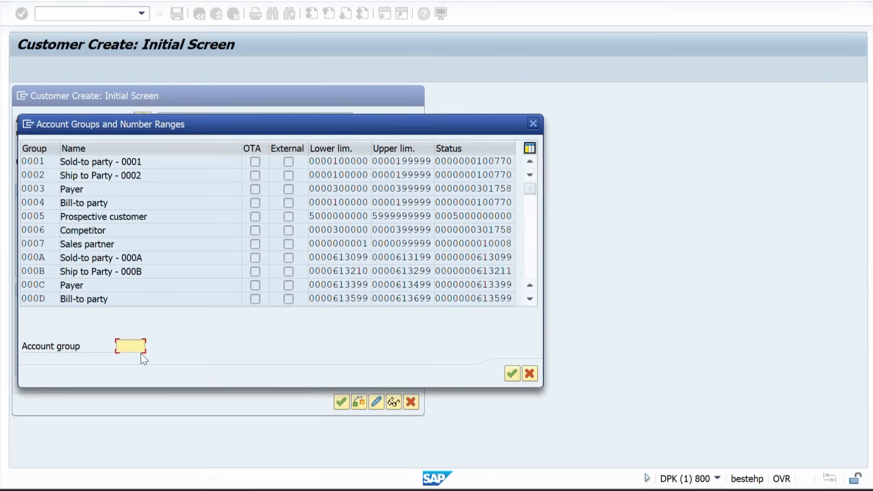
pyautogui.write('ZZSP')
pyautogui.press('Return')
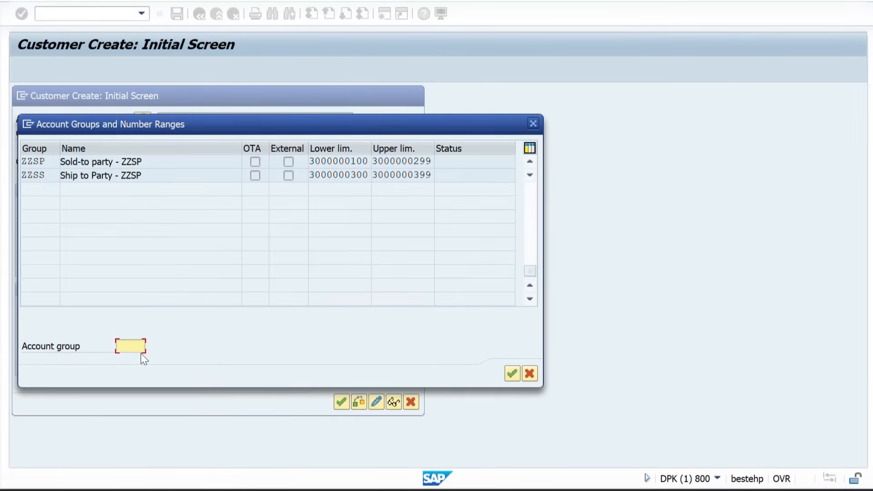
pyautogui.doubleClick(49, 162)
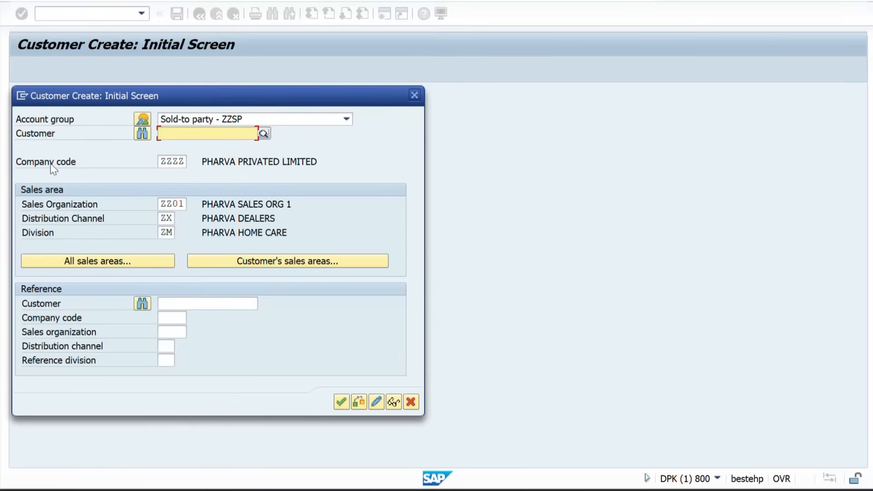
pyautogui.press('Return')
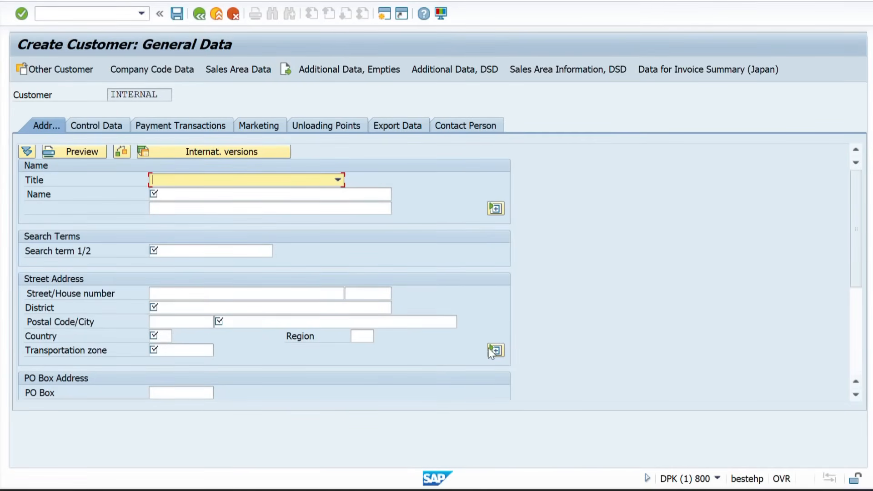
# Fill the name, second name line IMMEDIATE SHIPPING POINT- ZZ02 and search term XYZ
pyautogui.press('Return')
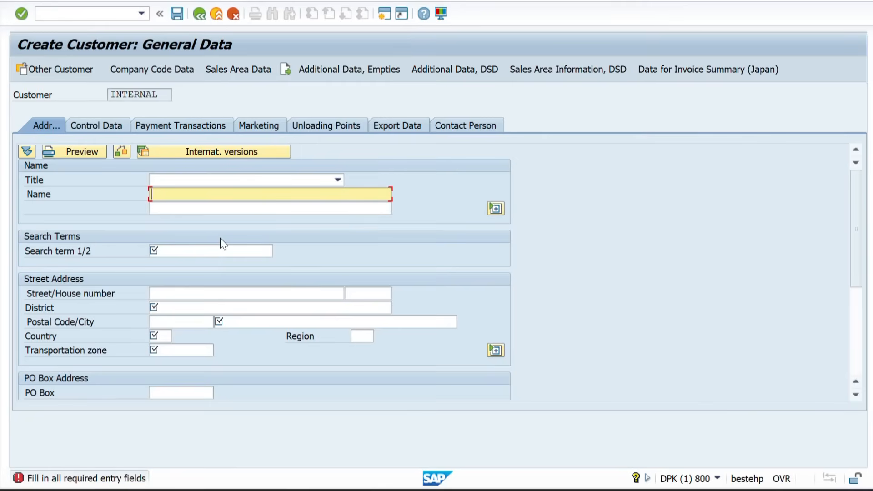
pyautogui.press('space')
pyautogui.press('Down')
pyautogui.press('Return')
pyautogui.press('Tab')
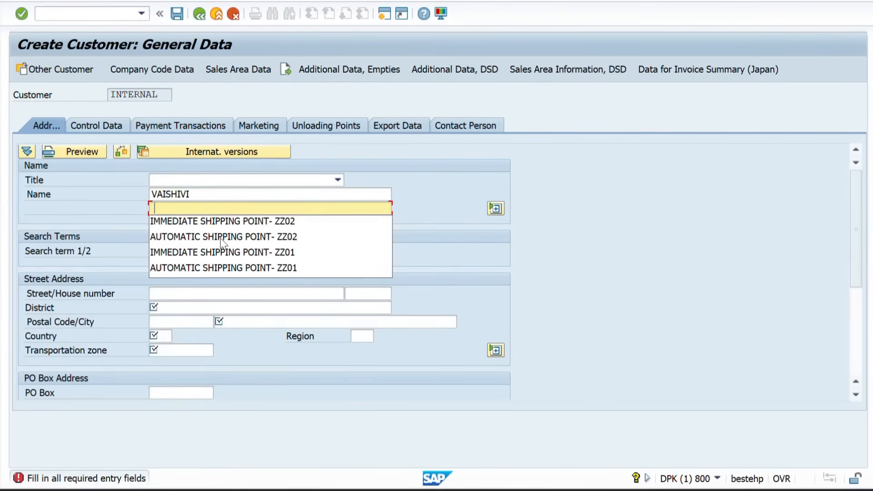
pyautogui.press('Down')
pyautogui.press('Return')
pyautogui.press('Tab')
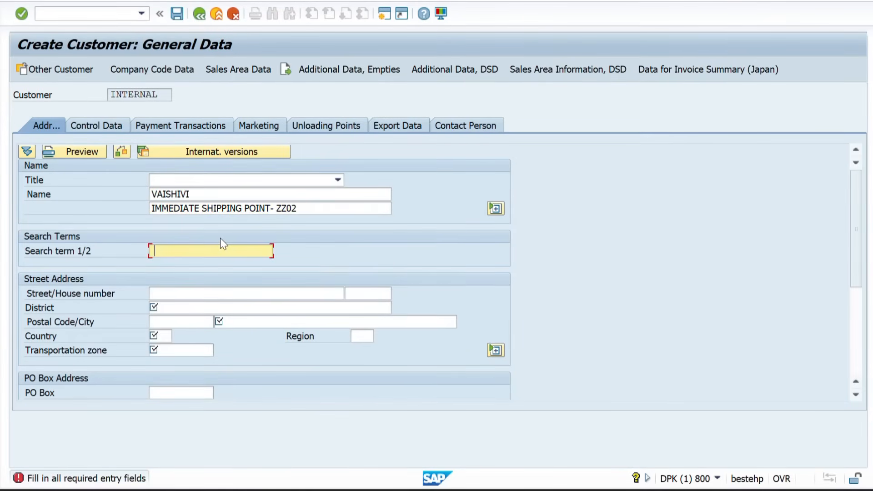
pyautogui.write('XYZ')
# Check that the required District field blocks moving on past City and postal code
pyautogui.press('Tab')
pyautogui.press('Tab')
pyautogui.press('Tab')
pyautogui.press('Return')
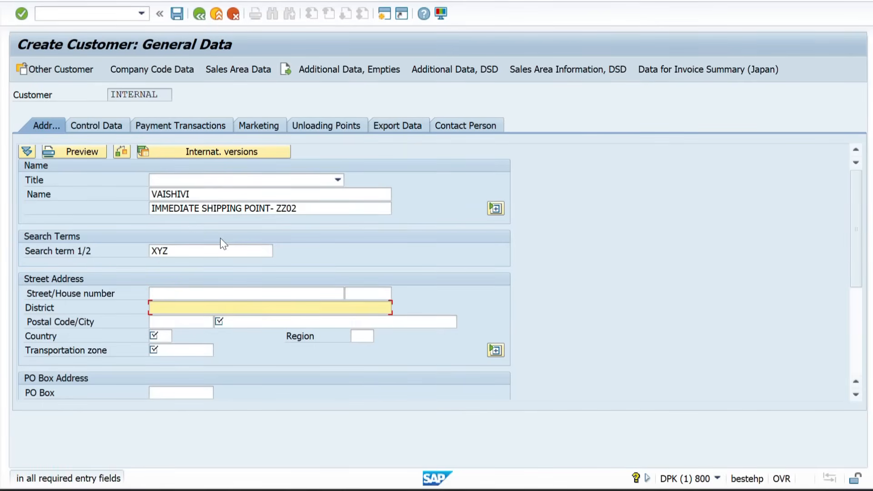
pyautogui.click(220, 323)
pyautogui.click(179, 313)
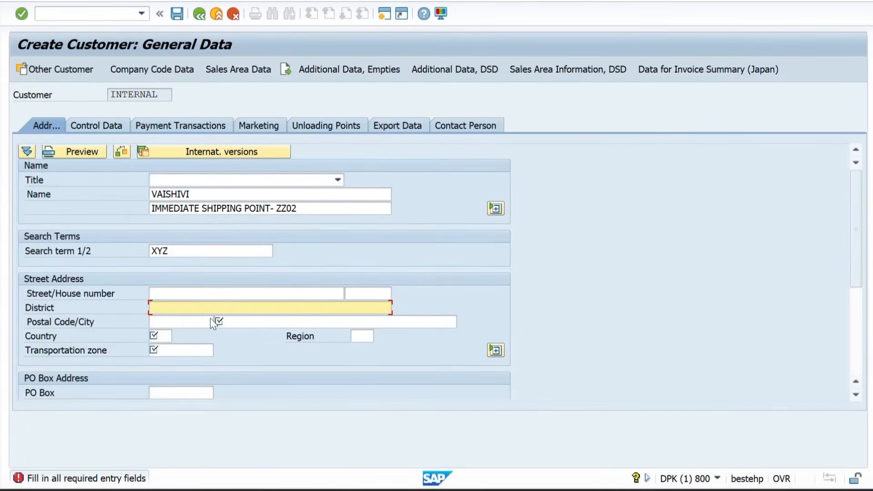
pyautogui.click(211, 320)
pyautogui.click(169, 308)
pyautogui.click(229, 322)
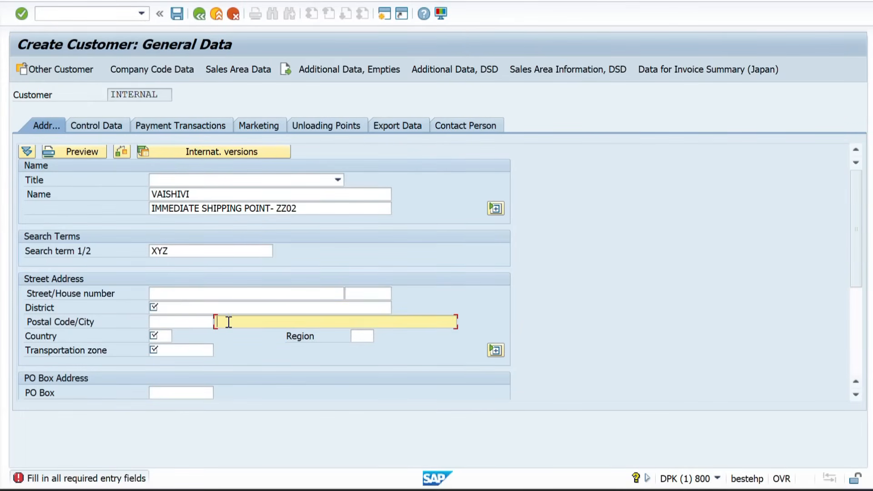
pyautogui.click(183, 310)
pyautogui.hotkey('alt', 'Tab')
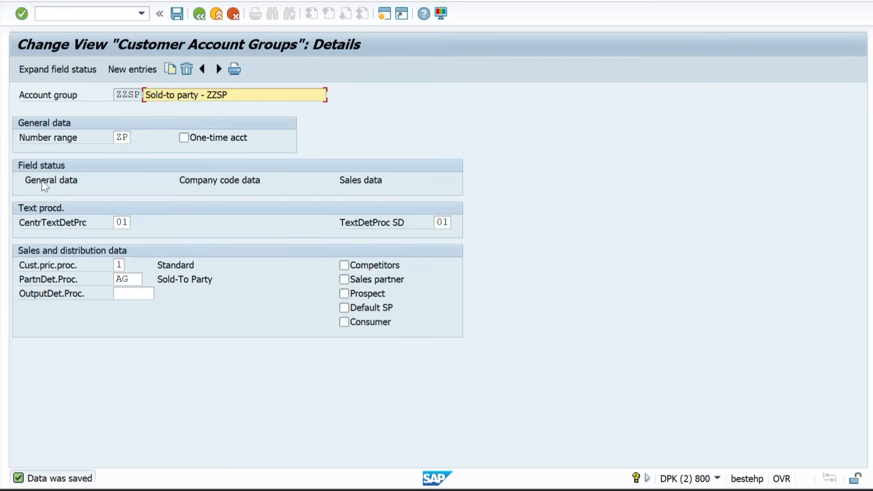
# Change ZZSP's address District field to Opt. entry, save, and return to Create Customer
pyautogui.doubleClick(43, 182)
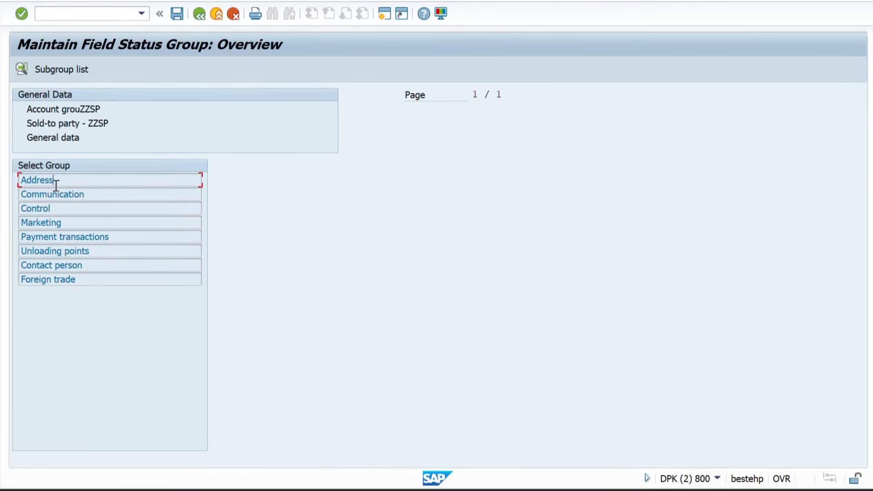
pyautogui.doubleClick(55, 184)
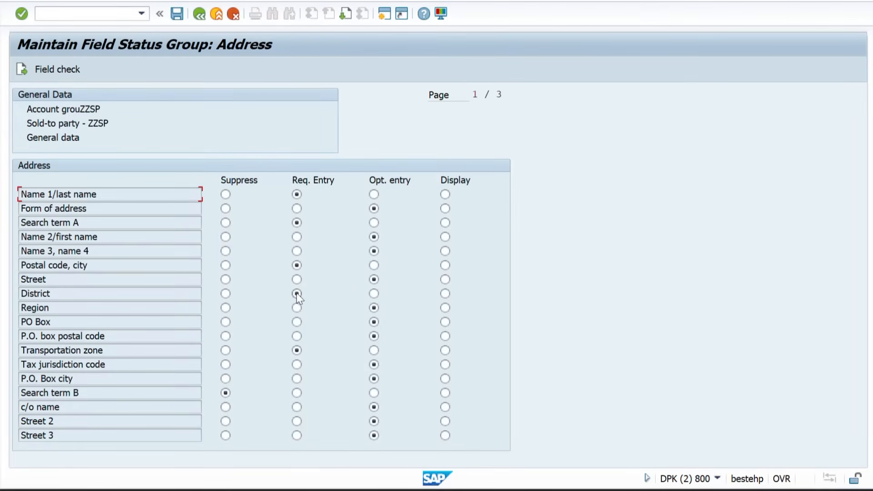
pyautogui.click(374, 293)
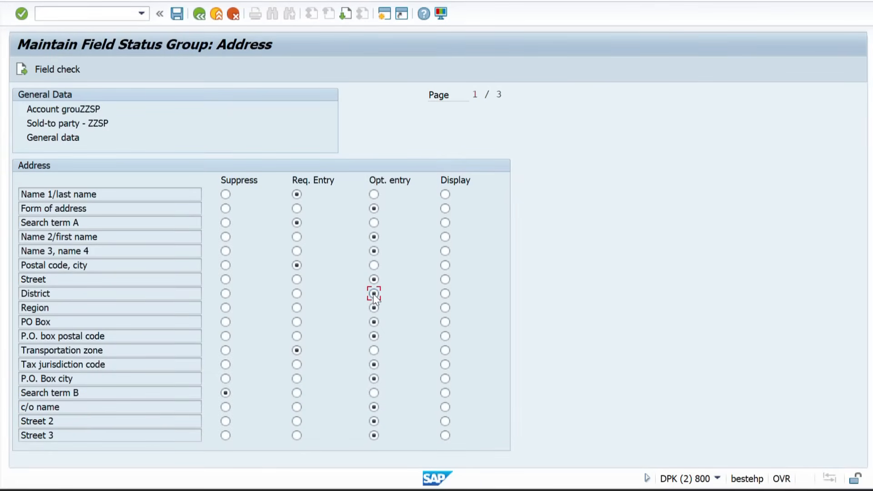
pyautogui.click(179, 19)
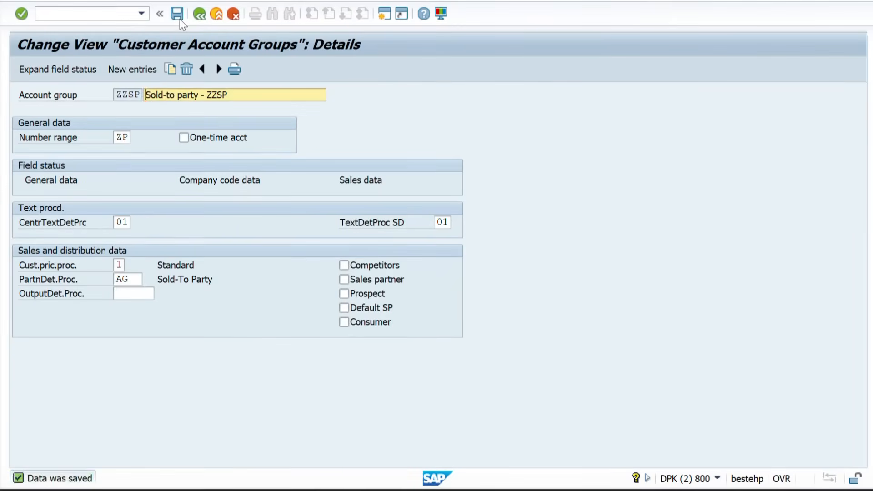
pyautogui.hotkey('alt', 'Tab')
# Restart XD01 with /NXD01 and proceed to the new customer's general data
pyautogui.click(42, 16)
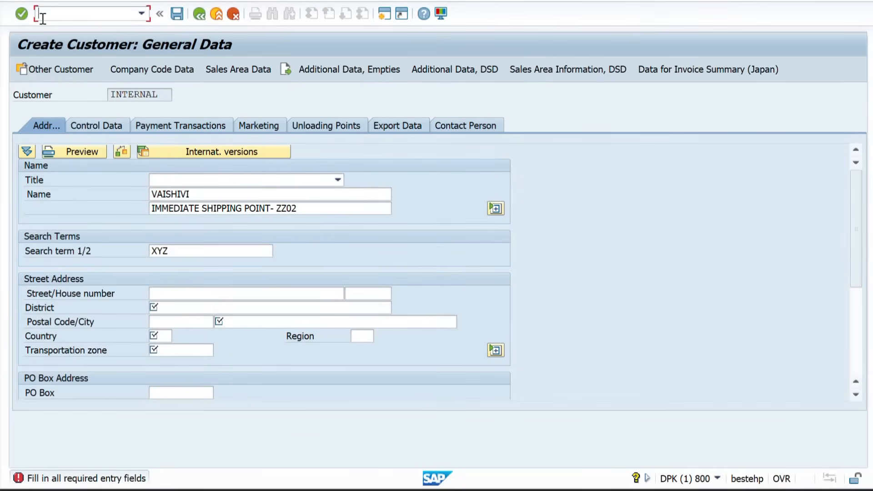
pyautogui.write('/NXD01')
pyautogui.press('Return')
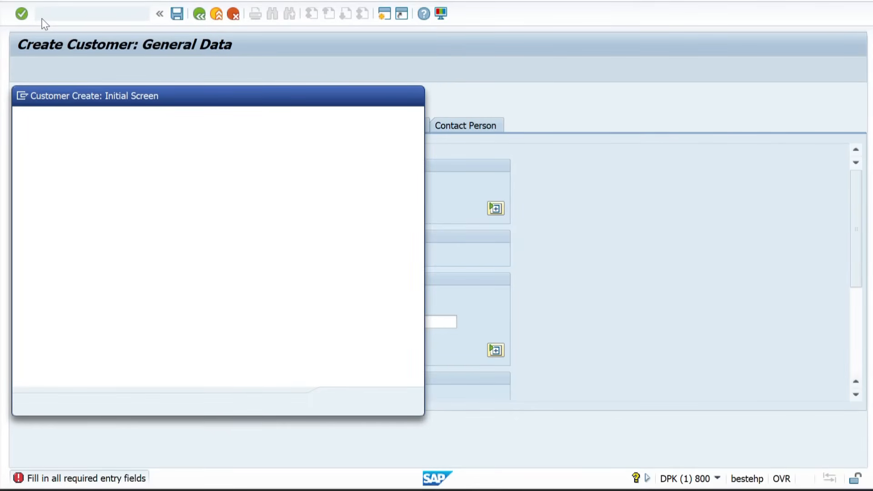
pyautogui.press('Return')
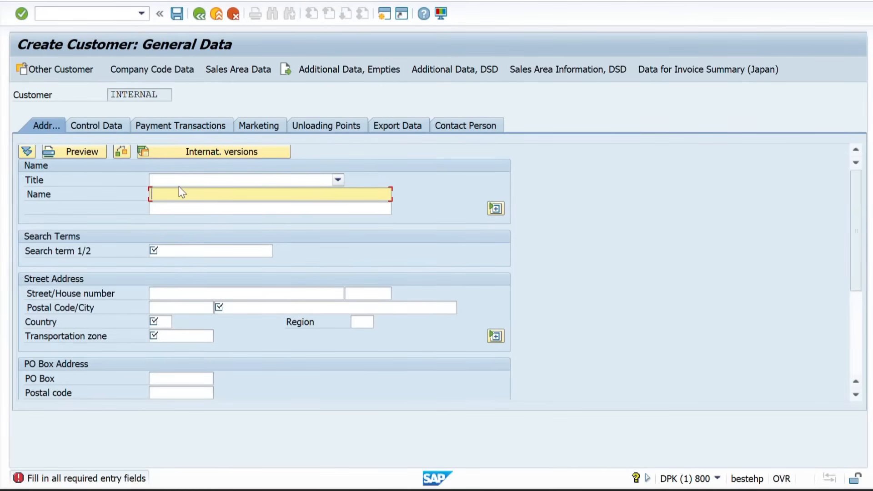
pyautogui.click(495, 335)
pyautogui.press('Down')
pyautogui.press('Down')
pyautogui.press('Return')
pyautogui.press('Tab')
pyautogui.press('Tab')
pyautogui.write('XYZ')
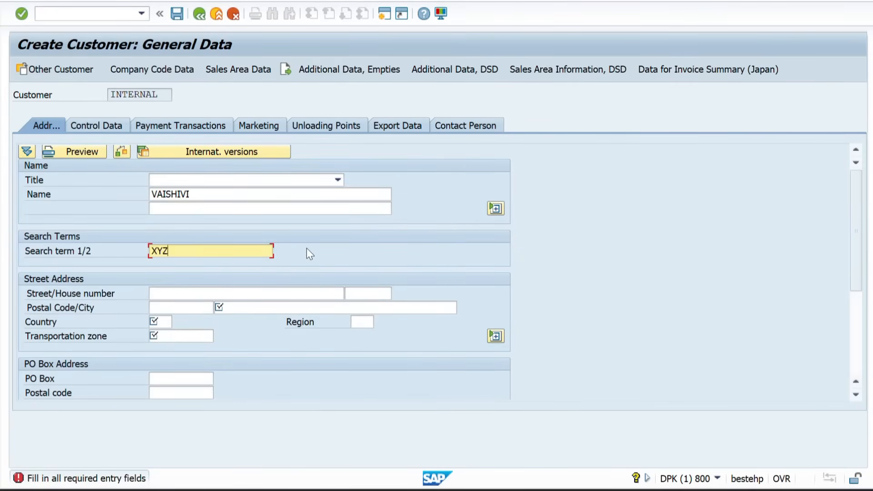
pyautogui.press('Return')
pyautogui.press('Return')
pyautogui.press('Down')
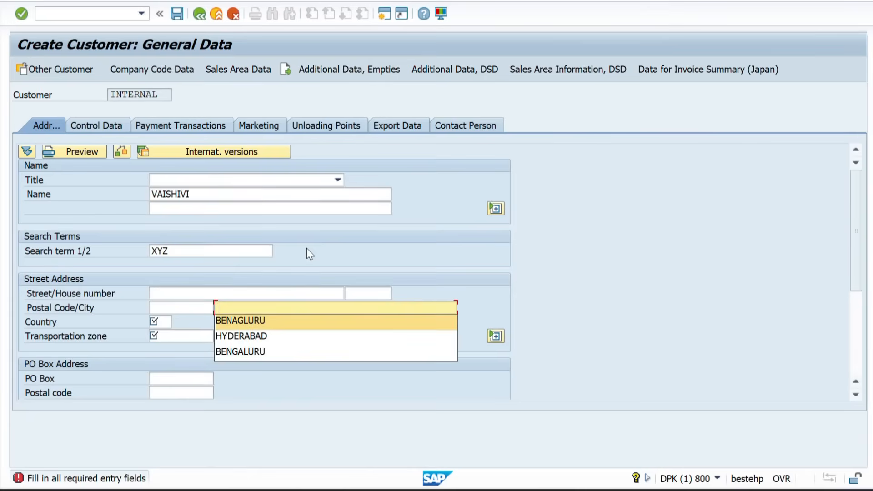
pyautogui.press('Return')
pyautogui.press('Tab')
pyautogui.press('Down')
pyautogui.press('Return')
pyautogui.press('Tab')
pyautogui.press('Down')
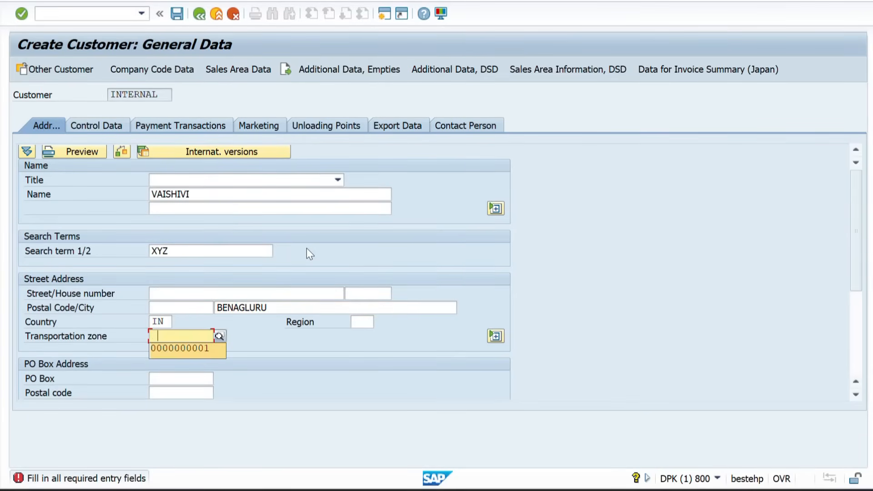
pyautogui.press('Return')
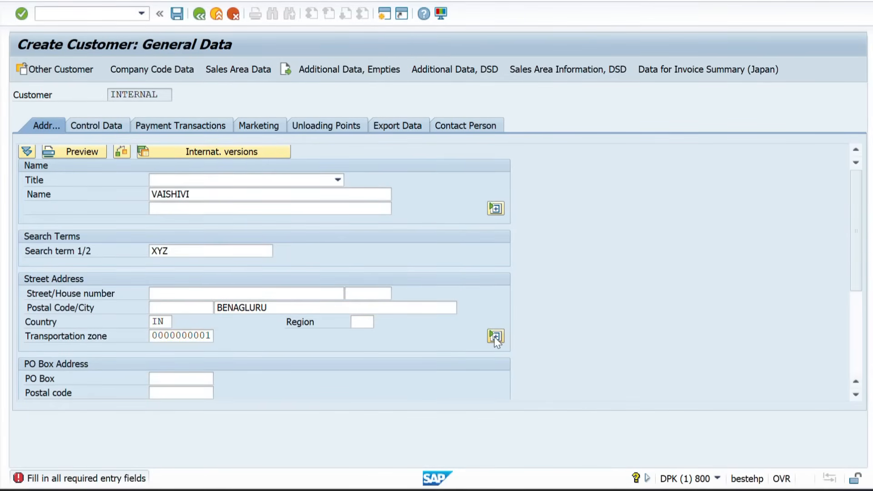
pyautogui.press('Return')
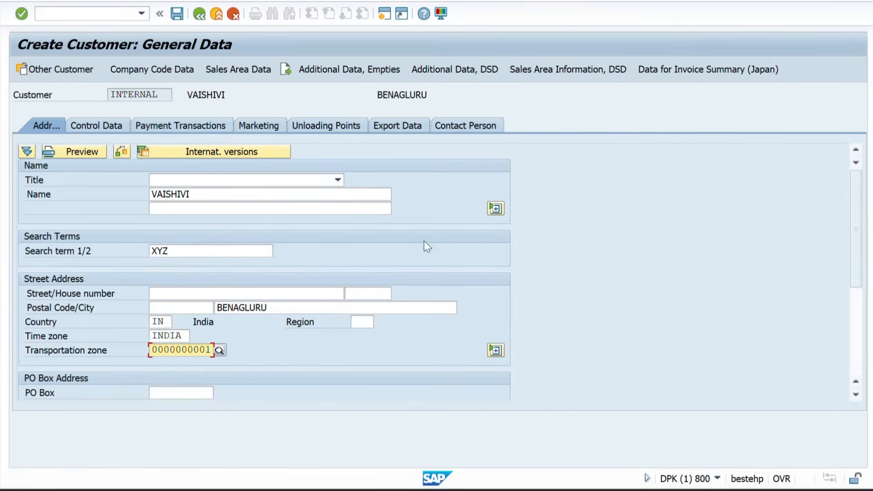
# Show the extended street fields, view Control Data, and return to ZZSP's account group window
pyautogui.click(497, 346)
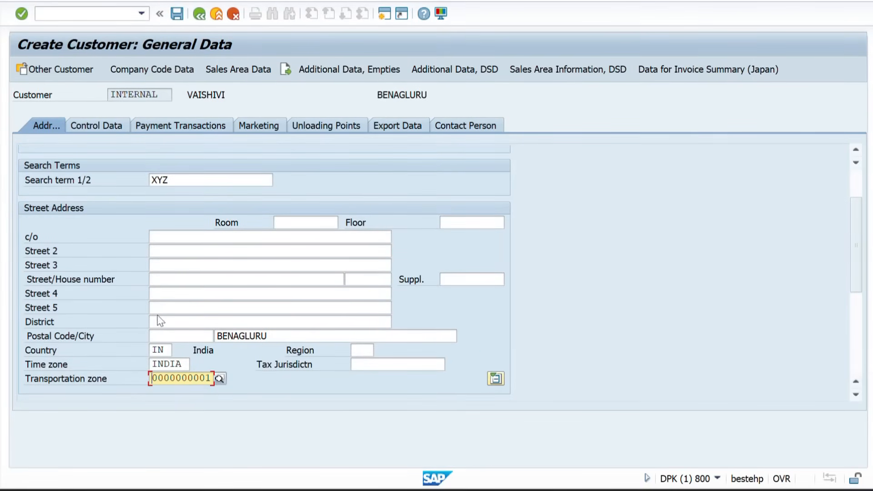
pyautogui.click(164, 321)
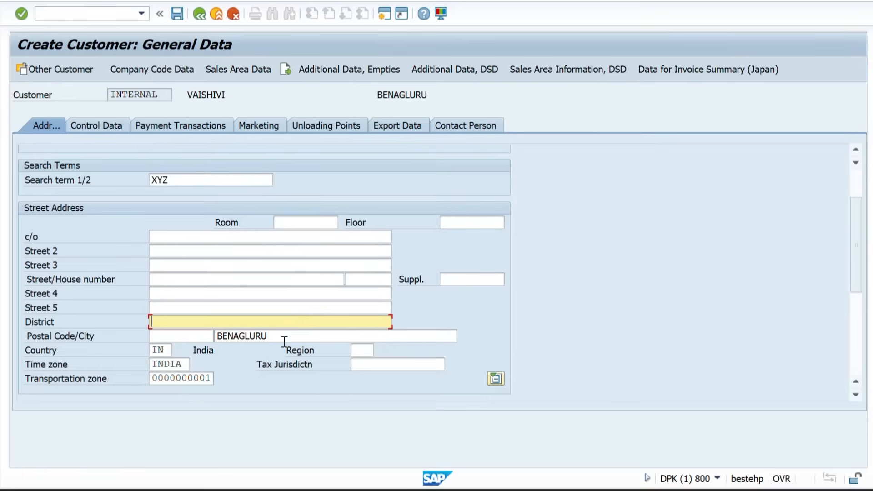
pyautogui.click(80, 123)
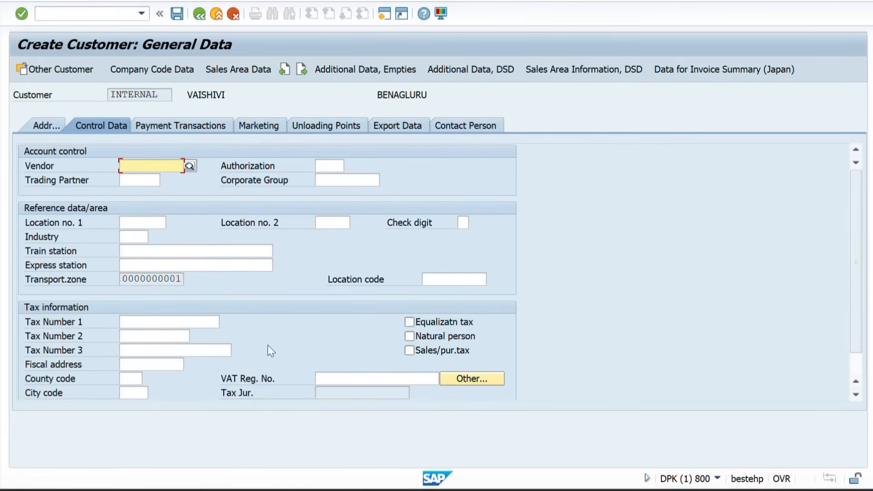
pyautogui.hotkey('alt', 'Tab')
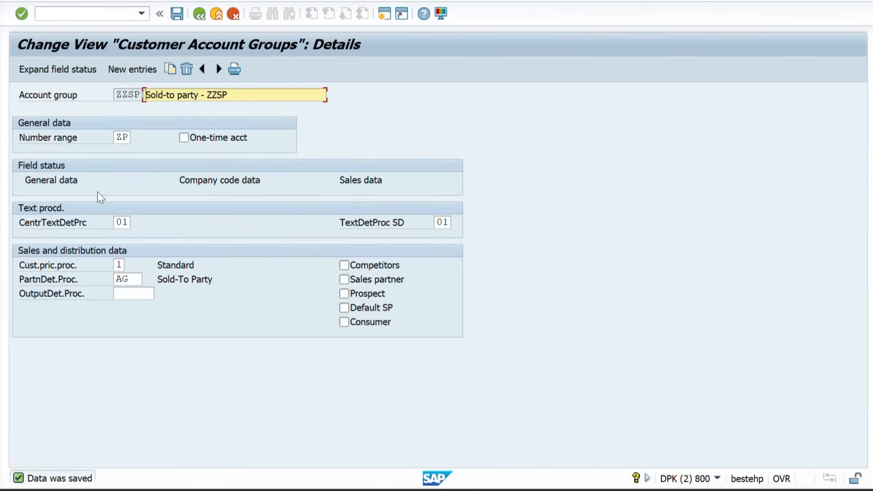
# Open ZZSP's general data field status groups and compare with the customer's address screen
pyautogui.doubleClick(59, 184)
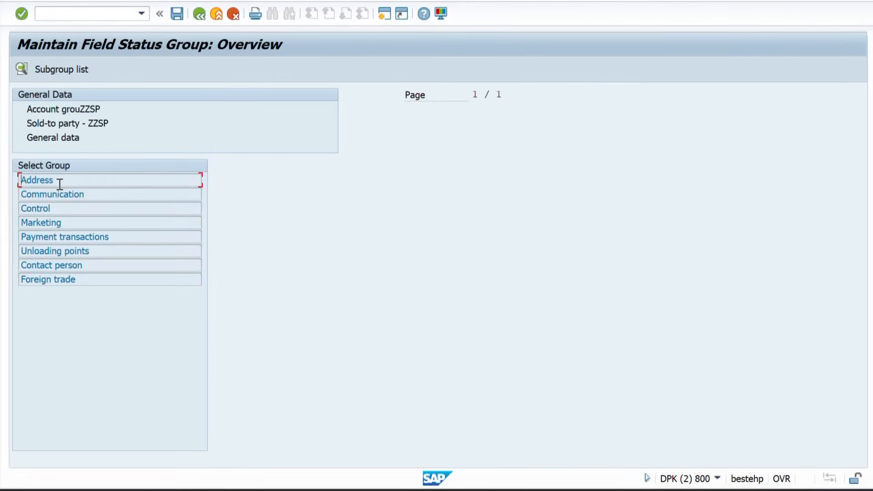
pyautogui.hotkey('alt', 'Tab')
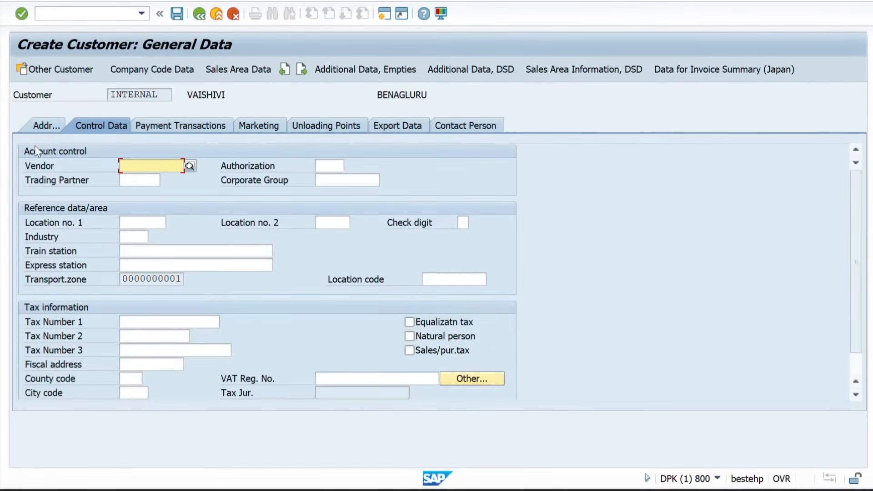
pyautogui.click(40, 128)
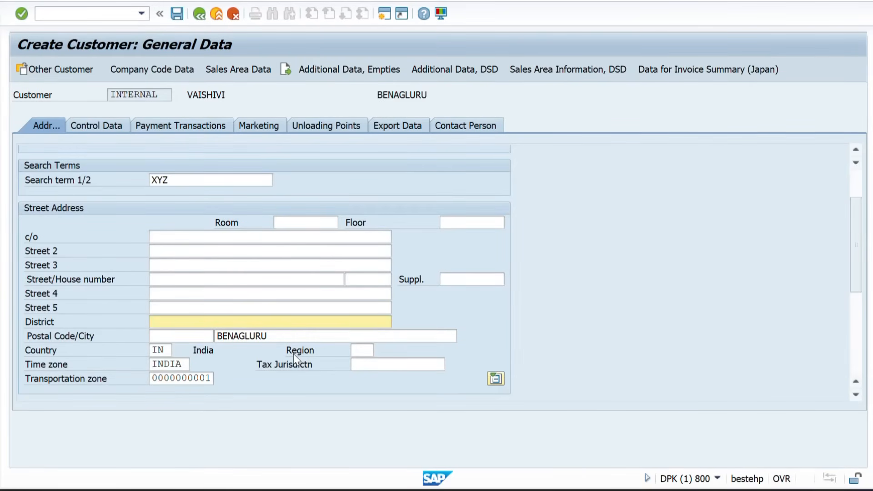
pyautogui.hotkey('alt', 'Tab')
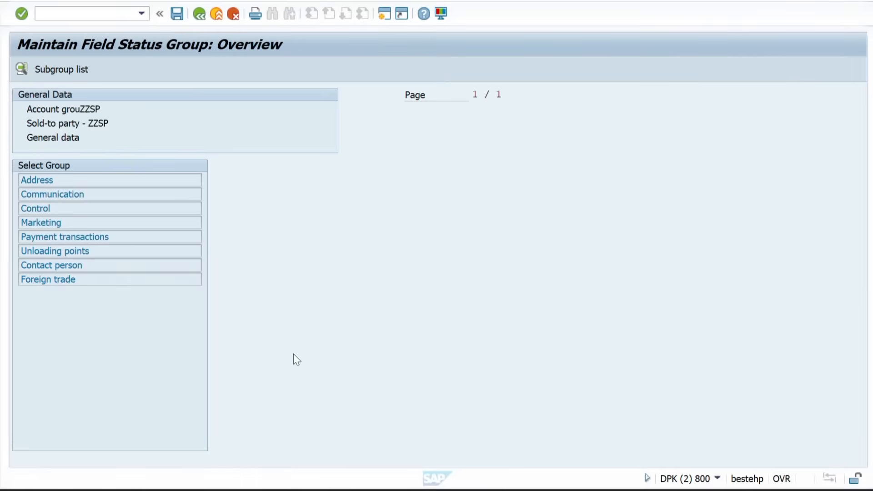
# Set the Region address field to Suppress, save, and return to Create Customer
pyautogui.doubleClick(99, 181)
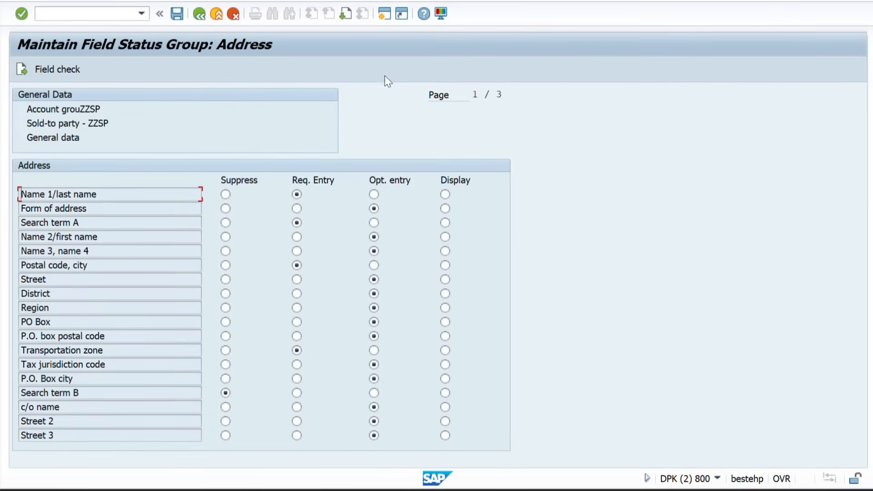
pyautogui.click(94, 308)
pyautogui.click(225, 308)
pyautogui.click(177, 20)
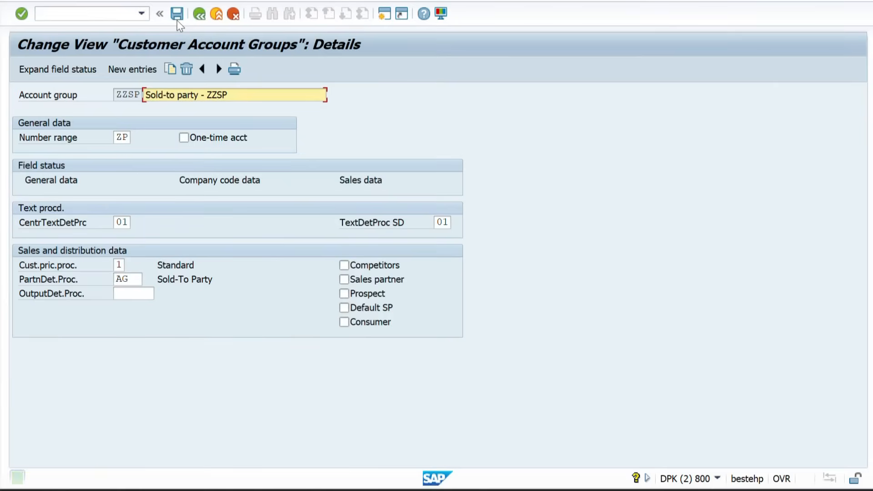
pyautogui.hotkey('alt', 'Tab')
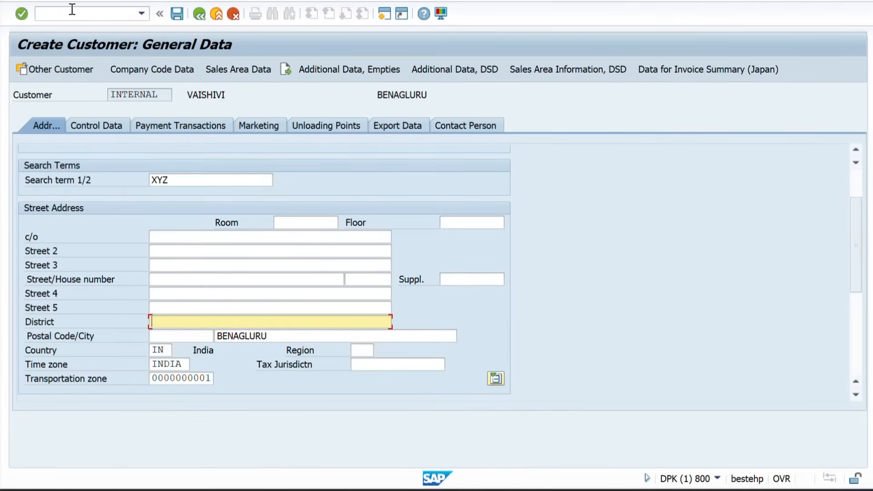
# Restart XD01 to confirm Region is gone, then return to ZZSP's account group details
pyautogui.click(72, 10)
pyautogui.write('/N')
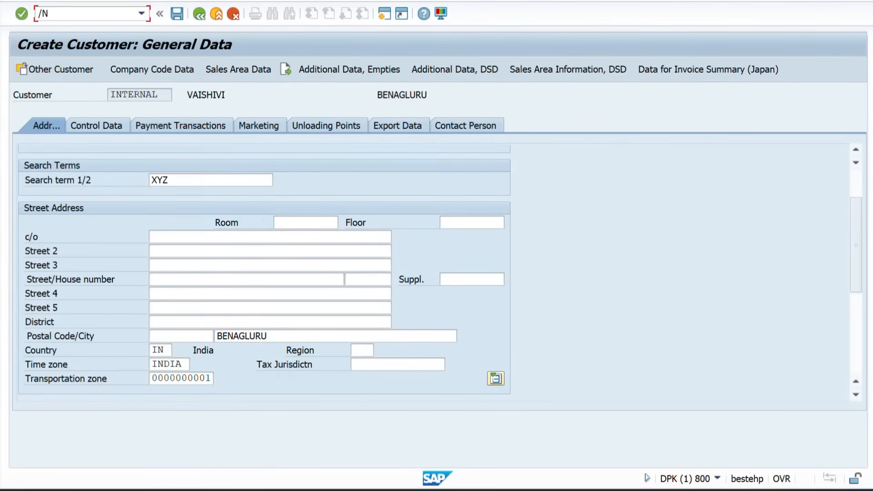
pyautogui.write('XD01')
pyautogui.press('Return')
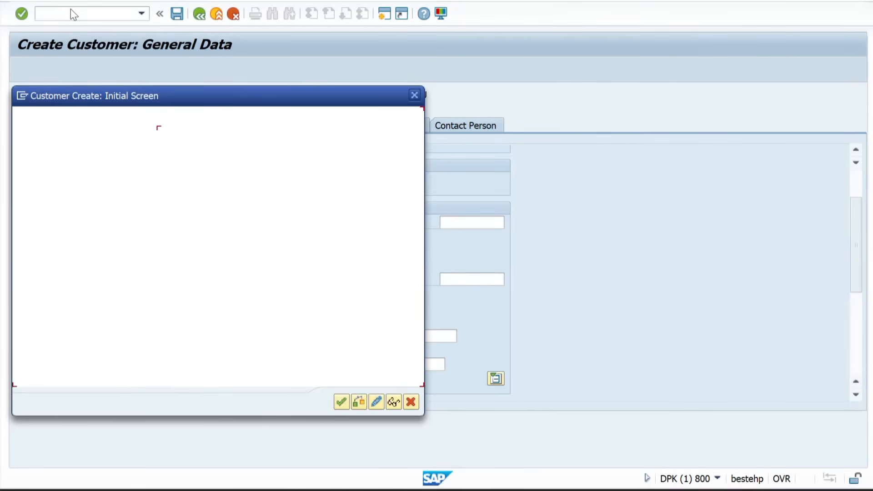
pyautogui.press('Return')
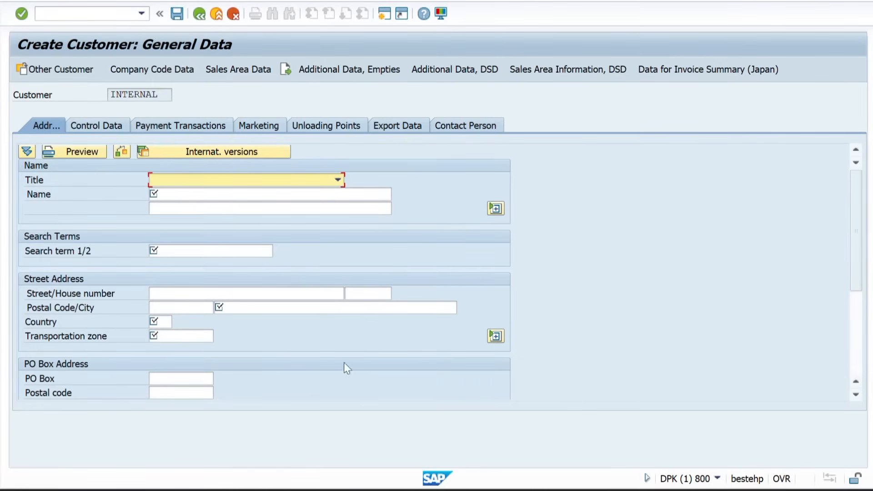
pyautogui.hotkey('alt', 'Tab')
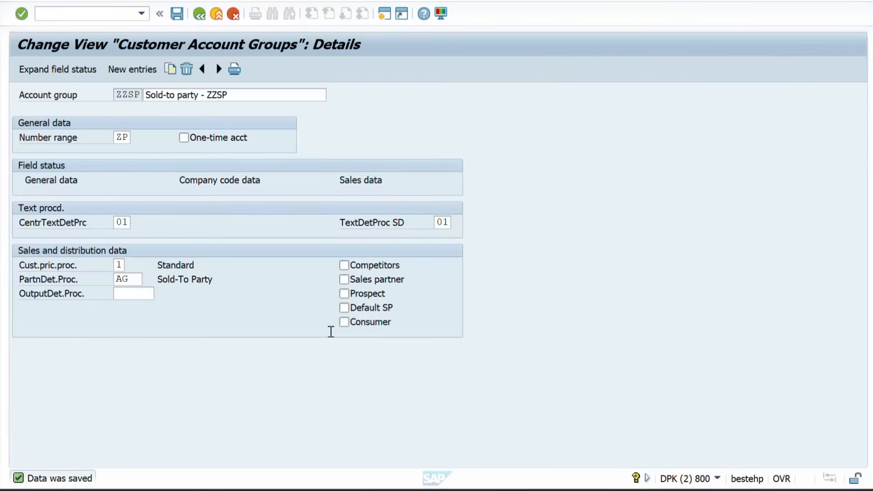
# Make Region a required entry in ZZSP's general address field status and save
pyautogui.doubleClick(61, 180)
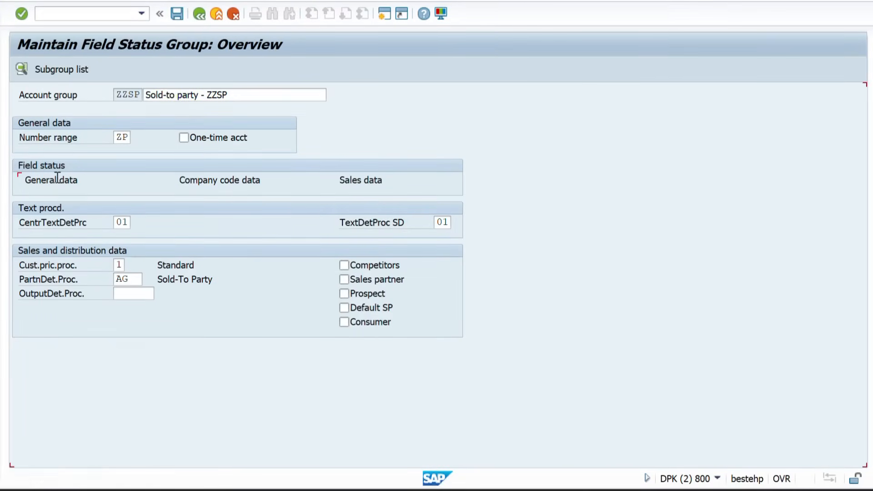
pyautogui.doubleClick(44, 181)
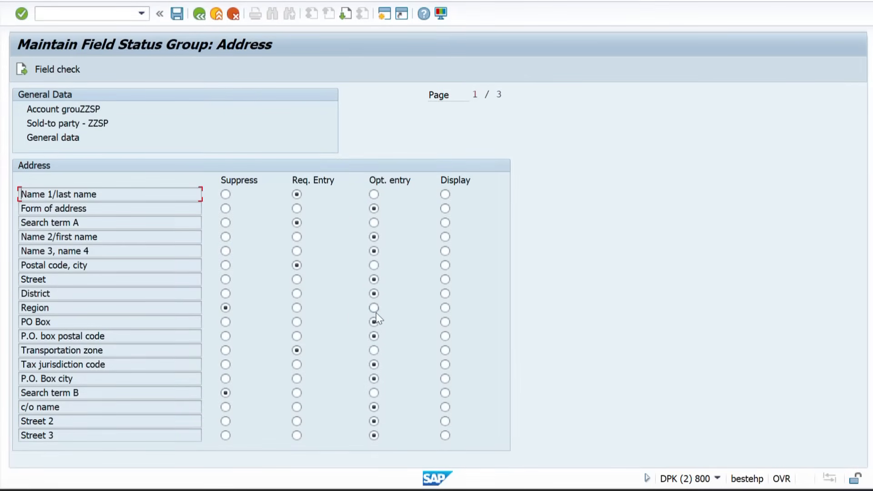
pyautogui.click(297, 308)
pyautogui.click(178, 14)
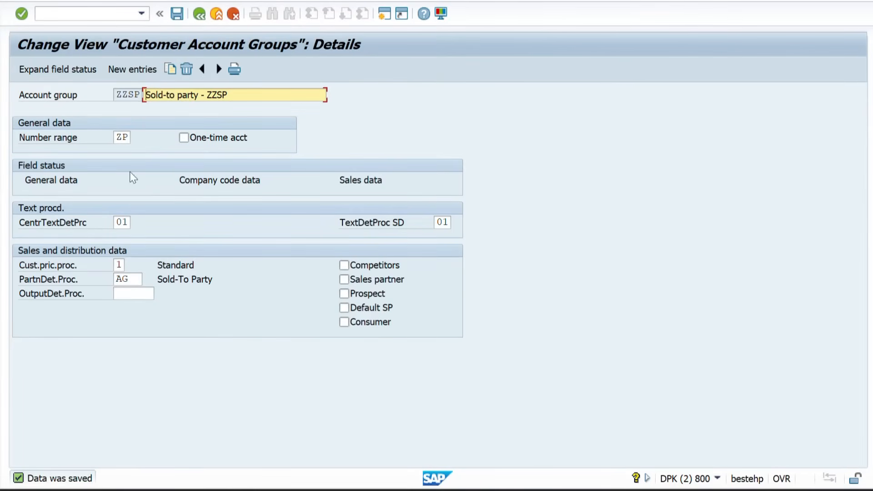
# Review the company code data and sales data field status groups
pyautogui.doubleClick(216, 179)
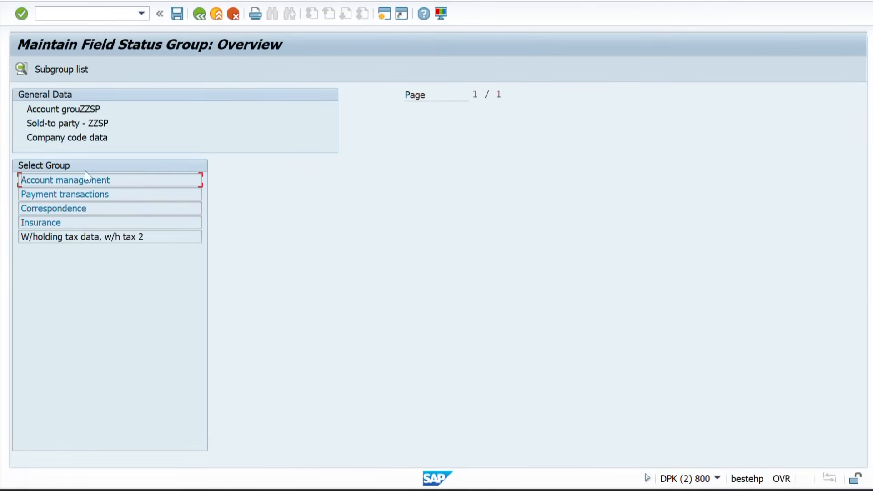
pyautogui.click(201, 15)
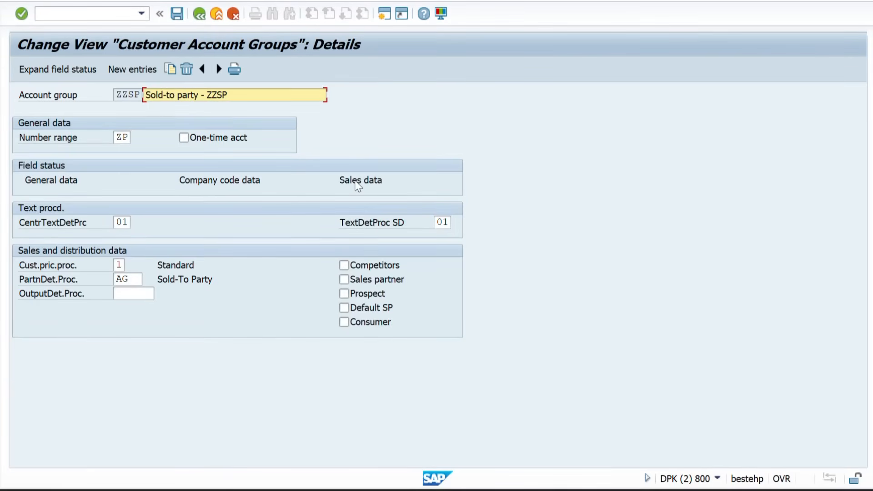
pyautogui.doubleClick(356, 182)
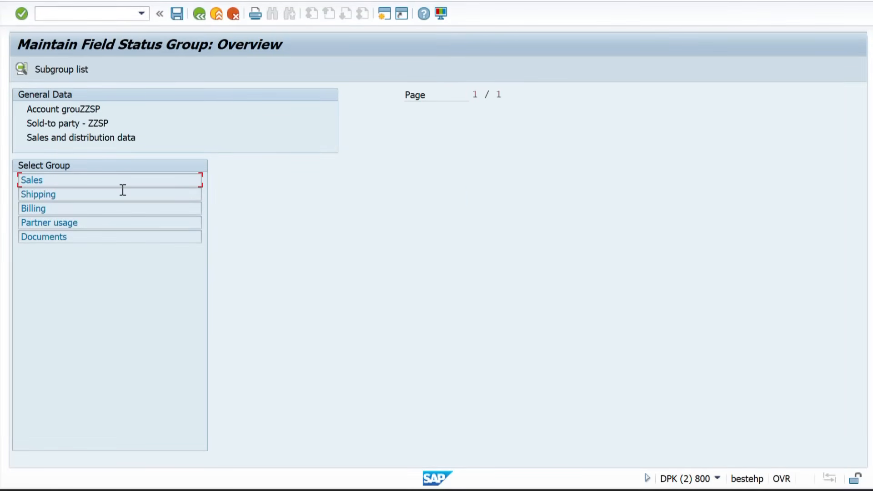
pyautogui.click(200, 15)
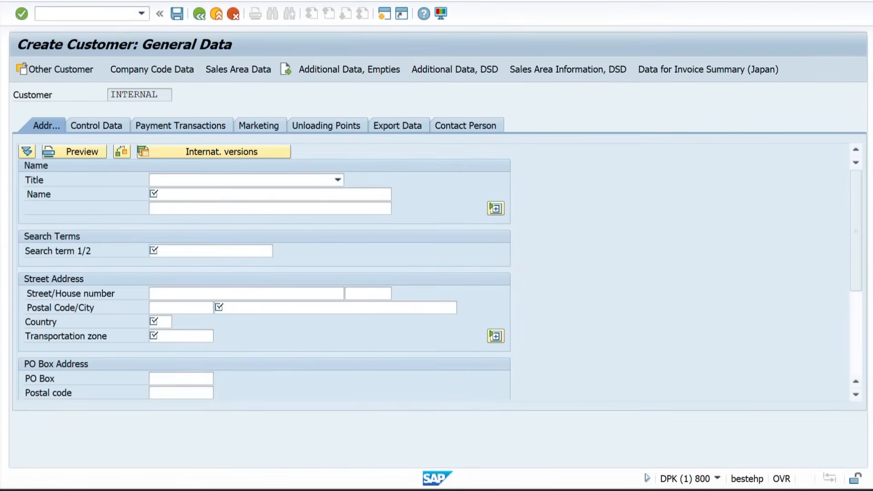
# Restart XD01 to check the now-required Region field, then leave with /n
pyautogui.click(64, 13)
pyautogui.write('/nxd01')
pyautogui.press('Return')
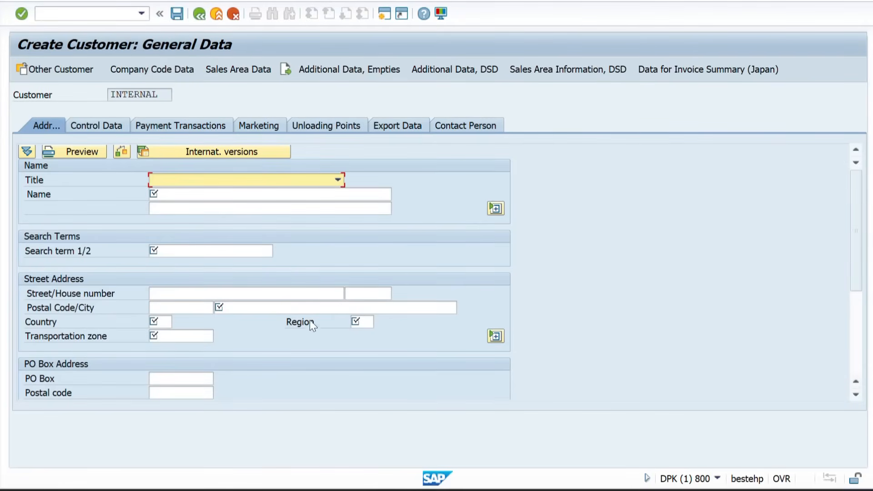
pyautogui.click(353, 322)
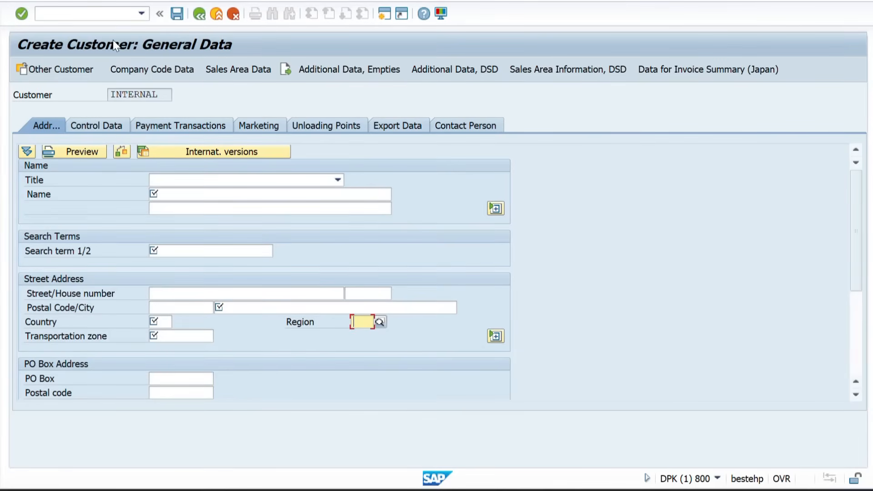
pyautogui.click(85, 20)
pyautogui.write('/n')
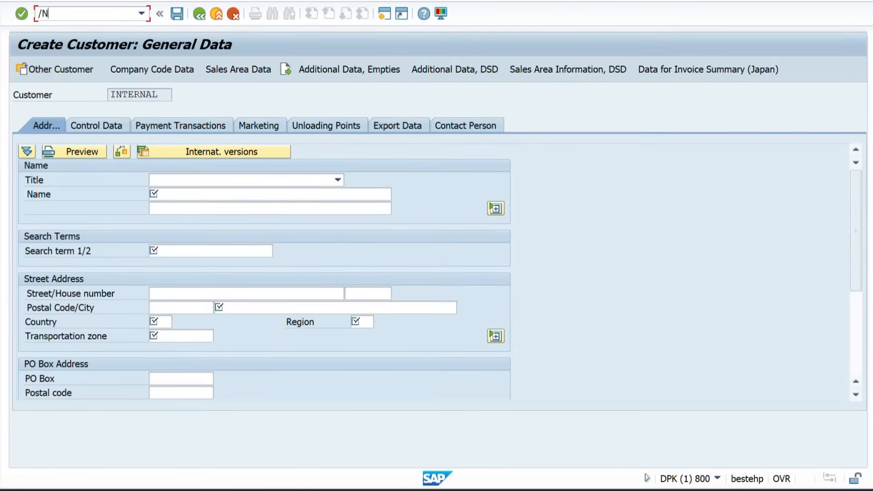
pyautogui.press('Return')
pyautogui.hotkey('alt', 'Tab')
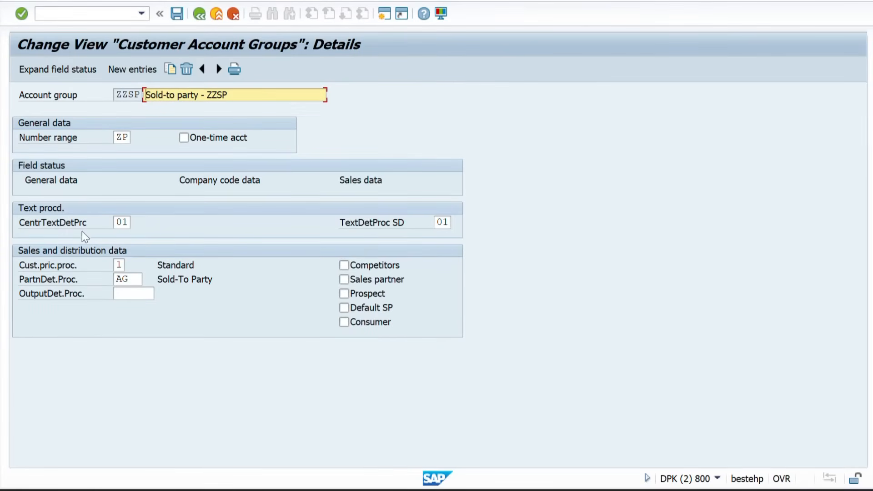
# Inspect ZZSP's text determination, pricing procedure 1 and partner procedure AG settings
pyautogui.click(125, 223)
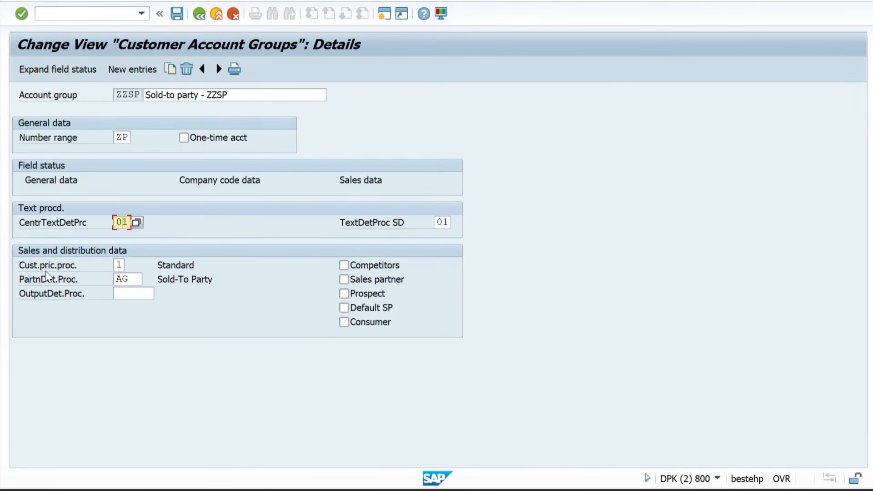
pyautogui.click(118, 265)
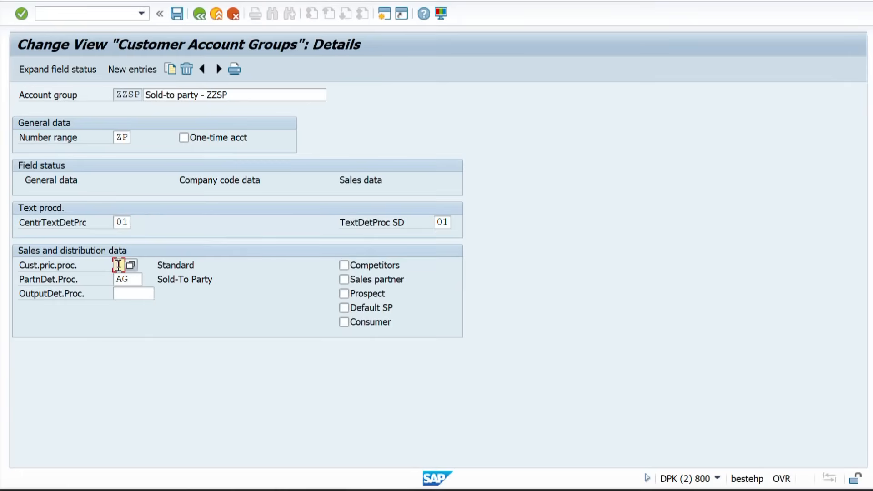
pyautogui.click(64, 266)
# Start XD01 from the main menu with account group ZZSP
pyautogui.hotkey('alt', 'Tab')
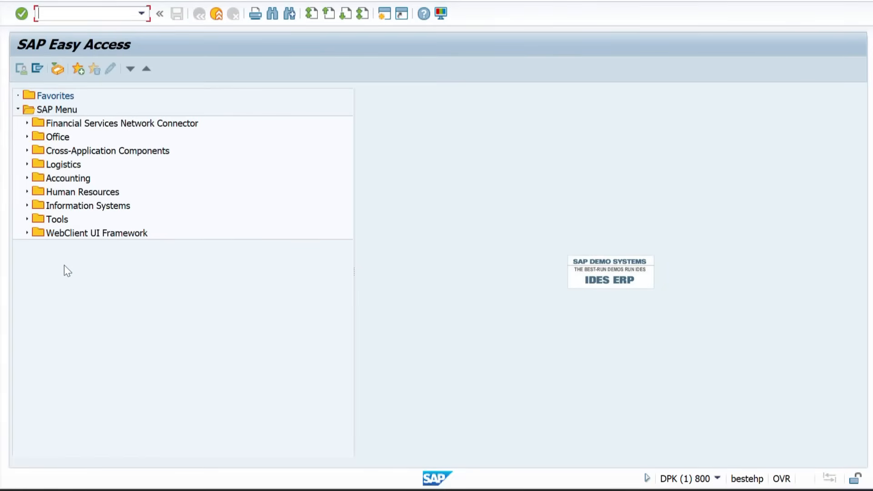
pyautogui.write('XD-')
pyautogui.write('01')
pyautogui.press('Return')
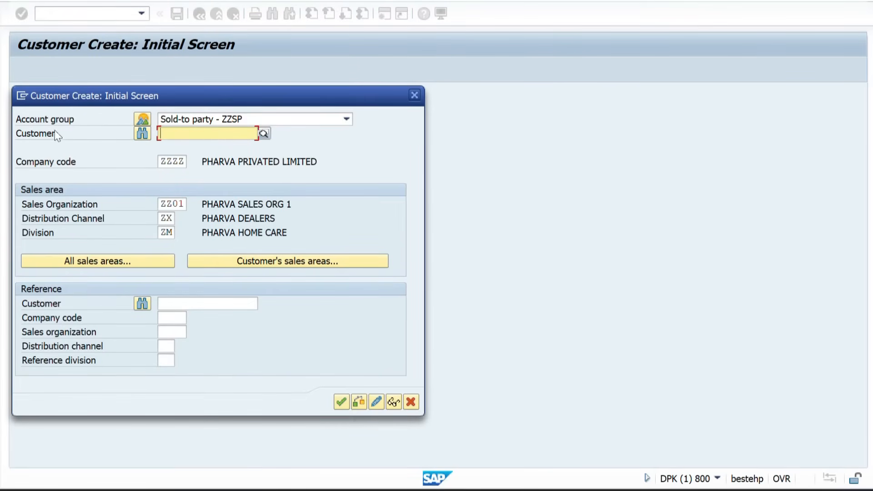
pyautogui.press('Return')
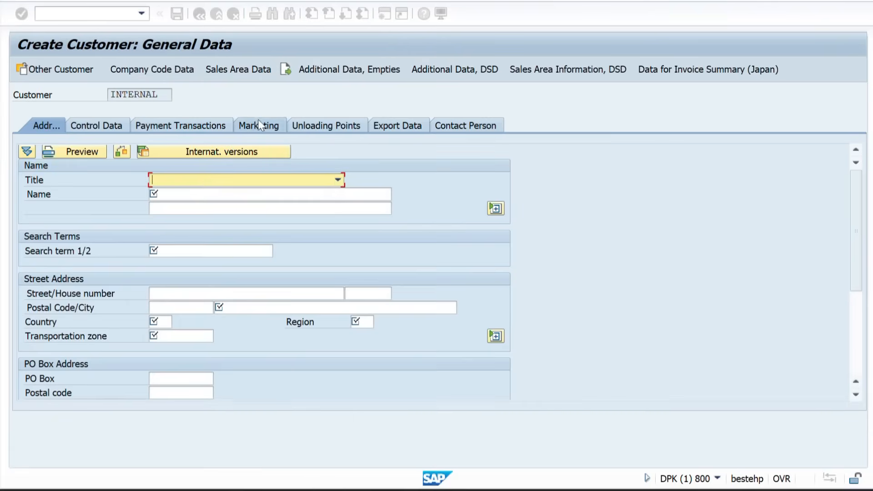
pyautogui.click(174, 197)
pyautogui.press('Down')
pyautogui.press('Down')
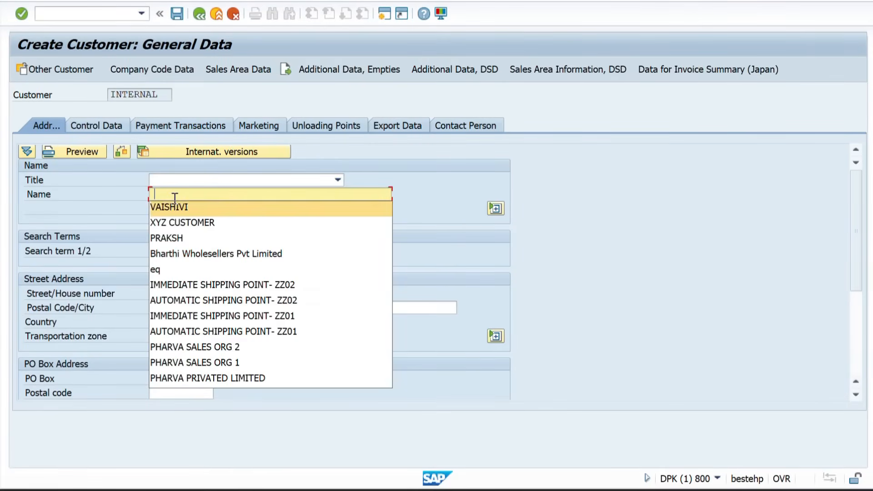
pyautogui.press('Return')
pyautogui.press('Down')
pyautogui.press('Down')
pyautogui.press('Down')
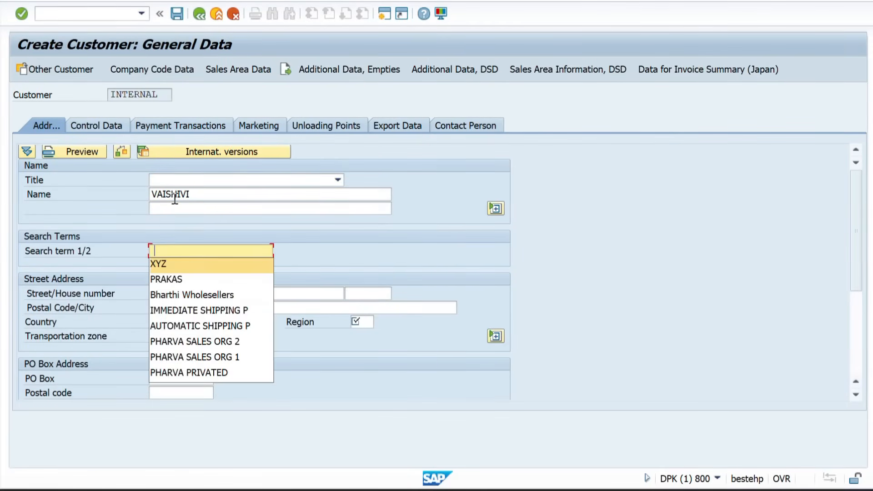
pyautogui.press('Return')
pyautogui.press('Down')
pyautogui.press('Down')
pyautogui.press('Tab')
pyautogui.press('Down')
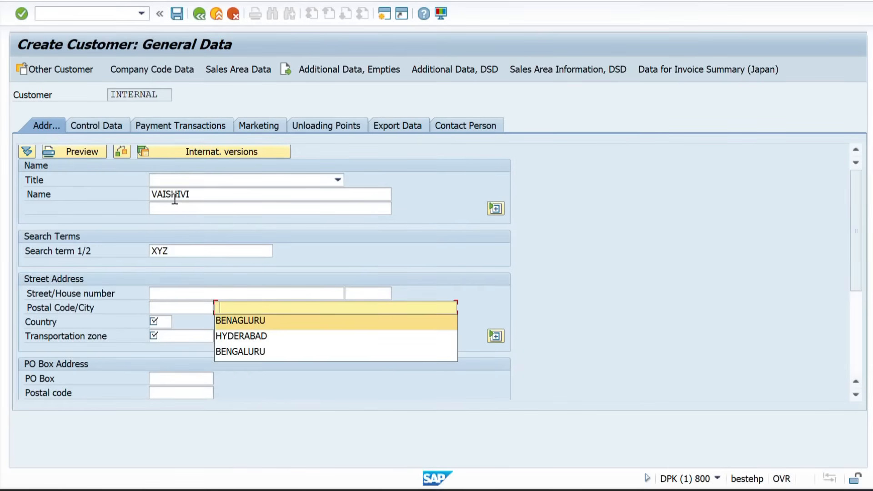
pyautogui.press('Return')
pyautogui.press('Tab')
pyautogui.press('Down')
pyautogui.press('Return')
pyautogui.press('Tab')
pyautogui.press('Down')
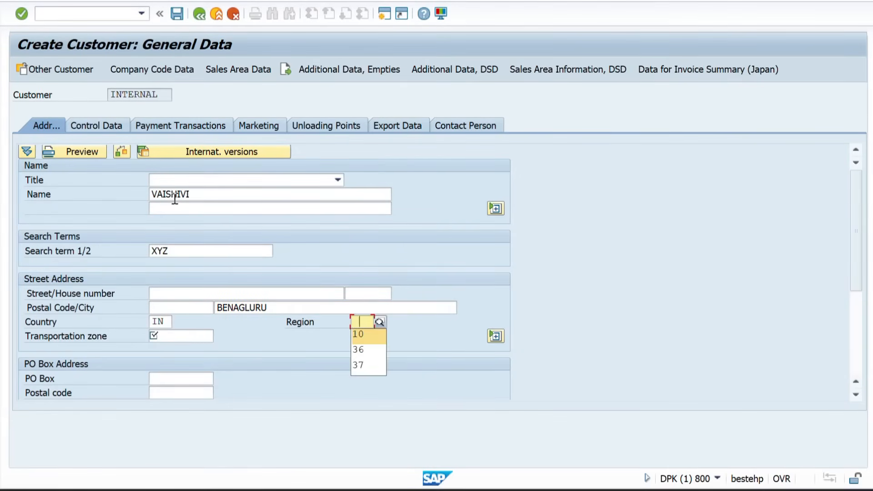
pyautogui.press('Return')
pyautogui.press('Tab')
pyautogui.press('Down')
pyautogui.press('Return')
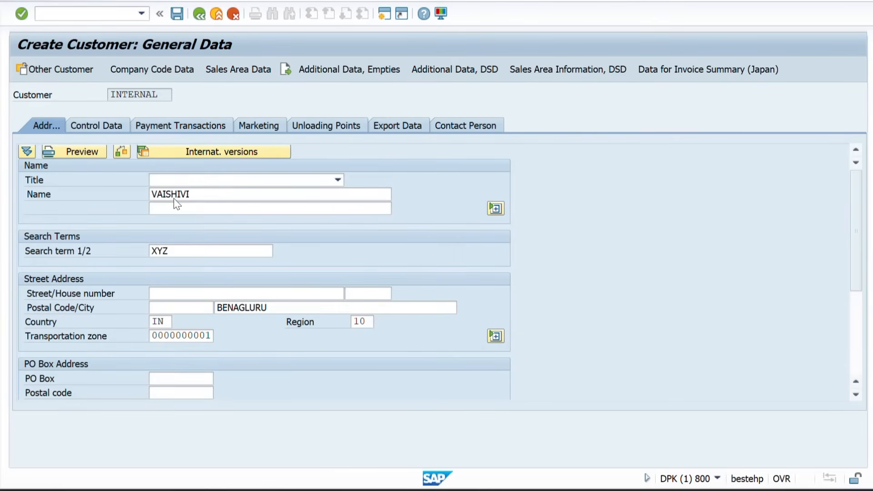
pyautogui.press('Return')
pyautogui.click(230, 71)
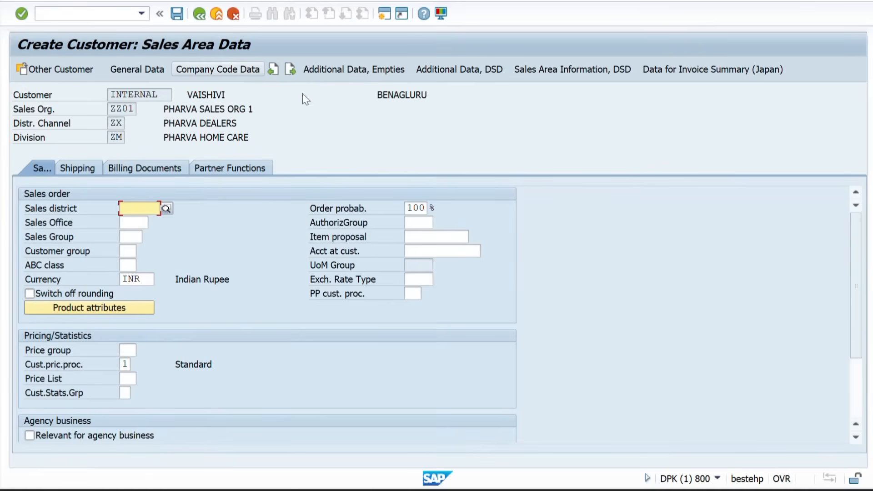
# Compare the customer's proposed pricing procedure with ZZSP's partner procedure AG
pyautogui.moveTo(855, 300); pyautogui.dragTo(855, 323)
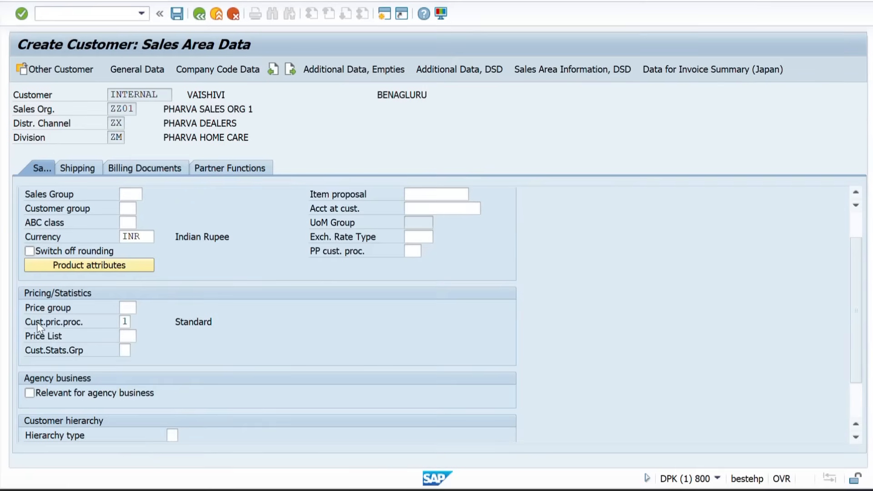
pyautogui.click(126, 319)
pyautogui.hotkey('alt', 'Tab')
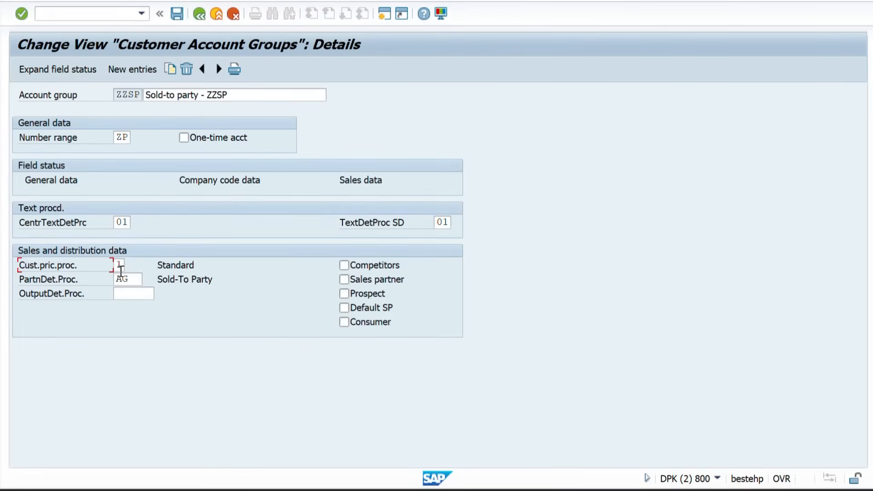
pyautogui.click(58, 281)
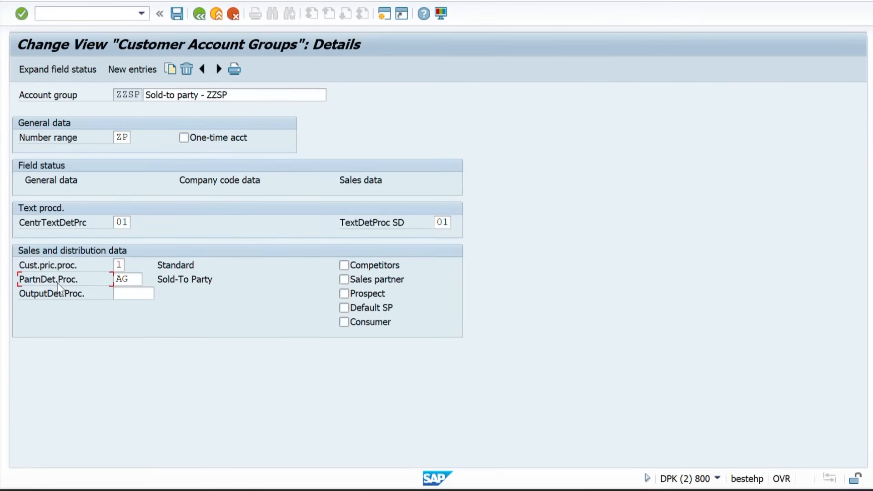
pyautogui.click(140, 280)
pyautogui.hotkey('alt', 'Tab')
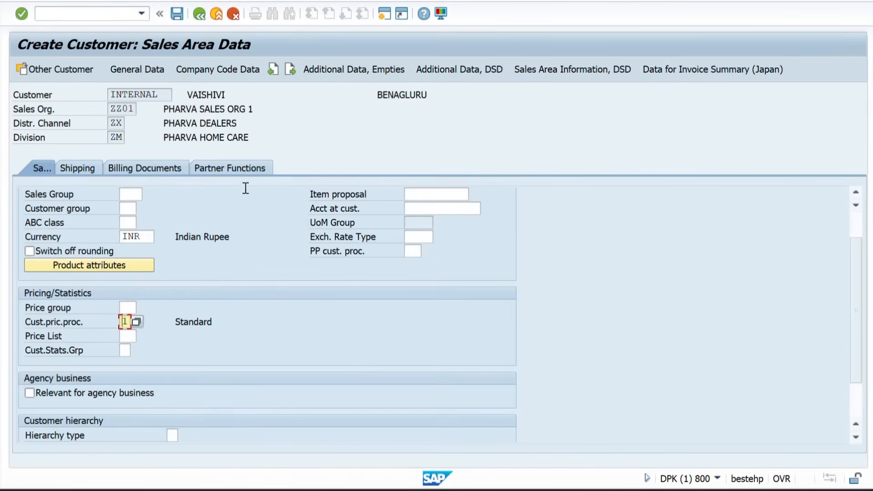
# Show the customer's partner functions SP, BP, PY and SH, then return account groups to the main menu
pyautogui.click(218, 167)
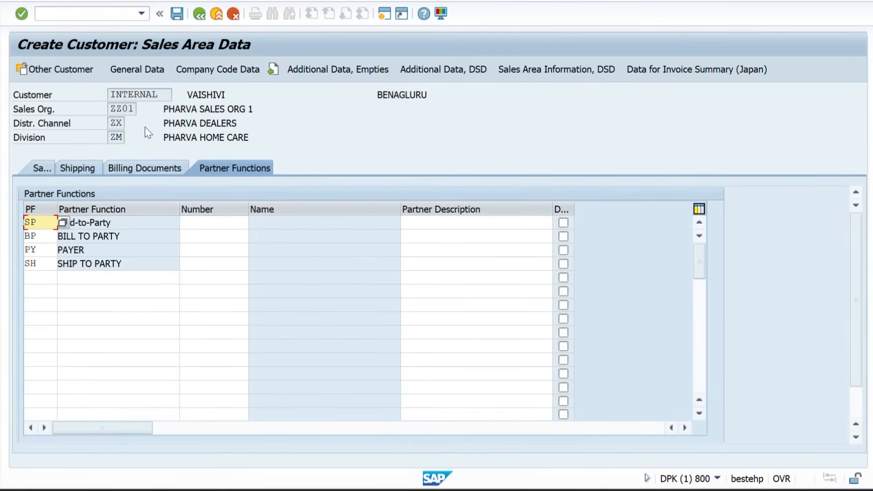
pyautogui.press('Return')
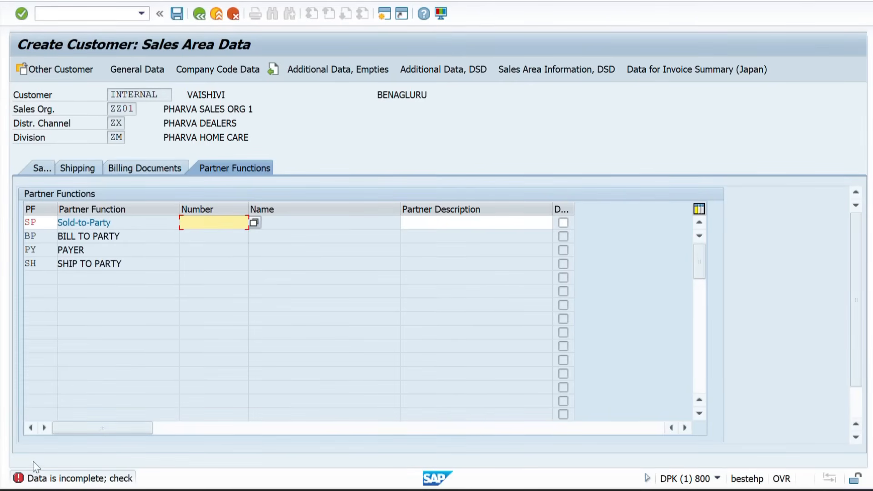
pyautogui.hotkey('alt', 'Tab')
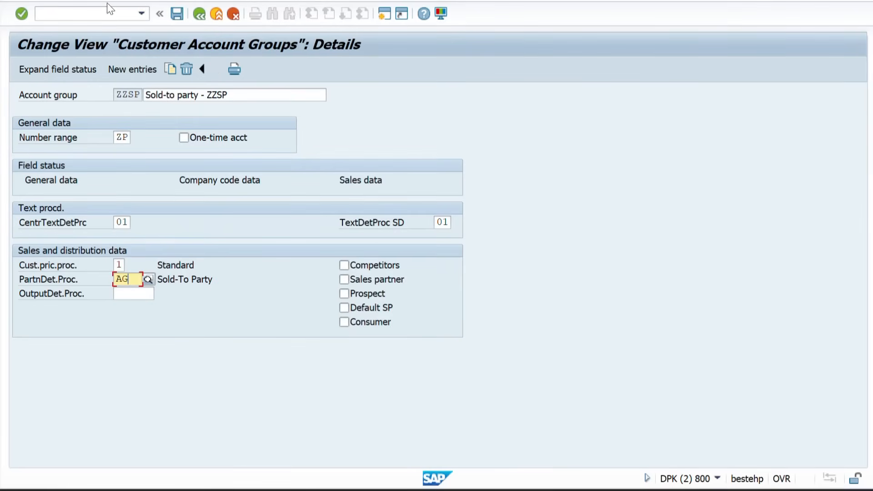
pyautogui.click(93, 12)
pyautogui.write('/n')
pyautogui.press('Return')
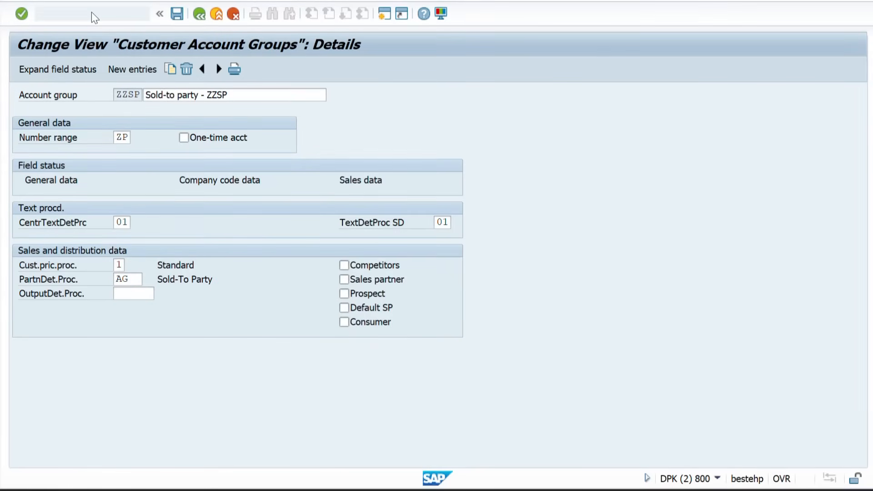
# Highlight the Word notes on standard procedures AG, WE, RE, RG, then return to SAP Easy Access
pyautogui.hotkey('alt', 'Tab')
pyautogui.hotkey('alt', 'Tab')
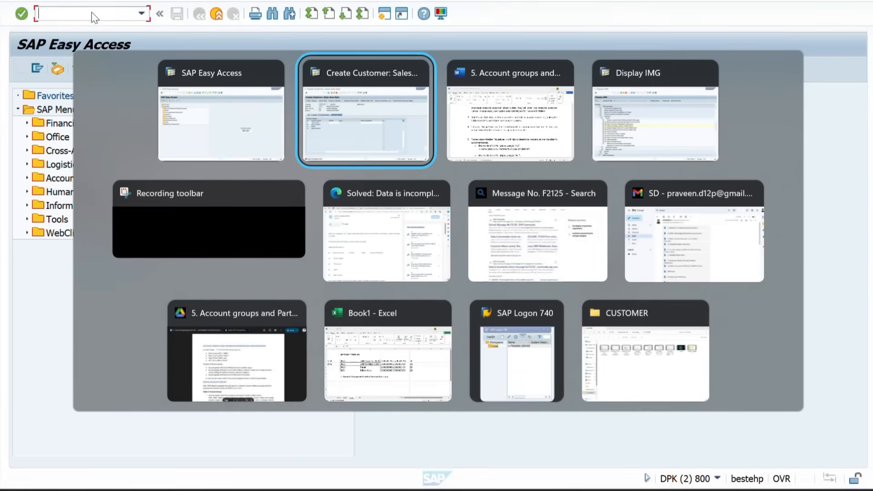
pyautogui.scroll(-3, 200, 196)
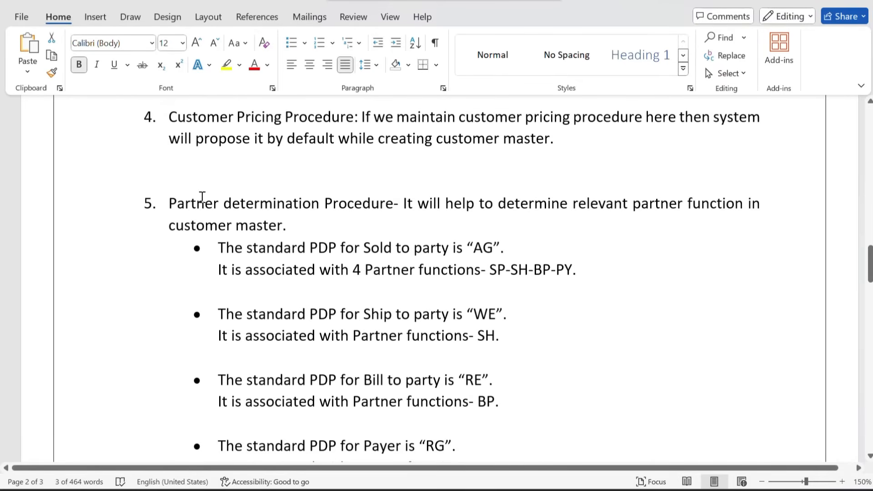
pyautogui.scroll(-1, 277, 227)
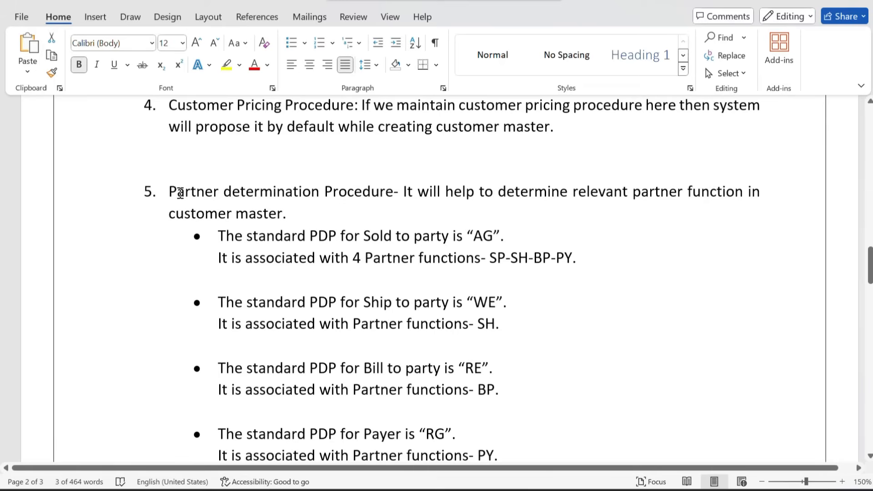
pyautogui.moveTo(180, 193); pyautogui.dragTo(284, 234)
pyautogui.click(360, 231)
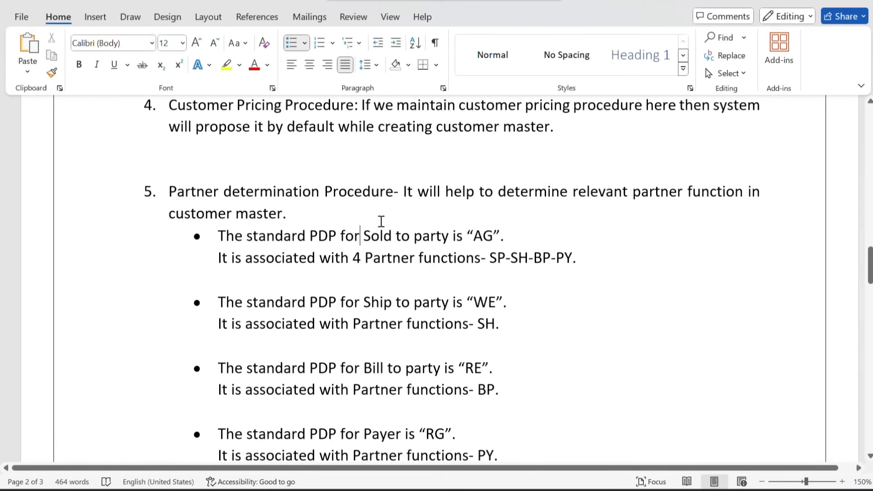
pyautogui.moveTo(408, 192); pyautogui.dragTo(584, 210)
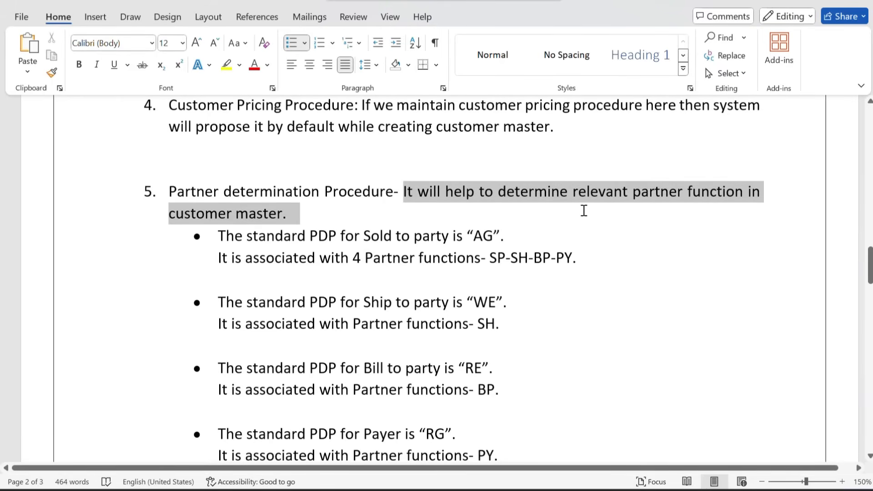
pyautogui.click(474, 256)
pyautogui.scroll(-1, 473, 257)
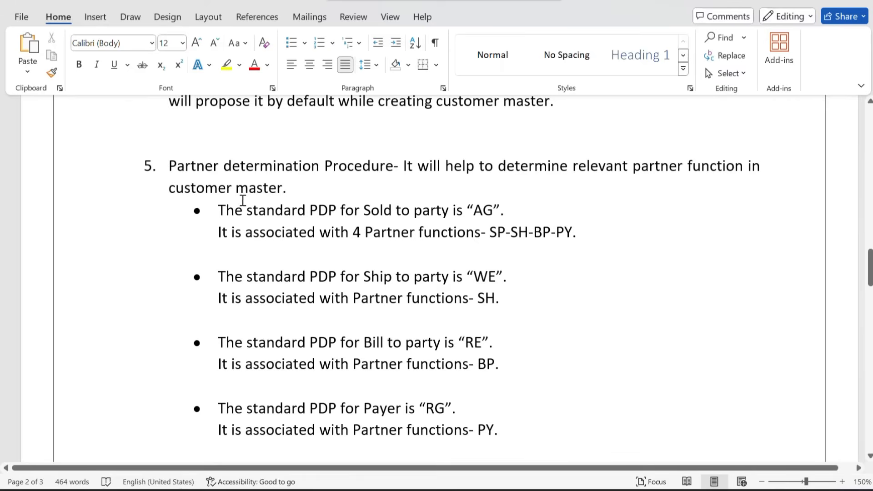
pyautogui.moveTo(218, 210); pyautogui.dragTo(505, 214)
pyautogui.hotkey('alt', 'Tab')
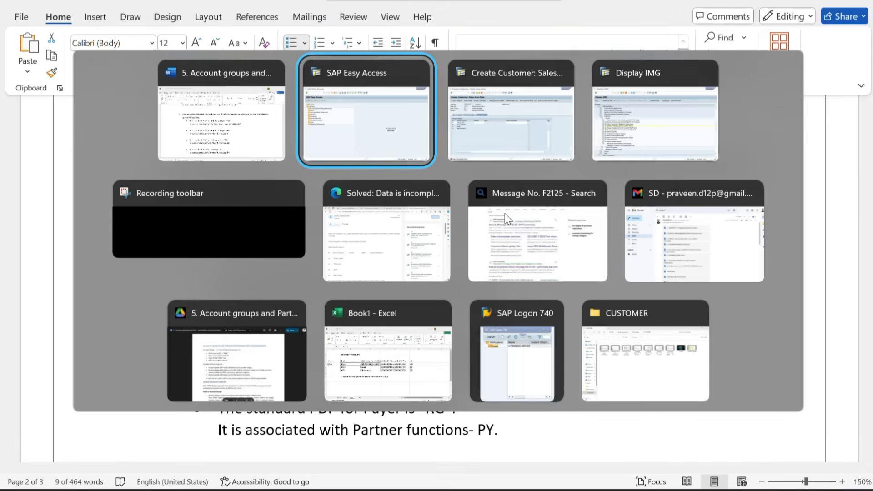
pyautogui.hotkey('alt', 'Tab')
pyautogui.hotkey('alt', 'Tab')
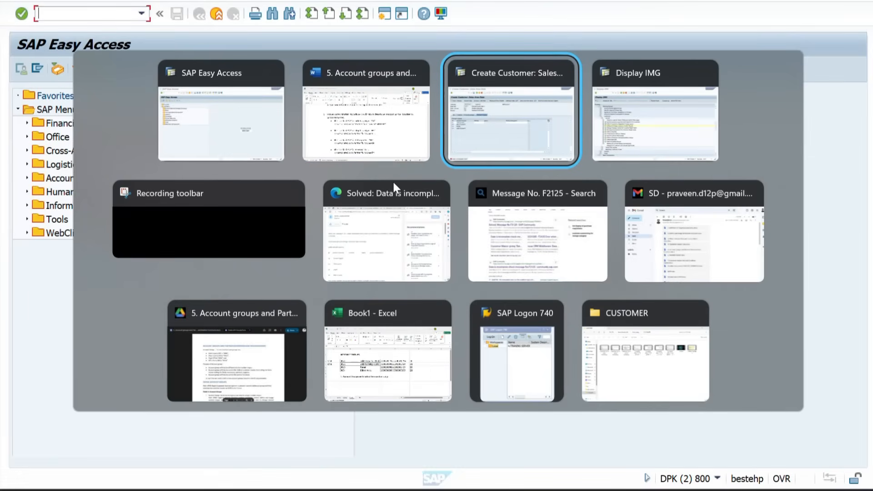
# Open customer account groups with OVT0 and view ZZSP's details
pyautogui.hotkey('alt', 'shift', 'Tab')
pyautogui.hotkey('alt', 'shift', 'Tab')
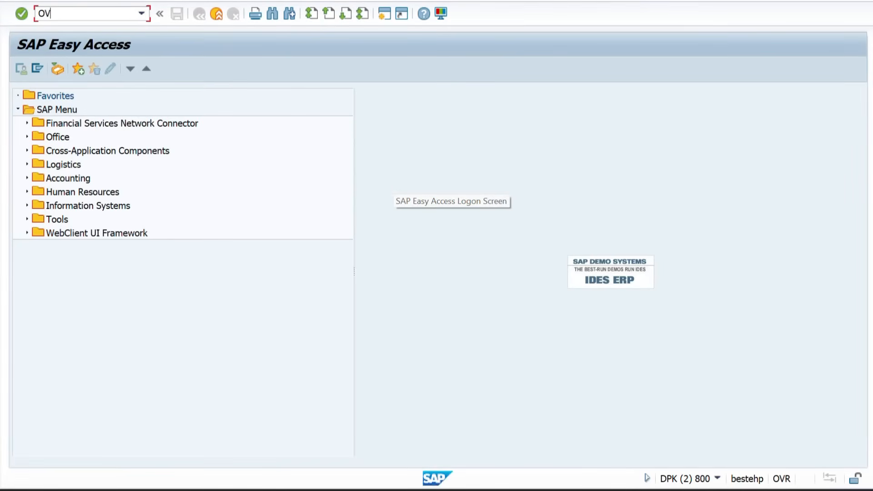
pyautogui.write('OVT0')
pyautogui.press('Return')
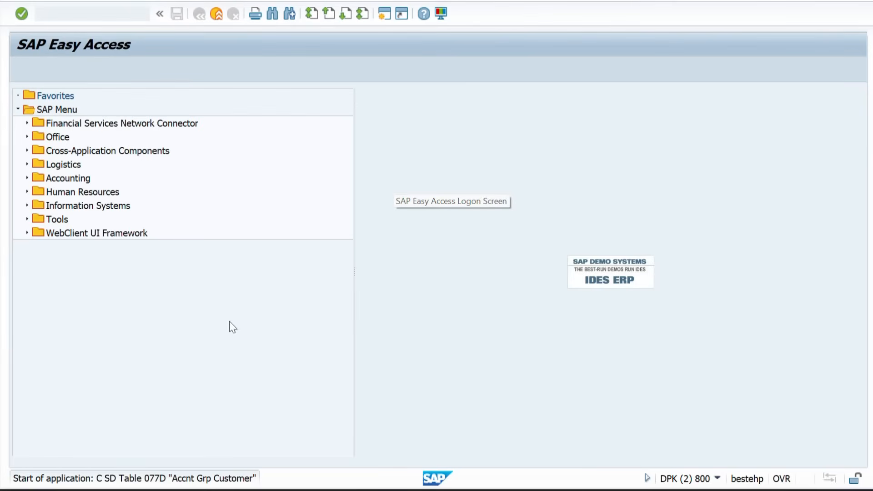
pyautogui.click(87, 452)
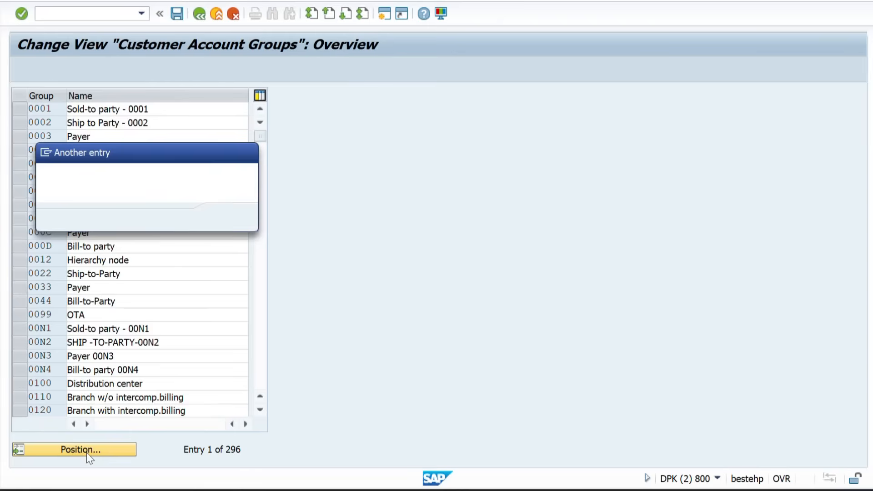
pyautogui.write('ZZSP')
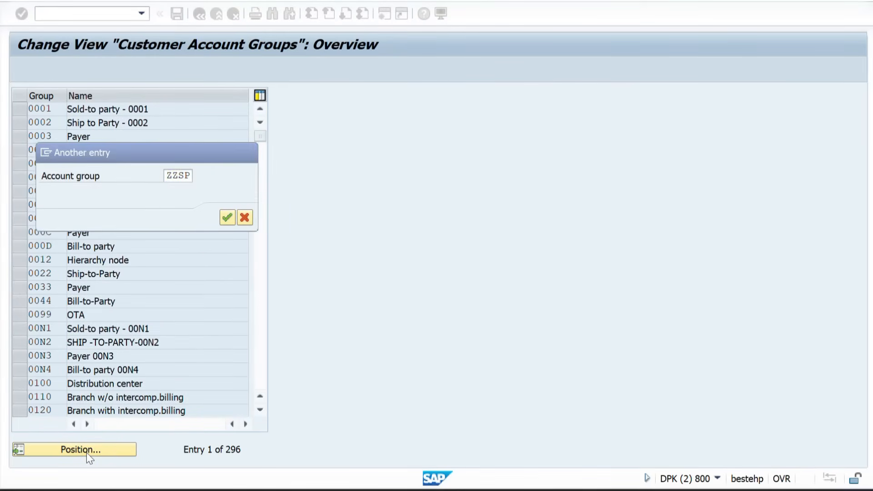
pyautogui.press('Return')
pyautogui.doubleClick(44, 111)
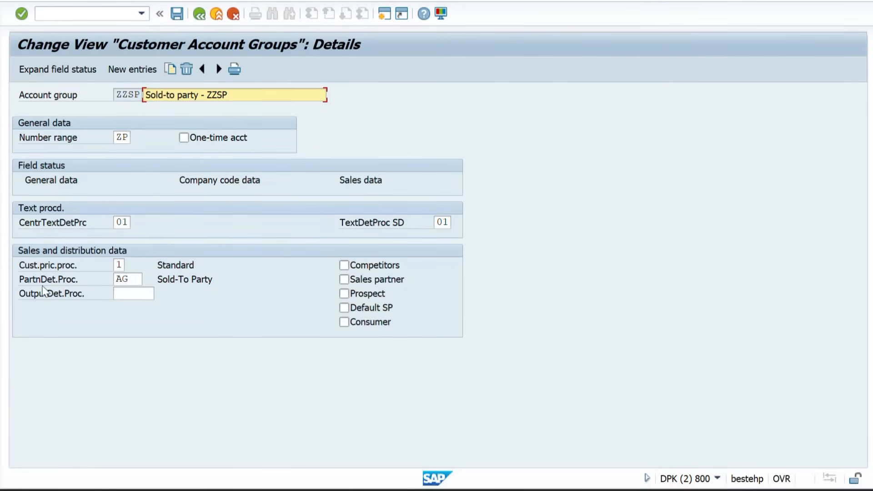
pyautogui.click(198, 13)
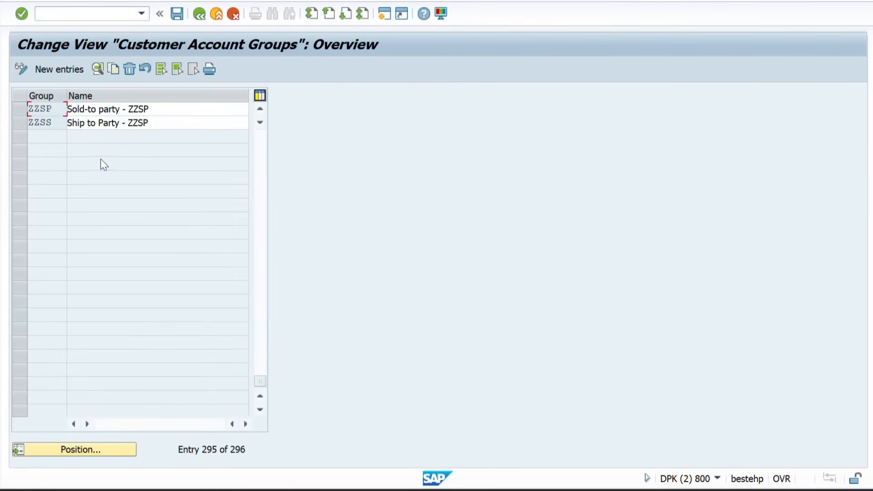
# Check partner procedures of ZZSS, ZZPY (RG) and ZZBP (RE), then leave to the main menu
pyautogui.doubleClick(42, 122)
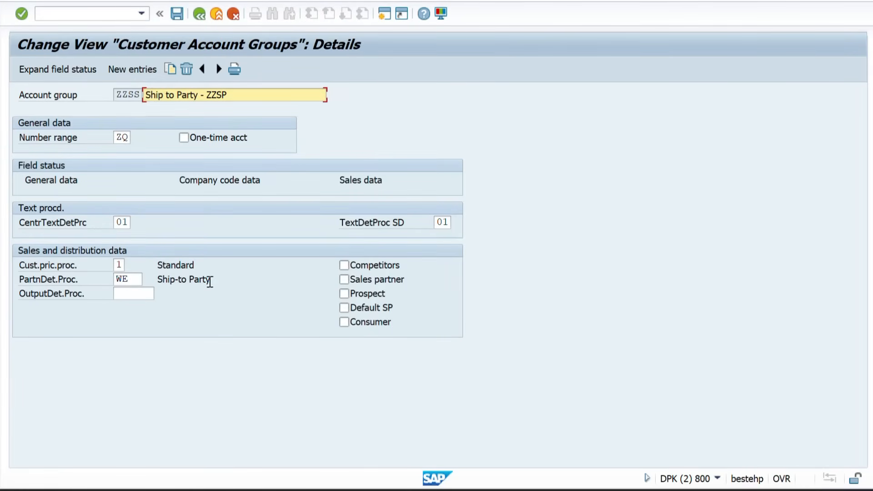
pyautogui.moveTo(211, 280); pyautogui.dragTo(152, 290)
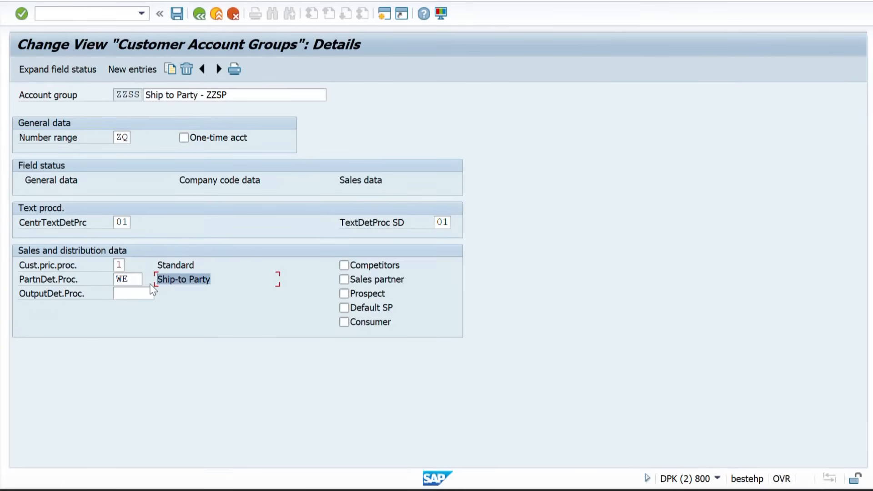
pyautogui.click(200, 15)
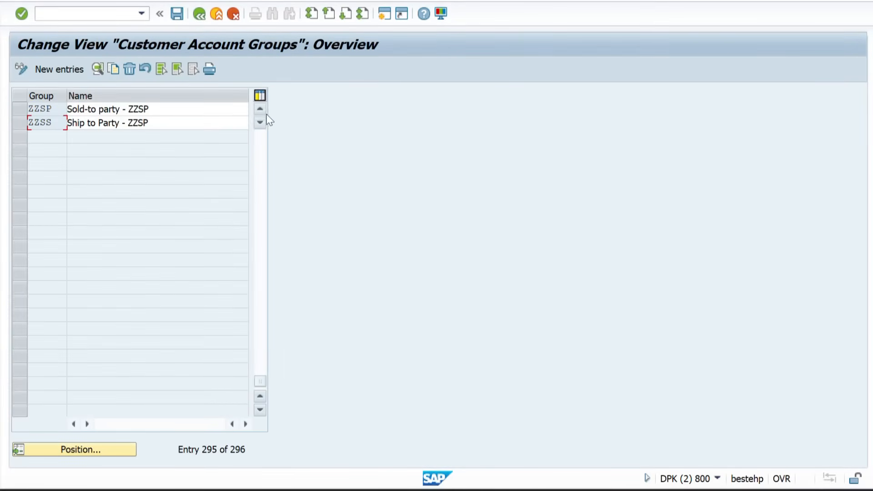
pyautogui.click(257, 108)
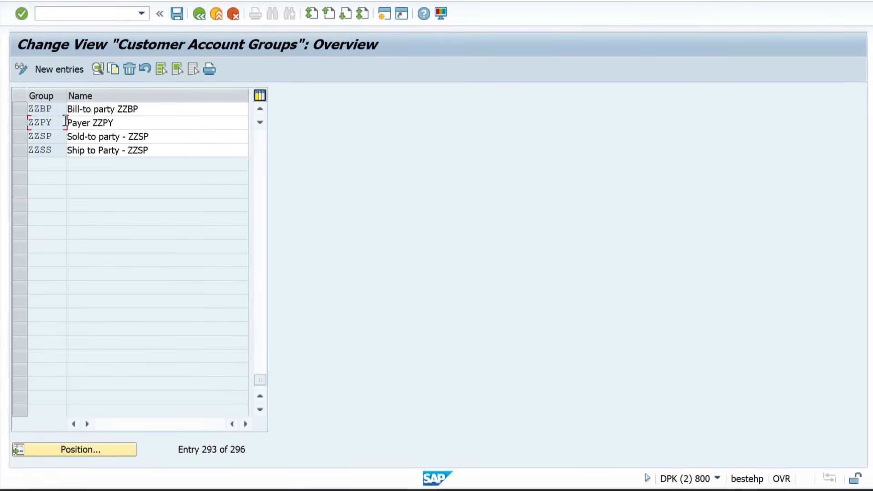
pyautogui.doubleClick(44, 122)
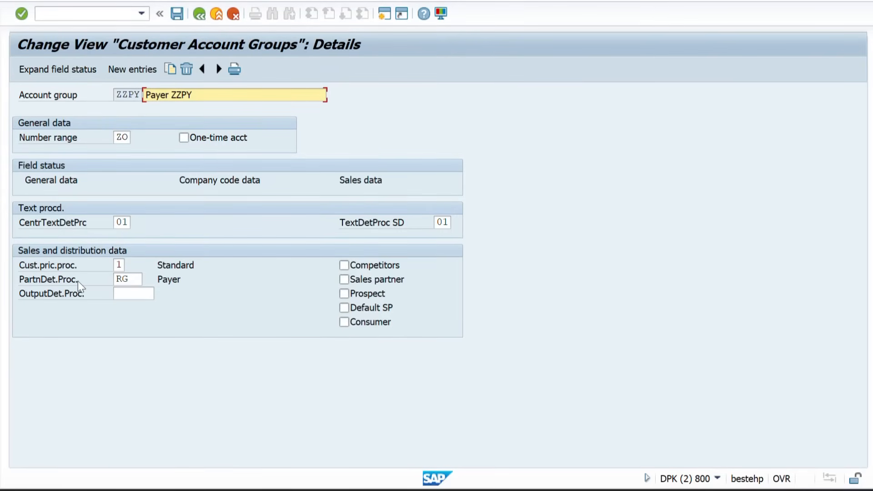
pyautogui.click(200, 15)
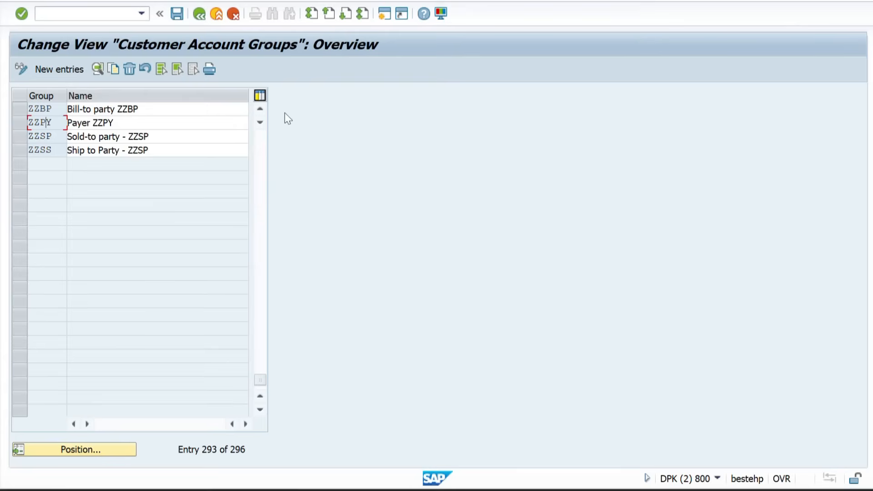
pyautogui.click(260, 109)
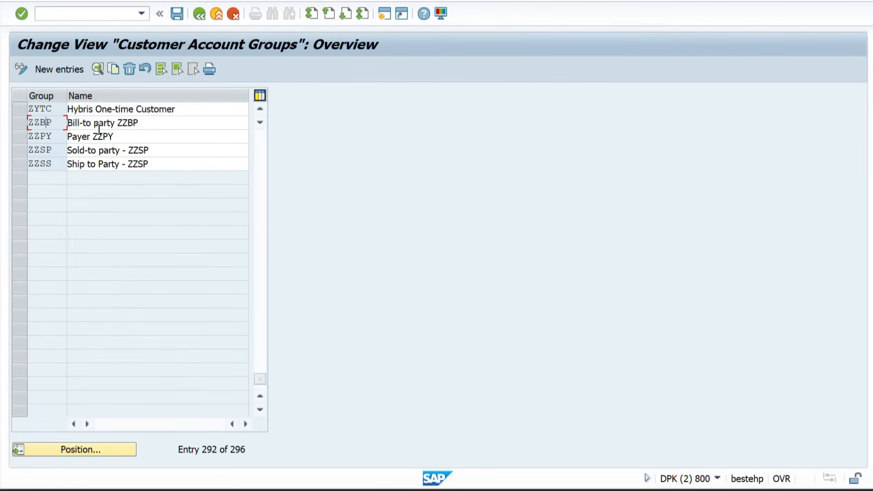
pyautogui.doubleClick(47, 121)
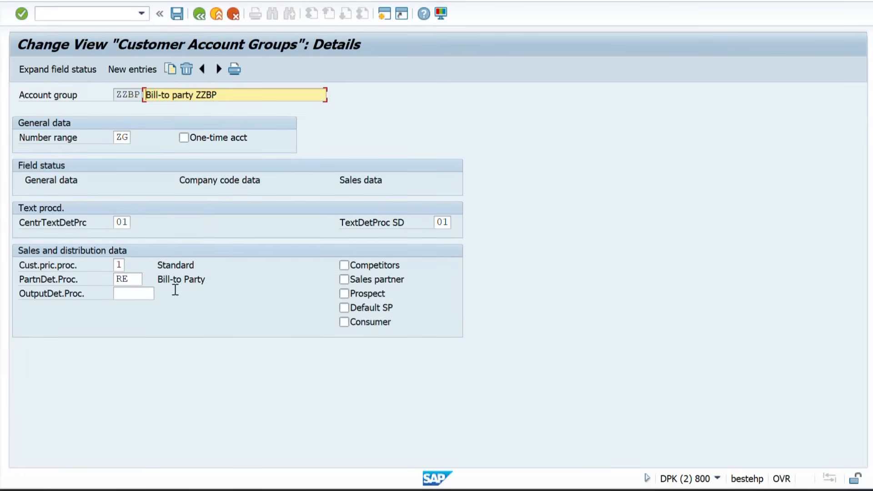
pyautogui.click(196, 15)
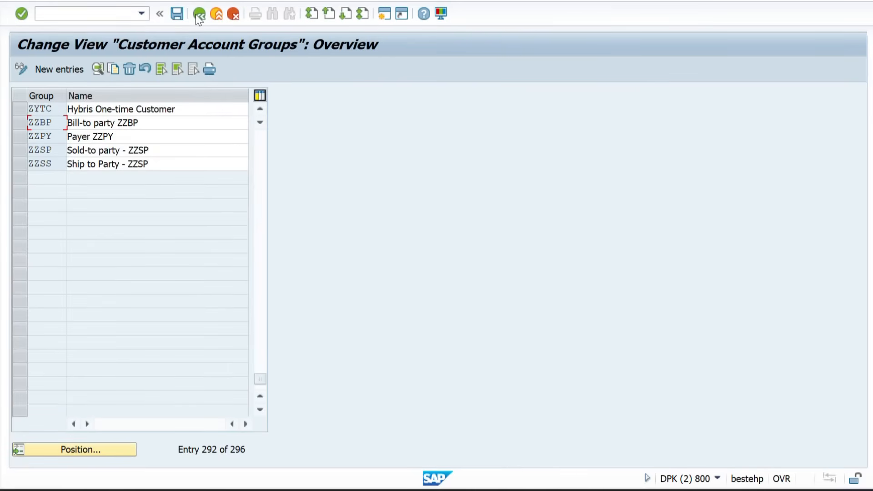
pyautogui.click(196, 15)
pyautogui.hotkey('alt', 'Tab')
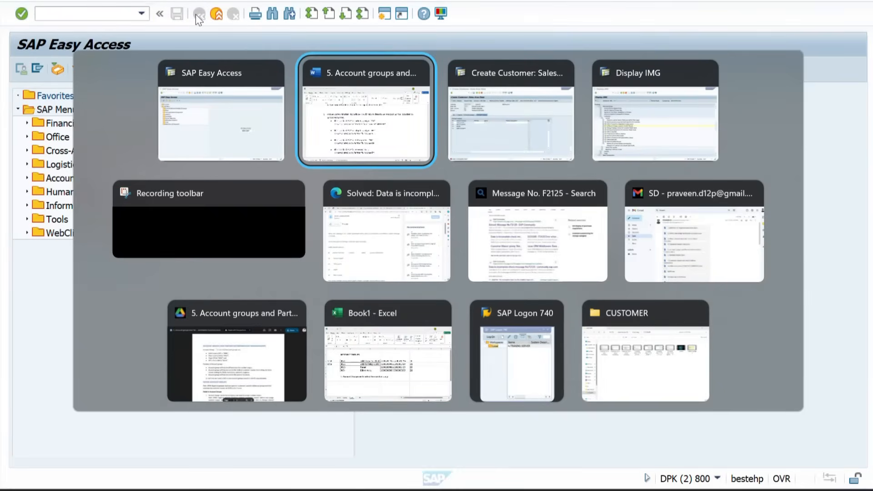
# Highlight the four standard PDP bullets and the VOPAN configuration path in Word, then return to SAP
pyautogui.scroll(-3, 305, 274)
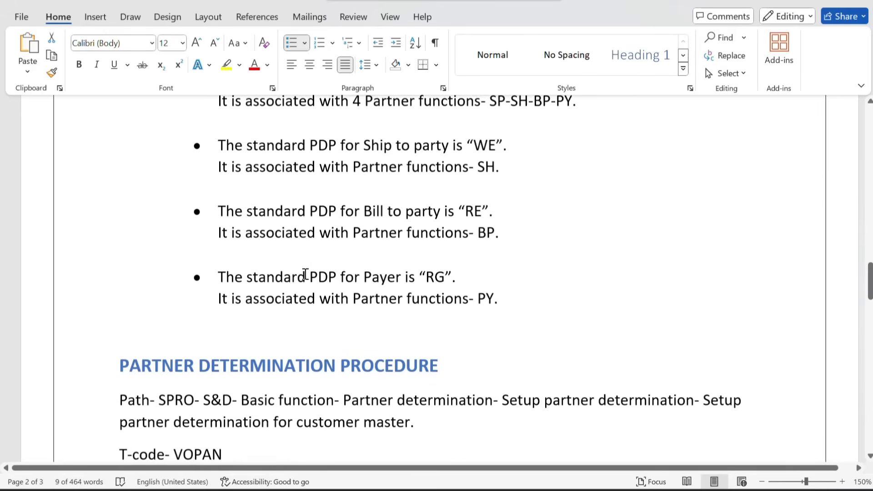
pyautogui.scroll(-3, 305, 274)
pyautogui.scroll(5, 305, 274)
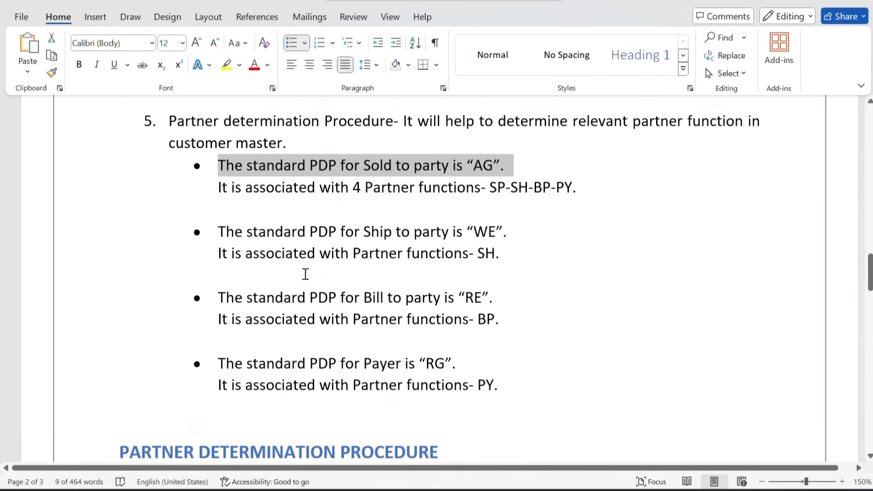
pyautogui.click(220, 201)
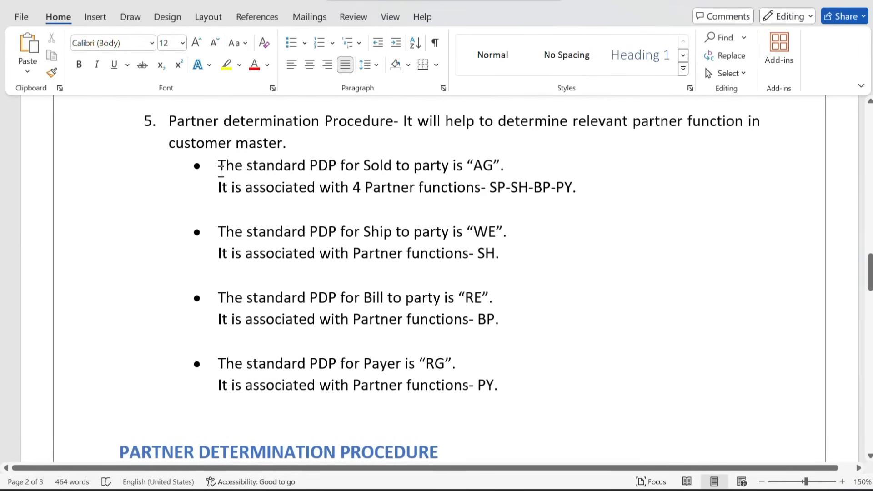
pyautogui.moveTo(220, 171); pyautogui.dragTo(497, 366)
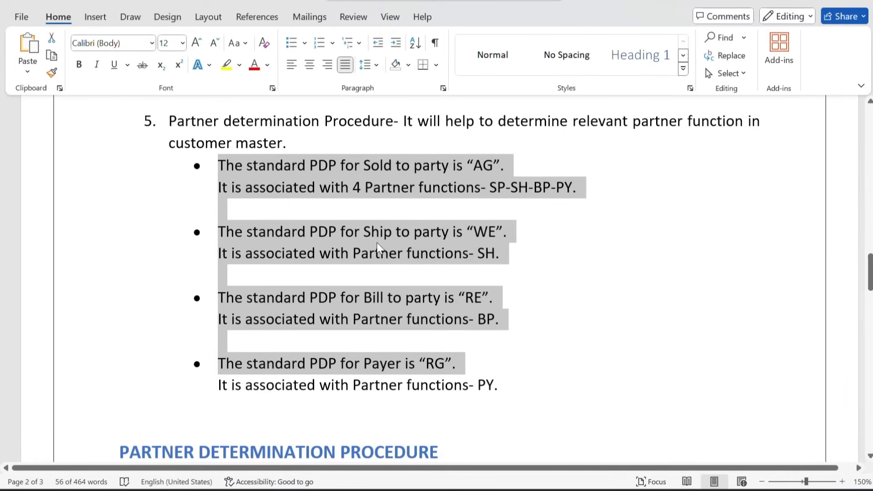
pyautogui.scroll(-2, 388, 295)
pyautogui.click(384, 314)
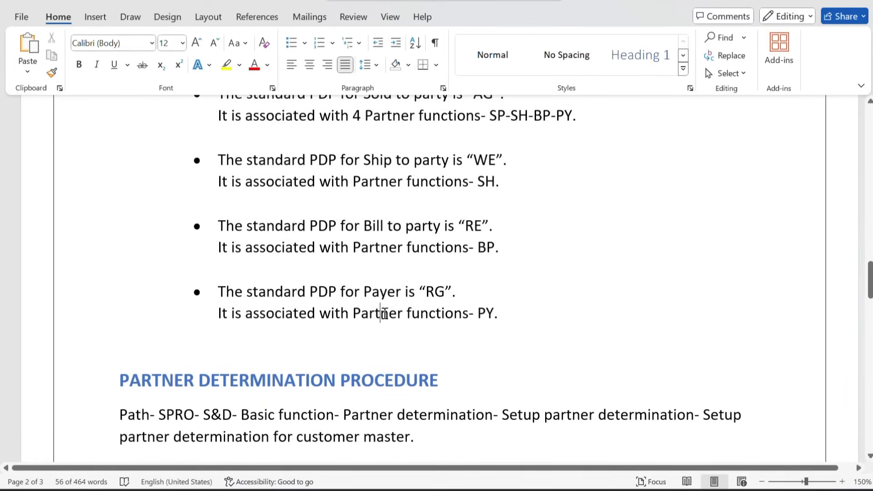
pyautogui.scroll(2, 341, 302)
pyautogui.scroll(-7, 342, 303)
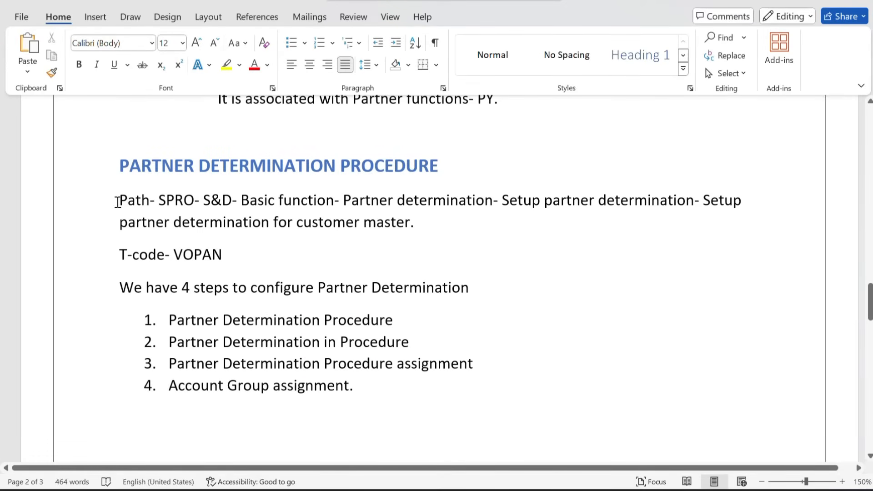
pyautogui.moveTo(117, 201); pyautogui.dragTo(428, 241)
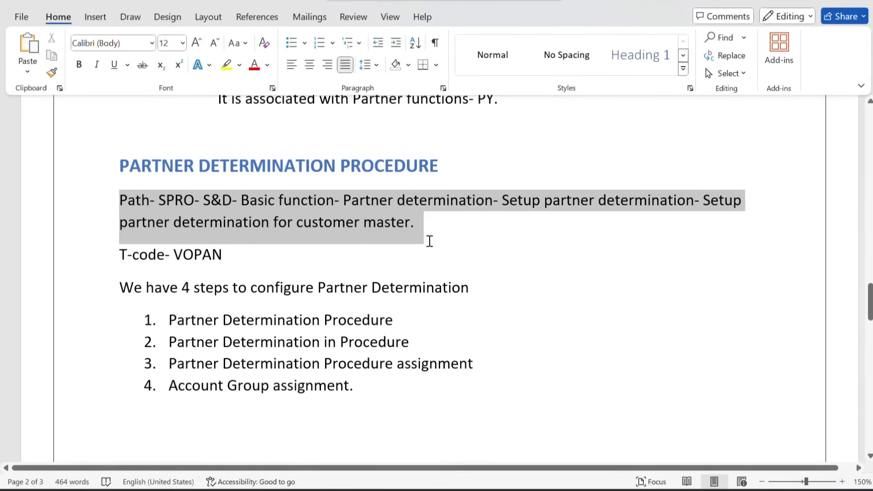
pyautogui.click(428, 241)
pyautogui.hotkey('alt', 'Tab')
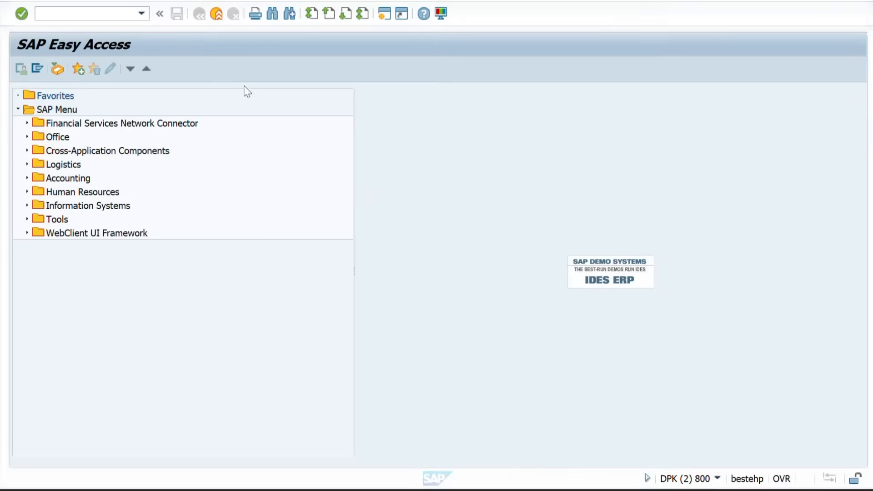
# Via SPRO, open Sales and Distribution > Basic Functions > Partner Determination's customer master procedures list
pyautogui.write('SPRO')
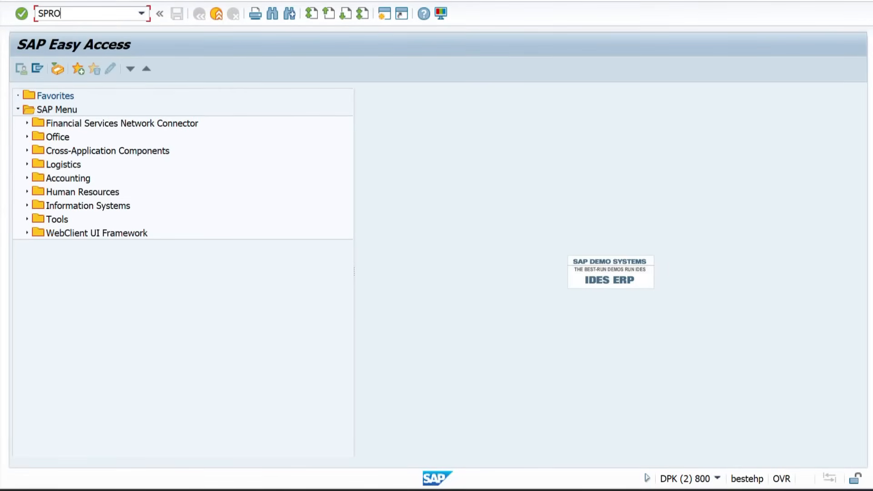
pyautogui.press('Return')
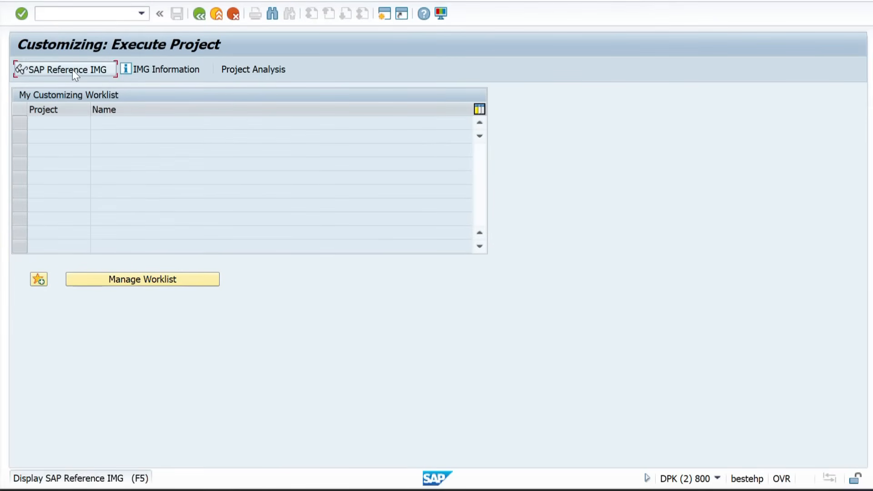
pyautogui.click(72, 70)
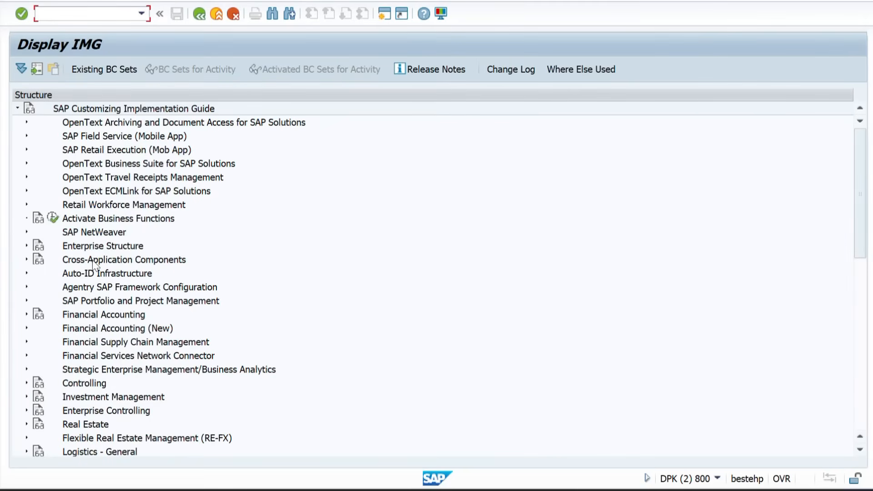
pyautogui.scroll(-5, 92, 260)
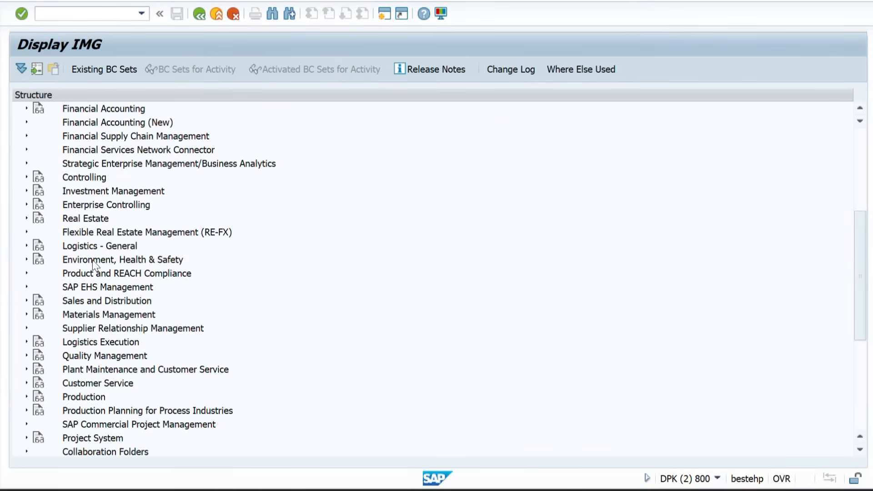
pyautogui.click(26, 301)
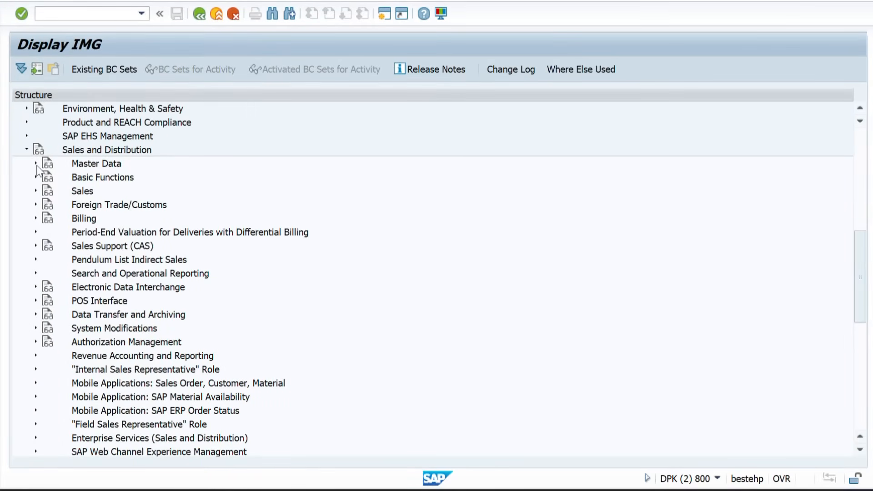
pyautogui.click(36, 177)
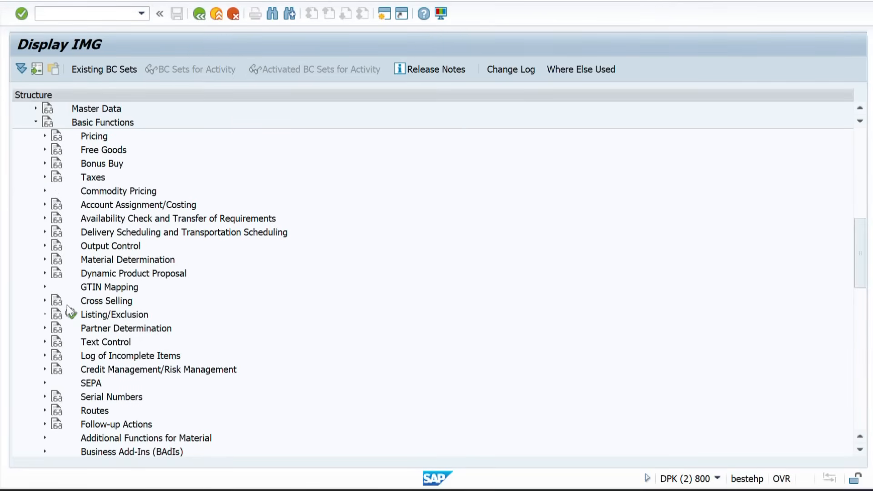
pyautogui.click(45, 328)
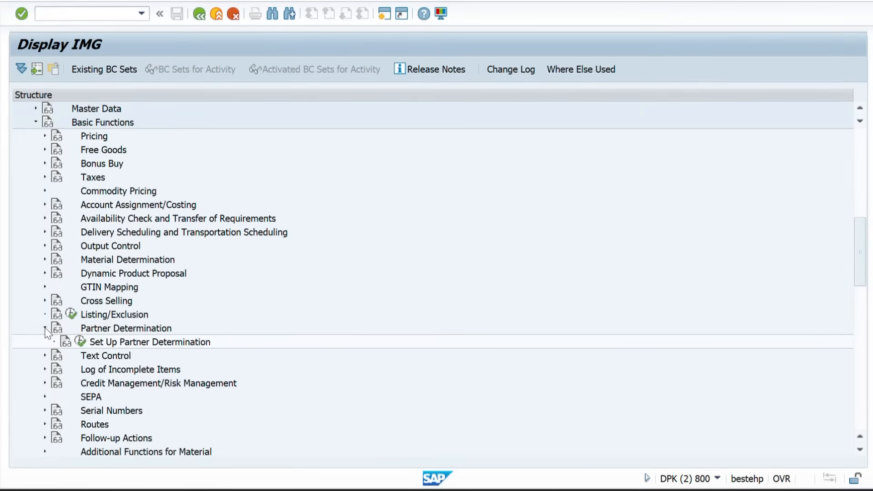
pyautogui.click(81, 342)
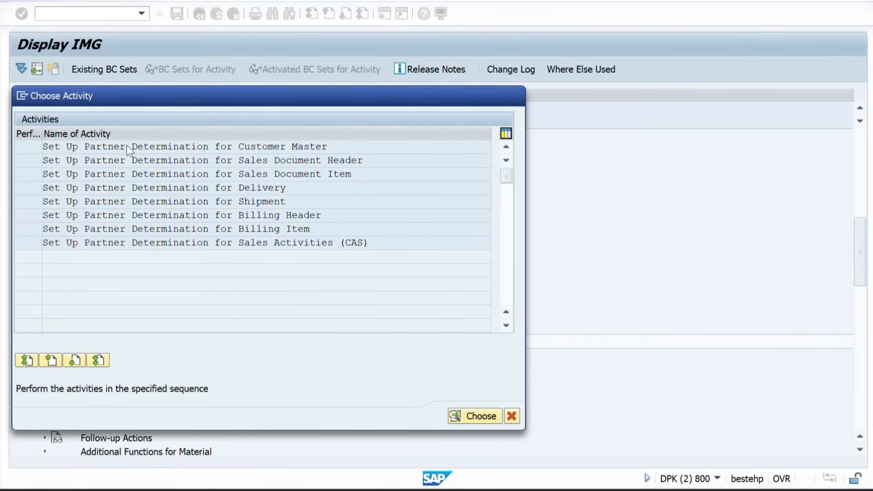
pyautogui.doubleClick(127, 146)
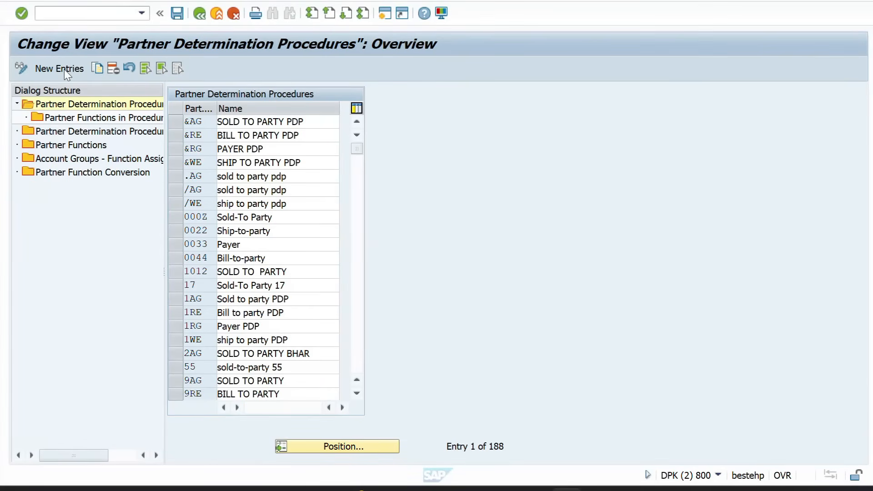
# Create a new partner determination procedure entry ZZSP named PDP FOR SP
pyautogui.click(61, 69)
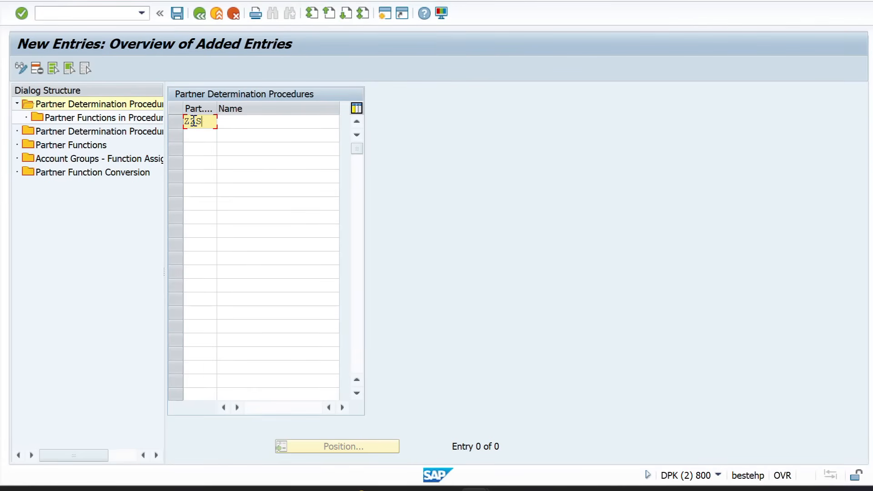
pyautogui.click(233, 124)
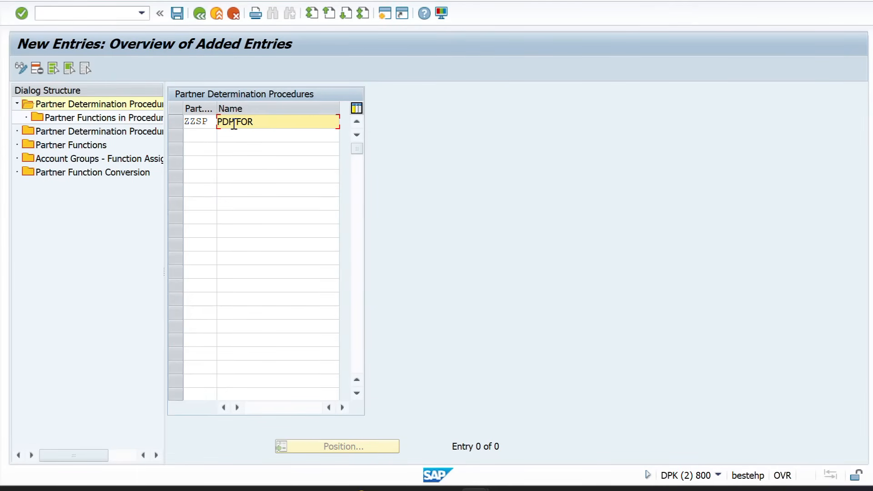
pyautogui.press('Return')
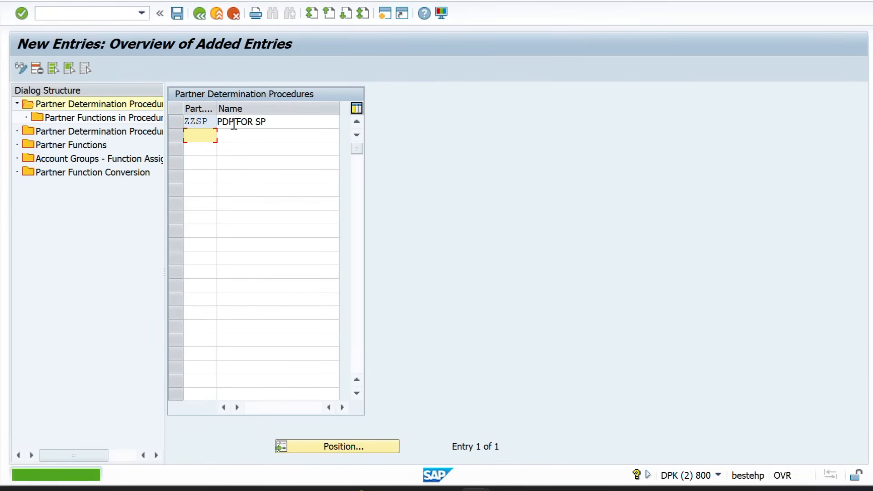
pyautogui.click(180, 121)
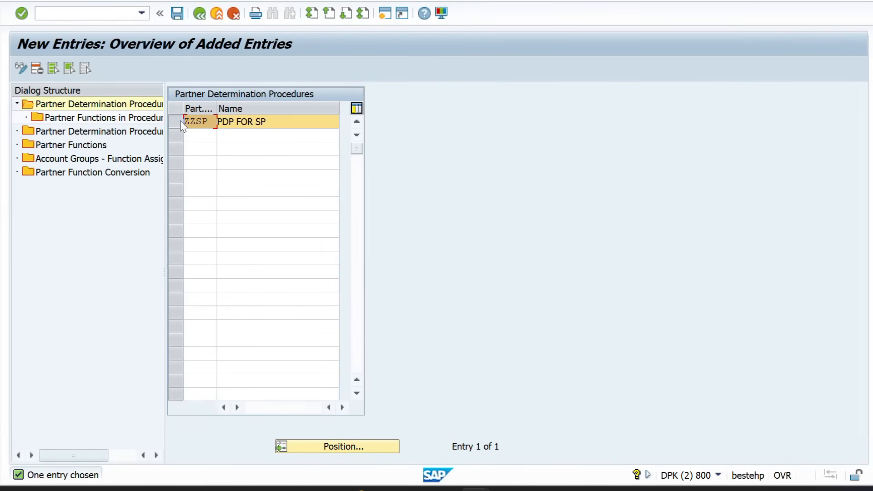
# Highlight the first configuration step in the Word notes
pyautogui.hotkey('alt', 'Tab')
pyautogui.hotkey('alt', 'Tab')
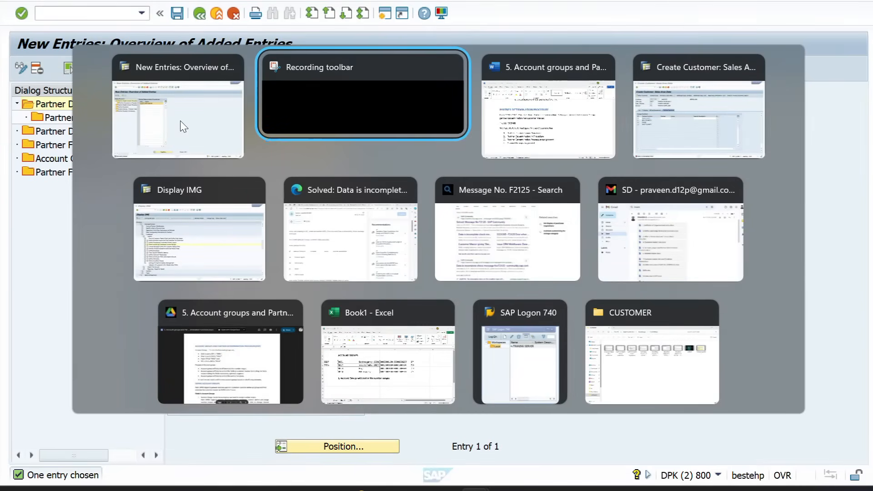
pyautogui.scroll(-1, 226, 284)
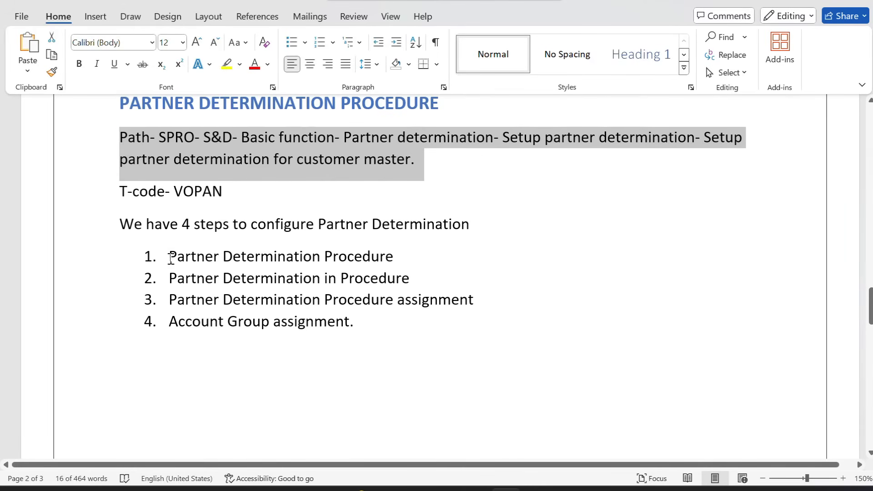
pyautogui.moveTo(168, 255); pyautogui.dragTo(382, 267)
pyautogui.hotkey('alt', 'Tab')
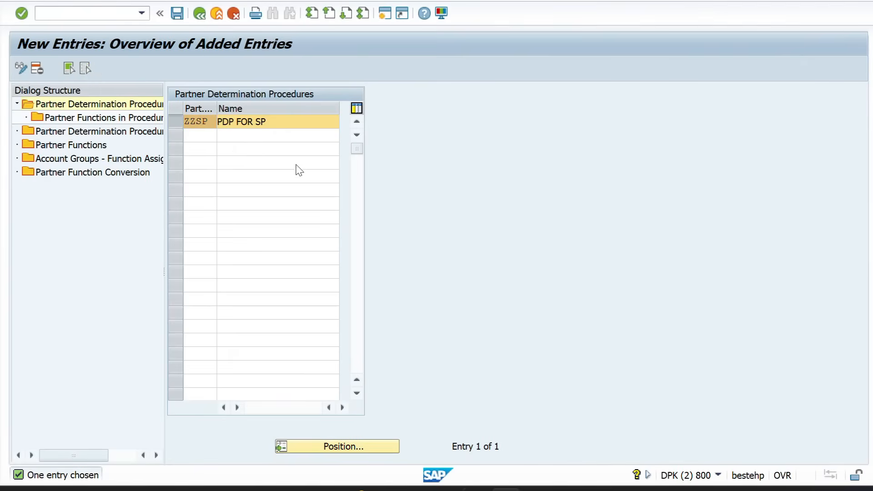
# Save procedure ZZSP under customizing request DPKK900290 and check the next step in the notes
pyautogui.click(177, 14)
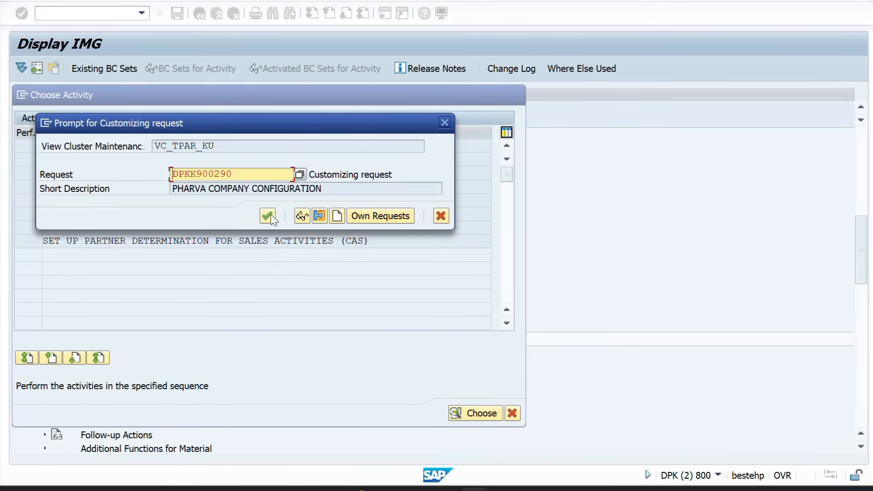
pyautogui.click(268, 215)
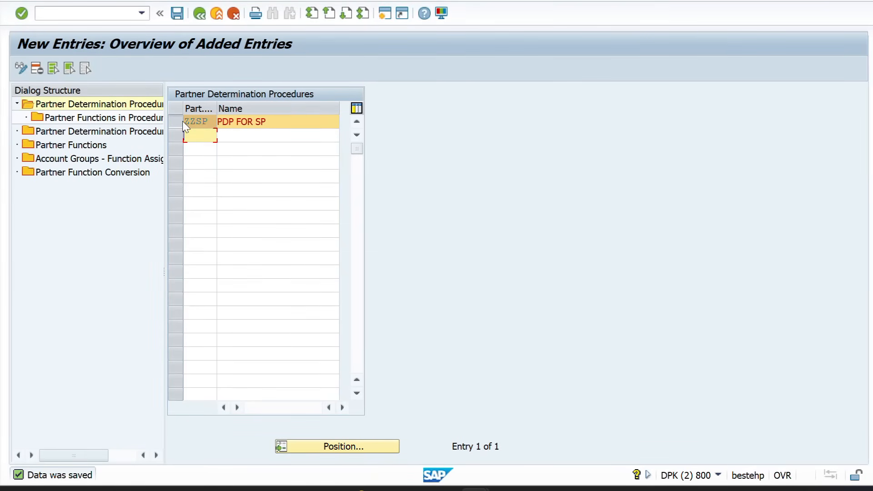
pyautogui.click(252, 122)
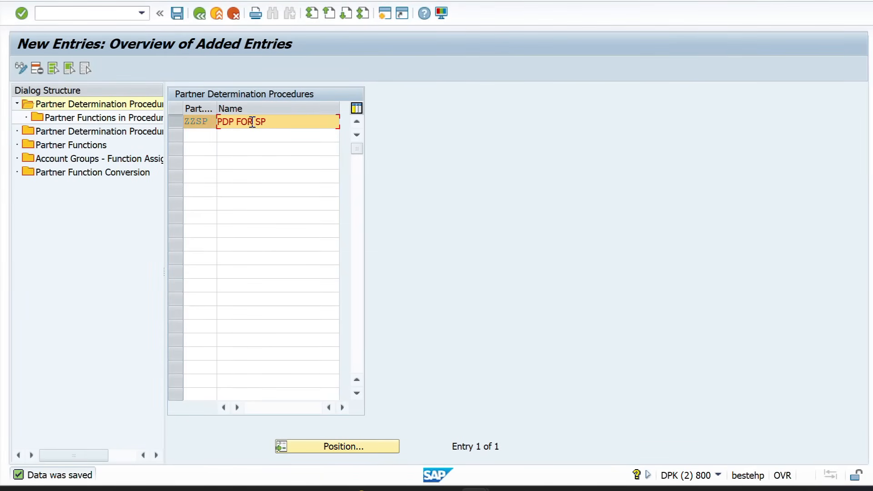
pyautogui.click(177, 121)
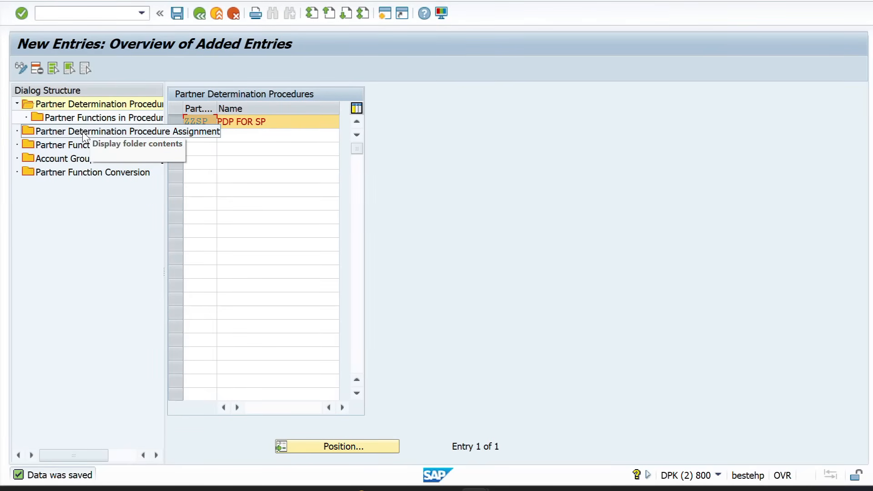
pyautogui.hotkey('alt', 'Tab')
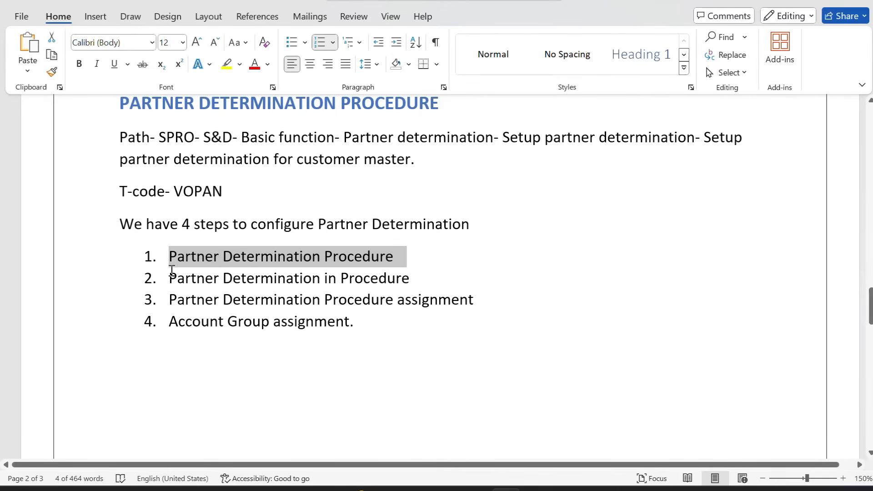
pyautogui.hotkey('alt', 'Tab')
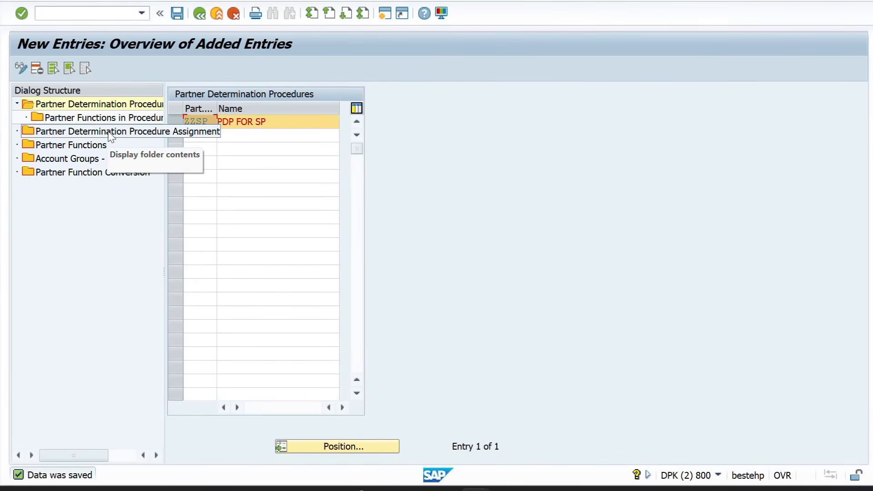
# Add partner functions SP, SH, PY and BP to procedure ZZSP
pyautogui.doubleClick(119, 123)
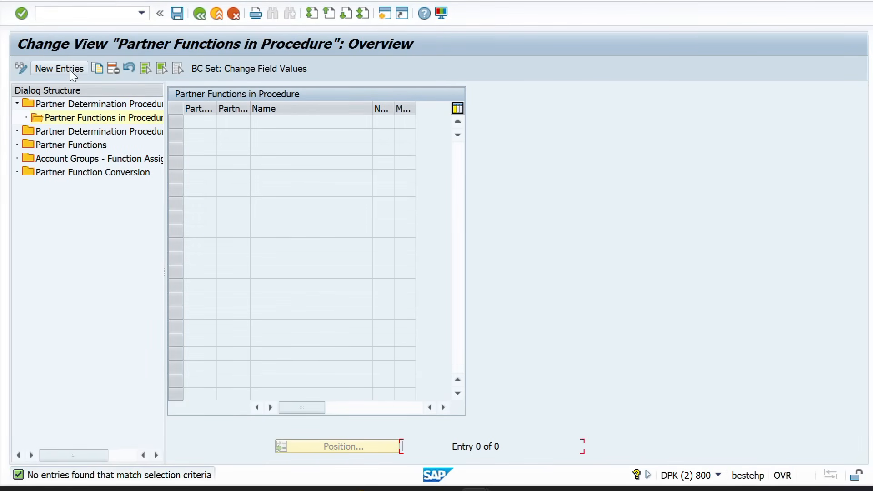
pyautogui.click(70, 71)
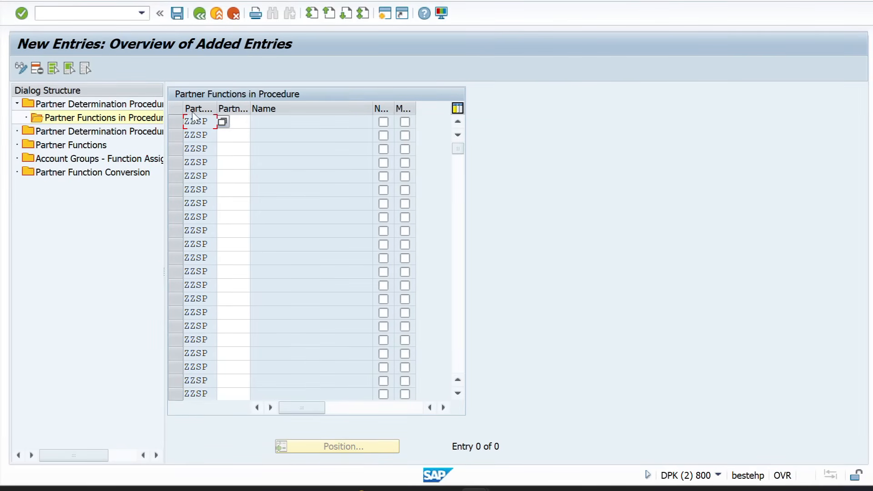
pyautogui.click(235, 122)
pyautogui.write('SP')
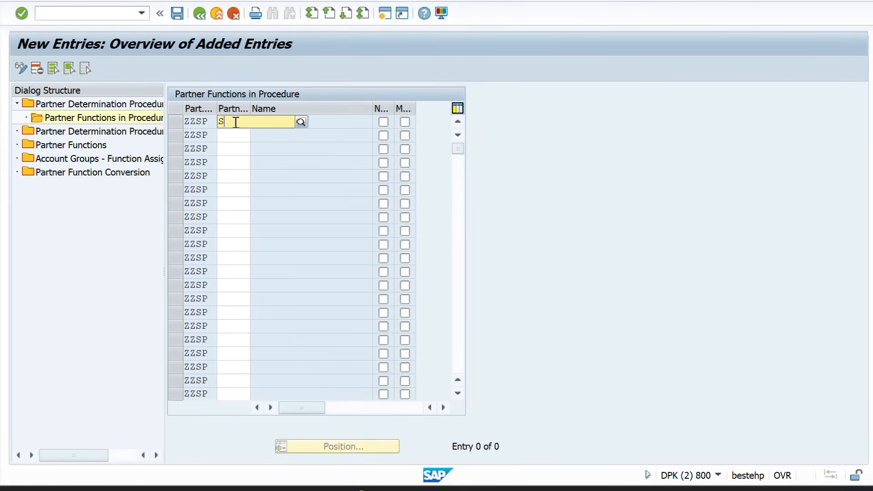
pyautogui.press('Return')
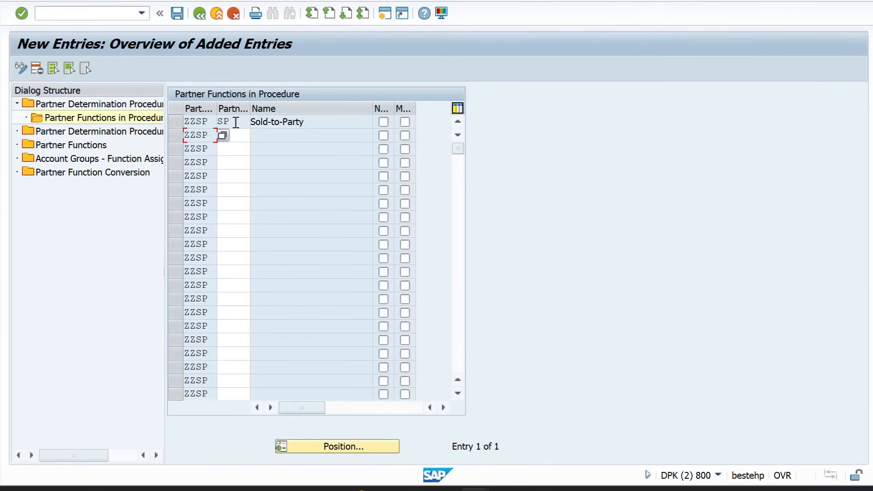
pyautogui.click(236, 139)
pyautogui.write('SH')
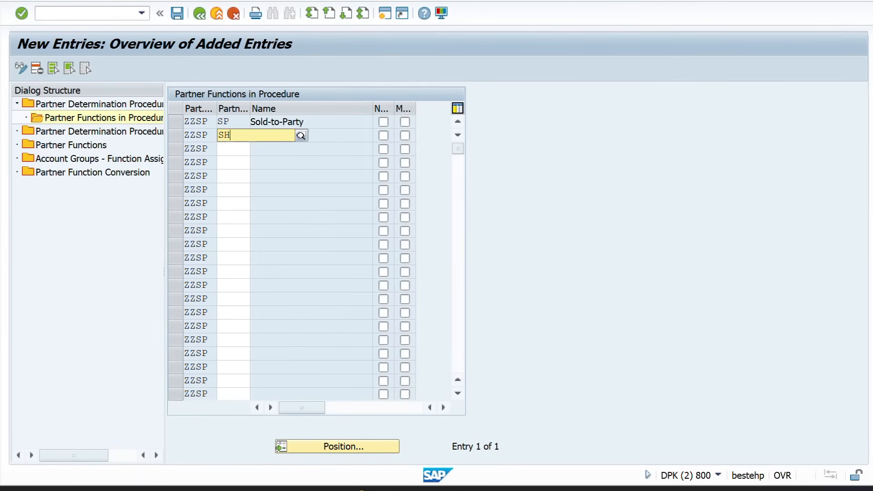
pyautogui.press('Return')
pyautogui.click(235, 148)
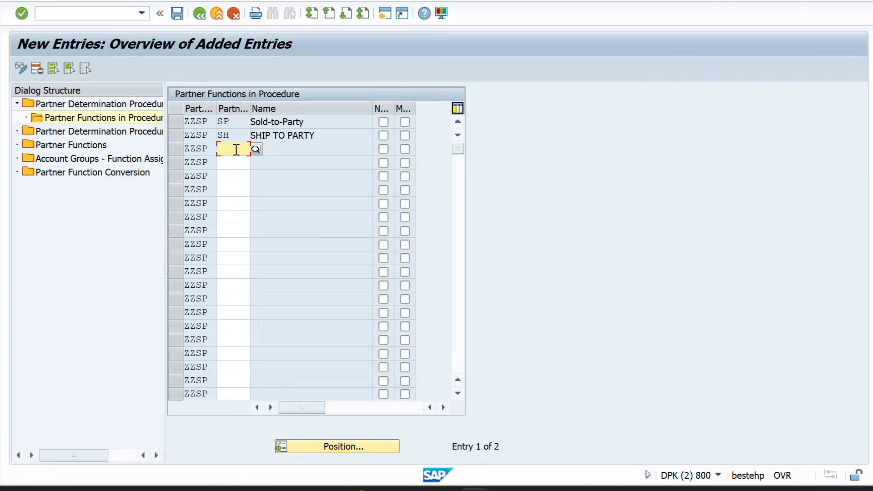
pyautogui.write('PY')
pyautogui.press('Return')
pyautogui.click(236, 162)
pyautogui.write('BY')
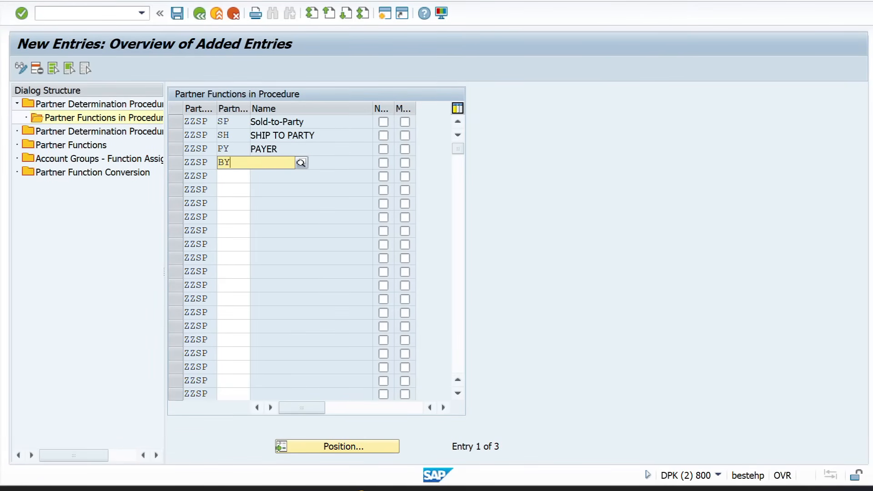
pyautogui.press('Return')
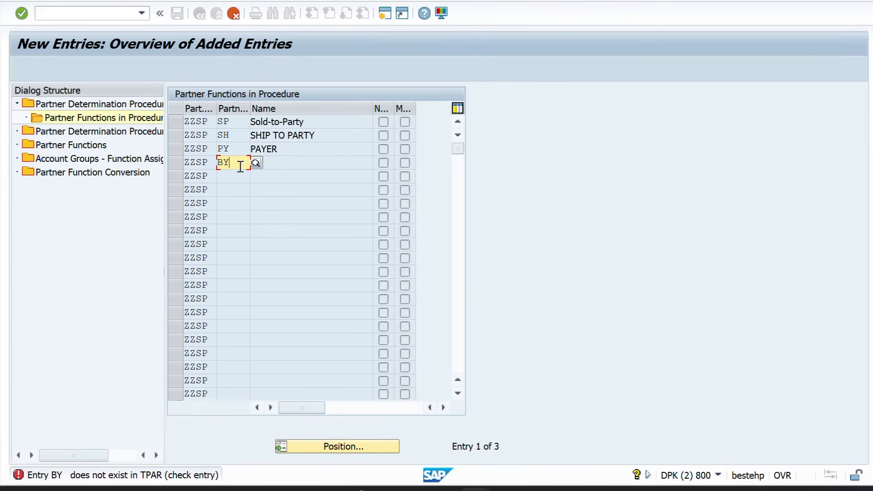
pyautogui.press('BackSpace')
pyautogui.write('P')
pyautogui.press('Return')
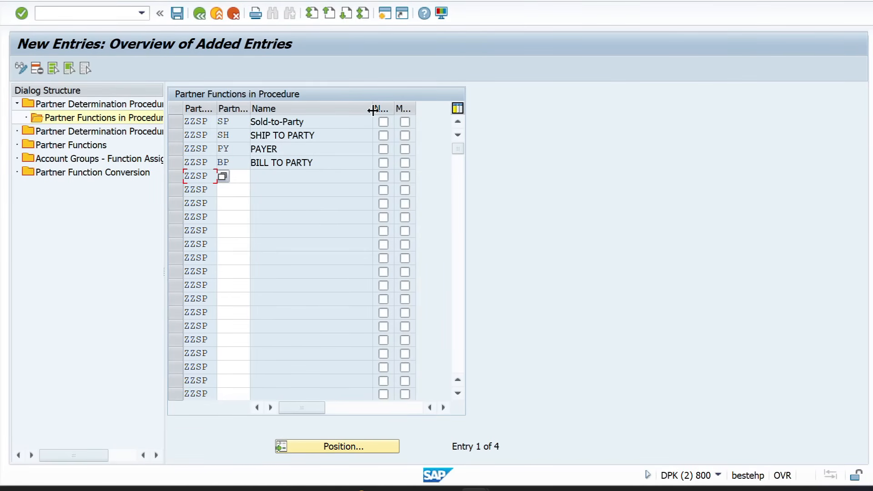
# Make the functions mandatory, Sold-to-Party not modifiable, and save
pyautogui.moveTo(372, 110); pyautogui.dragTo(352, 110)
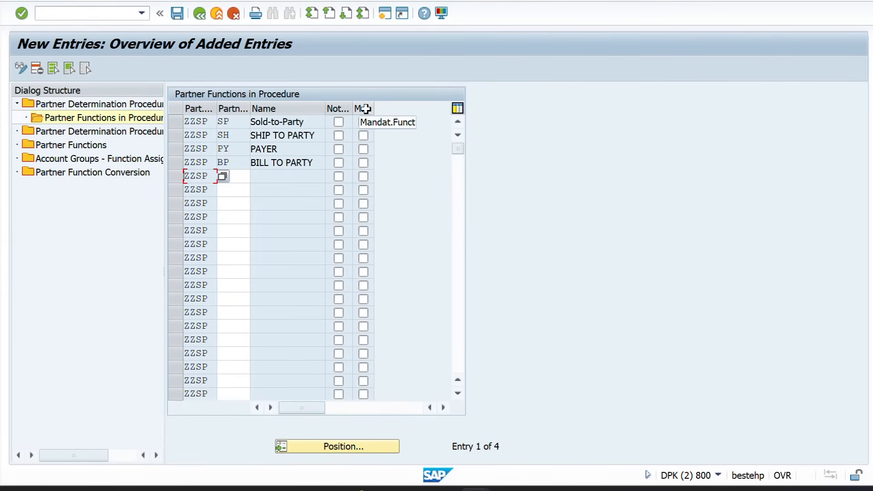
pyautogui.moveTo(374, 110); pyautogui.dragTo(380, 110)
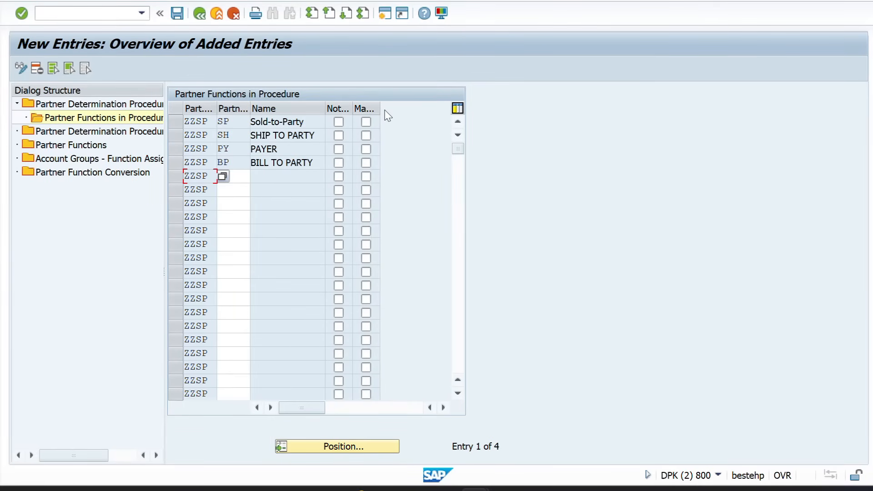
pyautogui.click(296, 123)
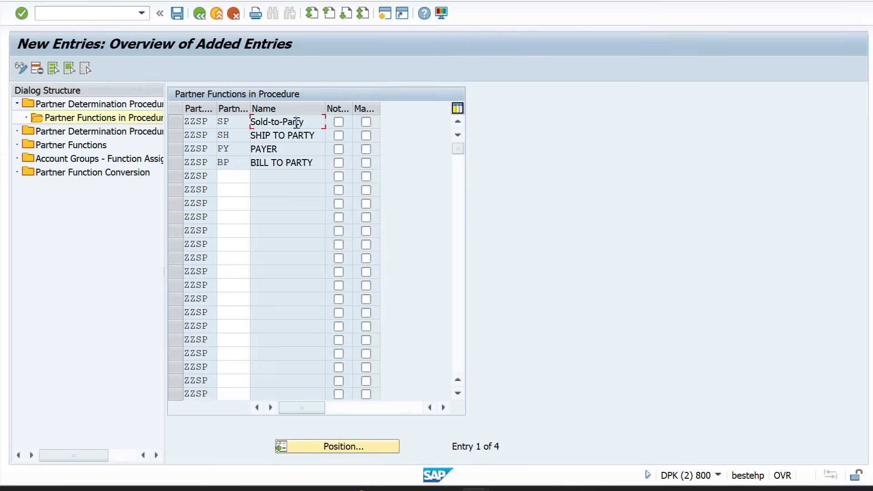
pyautogui.click(338, 123)
pyautogui.click(366, 122)
pyautogui.click(366, 149)
pyautogui.click(366, 162)
pyautogui.click(175, 14)
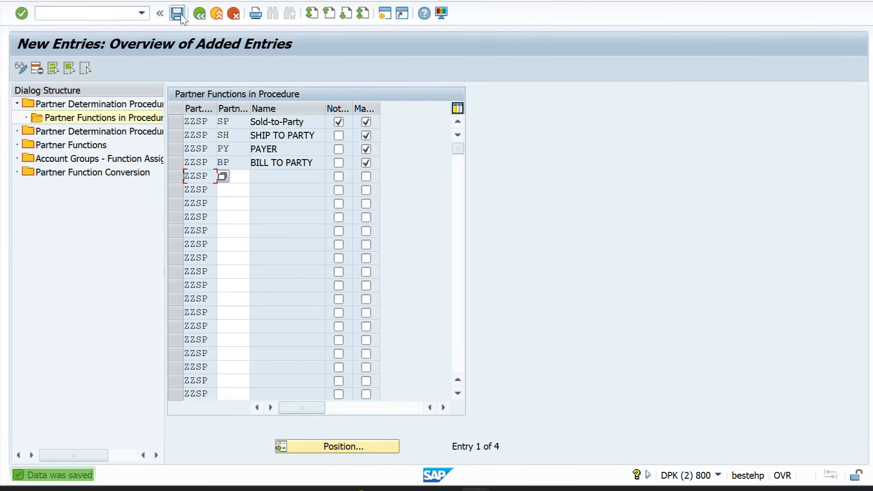
# Review ZZSP's Sold-to-Party, BILL TO PARTY, PAYER and SHIP TO PARTY entries and save again
pyautogui.click(199, 12)
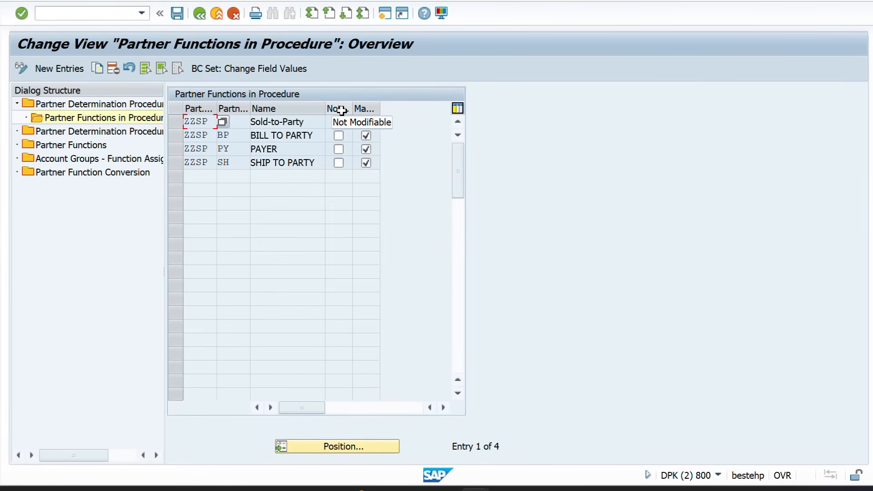
pyautogui.click(299, 123)
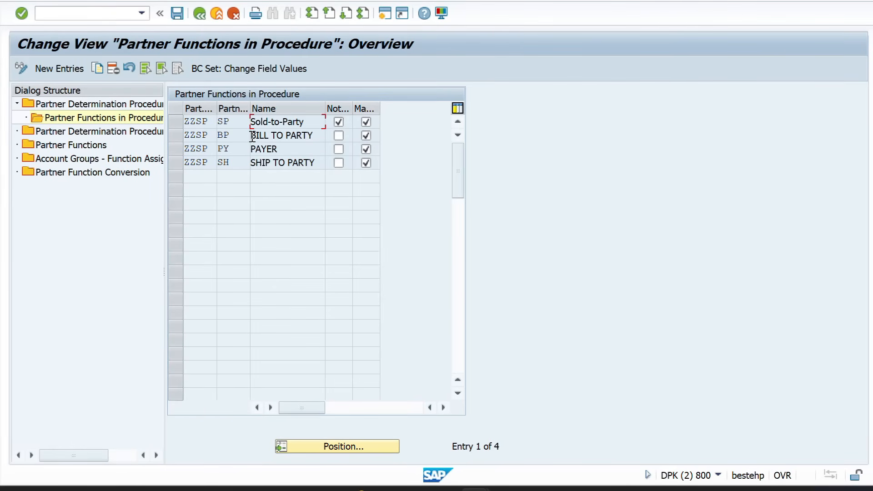
pyautogui.moveTo(253, 136); pyautogui.dragTo(244, 152)
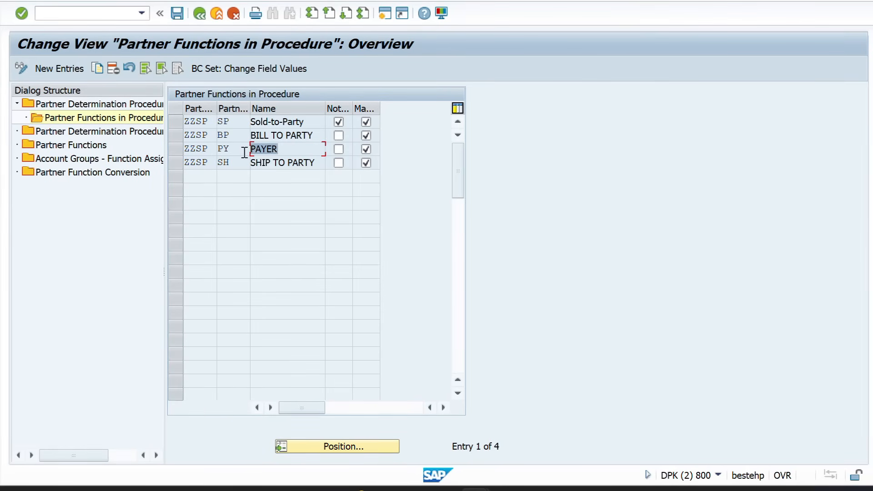
pyautogui.moveTo(315, 166); pyautogui.dragTo(246, 168)
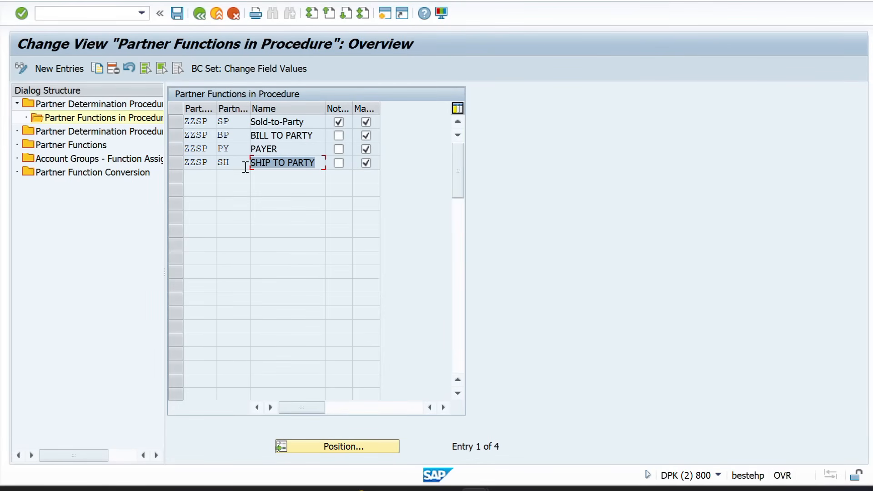
pyautogui.click(287, 150)
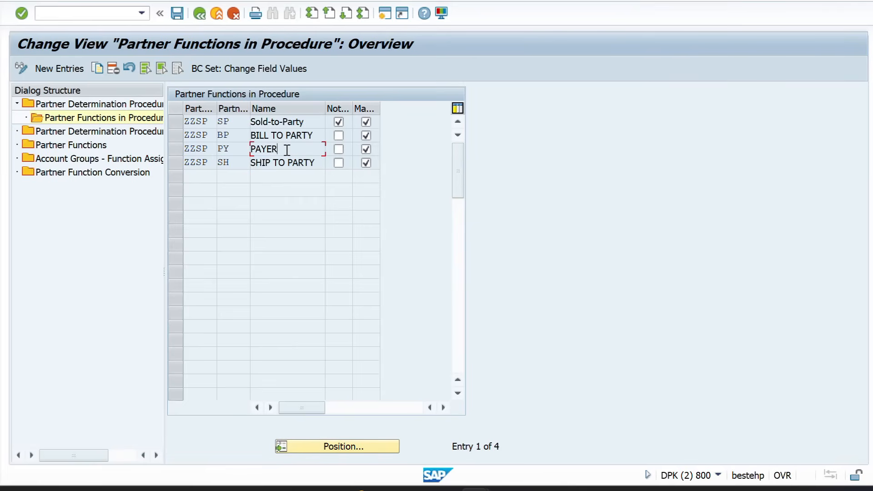
pyautogui.click(321, 138)
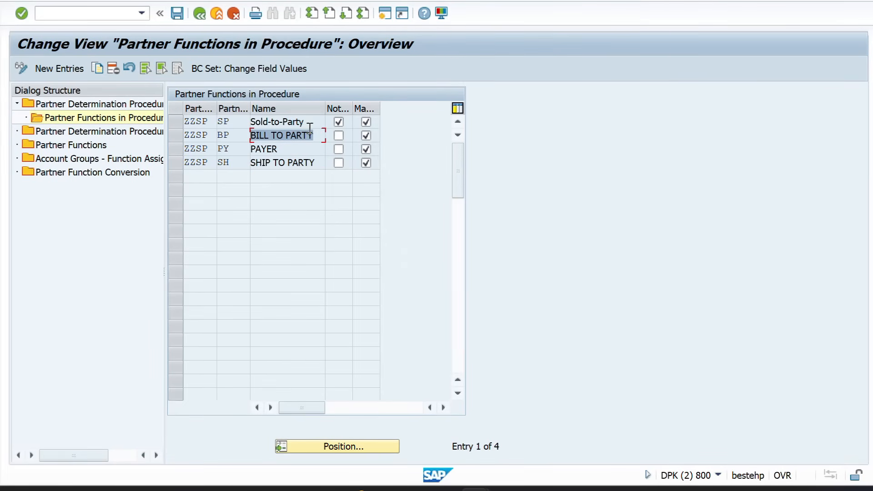
pyautogui.click(309, 123)
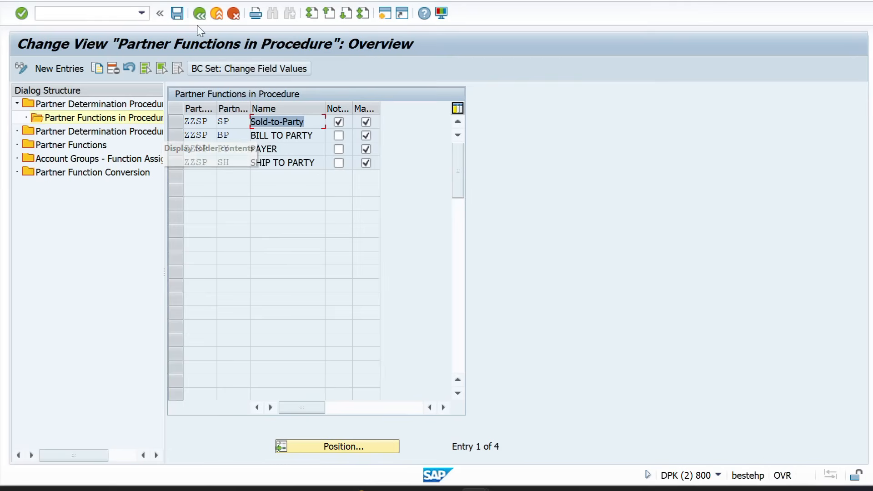
pyautogui.click(178, 15)
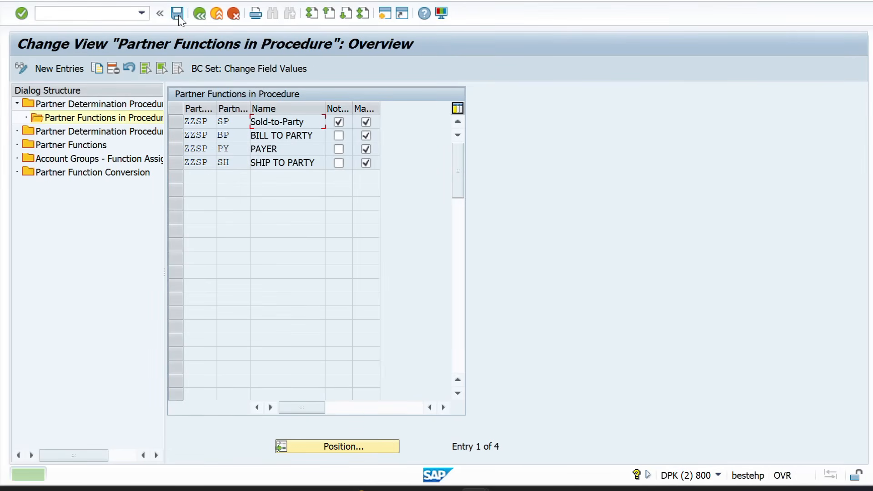
# Highlight the Partner Determination Procedure assignment step in the Word notes
pyautogui.hotkey('alt', 'Tab')
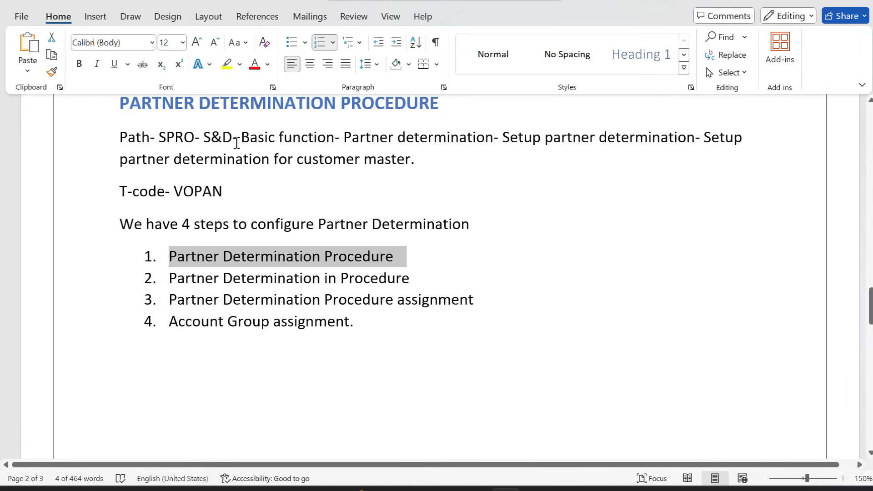
pyautogui.click(172, 284)
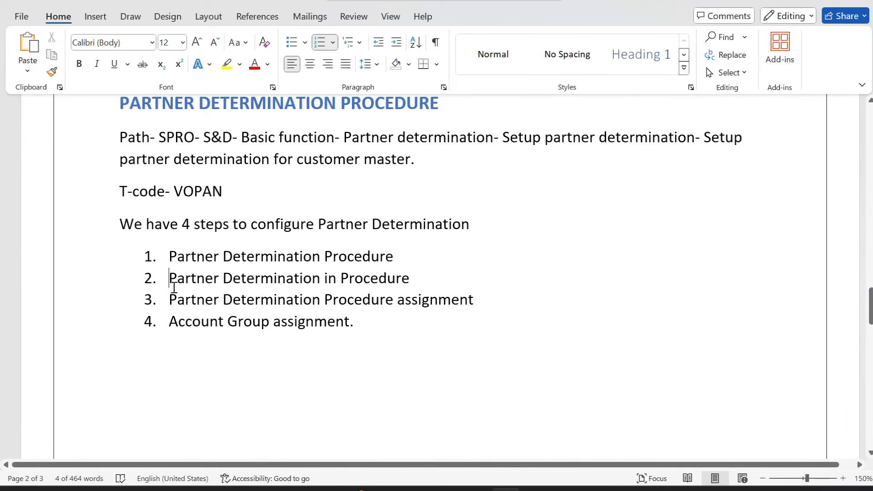
pyautogui.click(173, 296)
pyautogui.moveTo(178, 299); pyautogui.dragTo(459, 313)
pyautogui.hotkey('alt', 'Tab')
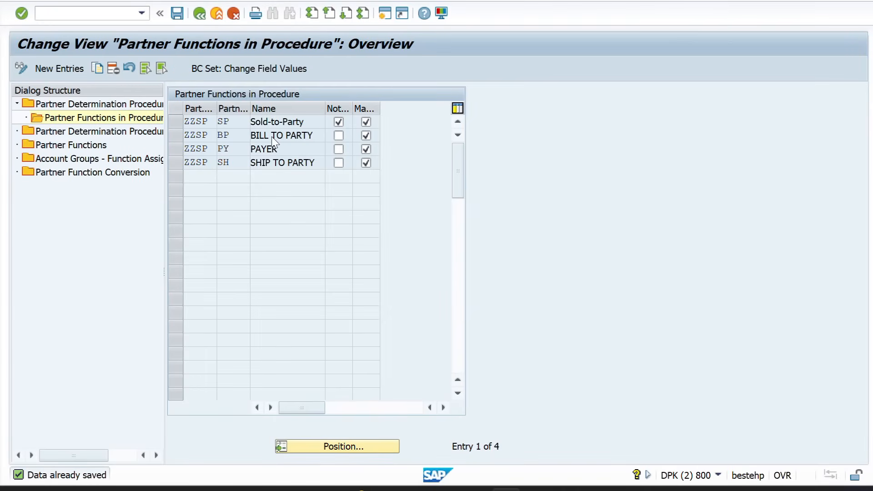
# Find account group ZZSP in the procedure assignments and change its procedure from AG to ZZSP
pyautogui.click(105, 133)
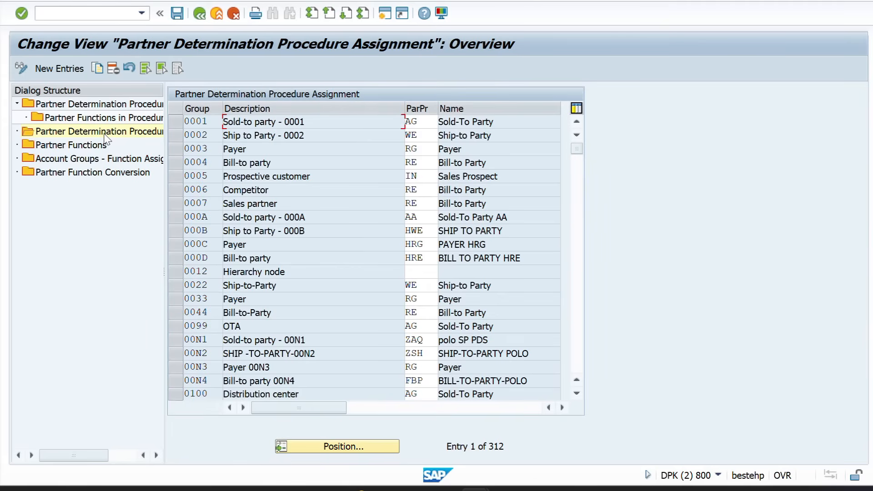
pyautogui.click(339, 449)
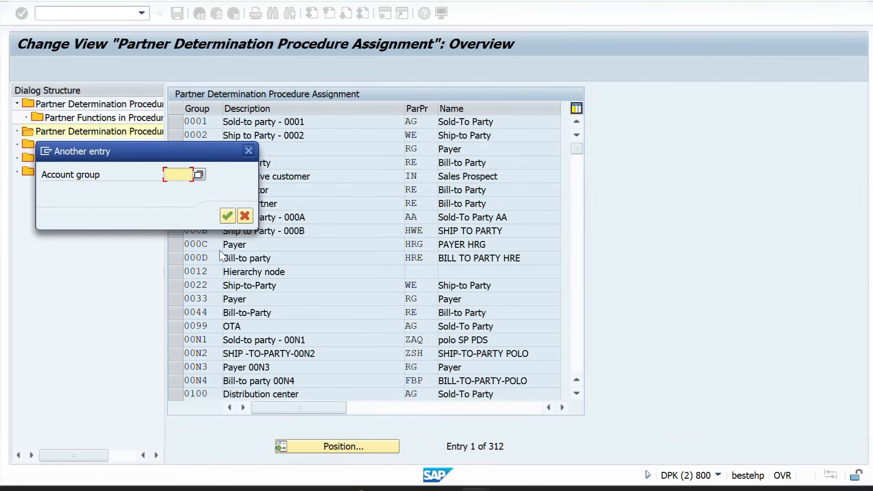
pyautogui.write('zzsp')
pyautogui.press('Return')
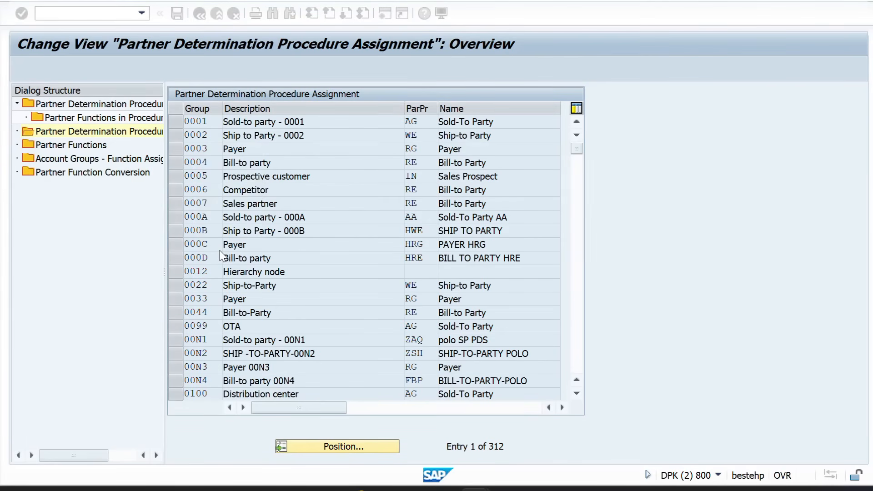
pyautogui.click(426, 122)
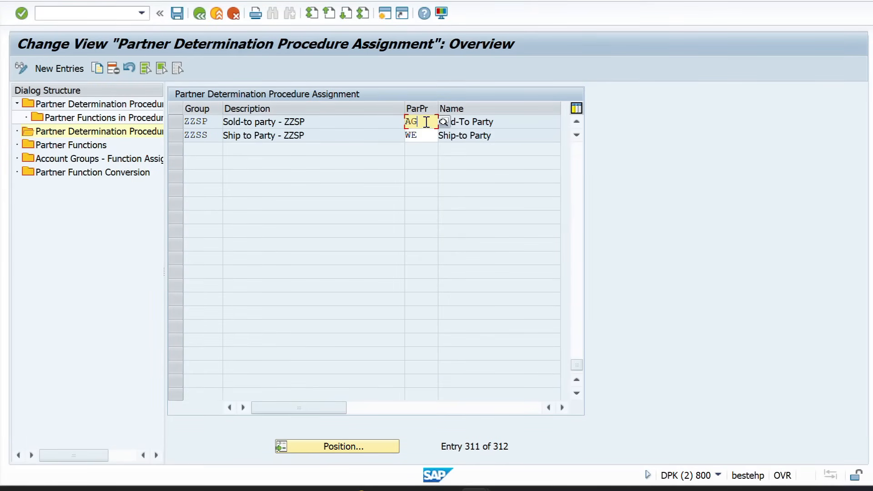
pyautogui.press('BackSpace')
pyautogui.press('BackSpace')
pyautogui.write('ZZSP')
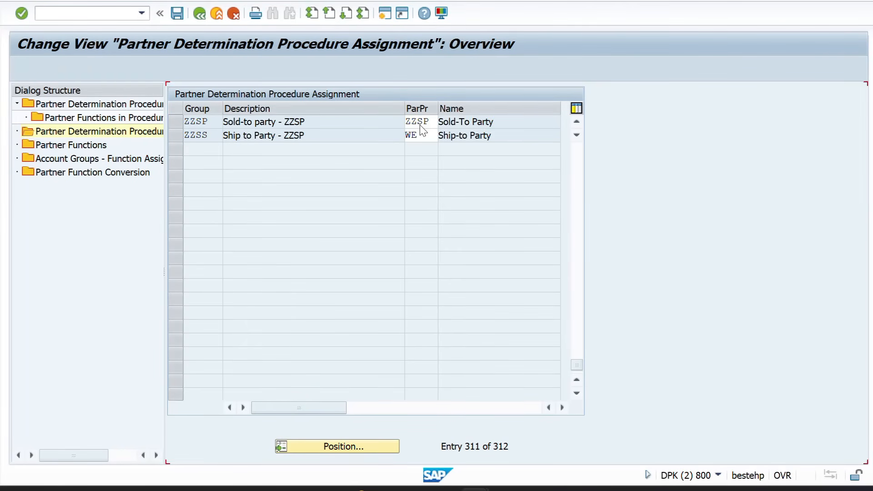
pyautogui.press('Return')
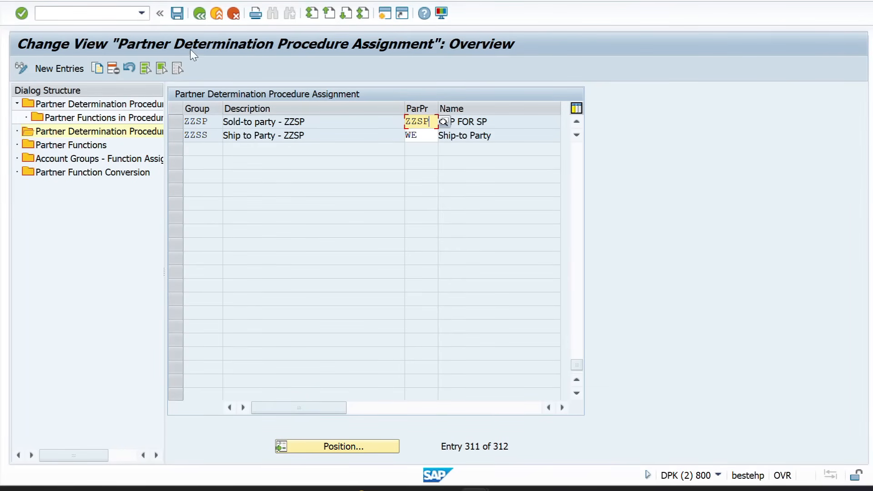
# Save the assignment and highlight the Account Group assignment step in the Word notes
pyautogui.click(178, 14)
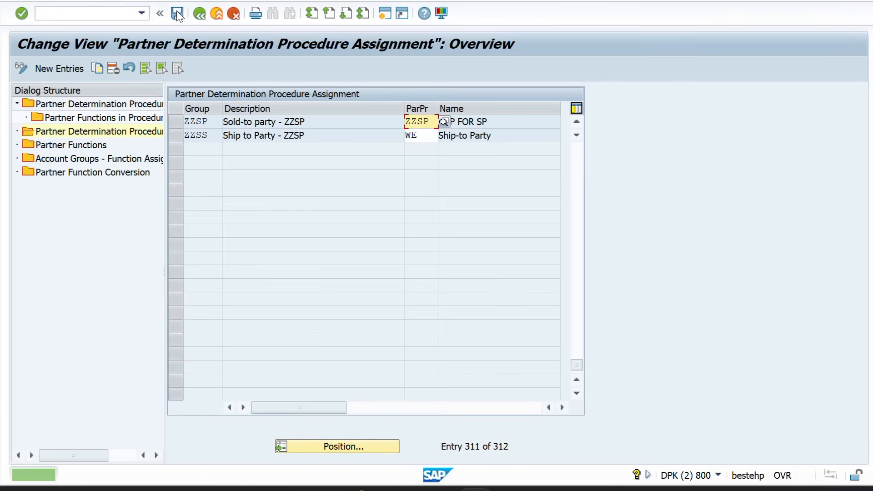
pyautogui.click(178, 15)
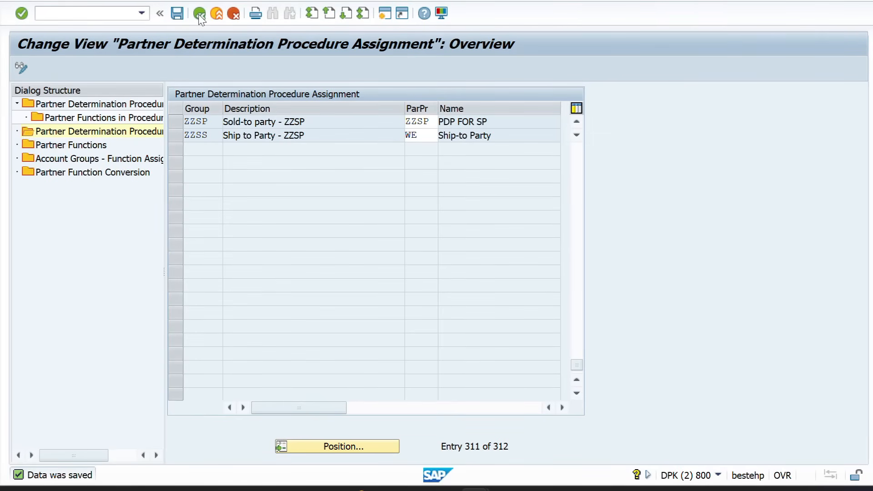
pyautogui.hotkey('alt', 'Tab')
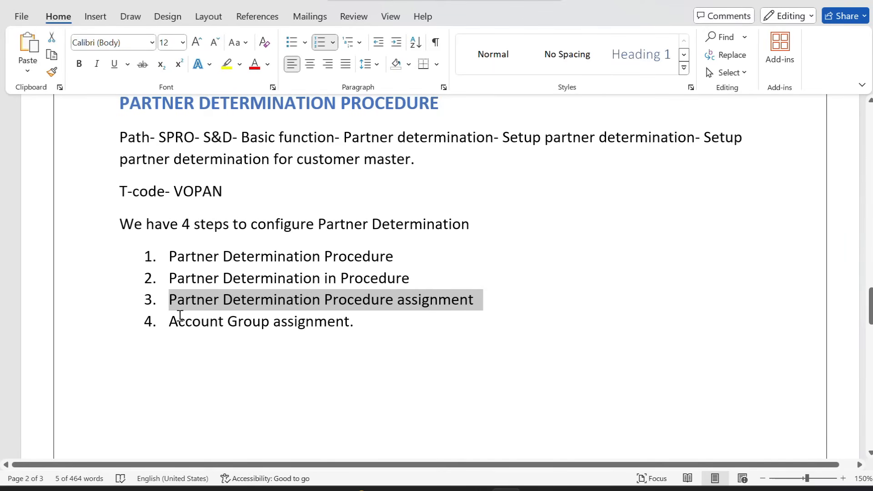
pyautogui.moveTo(169, 320); pyautogui.dragTo(372, 323)
pyautogui.hotkey('alt', 'Tab')
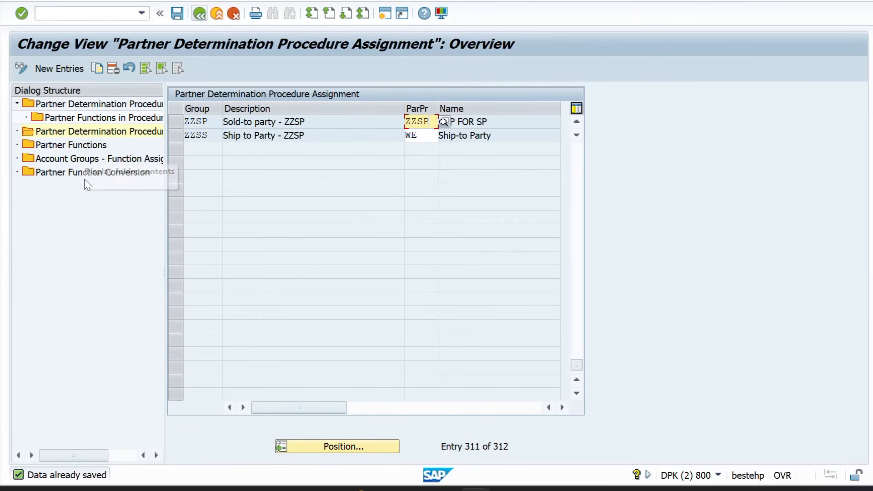
# Add an account group function assignment entry for partner function SP with account group ZZSP
pyautogui.doubleClick(107, 159)
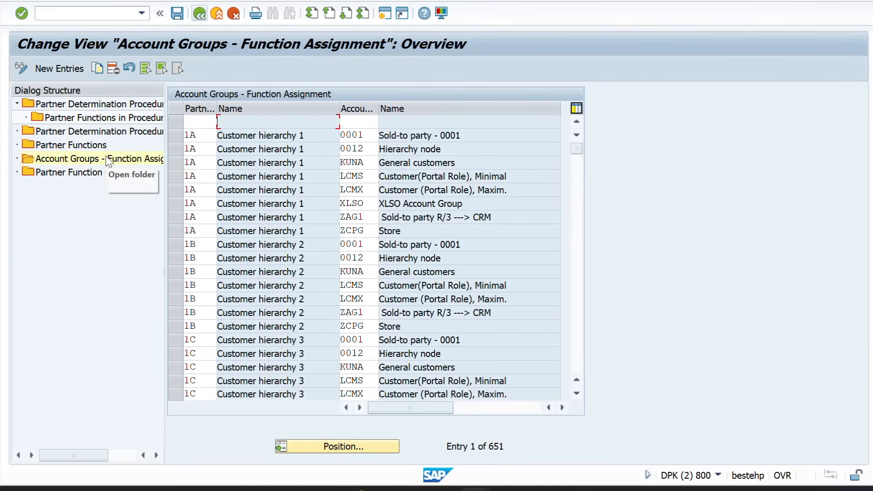
pyautogui.click(47, 68)
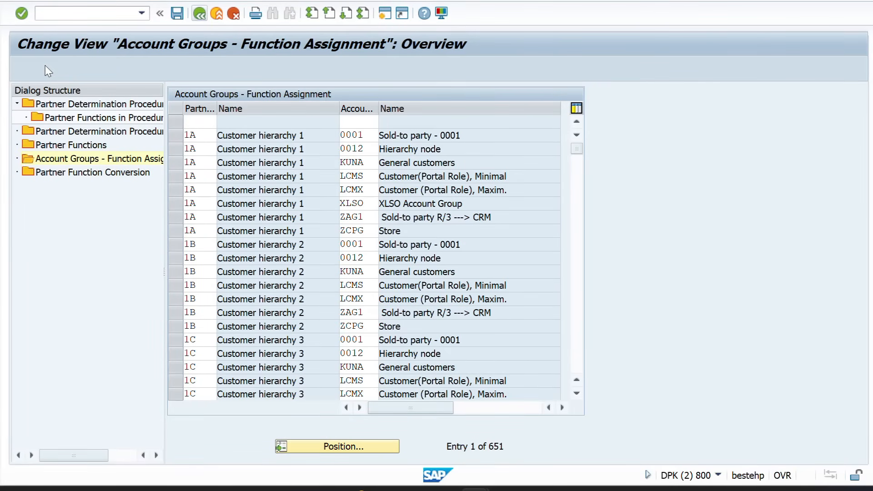
pyautogui.click(198, 121)
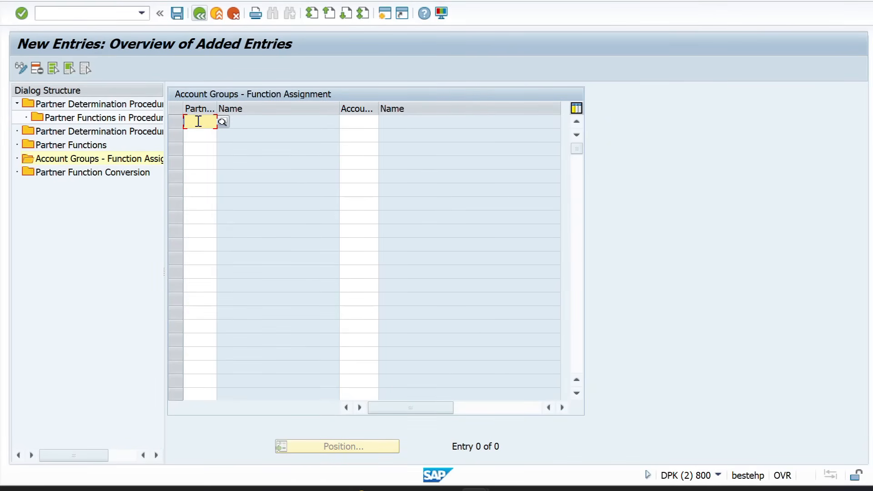
pyautogui.write('SP')
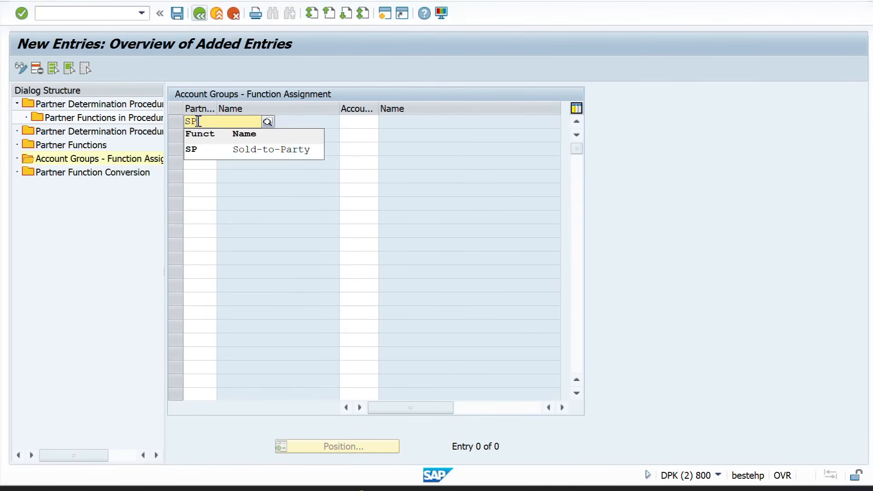
pyautogui.click(358, 119)
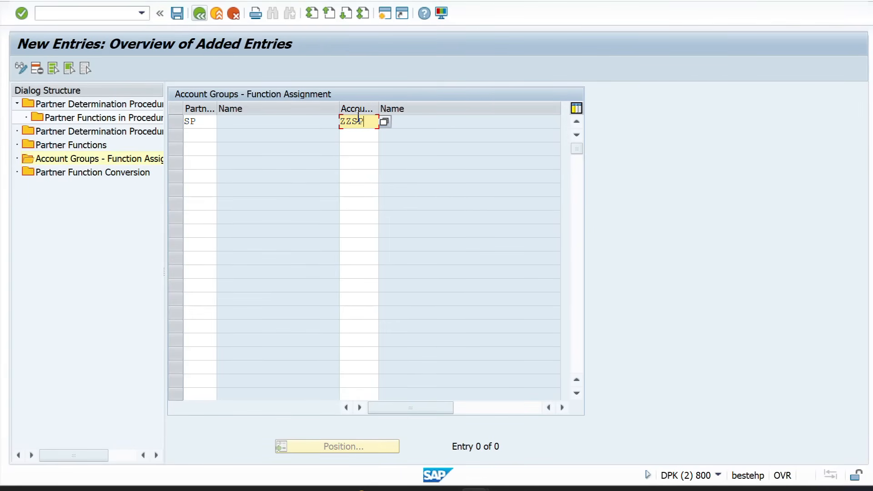
pyautogui.hotkey('alt', 'Tab')
pyautogui.hotkey('alt', 'Tab')
pyautogui.hotkey('alt', 'Tab')
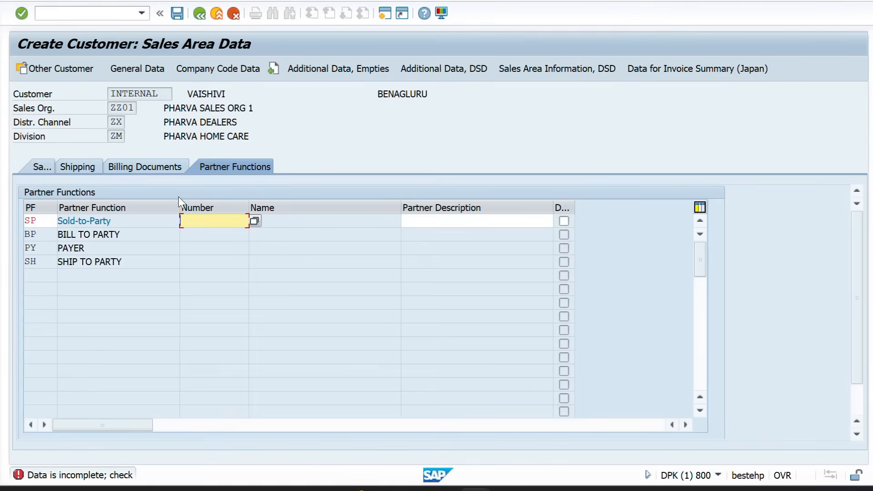
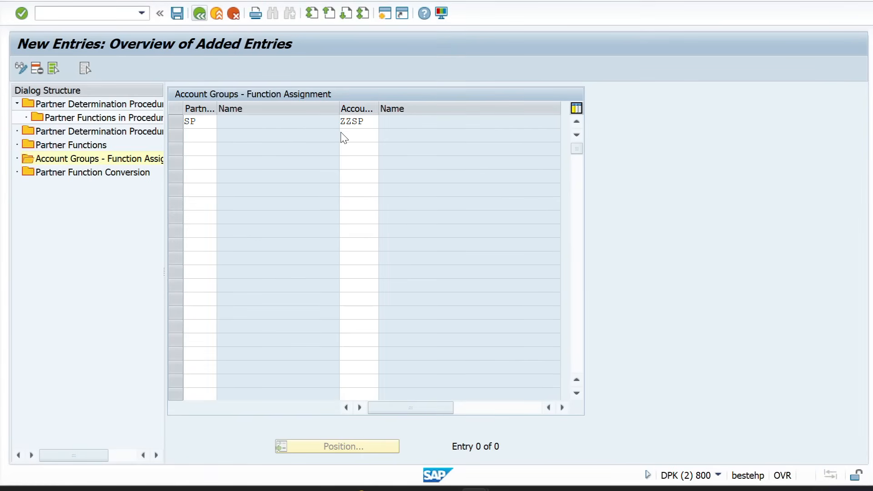
# Enter partner functions SP and SH for account group ZZSP, accepting the namespace warnings
pyautogui.click(346, 122)
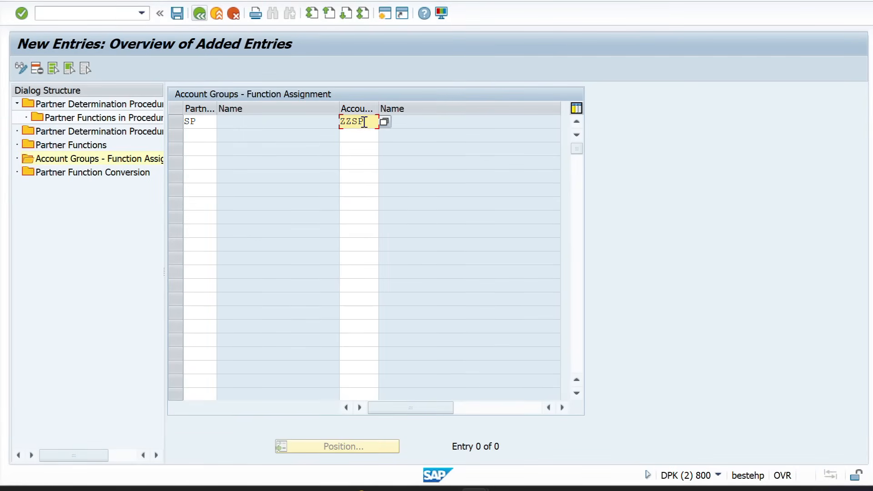
pyautogui.press('Return')
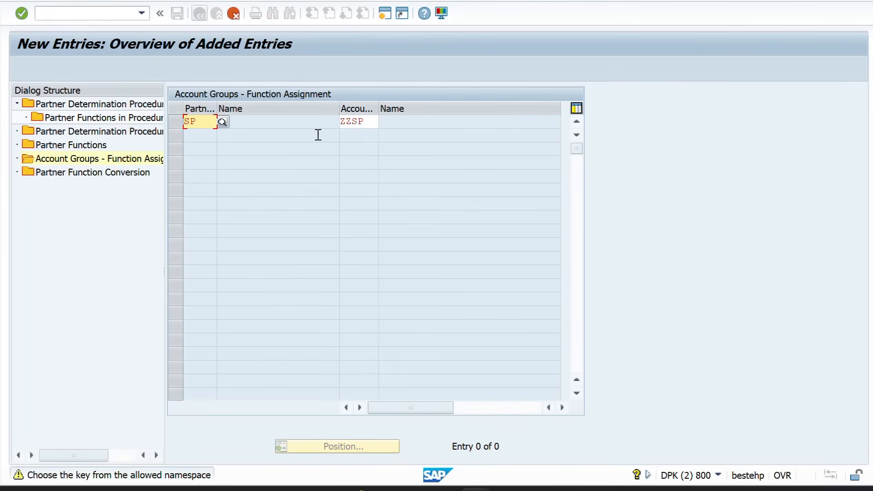
pyautogui.press('Return')
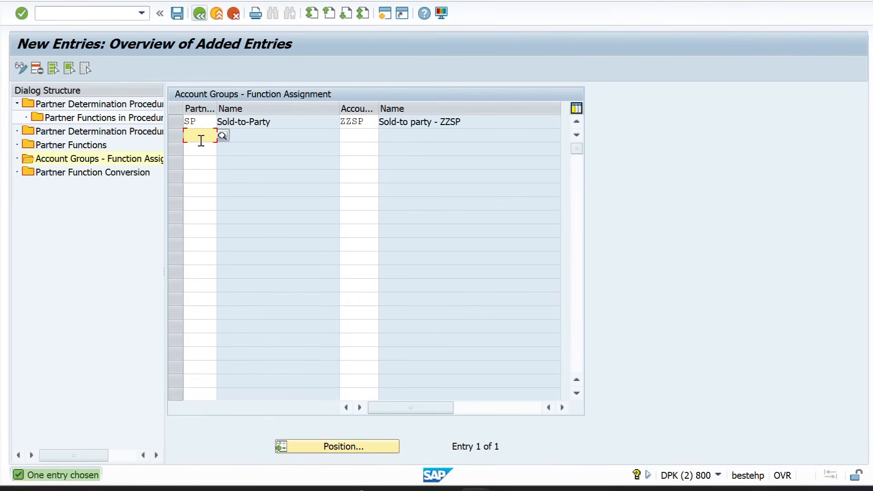
pyautogui.write('S')
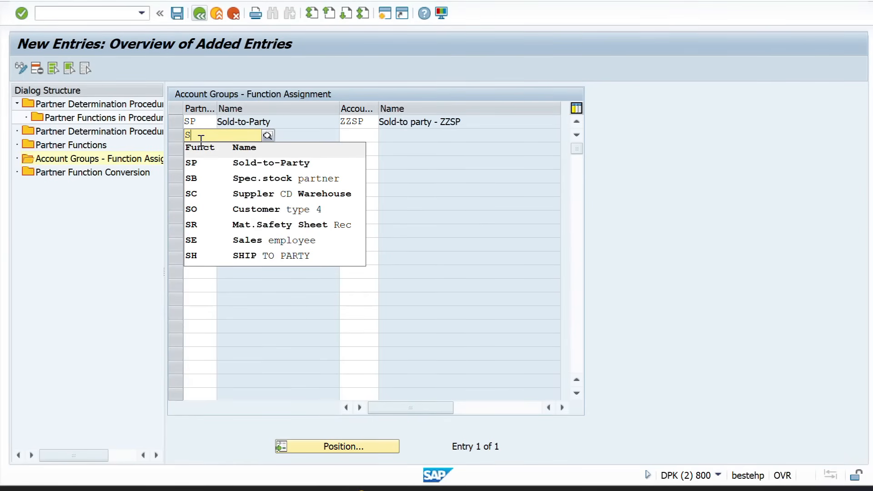
pyautogui.write('H')
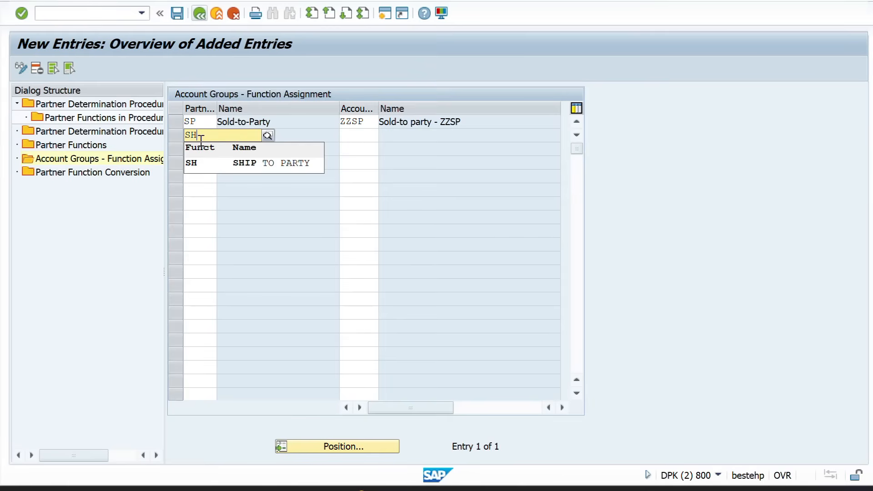
pyautogui.press('Tab')
pyautogui.write('A')
pyautogui.press('BackSpace')
pyautogui.press('BackSpace')
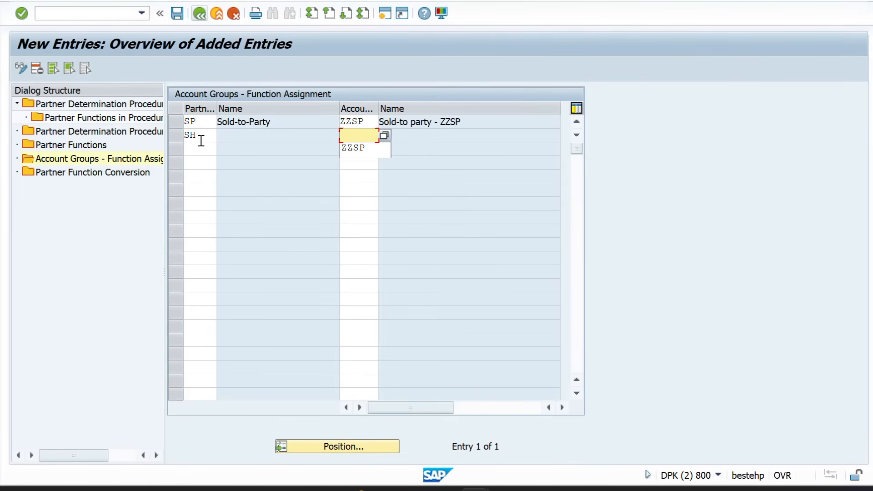
pyautogui.write('ZZSP')
pyautogui.press('Return')
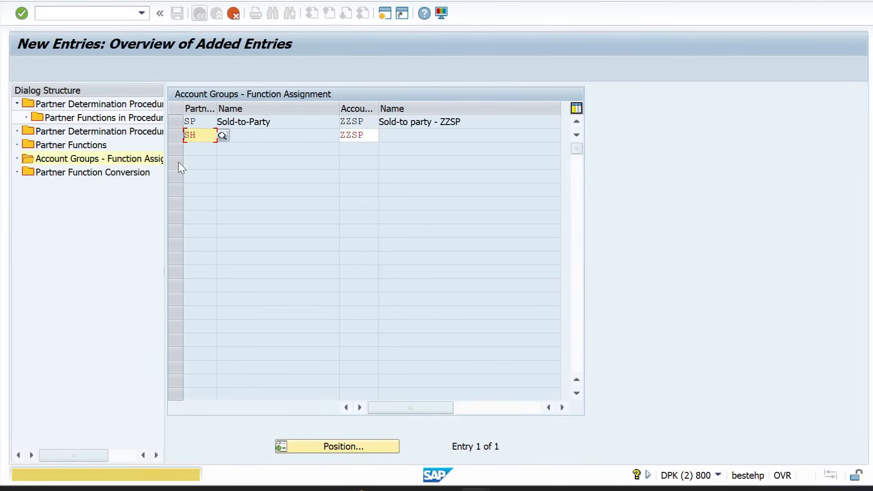
pyautogui.press('Return')
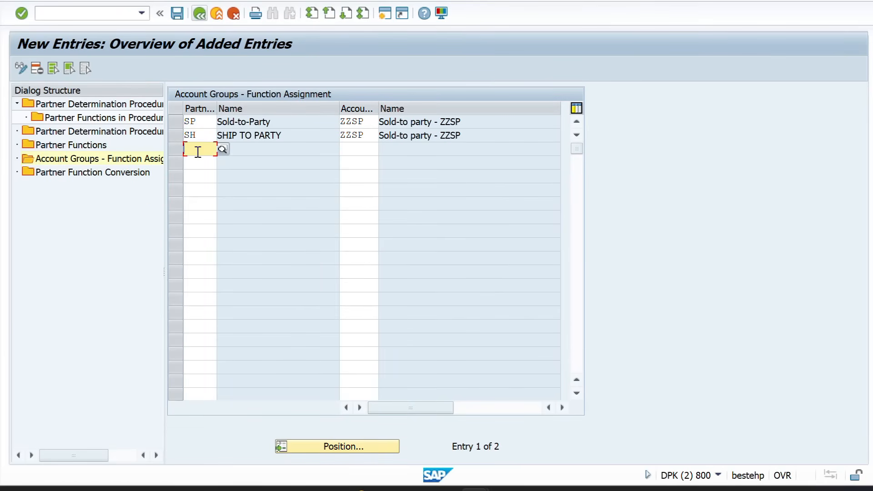
# Add PY and BP for account group ZZSP and save all four assignments
pyautogui.write('PY')
pyautogui.press('Tab')
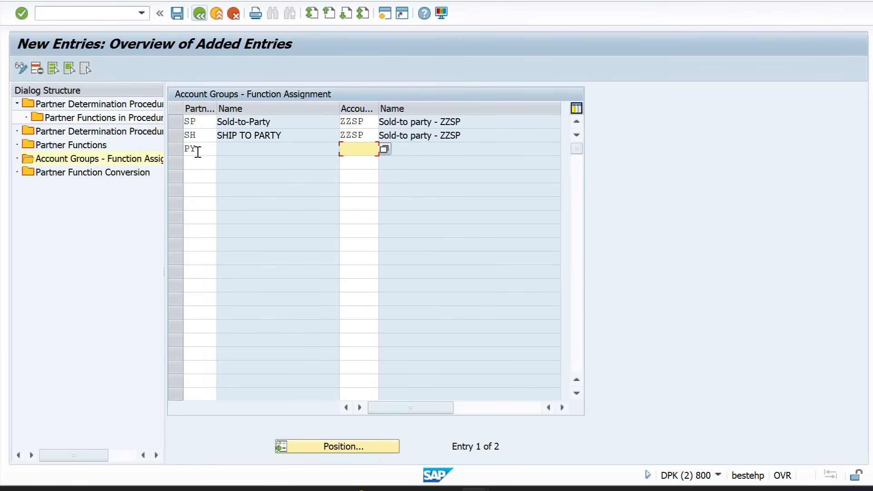
pyautogui.write('ZZSP')
pyautogui.press('Tab')
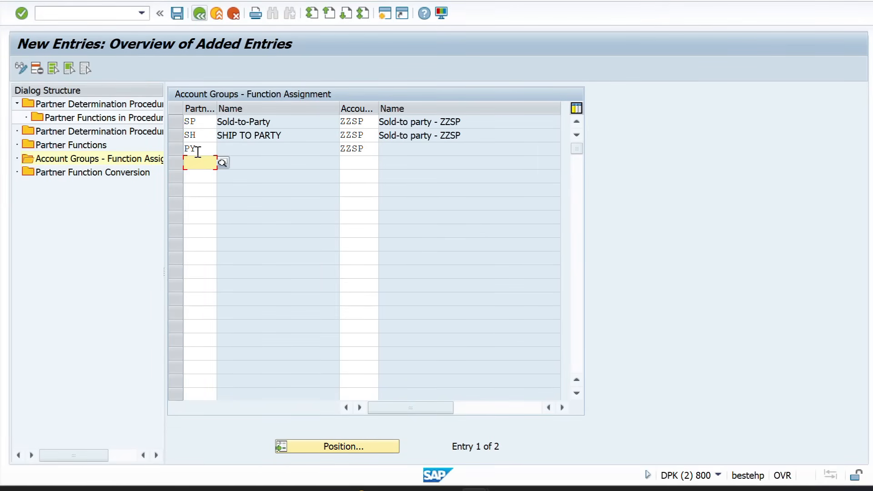
pyautogui.write('BP')
pyautogui.press('Tab')
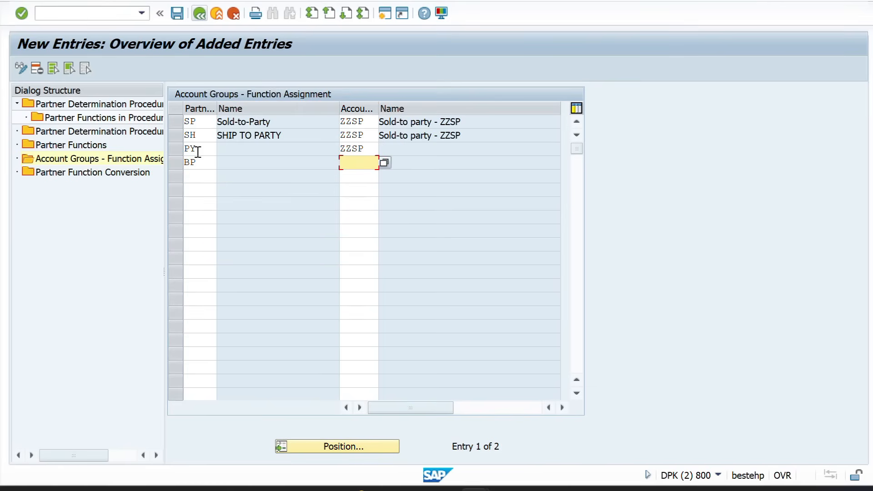
pyautogui.write('ZZSP')
pyautogui.press('Return')
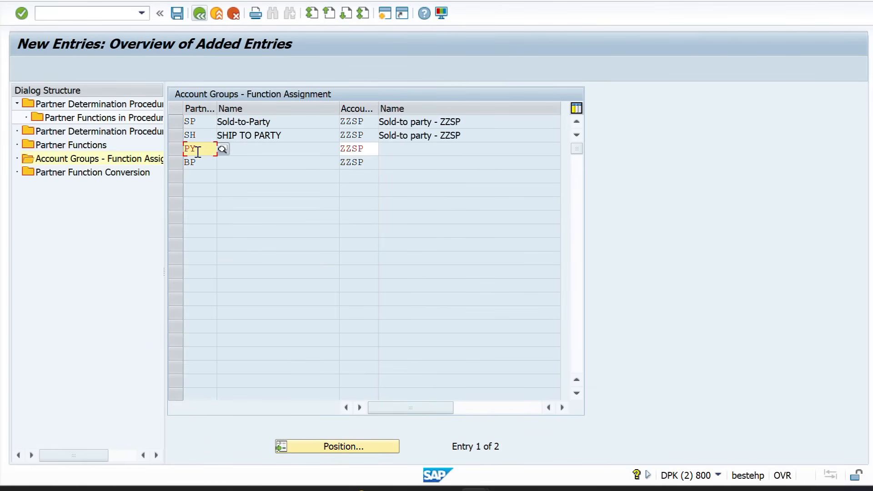
pyautogui.press('Return')
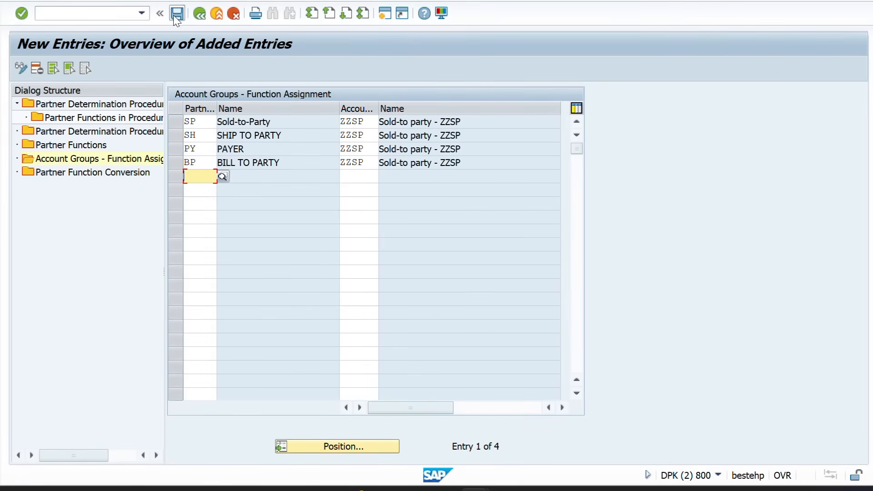
pyautogui.click(175, 15)
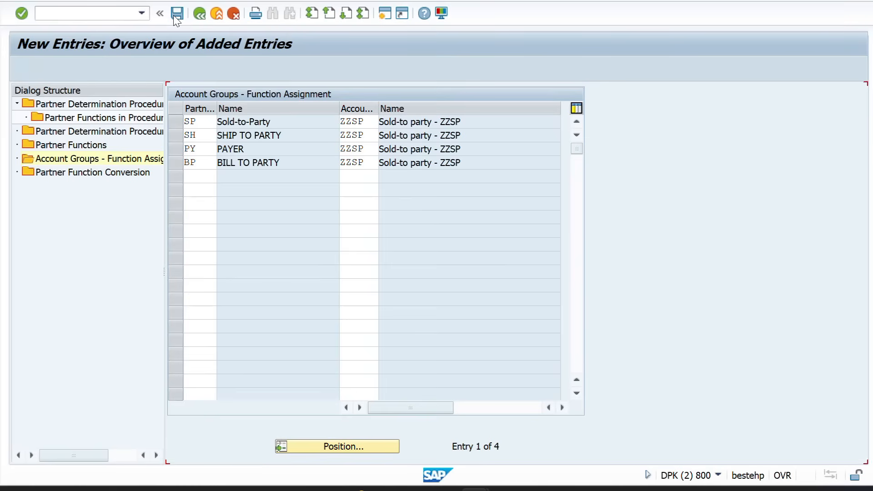
pyautogui.click(204, 21)
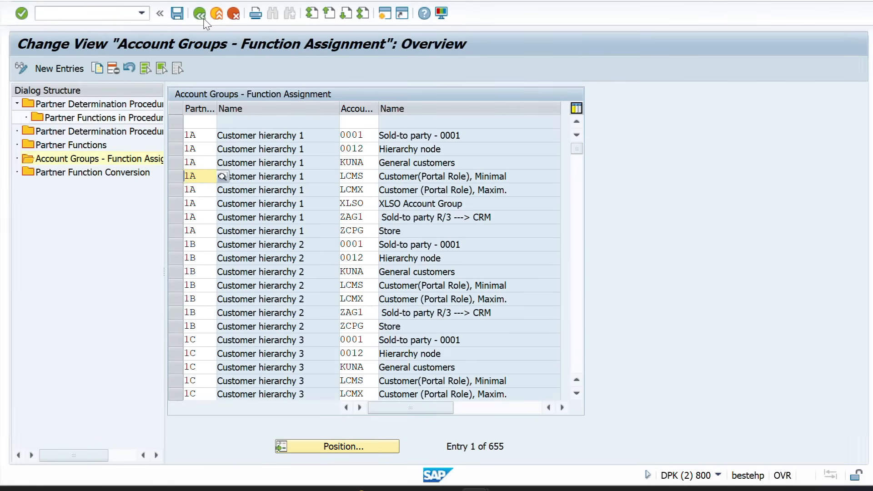
# Start XD01 in the customer session for account group ZZSP and sales area ZZ01/ZX/ZM
pyautogui.hotkey('alt', 'Tab')
pyautogui.click(62, 15)
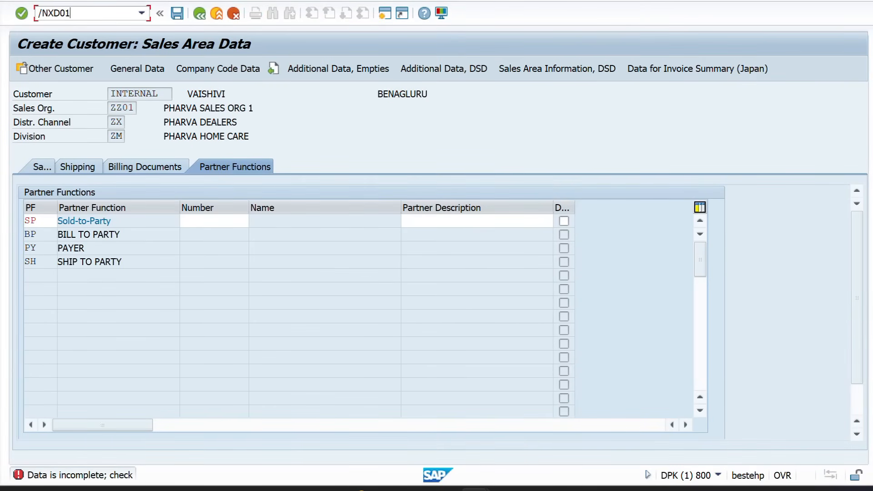
pyautogui.press('Return')
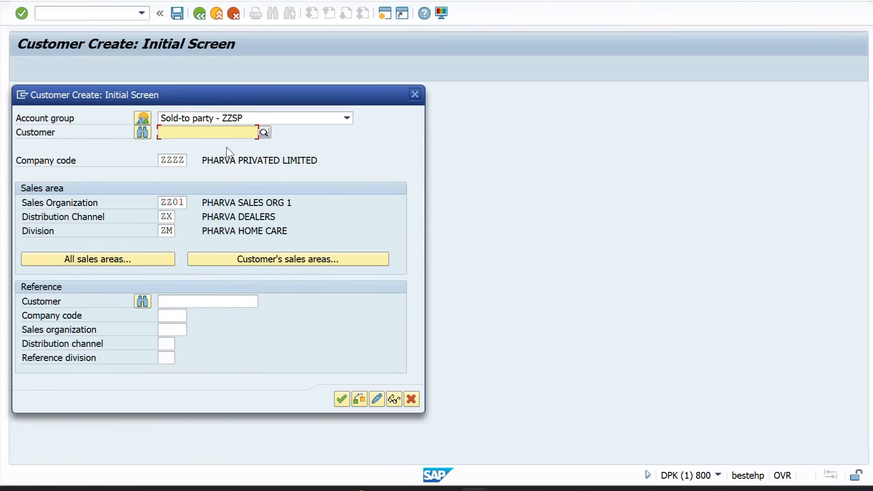
pyautogui.hotkey('alt', 'Tab')
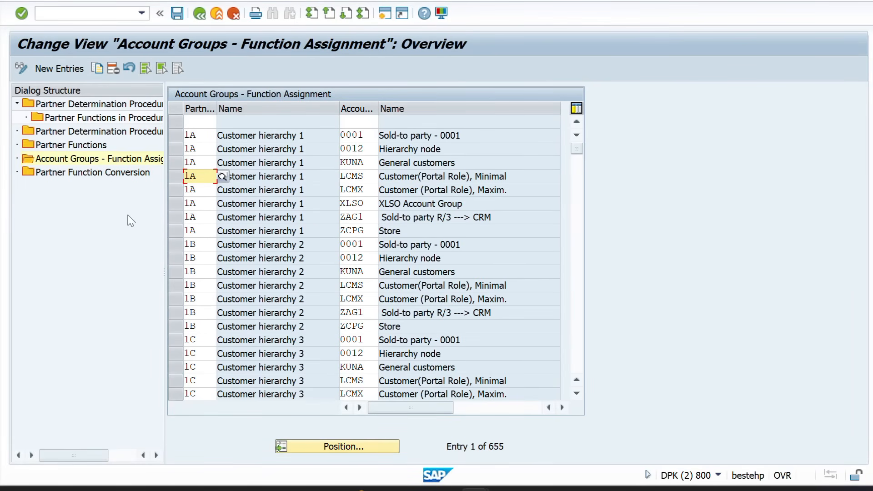
pyautogui.hotkey('alt', 'Tab')
pyautogui.press('Return')
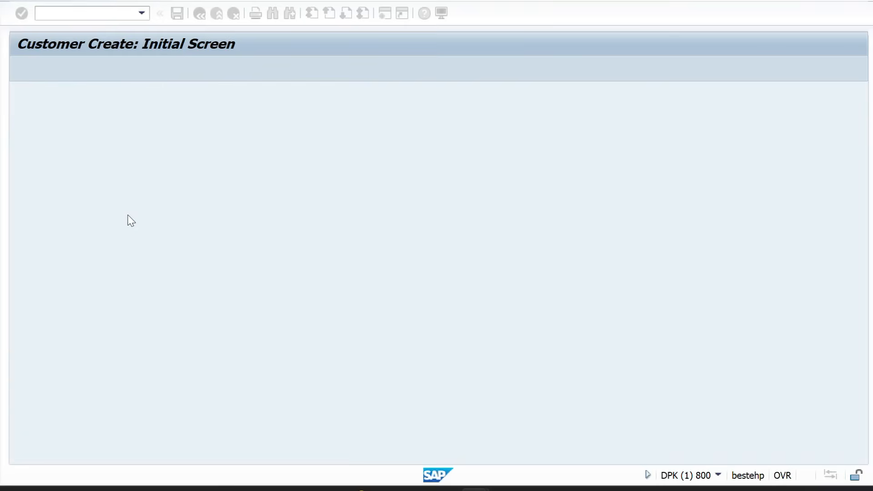
pyautogui.click(178, 204)
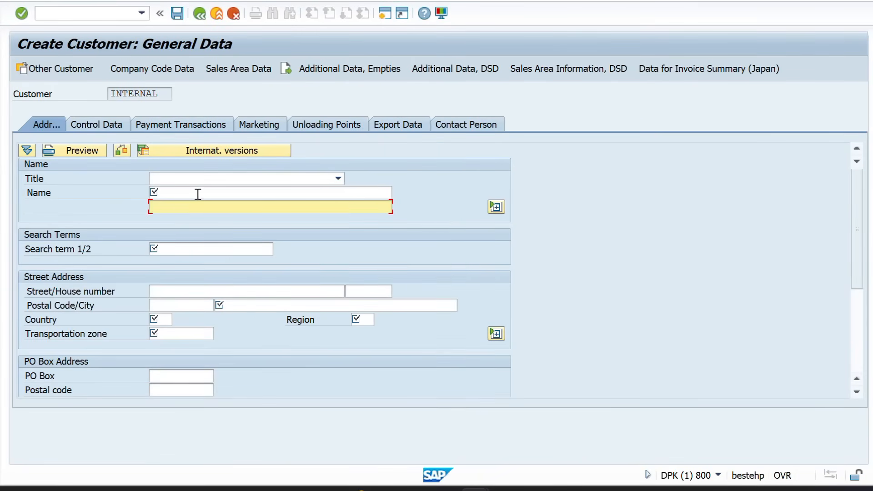
pyautogui.click(200, 194)
pyautogui.press('Down')
pyautogui.press('Return')
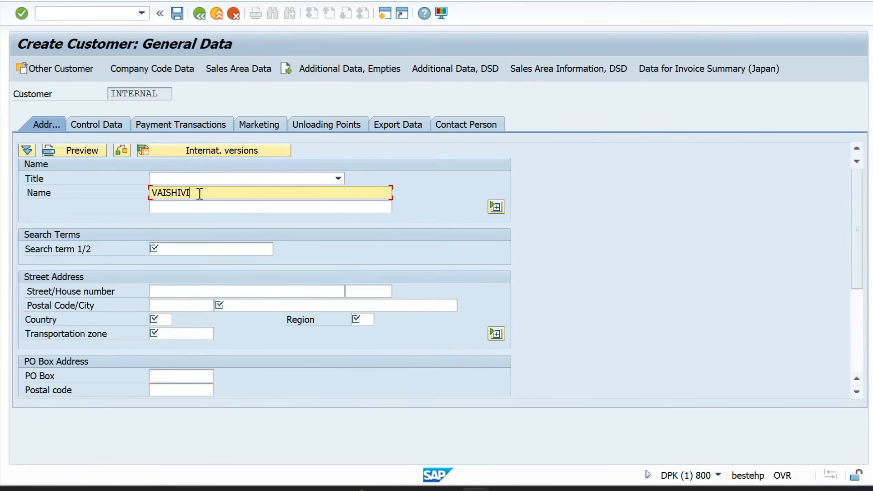
pyautogui.press('Tab')
pyautogui.press('Tab')
pyautogui.press('Down')
pyautogui.press('Down')
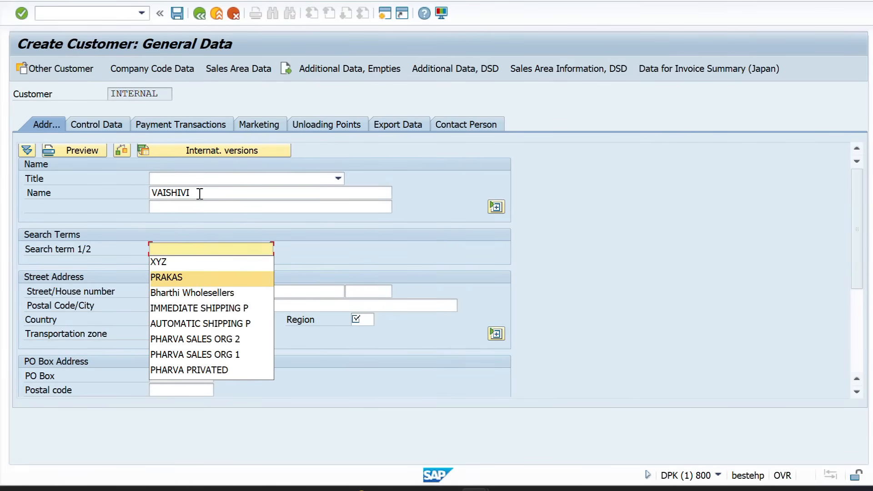
pyautogui.press('Return')
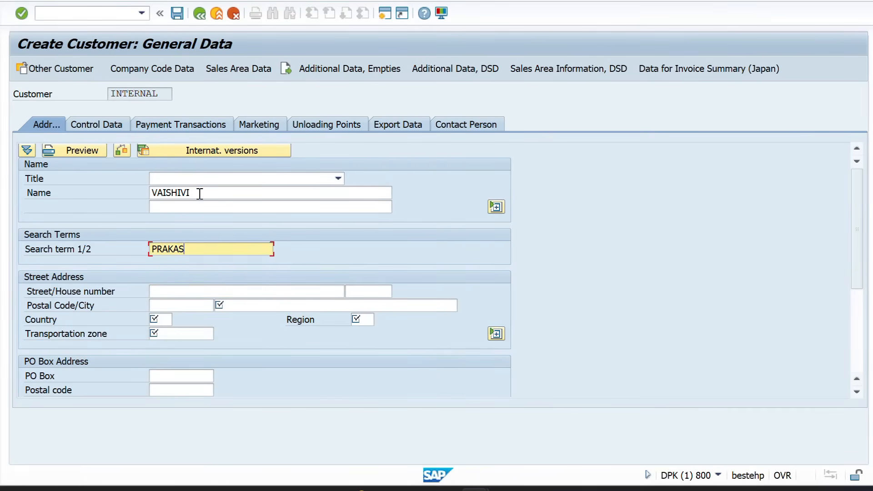
pyautogui.press('Tab')
pyautogui.press('Tab')
pyautogui.press('Tab')
pyautogui.press('Tab')
pyautogui.press('Down')
pyautogui.press('Down')
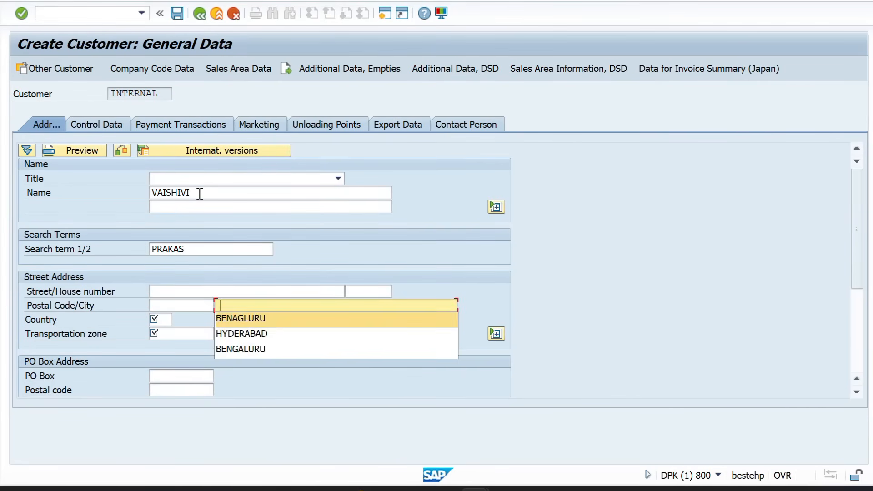
pyautogui.press('Return')
pyautogui.press('Tab')
pyautogui.press('Down')
pyautogui.press('Down')
pyautogui.press('Return')
pyautogui.press('Tab')
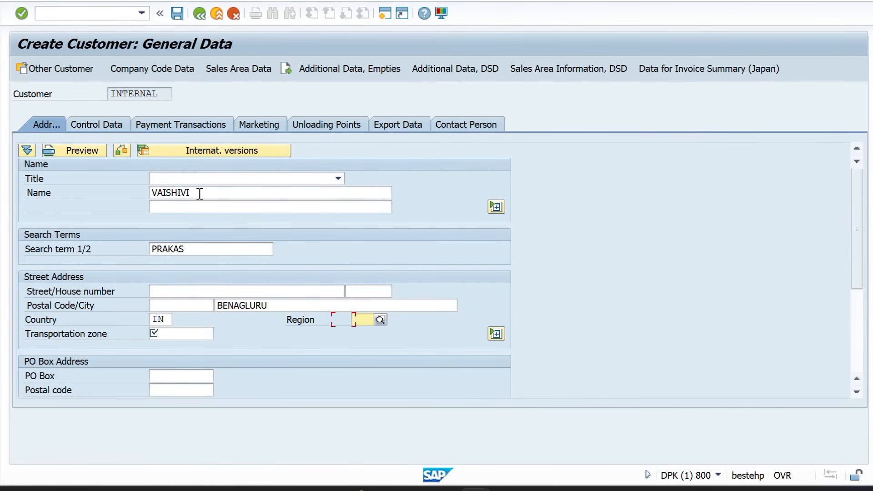
pyautogui.press('Down')
pyautogui.press('Down')
pyautogui.press('Return')
pyautogui.press('Tab')
pyautogui.press('Down')
pyautogui.press('Down')
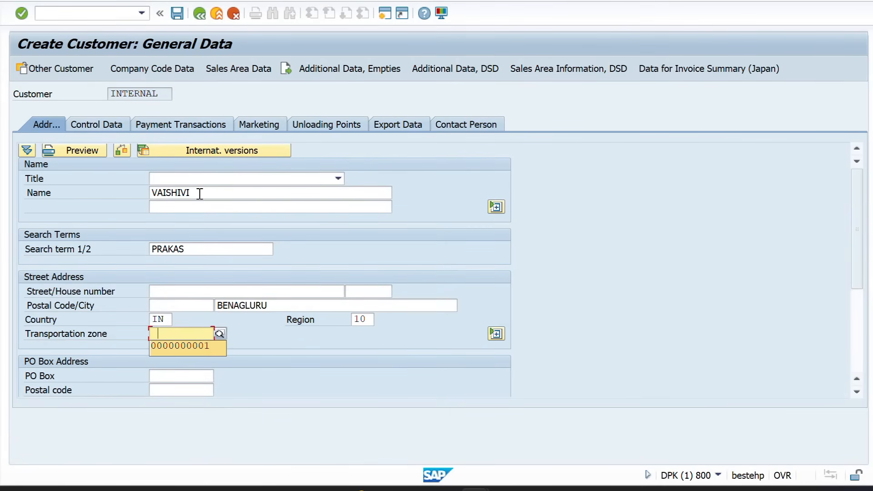
pyautogui.press('Return')
# Enter reconciliation account 140000 in the Company Code Data
pyautogui.press('Return')
pyautogui.click(168, 68)
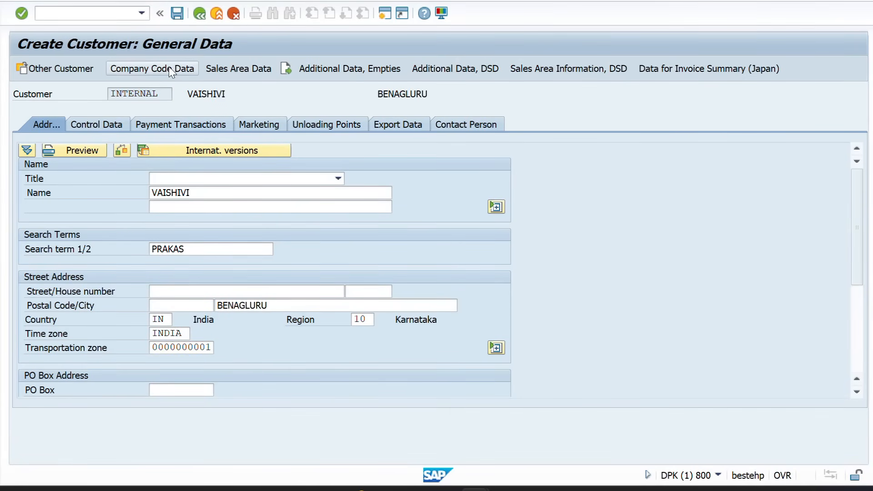
pyautogui.press('Down')
pyautogui.press('Return')
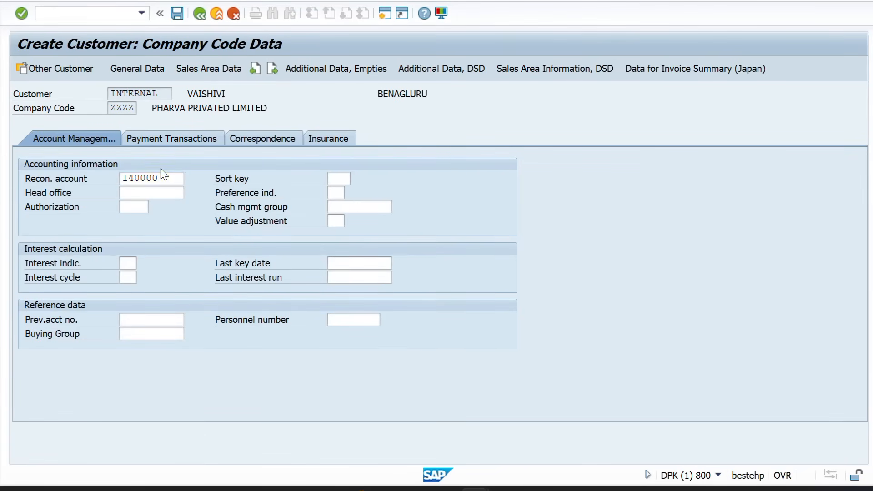
pyautogui.click(207, 70)
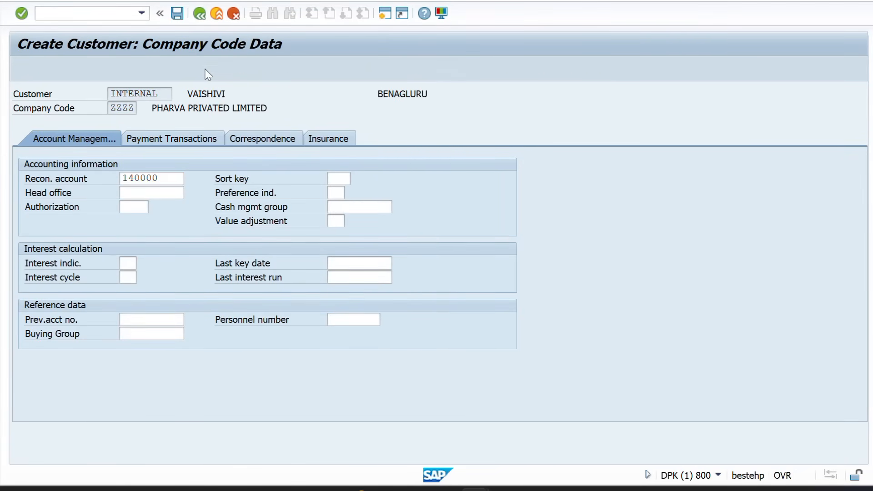
# Set Incoterms CFR BENAGLURU and tax classification 1 for India output tax
pyautogui.click(137, 167)
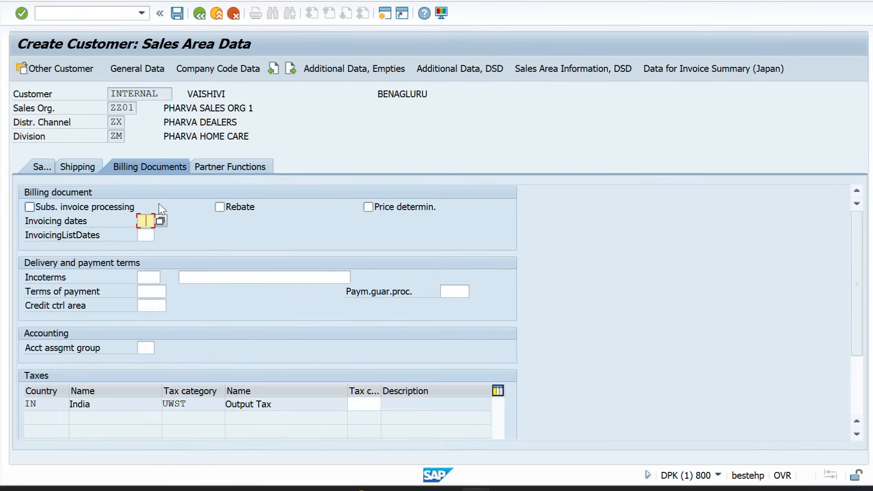
pyautogui.click(145, 276)
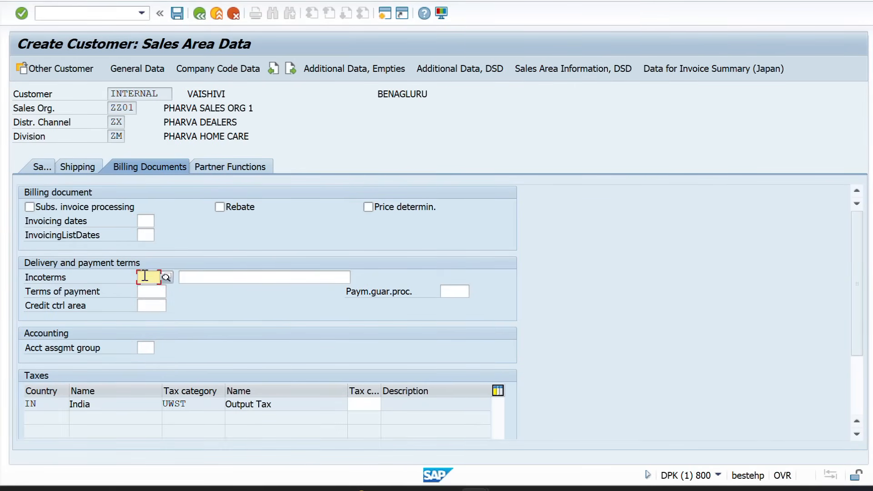
pyautogui.press('Return')
pyautogui.press('Tab')
pyautogui.press('Down')
pyautogui.press('Return')
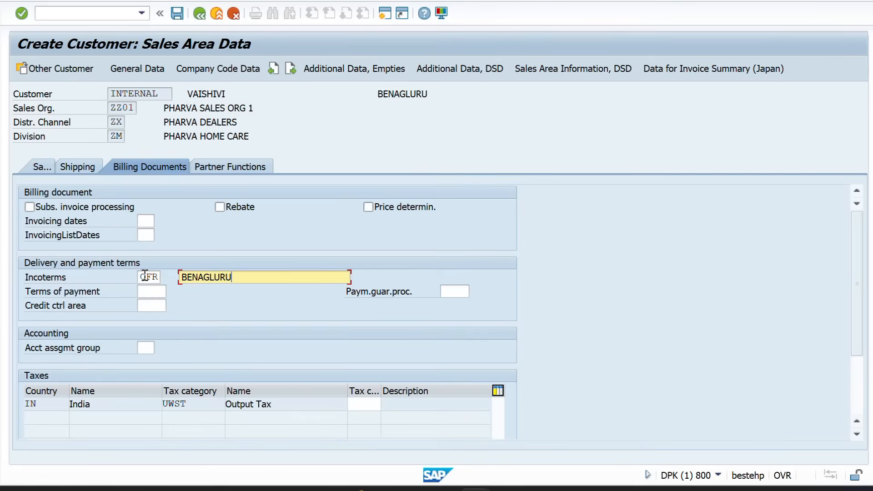
pyautogui.click(366, 404)
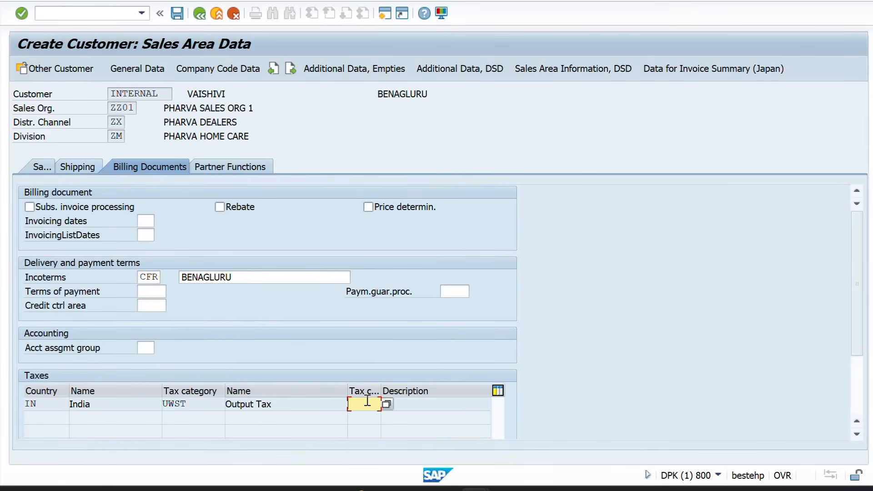
pyautogui.write('1')
pyautogui.press('Return')
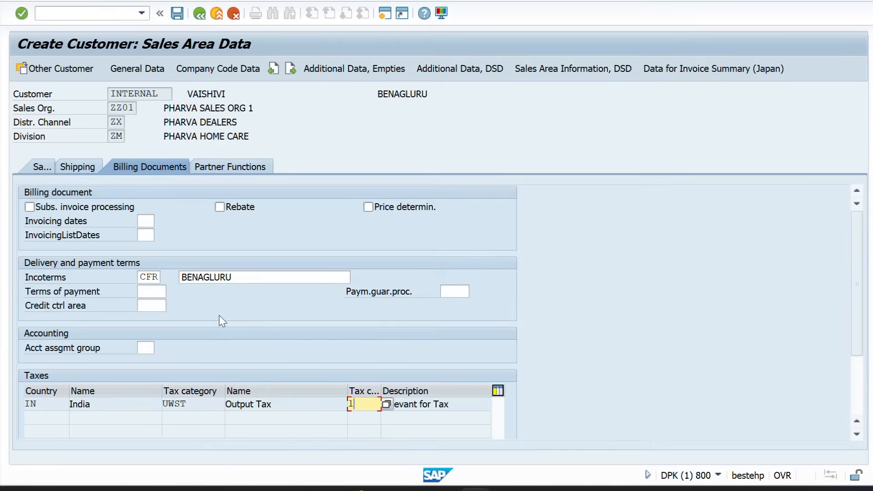
# Set shipping conditions 01 and display the proposed partner functions
pyautogui.click(76, 167)
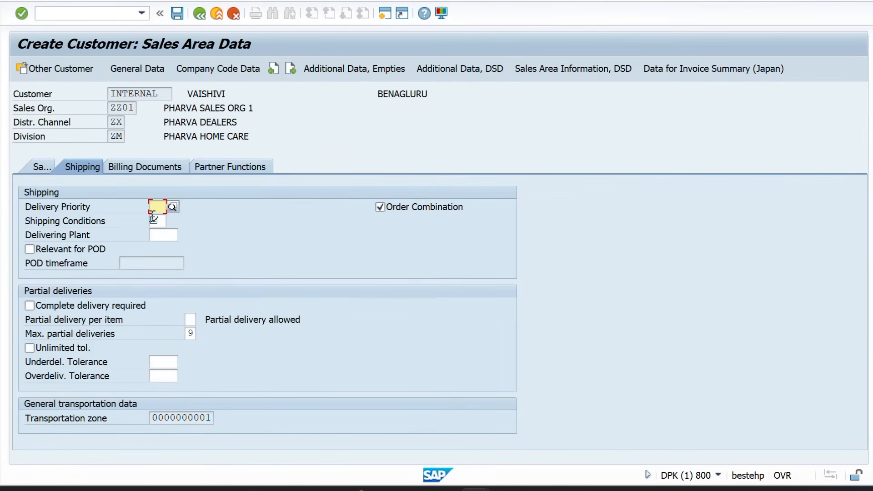
pyautogui.click(155, 220)
pyautogui.write('01')
pyautogui.press('Return')
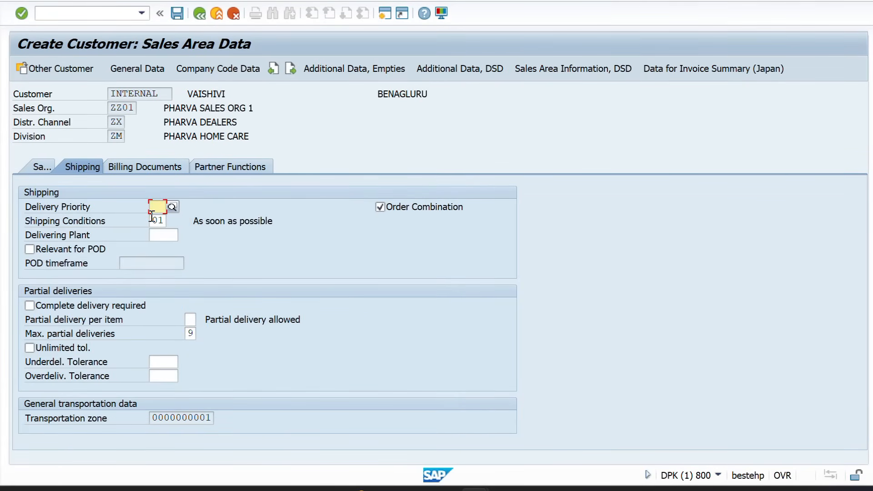
pyautogui.click(234, 166)
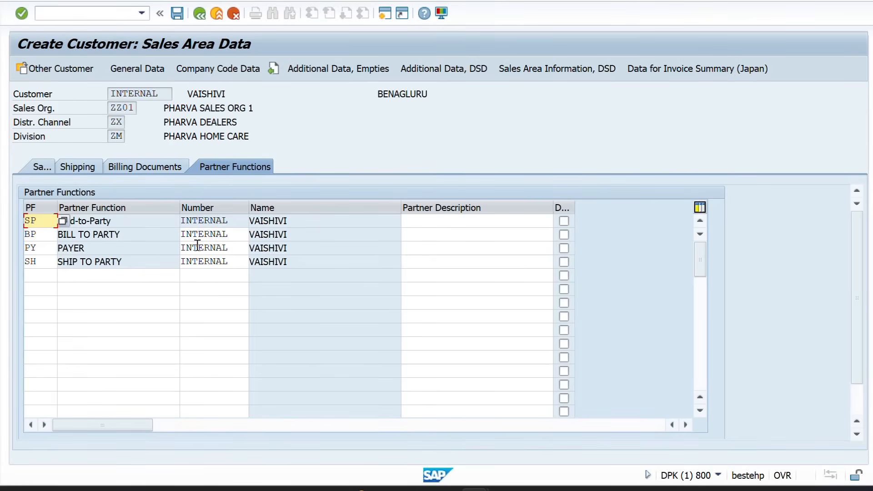
# Review the SP, BP, PY and SH partner rows, all pointing to the new customer
pyautogui.moveTo(304, 221); pyautogui.dragTo(244, 222)
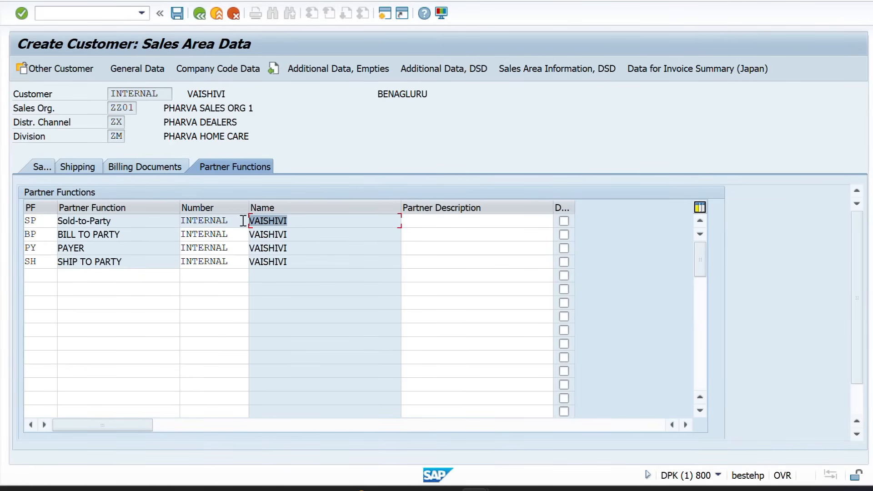
pyautogui.moveTo(127, 234); pyautogui.dragTo(51, 236)
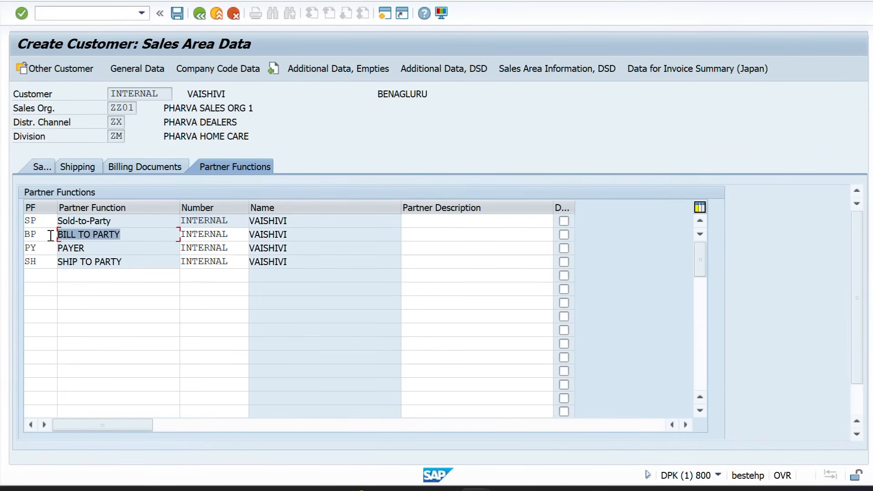
pyautogui.moveTo(120, 221); pyautogui.dragTo(54, 248)
pyautogui.click(119, 219)
pyautogui.moveTo(119, 219); pyautogui.dragTo(48, 226)
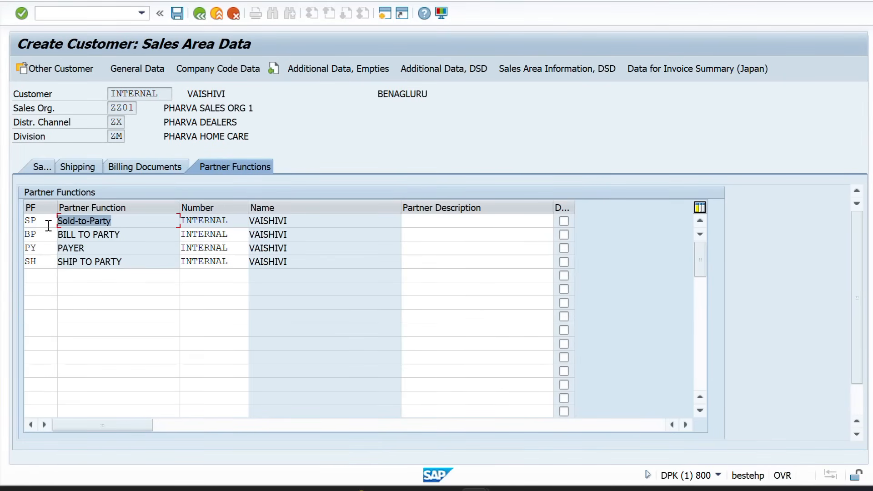
pyautogui.click(126, 263)
pyautogui.moveTo(125, 263); pyautogui.dragTo(51, 264)
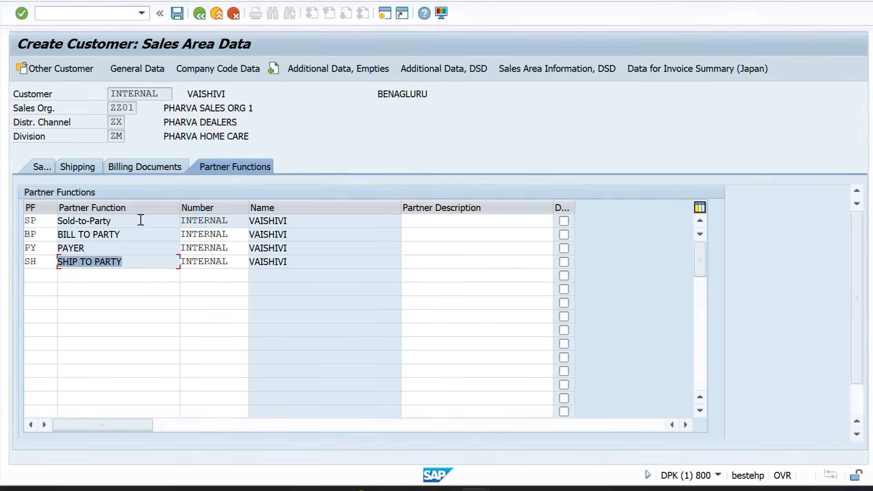
pyautogui.click(124, 219)
pyautogui.moveTo(124, 219); pyautogui.dragTo(54, 226)
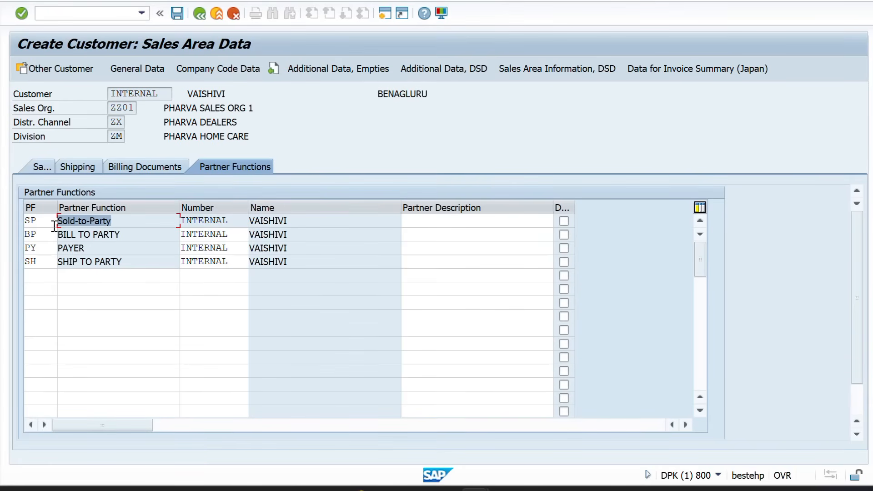
# Save the new customer and switch to the Word notes
pyautogui.click(179, 16)
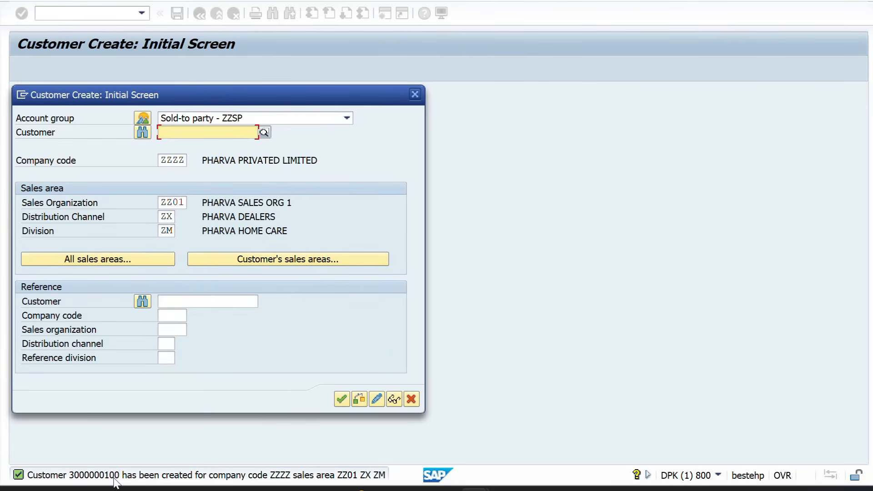
pyautogui.hotkey('alt', 'Tab')
pyautogui.press('Tab')
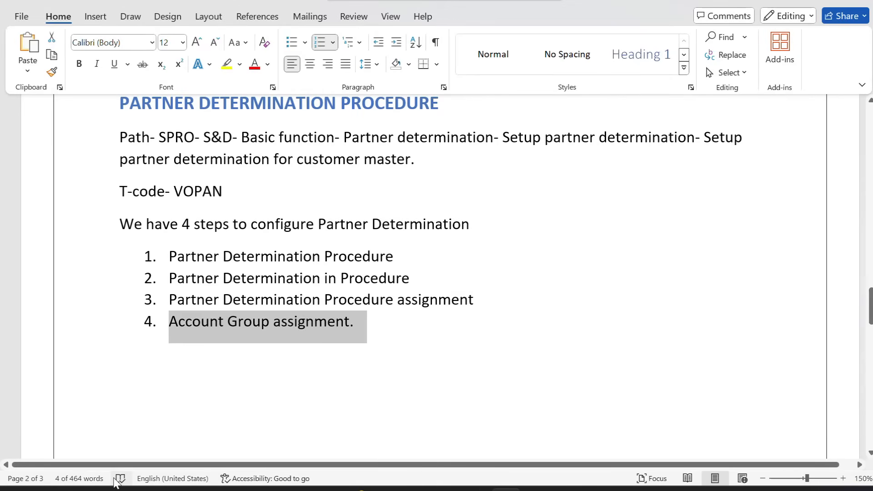
# Review the partner determination steps in Word, then close SAP's Customer Create initial screen
pyautogui.click(437, 282)
pyautogui.scroll(1, 437, 282)
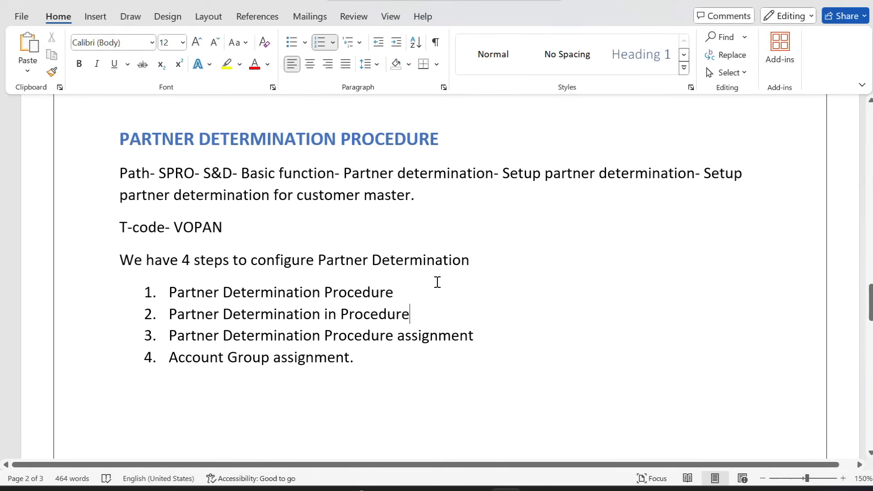
pyautogui.hotkey('alt', 'Tab')
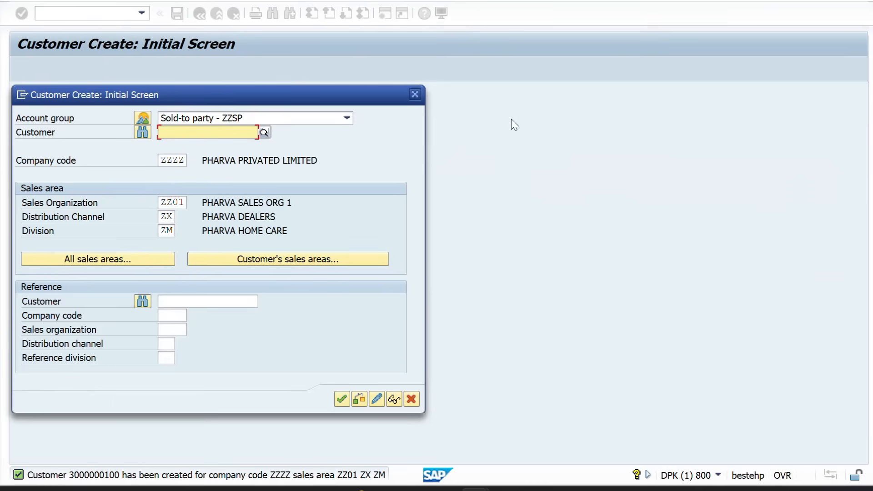
pyautogui.click(419, 99)
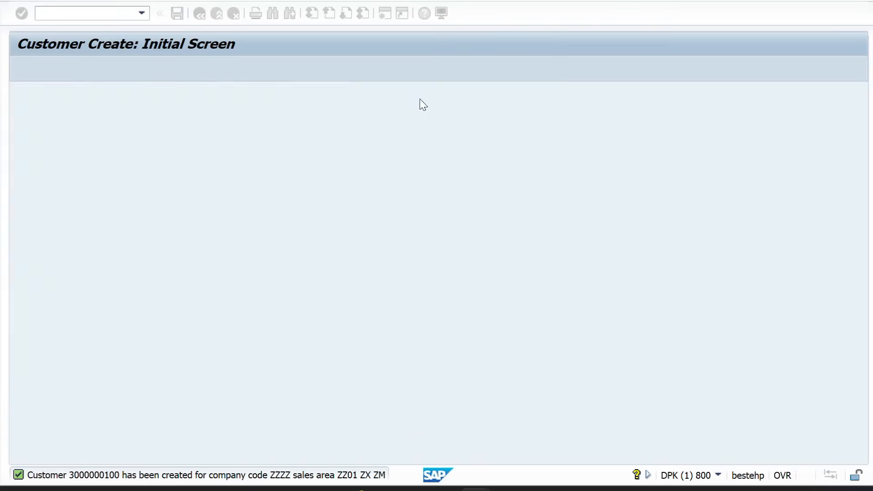
pyautogui.hotkey('alt', 'Tab')
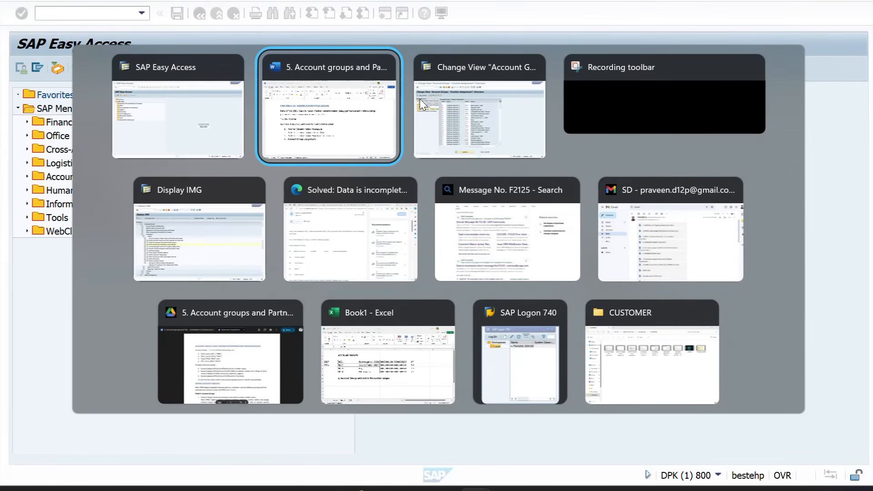
# Open account group ZZSP in Define Account Groups and confirm its procedure is ZZSP 'PDP FOR SP'
pyautogui.hotkey('alt', 'Tab')
pyautogui.hotkey('alt', 'Tab')
pyautogui.hotkey('alt', 'Tab')
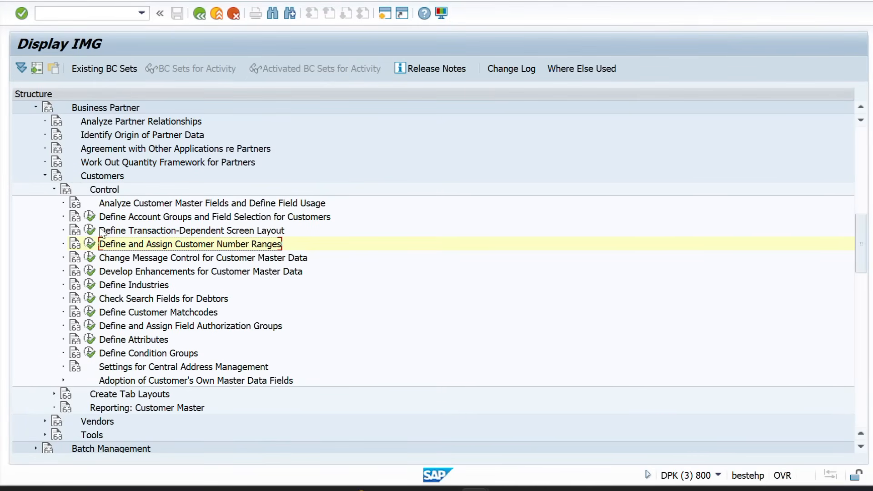
pyautogui.click(90, 216)
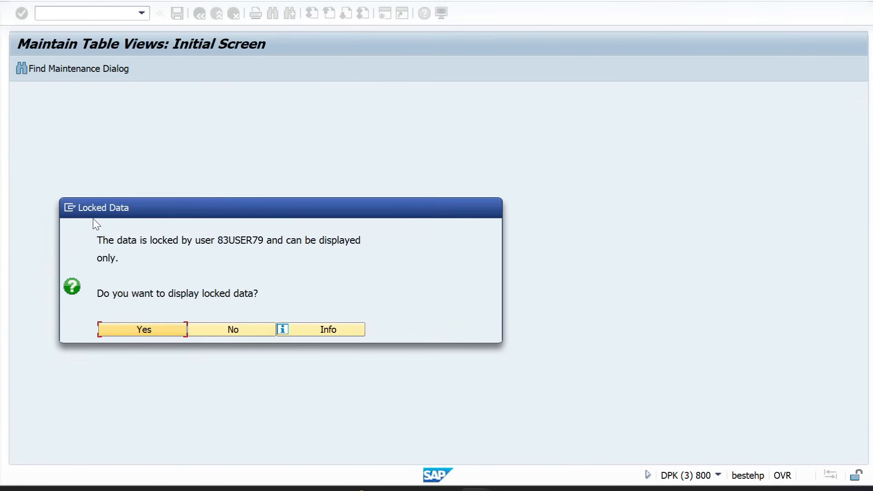
pyautogui.click(156, 330)
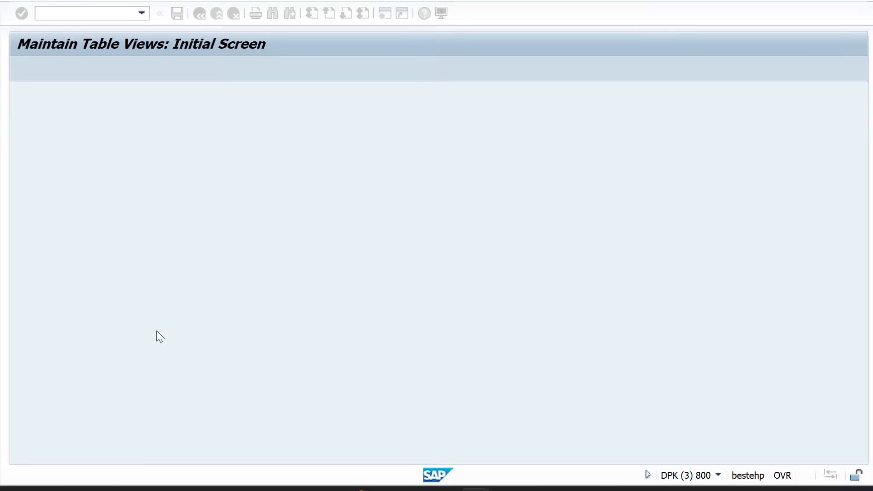
pyautogui.click(102, 450)
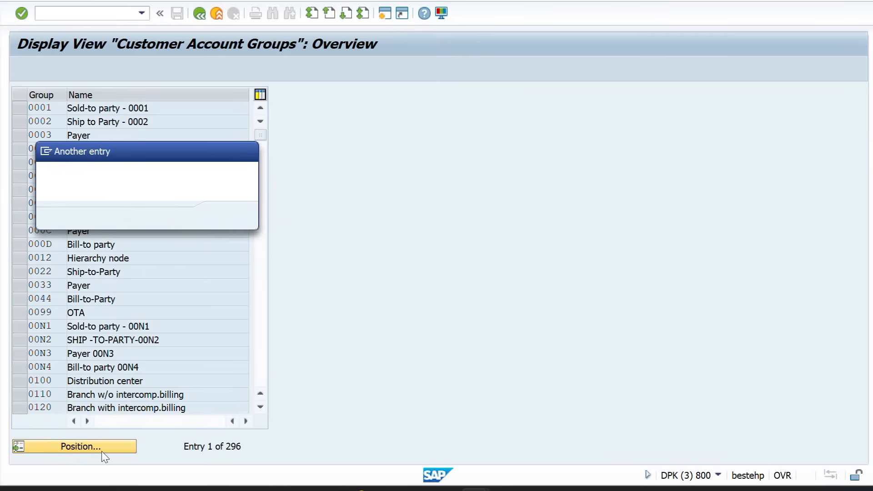
pyautogui.write('ZZSP')
pyautogui.press('Return')
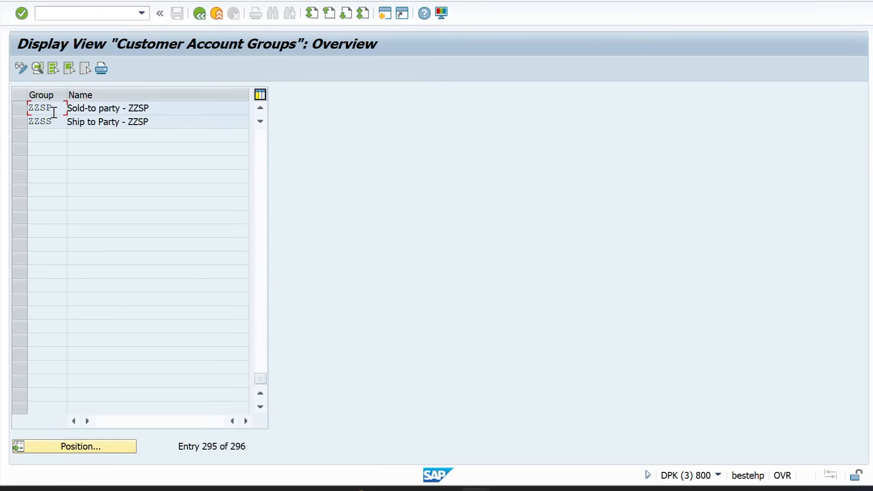
pyautogui.doubleClick(52, 109)
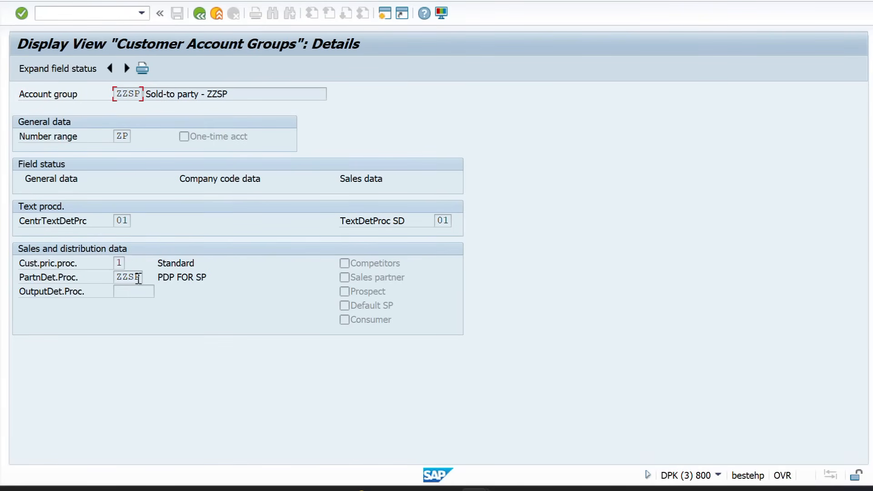
pyautogui.doubleClick(141, 276)
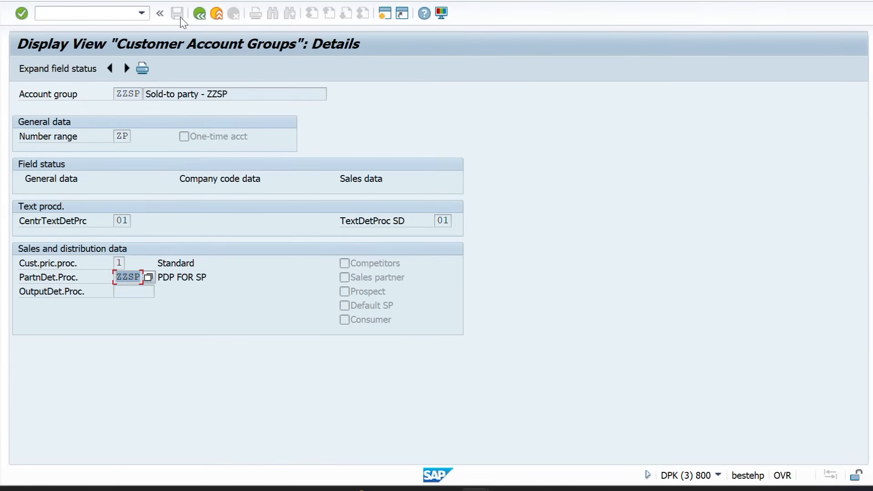
pyautogui.click(200, 14)
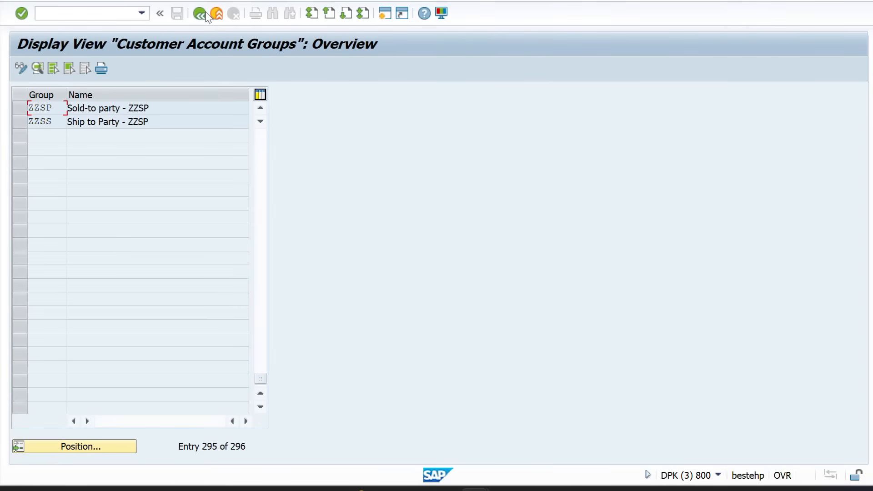
pyautogui.click(205, 13)
# Navigate back to the partner determination setup for the customer master
pyautogui.hotkey('alt', 'Tab')
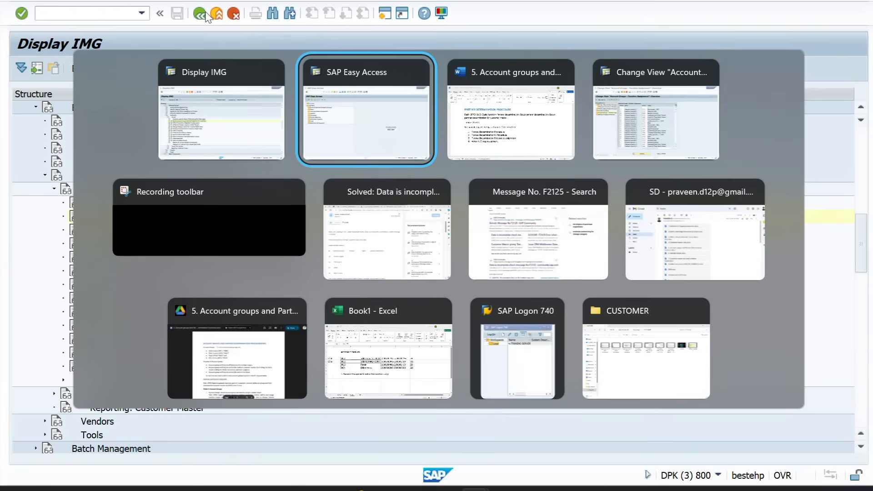
pyautogui.hotkey('alt', 'Tab')
pyautogui.hotkey('alt', 'Tab')
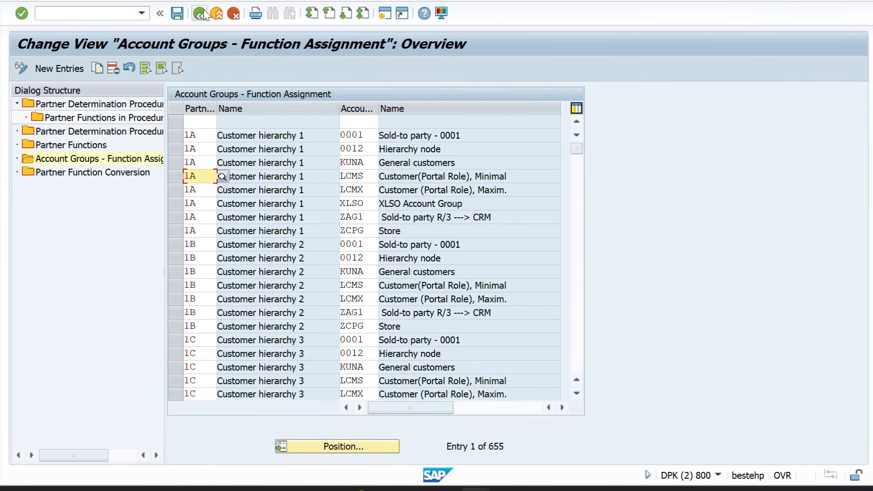
pyautogui.click(200, 13)
pyautogui.click(200, 13)
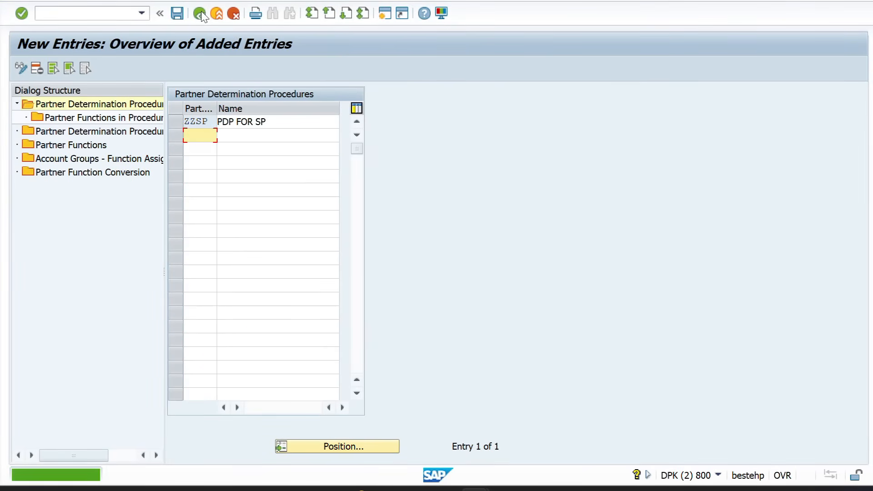
pyautogui.click(200, 14)
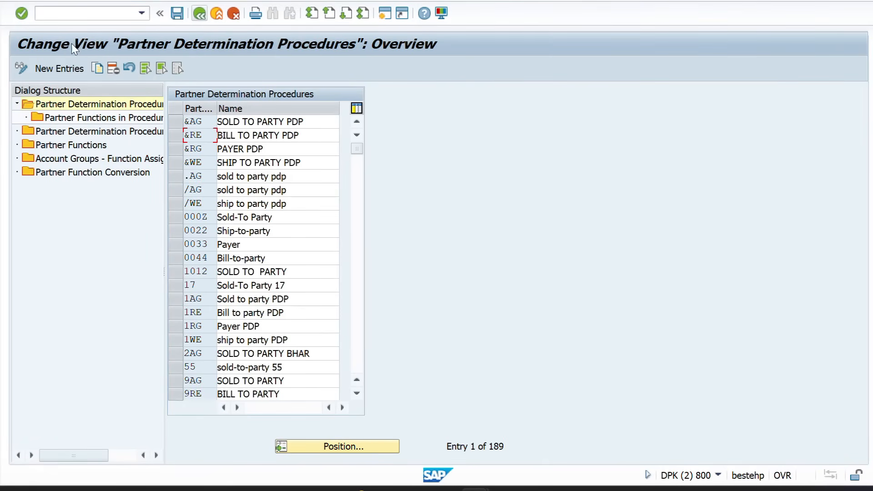
pyautogui.click(201, 18)
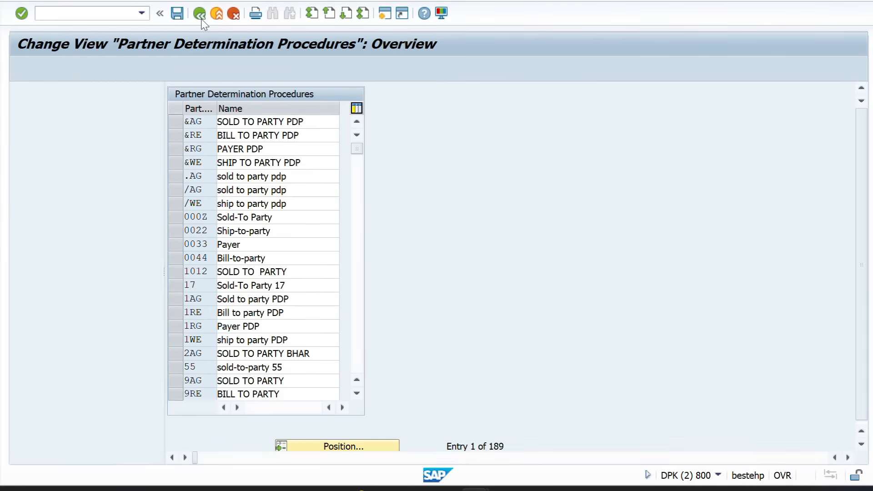
pyautogui.click(201, 18)
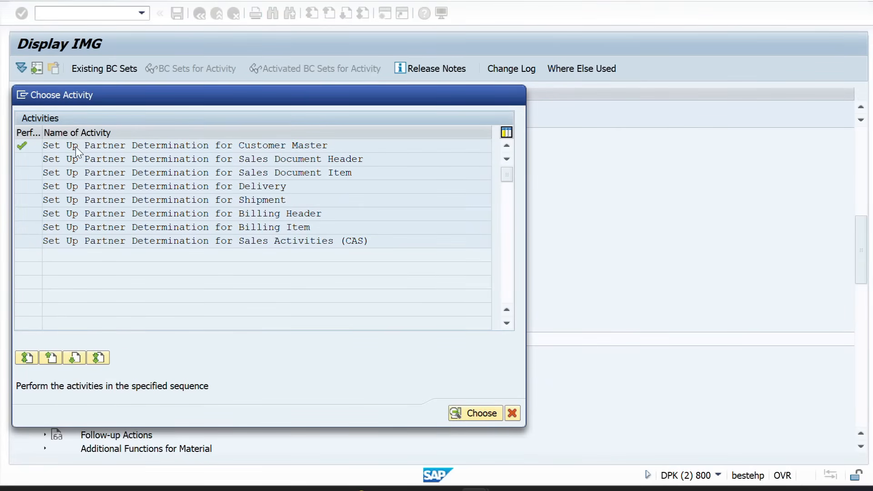
pyautogui.doubleClick(75, 146)
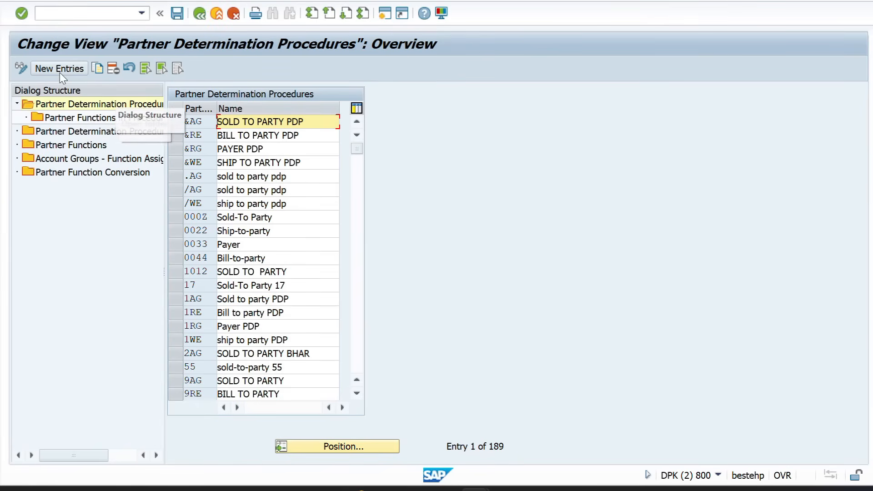
# Create procedure ZZSS named 'ZZSS PDP' and open its partner functions list
pyautogui.click(60, 70)
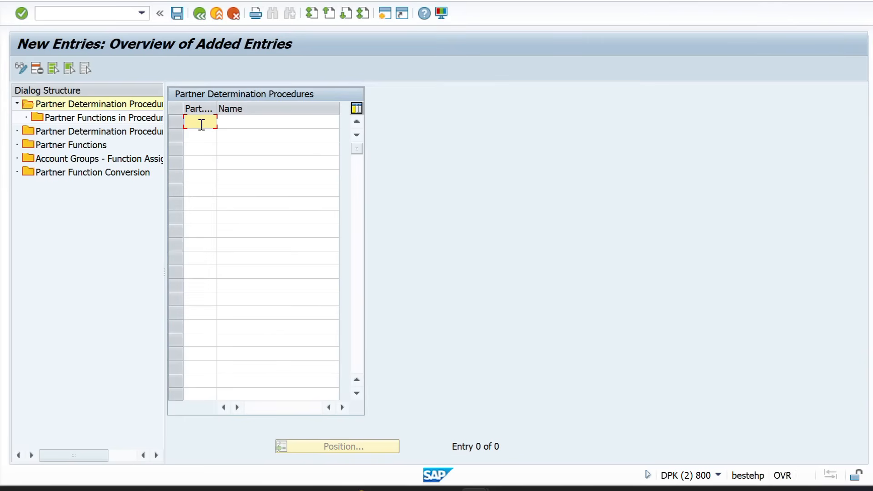
pyautogui.write('ZZSS')
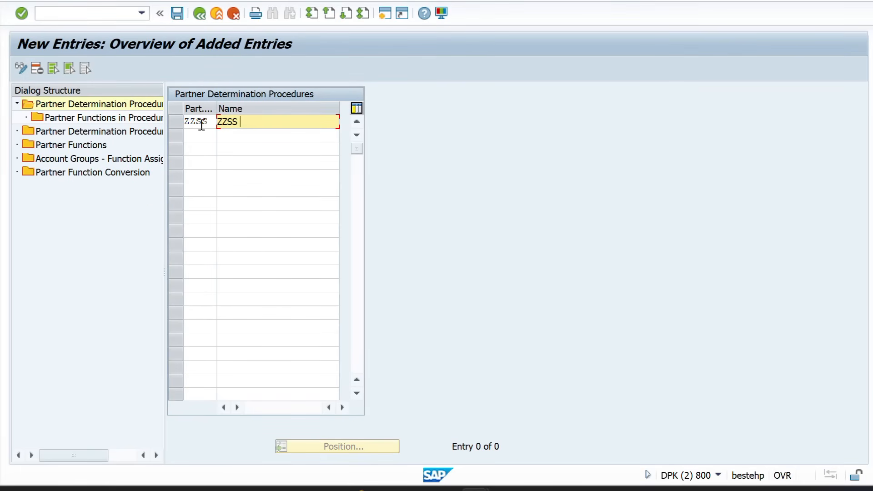
pyautogui.write('ZZSS PDP')
pyautogui.press('Return')
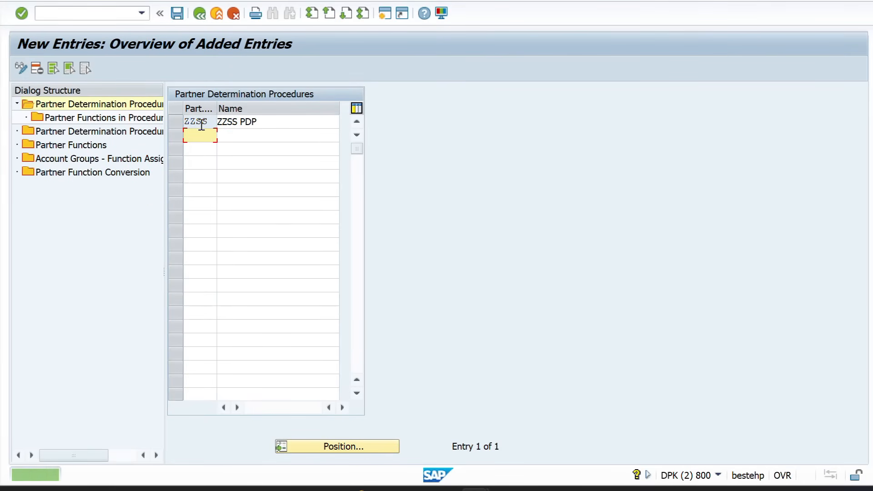
pyautogui.click(173, 124)
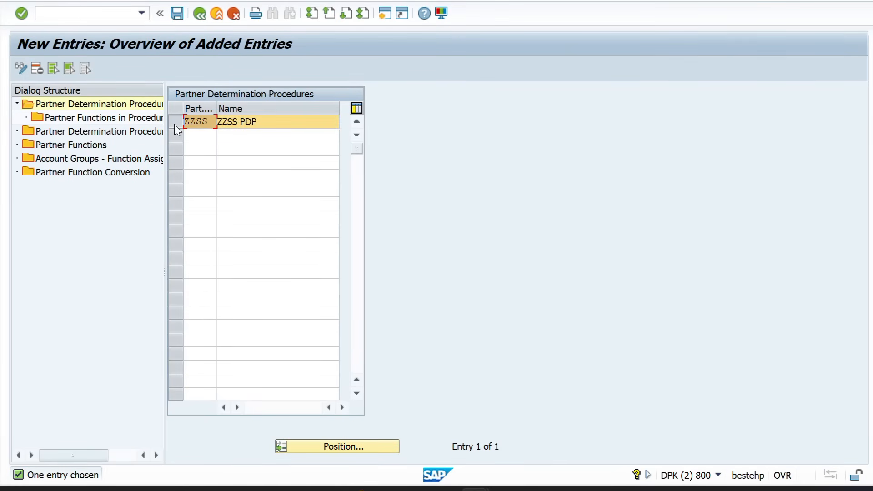
pyautogui.doubleClick(118, 119)
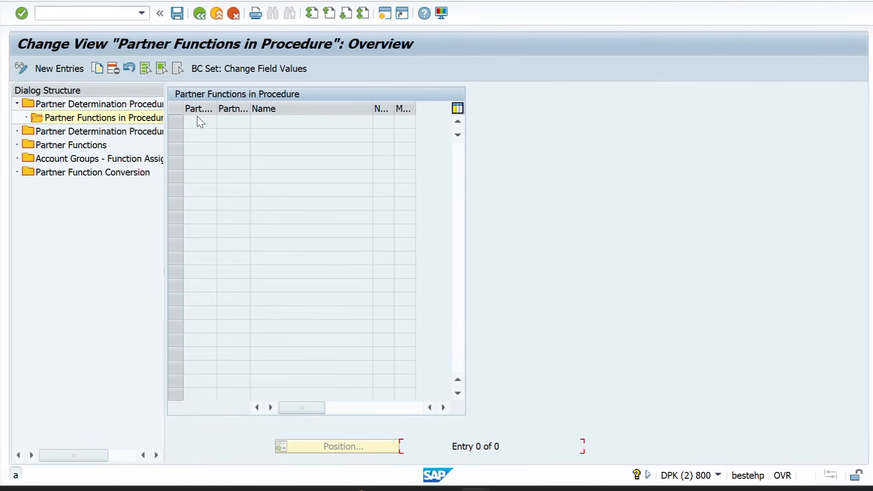
# Add SH SHIP TO PARTY to procedure ZZSS, flagged not modifiable and mandatory
pyautogui.click(61, 67)
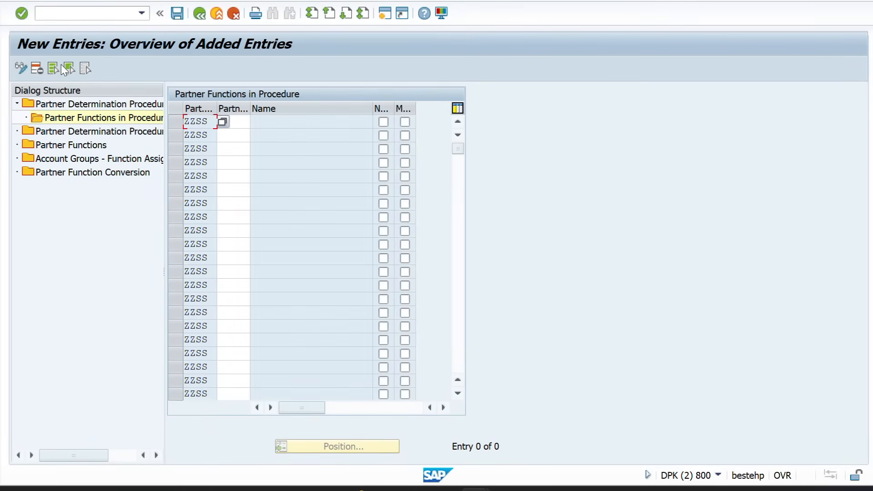
pyautogui.click(243, 121)
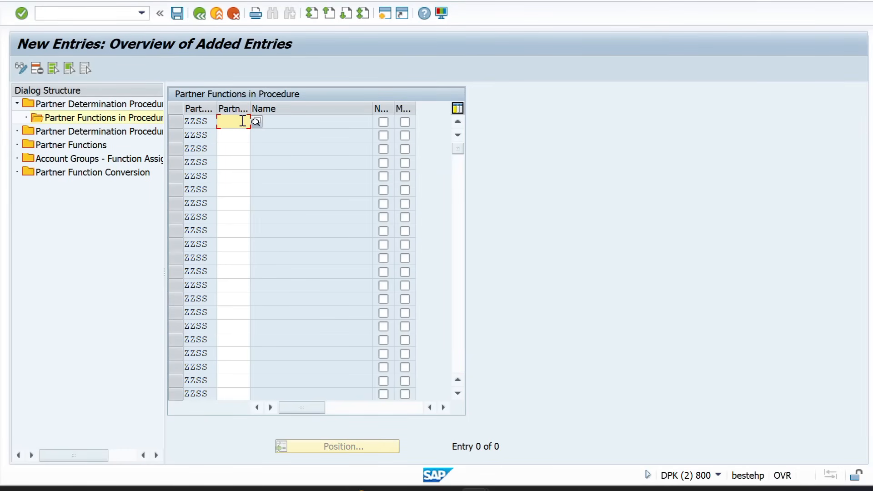
pyautogui.write('SH')
pyautogui.press('Return')
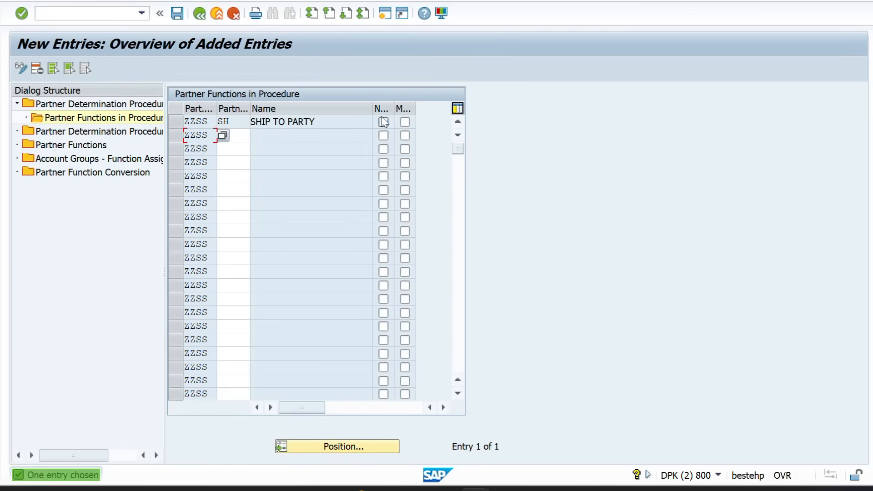
pyautogui.click(383, 122)
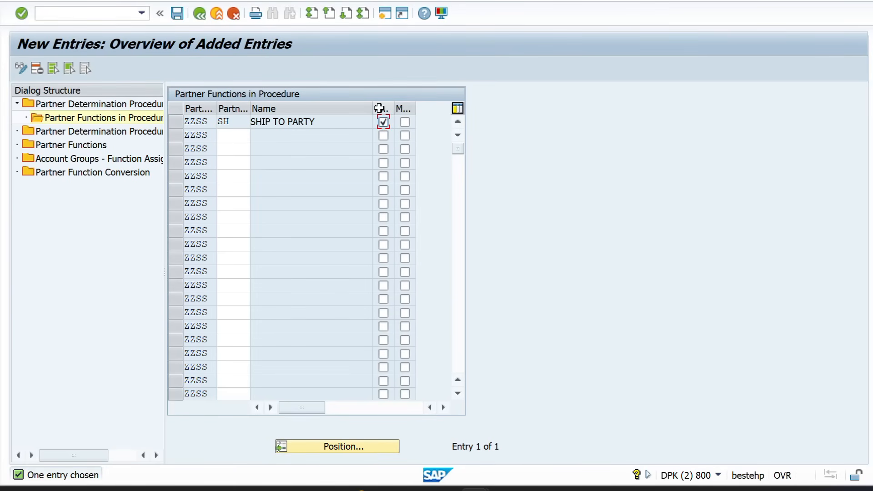
pyautogui.click(404, 121)
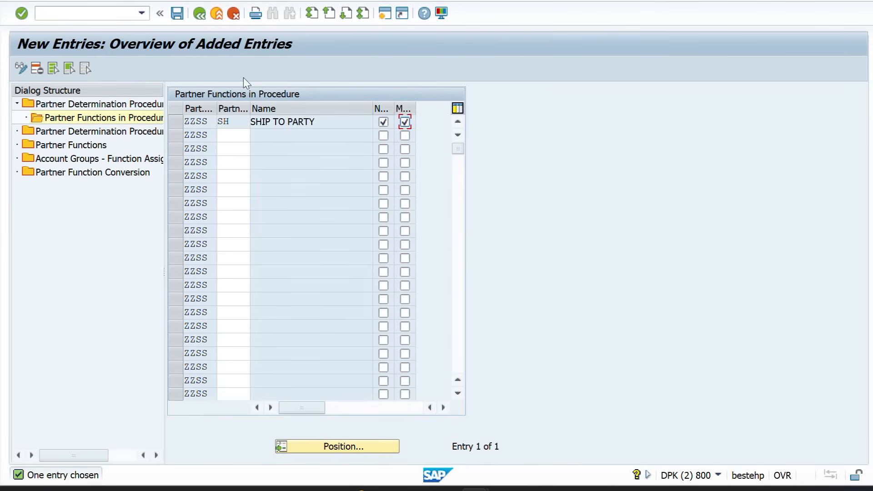
# Save the entry under the customizing request and switch to the other SAP session
pyautogui.click(178, 14)
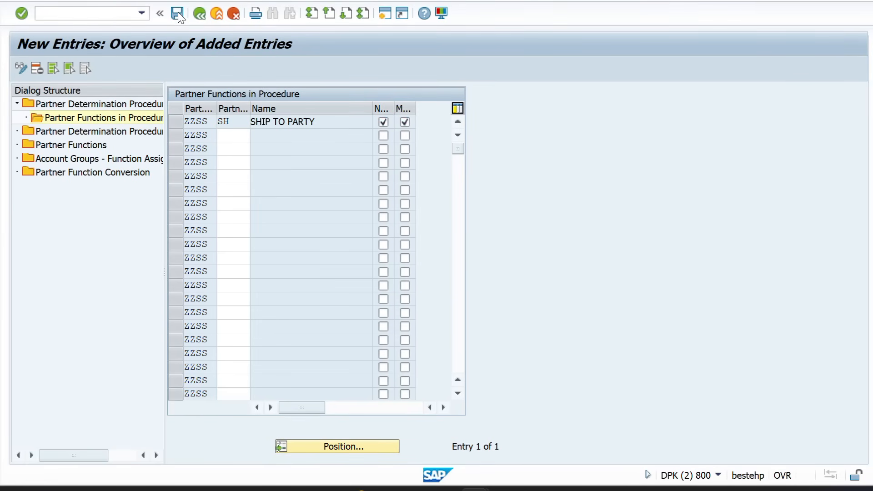
pyautogui.hotkey('alt', 'Tab')
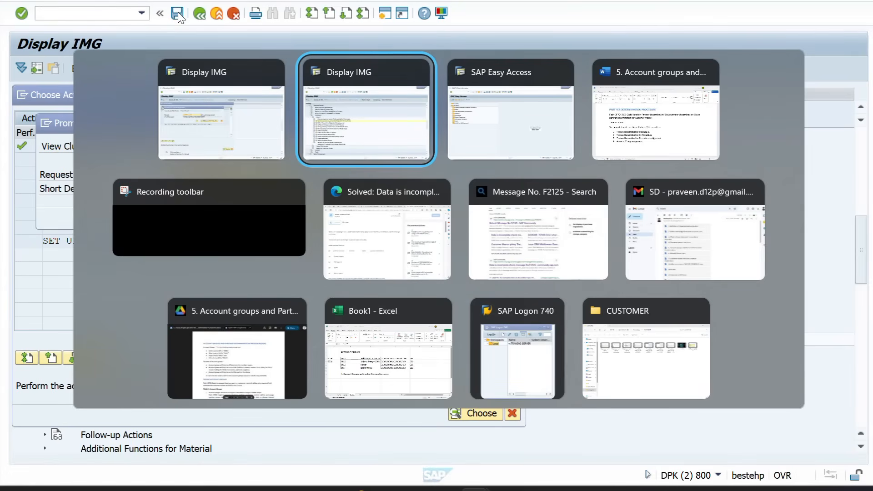
pyautogui.hotkey('alt', 'shift', 'Tab')
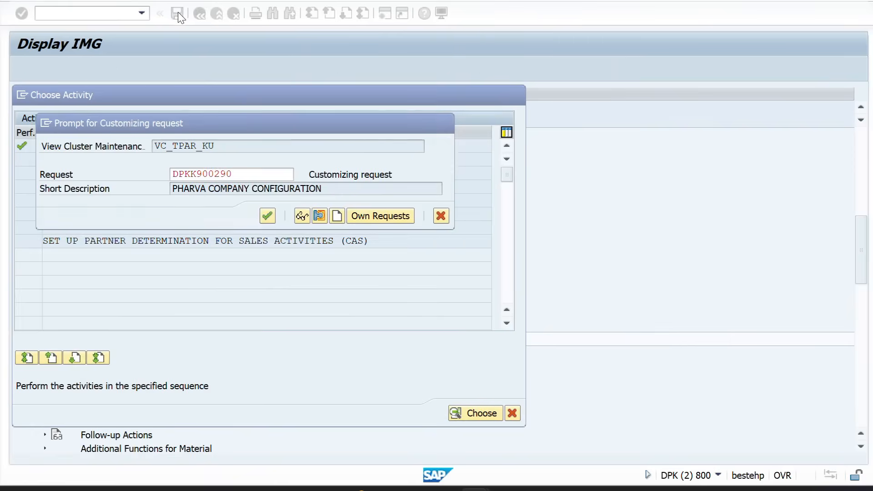
pyautogui.press('Return')
pyautogui.hotkey('alt', 'Tab')
pyautogui.hotkey('alt', 'Tab')
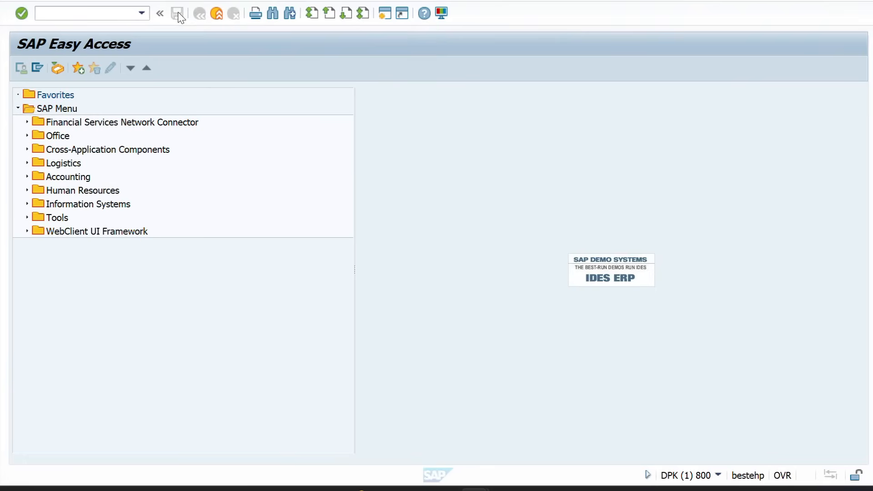
# Open the test customer in XD02 and check its sold-to, bill-to, payer and ship-to numbers
pyautogui.write('X')
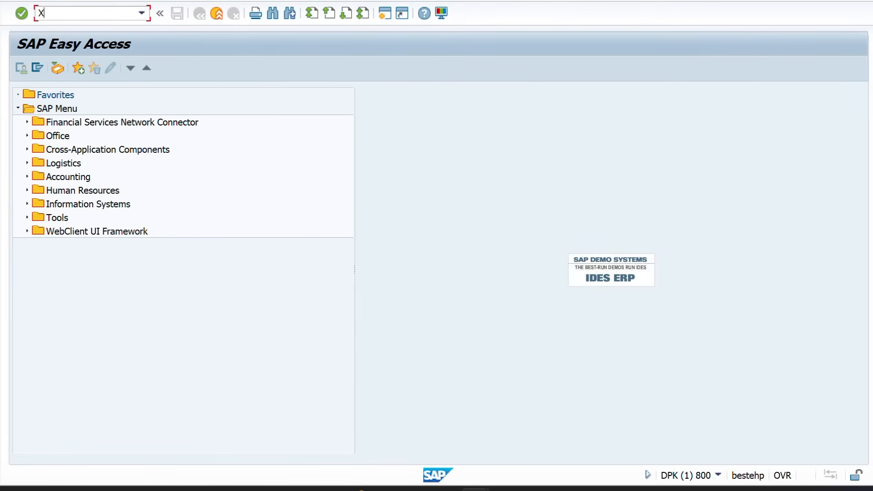
pyautogui.write('D02')
pyautogui.press('Return')
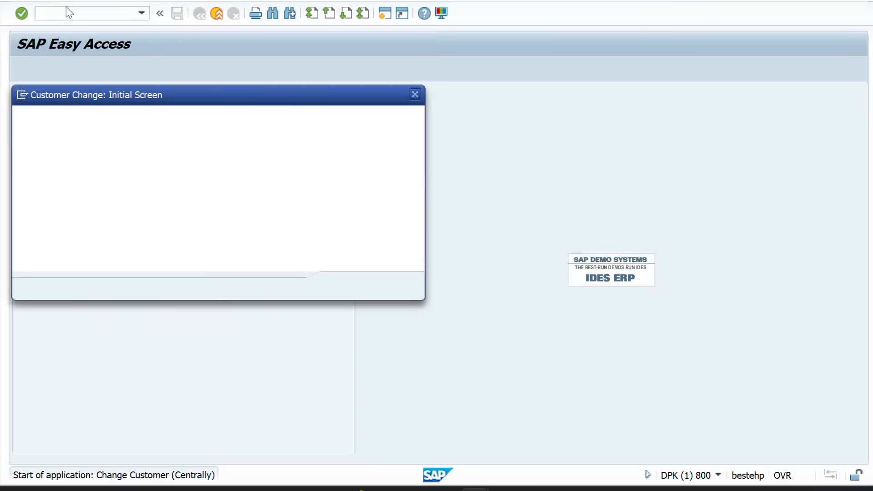
pyautogui.press('Return')
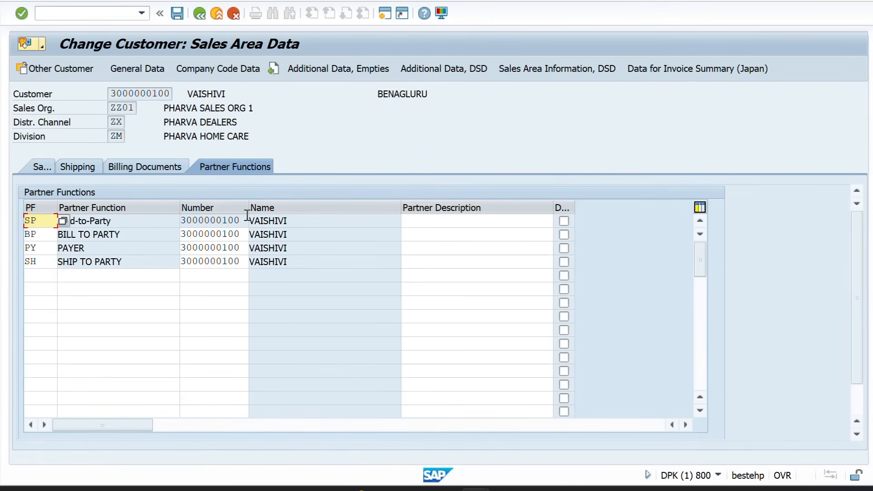
pyautogui.moveTo(244, 220); pyautogui.dragTo(171, 220)
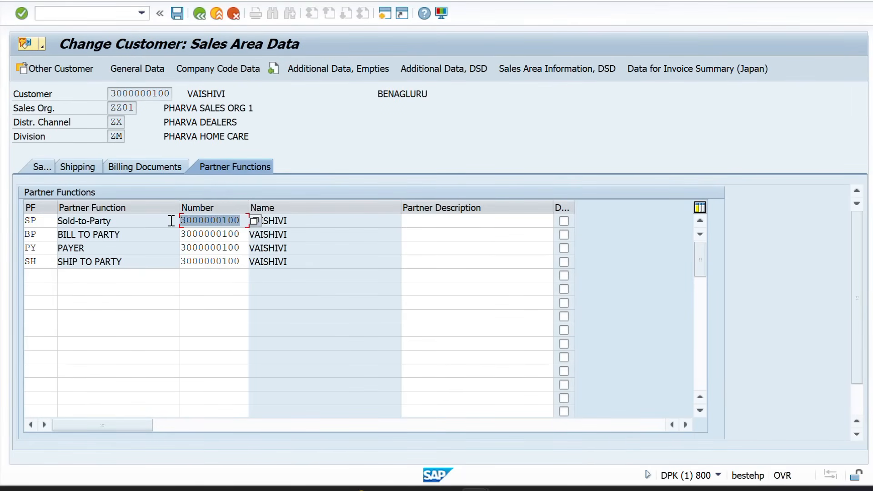
pyautogui.click(99, 225)
pyautogui.click(245, 220)
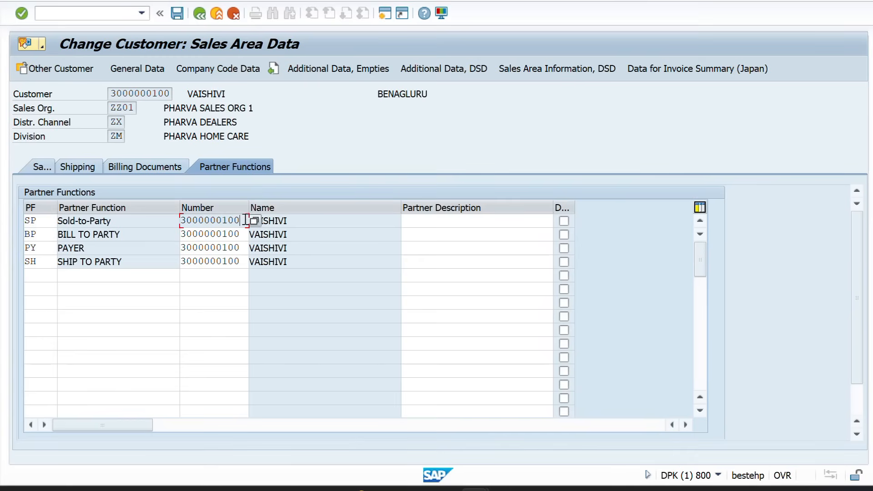
pyautogui.moveTo(245, 220); pyautogui.dragTo(175, 220)
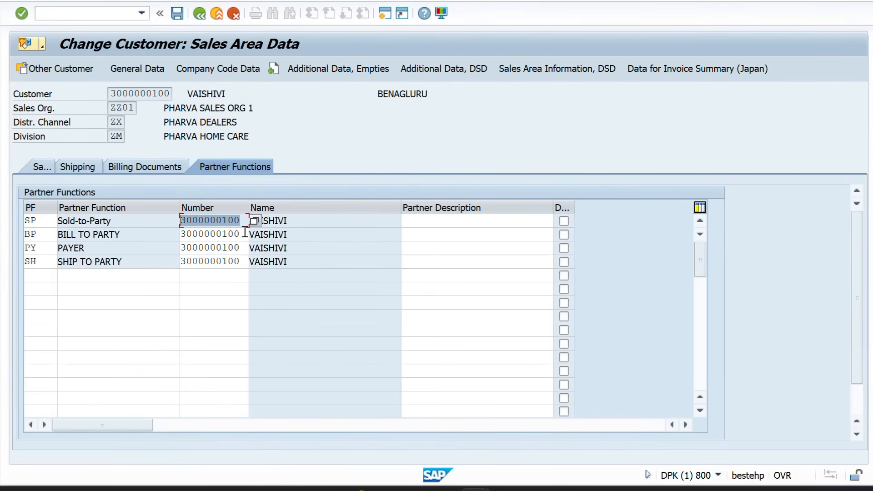
pyautogui.moveTo(245, 233); pyautogui.dragTo(170, 234)
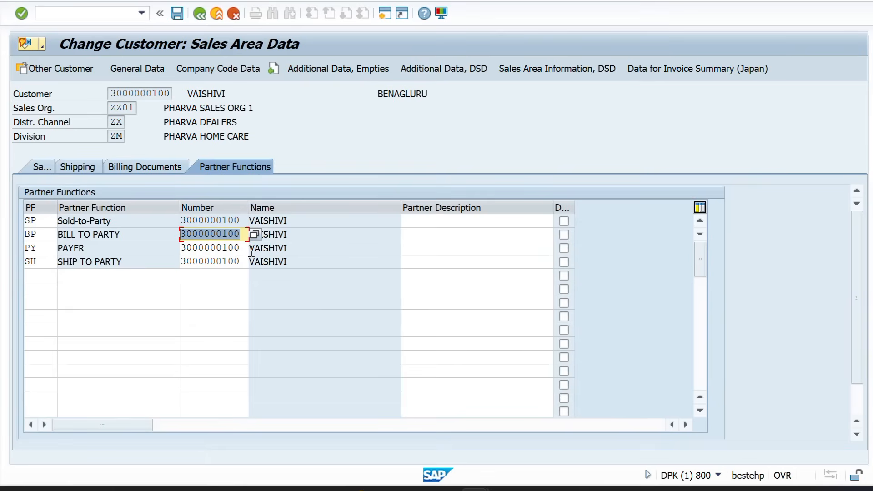
pyautogui.moveTo(247, 252); pyautogui.dragTo(171, 262)
pyautogui.moveTo(237, 263); pyautogui.dragTo(173, 274)
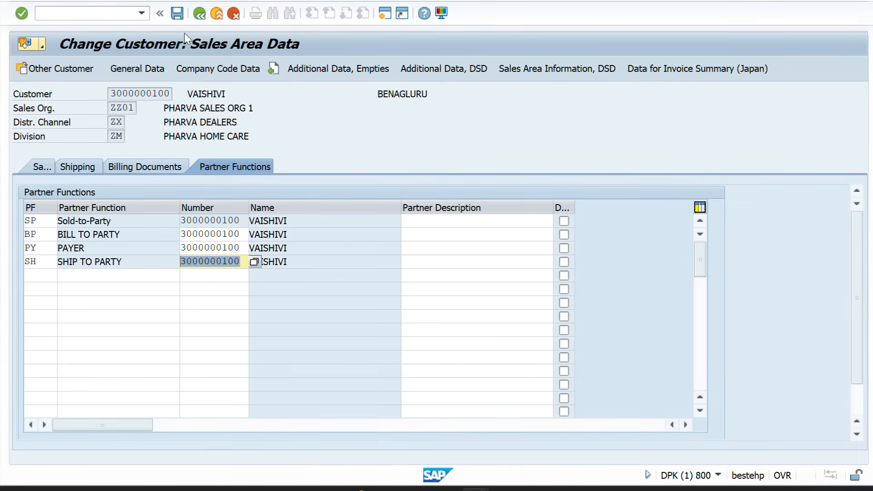
pyautogui.hotkey('alt', 'Tab')
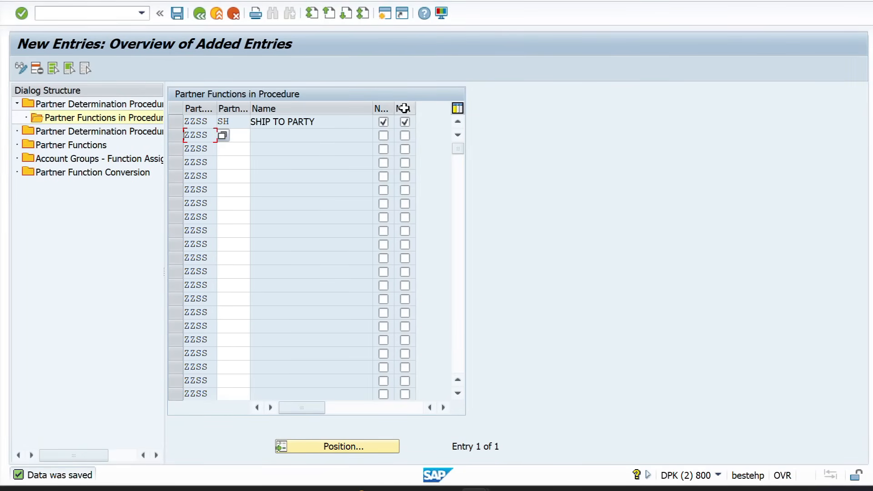
# Flag SHIP TO PARTY as mandatory, then jump to account group ZZSS in the procedure assignments
pyautogui.click(405, 121)
pyautogui.doubleClick(94, 132)
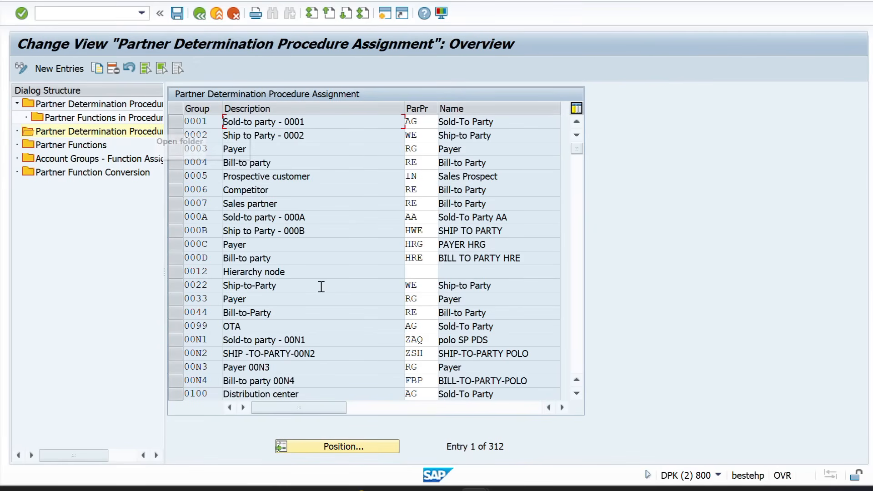
pyautogui.click(315, 447)
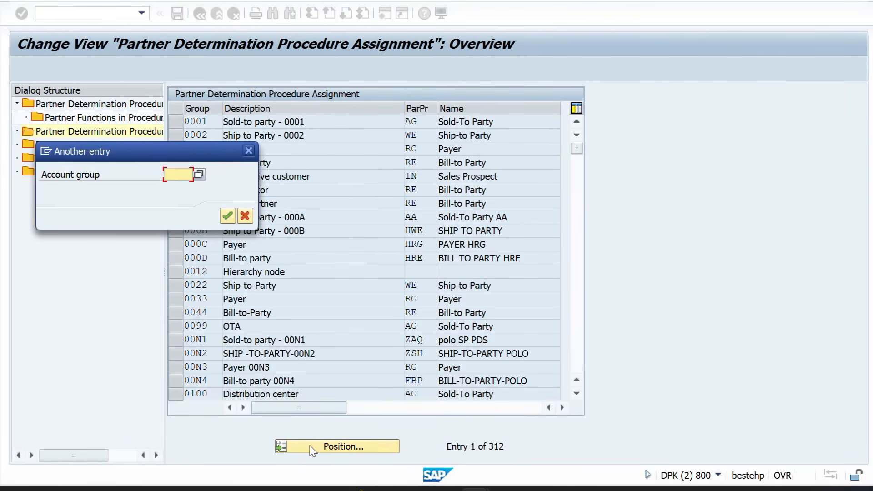
pyautogui.write('ZZS')
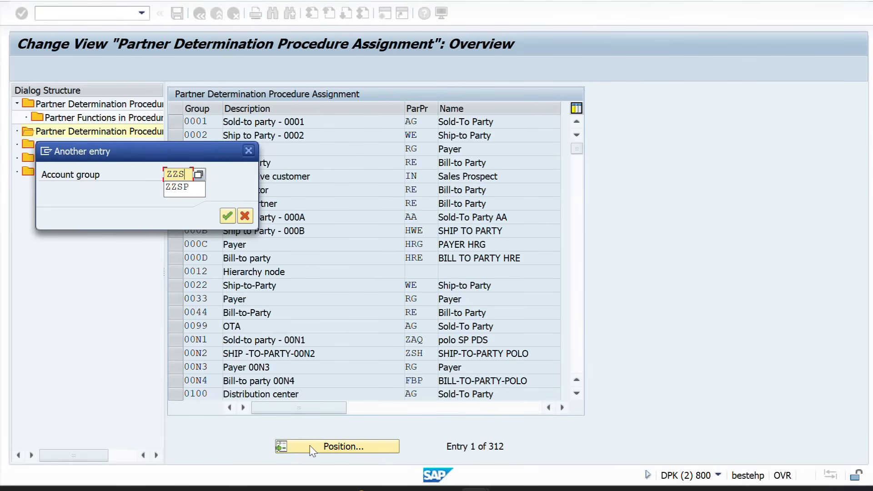
pyautogui.write('S')
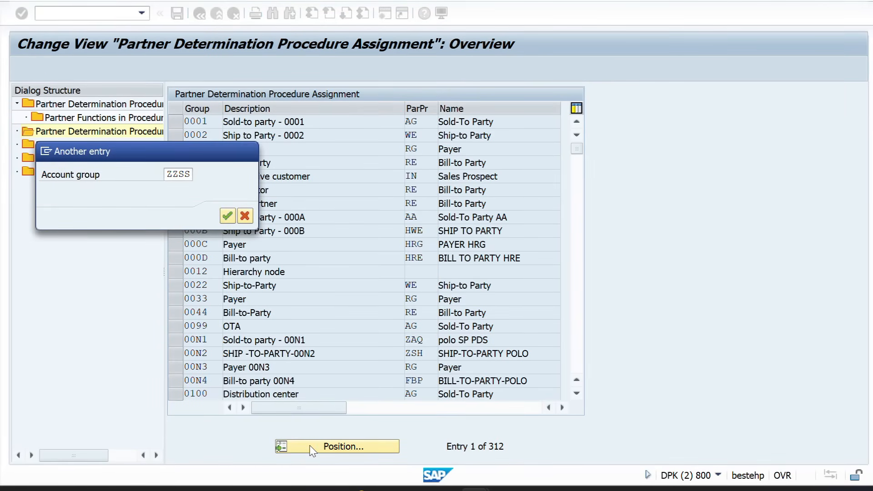
pyautogui.press('Return')
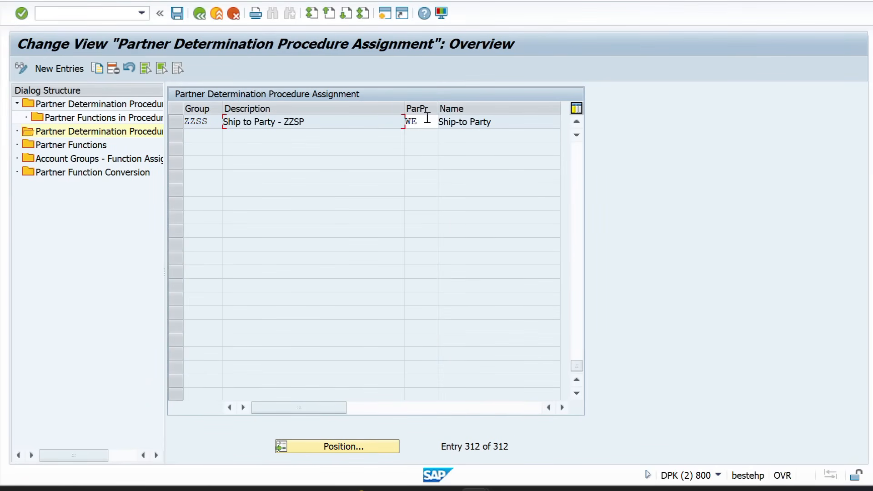
# Change account group ZZSS's procedure from WE to ZZSS and save
pyautogui.click(427, 121)
pyautogui.press('BackSpace')
pyautogui.press('BackSpace')
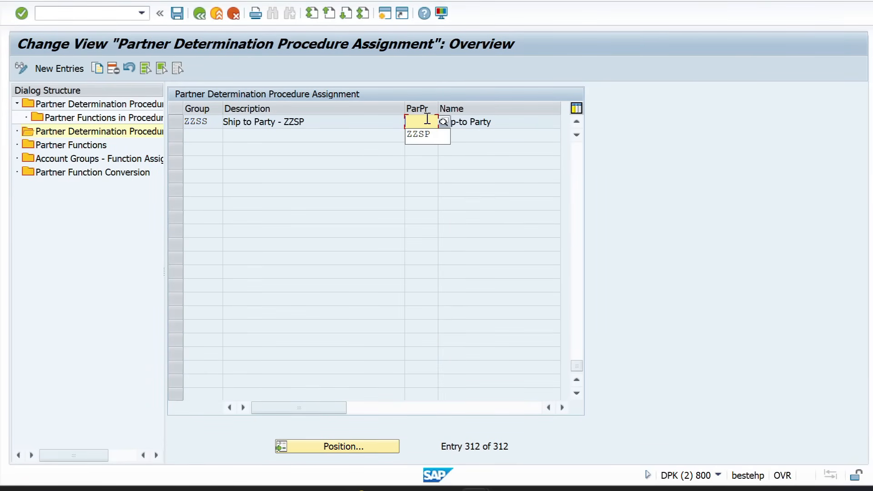
pyautogui.write('ZZSS')
pyautogui.press('Return')
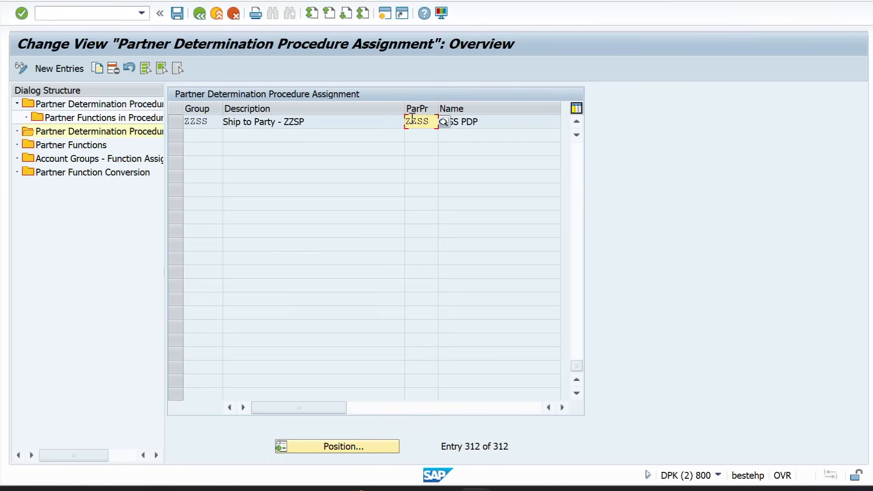
pyautogui.click(177, 14)
# Open Account Groups - Function Assignment and start a new entry
pyautogui.click(176, 120)
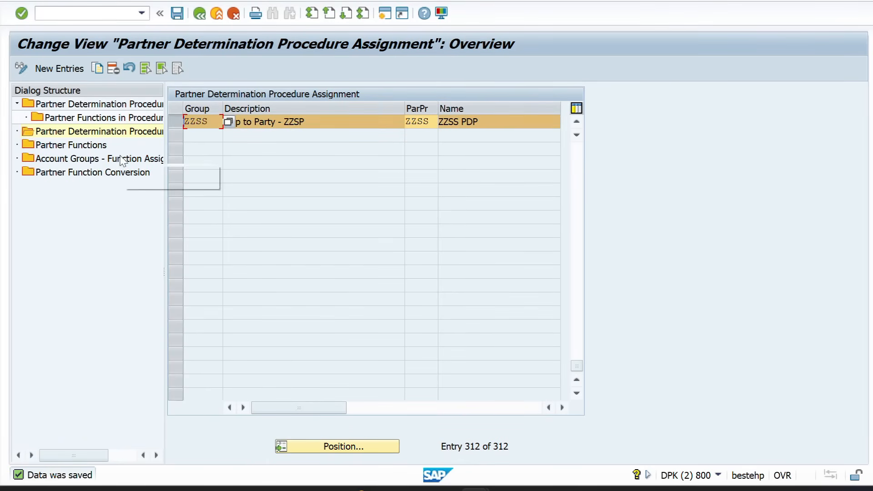
pyautogui.doubleClick(105, 162)
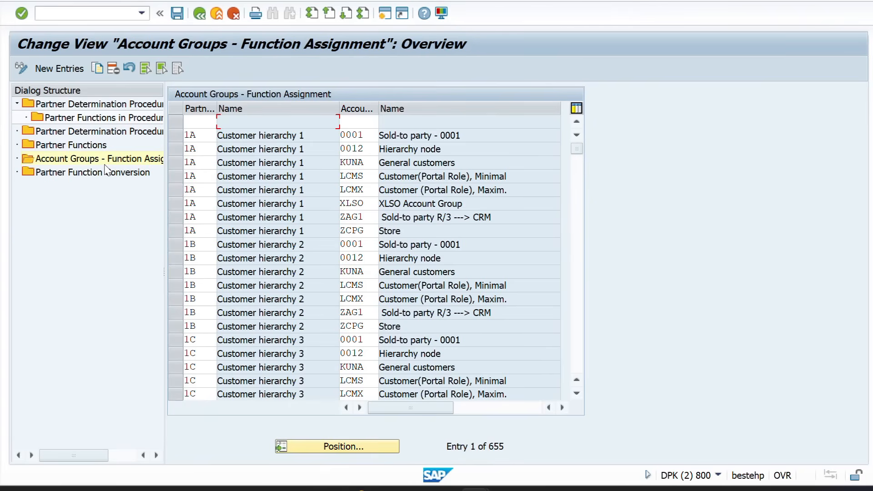
pyautogui.click(58, 68)
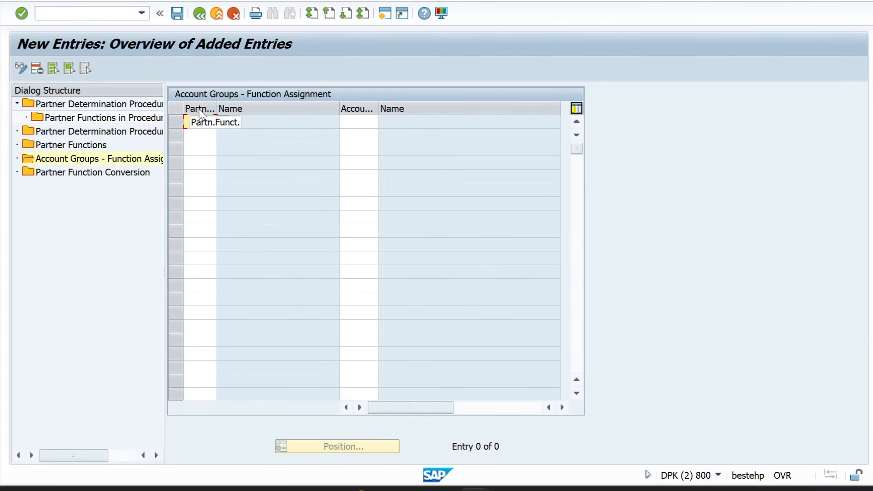
# Assign partner function SH to account group ZZSS past the namespace warning, save, and go back
pyautogui.click(200, 122)
pyautogui.write('S')
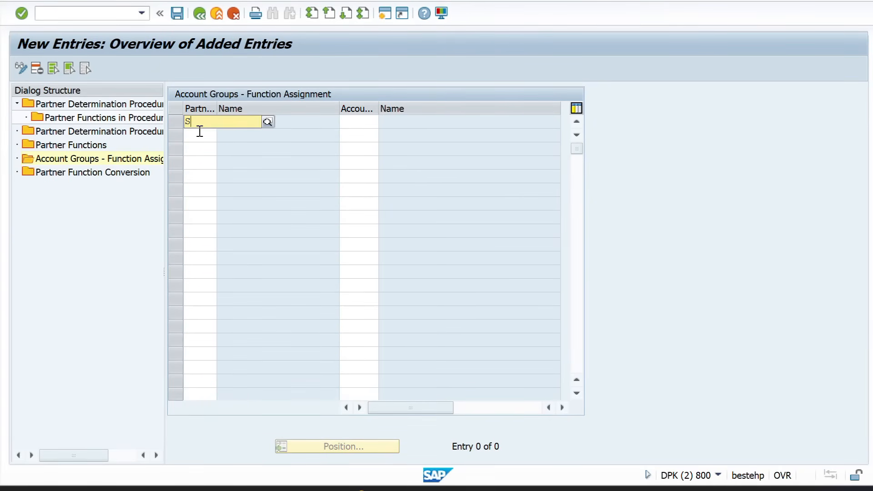
pyautogui.write('H')
pyautogui.press('Tab')
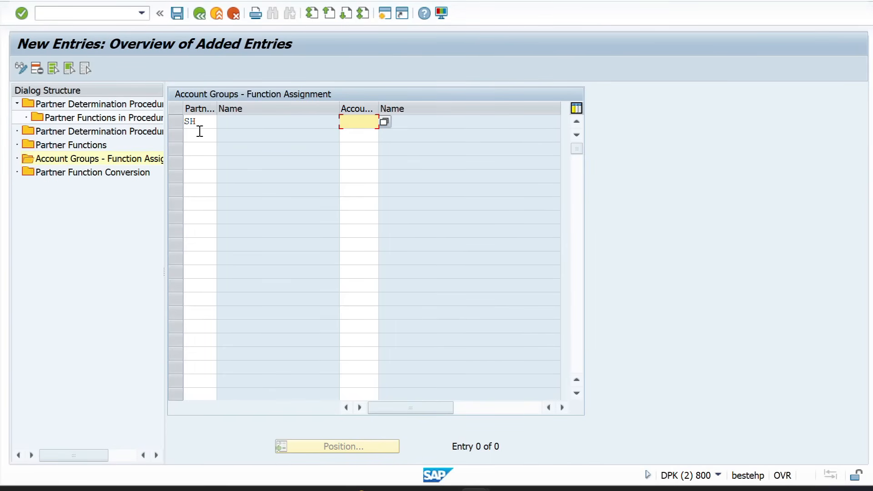
pyautogui.write('ZZSS')
pyautogui.press('Return')
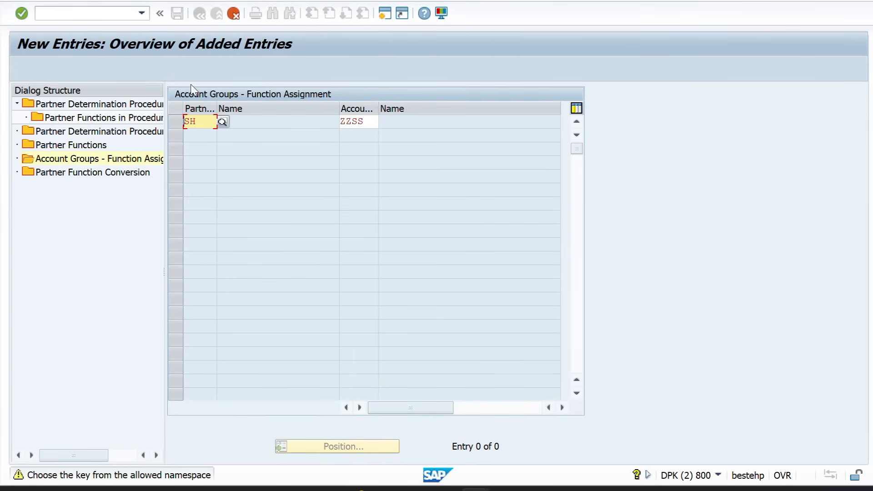
pyautogui.press('Return')
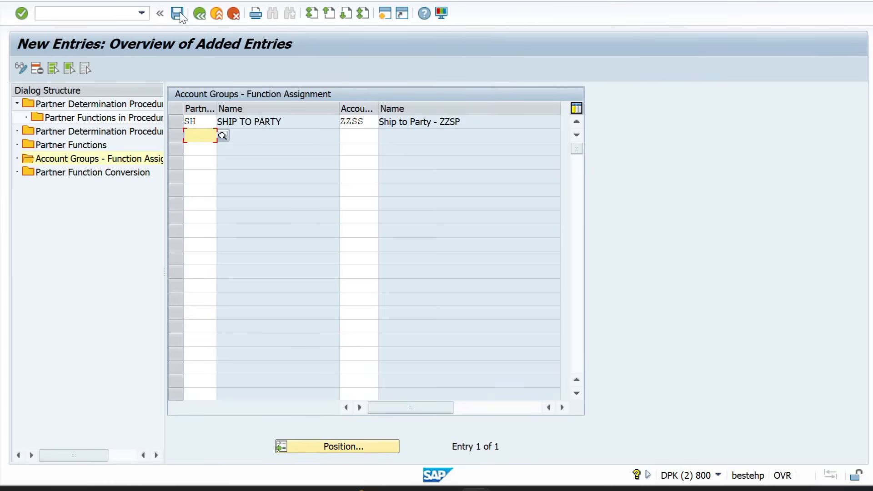
pyautogui.click(181, 15)
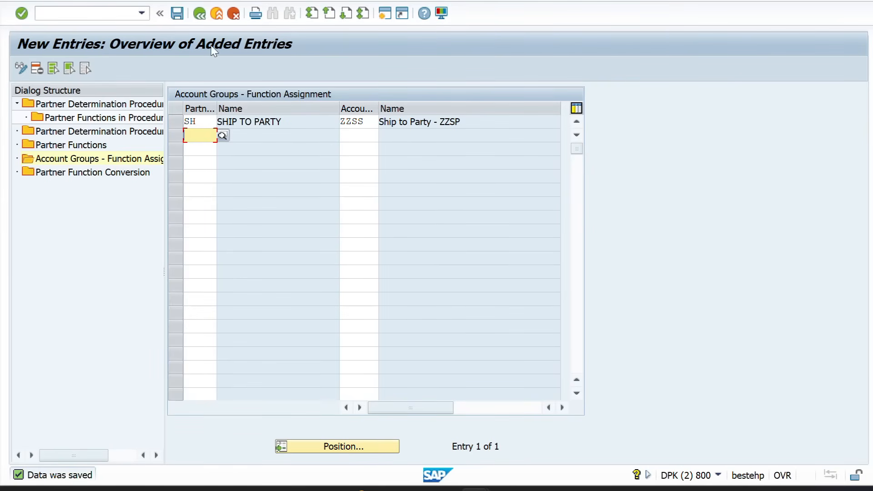
pyautogui.click(200, 17)
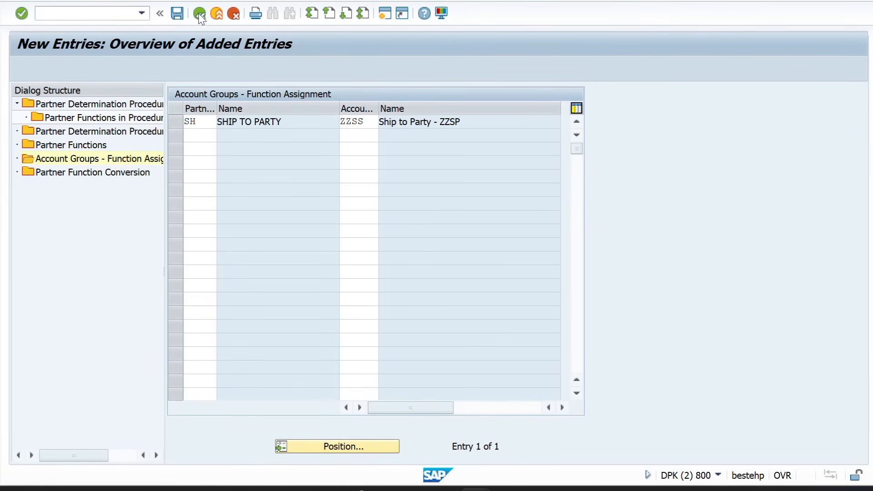
# Back out to the procedures list, add procedure ZZPY named 'ZZPY PDP', and open its partner functions
pyautogui.click(199, 16)
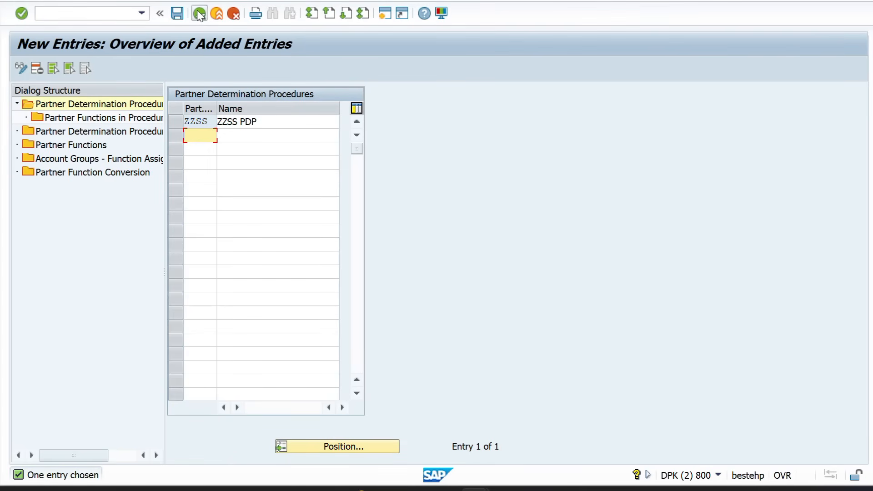
pyautogui.click(200, 14)
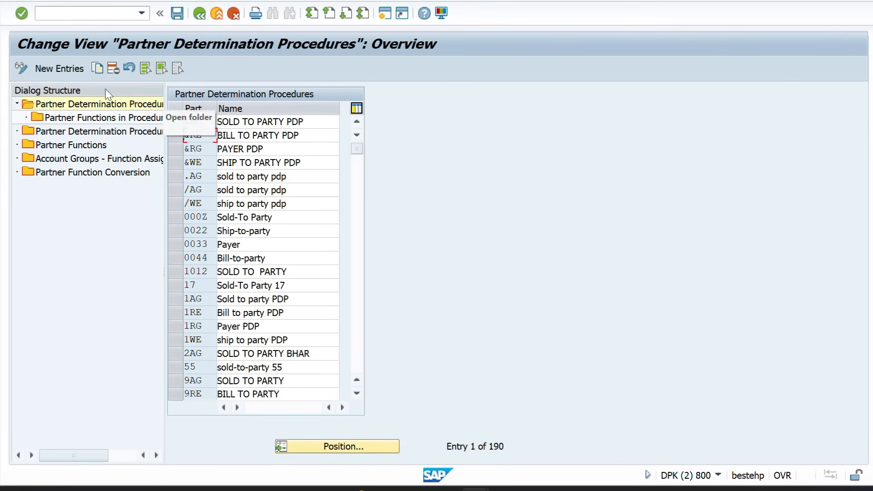
pyautogui.click(60, 69)
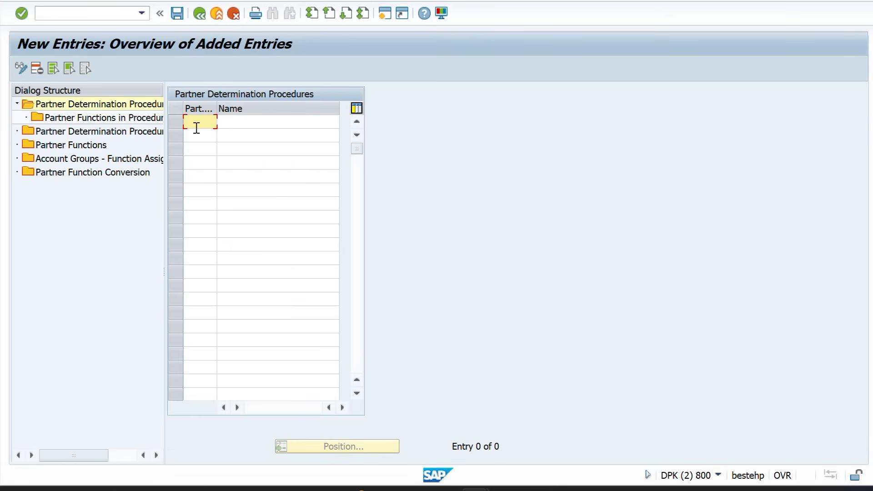
pyautogui.write('ZZPP')
pyautogui.press('Tab')
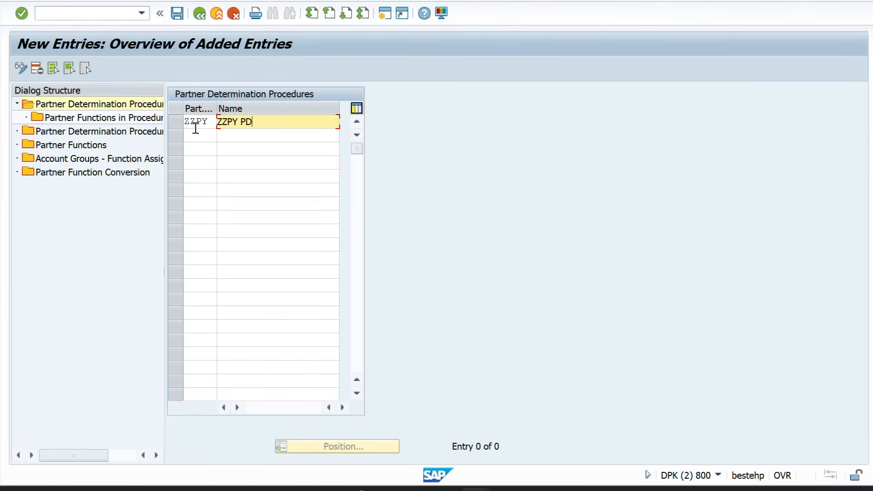
pyautogui.press('Return')
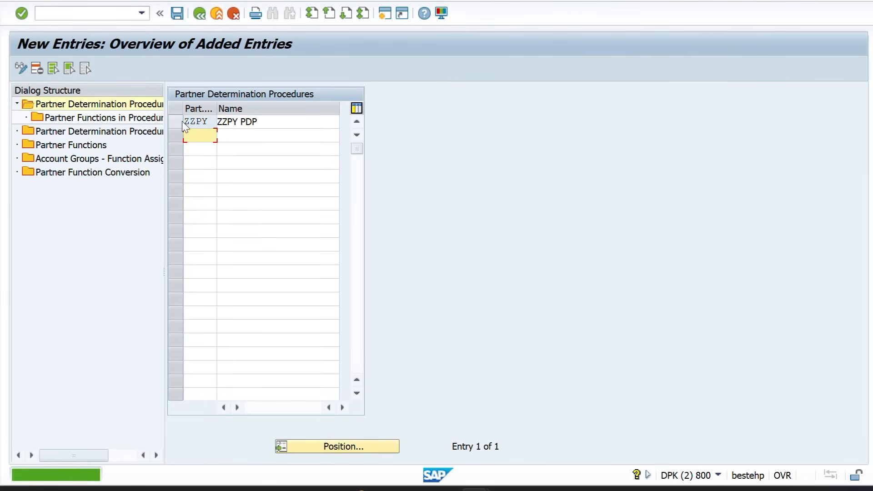
pyautogui.doubleClick(123, 120)
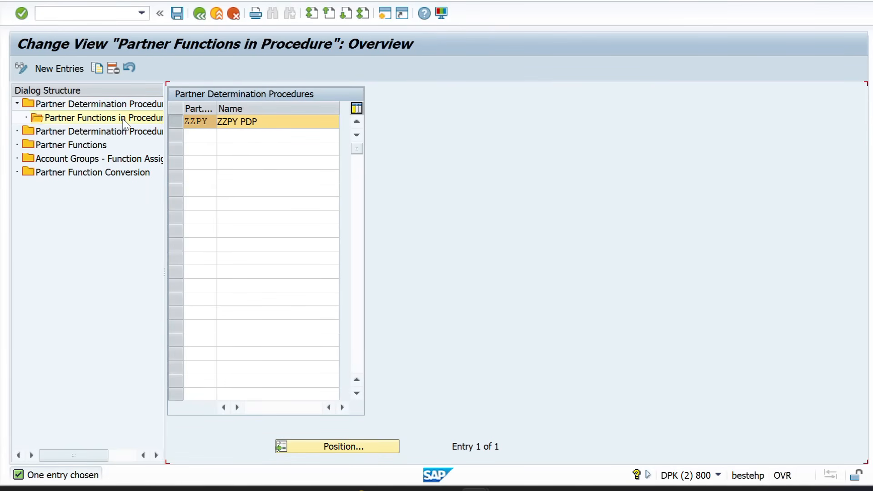
# Add partner function PY (PAYER) to procedure ZZPY, flagged not modifiable and mandatory, and save
pyautogui.click(64, 69)
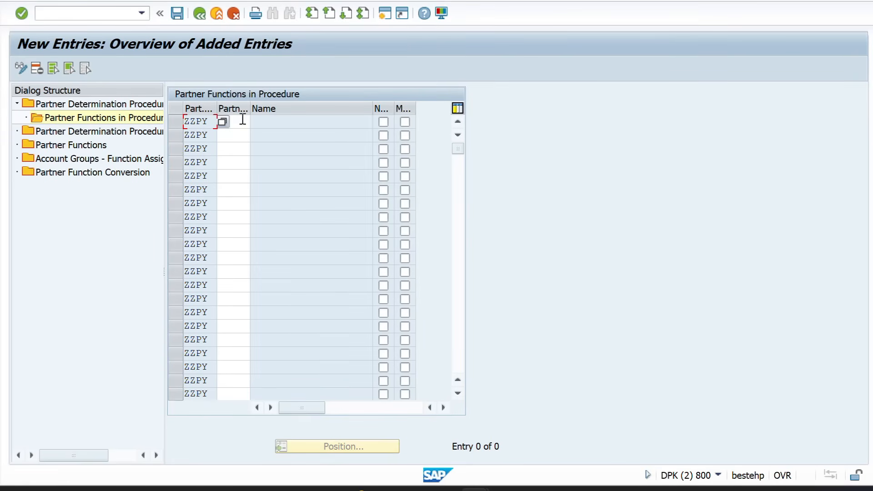
pyautogui.click(242, 120)
pyautogui.write('PY')
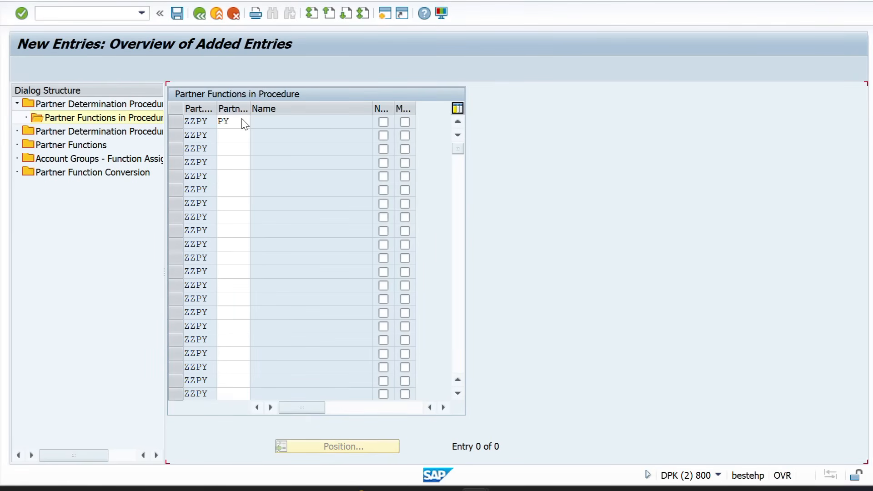
pyautogui.press('Return')
pyautogui.click(384, 122)
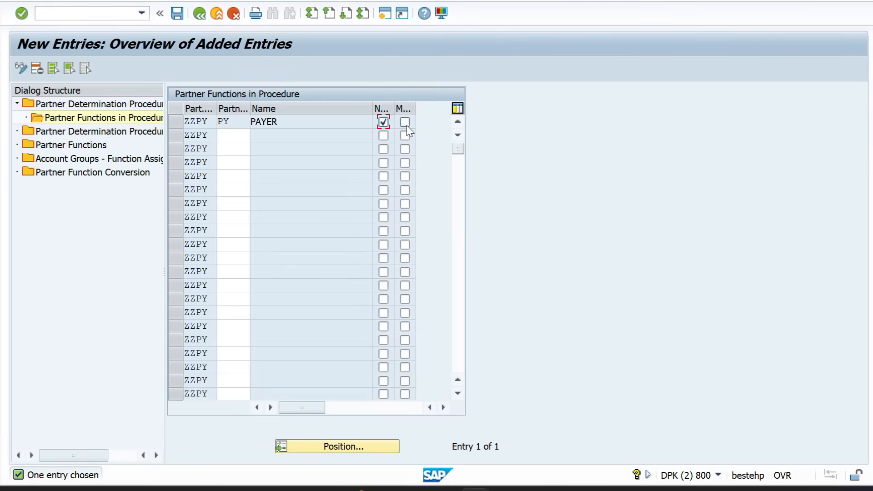
pyautogui.click(176, 14)
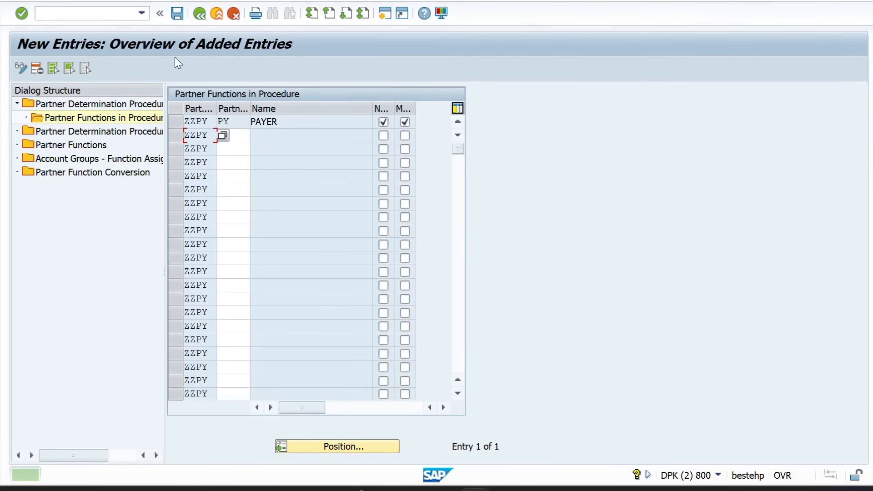
pyautogui.click(174, 121)
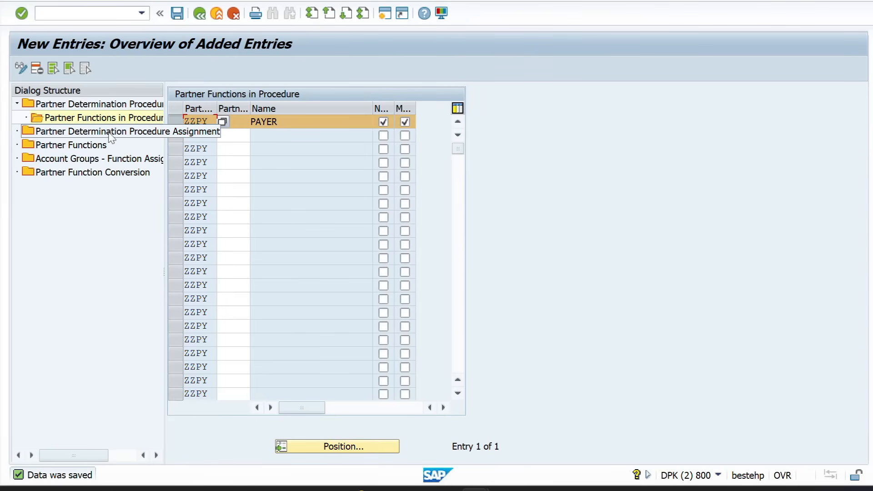
# Open the procedure assignments, jump to account group ZZPY, and clear its RG procedure
pyautogui.doubleClick(83, 133)
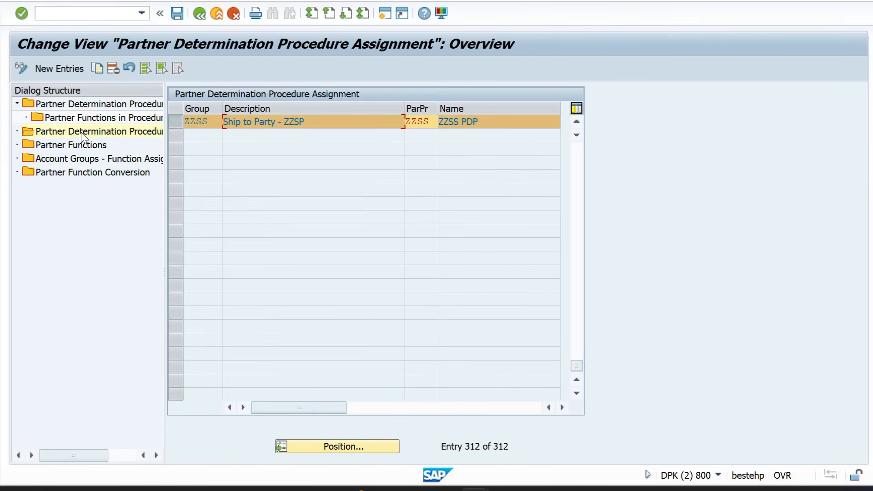
pyautogui.click(173, 119)
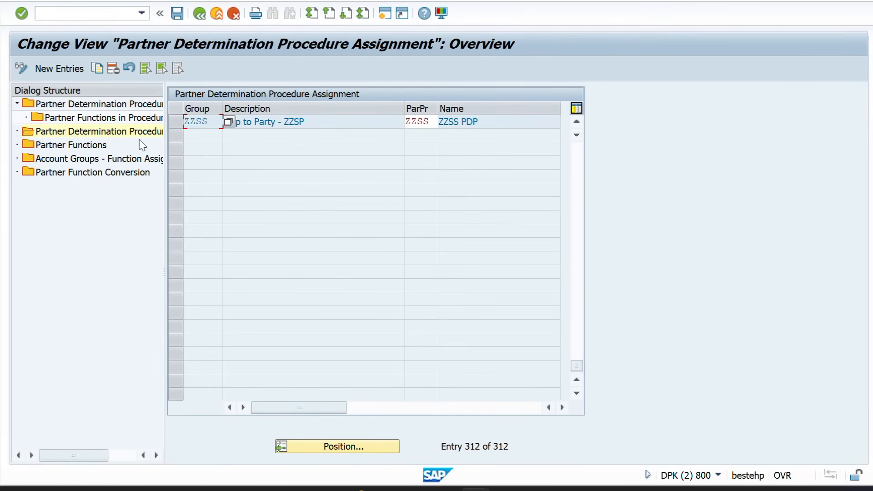
pyautogui.click(57, 69)
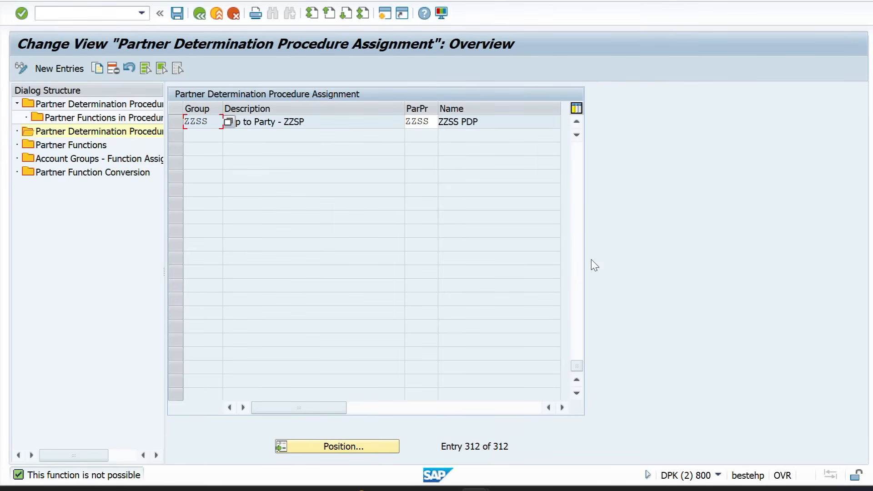
pyautogui.click(323, 444)
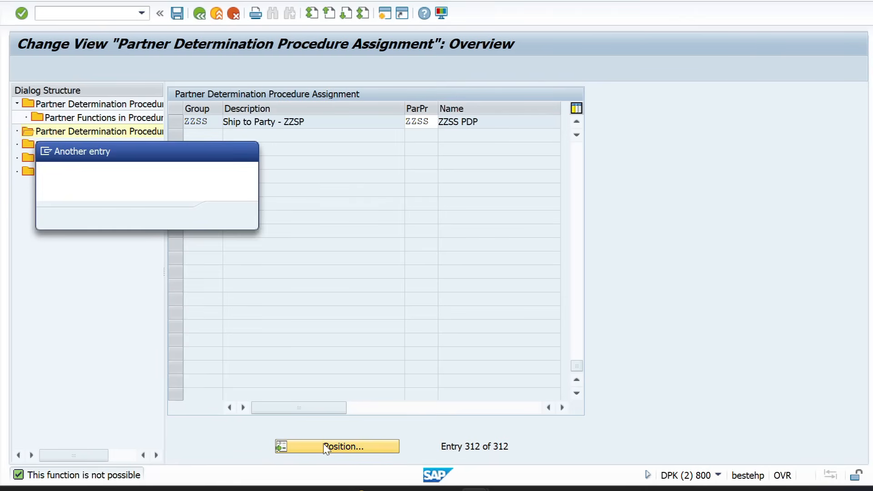
pyautogui.write('ZZPY')
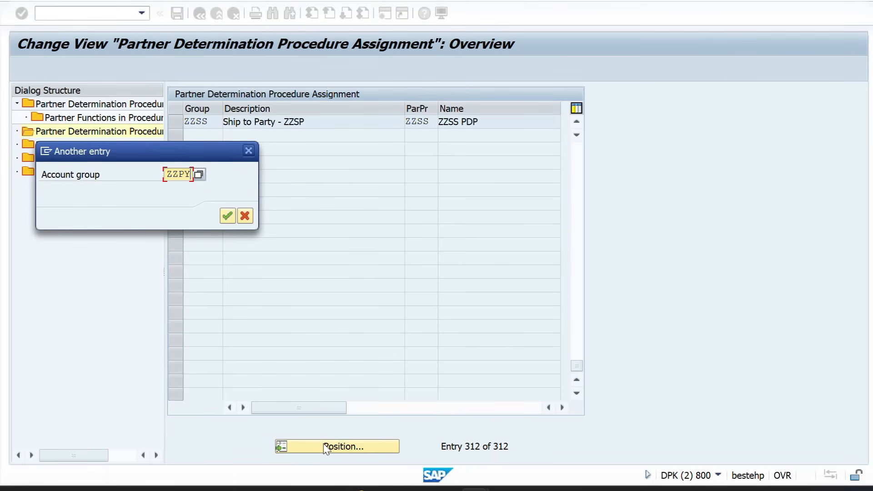
pyautogui.press('Return')
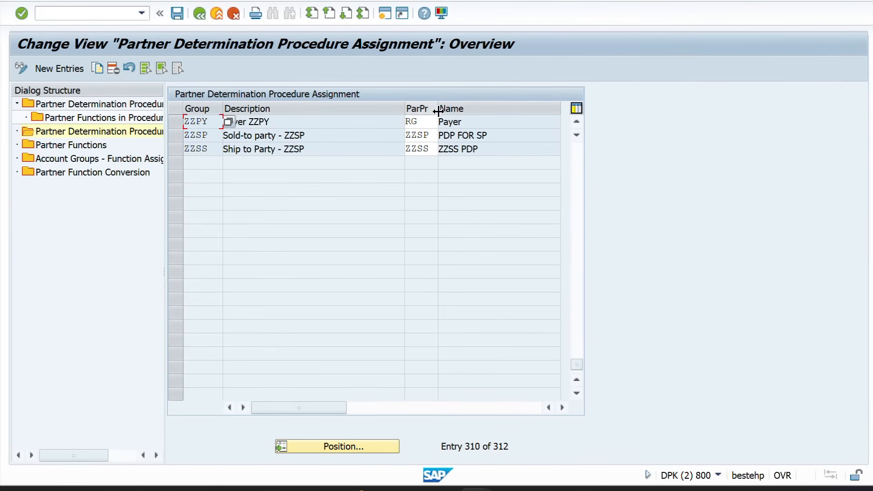
pyautogui.doubleClick(430, 124)
pyautogui.press('BackSpace')
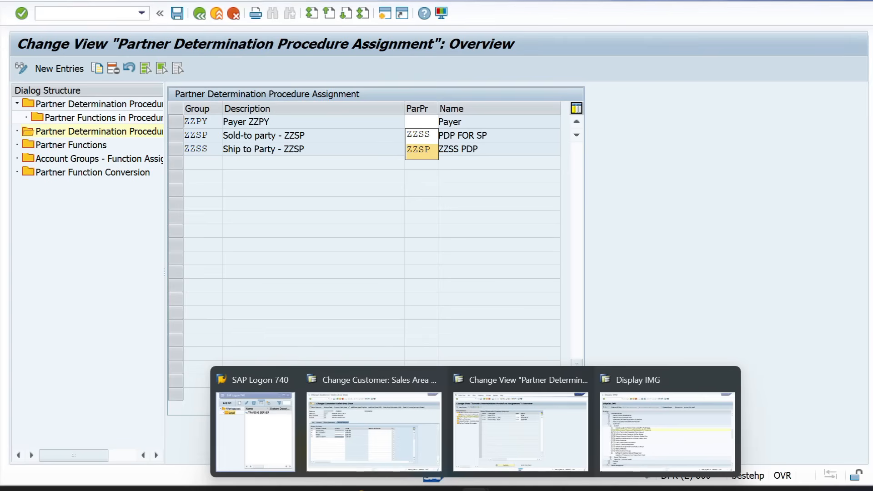
# Leave the customer's sales area data and cancel the Change Customer initial dialog
pyautogui.click(391, 425)
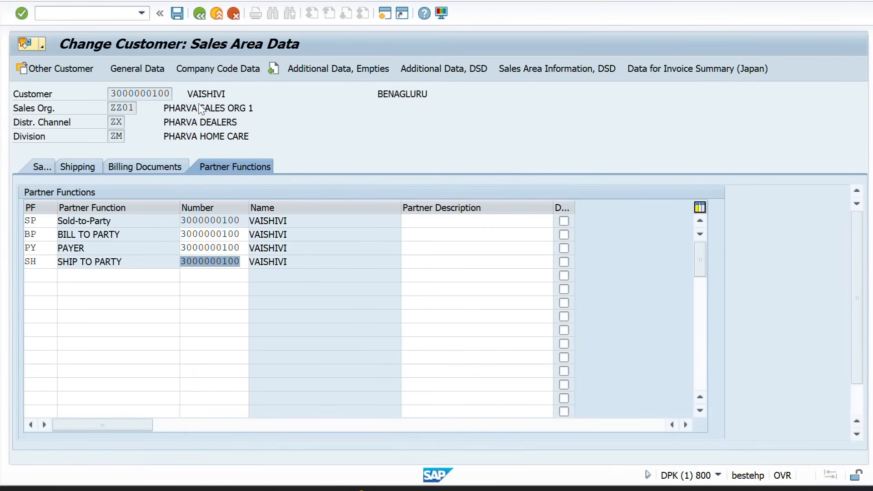
pyautogui.click(199, 13)
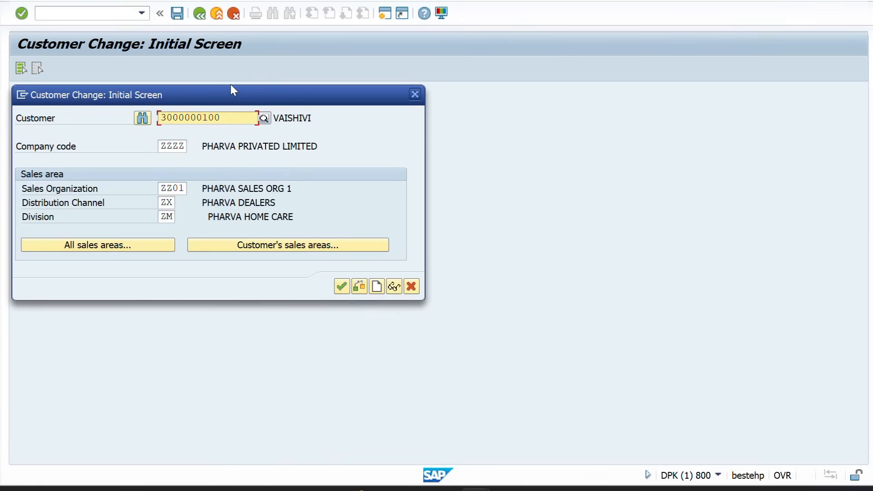
pyautogui.click(414, 96)
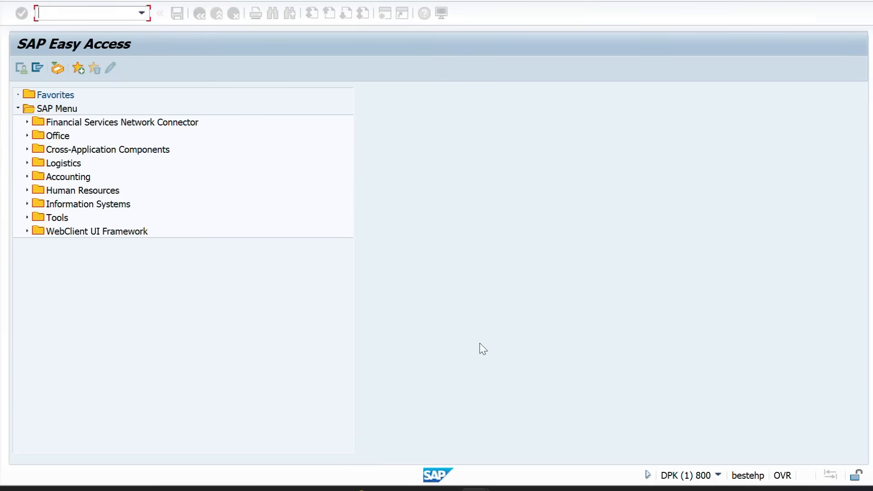
# Open the procedure choices for group ZZPY and stop the hanging transaction
pyautogui.moveTo(475, 488)
pyautogui.click(519, 446)
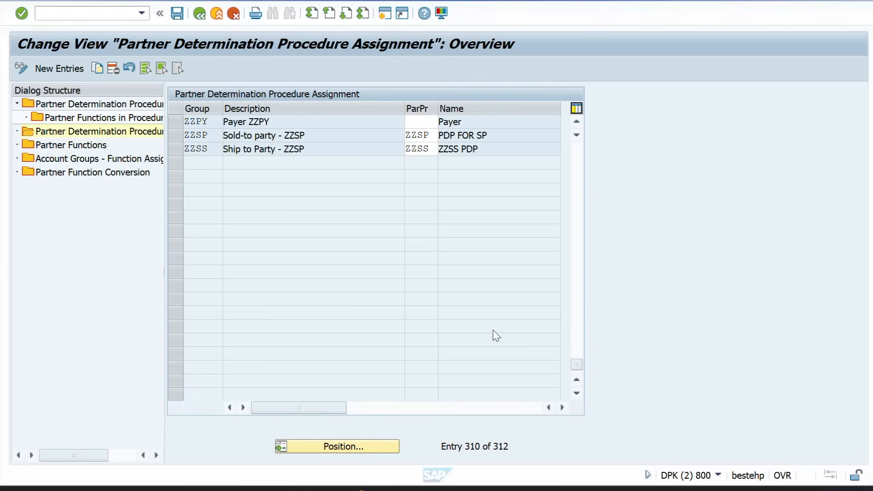
pyautogui.click(409, 126)
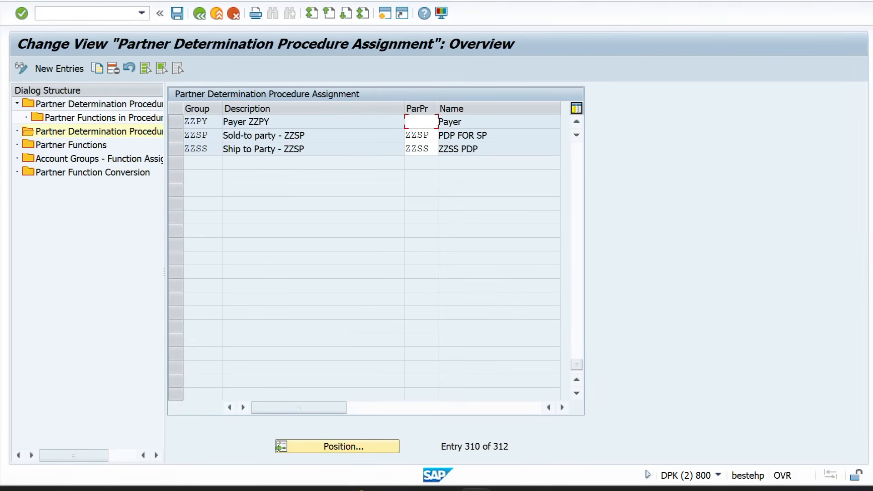
pyautogui.doubleClick(68, 104)
pyautogui.click(14, 1)
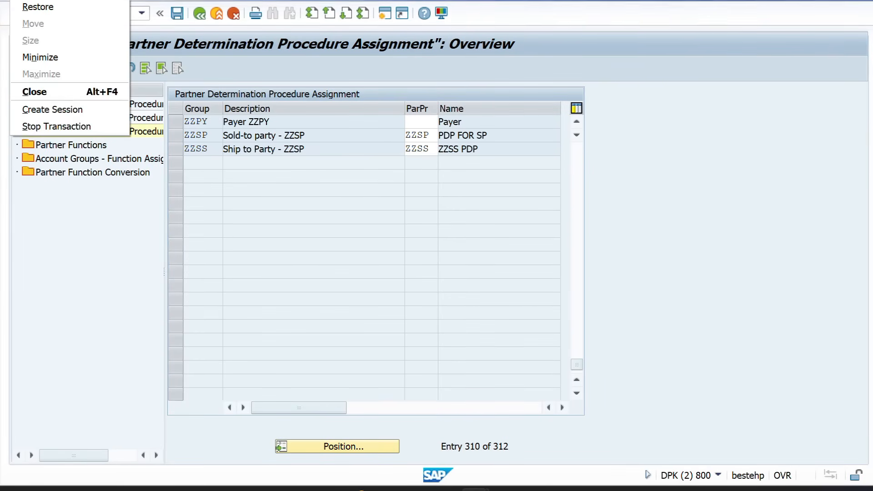
pyautogui.click(43, 127)
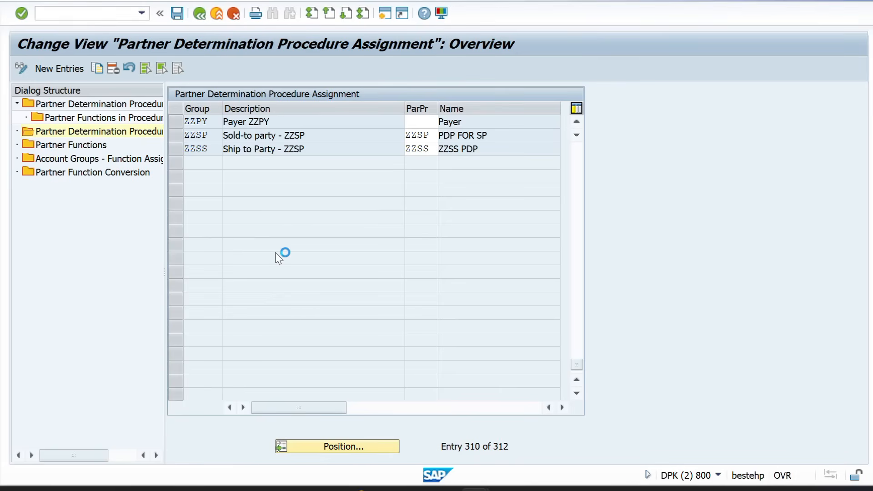
# Reselect ZZPY's empty procedure cell, then bring SAP Easy Access forward
pyautogui.moveTo(477, 485)
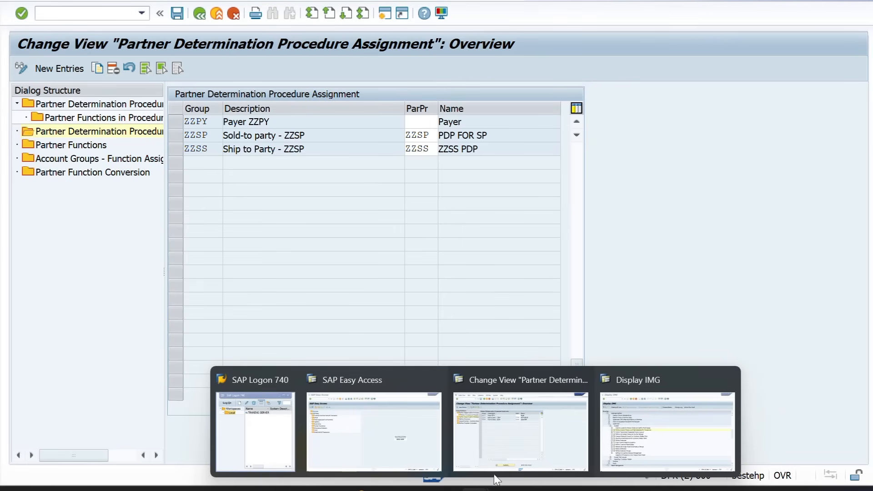
pyautogui.click(459, 425)
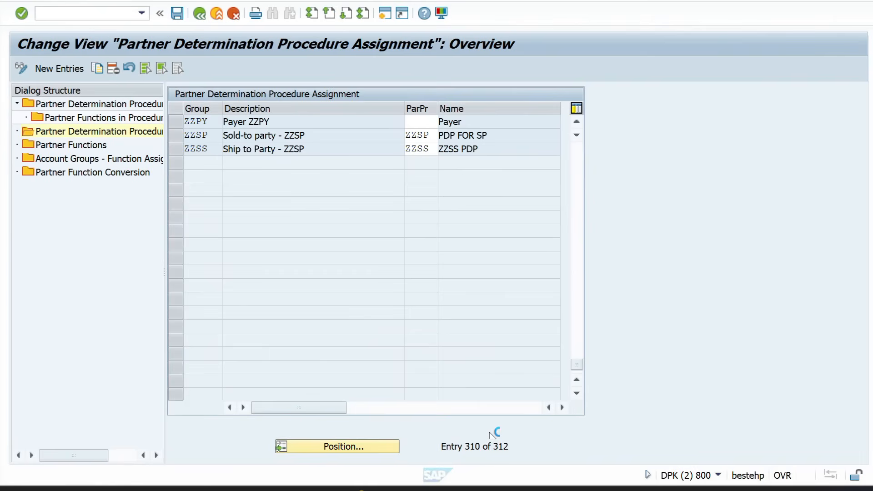
pyautogui.click(415, 123)
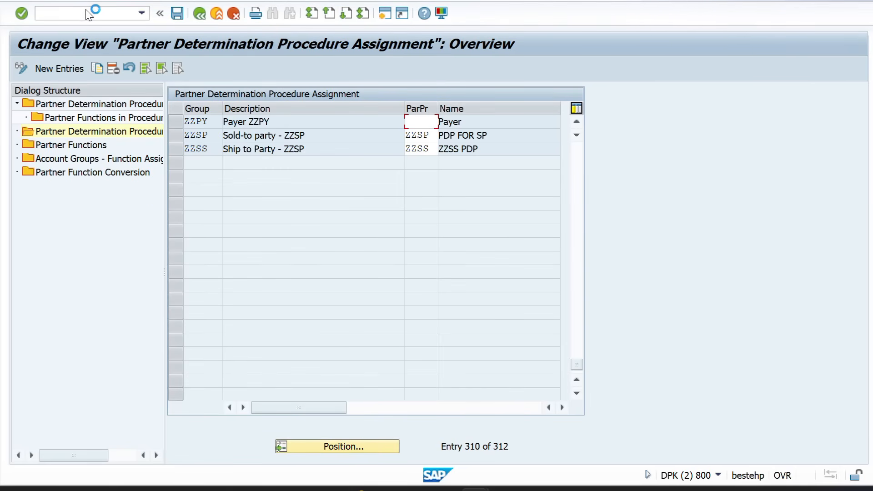
pyautogui.moveTo(477, 488)
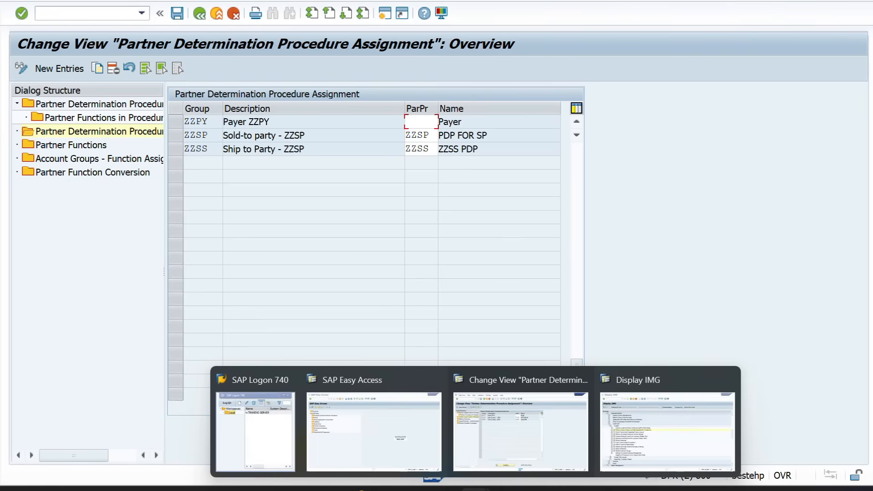
pyautogui.click(386, 444)
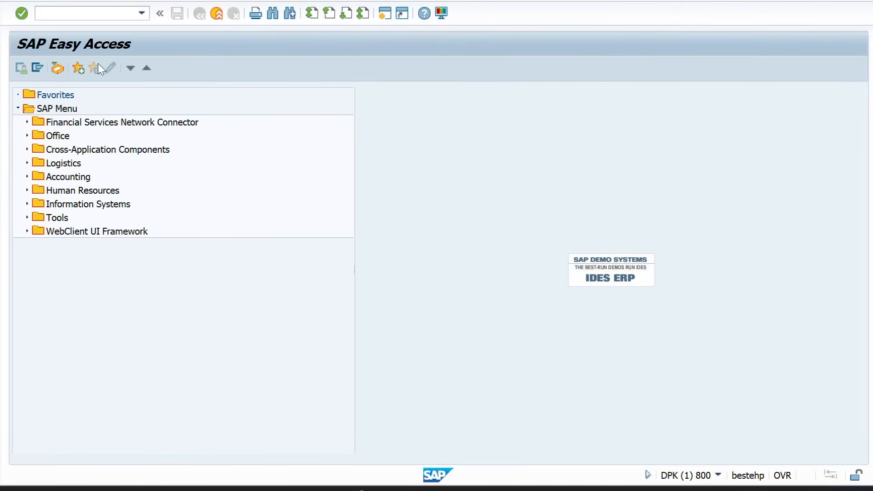
# Try running OVPAN from SAP Easy Access, switching between the two windows
pyautogui.write('OVPAN')
pyautogui.press('Return')
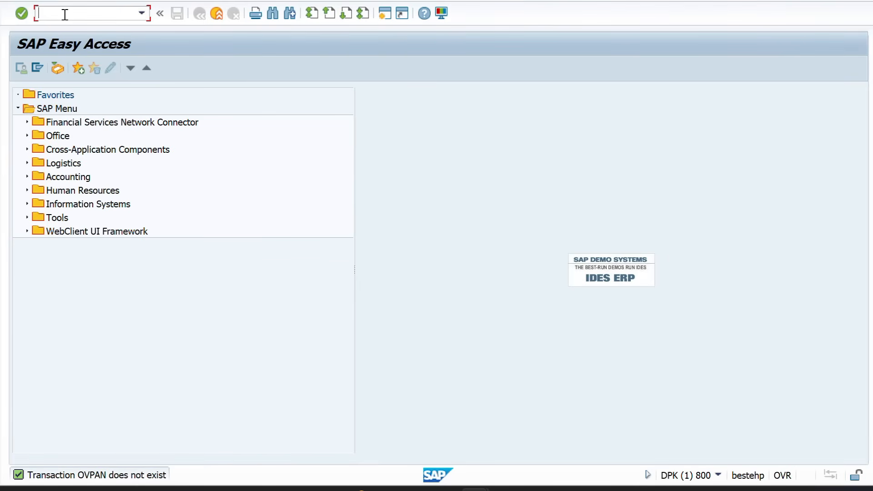
pyautogui.hotkey('alt', 'Tab')
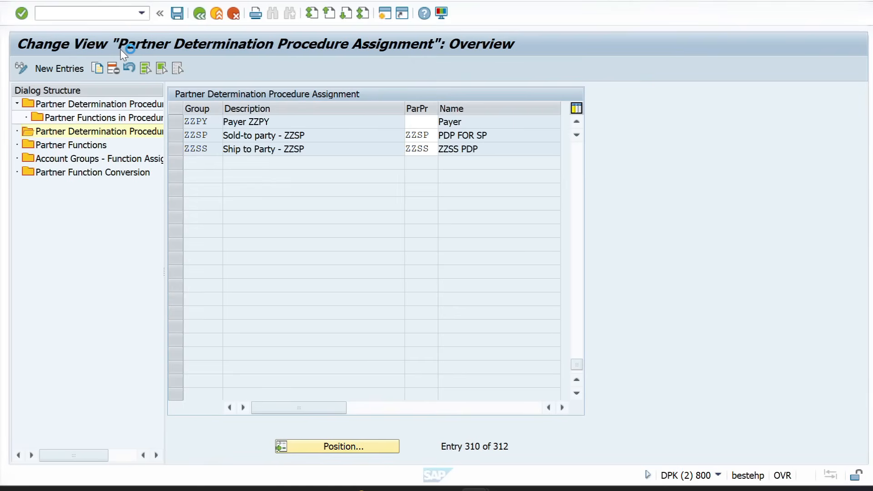
pyautogui.hotkey('alt', 'Tab')
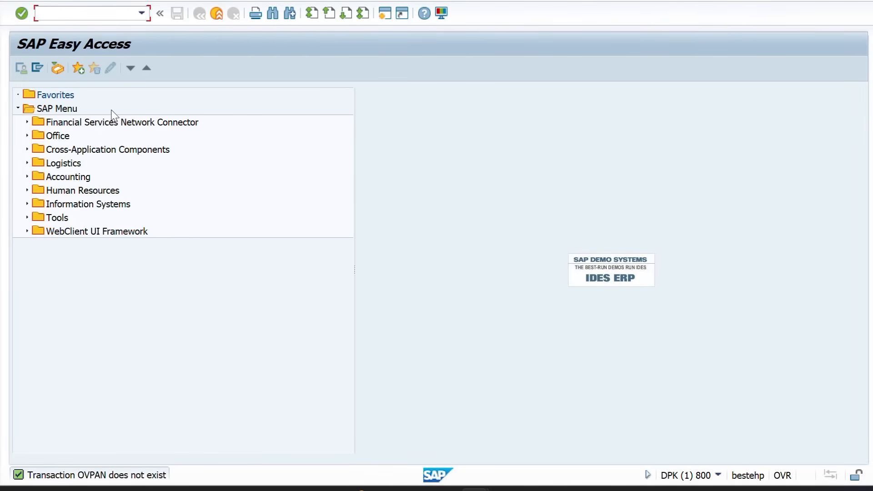
# Retry transactions OVPAN and 0VPAN, then return to the procedure assignment window
pyautogui.write('OVPAN')
pyautogui.press('Return')
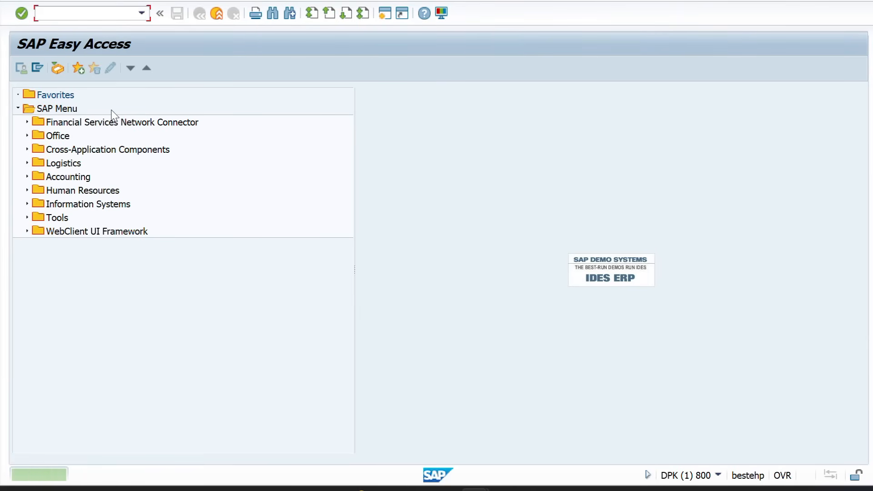
pyautogui.write('0V')
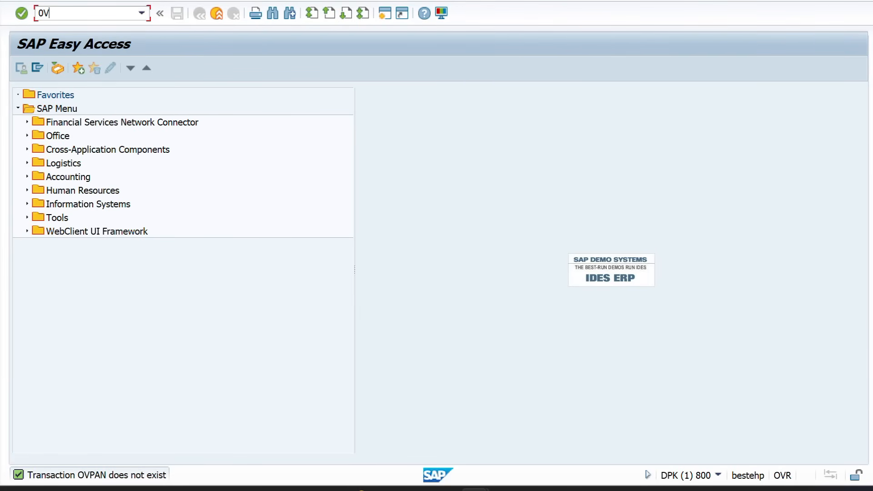
pyautogui.write('PAN')
pyautogui.press('Return')
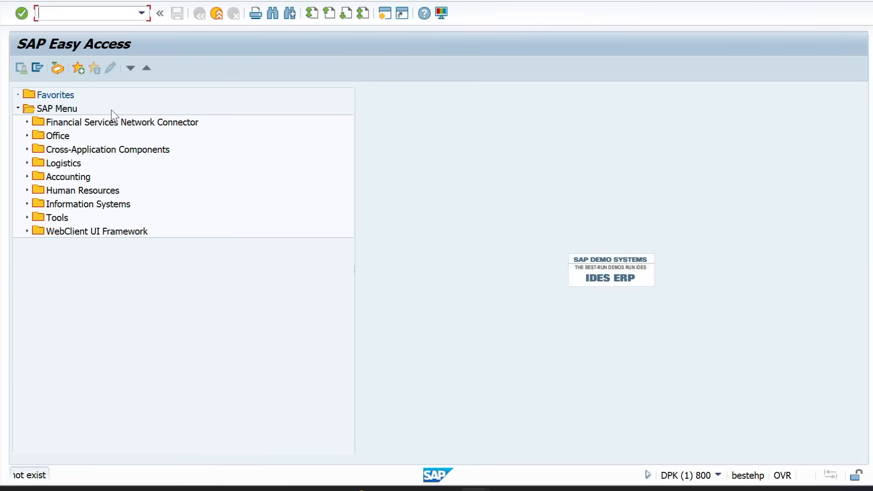
pyautogui.moveTo(475, 488)
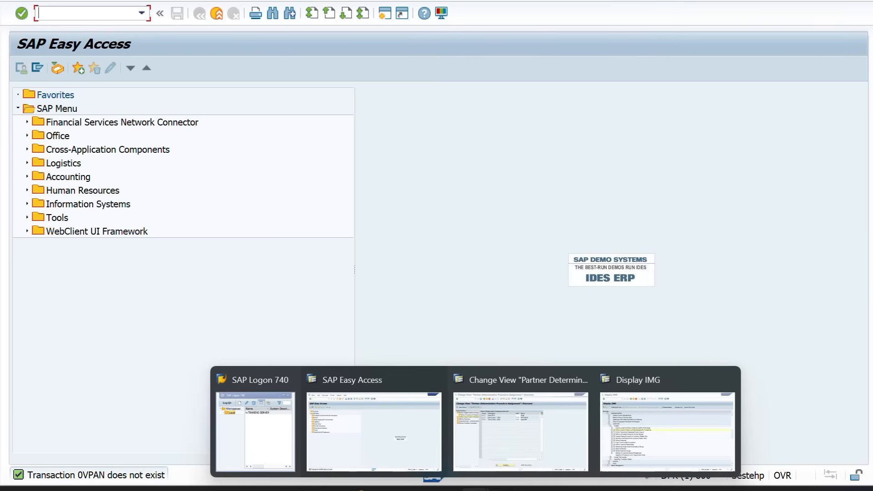
pyautogui.click(520, 429)
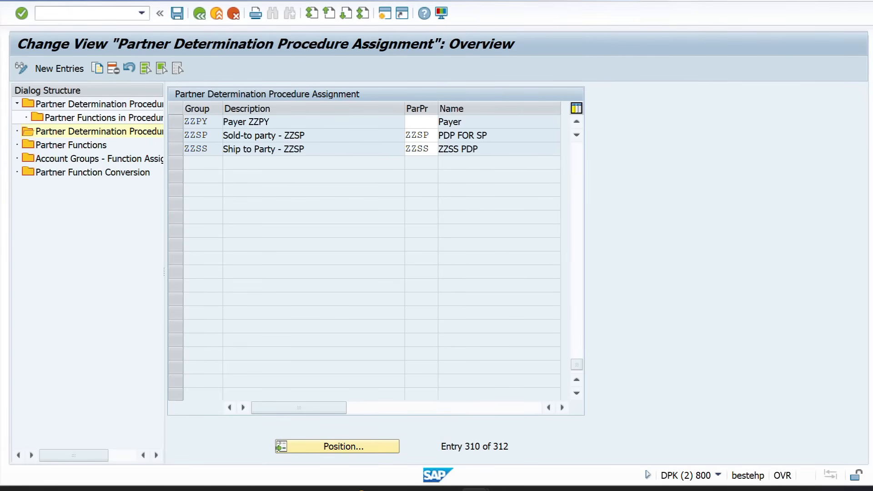
# Choose Stop Transaction from the window system menu, then bring SAP Easy Access forward
pyautogui.click(13, 2)
pyautogui.click(13, 1)
pyautogui.click(13, 1)
pyautogui.click(13, 1)
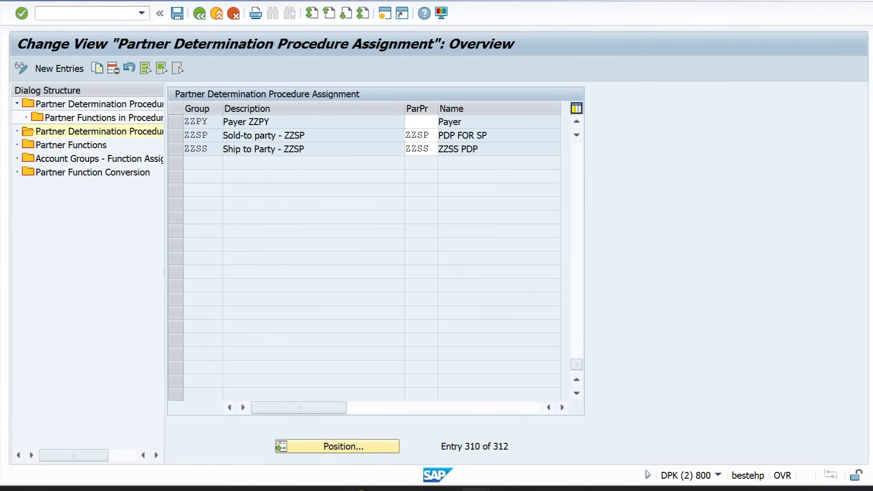
pyautogui.click(13, 1)
pyautogui.click(51, 127)
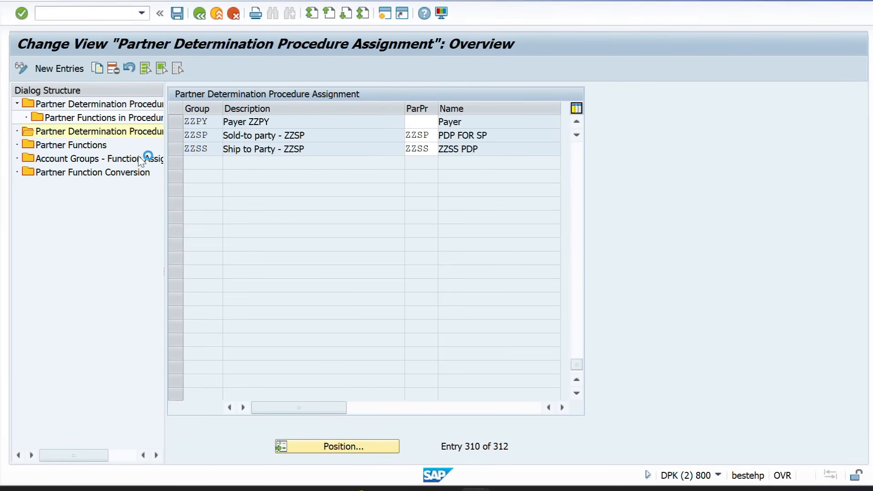
pyautogui.moveTo(492, 477)
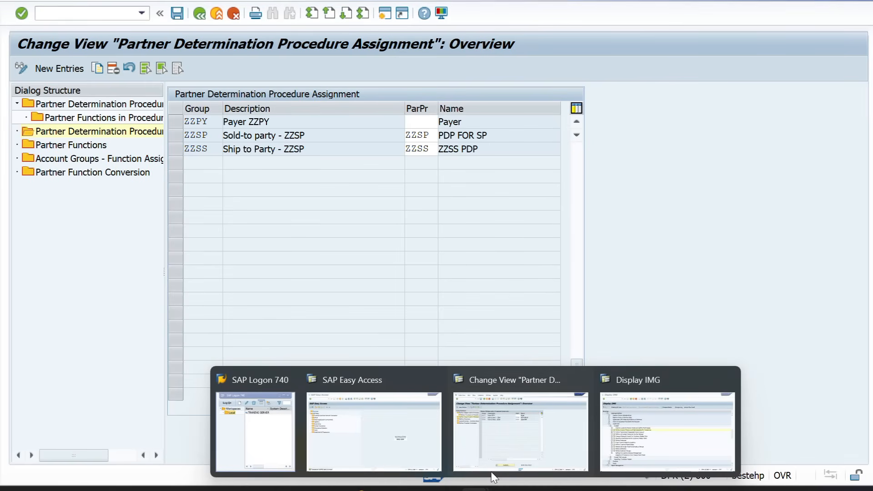
pyautogui.click(408, 428)
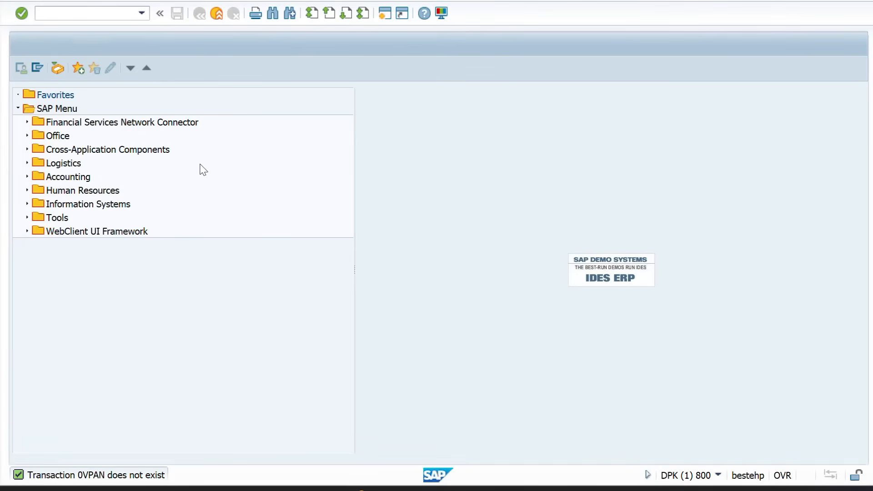
# Run OVPAN again and return to the procedure assignment window
pyautogui.write('OVPAN')
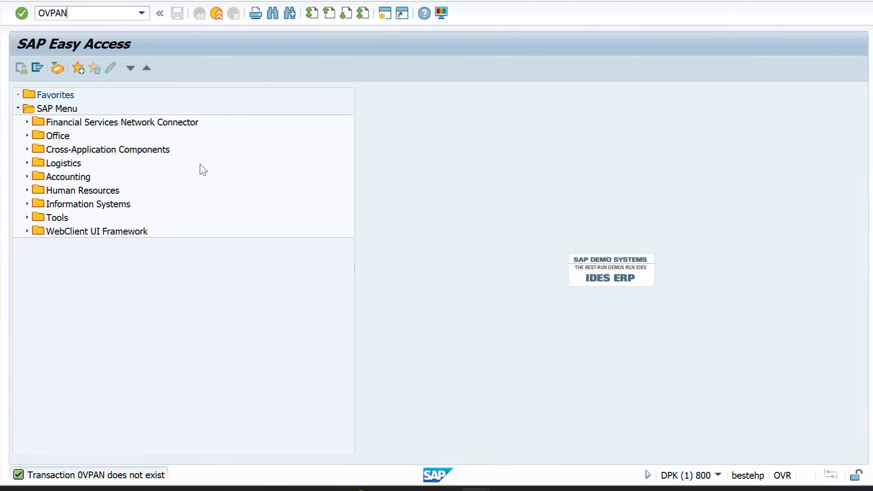
pyautogui.press('Return')
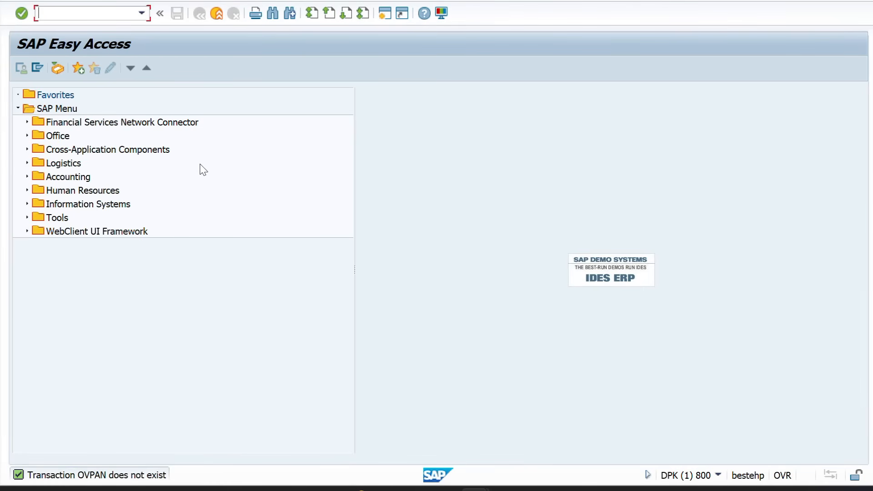
pyautogui.moveTo(474, 488)
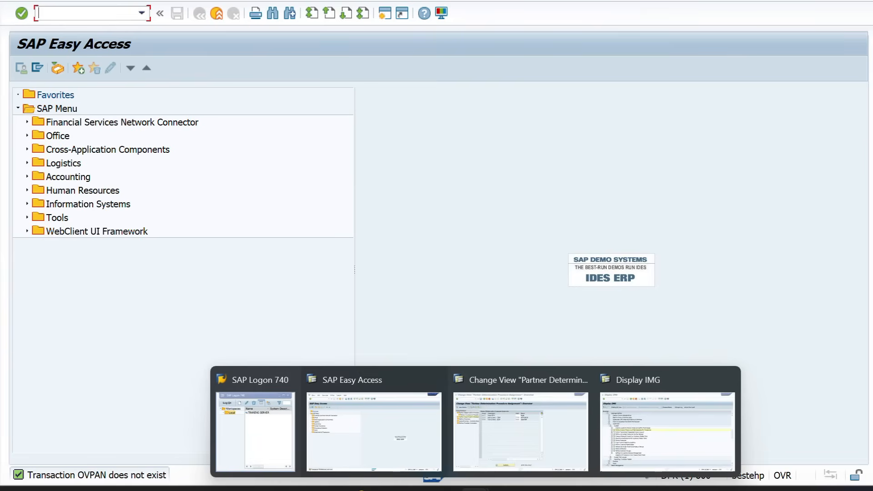
pyautogui.click(515, 431)
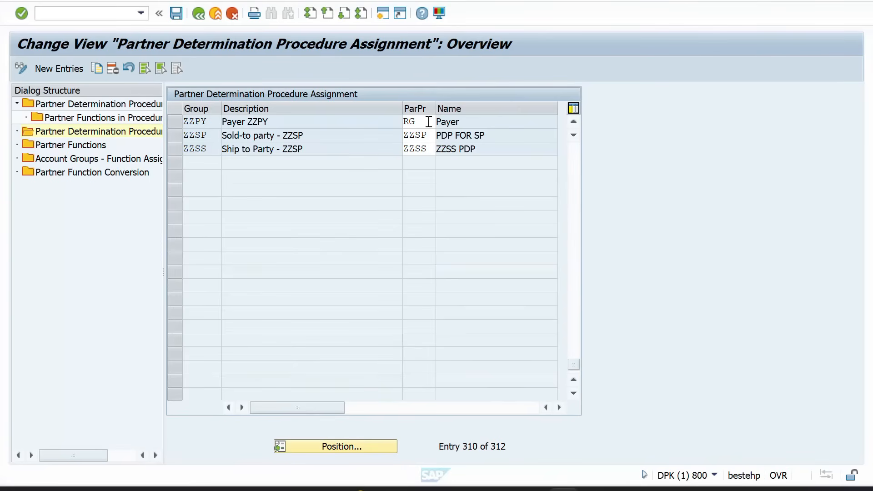
# Replace group ZZPY's procedure RG with ZZPY and save under the customizing request
pyautogui.click(428, 122)
pyautogui.press('BackSpace')
pyautogui.press('BackSpace')
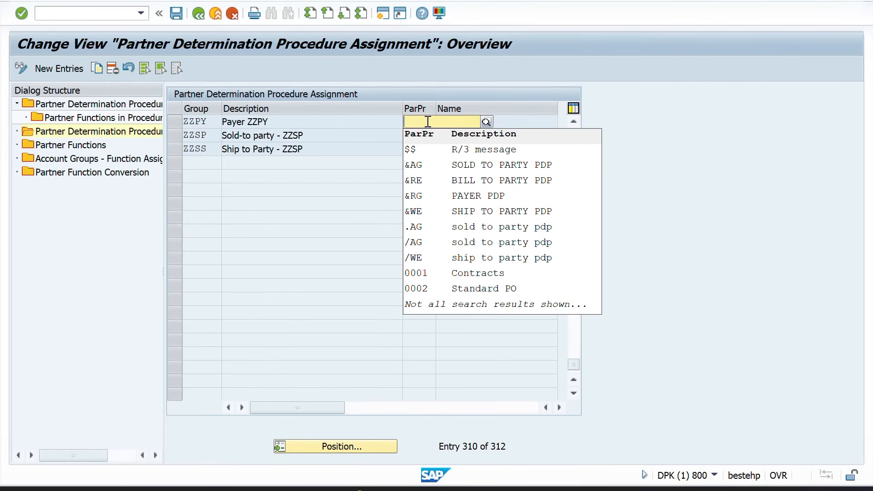
pyautogui.write('zzpy')
pyautogui.click(415, 150)
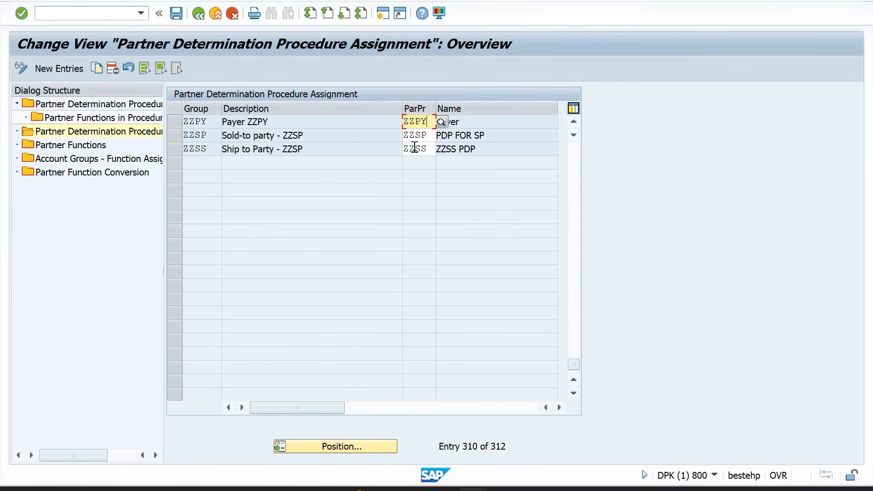
pyautogui.click(177, 17)
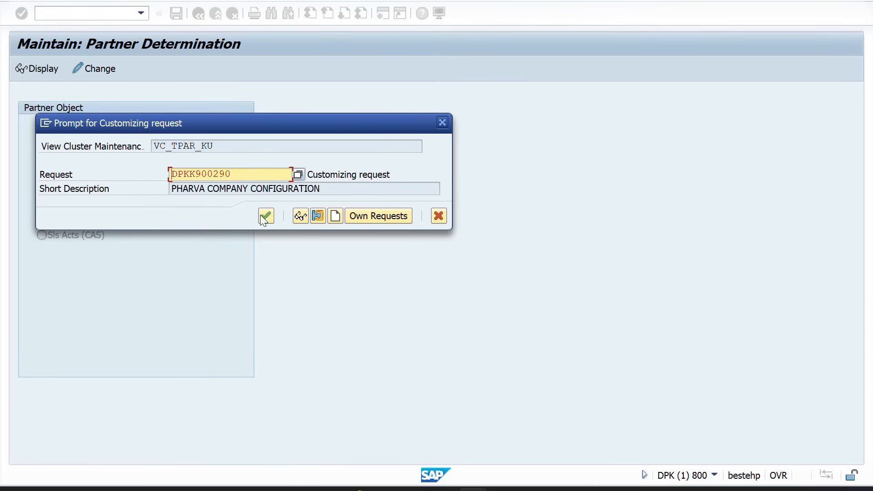
pyautogui.click(263, 217)
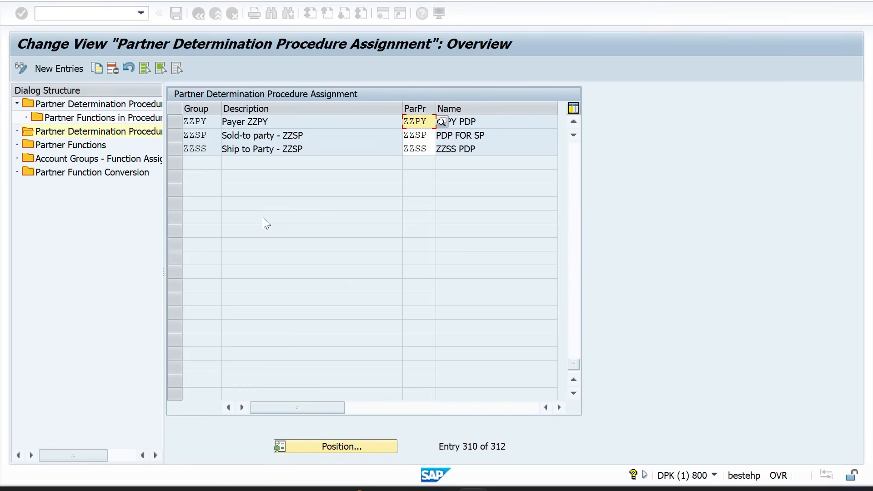
pyautogui.click(174, 123)
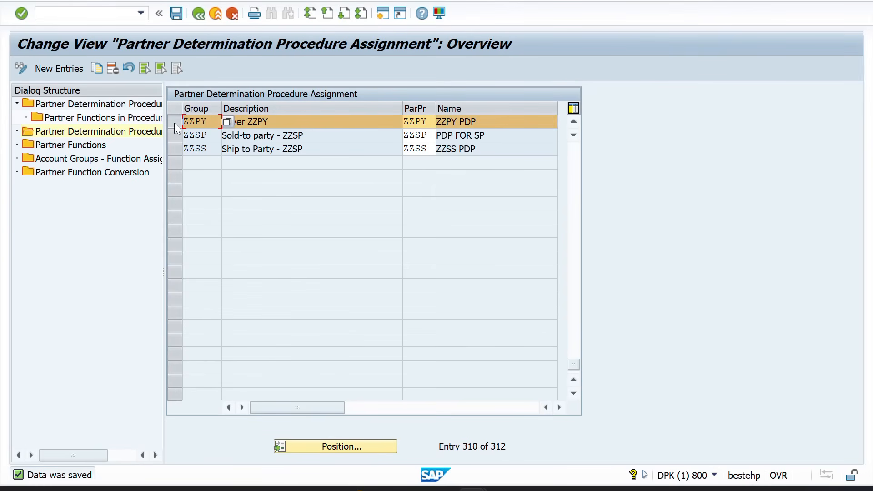
# Add and save a function assignment of PY (PAYER) to account group ZZPY, then back out to the procedures list
pyautogui.doubleClick(89, 159)
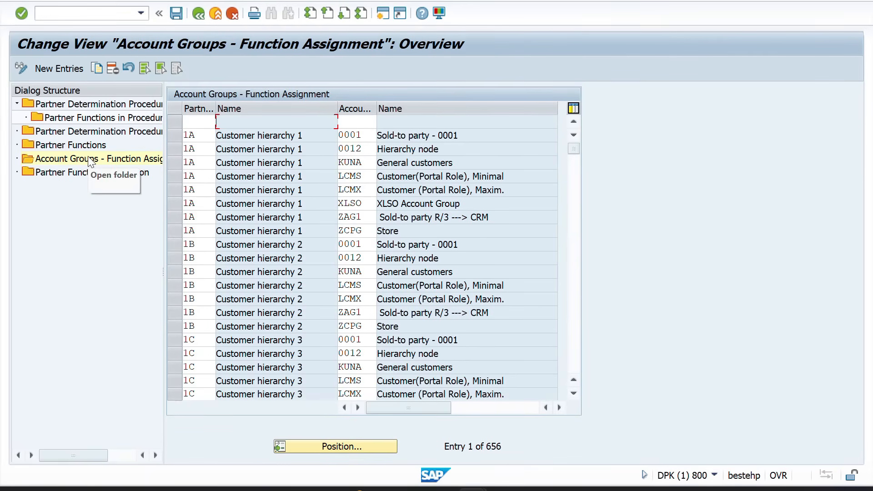
pyautogui.click(52, 66)
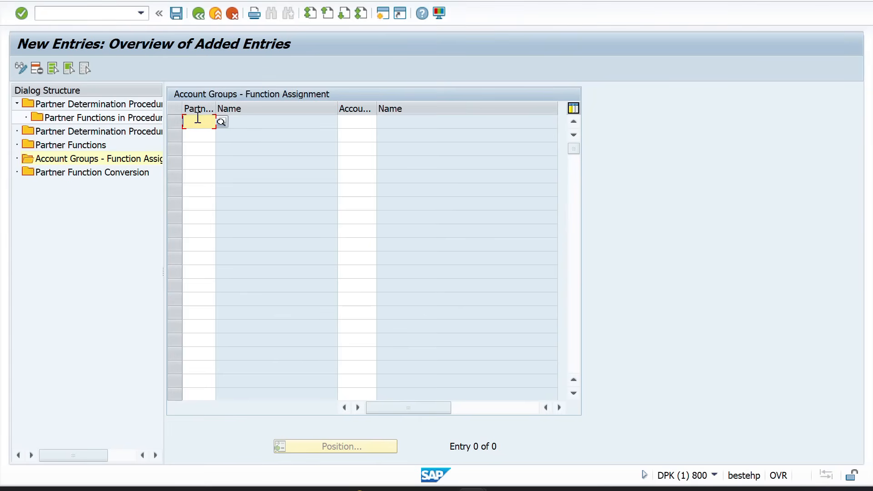
pyautogui.write('py')
pyautogui.press('Tab')
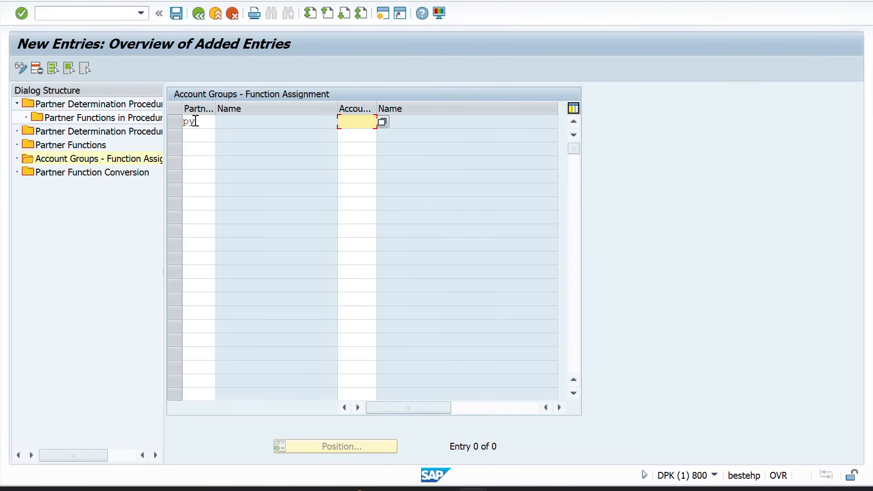
pyautogui.write('zzpy')
pyautogui.press('Return')
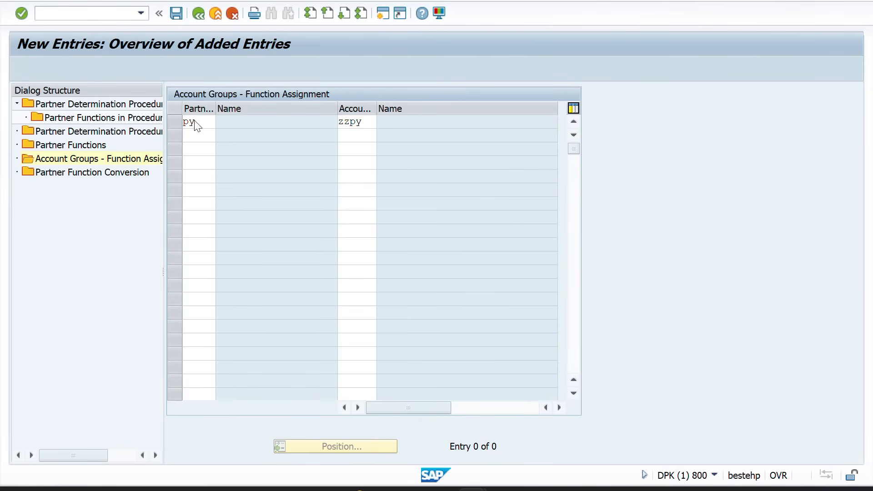
pyautogui.press('Return')
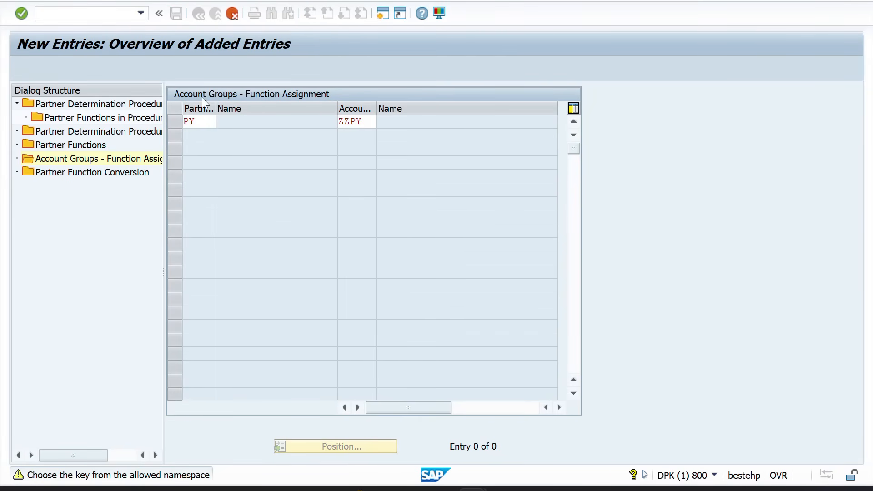
pyautogui.click(176, 13)
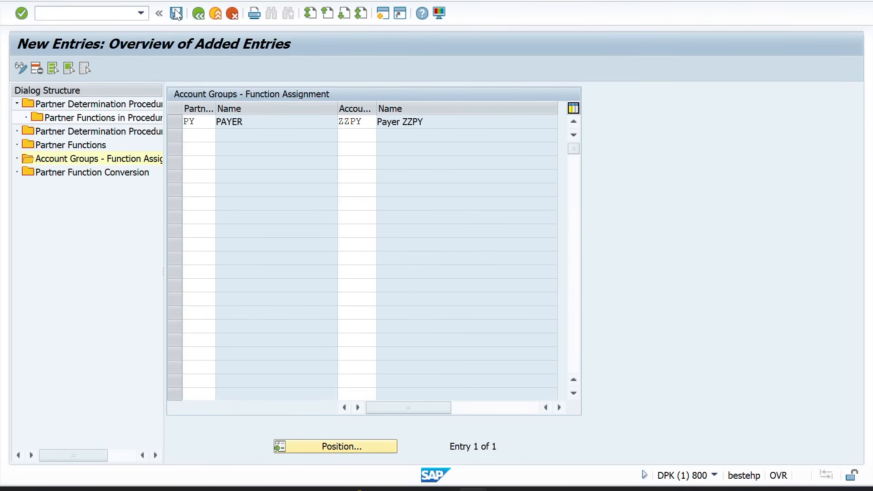
pyautogui.click(198, 14)
pyautogui.click(198, 14)
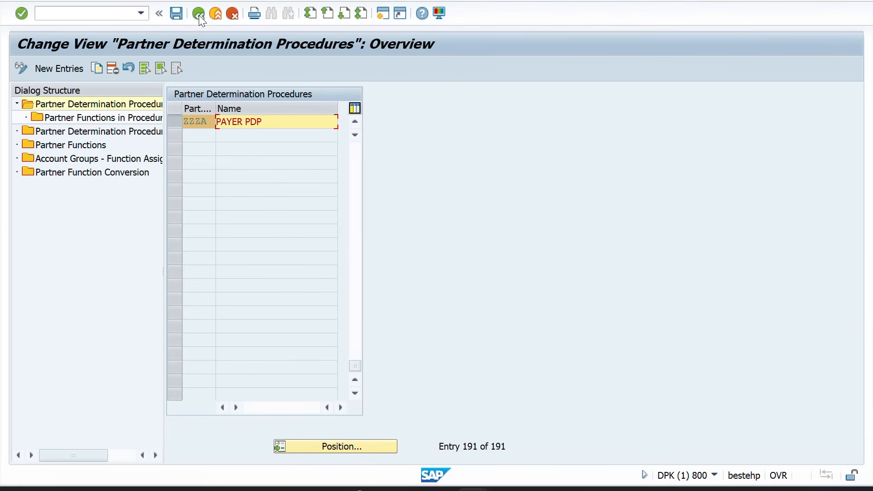
# Open the customer master partner procedures for editing and start a new entry, clearing a mistyped code
pyautogui.click(198, 14)
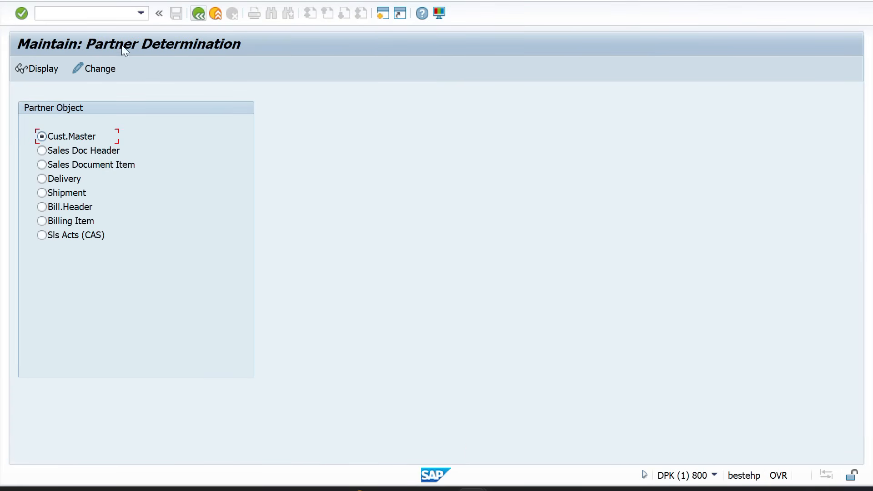
pyautogui.click(97, 68)
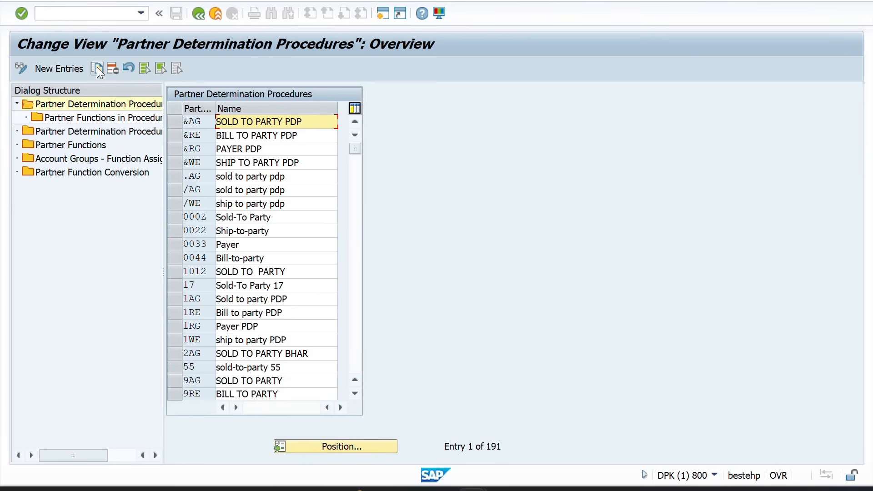
pyautogui.click(45, 69)
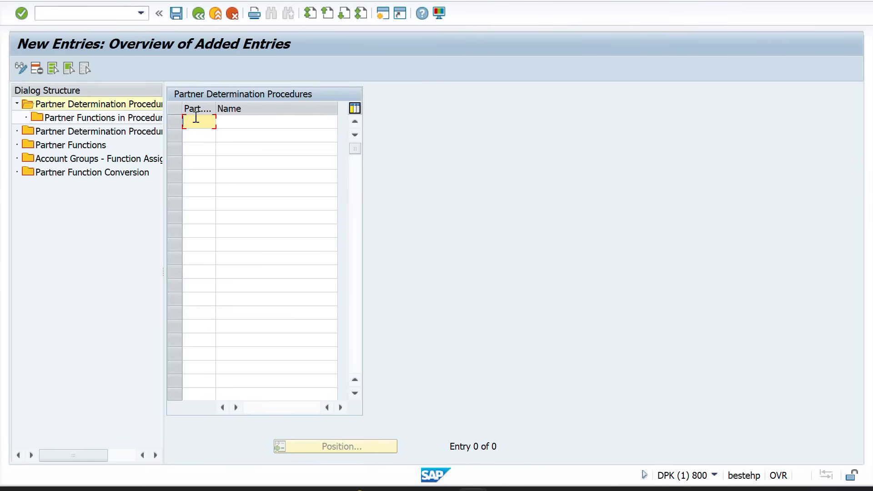
pyautogui.write('zz')
pyautogui.write('sp')
pyautogui.press('Tab')
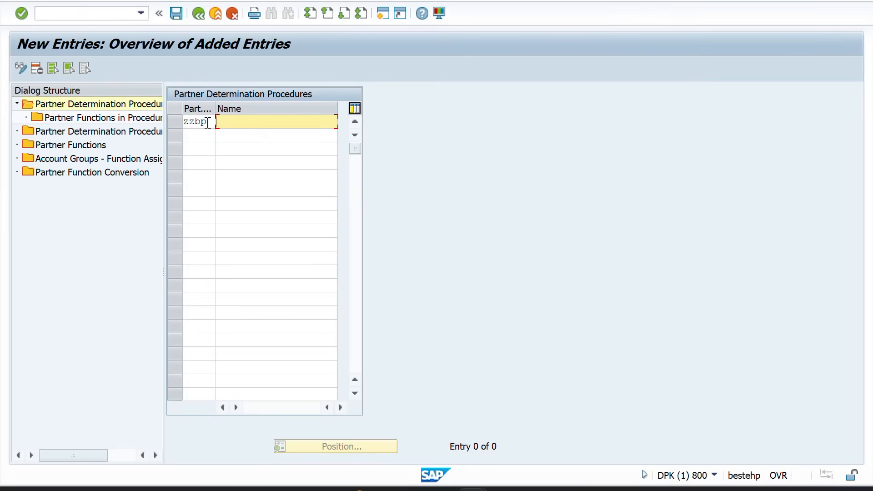
pyautogui.press('BackSpace')
pyautogui.press('BackSpace')
pyautogui.press('BackSpace')
pyautogui.click(208, 123)
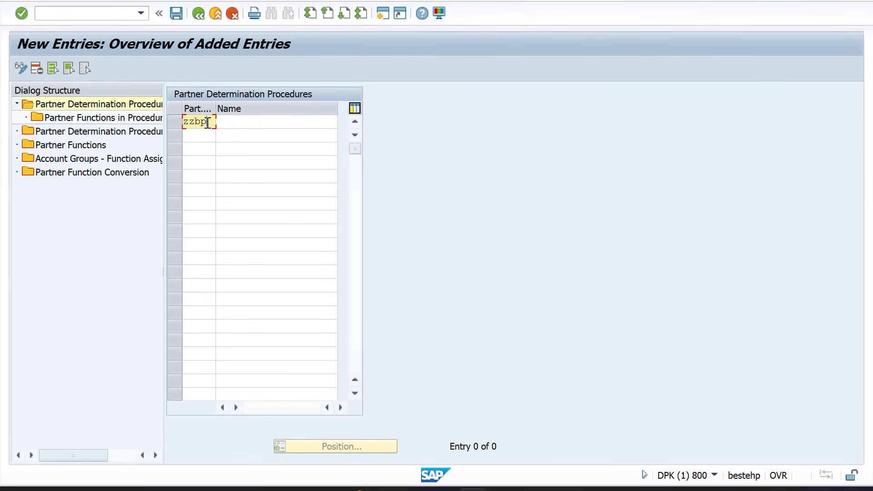
pyautogui.press('BackSpace')
pyautogui.press('BackSpace')
pyautogui.press('BackSpace')
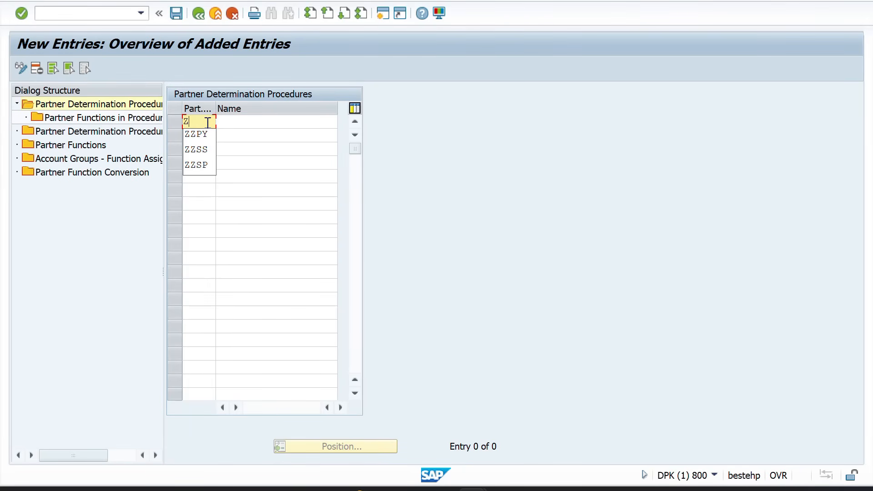
# Create procedure ZZBP named 'ZZBP PDP' and open its Partner Functions in Procedure
pyautogui.write('ZZBP')
pyautogui.press('Tab')
pyautogui.write('Z')
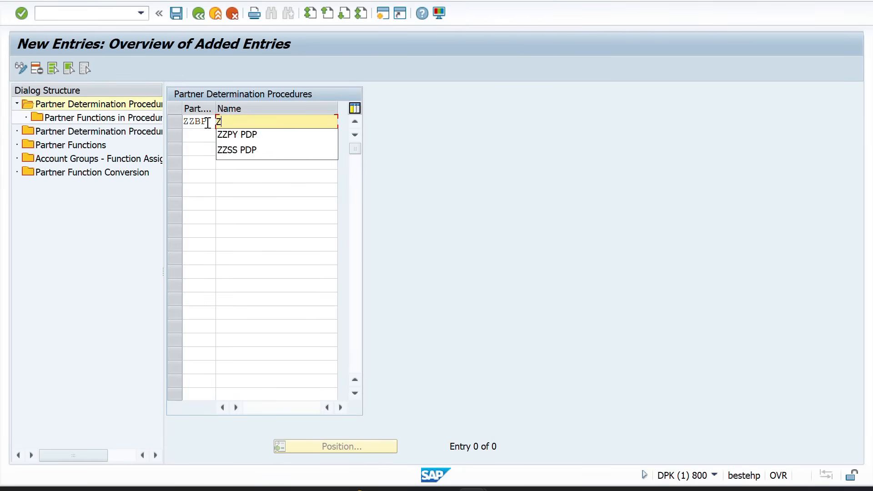
pyautogui.write('ZBP PDP')
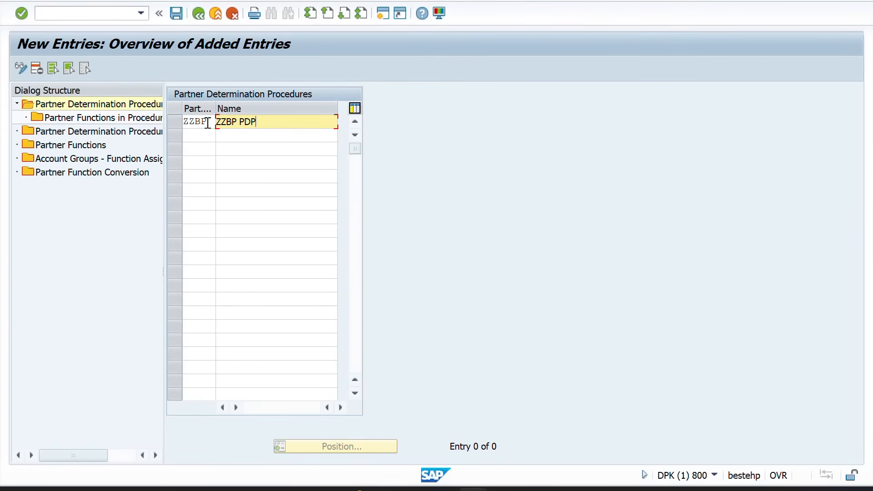
pyautogui.press('Return')
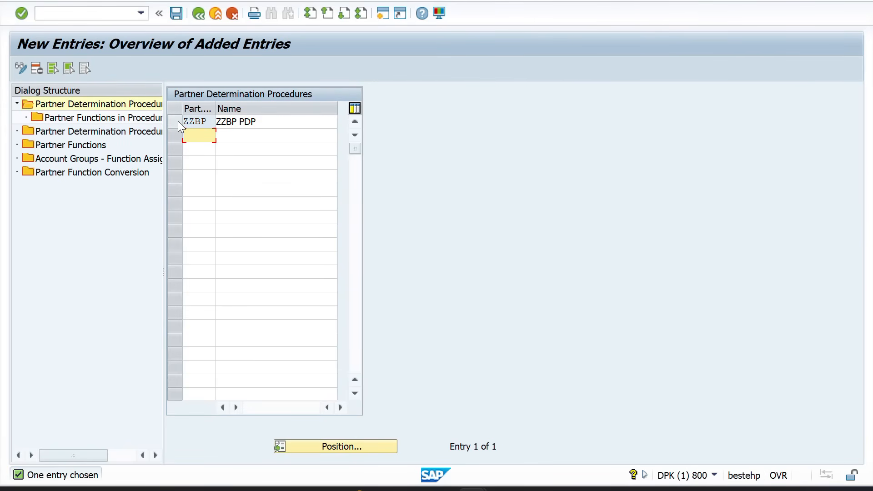
pyautogui.click(178, 121)
pyautogui.doubleClick(125, 119)
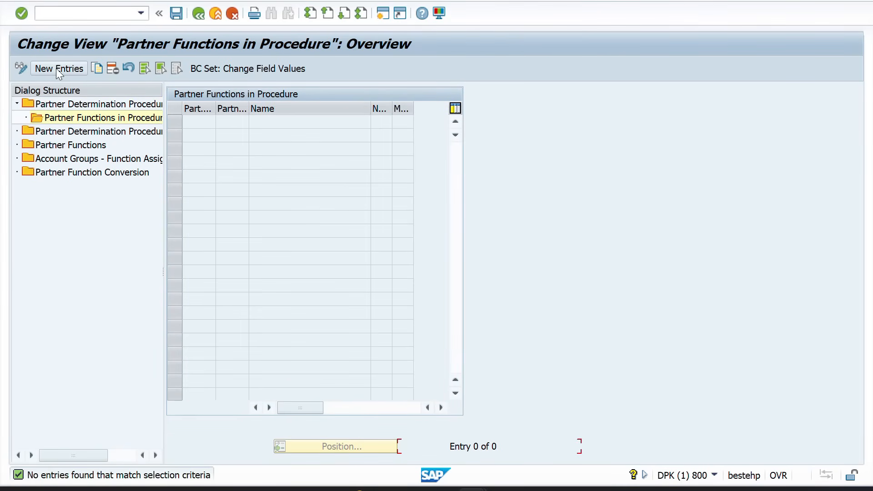
# Add BP (BILL TO PARTY) to ZZBP, flagged not modifiable and mandatory, and save under the request
pyautogui.click(55, 68)
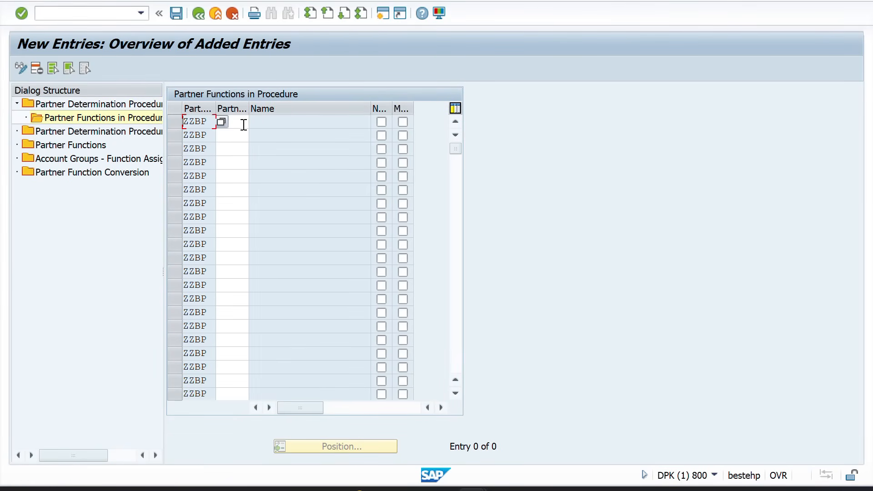
pyautogui.click(244, 123)
pyautogui.write('BP')
pyautogui.press('Return')
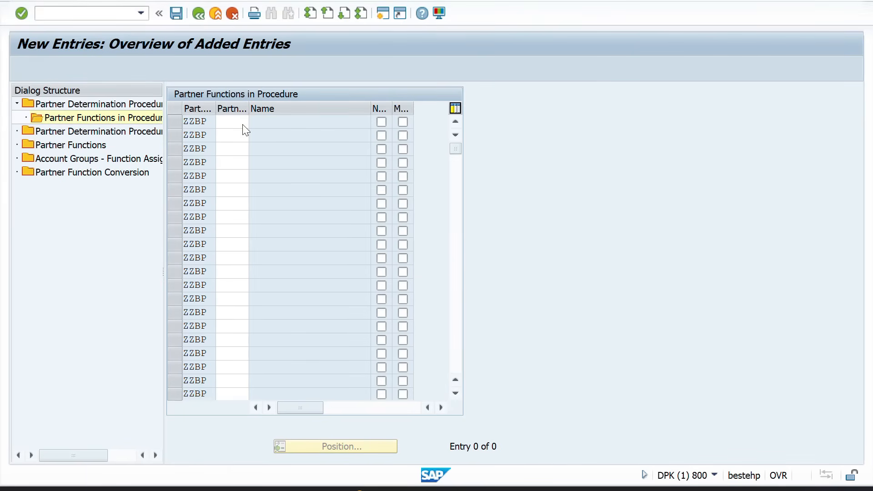
pyautogui.click(380, 122)
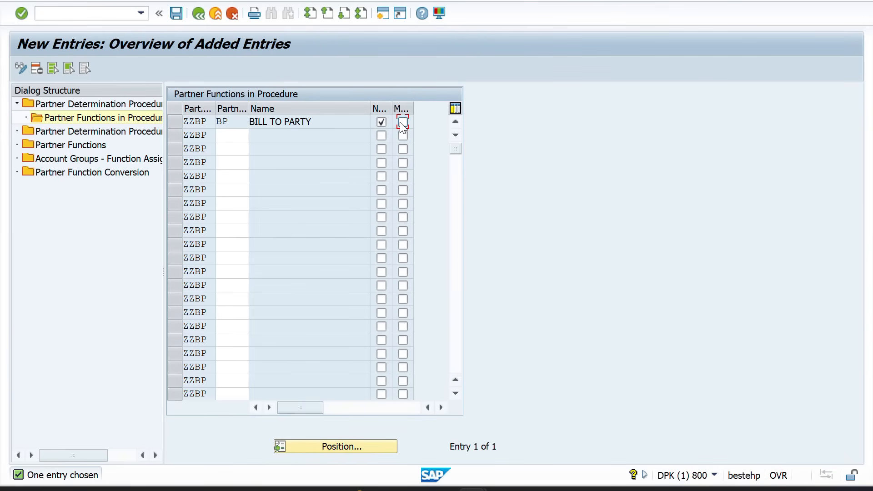
pyautogui.click(399, 122)
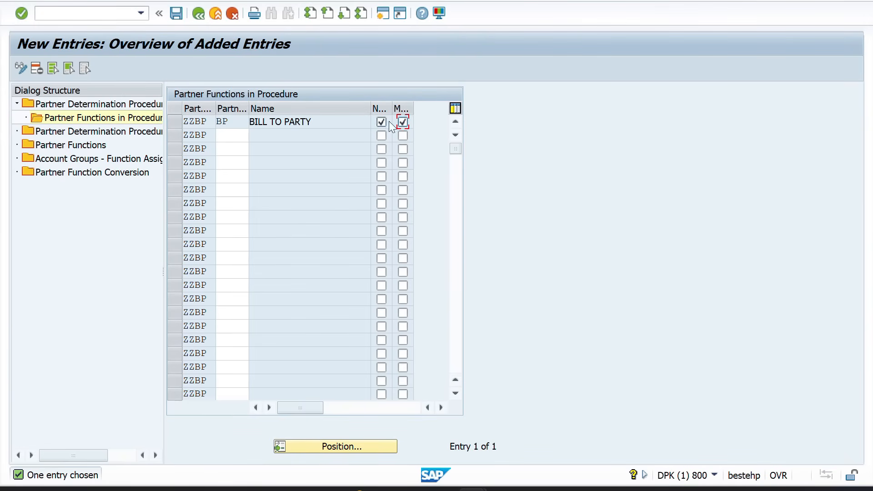
pyautogui.click(175, 13)
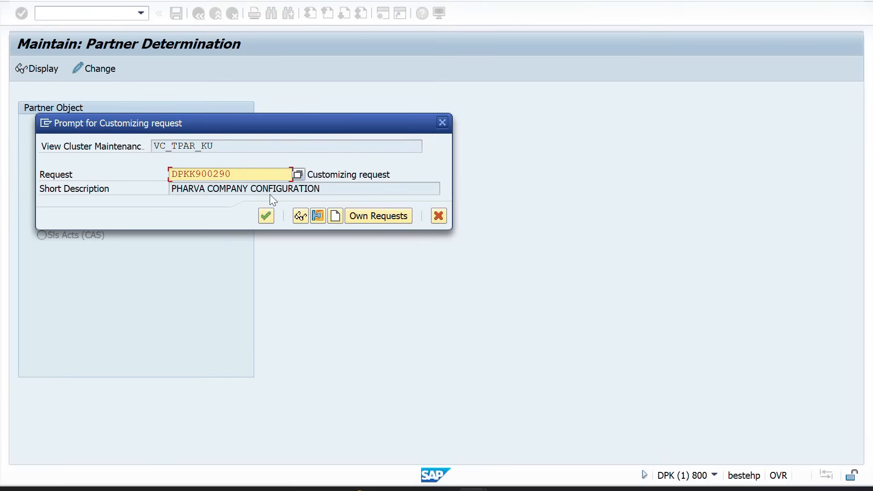
pyautogui.press('Return')
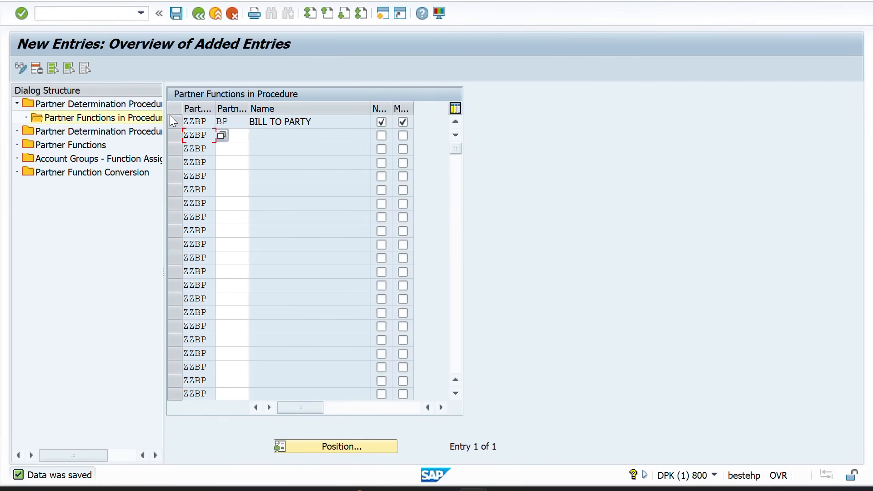
pyautogui.click(171, 121)
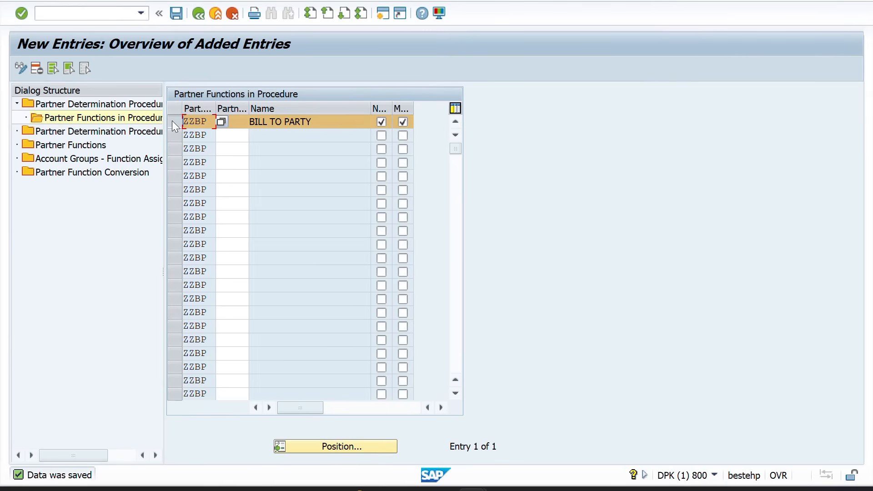
# In the account group procedure assignments, change group ZZBP's procedure from RE to ZZBP
pyautogui.click(98, 133)
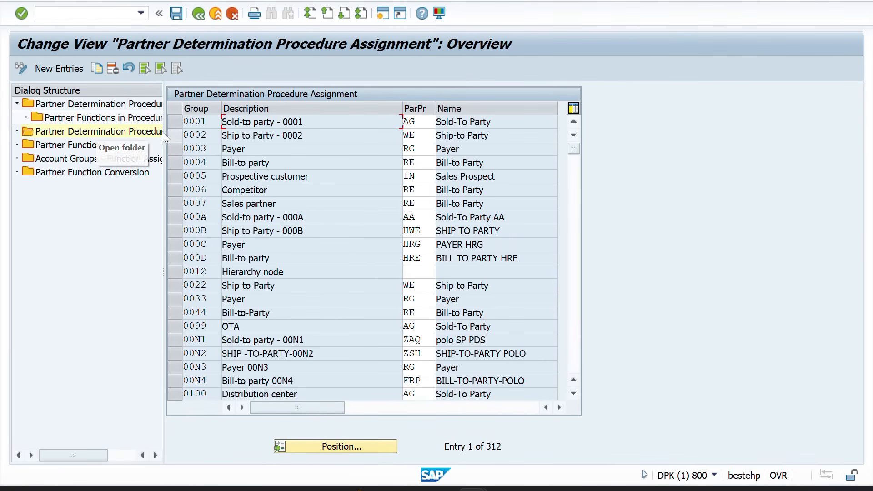
pyautogui.click(326, 446)
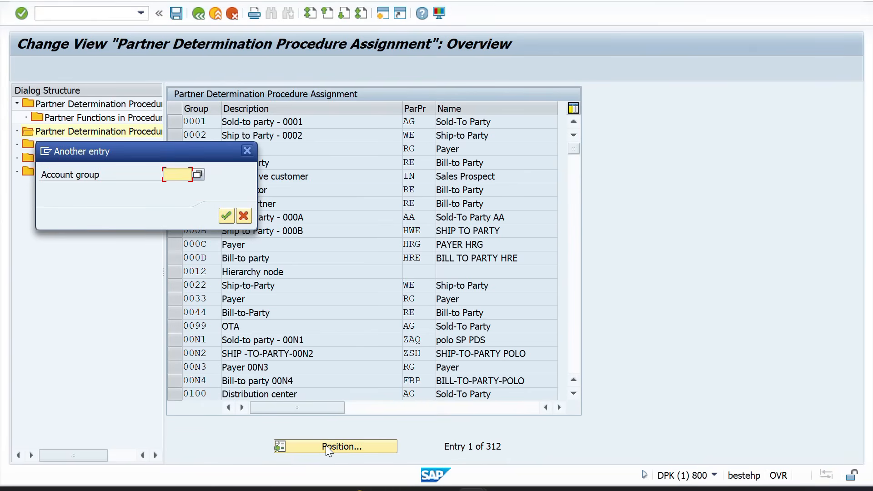
pyautogui.write('ZZBP')
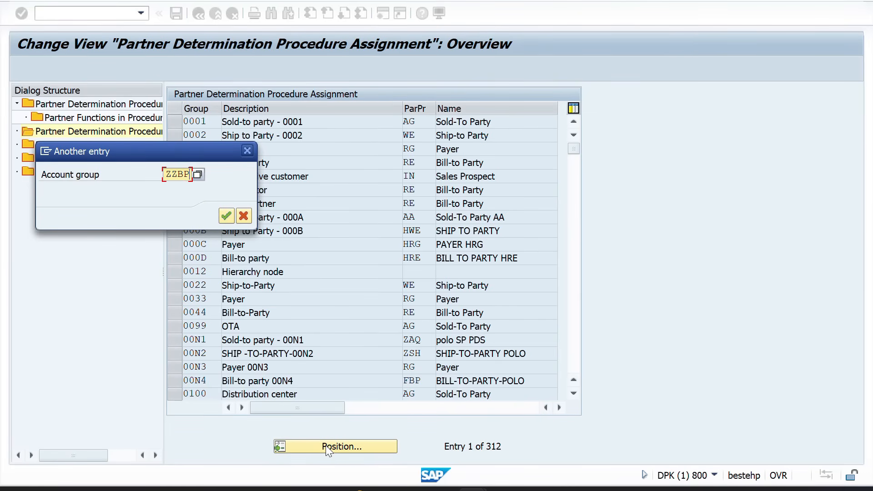
pyautogui.press('Return')
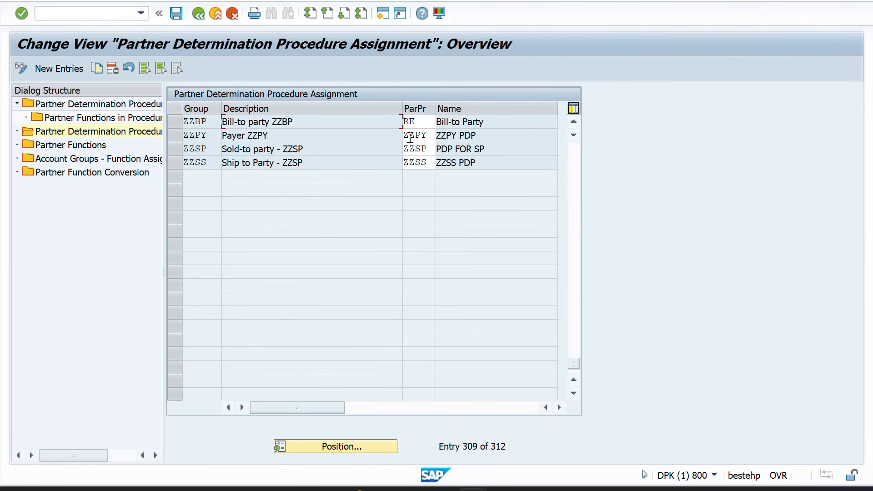
pyautogui.click(424, 127)
pyautogui.press('BackSpace')
pyautogui.press('BackSpace')
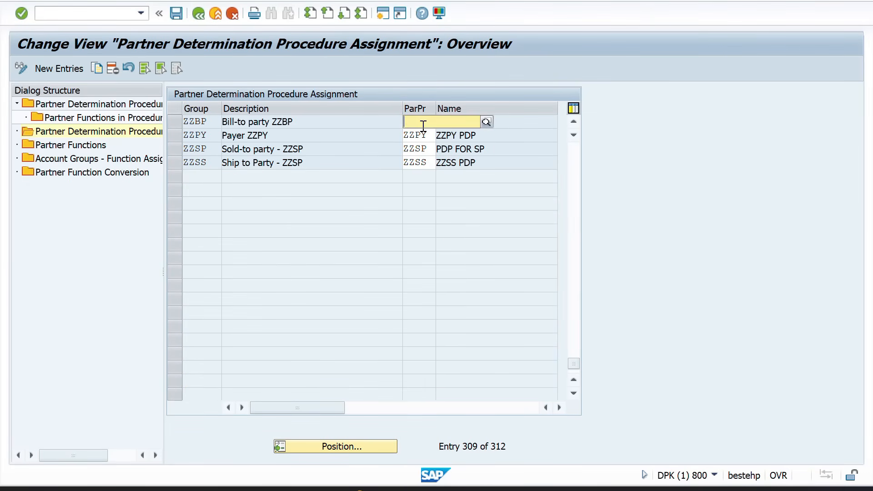
pyautogui.write('ZZBP')
pyautogui.press('Return')
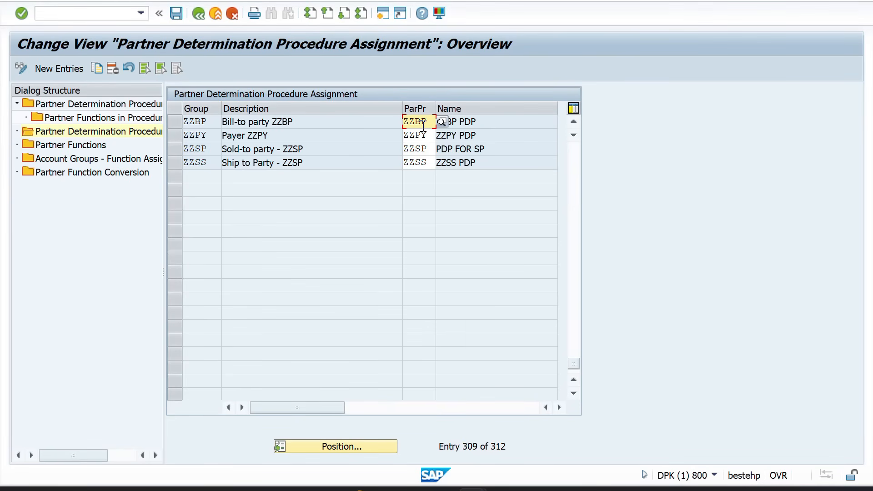
pyautogui.click(169, 122)
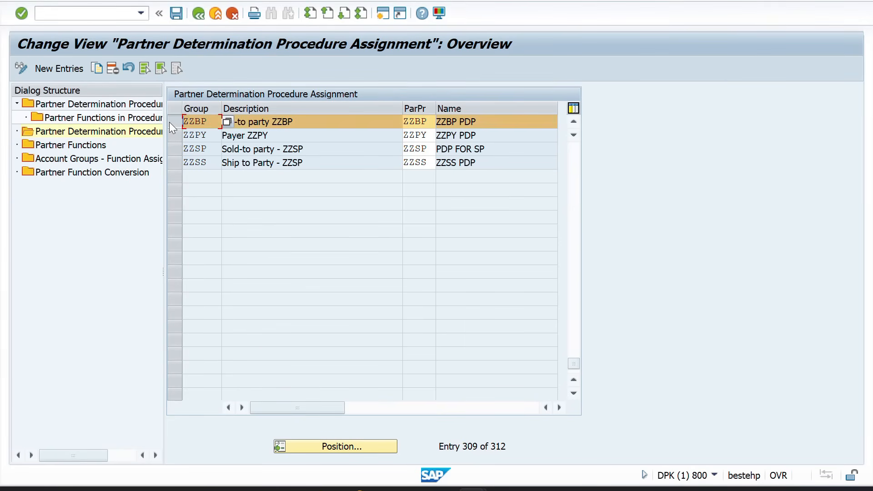
# Add and save a function assignment of partner function BP to account group ZZBP
pyautogui.doubleClick(113, 160)
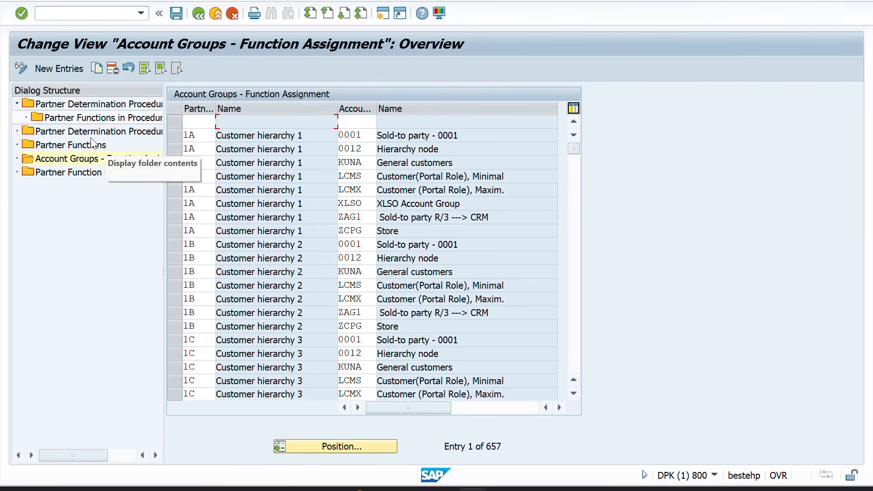
pyautogui.click(49, 65)
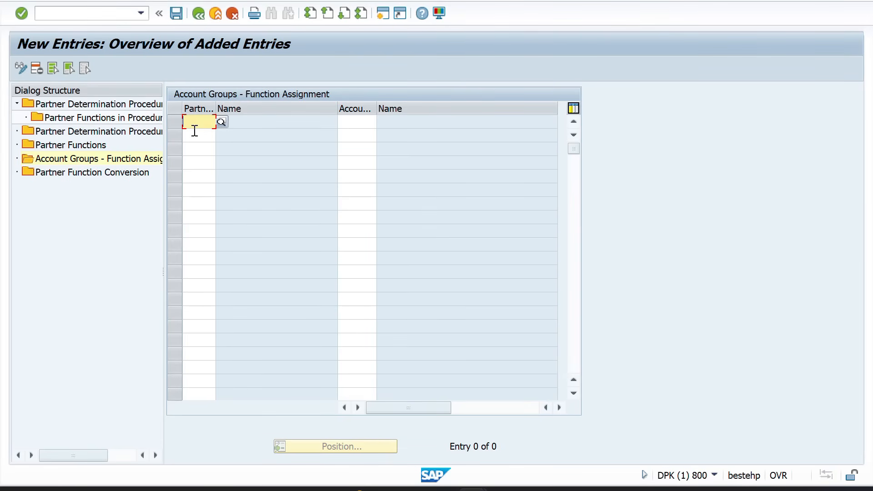
pyautogui.write('BP')
pyautogui.press('Tab')
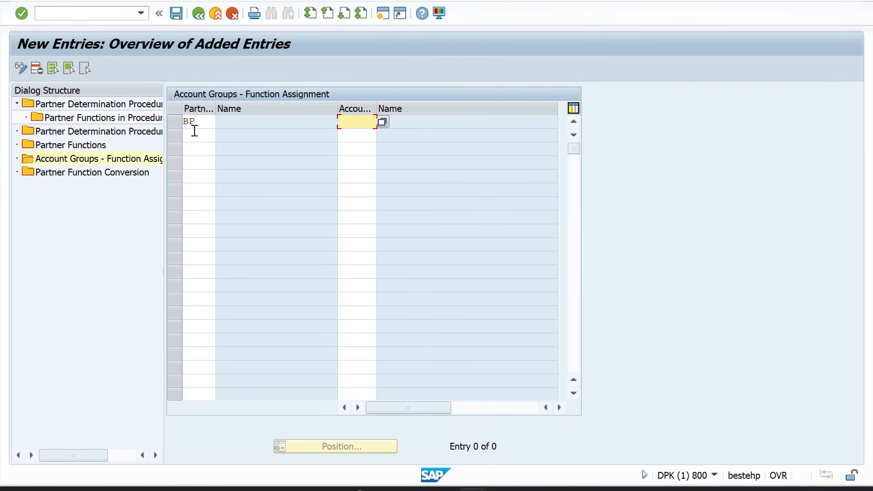
pyautogui.write('ZZ')
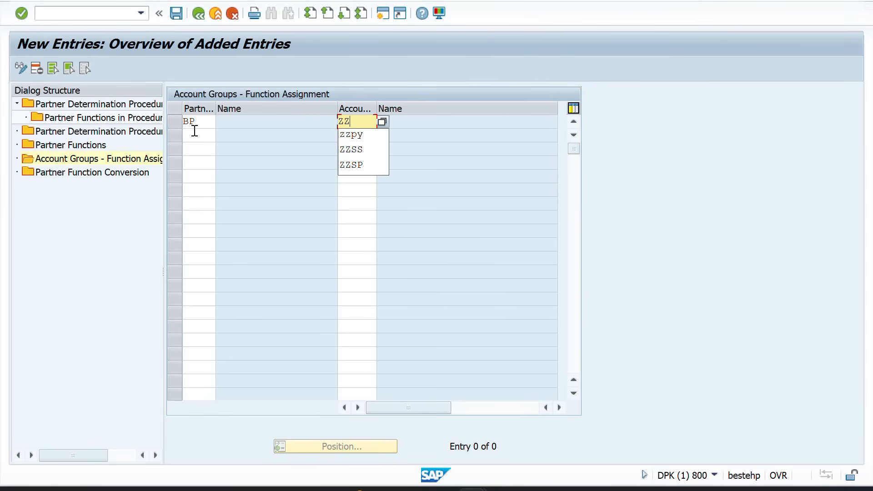
pyautogui.write('BP')
pyautogui.press('Return')
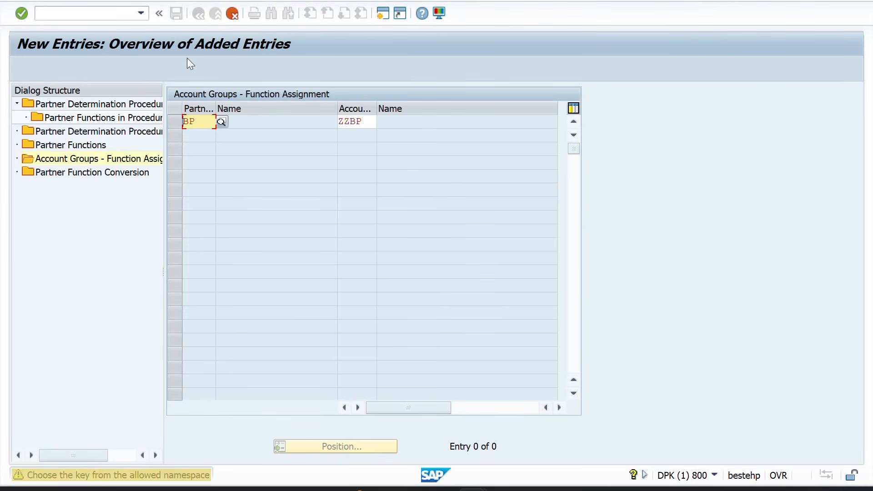
pyautogui.press('Return')
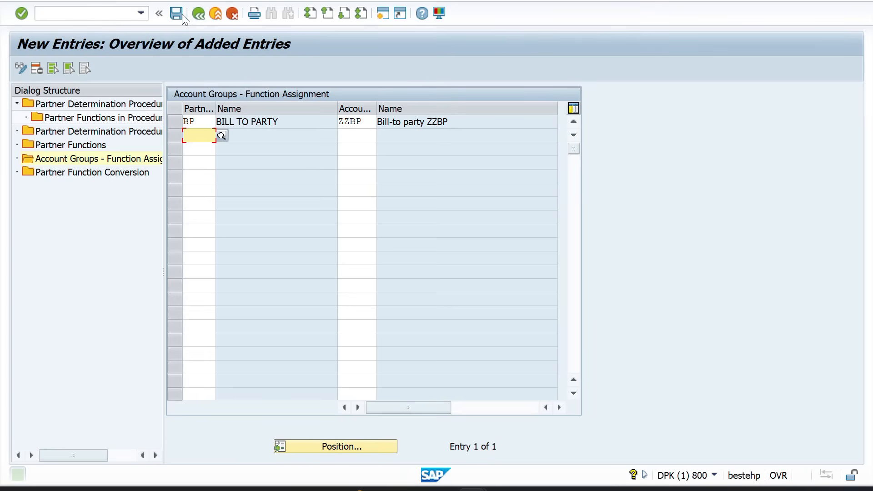
pyautogui.click(182, 14)
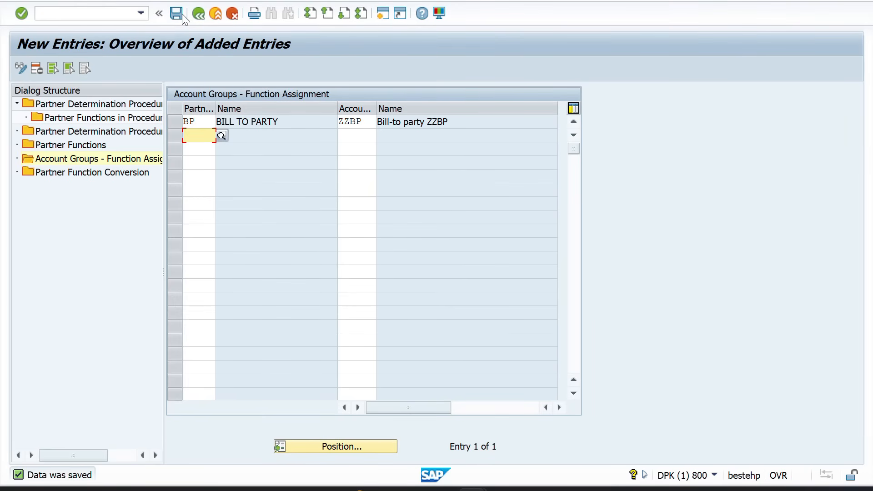
pyautogui.click(182, 14)
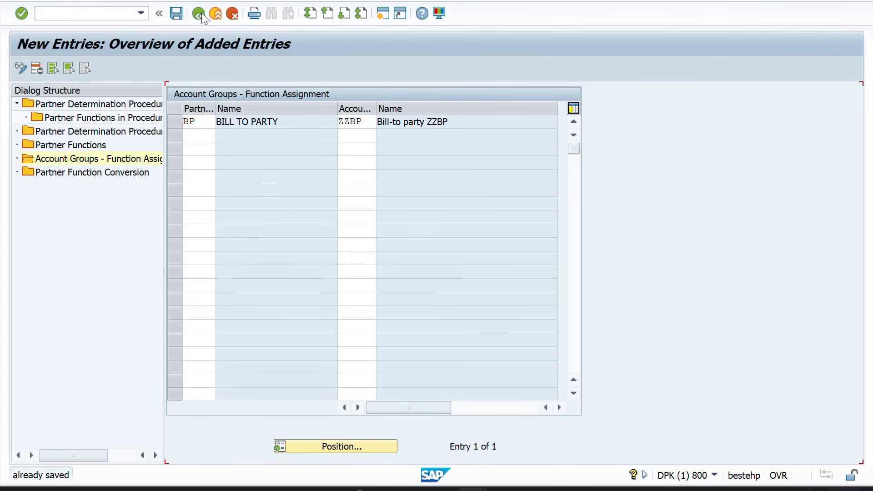
# Back out of partner determination to the start screen and enter /N for a new transaction
pyautogui.click(198, 14)
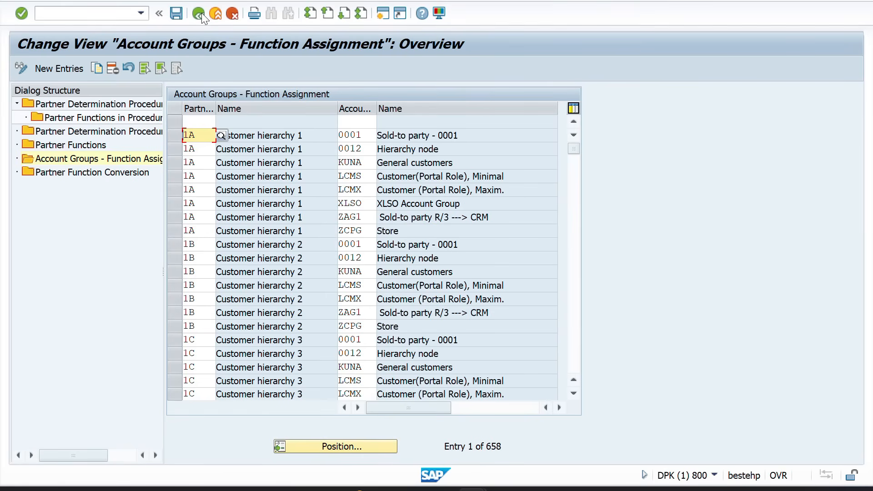
pyautogui.click(201, 12)
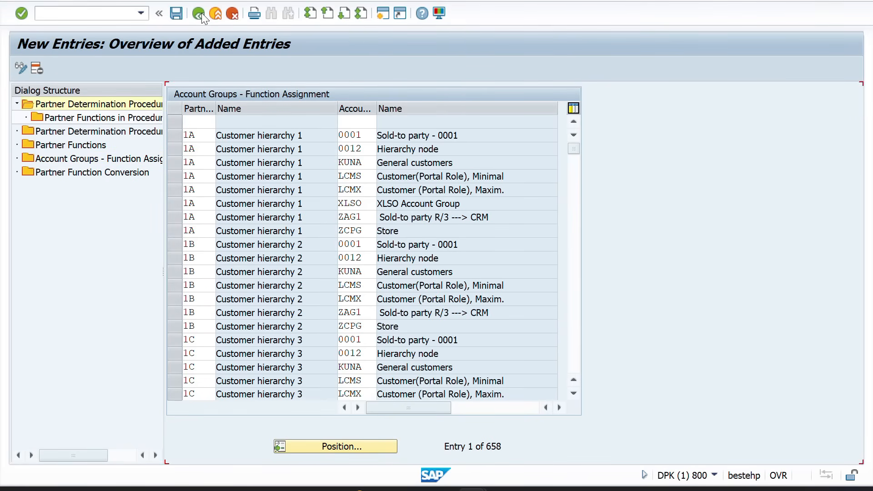
pyautogui.hotkey('alt', 'Tab')
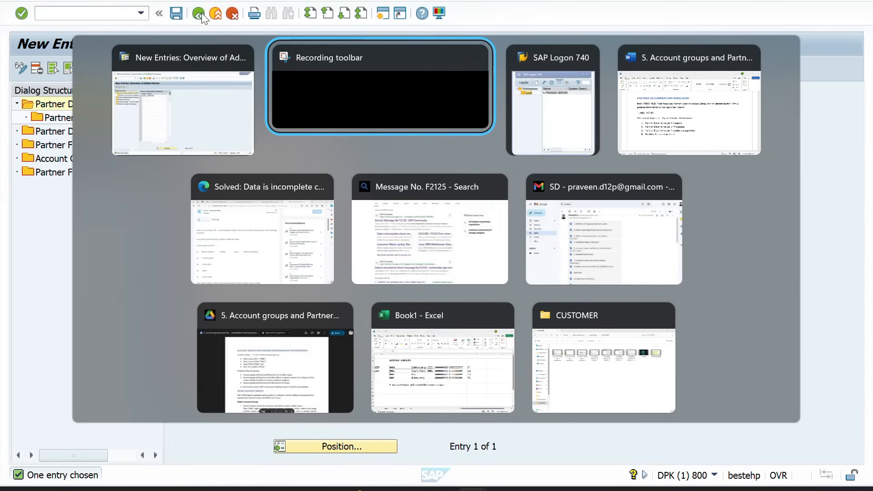
pyautogui.hotkey('alt', 'shift', 'Tab')
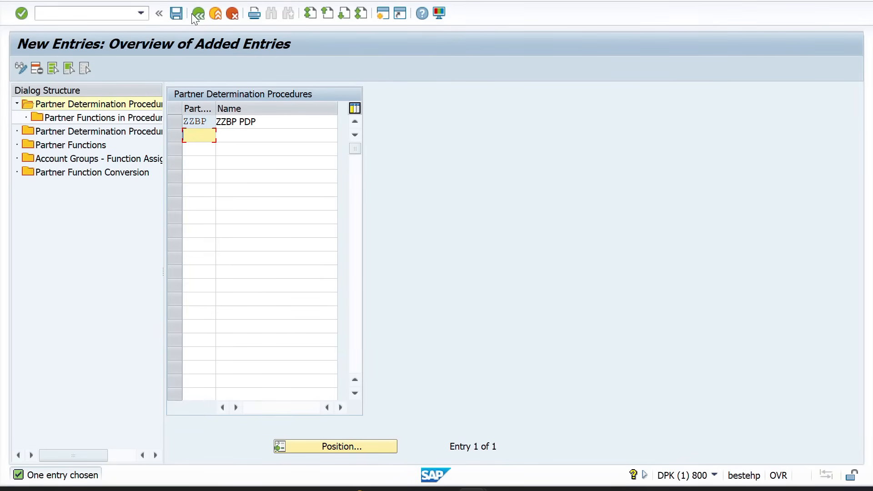
pyautogui.click(198, 13)
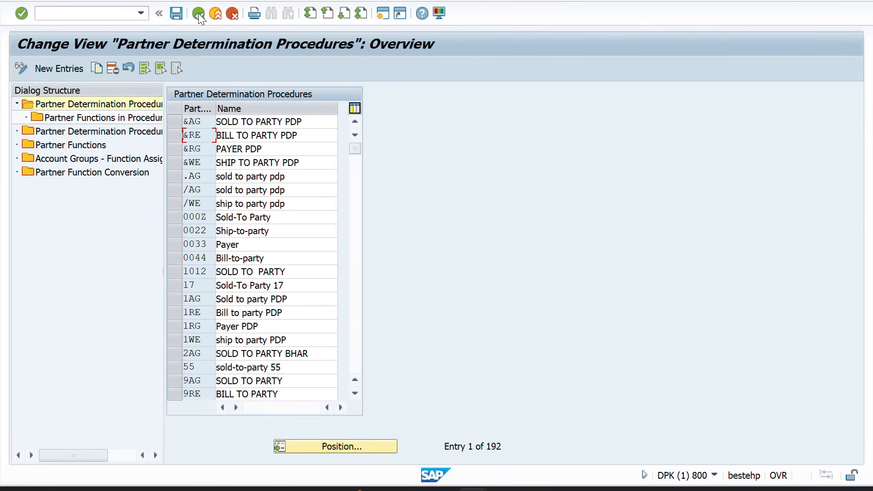
pyautogui.click(198, 13)
pyautogui.click(100, 12)
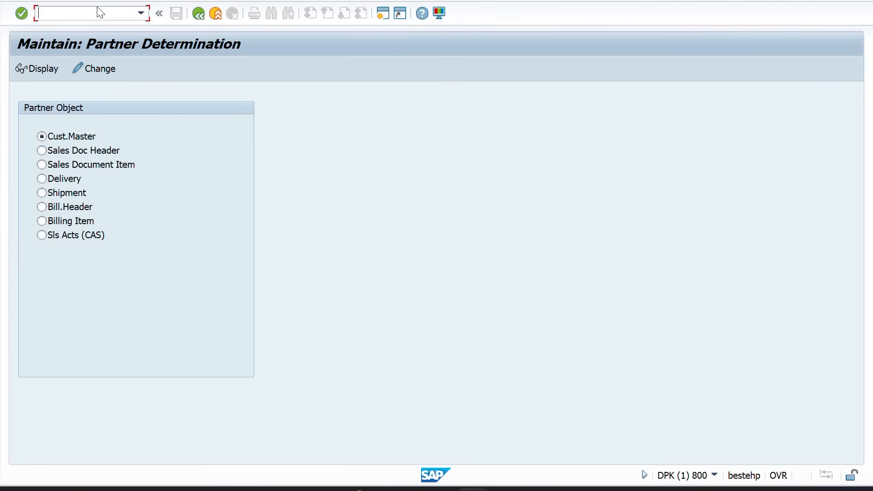
pyautogui.write('/NOVT0')
# Open the customer account groups list, jump to ZZSP, and review the ZZSS and ZZSP group details
pyautogui.press('Return')
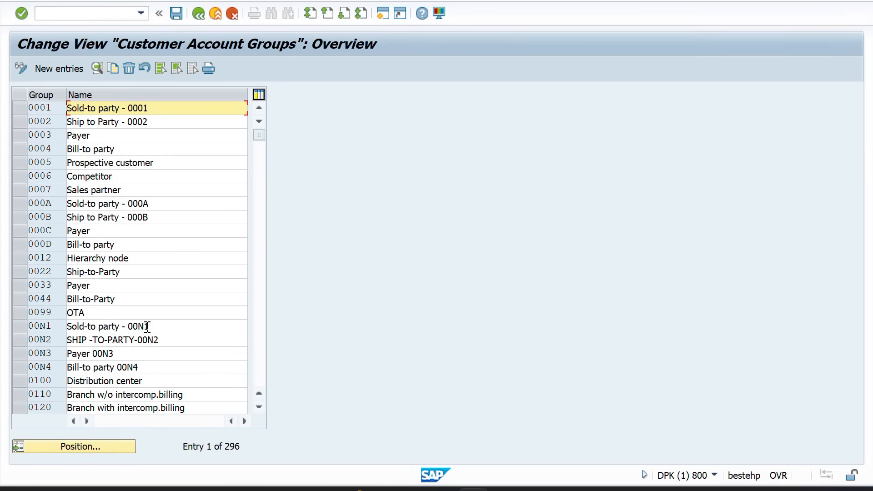
pyautogui.click(70, 445)
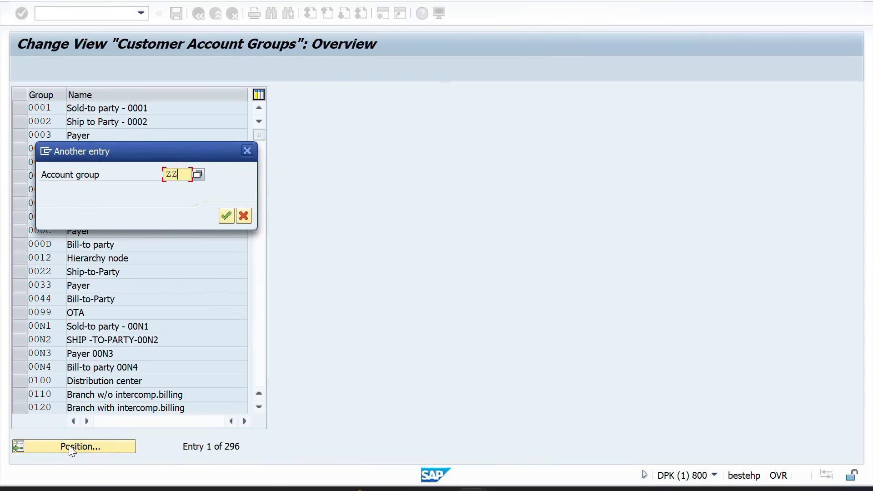
pyautogui.write('ZZSP')
pyautogui.press('Return')
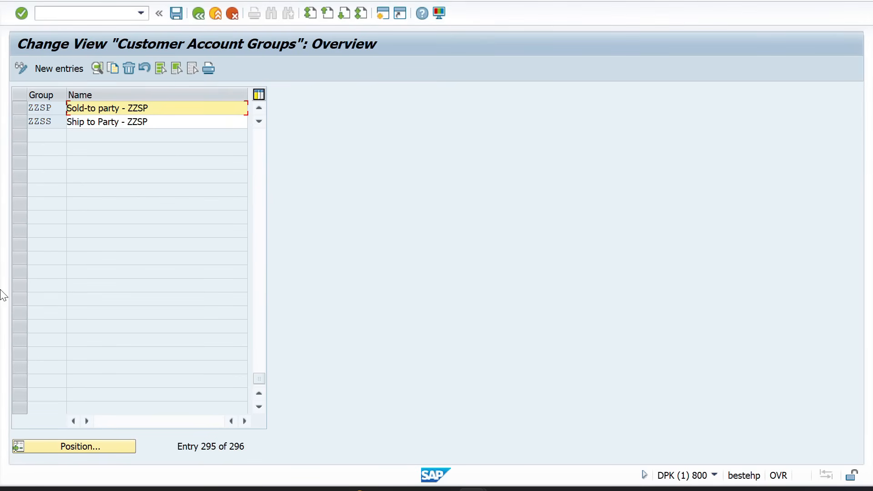
pyautogui.doubleClick(45, 117)
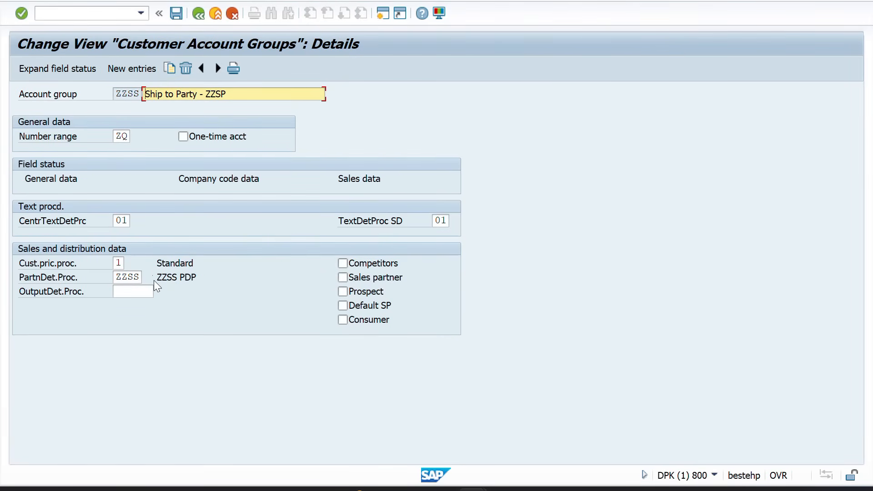
pyautogui.click(203, 12)
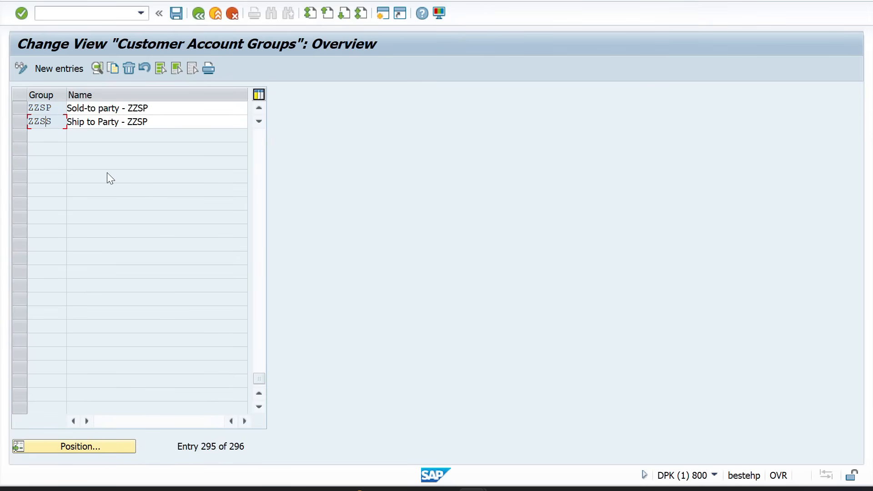
pyautogui.doubleClick(44, 108)
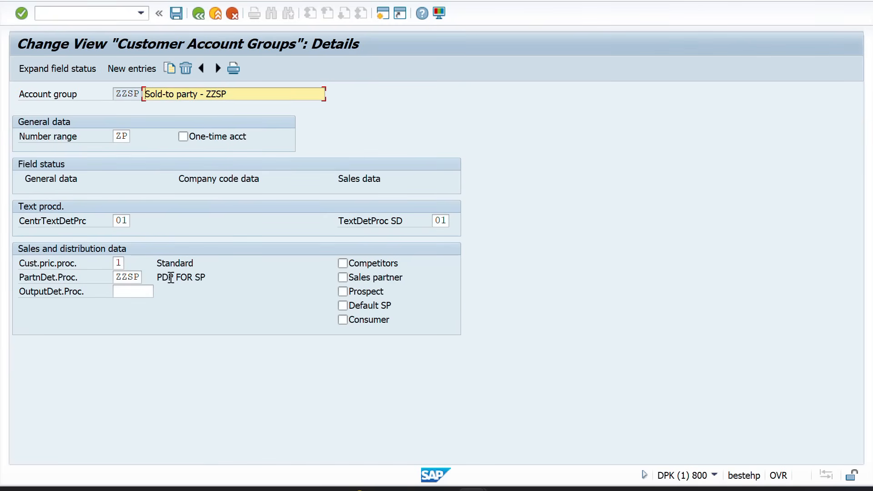
pyautogui.click(202, 17)
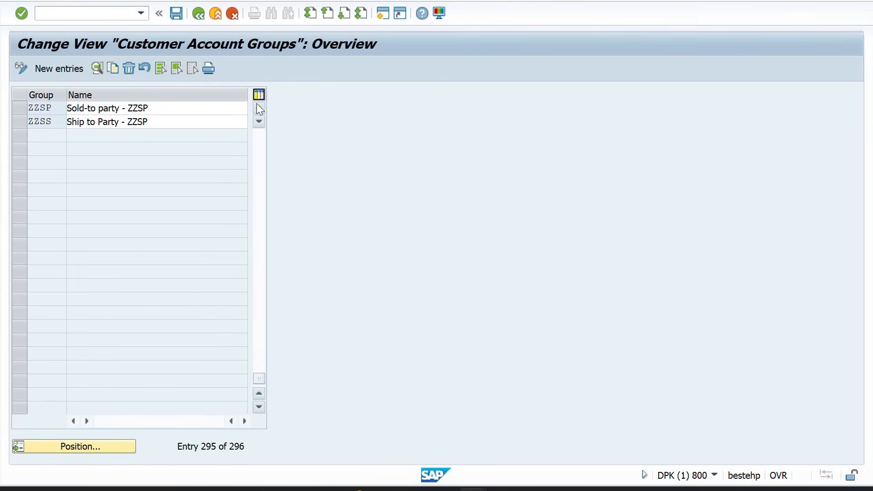
# Review groups ZZPY and ZZBP, confirming ZZBP uses procedure ZZBP, then return to SAP Easy Access
pyautogui.click(259, 108)
pyautogui.click(258, 107)
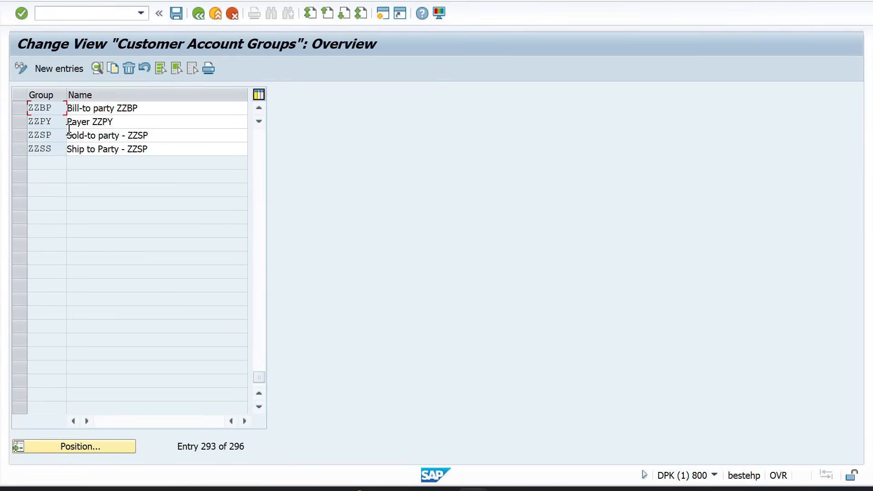
pyautogui.doubleClick(58, 126)
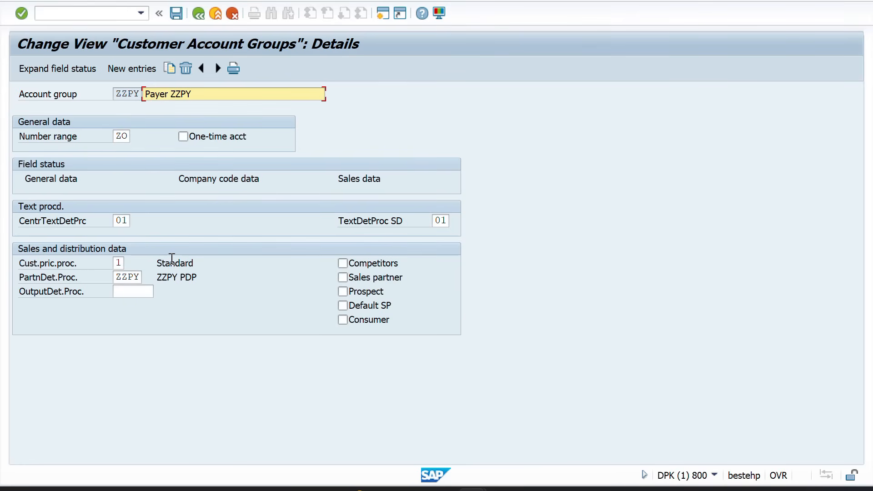
pyautogui.click(197, 13)
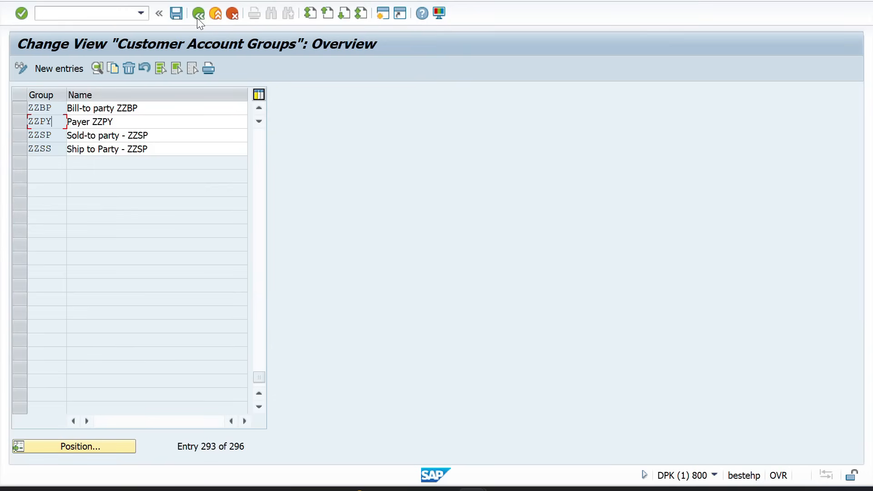
pyautogui.click(256, 110)
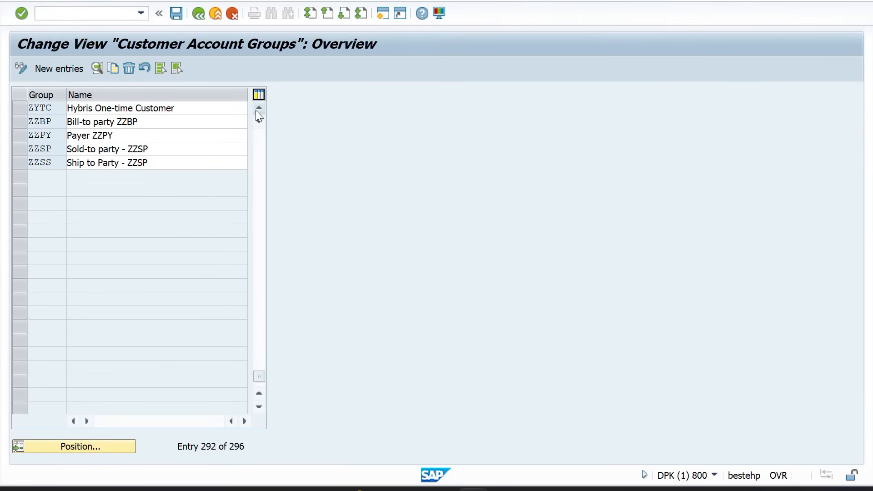
pyautogui.click(256, 110)
pyautogui.doubleClick(54, 134)
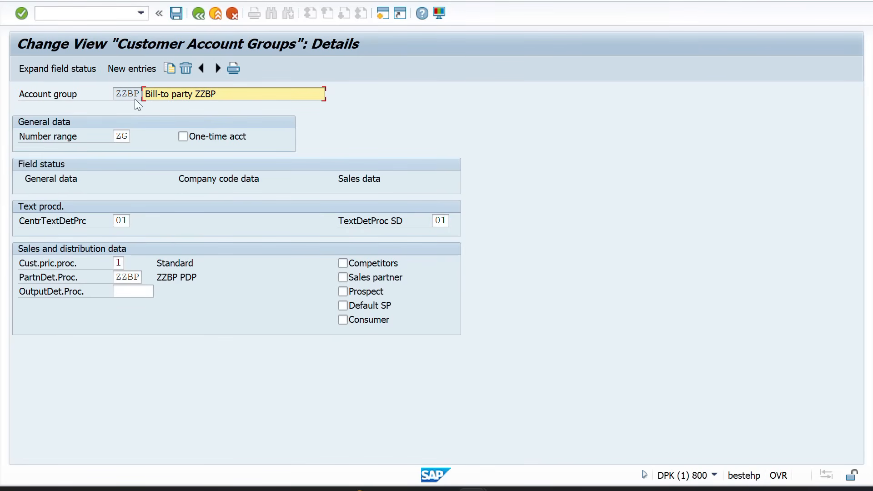
pyautogui.click(203, 14)
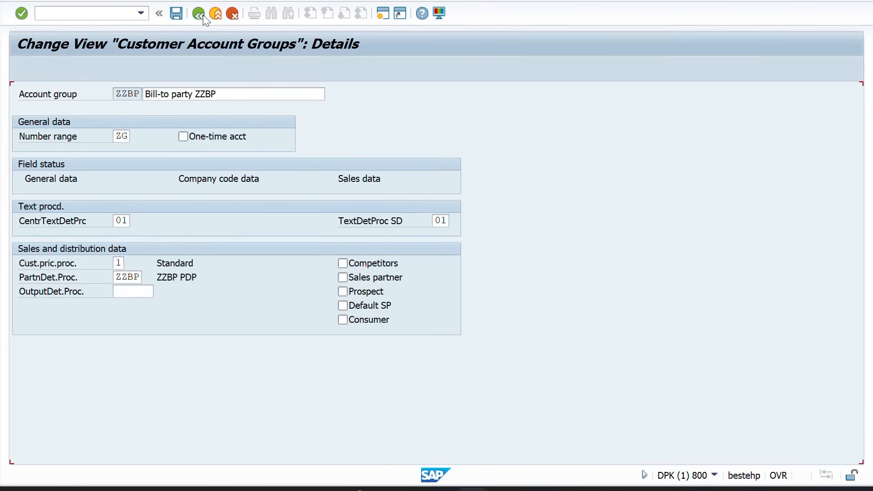
pyautogui.click(203, 15)
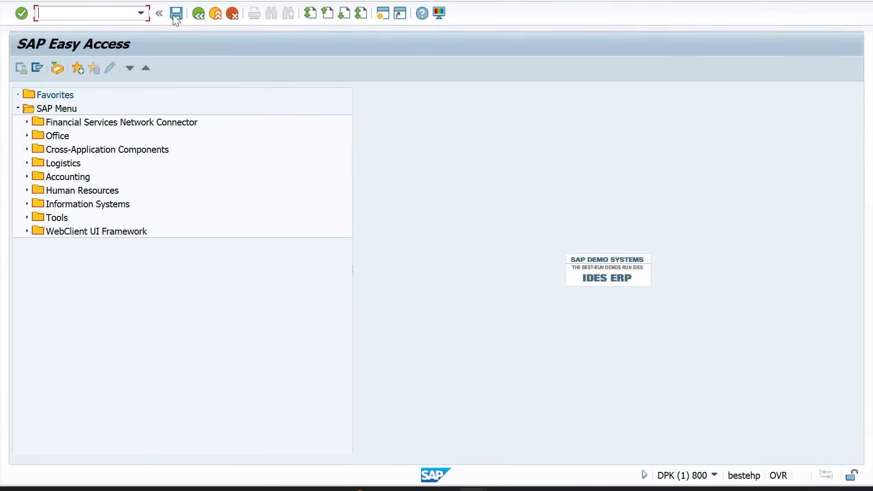
# Start customer creation with XD01 and choose the Ship to Party - ZZSP account group
pyautogui.write('xd01')
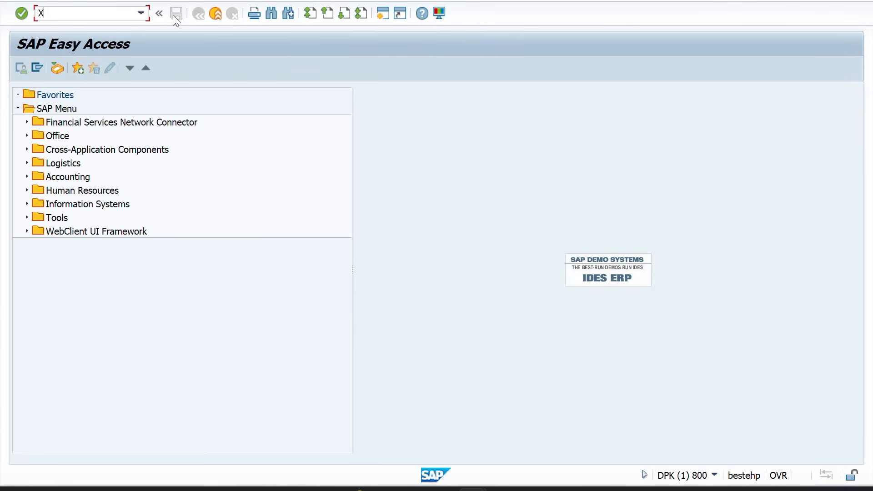
pyautogui.press('Return')
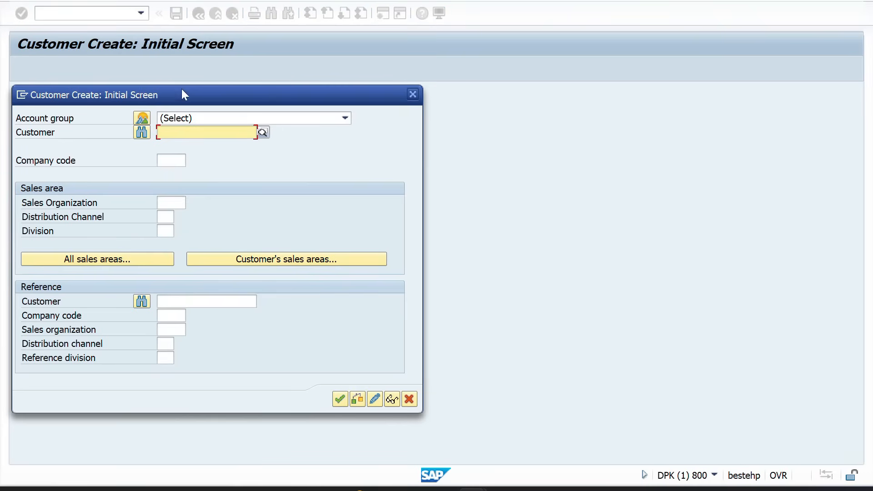
pyautogui.click(139, 133)
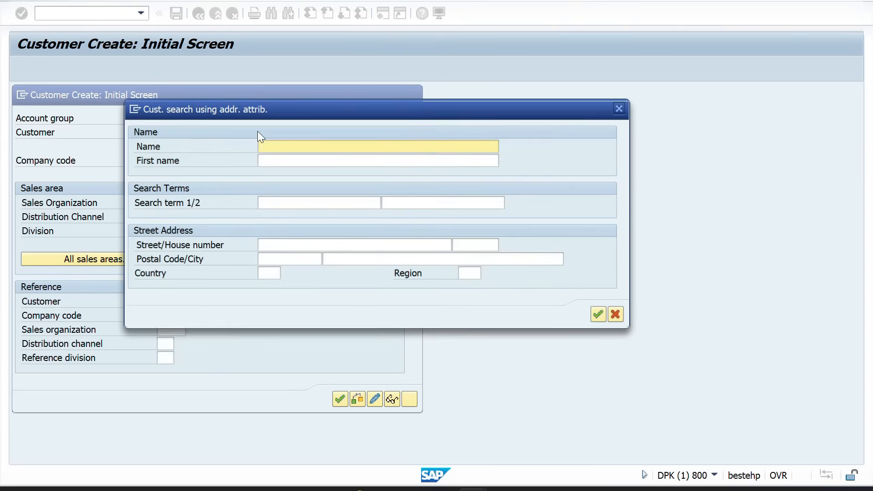
pyautogui.click(620, 110)
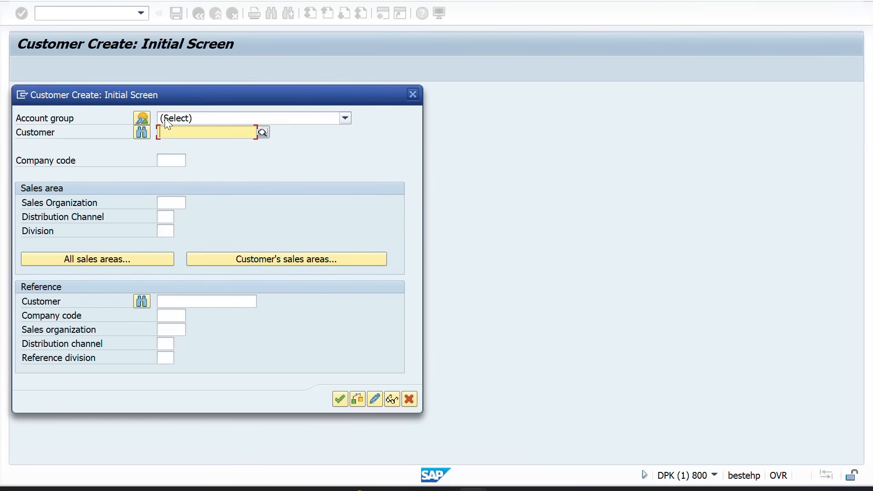
pyautogui.click(142, 118)
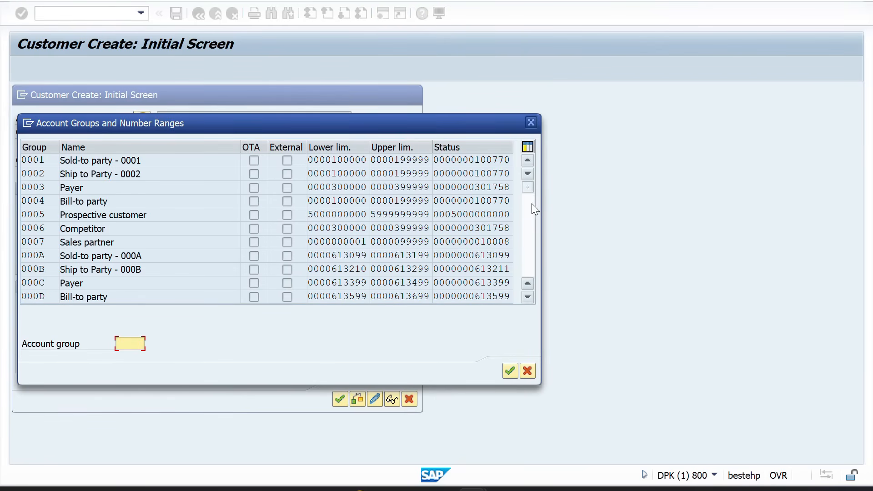
pyautogui.moveTo(527, 188); pyautogui.dragTo(528, 271)
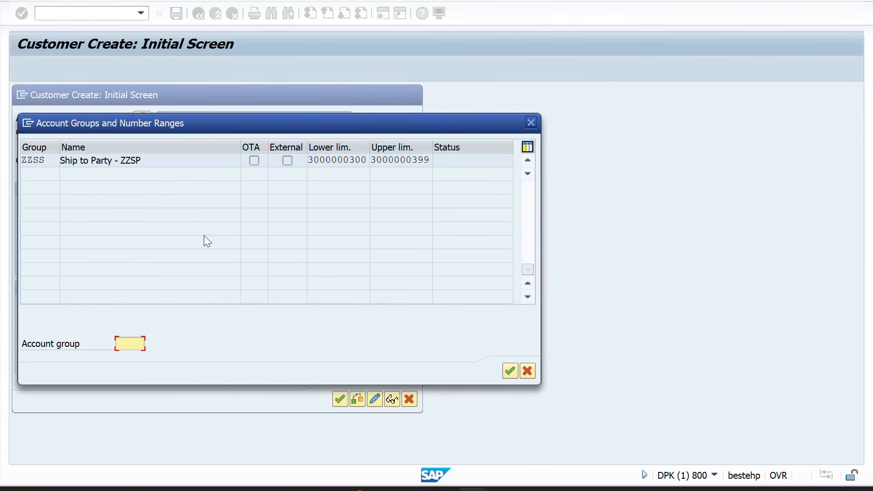
pyautogui.doubleClick(32, 162)
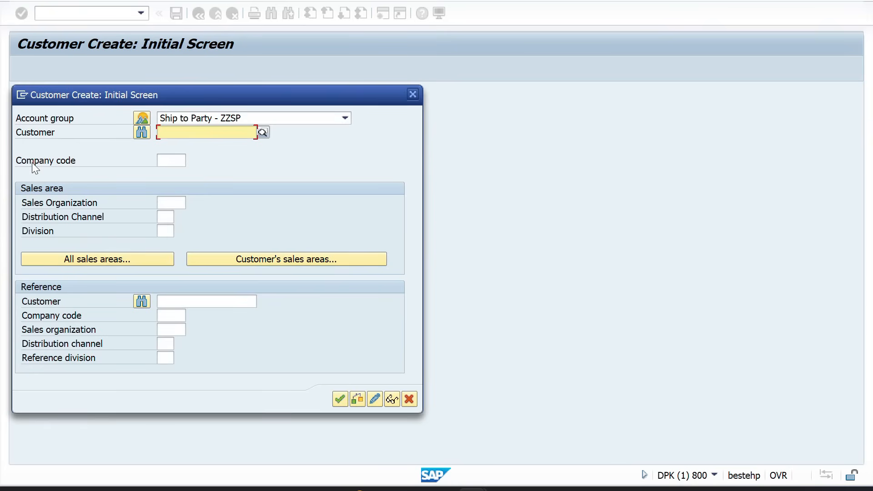
# Enter company code ZZZZ and sales area ZZ01 / ZX / ZM to reach the general data
pyautogui.click(171, 159)
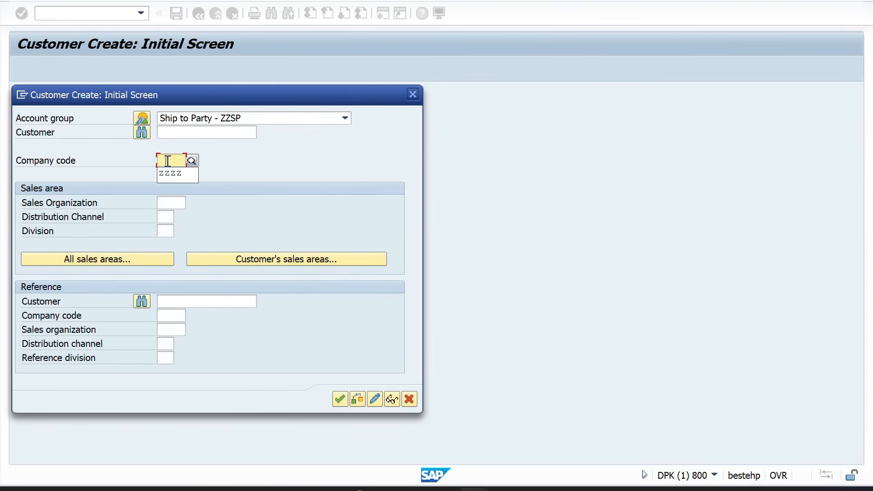
pyautogui.write('zzzz')
pyautogui.press('Tab')
pyautogui.write('ZZ01')
pyautogui.press('Tab')
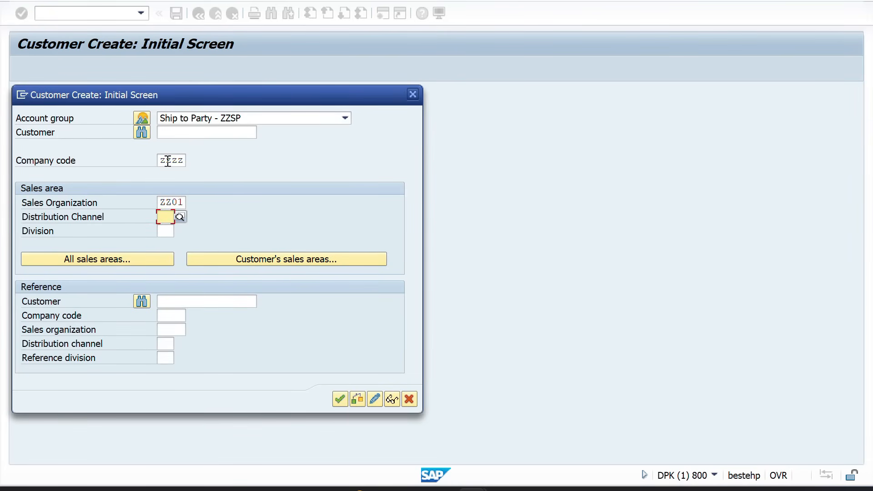
pyautogui.write('ZX')
pyautogui.press('Tab')
pyautogui.press('Down')
pyautogui.press('Return')
pyautogui.press('Return')
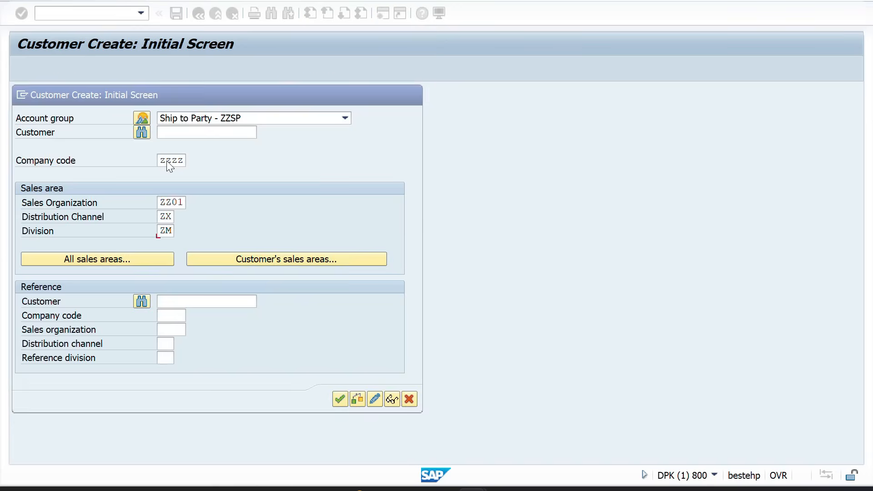
pyautogui.click(169, 188)
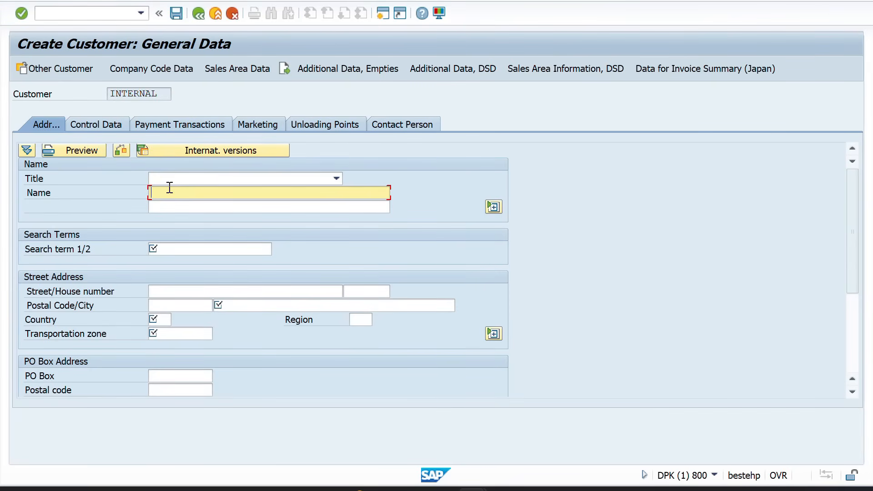
pyautogui.write('SAGA')
pyautogui.click(166, 249)
pyautogui.write('SAG')
pyautogui.press('BackSpace')
pyautogui.press('BackSpace')
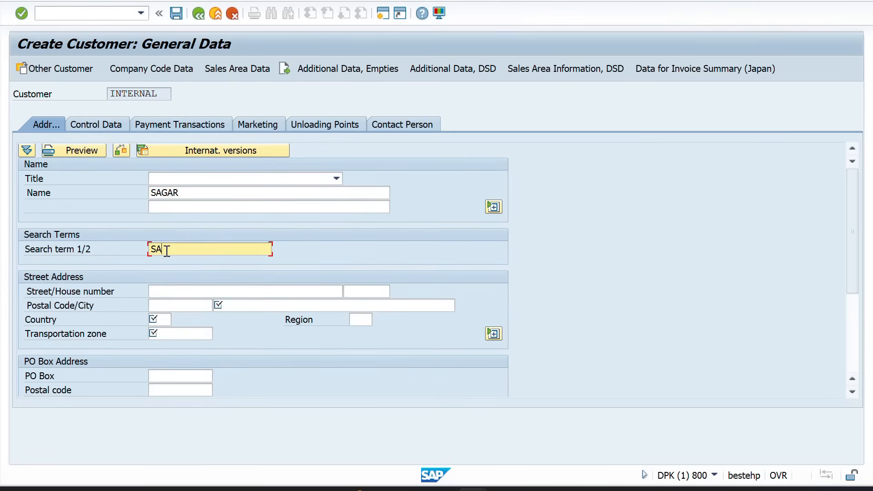
pyautogui.click(231, 305)
pyautogui.write('HEBBAL')
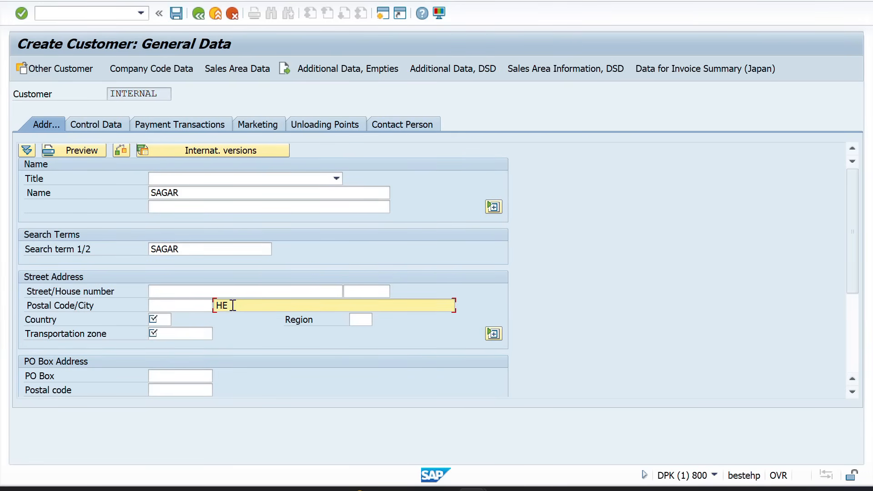
pyautogui.click(155, 320)
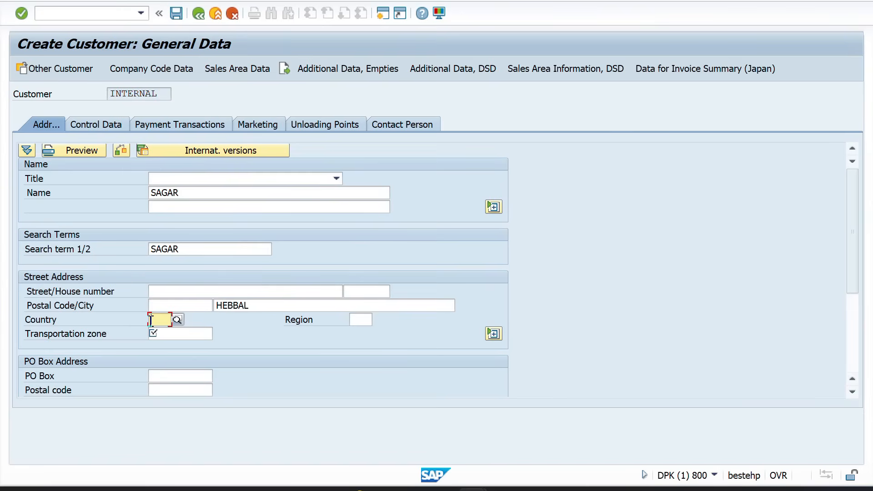
pyautogui.write('IN')
pyautogui.press('Tab')
pyautogui.write('10')
pyautogui.press('Tab')
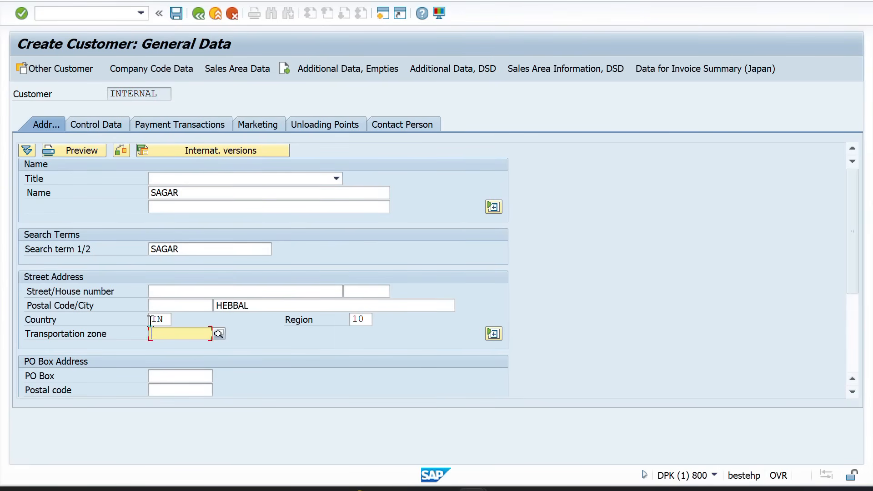
pyautogui.press('space')
pyautogui.press('Down')
pyautogui.press('Return')
pyautogui.press('Return')
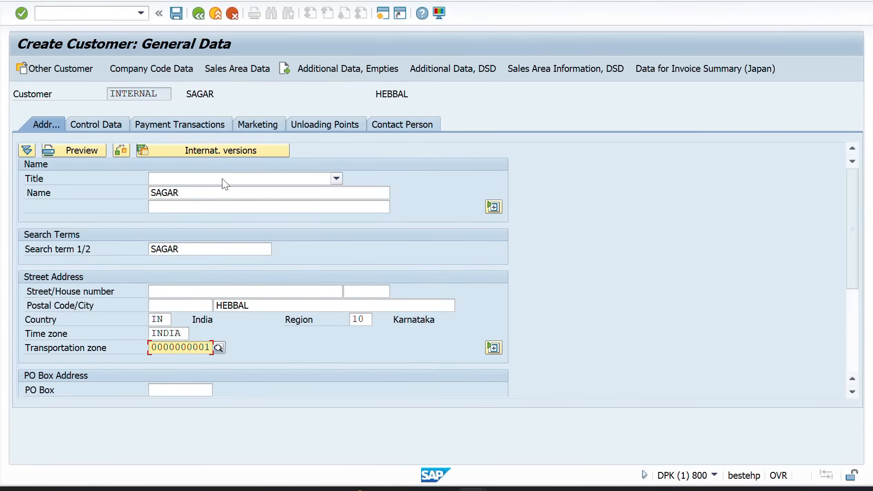
# Set the company code reconciliation account to 140000
pyautogui.click(149, 68)
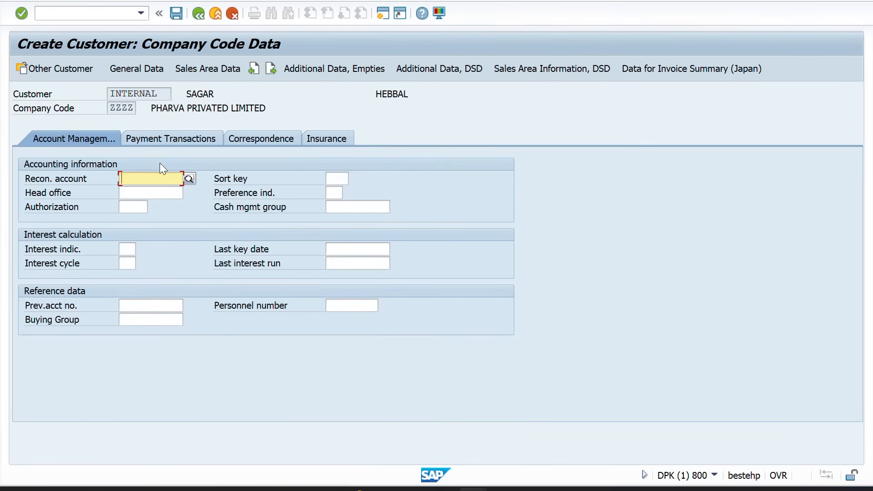
pyautogui.press('space')
pyautogui.press('Down')
pyautogui.press('Return')
pyautogui.press('Return')
# In the sales area data, set output tax classification 1 and shipping condition 01
pyautogui.click(195, 67)
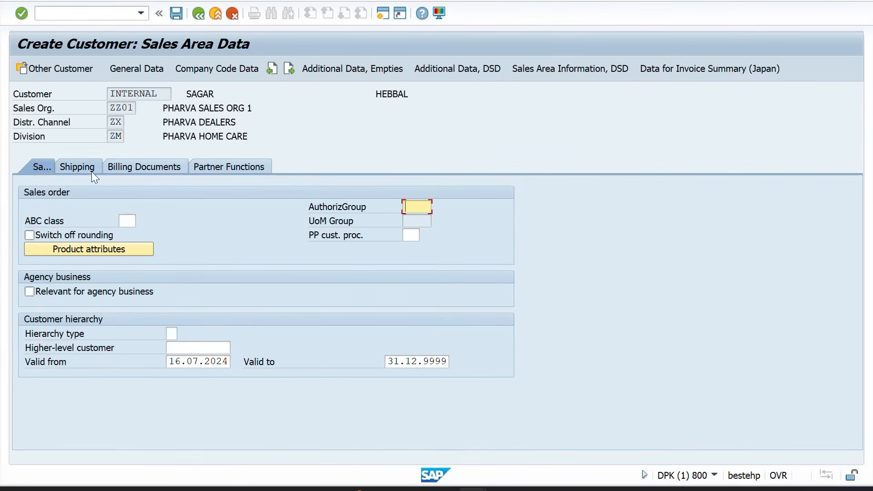
pyautogui.click(144, 167)
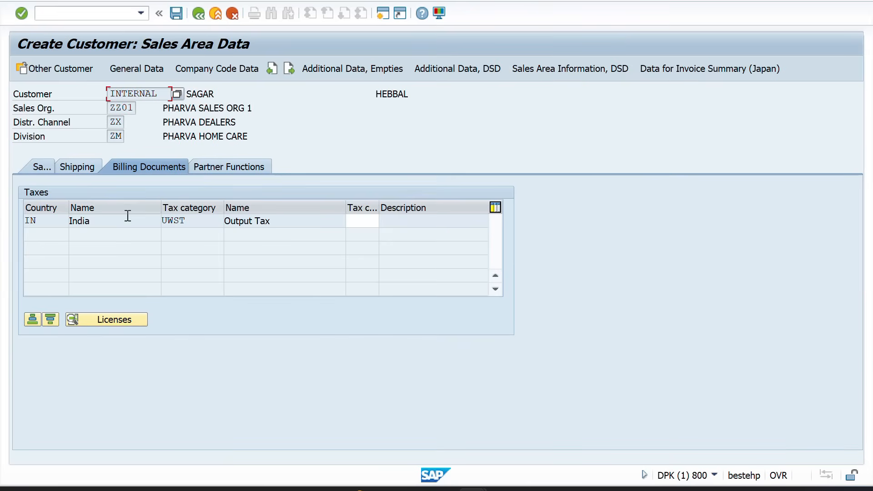
pyautogui.click(358, 223)
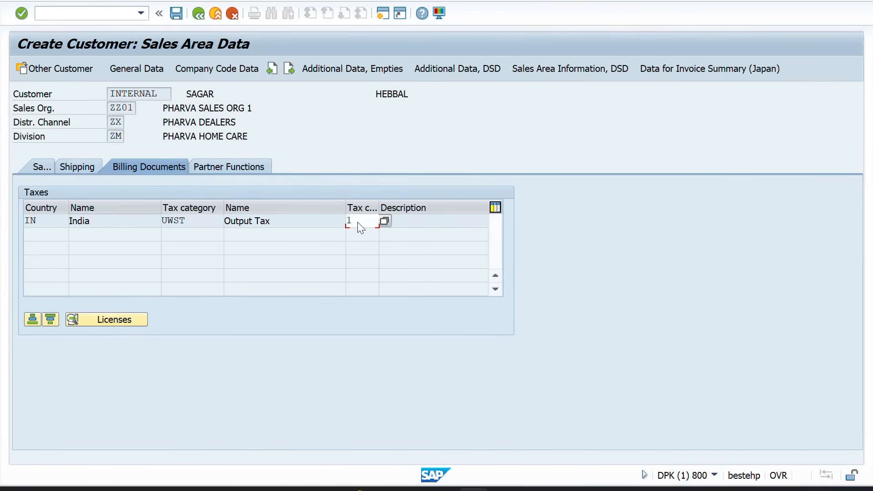
pyautogui.write('1')
pyautogui.press('Return')
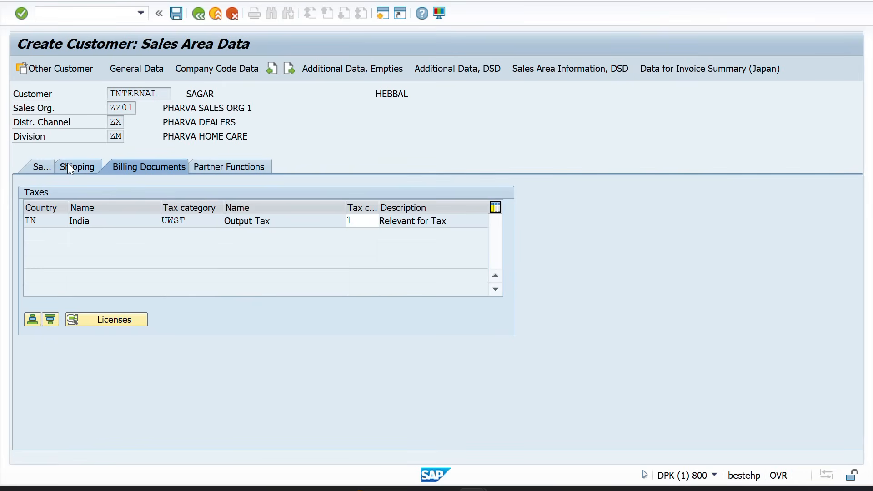
pyautogui.click(67, 165)
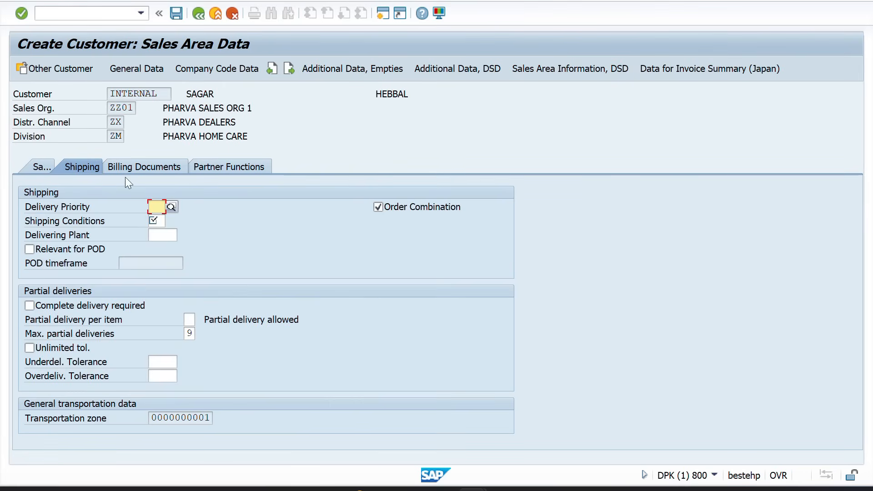
pyautogui.click(156, 221)
pyautogui.click(156, 233)
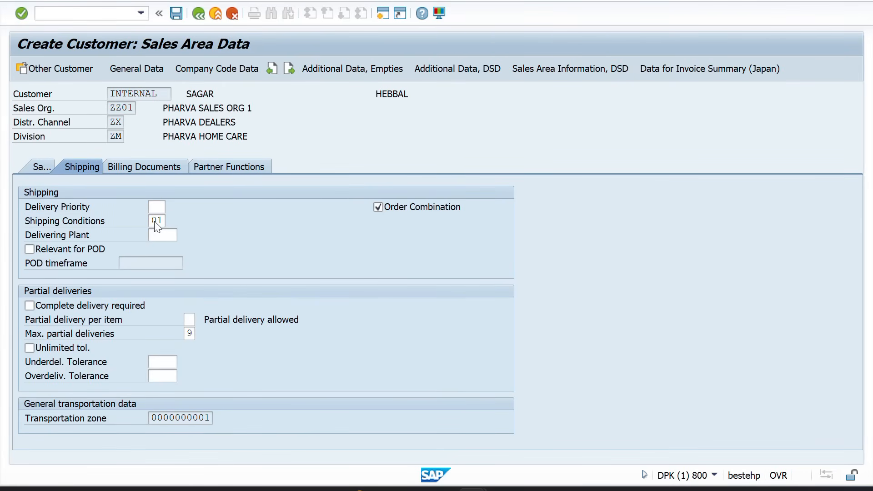
pyautogui.press('Return')
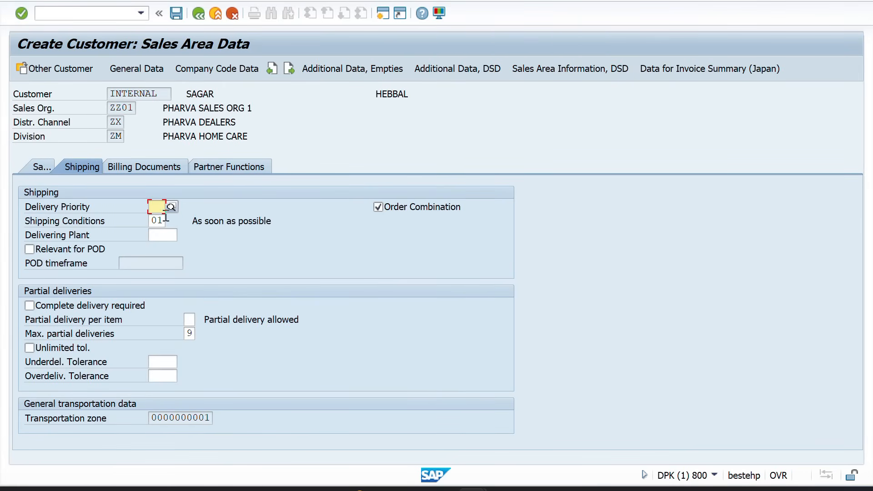
# Check the SHIP TO PARTY partner function and save the new ship-to customer
pyautogui.click(248, 168)
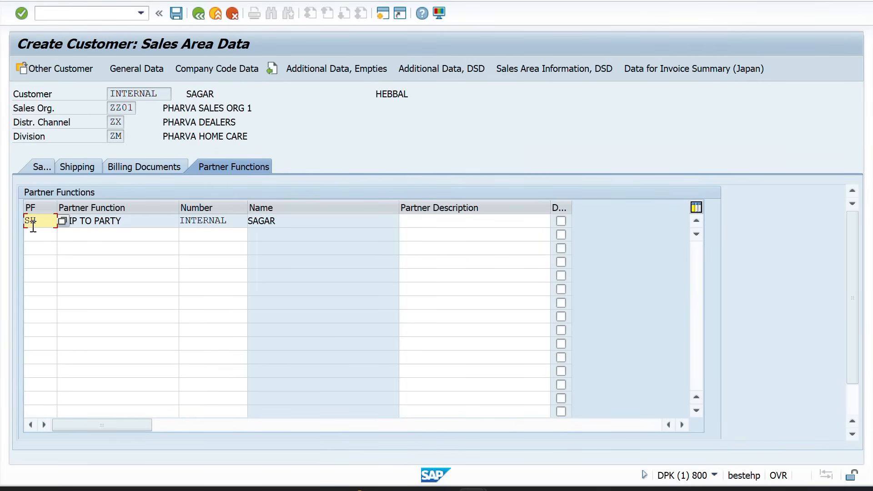
pyautogui.moveTo(129, 221); pyautogui.dragTo(58, 221)
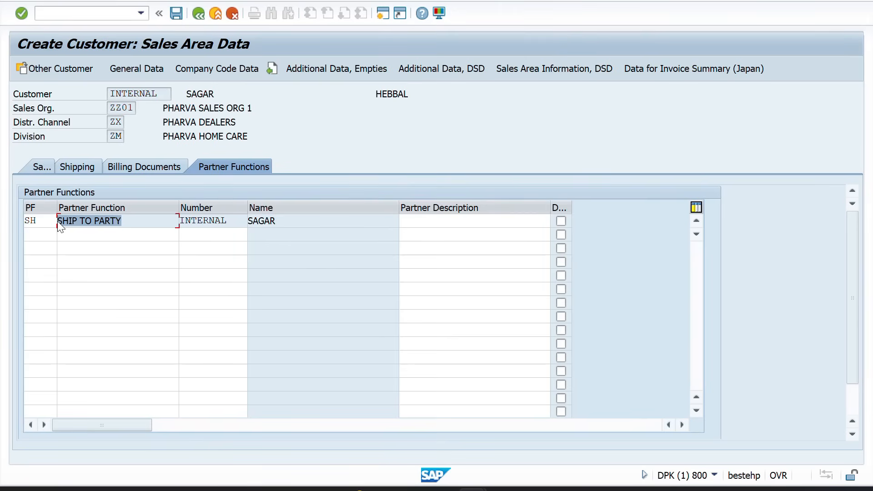
pyautogui.moveTo(152, 221); pyautogui.dragTo(54, 224)
pyautogui.moveTo(130, 221); pyautogui.dragTo(54, 225)
pyautogui.click(177, 13)
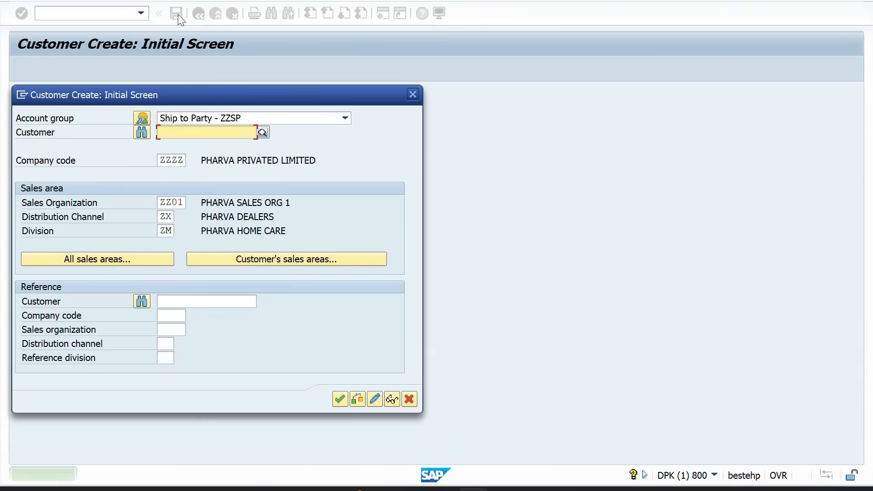
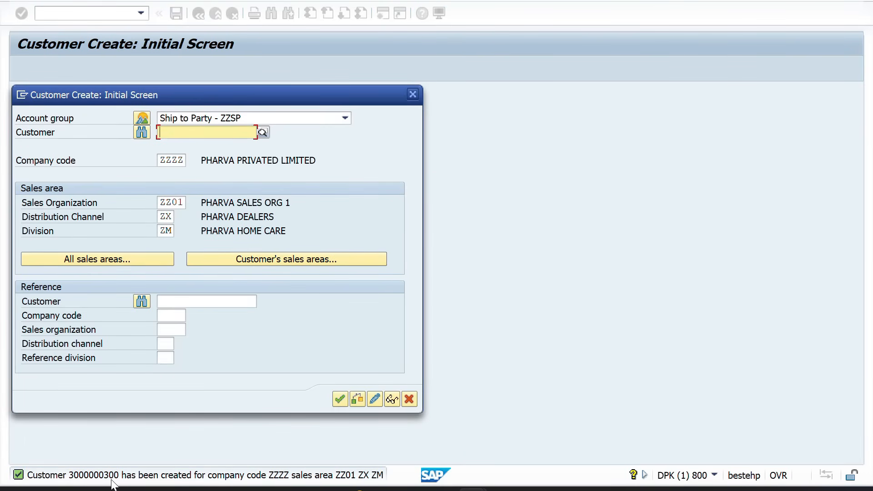
pyautogui.hotkey('alt', 'Tab')
pyautogui.press('Tab')
pyautogui.press('Tab')
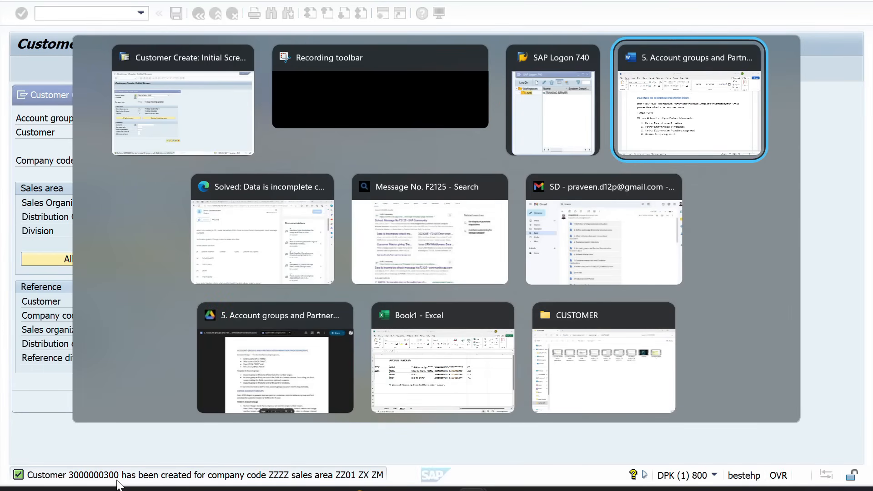
pyautogui.press('Tab')
pyautogui.press('Tab')
pyautogui.press('Tab')
pyautogui.press('Tab')
pyautogui.press('Tab')
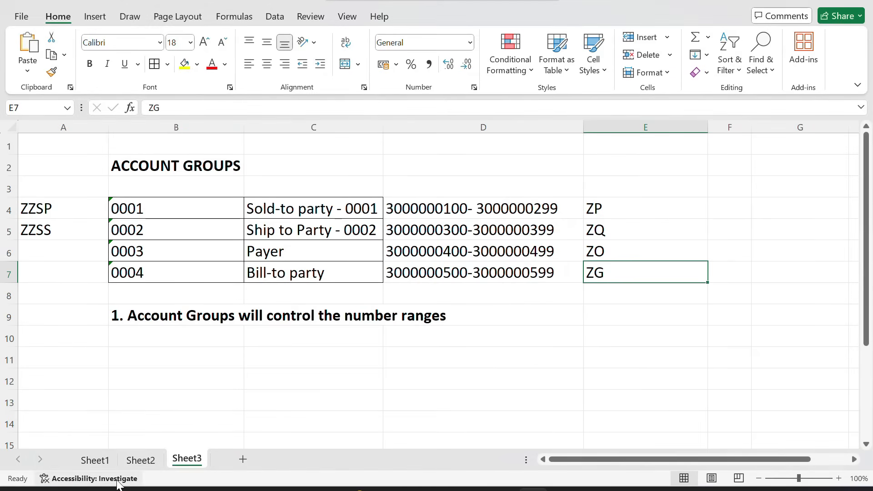
pyautogui.click(433, 234)
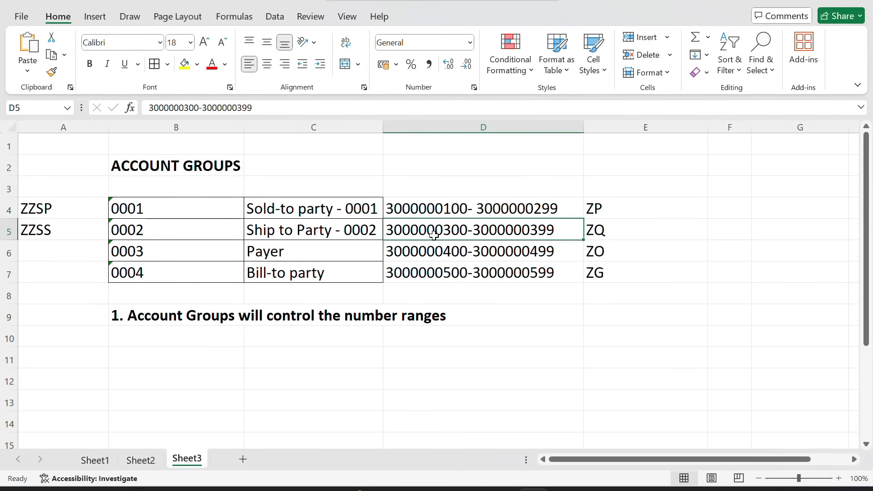
pyautogui.hotkey('alt', 'Tab')
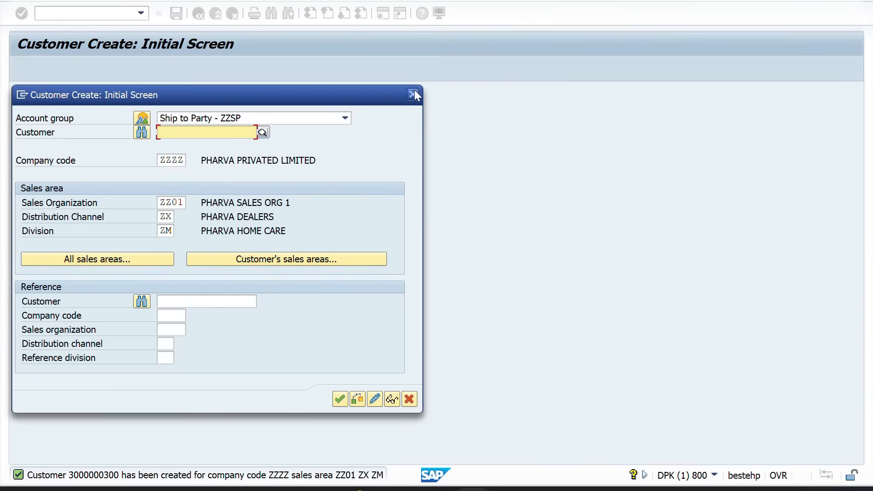
pyautogui.click(413, 95)
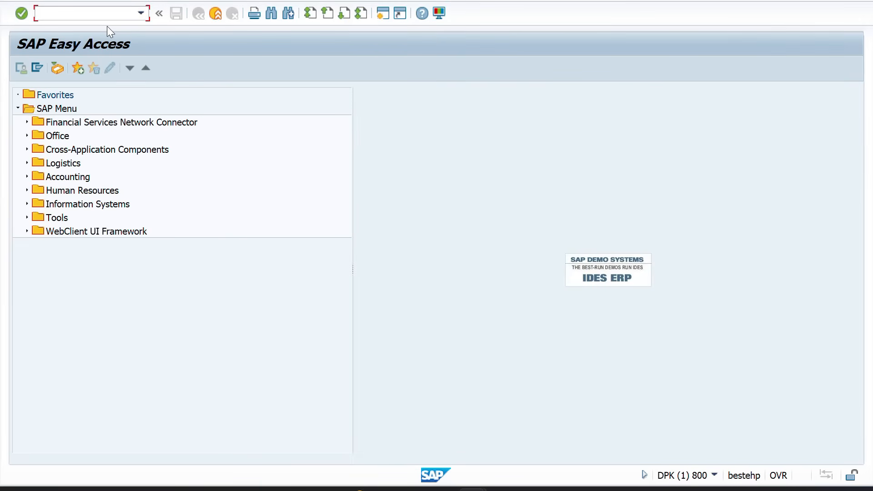
# Run XD01 and pick account group Payer ZZPY from the search list
pyautogui.write('XD01')
pyautogui.press('Return')
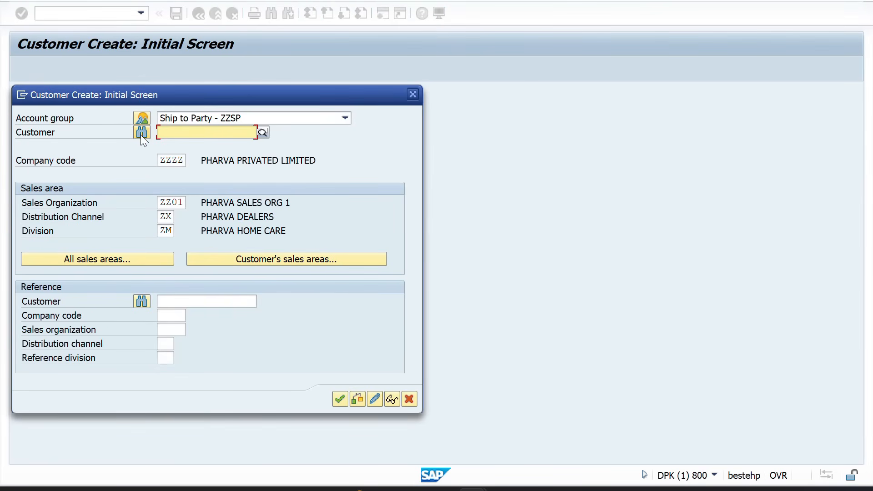
pyautogui.click(140, 118)
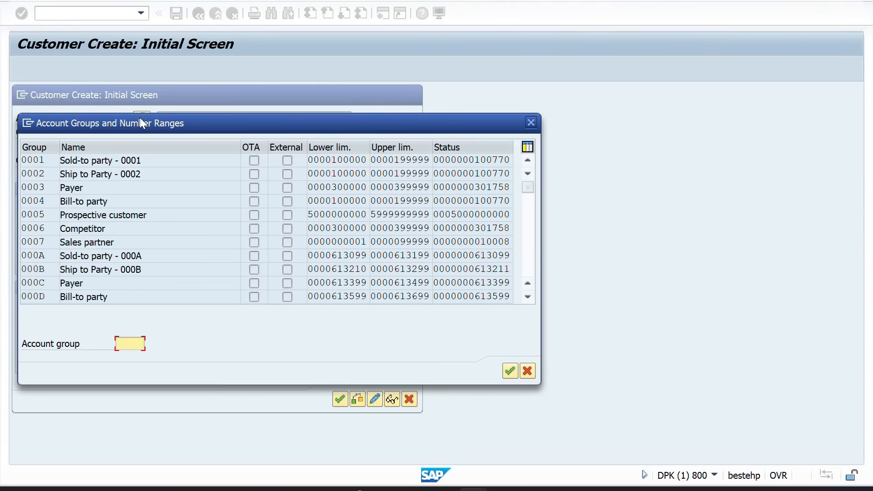
pyautogui.moveTo(528, 187); pyautogui.dragTo(528, 263)
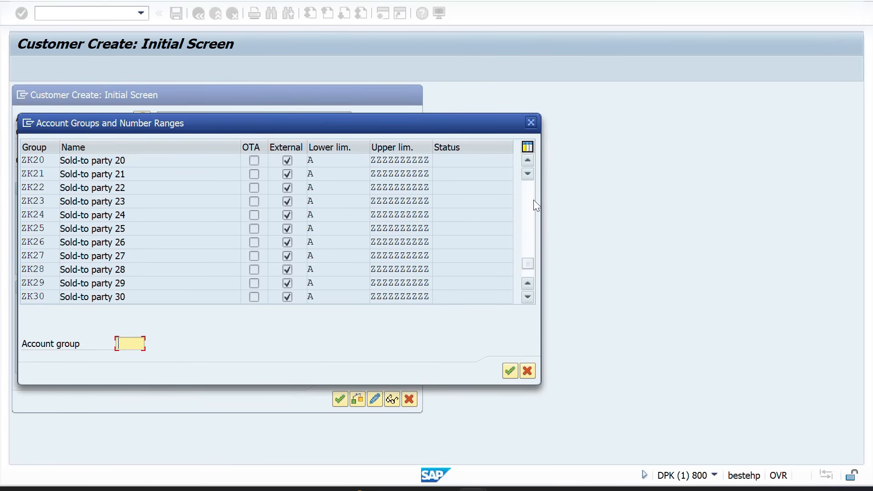
pyautogui.moveTo(527, 262); pyautogui.dragTo(534, 288)
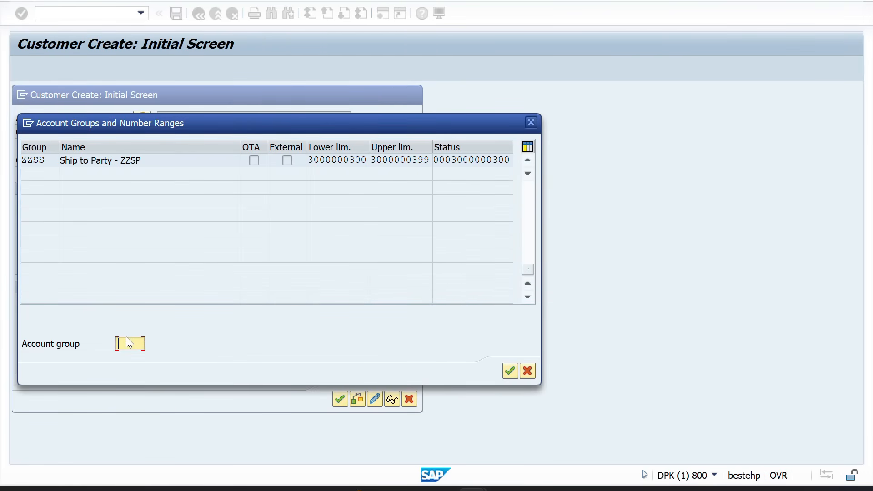
pyautogui.write('ZZPY')
pyautogui.press('Return')
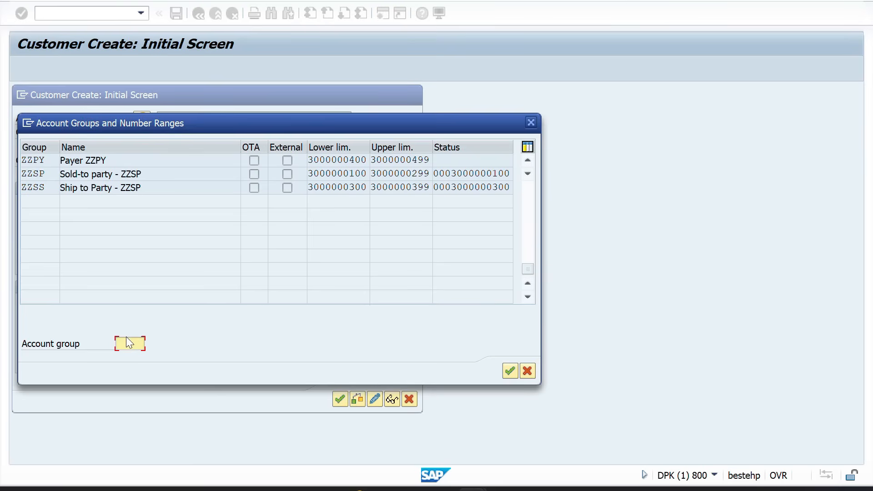
pyautogui.doubleClick(37, 161)
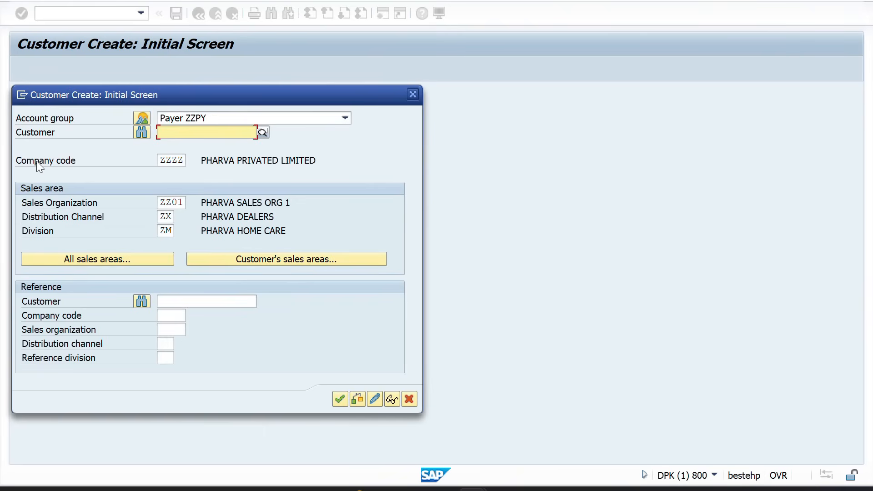
# Enter the payer's name, search term and city, with country IN and region 10 (Karnataka)
pyautogui.press('Return')
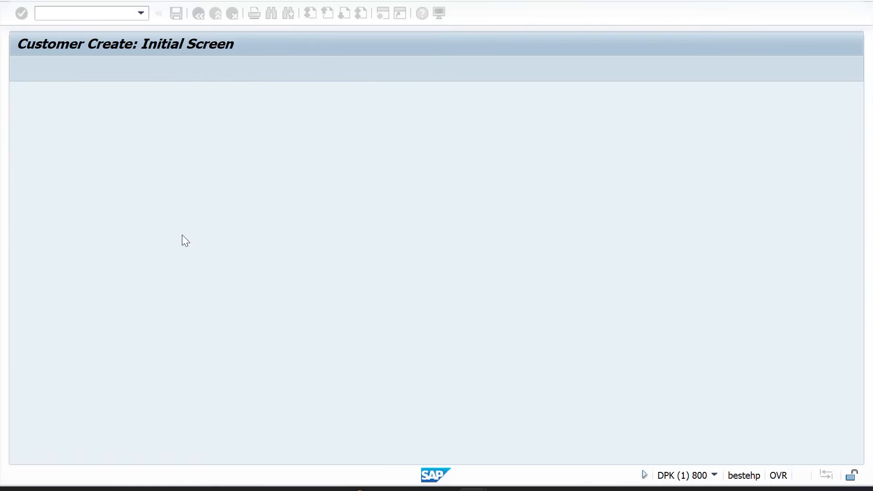
pyautogui.click(181, 190)
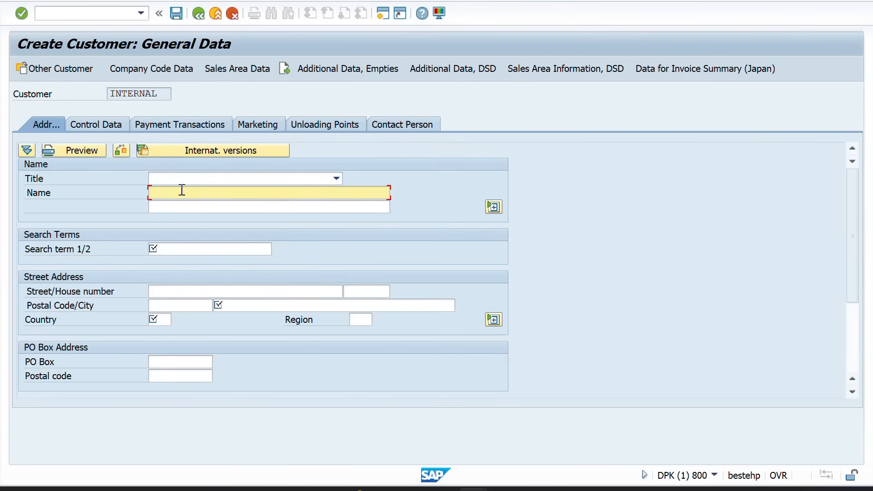
pyautogui.write('VISHU')
pyautogui.click(168, 246)
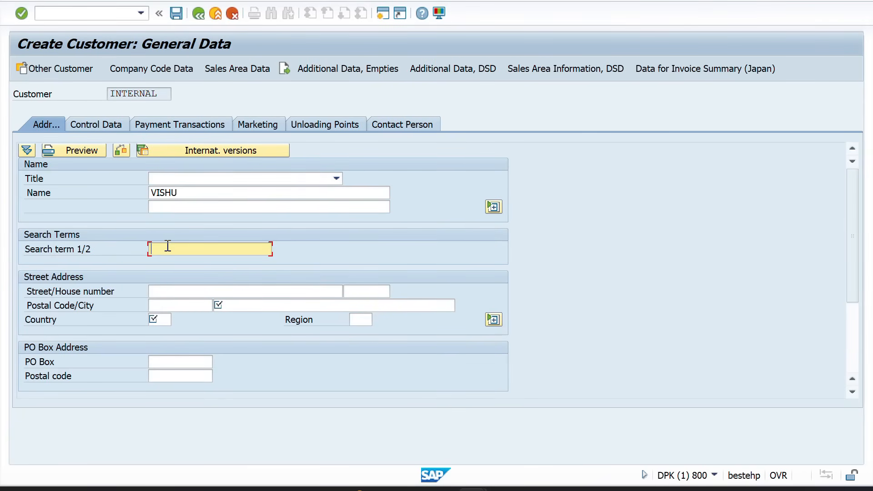
pyautogui.write('VISHNU')
pyautogui.click(226, 304)
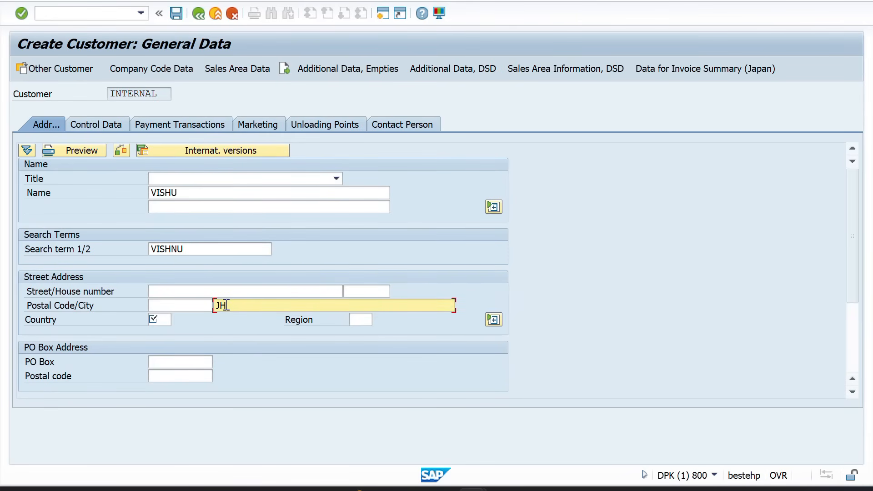
pyautogui.write('HOSKOTE')
pyautogui.click(159, 321)
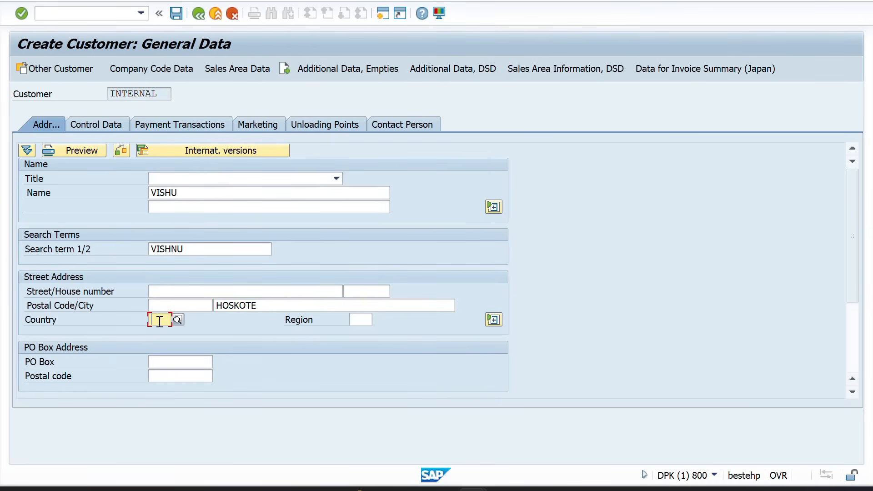
pyautogui.write('IN')
pyautogui.press('Return')
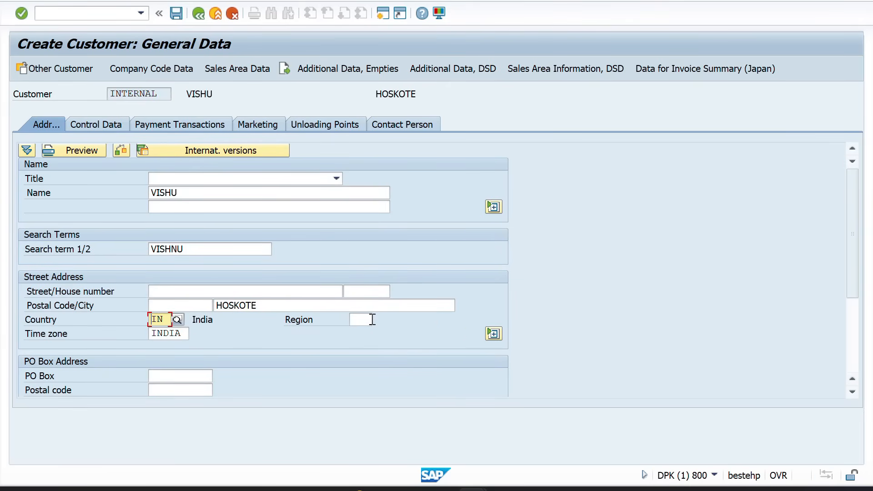
pyautogui.click(363, 323)
pyautogui.write('10')
pyautogui.press('Return')
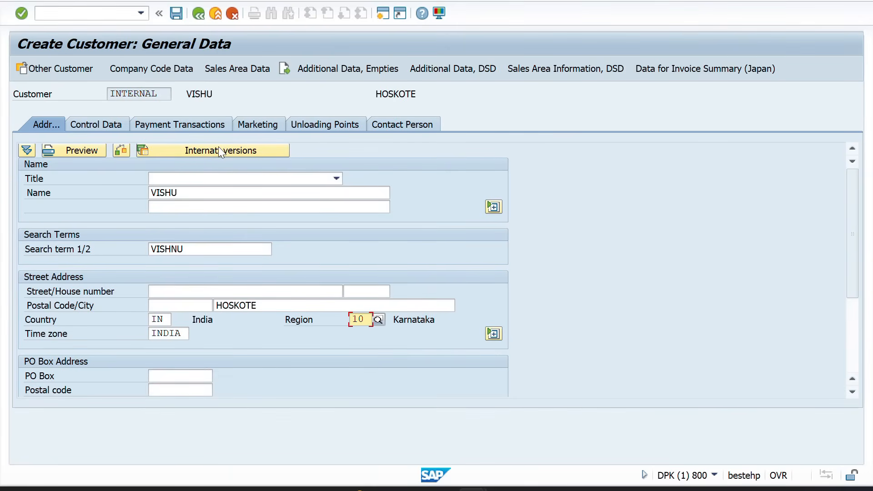
# Set reconciliation account 140000 and output tax classification 1, then save the payer customer
pyautogui.click(154, 75)
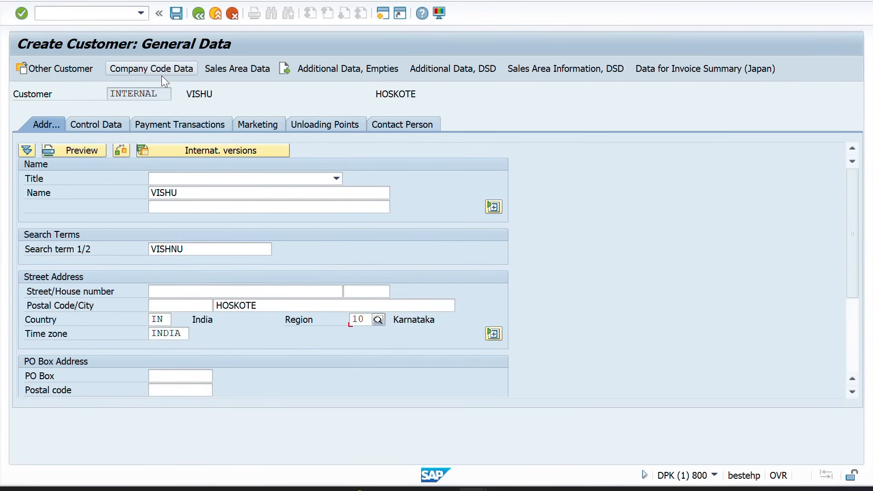
pyautogui.click(174, 184)
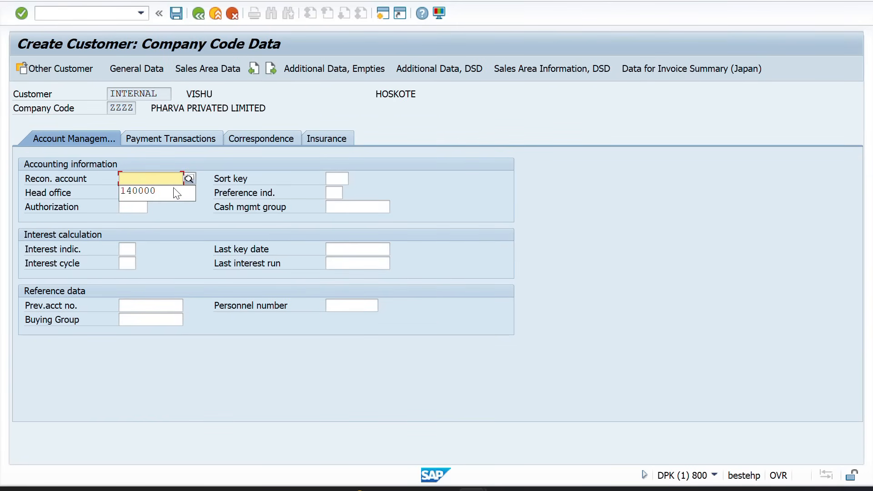
pyautogui.click(174, 189)
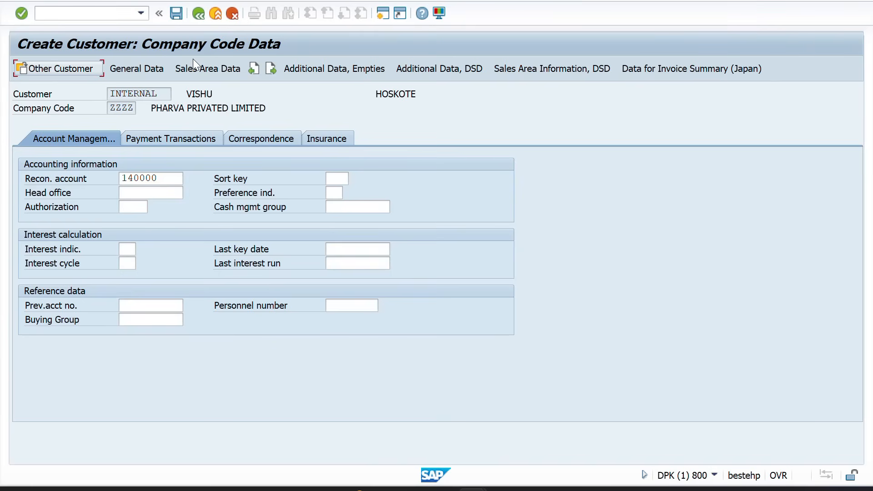
pyautogui.click(195, 73)
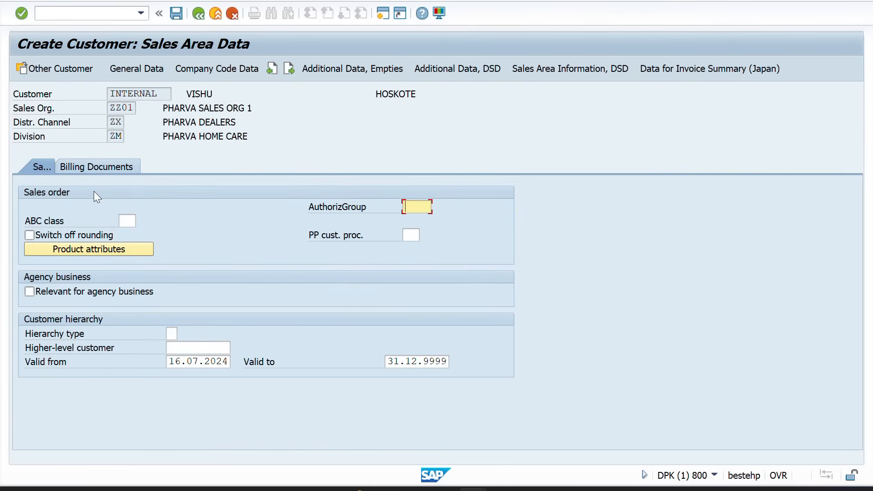
pyautogui.click(121, 167)
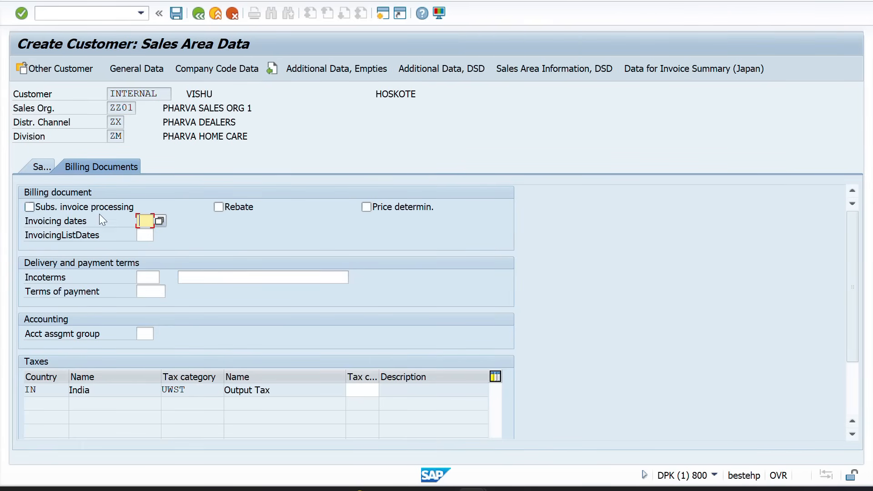
pyautogui.click(366, 393)
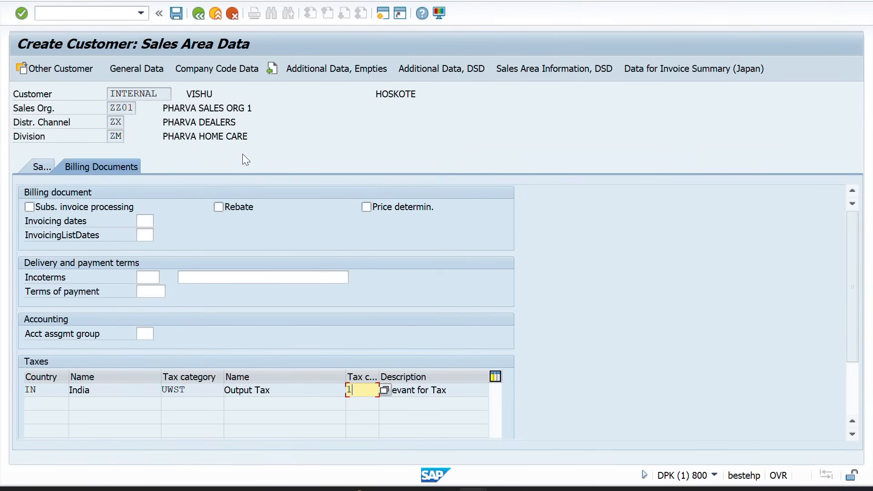
pyautogui.click(174, 13)
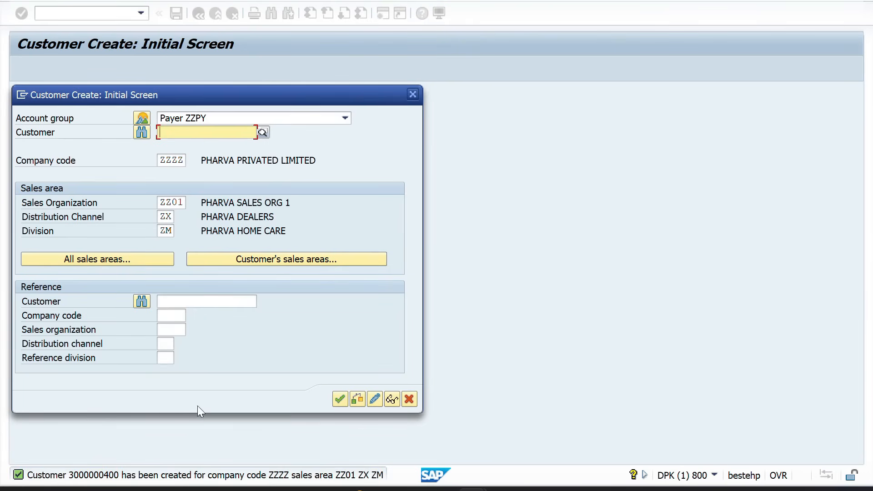
# Restart customer creation with /NXD01 and choose account group Bill-to party ZZBP
pyautogui.click(340, 402)
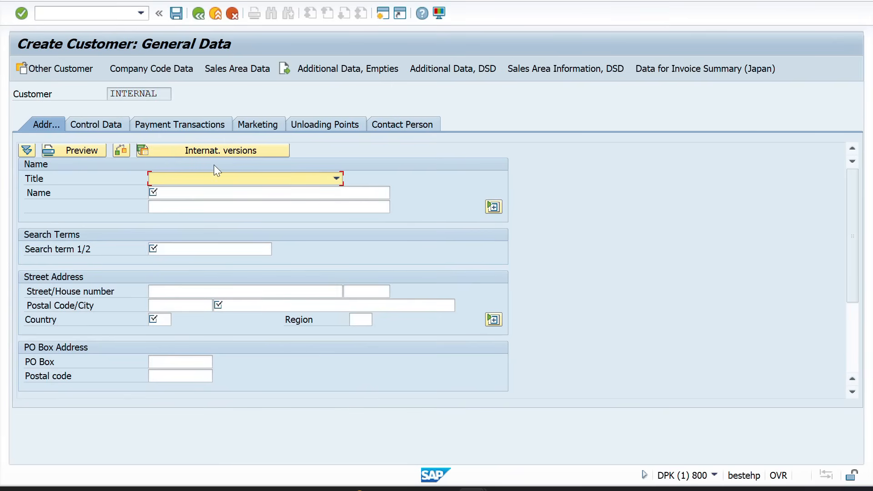
pyautogui.click(56, 14)
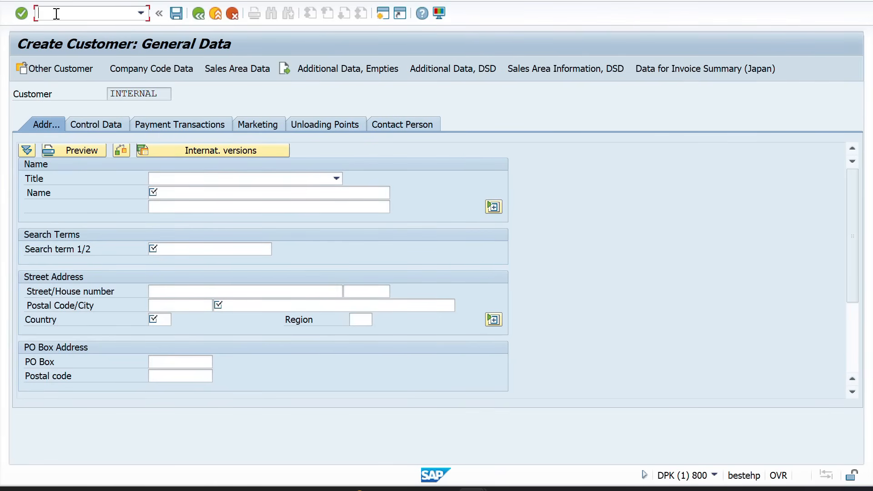
pyautogui.write('/NXD01')
pyautogui.press('Return')
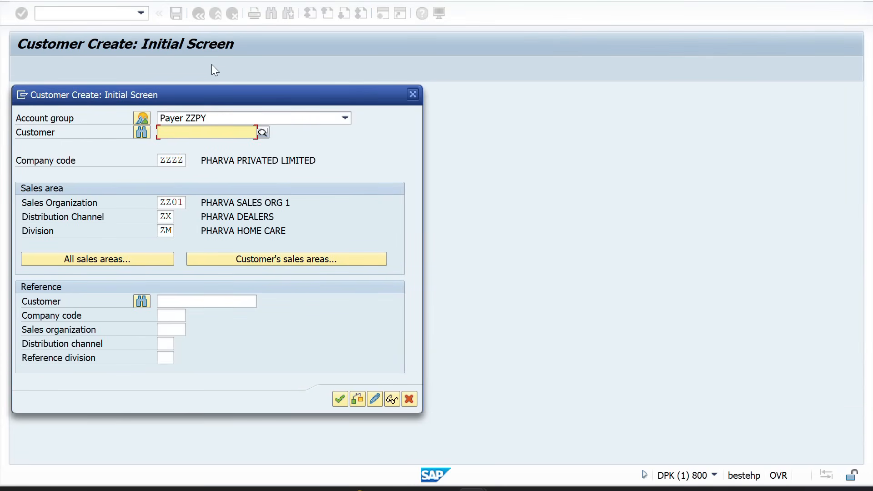
pyautogui.click(145, 114)
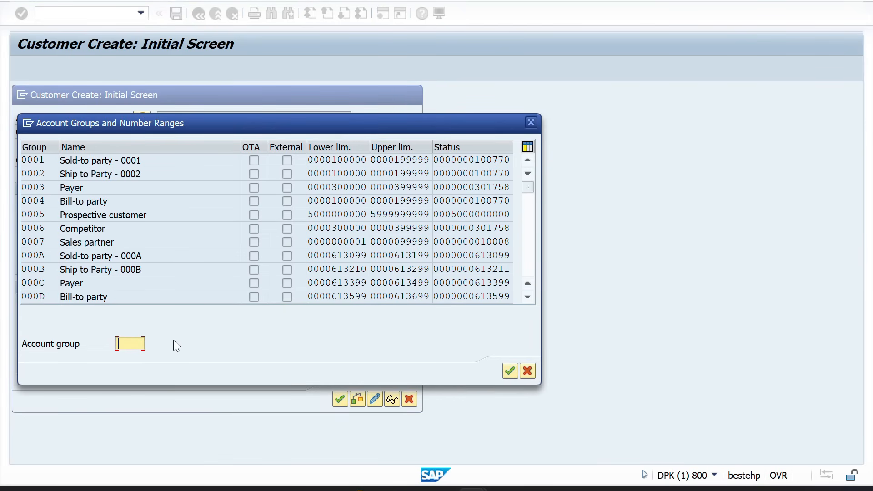
pyautogui.write('ZZBP')
pyautogui.press('Return')
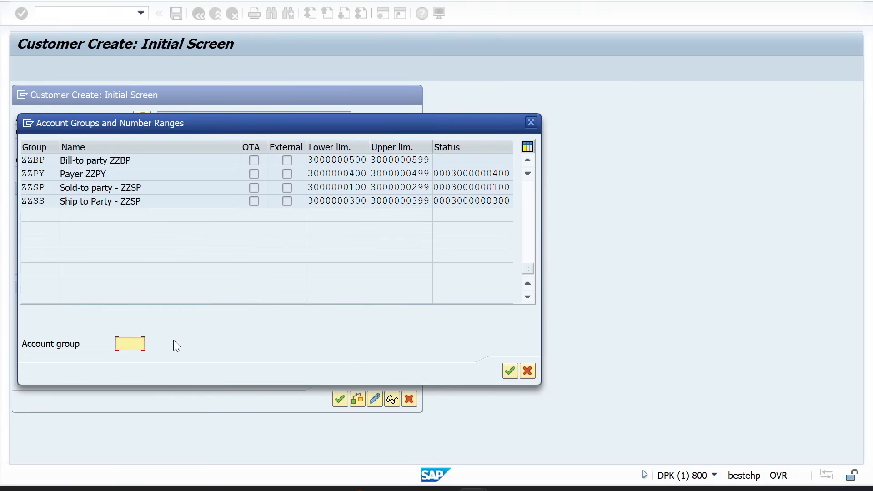
pyautogui.doubleClick(33, 160)
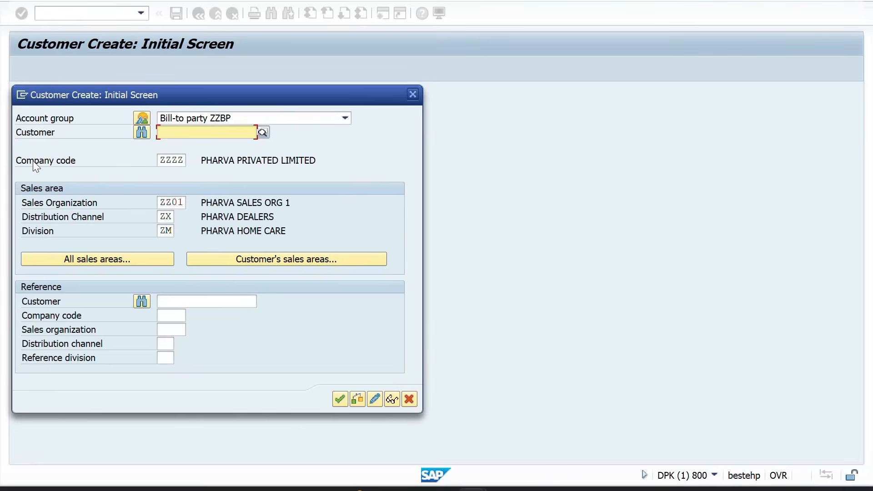
# Enter the bill-to customer's name and country IN, check the BILL TO PARTY partner function, and save
pyautogui.press('Return')
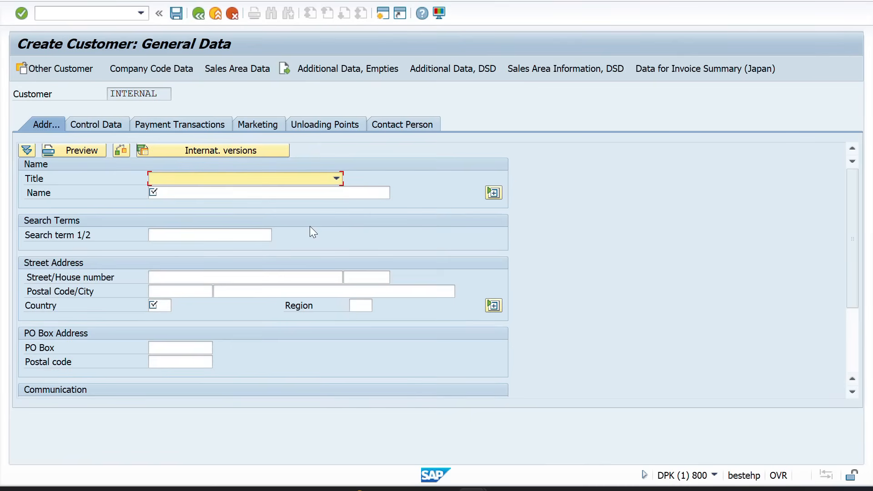
pyautogui.click(252, 196)
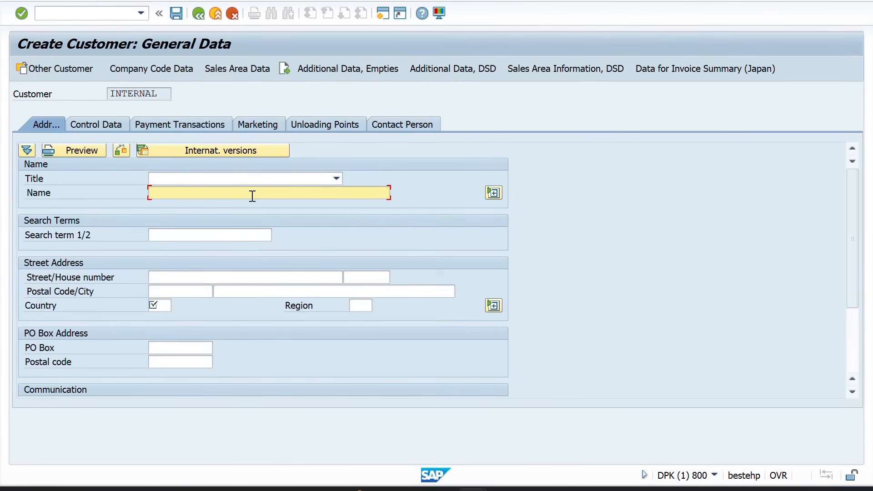
pyautogui.write('DHANUSH BILL TO PARTY')
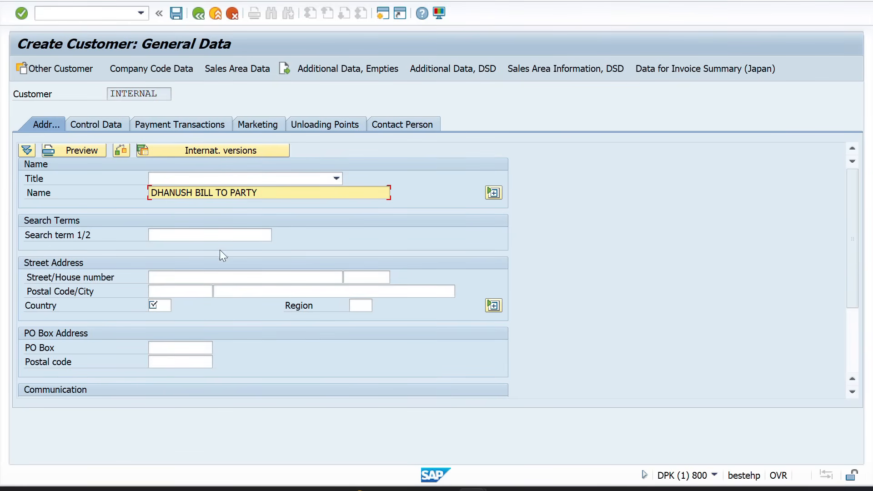
pyautogui.click(174, 292)
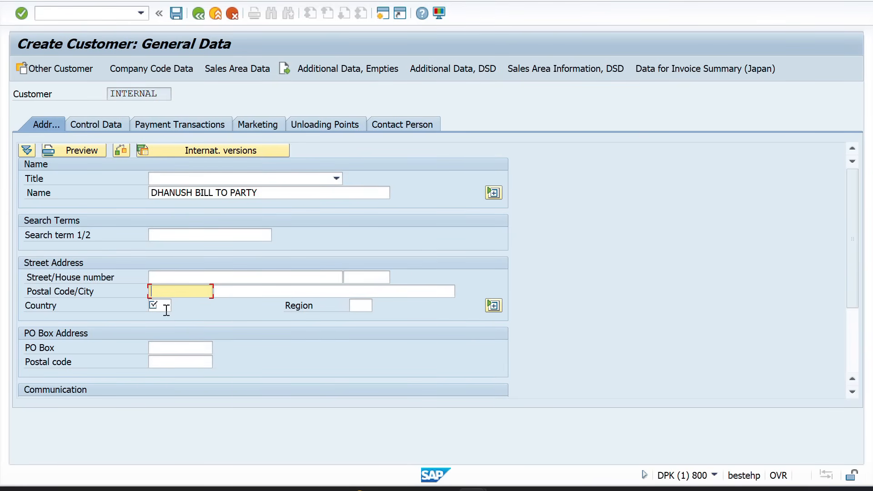
pyautogui.click(165, 306)
pyautogui.write('IN')
pyautogui.press('Return')
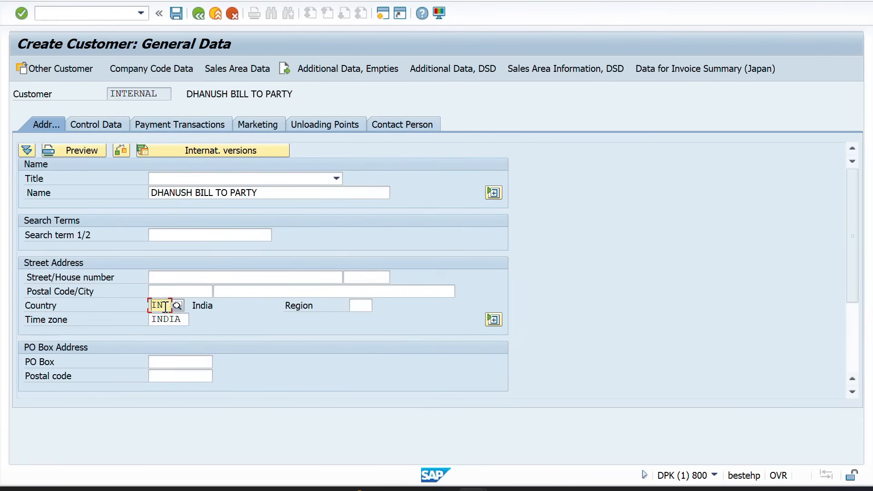
pyautogui.click(248, 67)
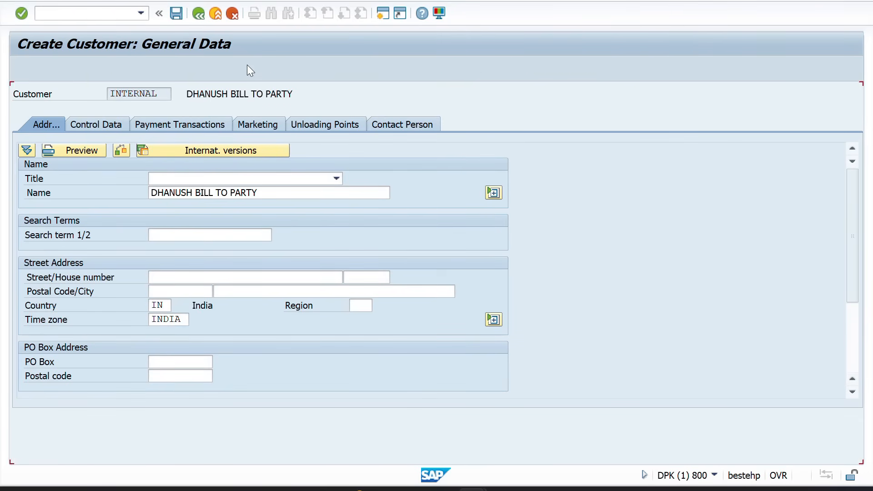
pyautogui.click(100, 165)
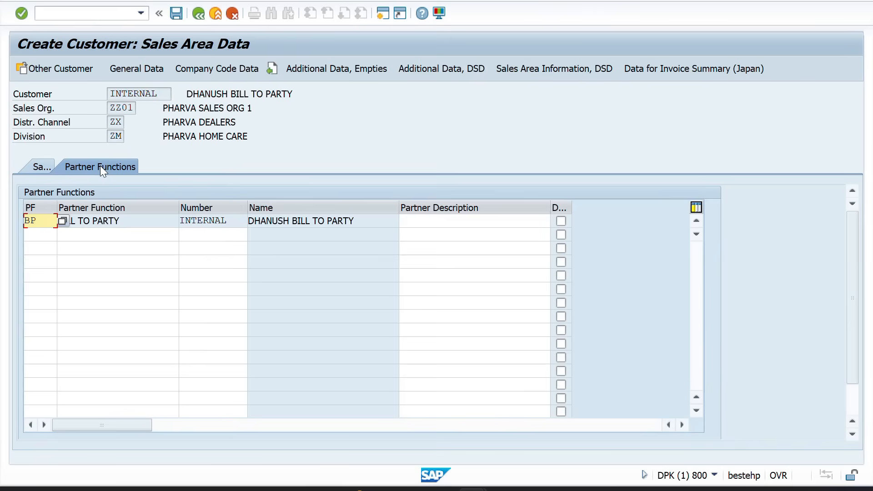
pyautogui.click(107, 227)
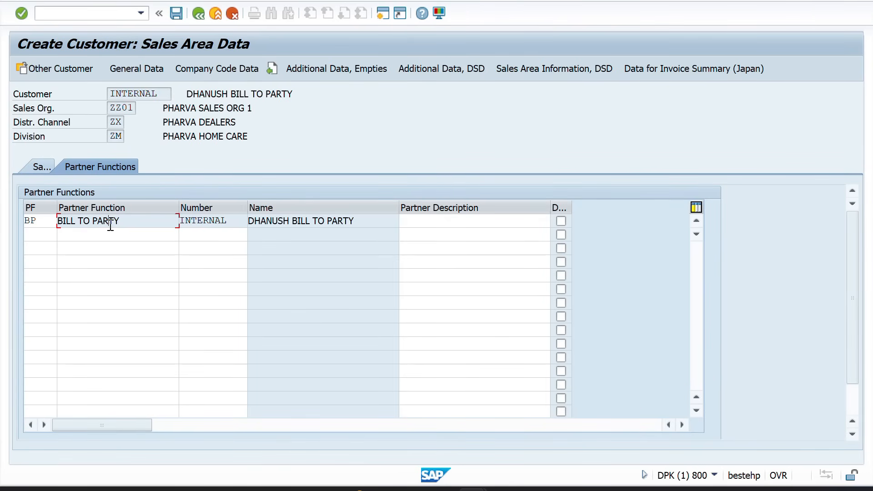
pyautogui.click(177, 14)
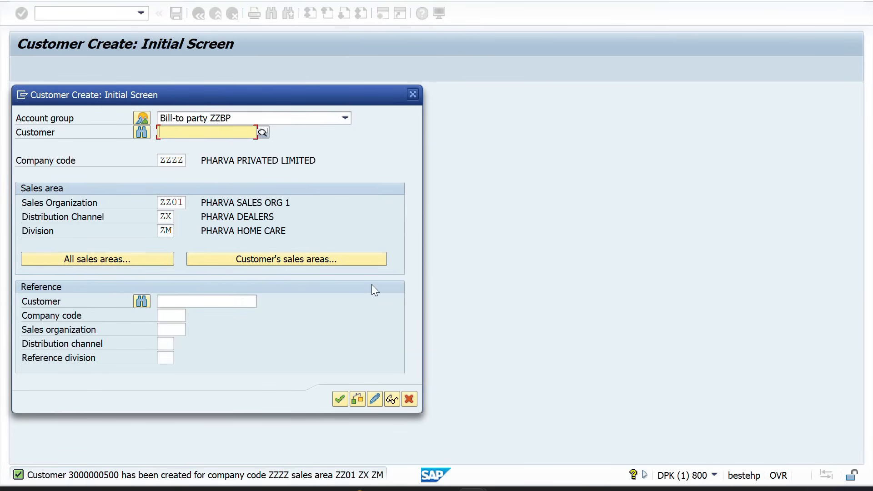
# Close the create dialog, run XD02, and glance at the Excel account groups notes
pyautogui.click(411, 95)
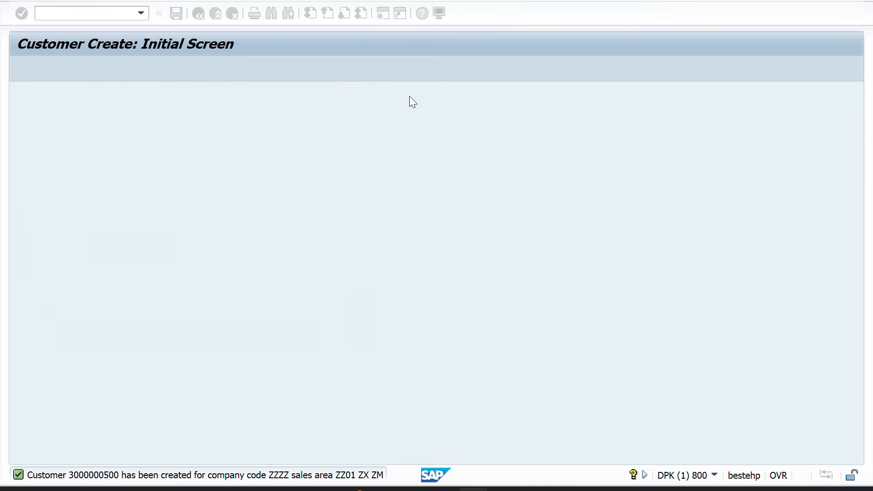
pyautogui.write('XD02')
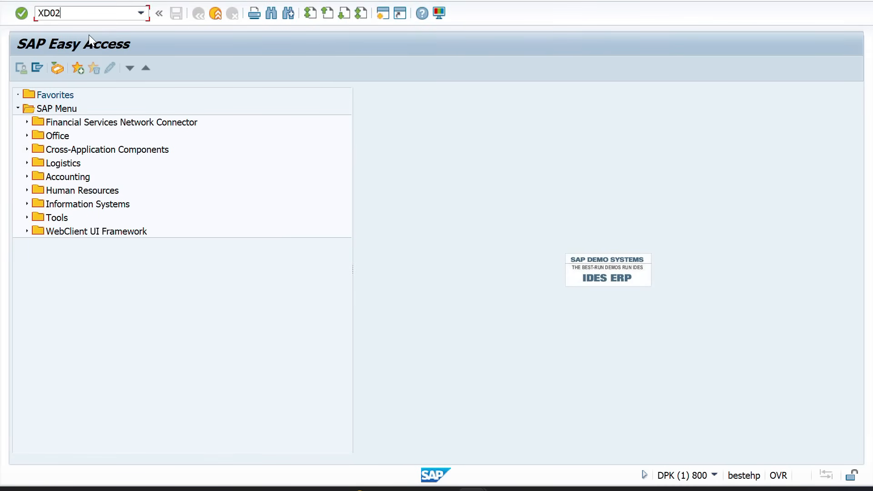
pyautogui.press('Return')
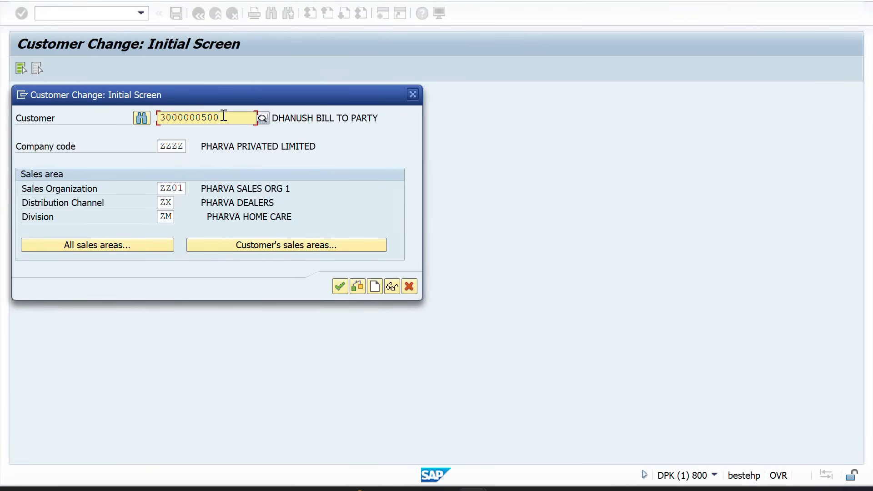
pyautogui.hotkey('alt', 'Tab')
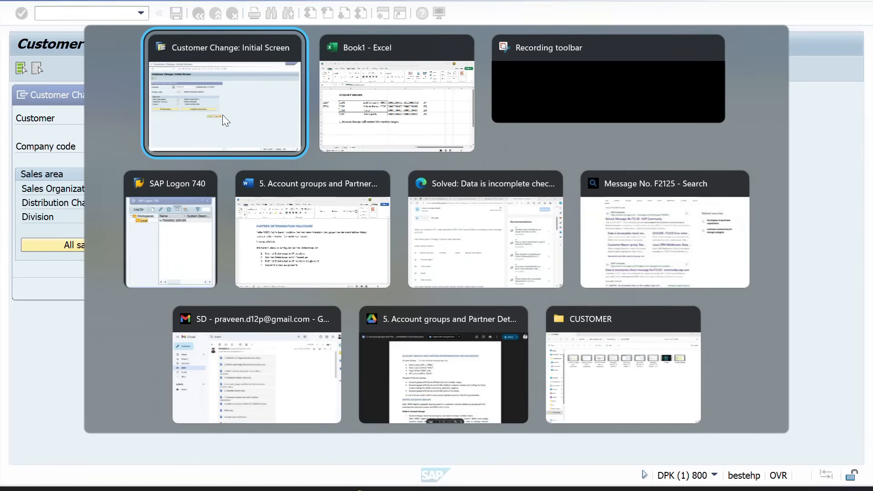
pyautogui.hotkey('alt', 'Tab')
pyautogui.hotkey('alt', 'Tab')
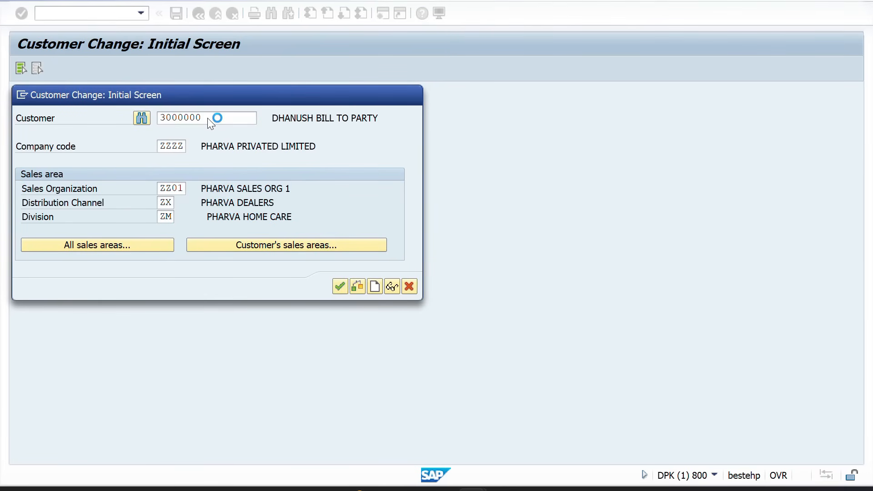
# Enter the customer number ending in 100, view its partner functions, and return to the initial screen
pyautogui.click(208, 118)
pyautogui.write('500')
pyautogui.press('BackSpace')
pyautogui.press('BackSpace')
pyautogui.press('BackSpace')
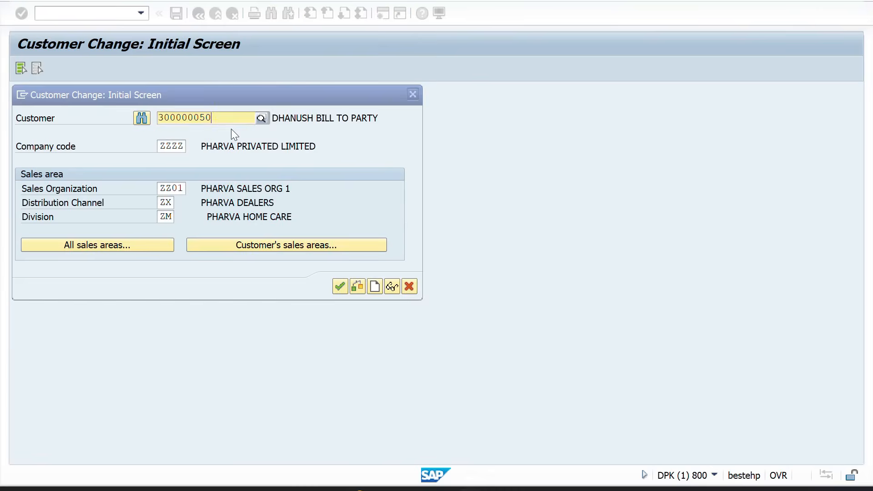
pyautogui.write('100')
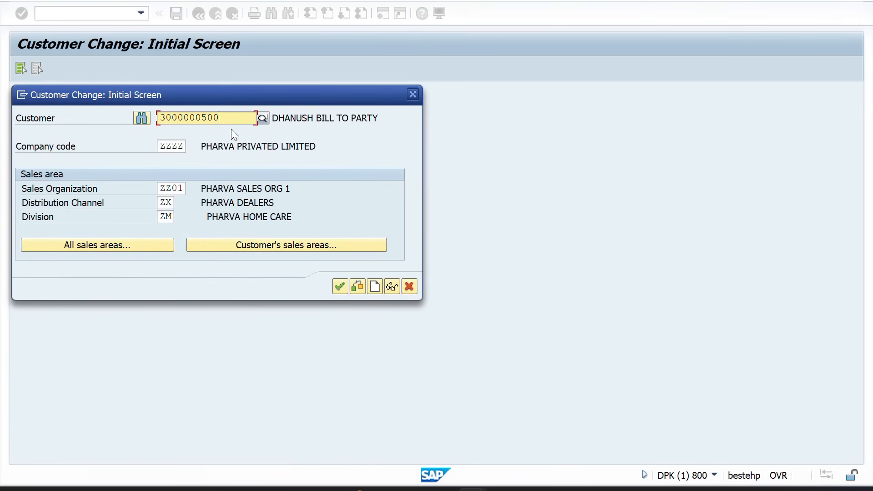
pyautogui.press('Return')
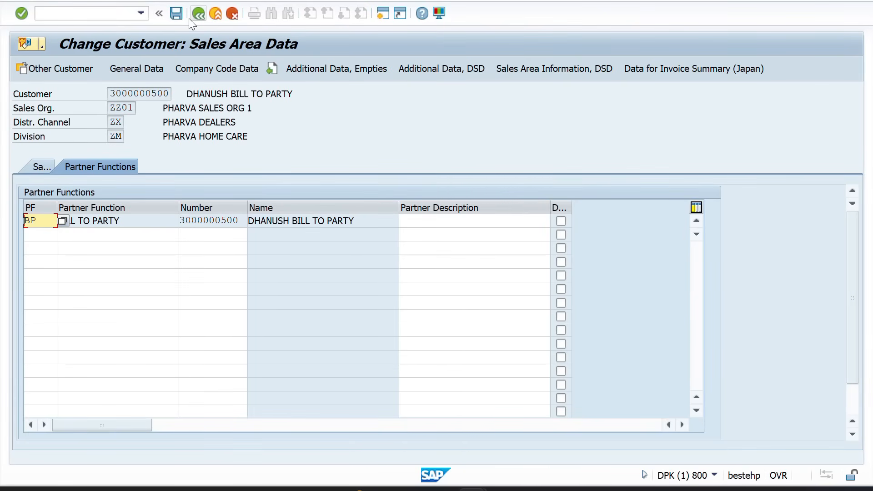
pyautogui.click(193, 17)
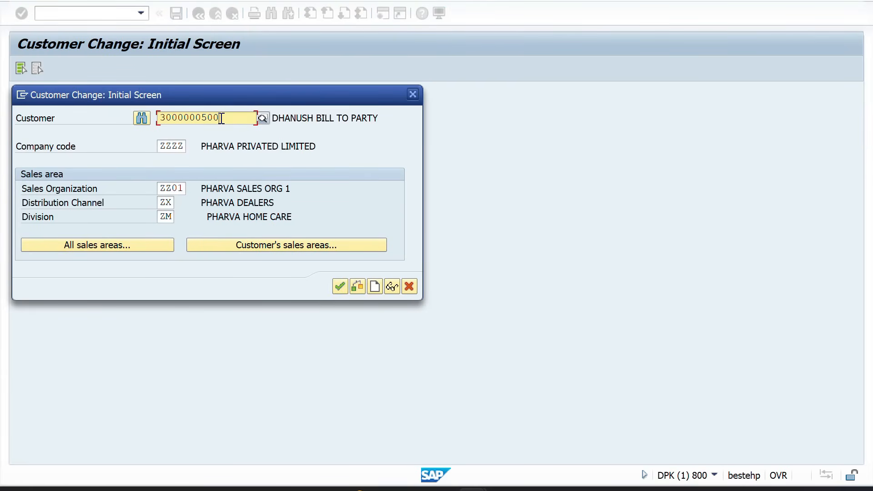
pyautogui.press('BackSpace')
pyautogui.press('BackSpace')
pyautogui.press('BackSpace')
# Add a ship-to partner row using the first ship-to number copied from Excel cell D5
pyautogui.write('100')
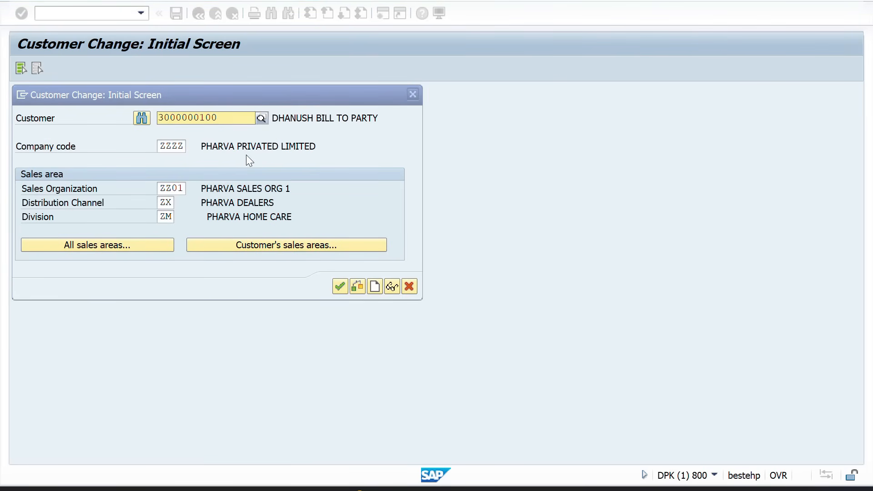
pyautogui.press('Return')
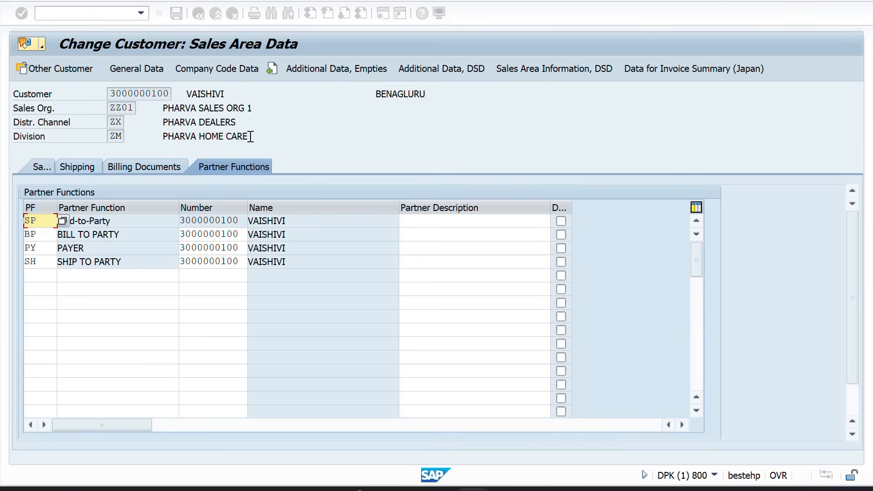
pyautogui.click(41, 277)
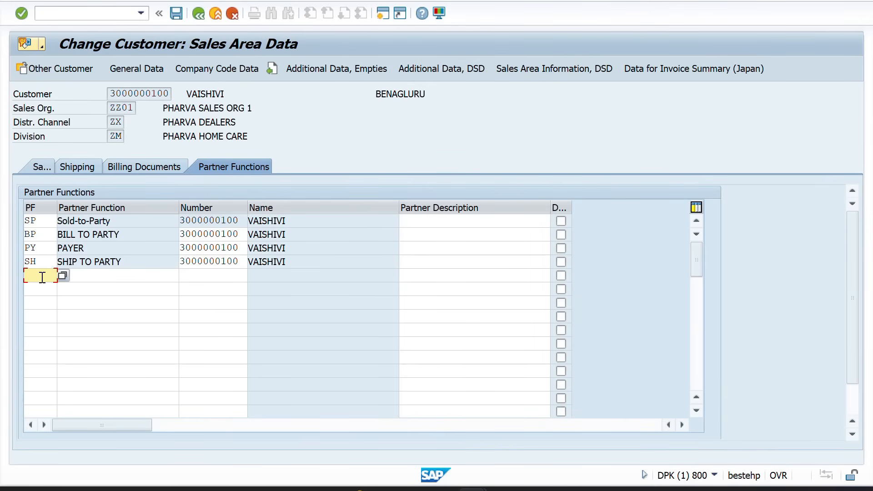
pyautogui.hotkey('alt', 'Tab')
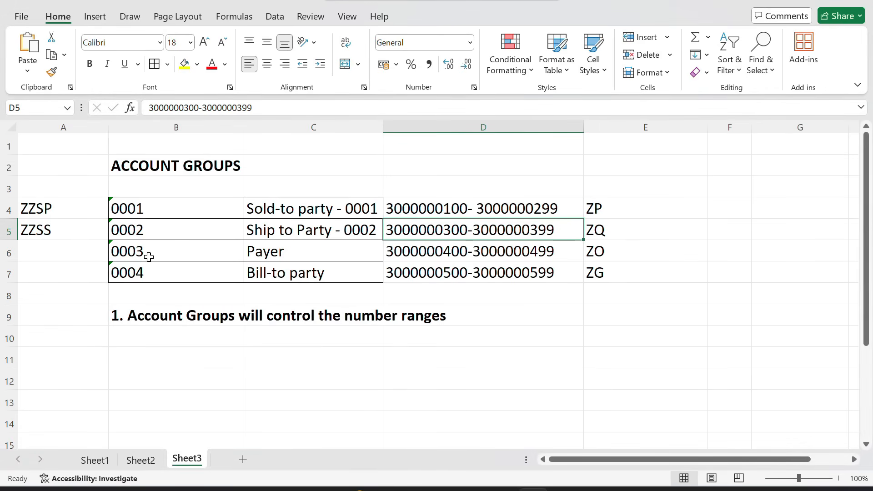
pyautogui.hotkey('alt', 'Tab')
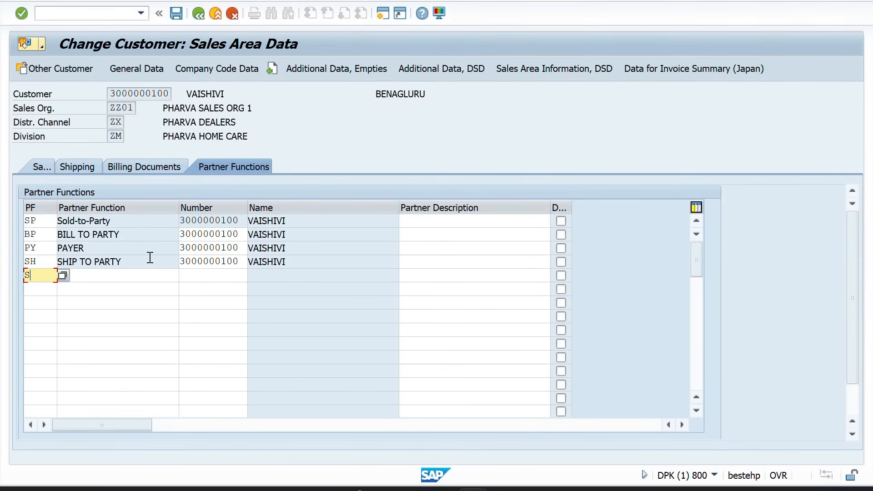
pyautogui.press('Tab')
pyautogui.press('Tab')
pyautogui.hotkey('alt', 'Tab')
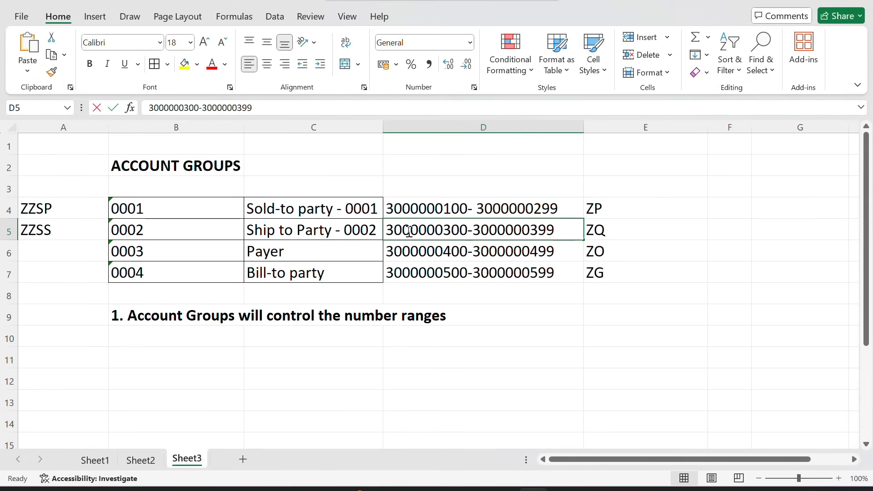
pyautogui.doubleClick(409, 231)
pyautogui.doubleClick(408, 231)
pyautogui.hotkey('ctrl', 'c')
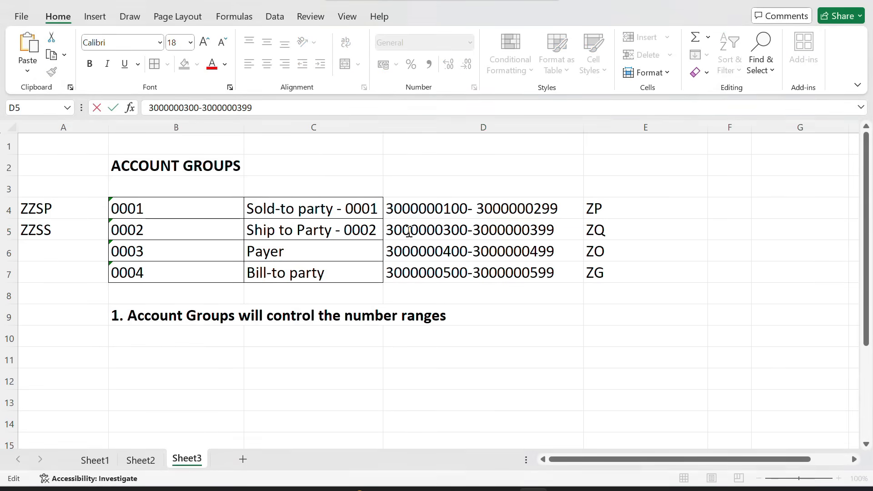
pyautogui.hotkey('alt', 'Tab')
pyautogui.hotkey('ctrl', 'v')
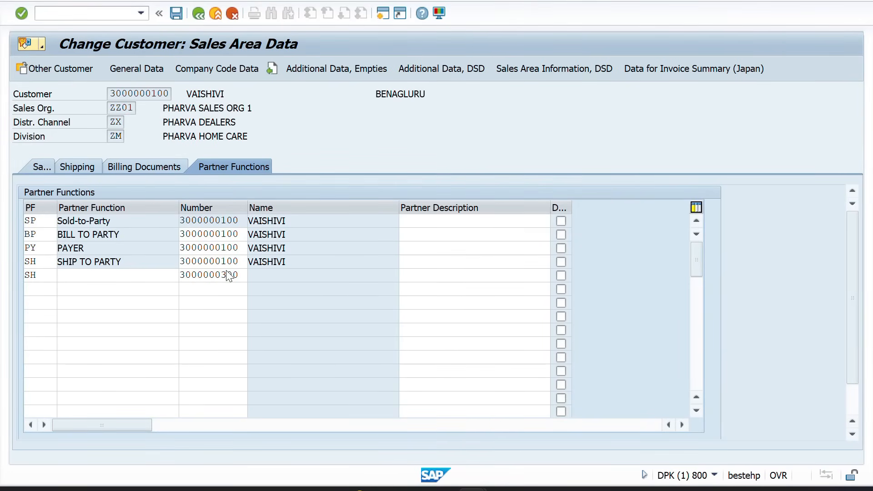
pyautogui.press('Return')
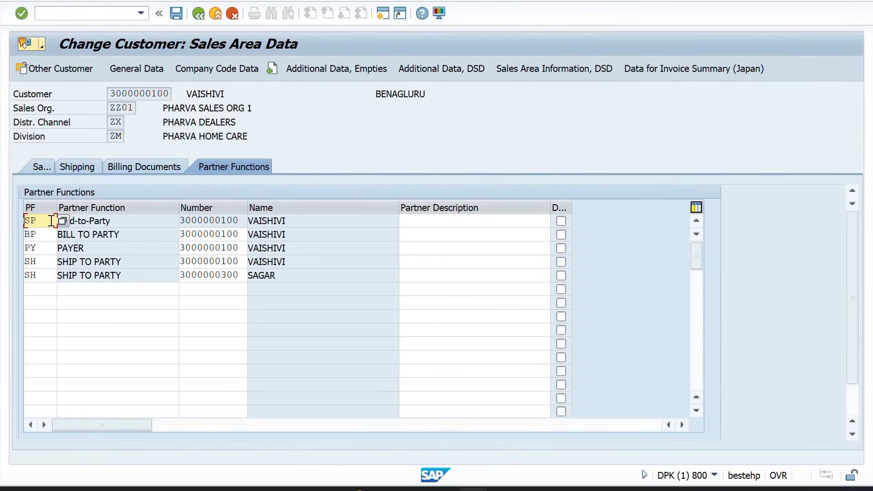
# Check the partner entries, dismiss the identical-records message, and save the customer
pyautogui.moveTo(238, 223); pyautogui.dragTo(166, 223)
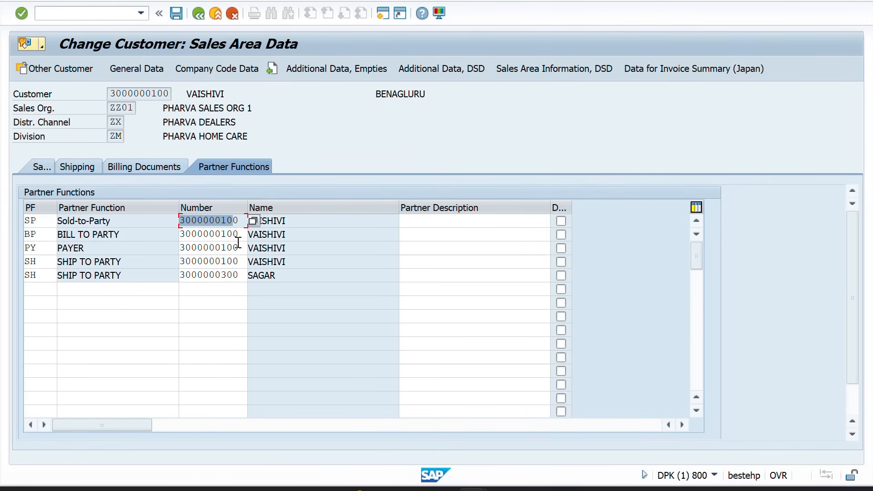
pyautogui.press('Return')
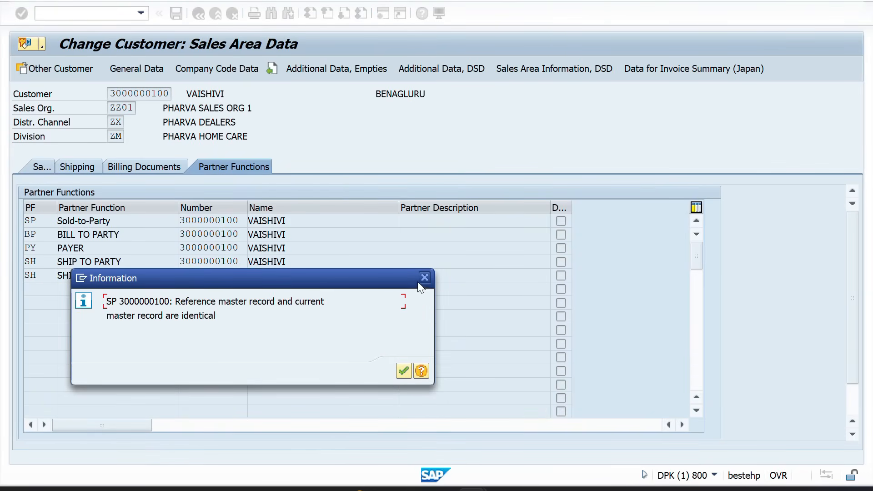
pyautogui.click(424, 276)
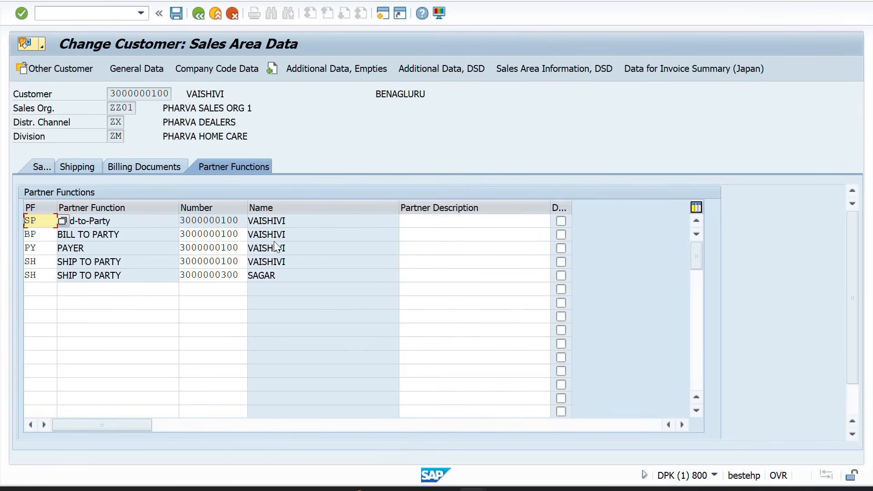
pyautogui.moveTo(299, 263); pyautogui.dragTo(235, 271)
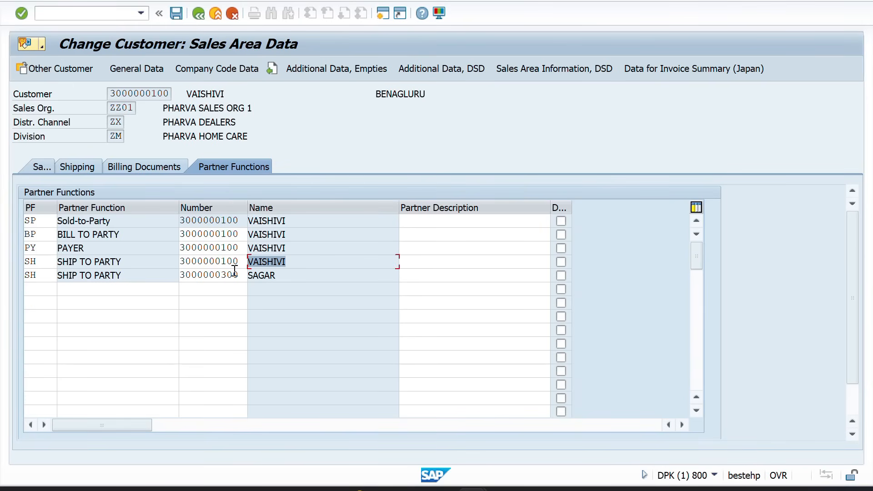
pyautogui.moveTo(287, 274); pyautogui.dragTo(237, 275)
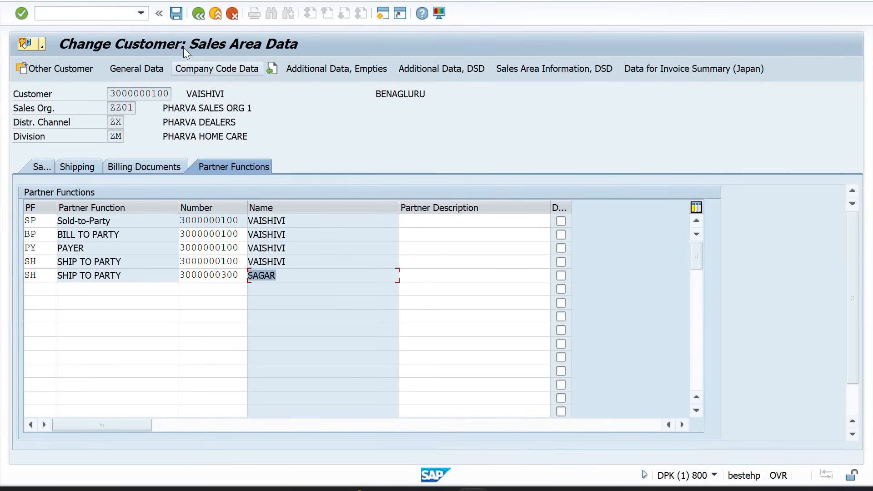
pyautogui.click(176, 13)
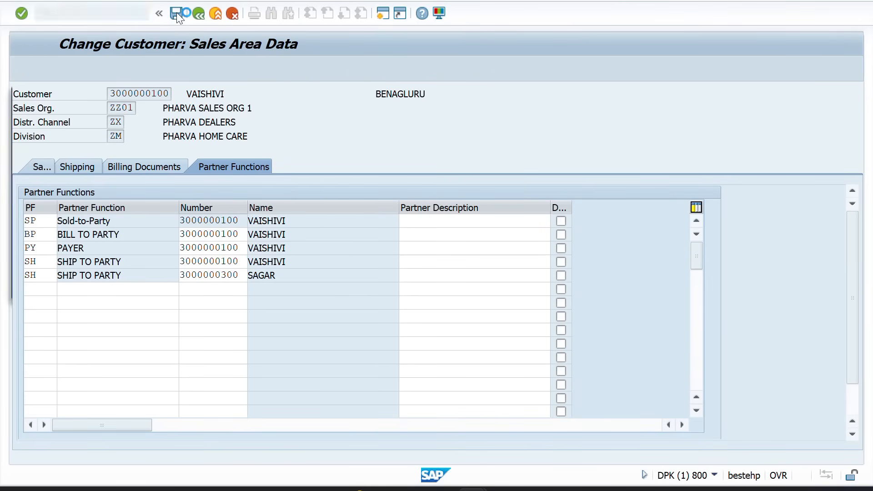
# Return to the customer change window and create a new SAP session from the system menu
pyautogui.hotkey('alt', 'Tab')
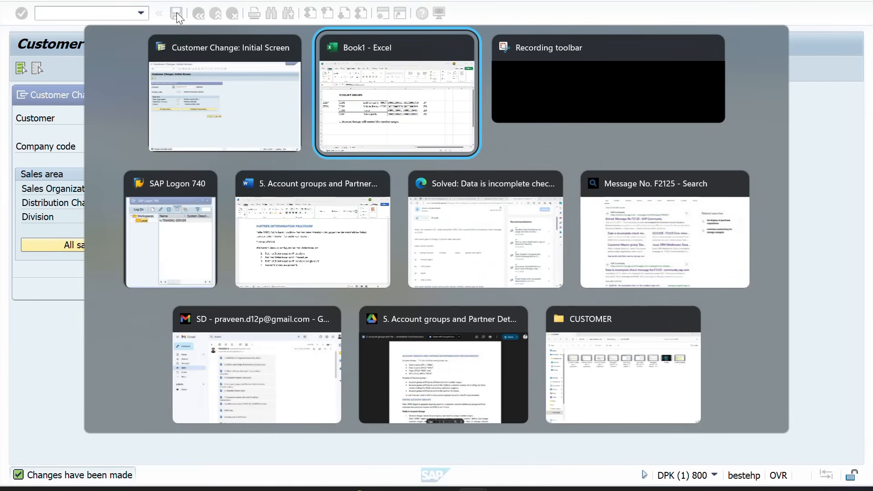
pyautogui.hotkey('alt', 'Tab')
pyautogui.hotkey('alt', 'Tab')
pyautogui.hotkey('alt', 'Up')
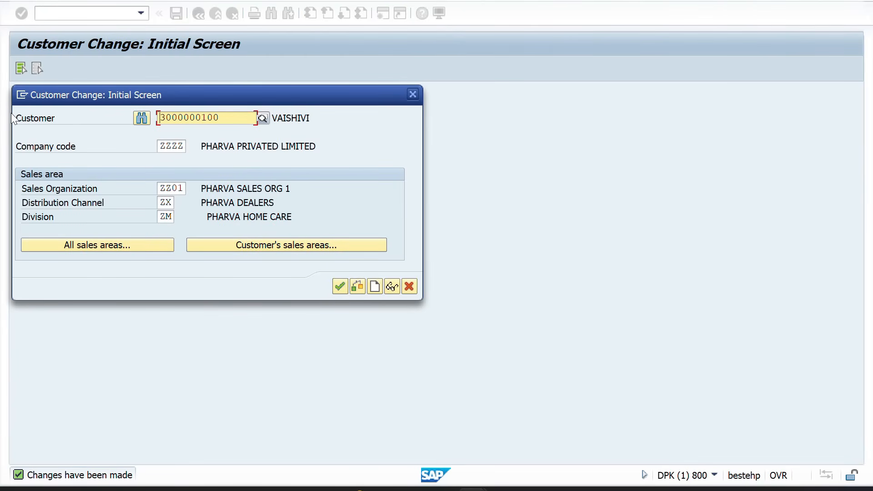
pyautogui.click(22, 95)
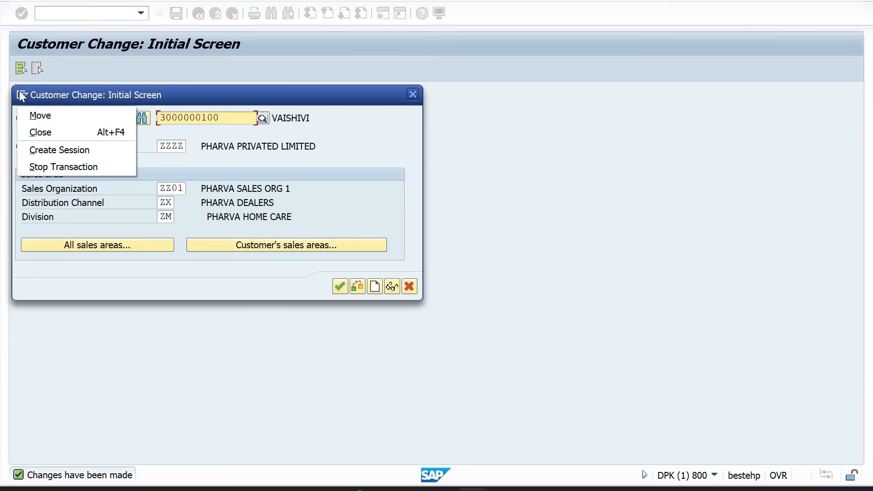
pyautogui.click(55, 150)
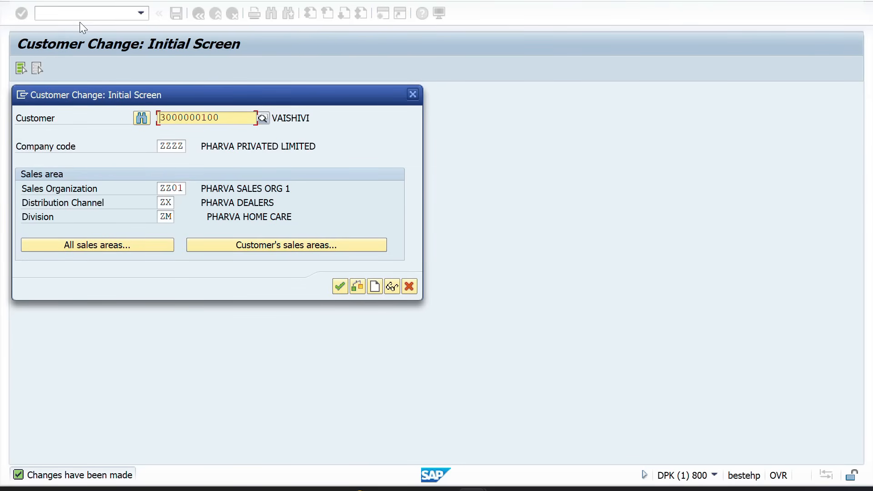
pyautogui.write('V')
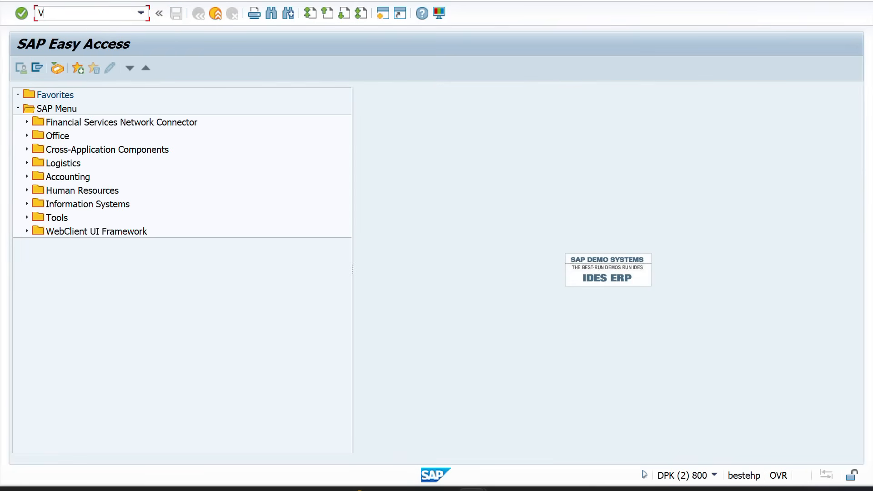
pyautogui.write('A01')
pyautogui.press('Return')
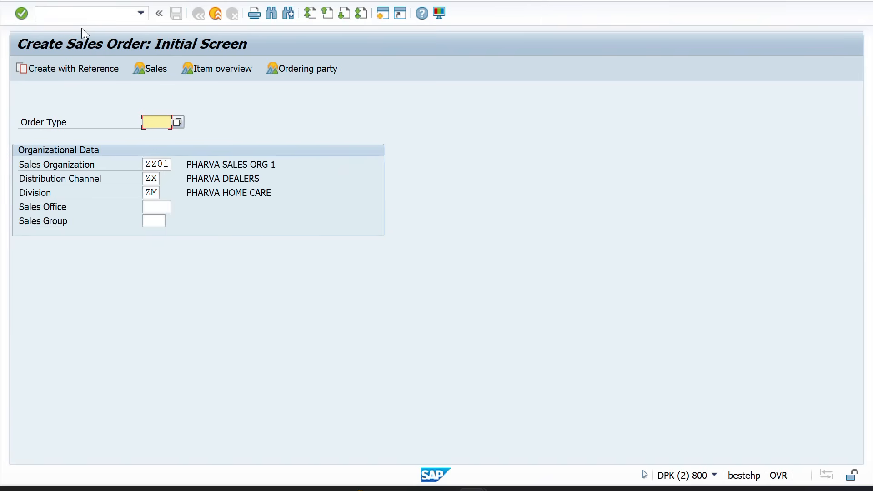
pyautogui.write('OR')
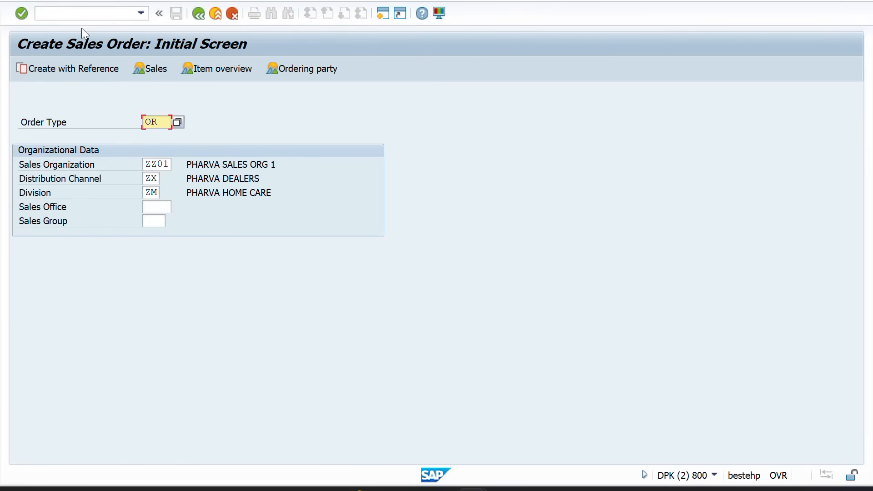
pyautogui.press('Return')
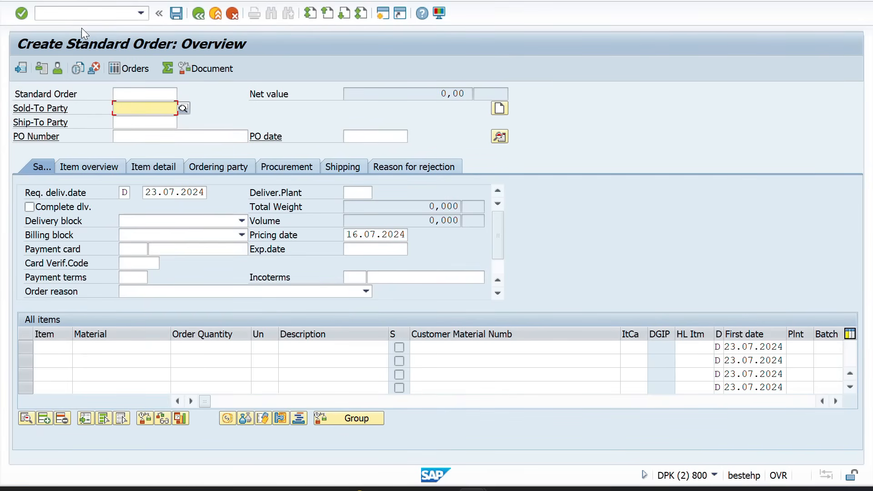
pyautogui.press('BackSpace')
pyautogui.press('BackSpace')
pyautogui.press('BackSpace')
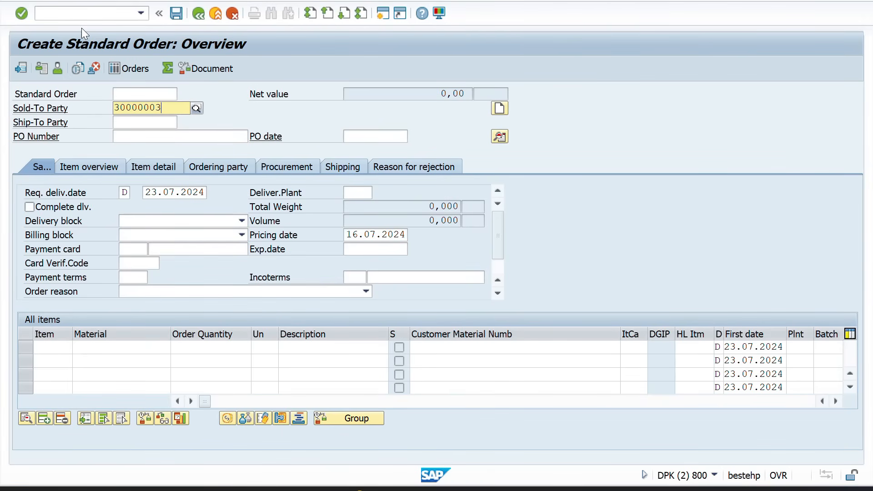
pyautogui.write('100')
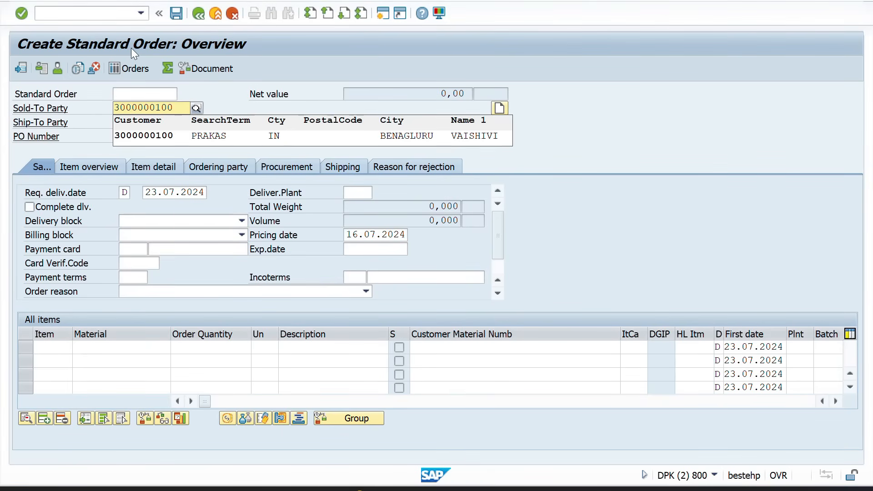
pyautogui.click(127, 133)
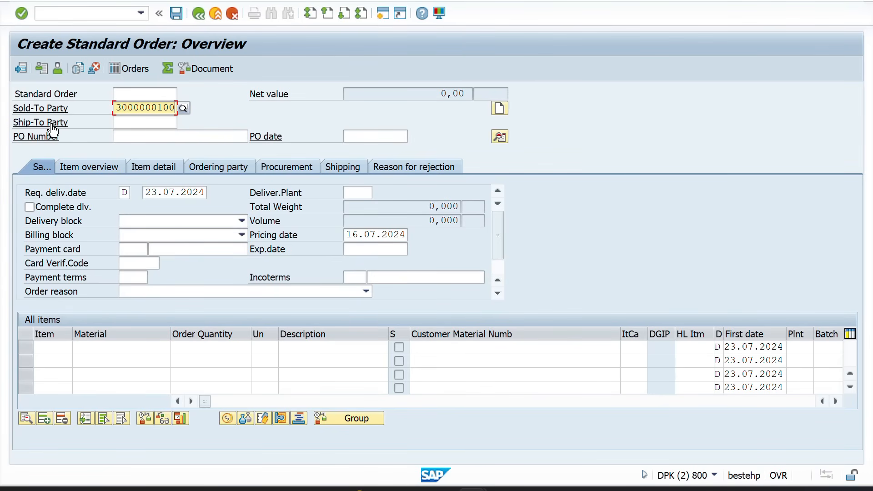
pyautogui.press('Return')
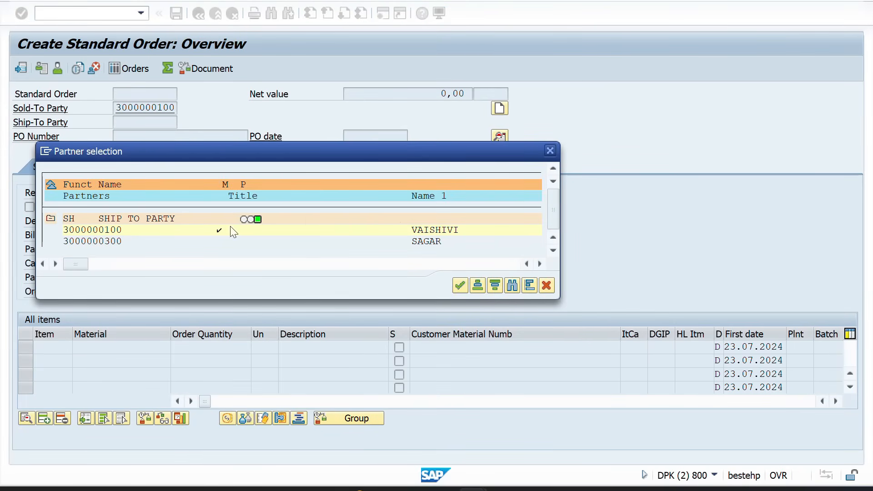
# Choose the second ship-to partner for the order from the partner list
pyautogui.doubleClick(428, 241)
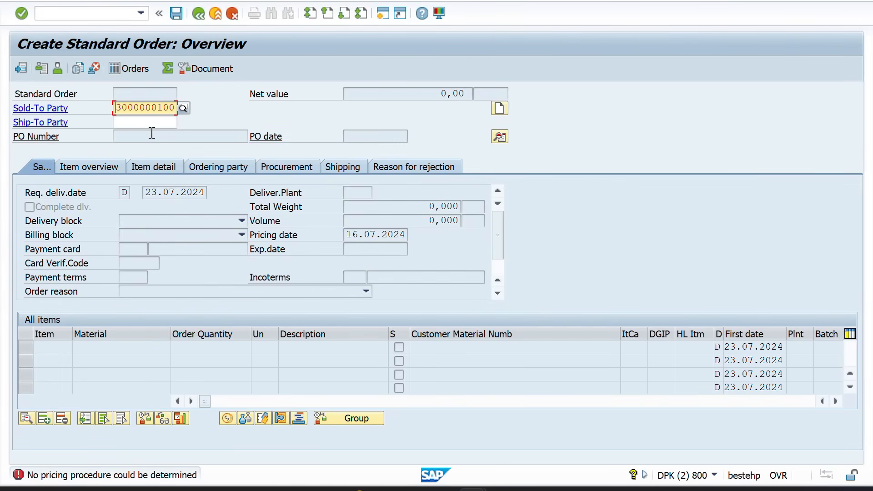
pyautogui.click(151, 119)
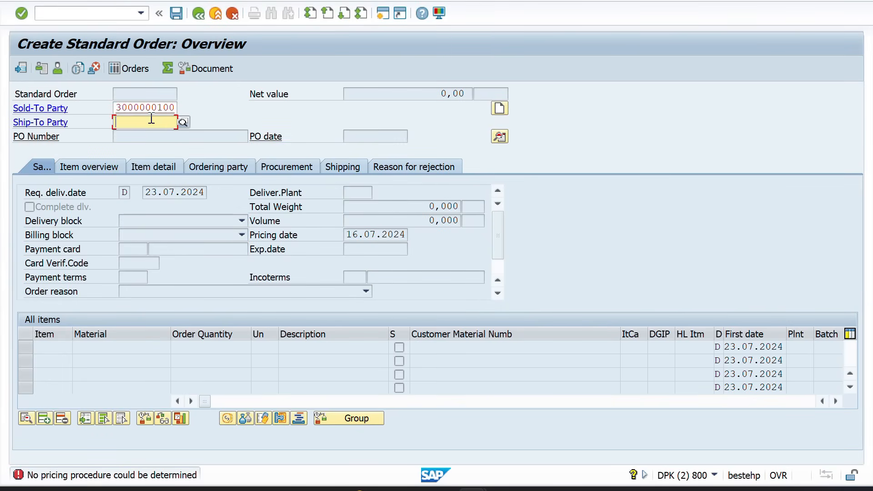
pyautogui.click(175, 108)
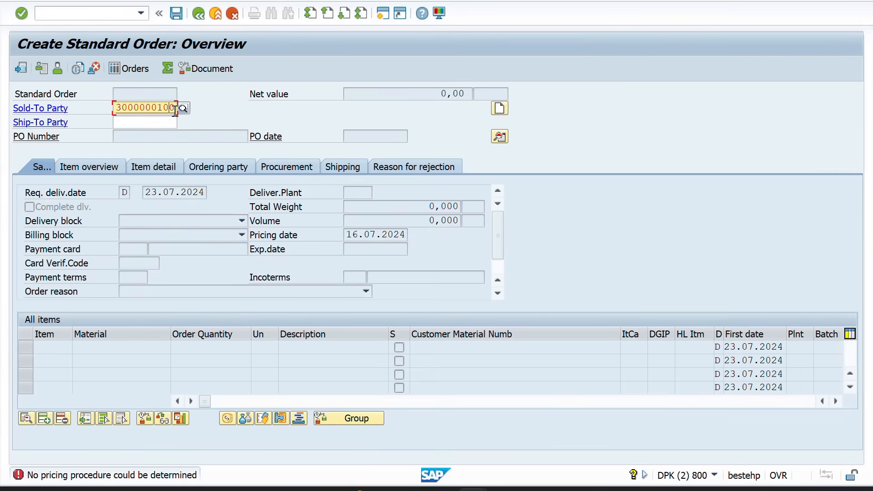
pyautogui.press('Return')
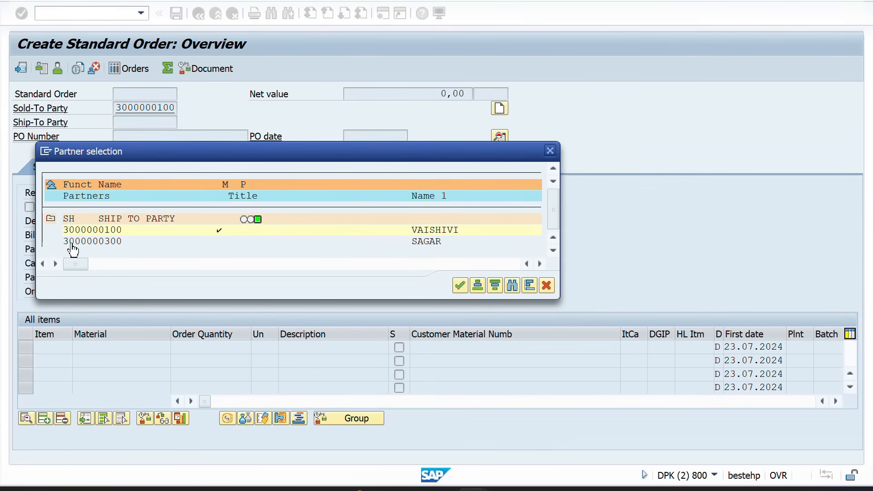
pyautogui.doubleClick(87, 243)
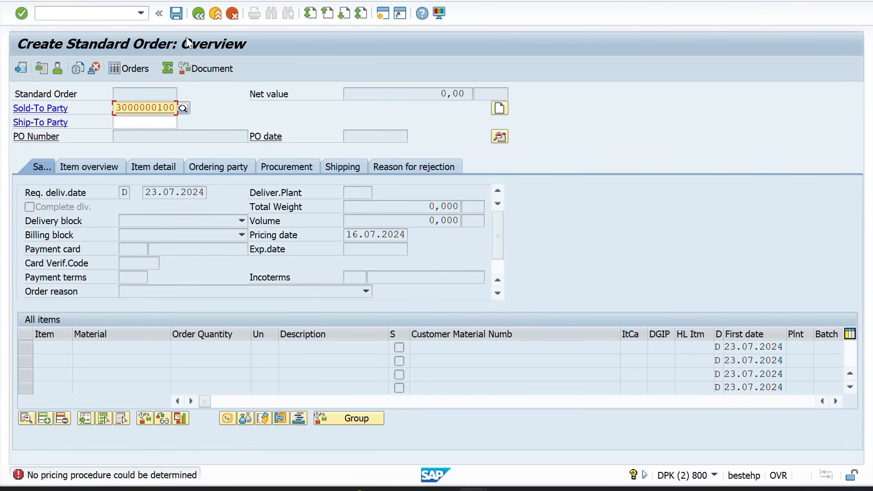
pyautogui.hotkey('alt', 'Tab')
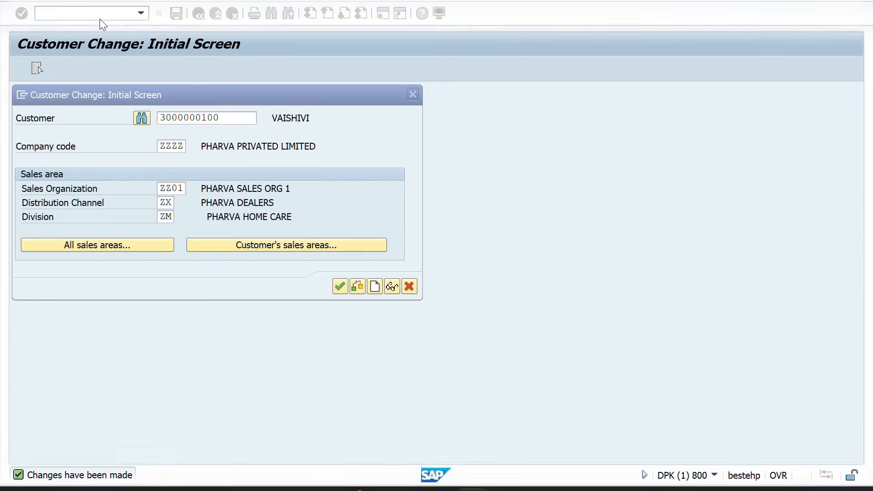
pyautogui.press('Return')
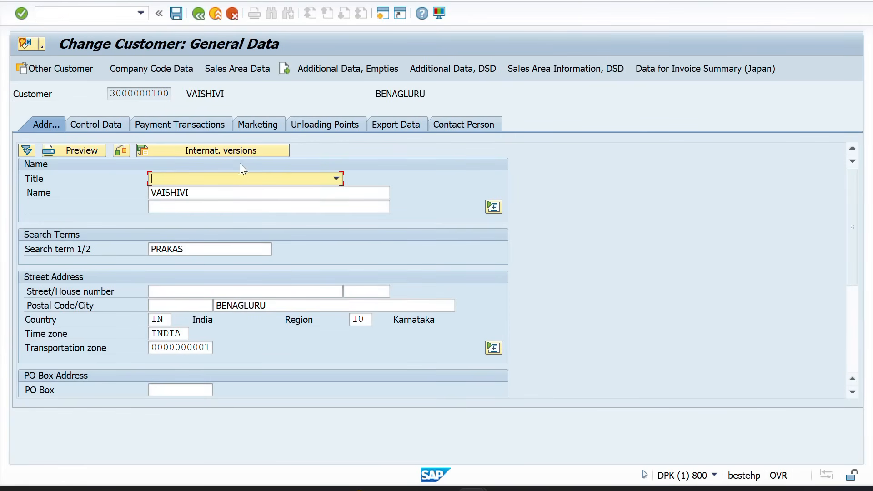
pyautogui.click(221, 67)
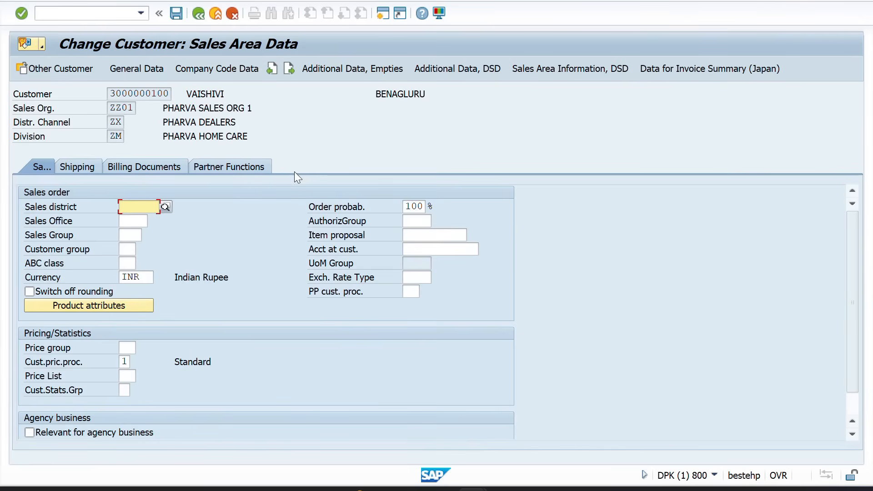
pyautogui.click(236, 165)
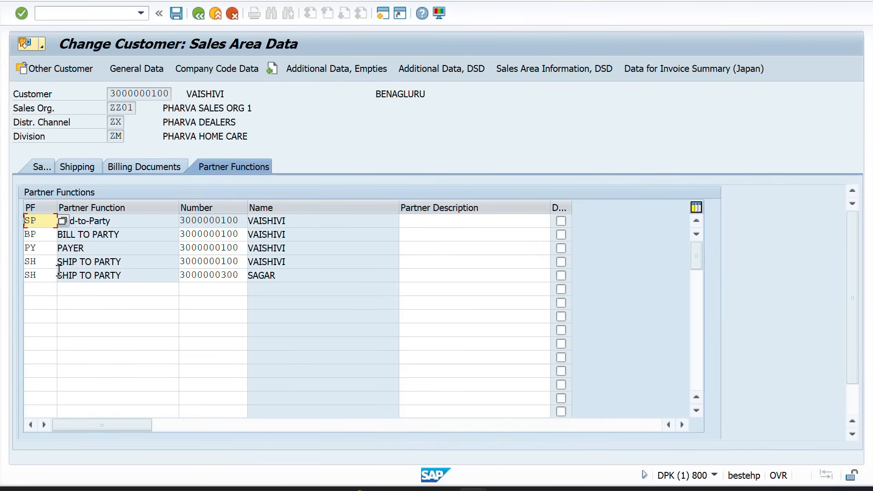
pyautogui.click(41, 288)
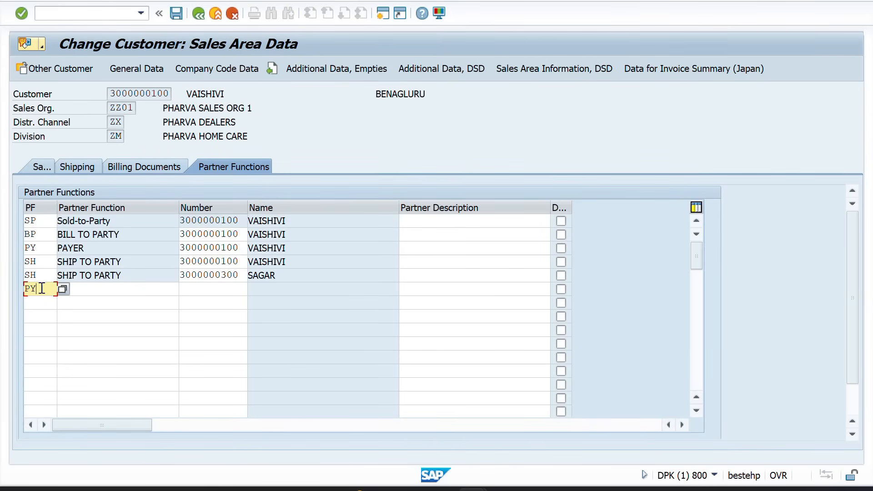
pyautogui.write('PY')
pyautogui.press('Tab')
pyautogui.press('Tab')
pyautogui.hotkey('alt', 'Tab')
pyautogui.hotkey('alt', 'Tab')
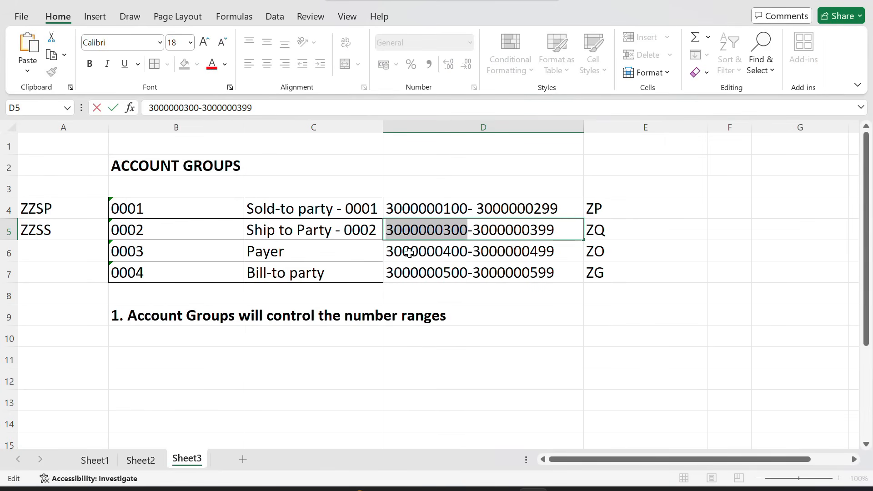
pyautogui.doubleClick(409, 253)
pyautogui.doubleClick(410, 253)
pyautogui.hotkey('ctrl', 'c')
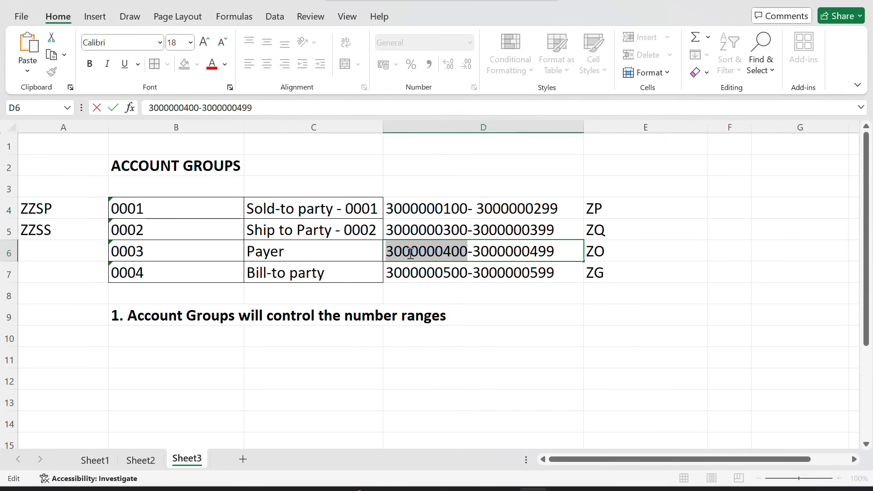
pyautogui.hotkey('alt', 'Tab')
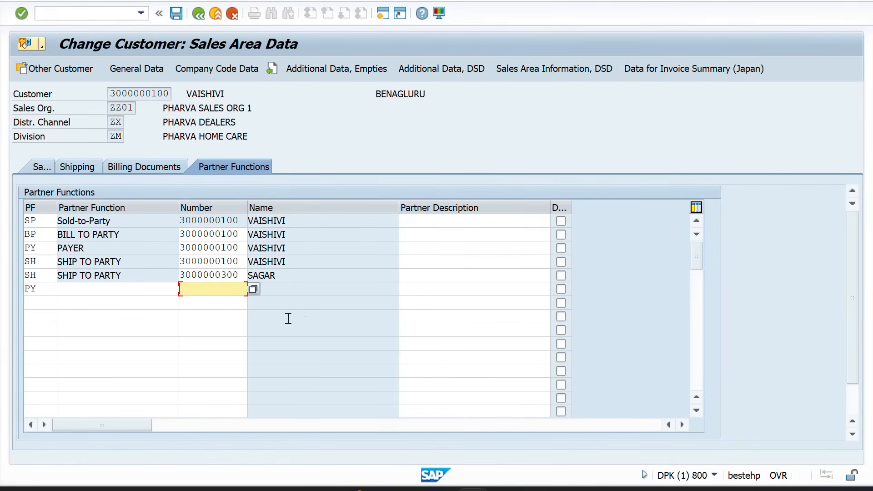
pyautogui.hotkey('ctrl', 'v')
pyautogui.press('Return')
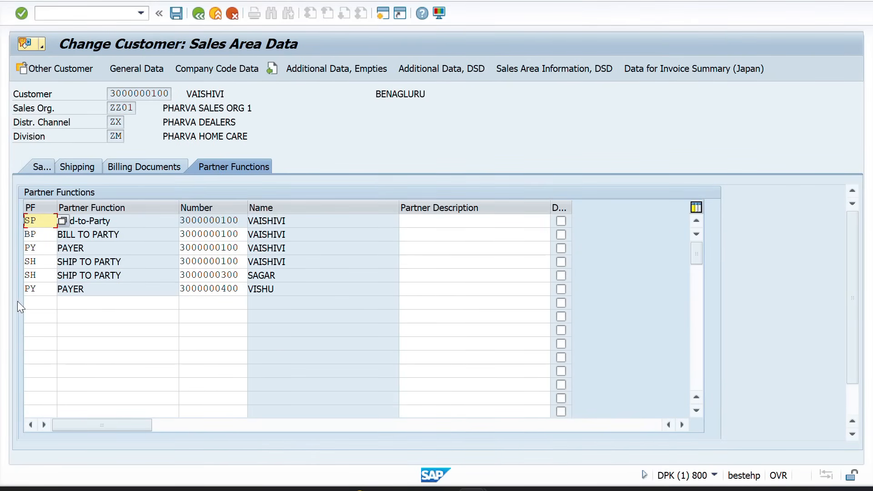
pyautogui.click(37, 302)
pyautogui.hotkey('alt', 'Tab')
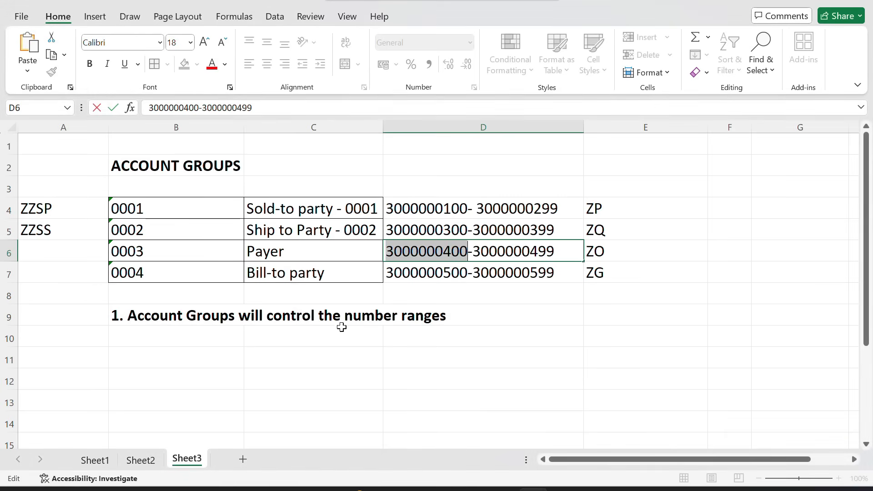
pyautogui.click(404, 273)
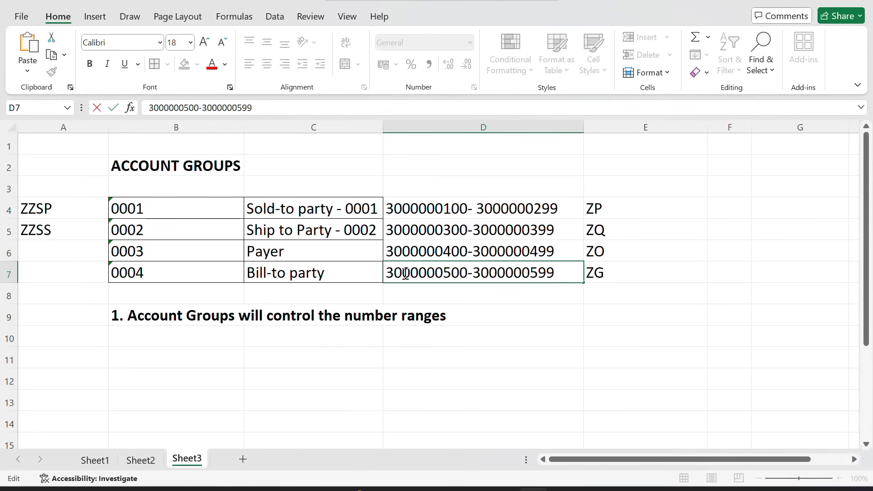
pyautogui.doubleClick(405, 274)
pyautogui.hotkey('ctrl', 'c')
pyautogui.hotkey('alt', 'Tab')
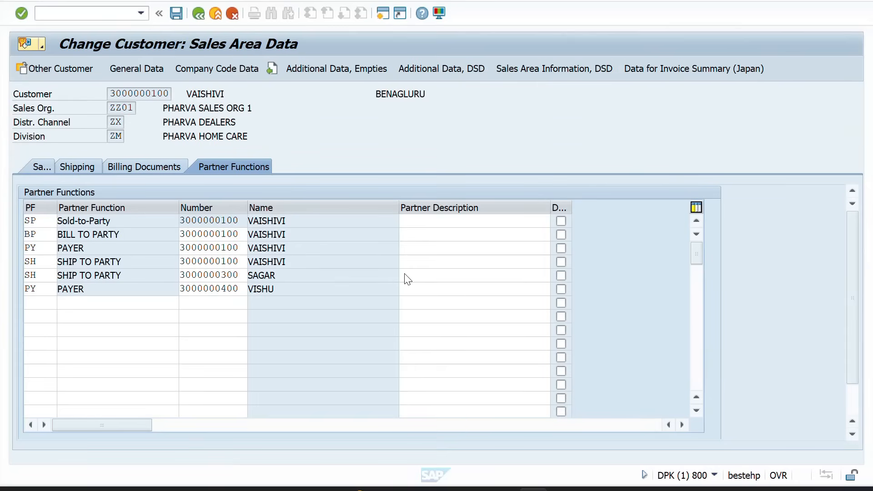
pyautogui.press('Tab')
pyautogui.press('Tab')
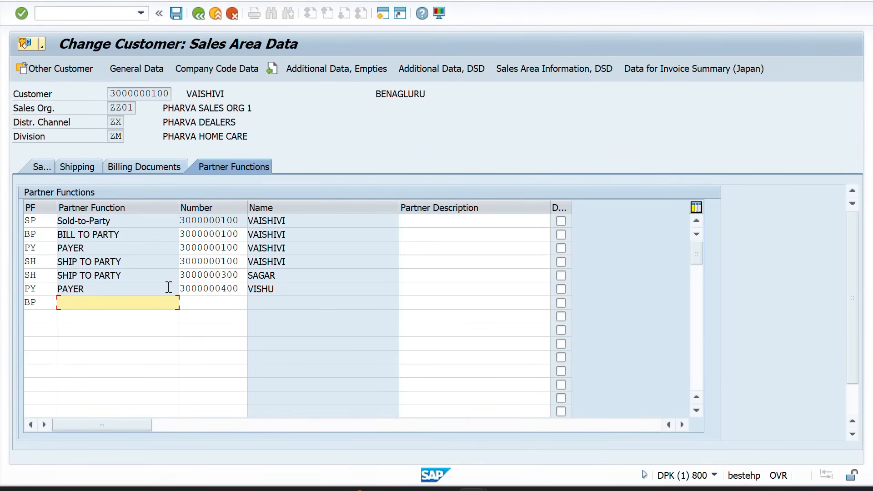
pyautogui.hotkey('ctrl', 'v')
pyautogui.press('Return')
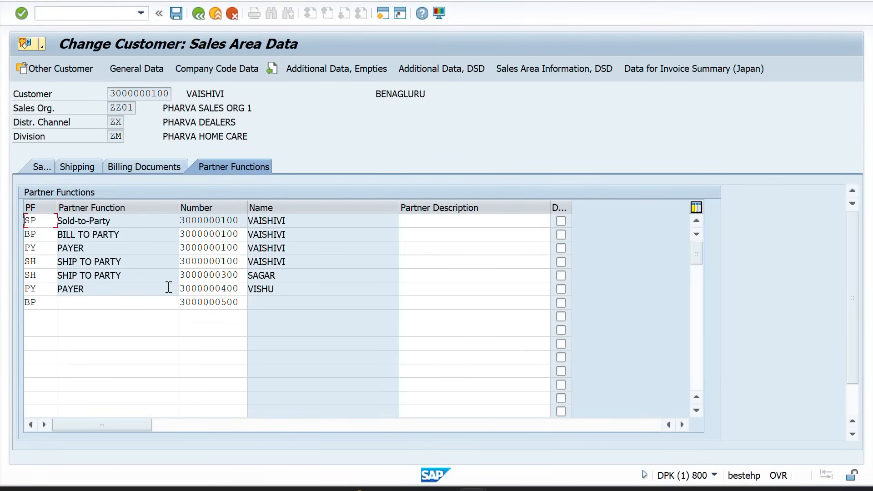
pyautogui.click(179, 20)
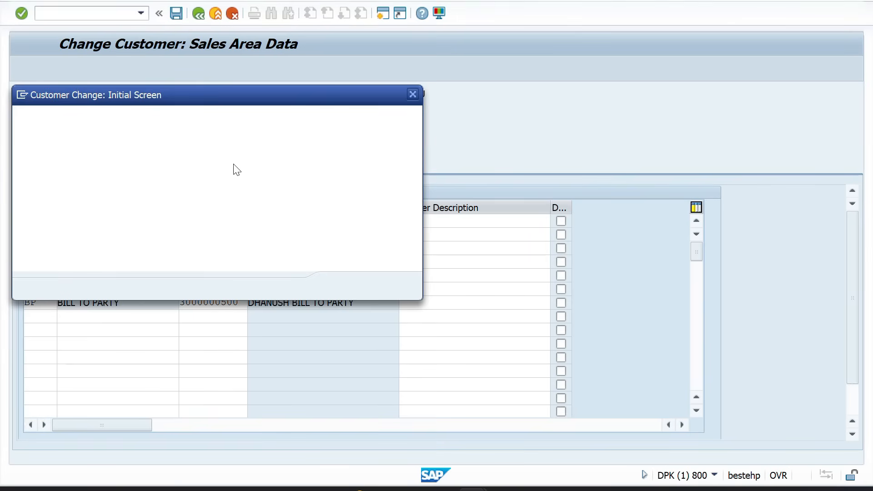
# Reload the saved partner list and review the payer and ship-to entries
pyautogui.press('Return')
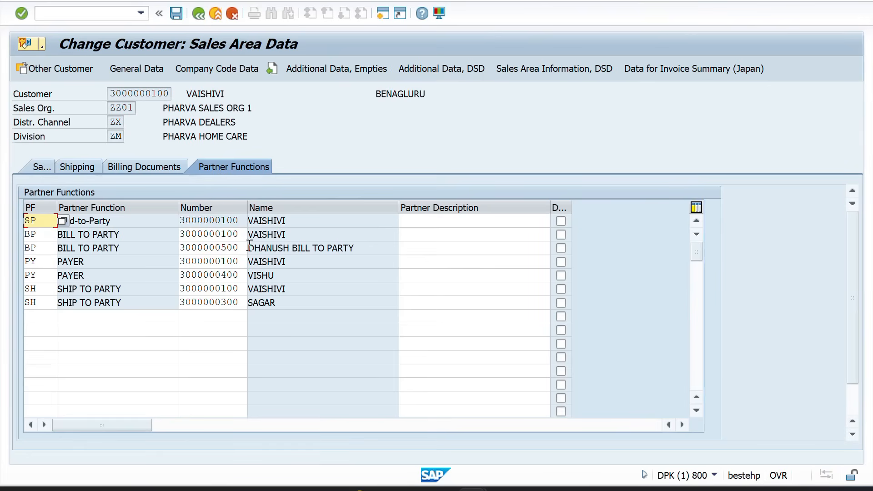
pyautogui.moveTo(295, 234); pyautogui.dragTo(261, 238)
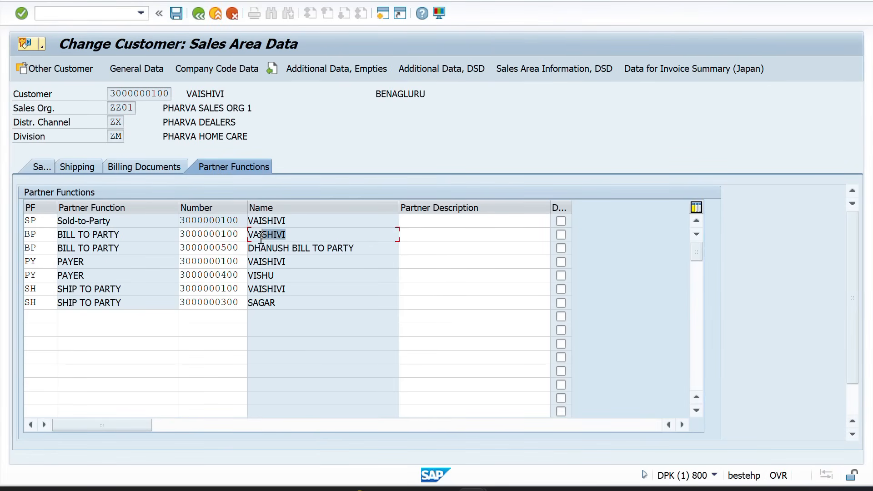
pyautogui.click(301, 262)
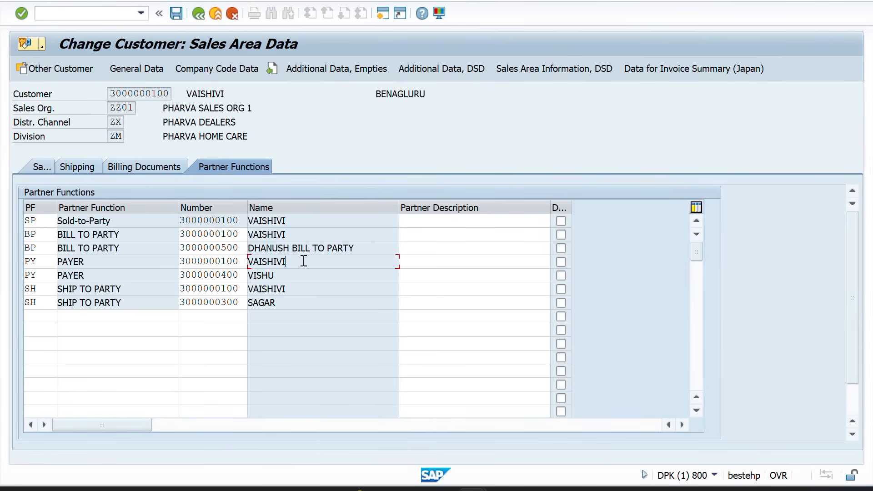
pyautogui.click(297, 291)
pyautogui.click(291, 301)
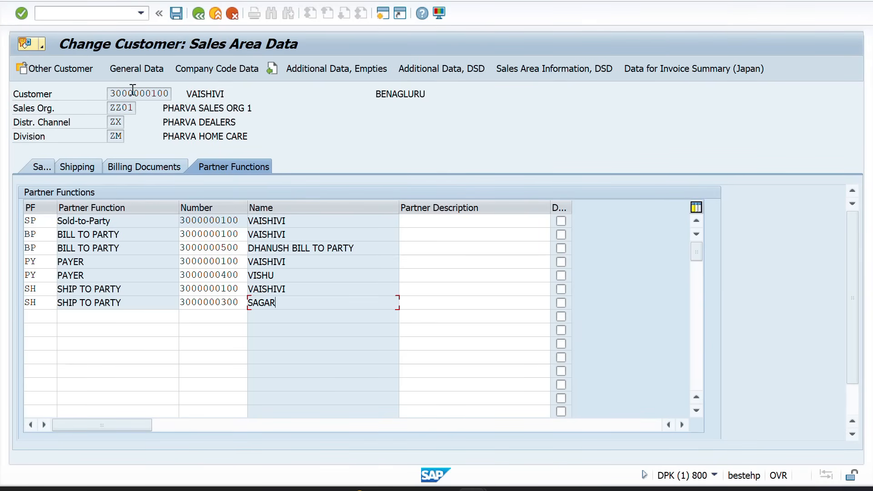
pyautogui.click(135, 74)
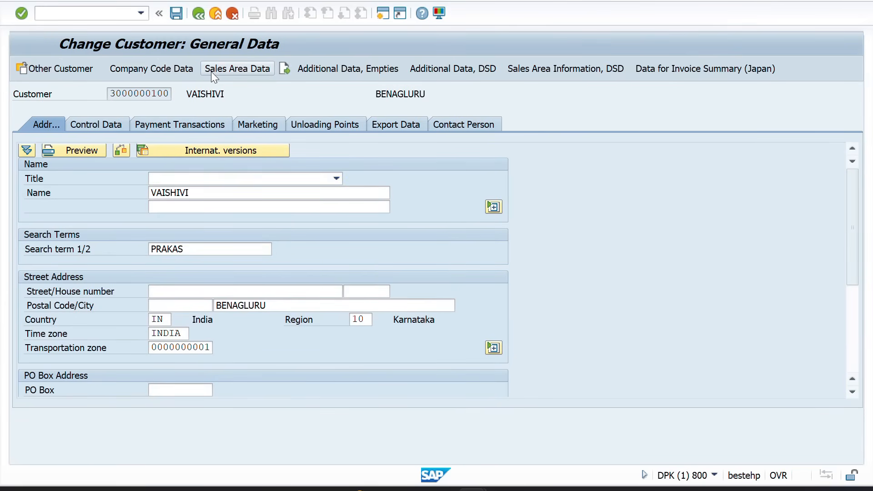
pyautogui.click(212, 73)
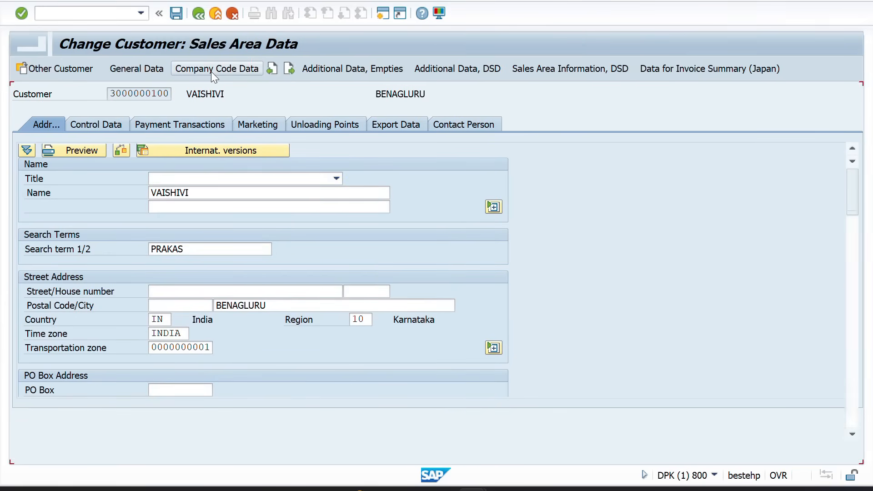
pyautogui.click(198, 14)
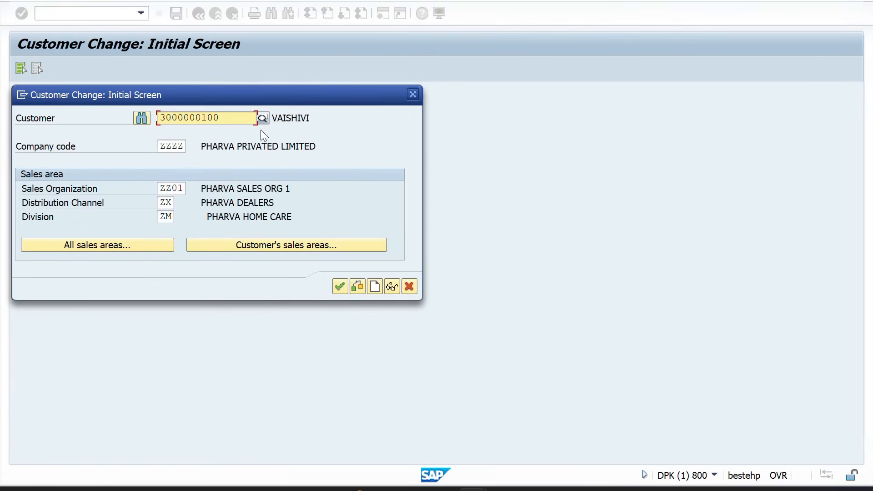
pyautogui.hotkey('alt', 'Tab')
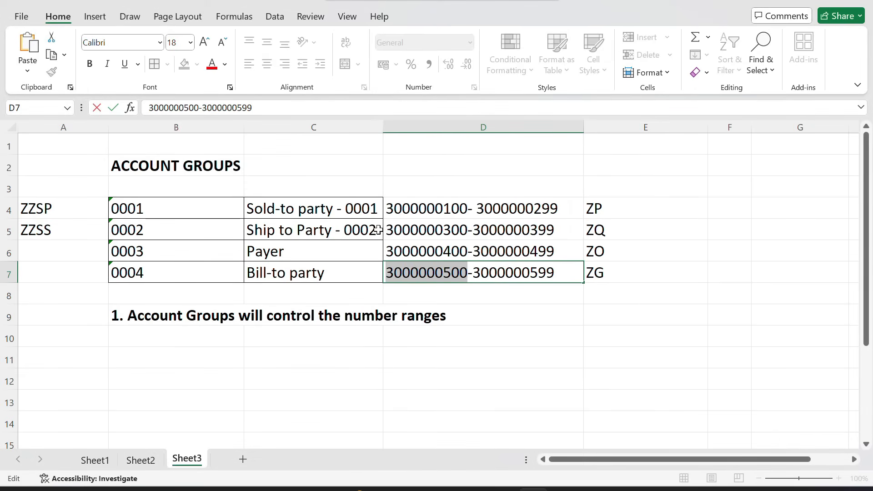
pyautogui.click(418, 251)
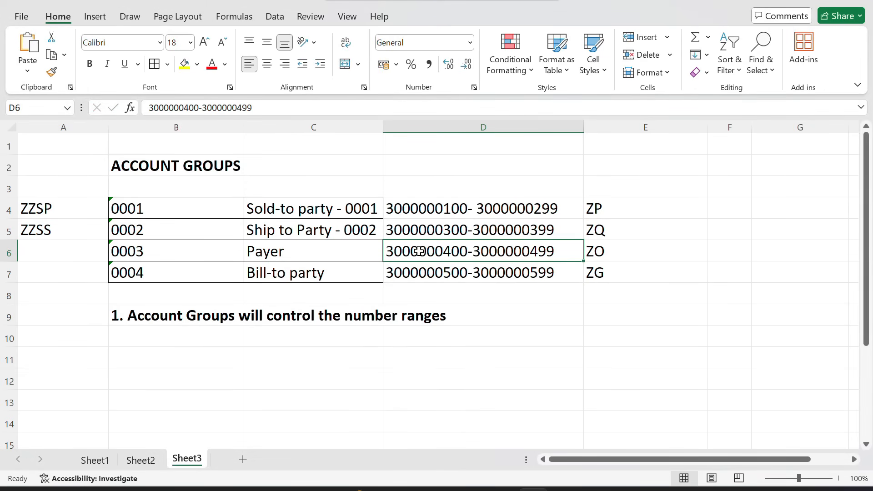
pyautogui.doubleClick(418, 251)
pyautogui.doubleClick(419, 251)
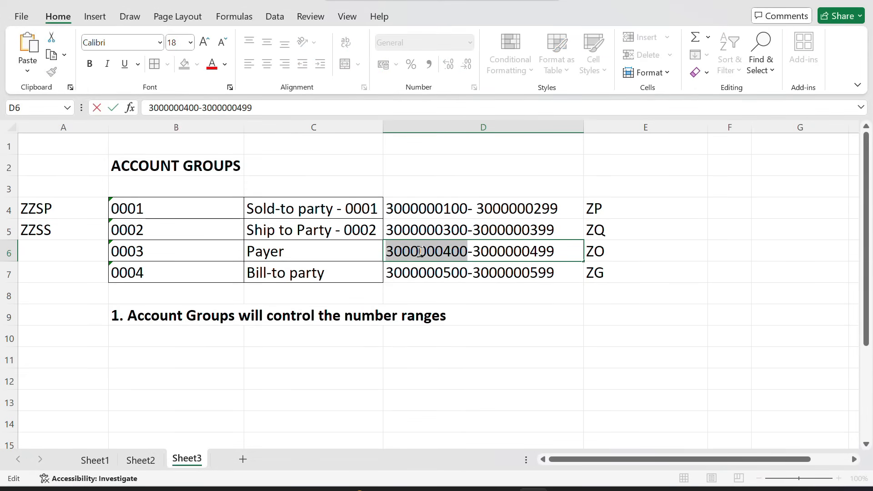
pyautogui.hotkey('alt', 'Tab')
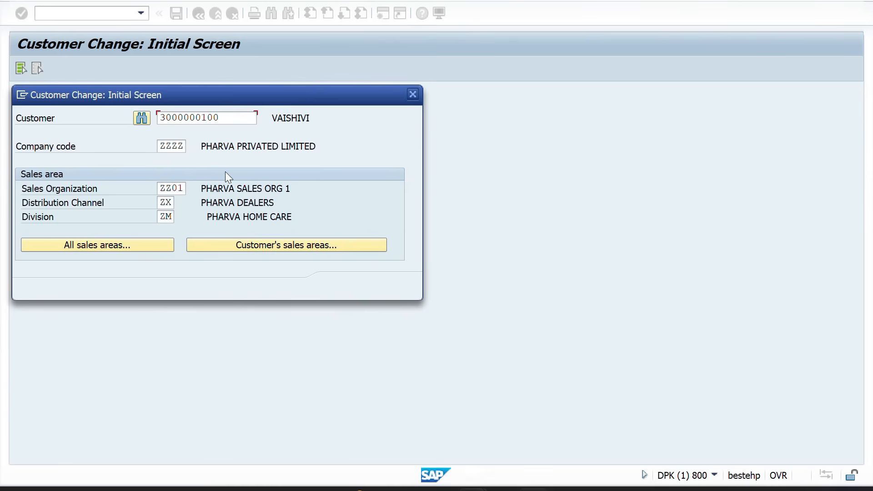
pyautogui.moveTo(234, 117); pyautogui.dragTo(151, 120)
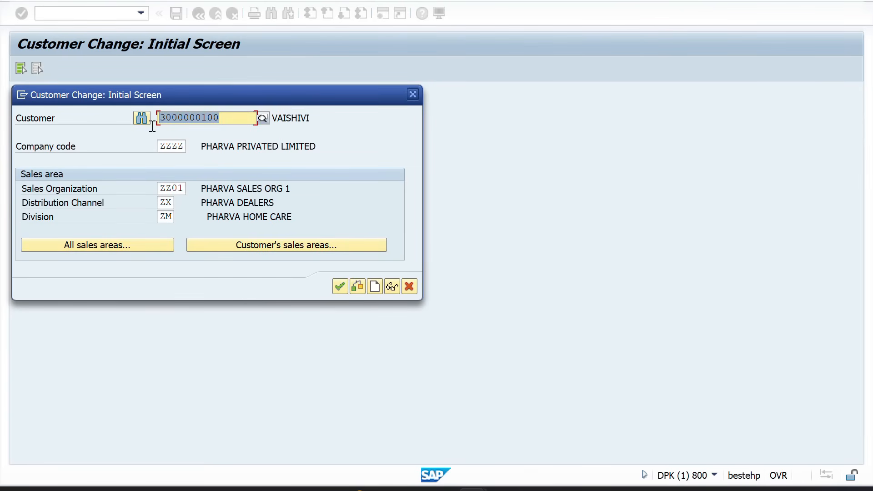
pyautogui.press('BackSpace')
pyautogui.press('Return')
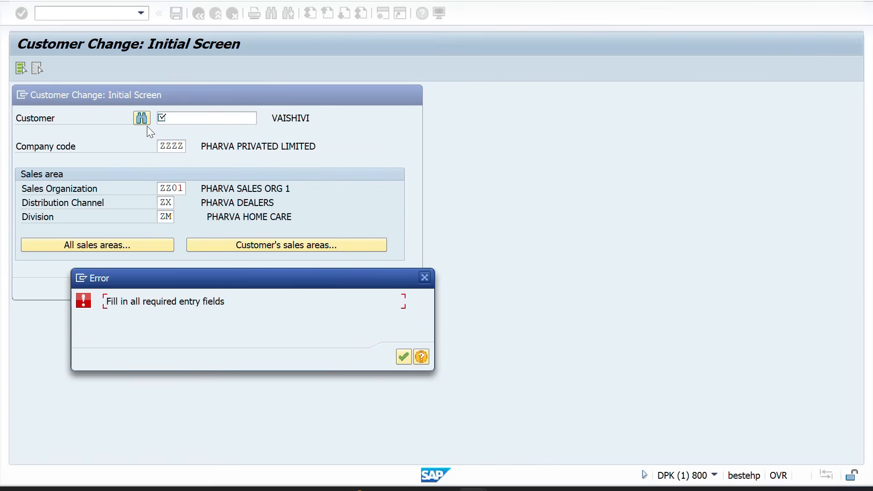
pyautogui.click(424, 278)
pyautogui.click(178, 119)
pyautogui.write('3000000400')
pyautogui.press('Return')
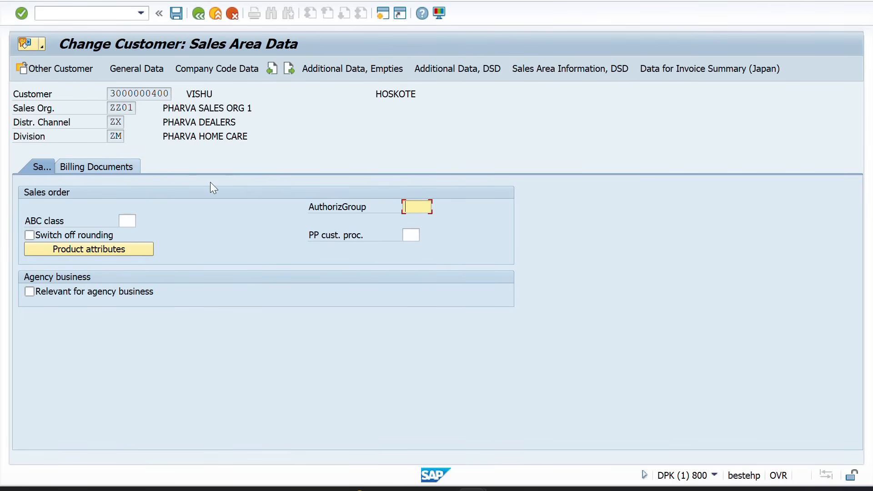
pyautogui.hotkey('alt', 'Tab')
pyautogui.hotkey('alt', 'Tab')
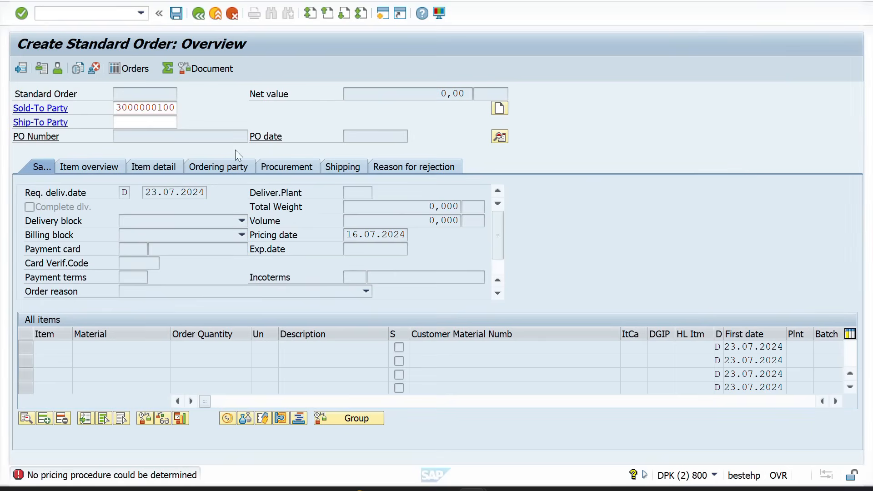
# Open the details of account group ZZPY in transaction OVTO
pyautogui.click(87, 20)
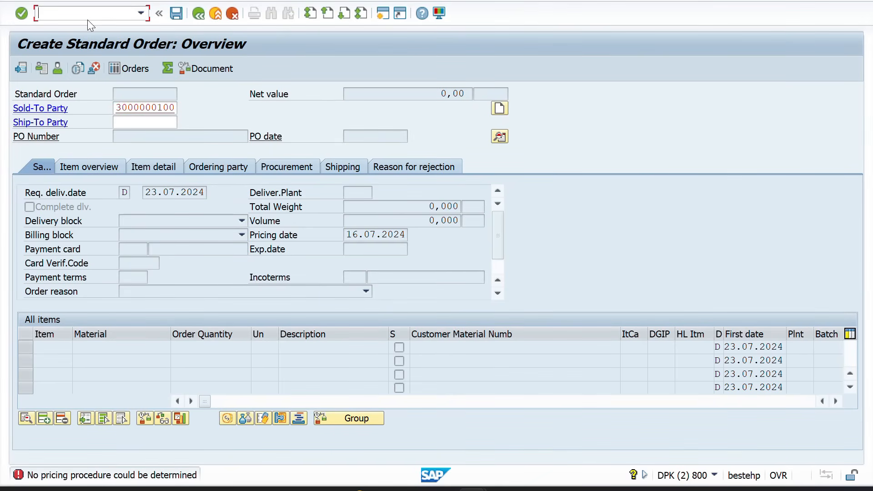
pyautogui.write('/NOVTO')
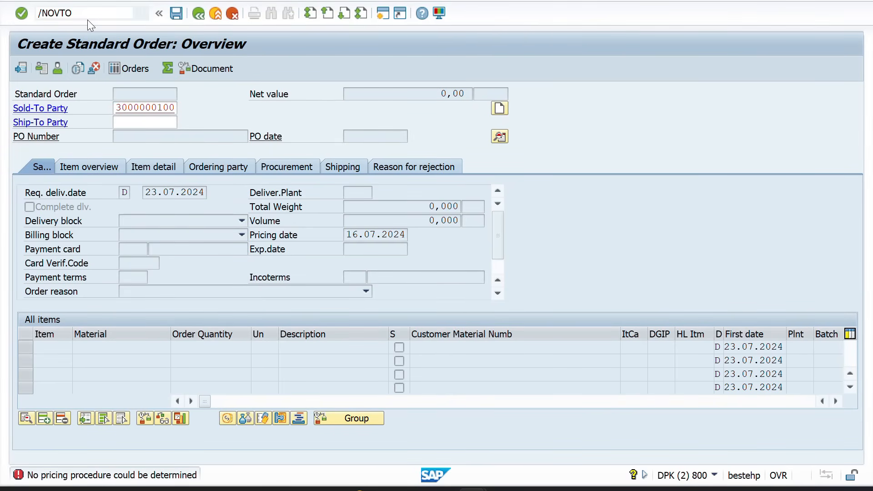
pyautogui.press('Return')
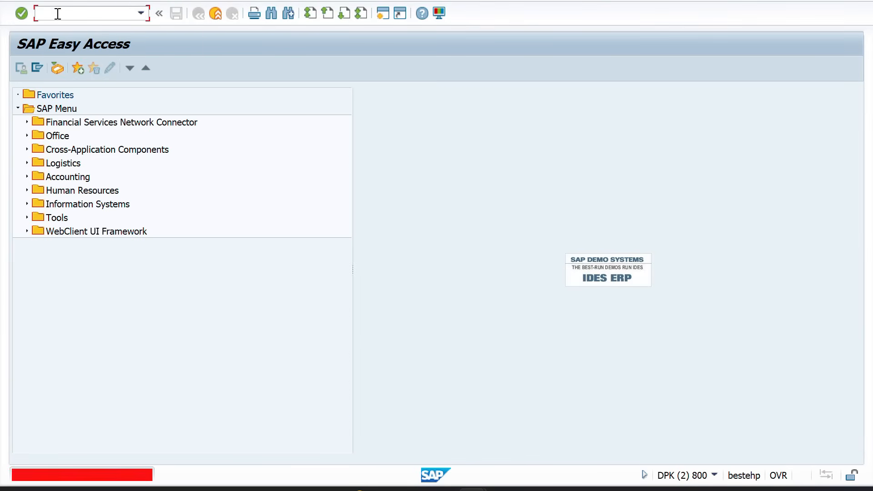
pyautogui.write('OV')
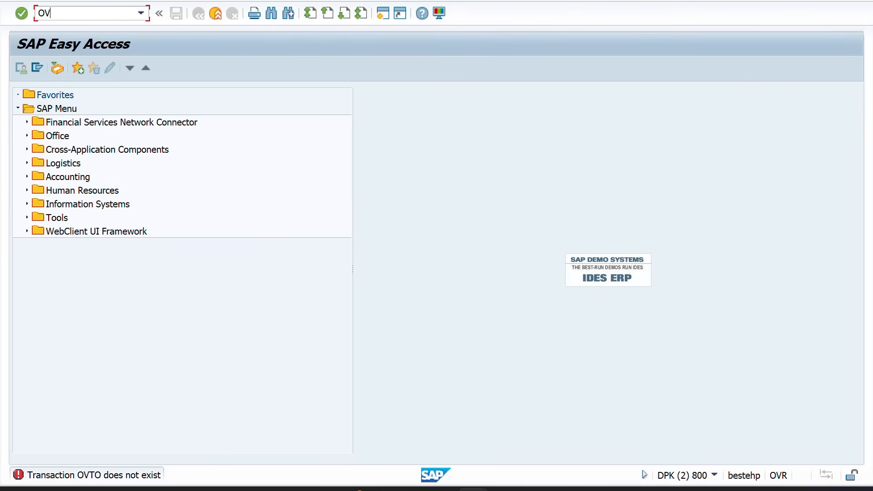
pyautogui.write('TO')
pyautogui.press('Return')
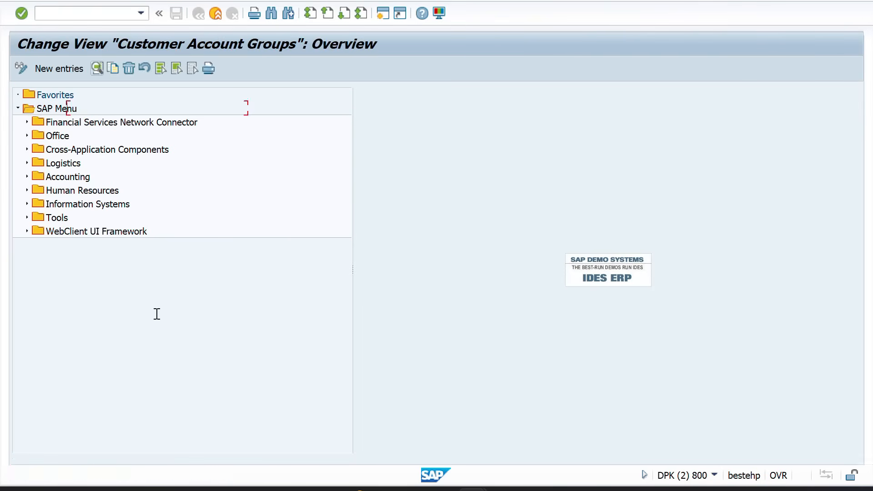
pyautogui.click(80, 442)
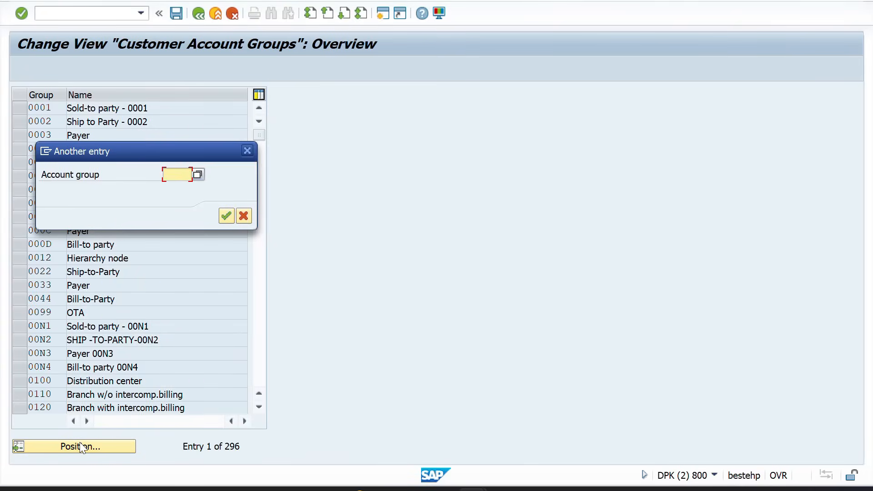
pyautogui.write('ZZSP')
pyautogui.press('Return')
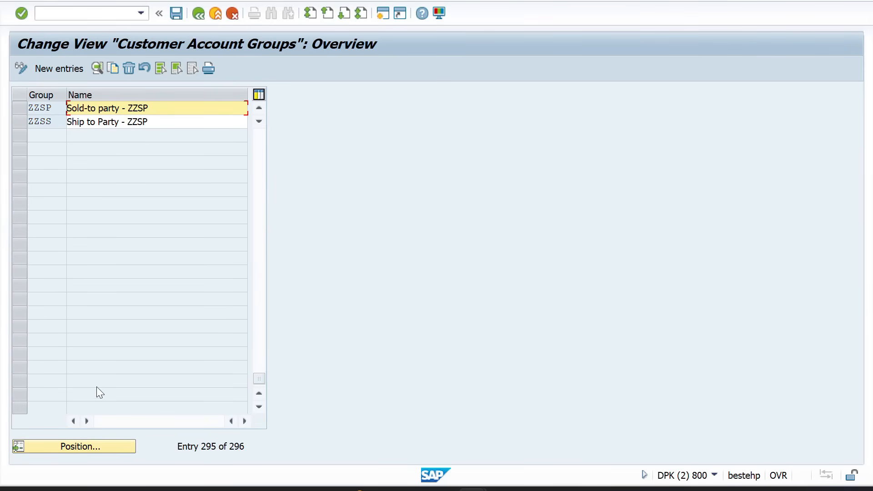
pyautogui.click(73, 450)
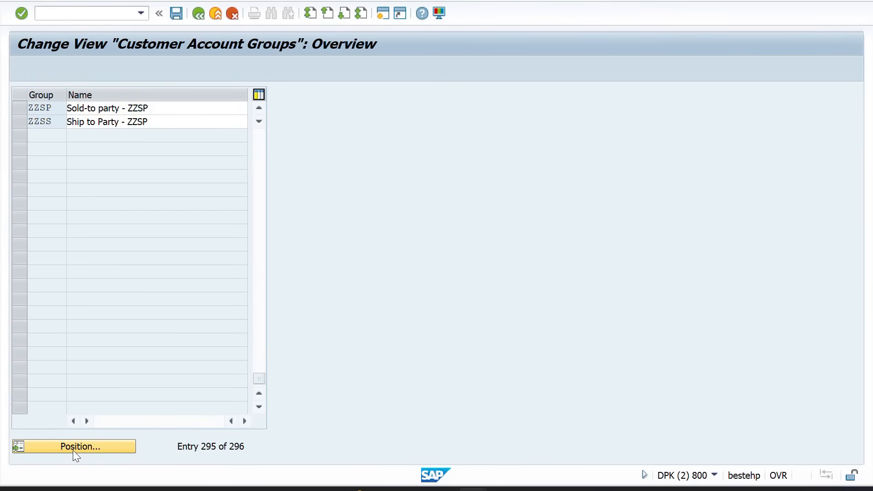
pyautogui.write('ZZPY')
pyautogui.press('Return')
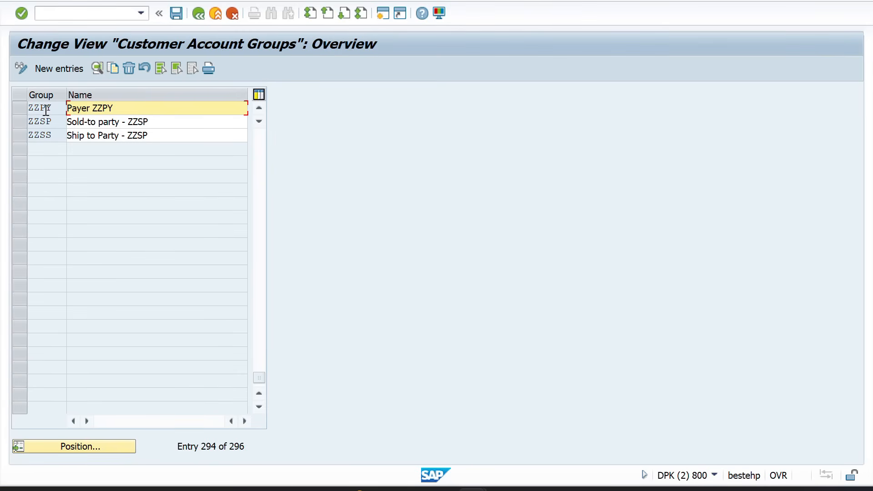
pyautogui.doubleClick(45, 110)
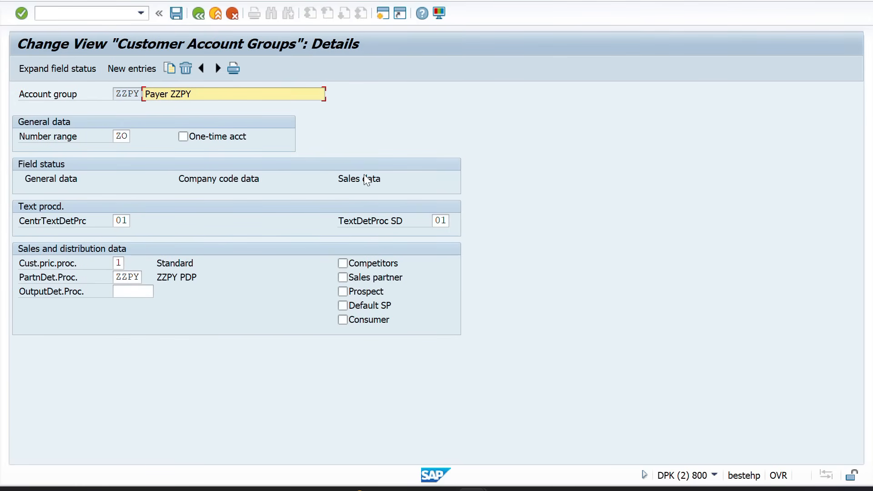
# Set Sales data > Partner usage to optional entry and save under the customizing request
pyautogui.click(366, 180)
pyautogui.doubleClick(366, 180)
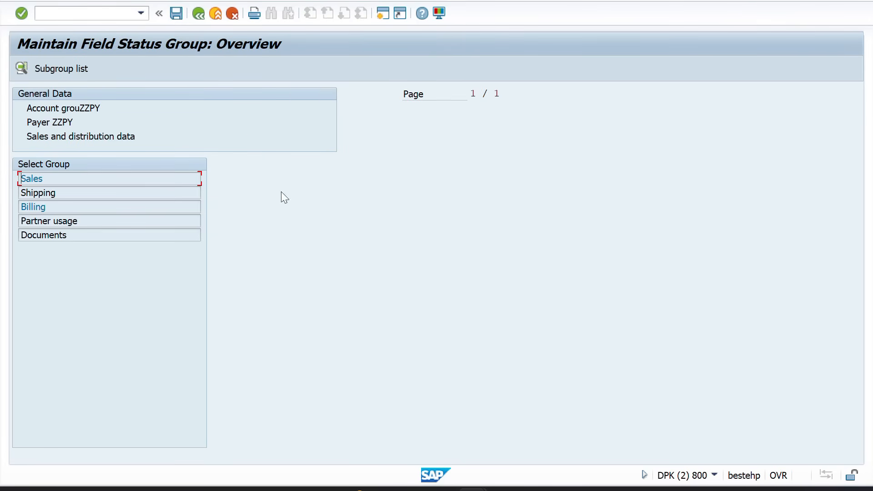
pyautogui.click(79, 226)
pyautogui.doubleClick(72, 222)
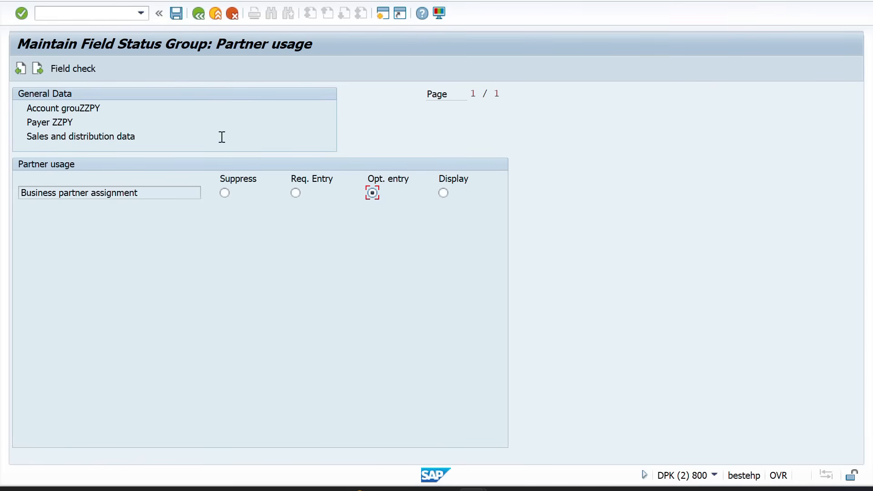
pyautogui.click(176, 12)
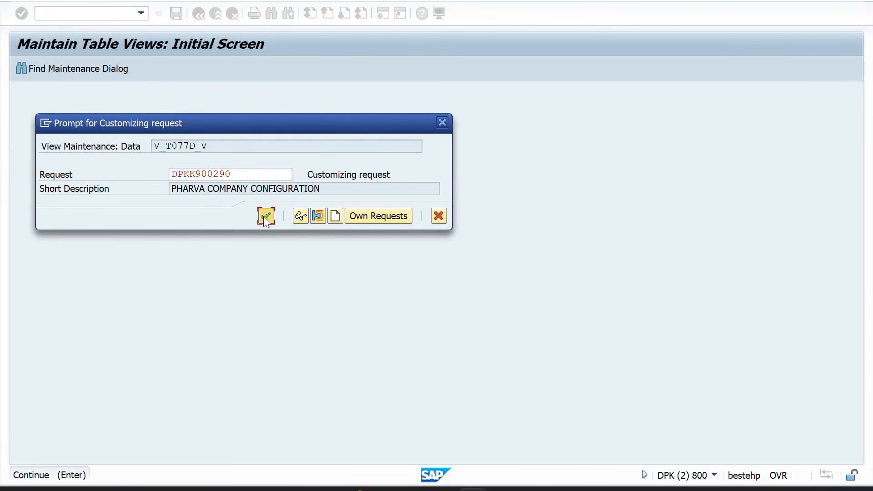
pyautogui.click(264, 217)
pyautogui.hotkey('alt', 'Tab')
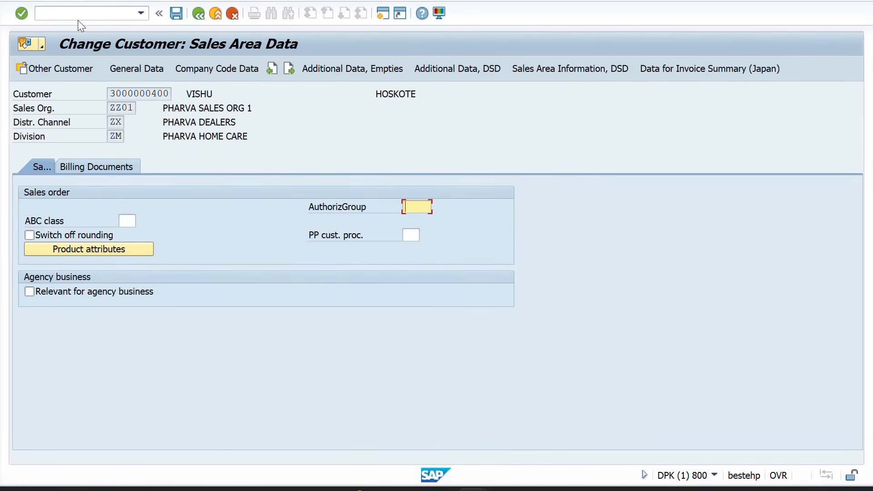
# Reopen the payer customer in XD02 and display its Partner Functions tab
pyautogui.click(78, 19)
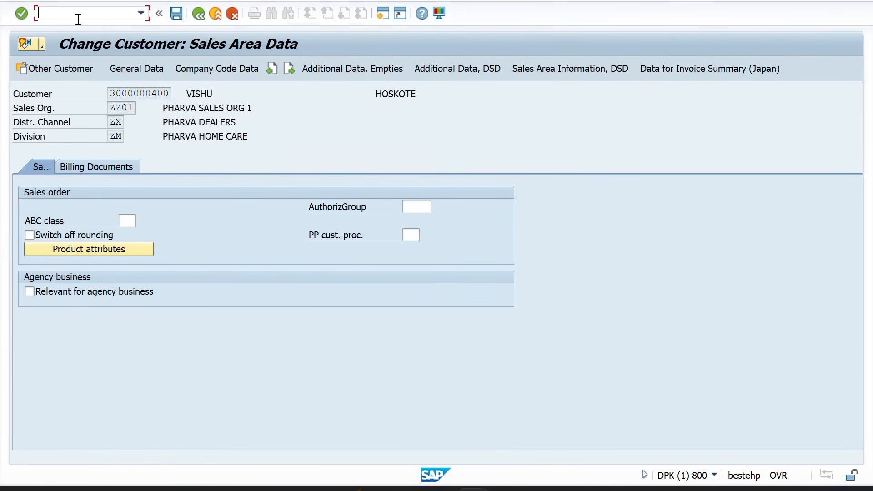
pyautogui.write('/NXD02')
pyautogui.press('Return')
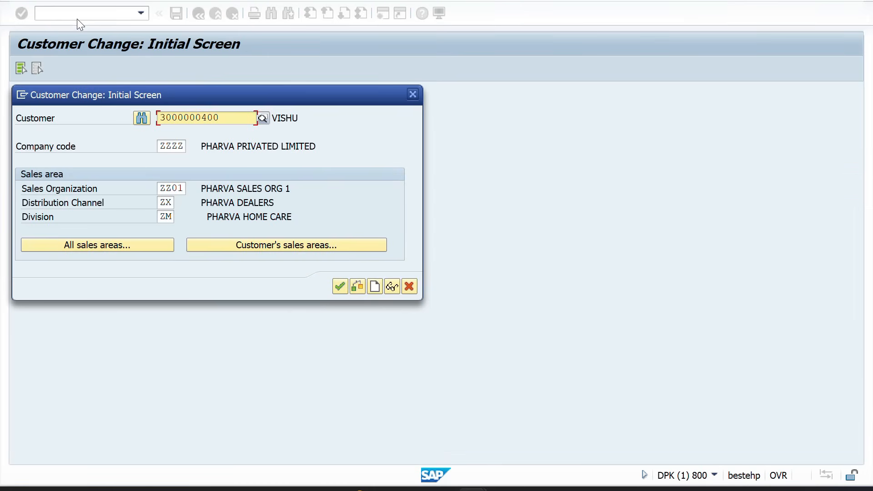
pyautogui.press('Return')
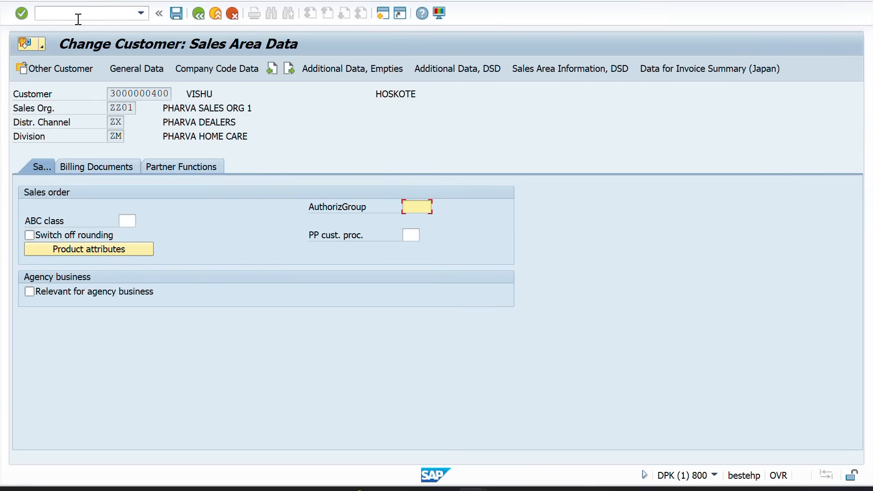
pyautogui.click(169, 165)
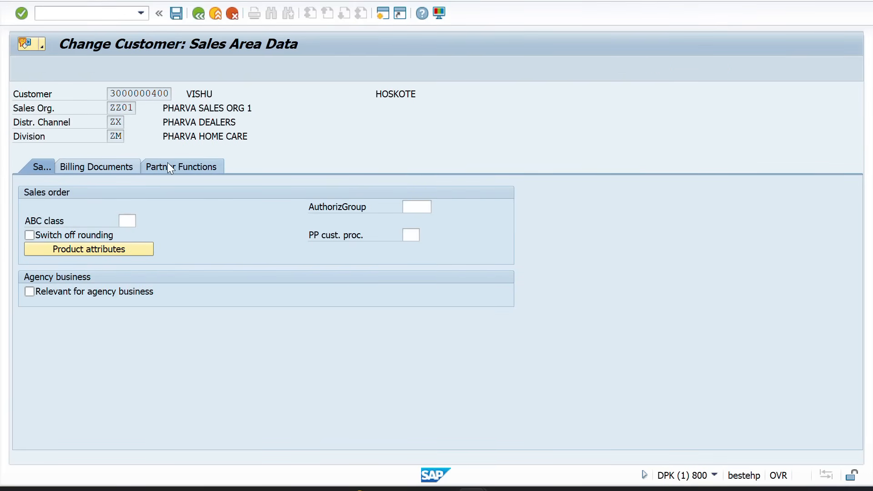
# Save the customer so it is listed as its own PAYER partner
pyautogui.moveTo(240, 220); pyautogui.dragTo(171, 221)
pyautogui.click(302, 236)
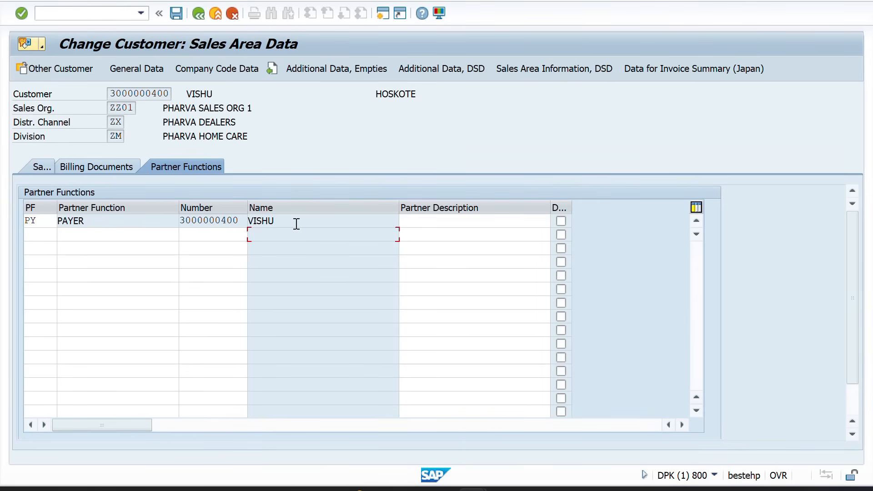
pyautogui.click(114, 216)
pyautogui.hotkey('alt', 'Tab')
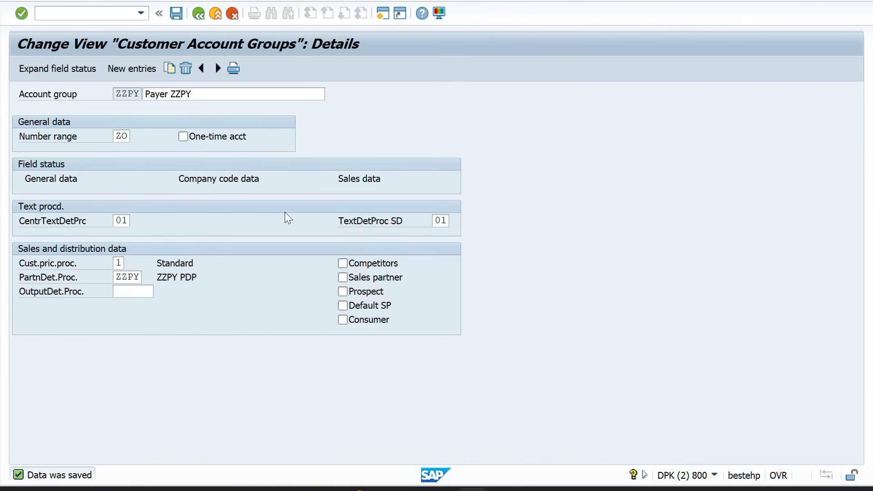
pyautogui.hotkey('alt', 'Tab')
pyautogui.click(175, 12)
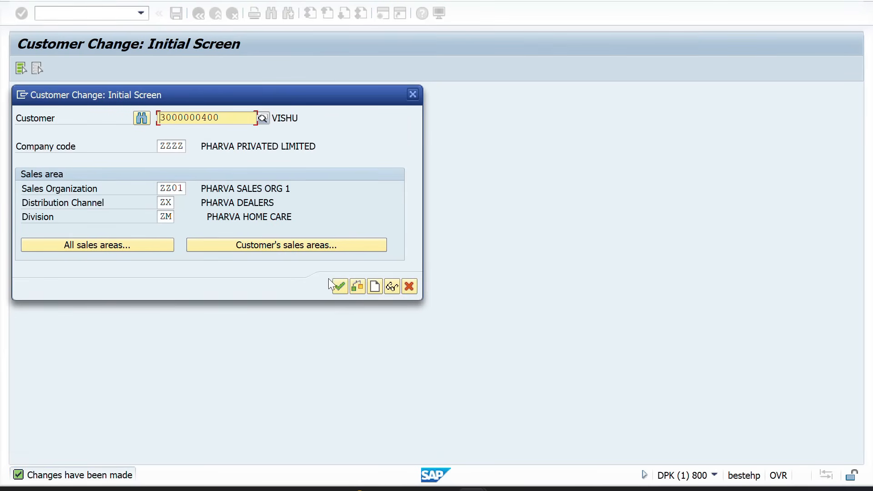
pyautogui.click(340, 285)
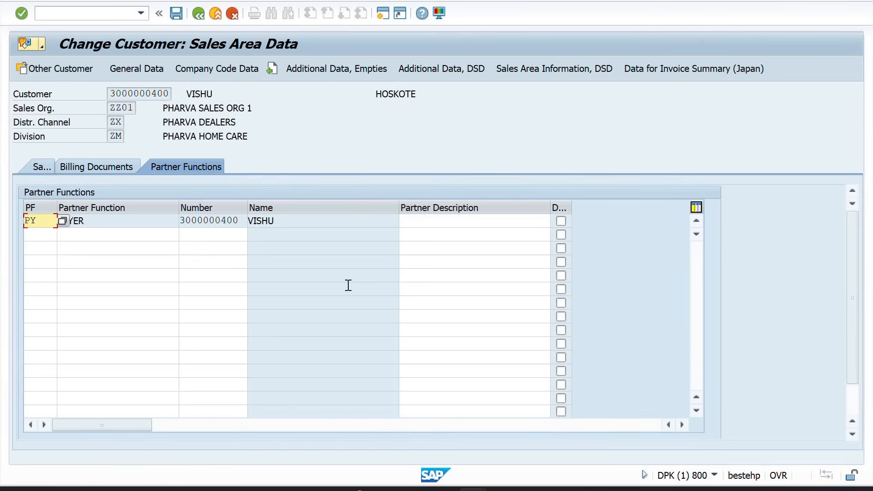